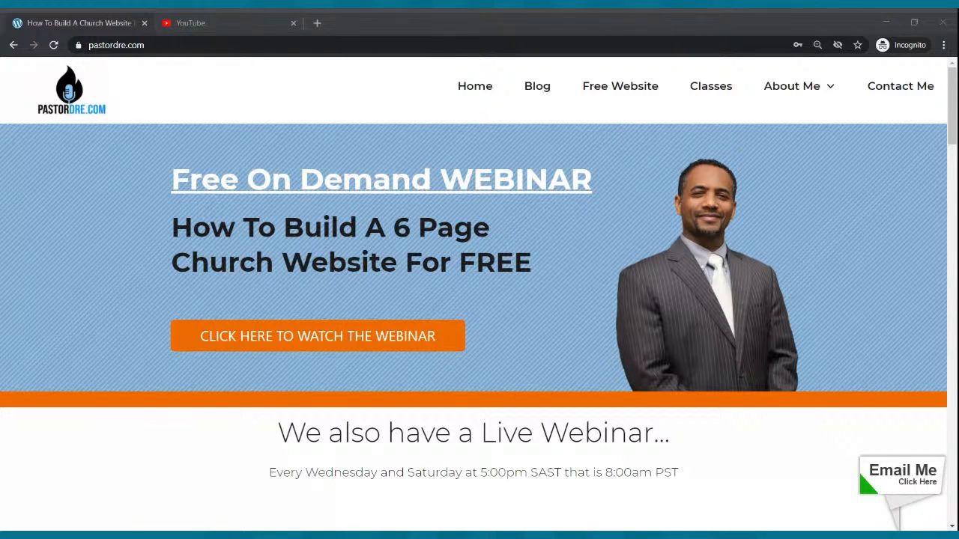
# Open the sample church website mycoolchurch.siterubix.com in a new browser tab.
pyautogui.click(317, 23)
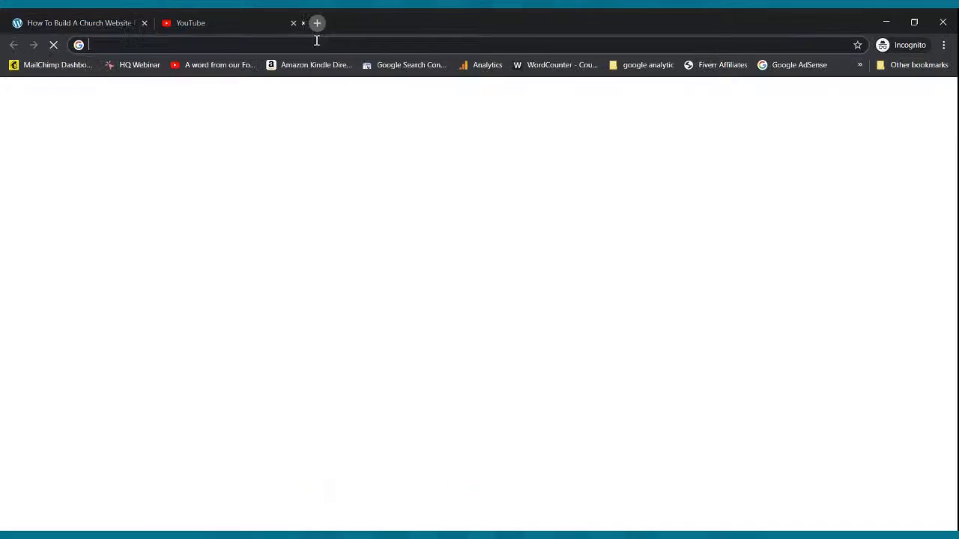
pyautogui.write('myc')
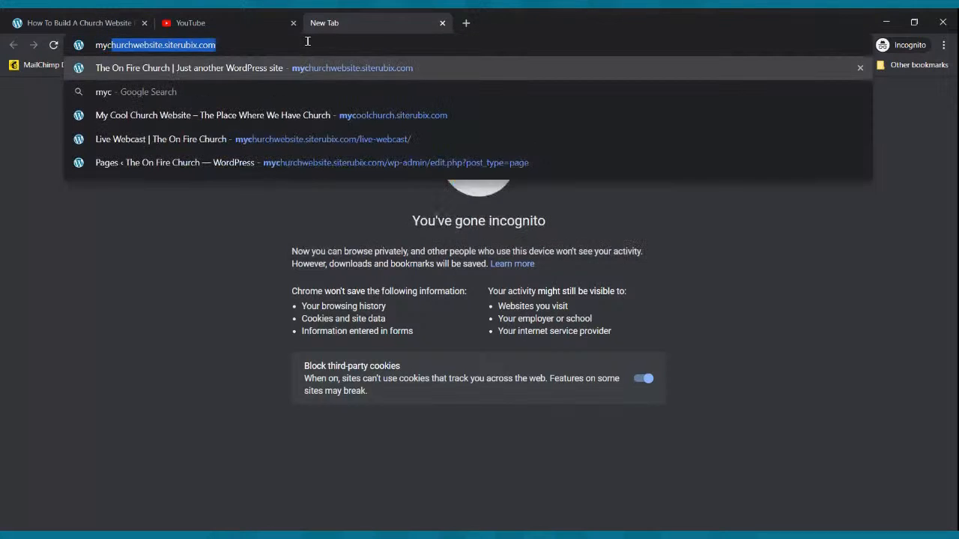
pyautogui.write('o')
pyautogui.press('Return')
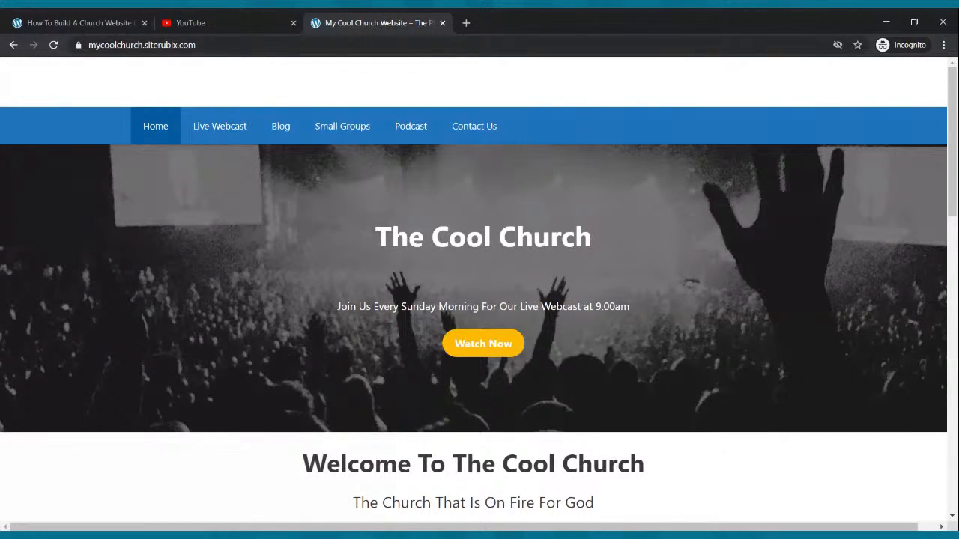
# Open the Free Website page from pastordre.com and check the availability of the site name theradicalchurch.
pyautogui.click(63, 18)
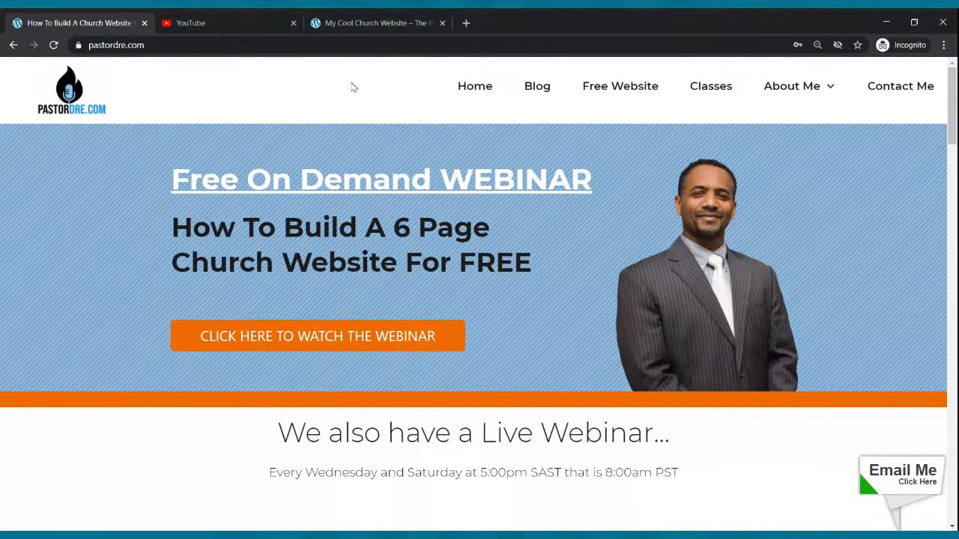
pyautogui.click(603, 88)
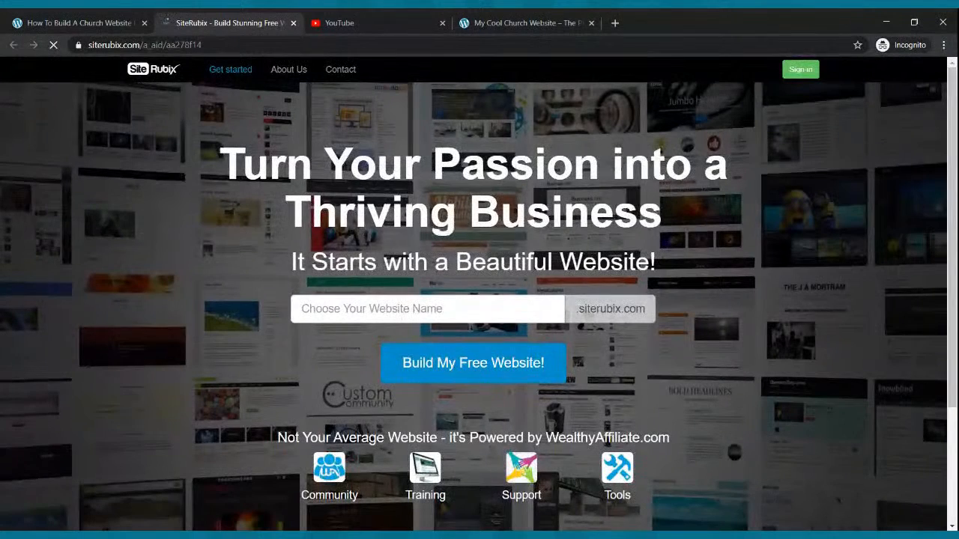
pyautogui.click(506, 307)
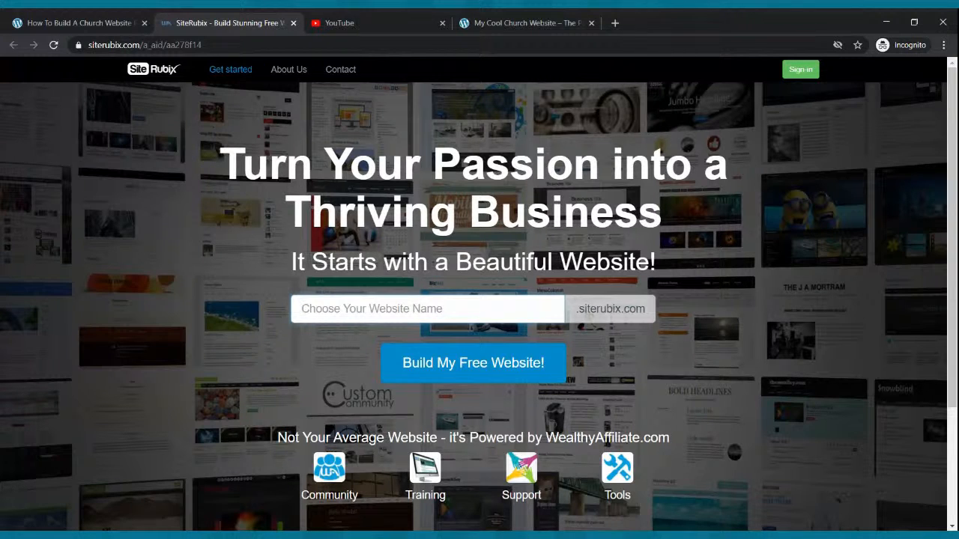
pyautogui.click(505, 307)
pyautogui.write('thera')
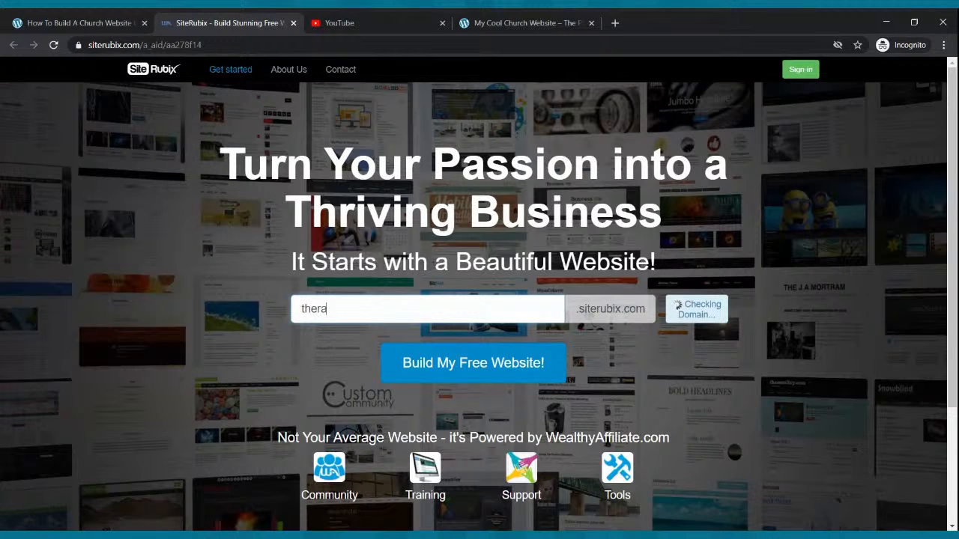
pyautogui.write('dicalchurch')
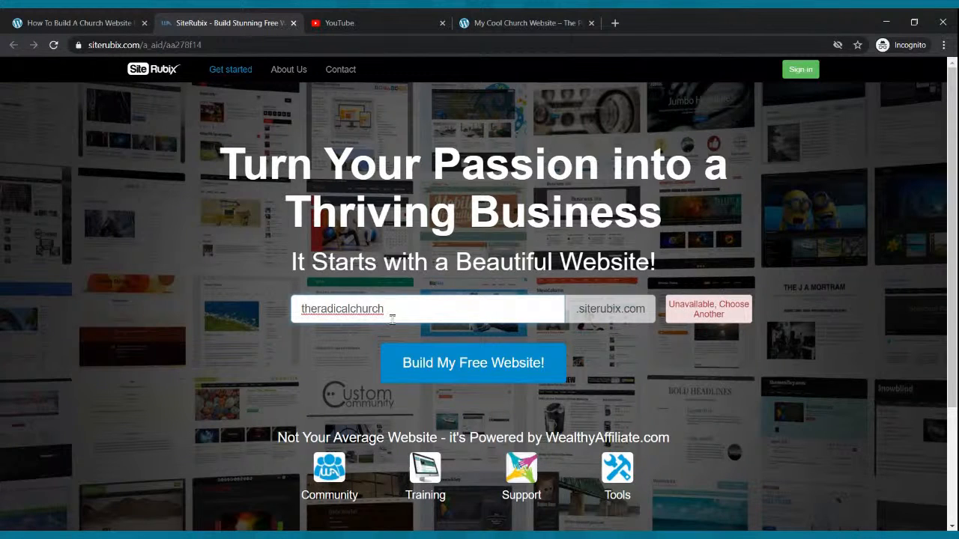
# Replace the site name with mychurchwebsite to check its availability.
pyautogui.moveTo(404, 310); pyautogui.dragTo(274, 317)
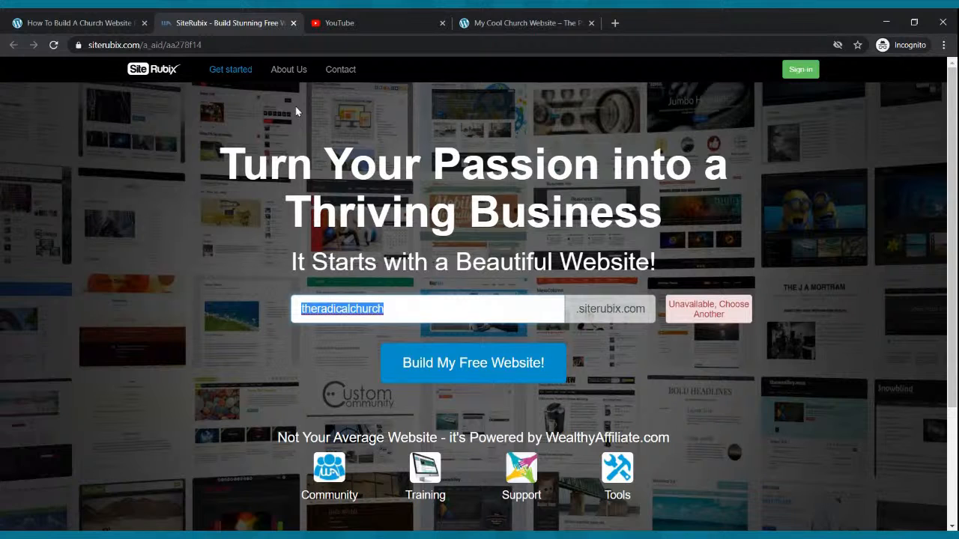
pyautogui.write('mychr')
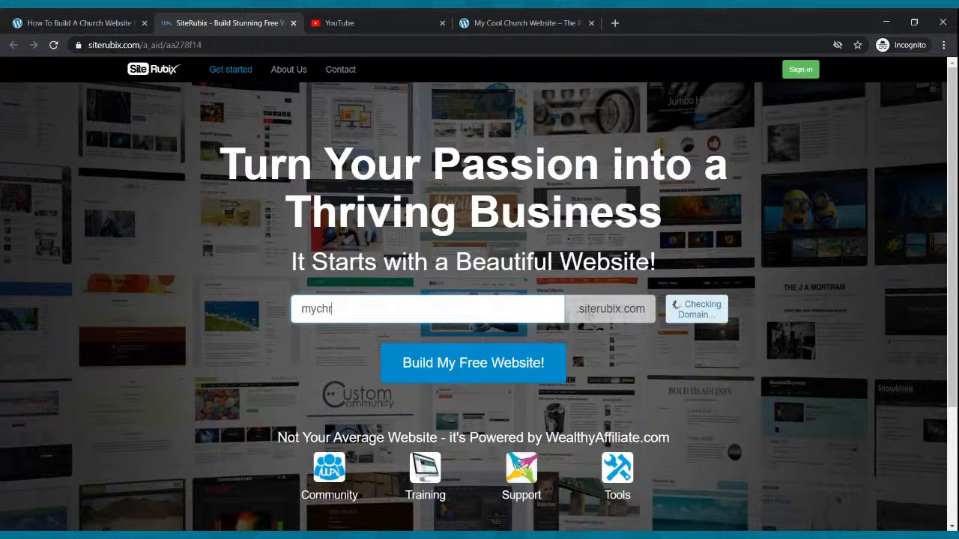
pyautogui.press('BackSpace')
pyautogui.write('urchwebsite')
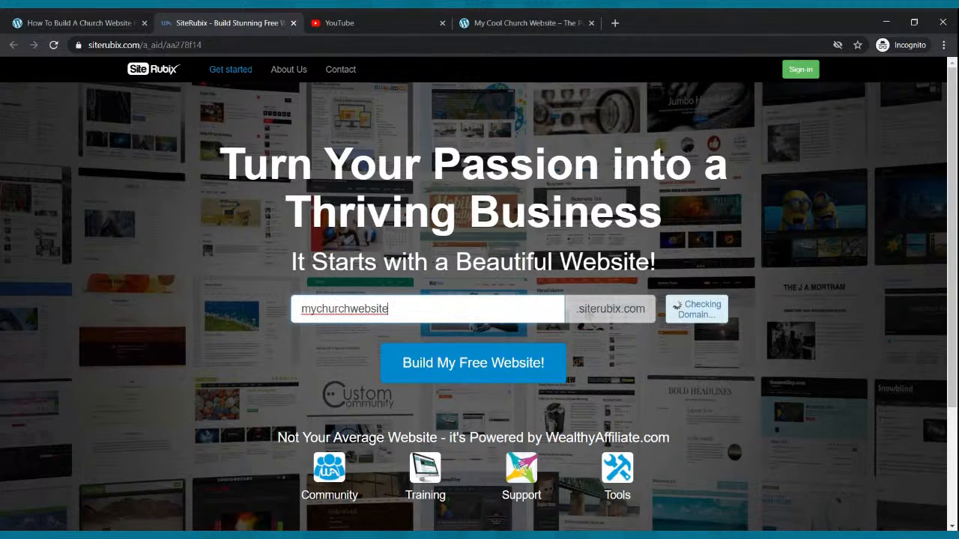
# Change the site name to mynewwebsite and start building the free website.
pyautogui.moveTo(406, 307); pyautogui.dragTo(242, 307)
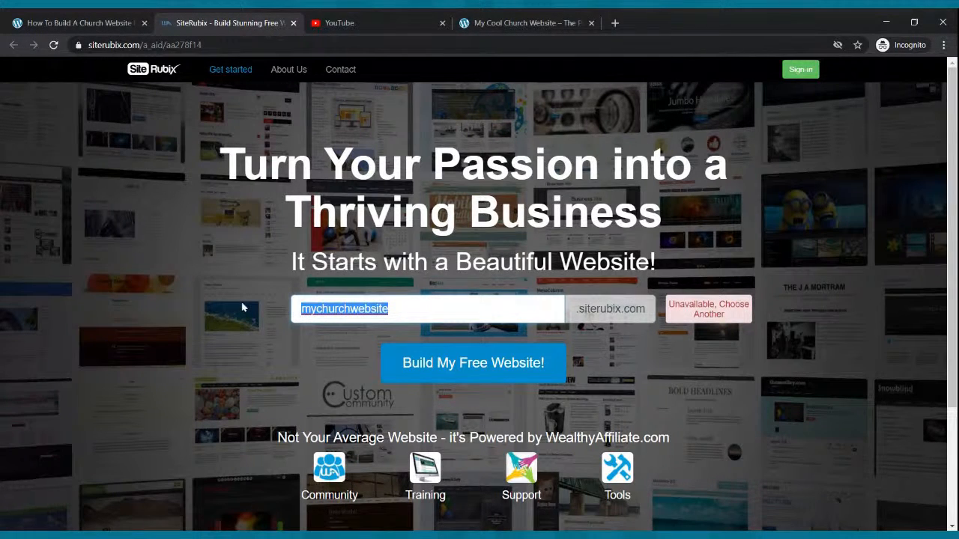
pyautogui.write('my')
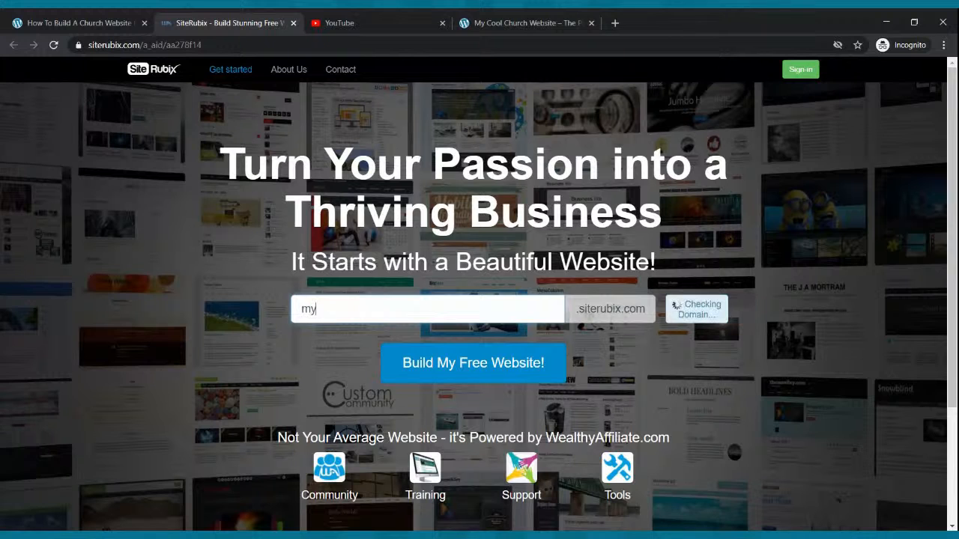
pyautogui.write('newwebsite')
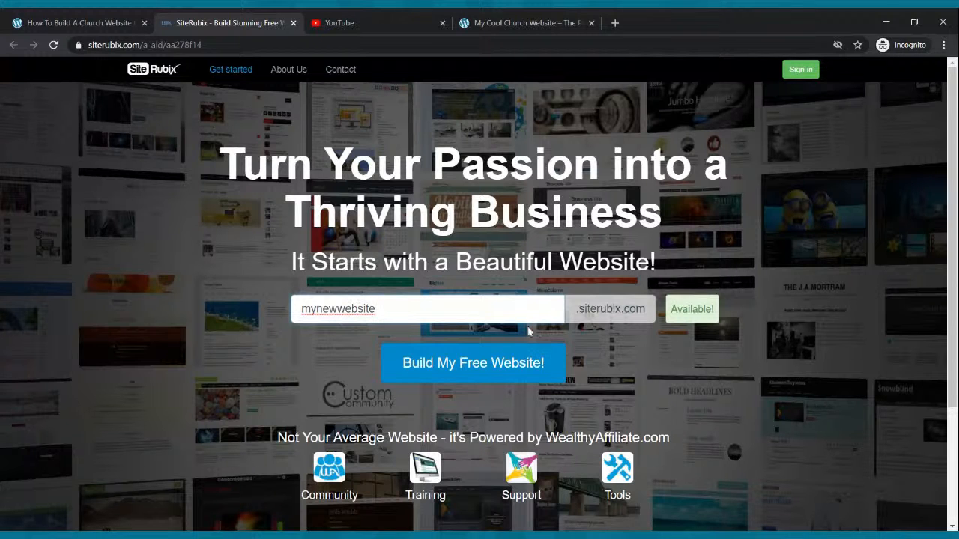
pyautogui.click(454, 368)
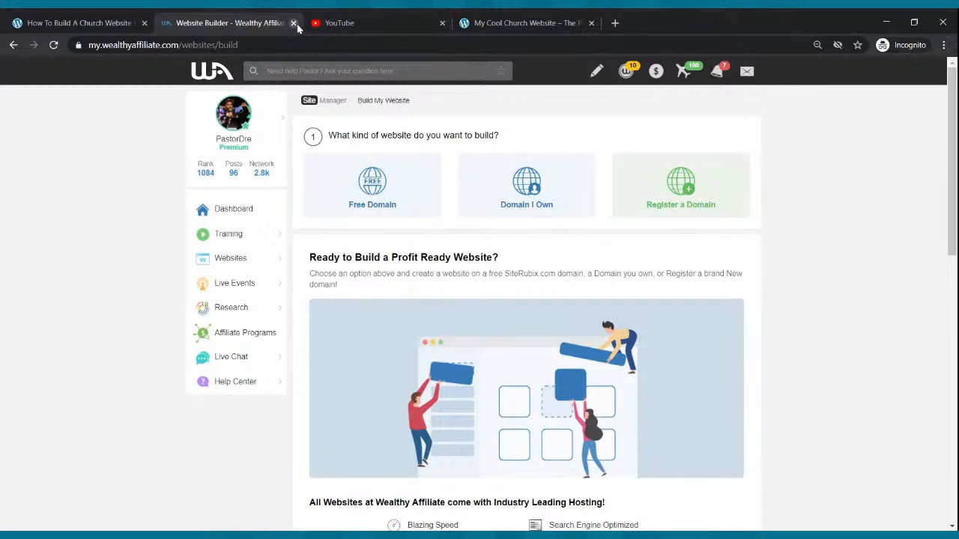
# Log out of the Wealthy Affiliate account and close its browser tab.
pyautogui.click(247, 122)
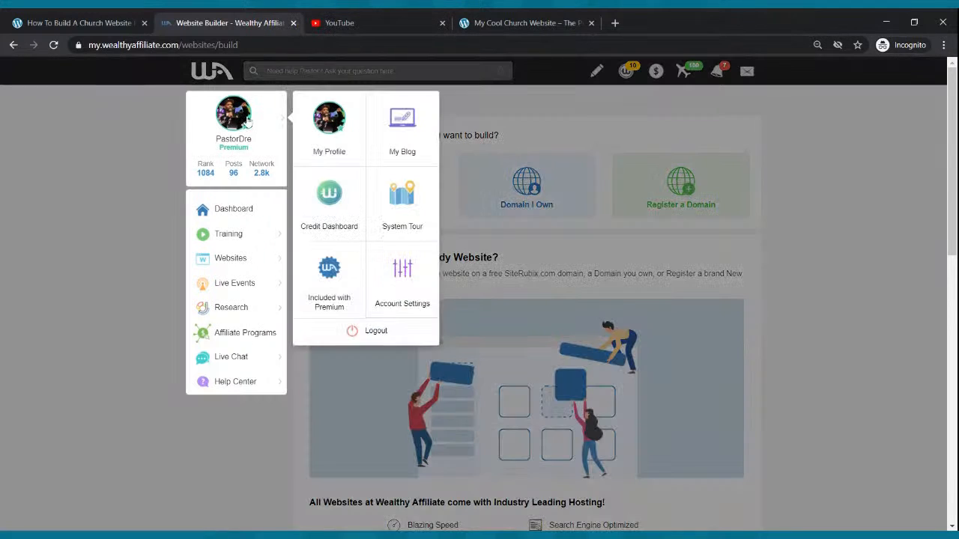
pyautogui.click(396, 341)
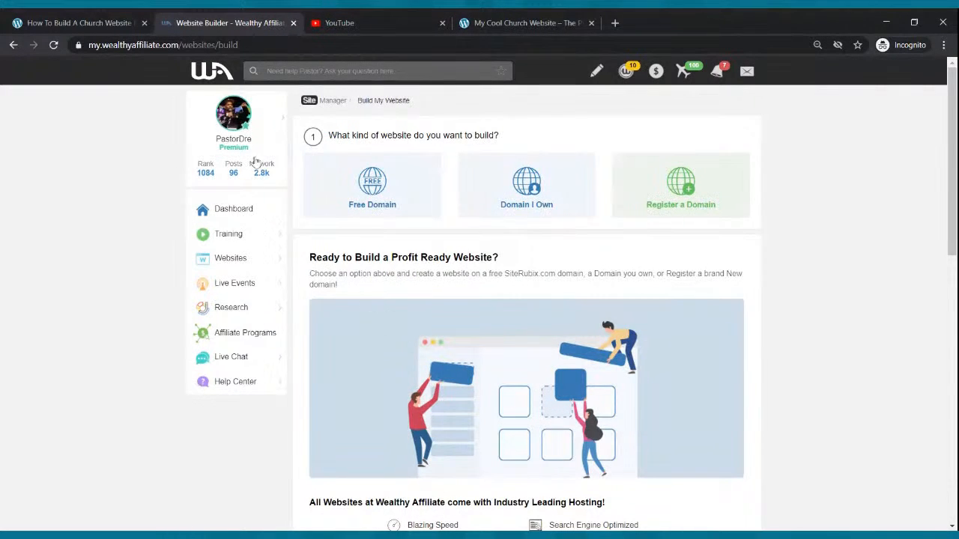
pyautogui.click(246, 124)
pyautogui.click(357, 338)
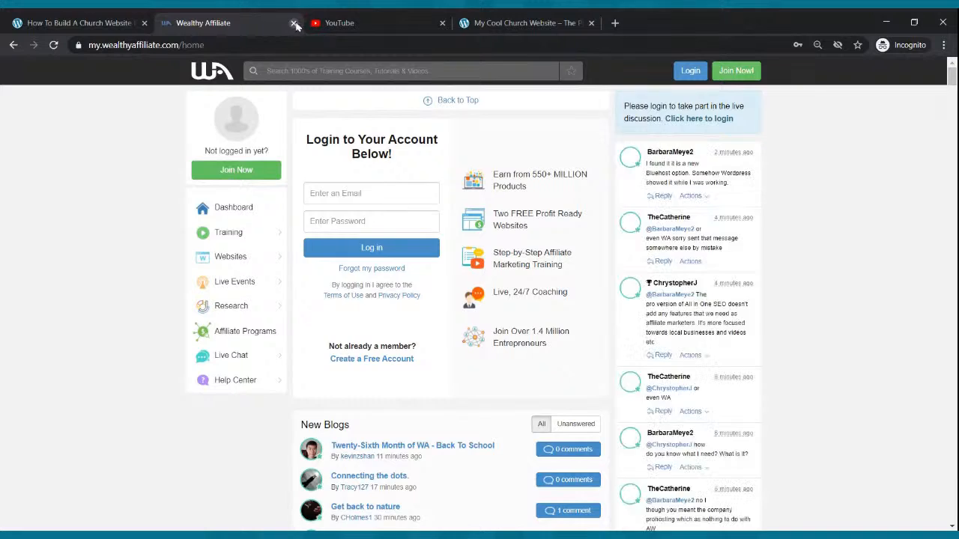
pyautogui.click(293, 22)
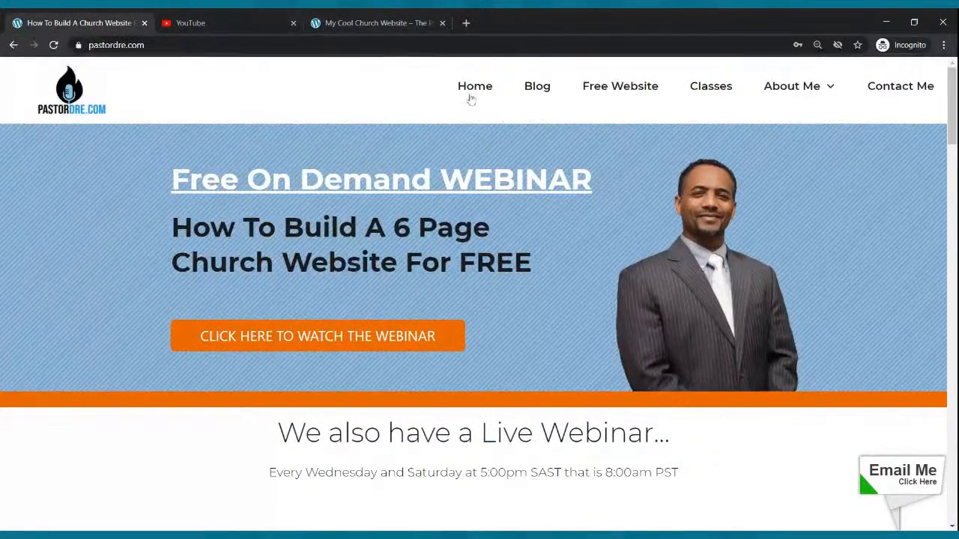
# Reopen the Free Website page, enter mynewwebsite as the site name, and start building the free website.
pyautogui.click(620, 86)
pyautogui.click(415, 305)
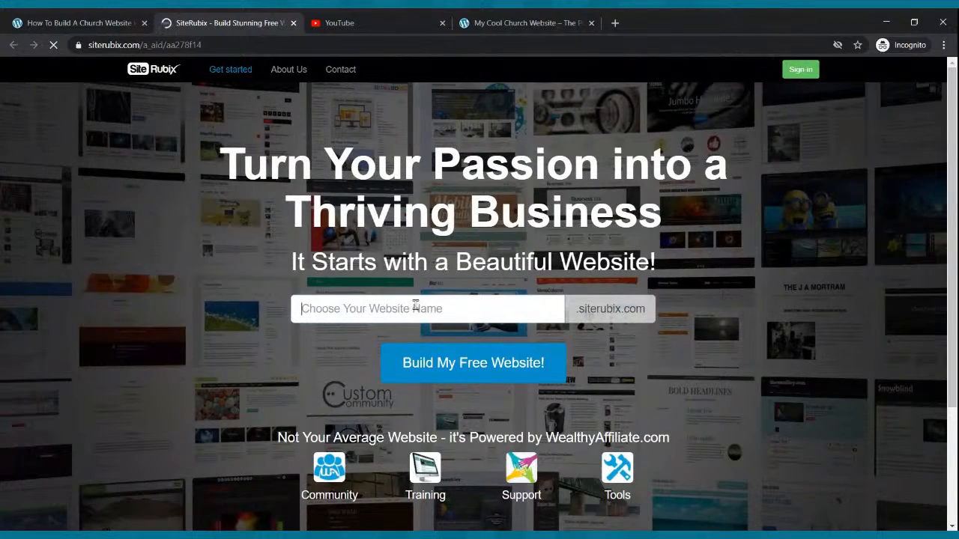
pyautogui.write('mynewwebsite')
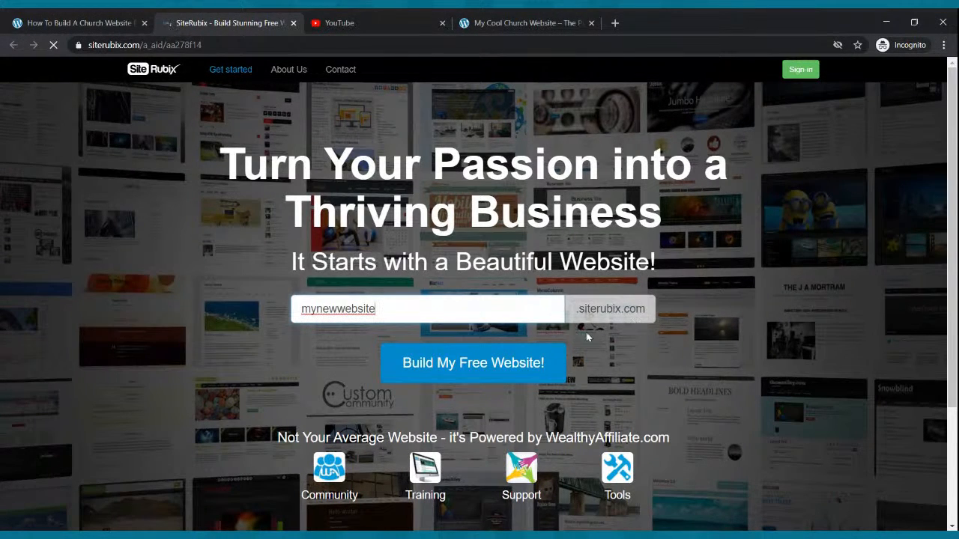
pyautogui.click(486, 366)
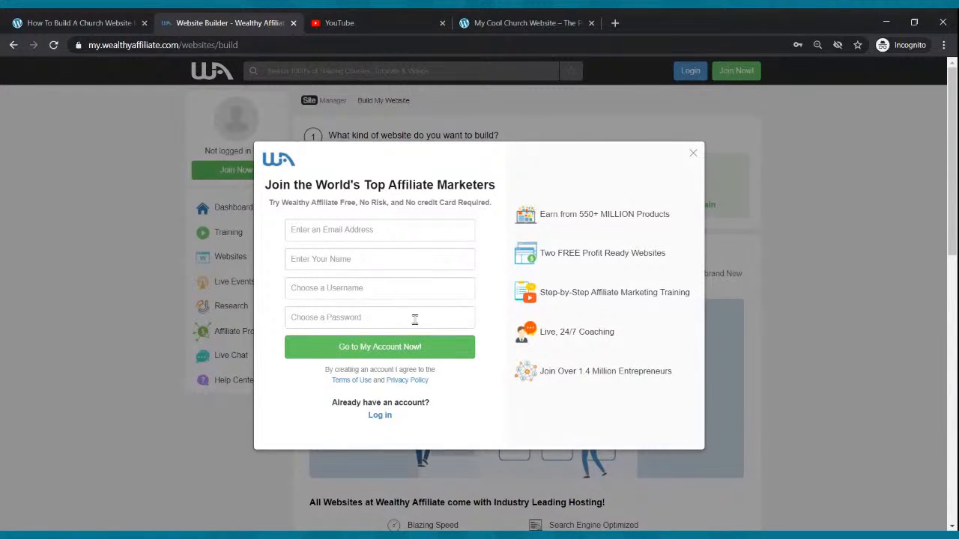
# Go through the e-mail, name, username and password fields of the sign-up form without filling them in.
pyautogui.click(339, 235)
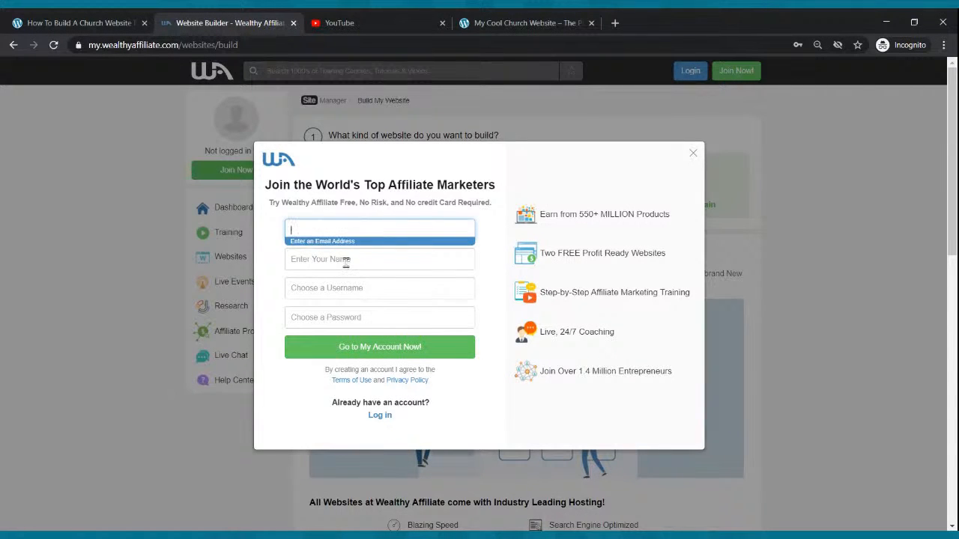
pyautogui.click(345, 261)
pyautogui.click(341, 281)
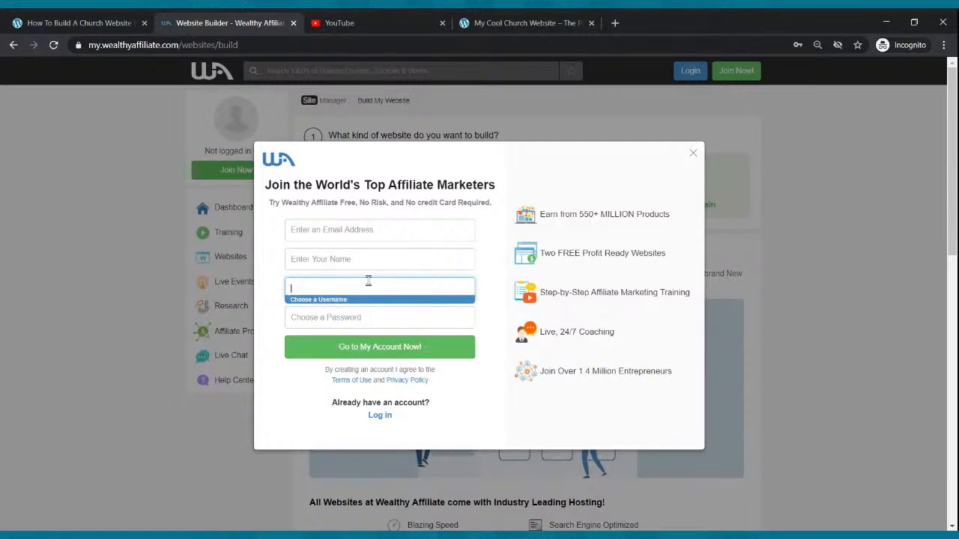
pyautogui.click(367, 320)
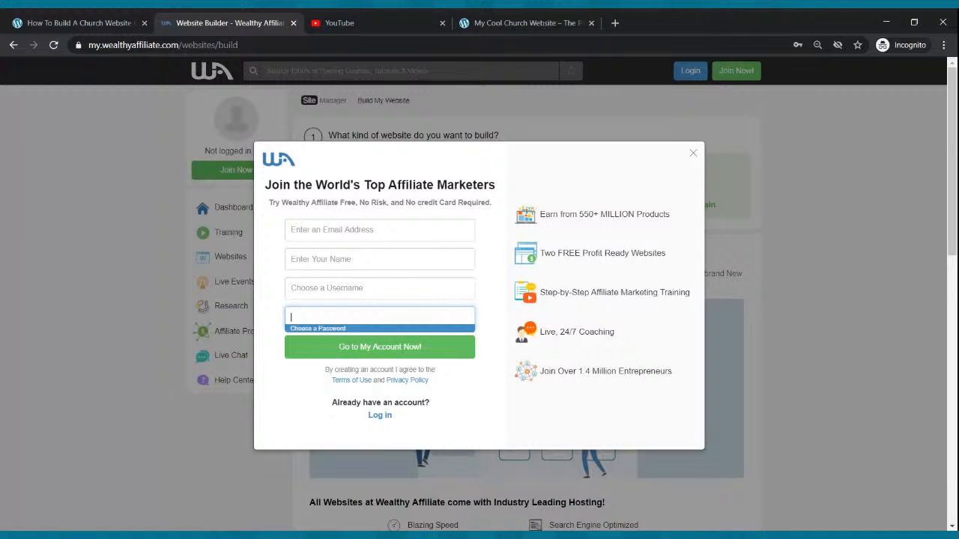
pyautogui.click(528, 160)
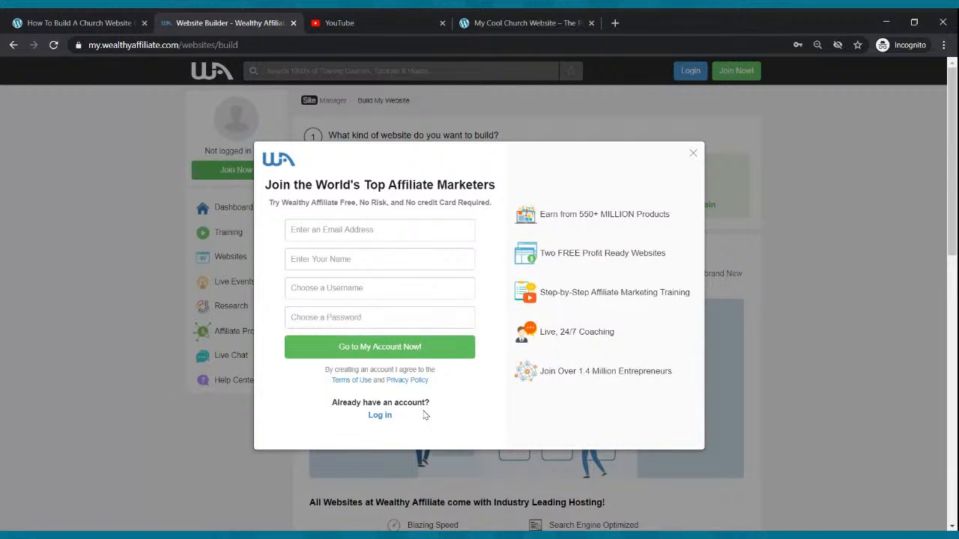
# Switch to the login form for existing members and log in with the account e-mail and password.
pyautogui.click(378, 415)
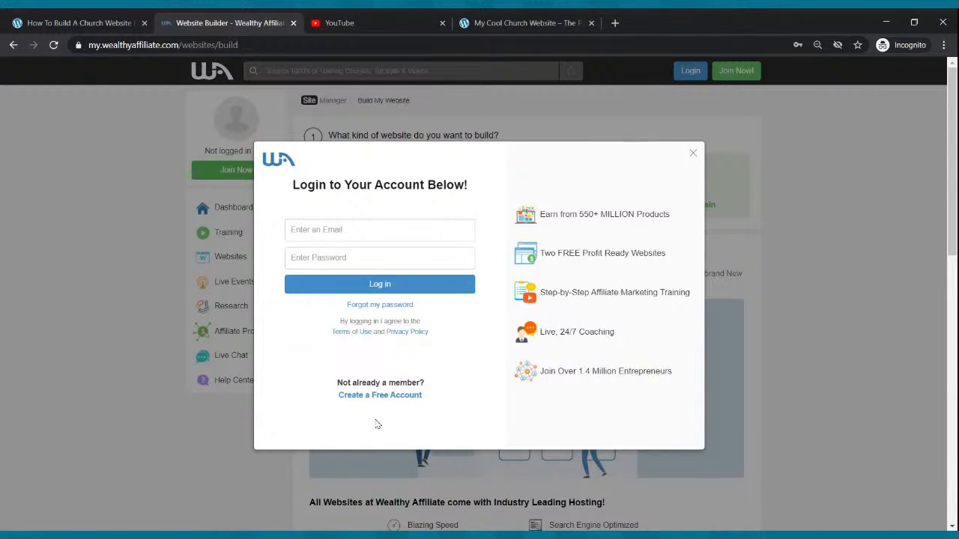
pyautogui.click(375, 225)
pyautogui.click(380, 262)
pyautogui.click(380, 286)
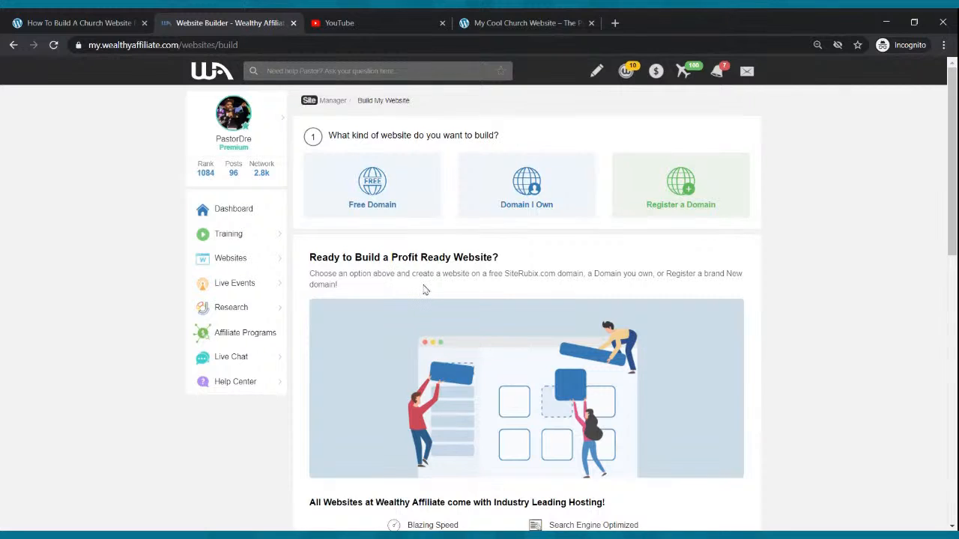
# Choose a free domain for the website and enter mynewwebsite as the siterubix.com domain name.
pyautogui.click(372, 194)
pyautogui.click(370, 281)
pyautogui.write('my')
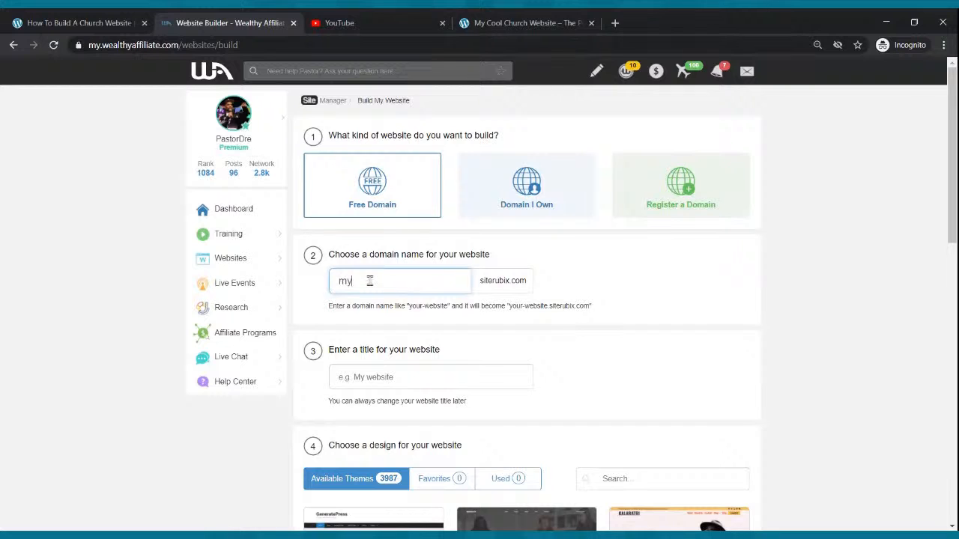
pyautogui.write('newwebsite')
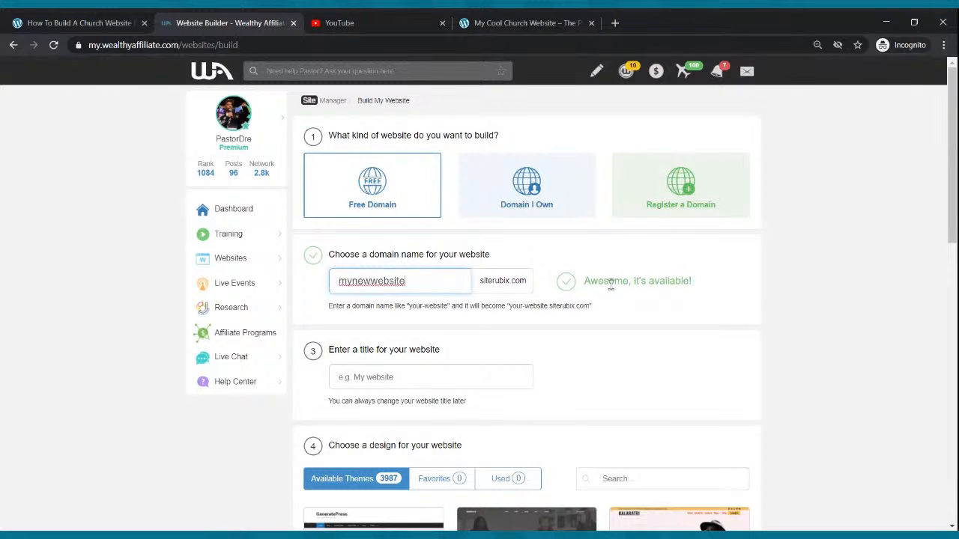
# Enter My New Website as the title of the website.
pyautogui.click(424, 371)
pyautogui.write('The')
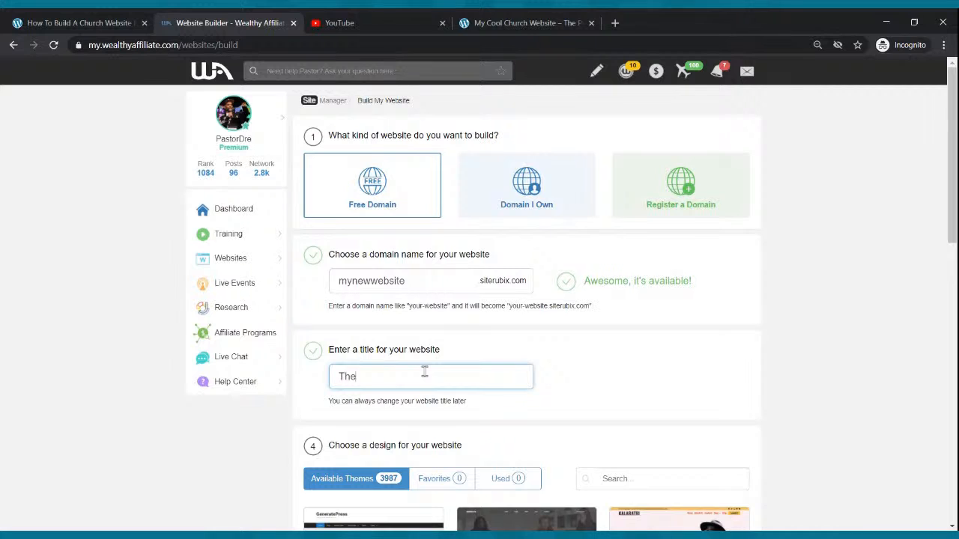
pyautogui.press('BackSpace')
pyautogui.press('BackSpace')
pyautogui.press('BackSpace')
pyautogui.write('my')
pyautogui.press('BackSpace')
pyautogui.press('BackSpace')
pyautogui.write('My New Websi')
pyautogui.write('e')
pyautogui.press('BackSpace')
pyautogui.write('te')
# Choose the GeneratePress theme as the website's design.
pyautogui.scroll(-1, 463, 361)
pyautogui.moveTo(364, 456)
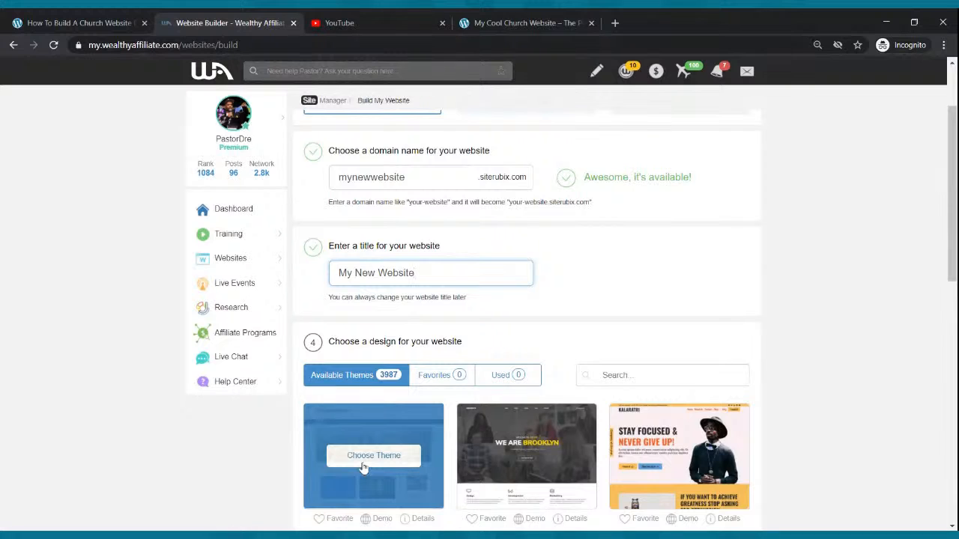
pyautogui.click(362, 466)
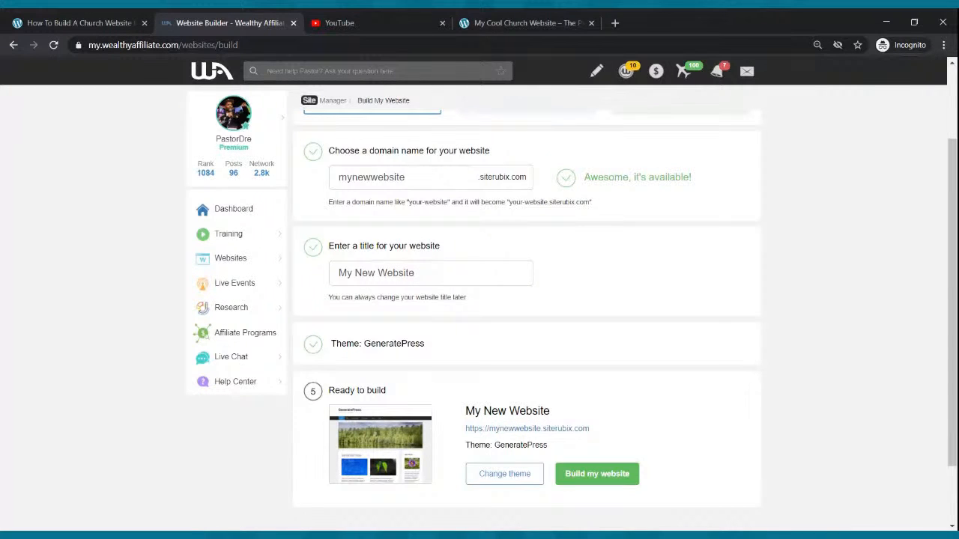
# Build the website and log in to its WordPress admin dashboard.
pyautogui.click(588, 478)
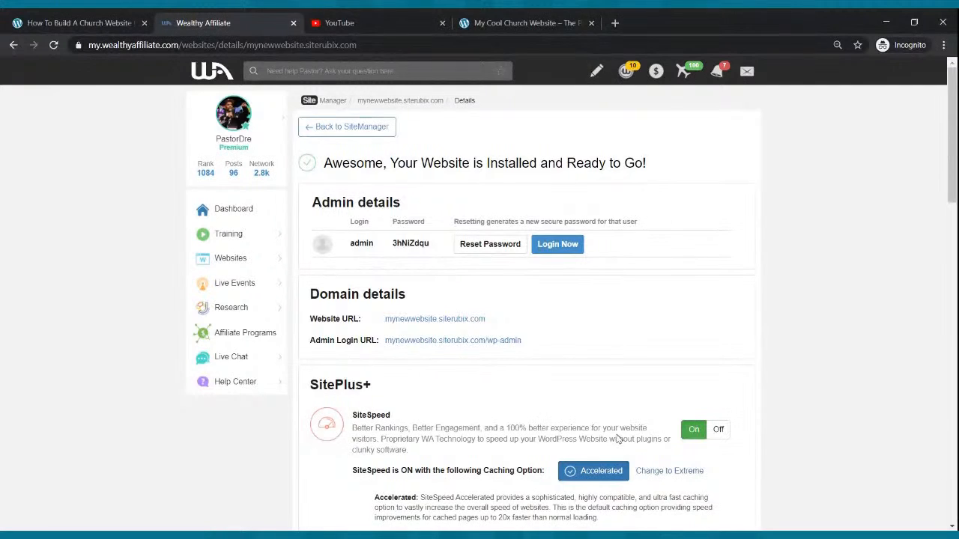
pyautogui.click(559, 244)
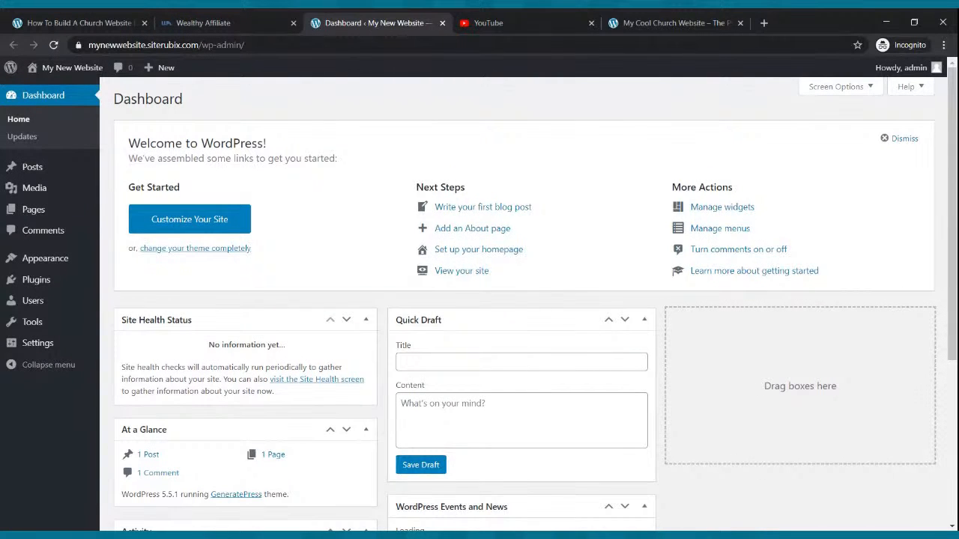
# Open the new website's public front page in its own browser tab and view it.
pyautogui.click(673, 20)
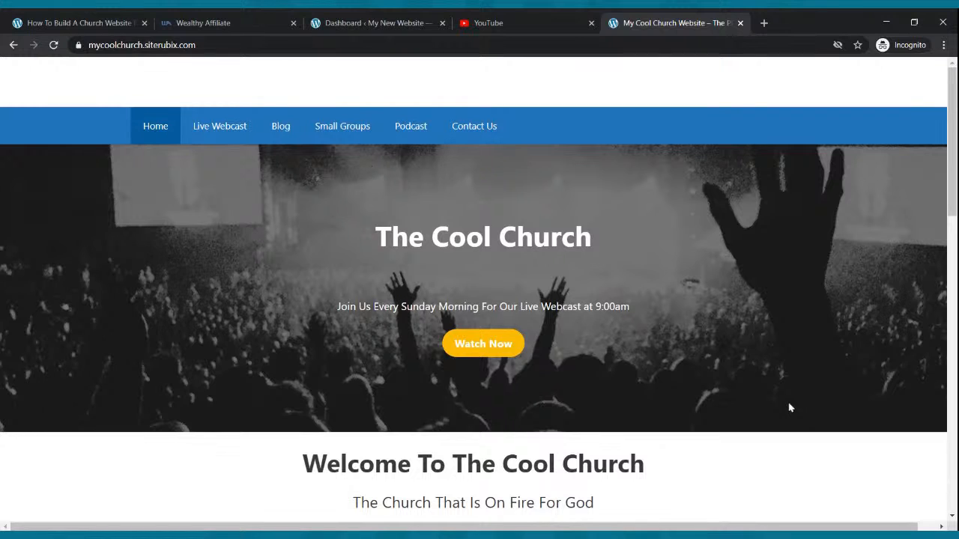
pyautogui.click(337, 18)
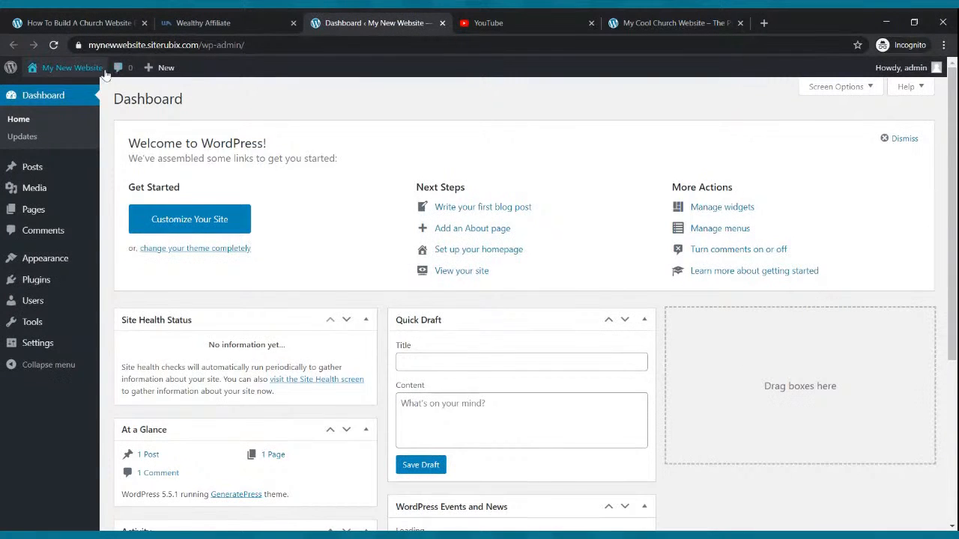
pyautogui.moveTo(85, 72)
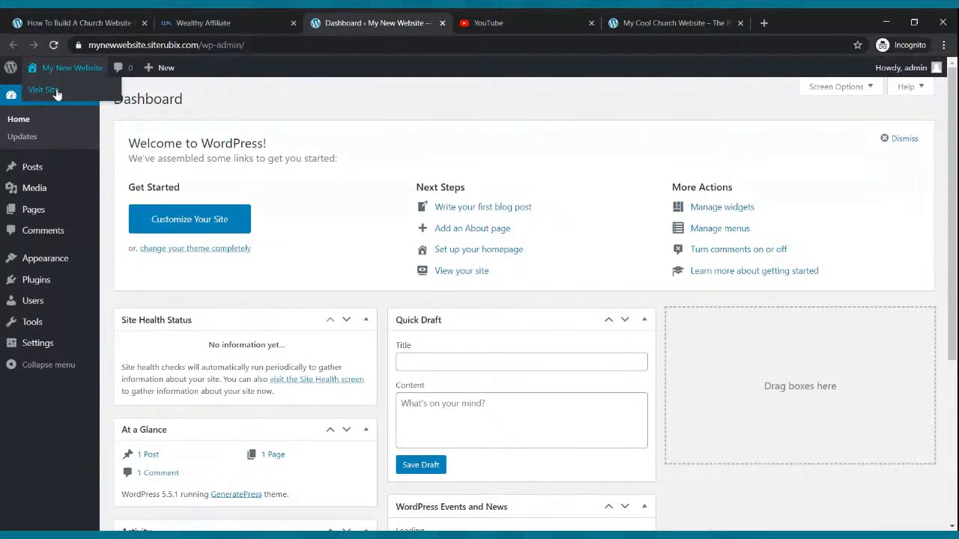
pyautogui.middleClick(57, 90)
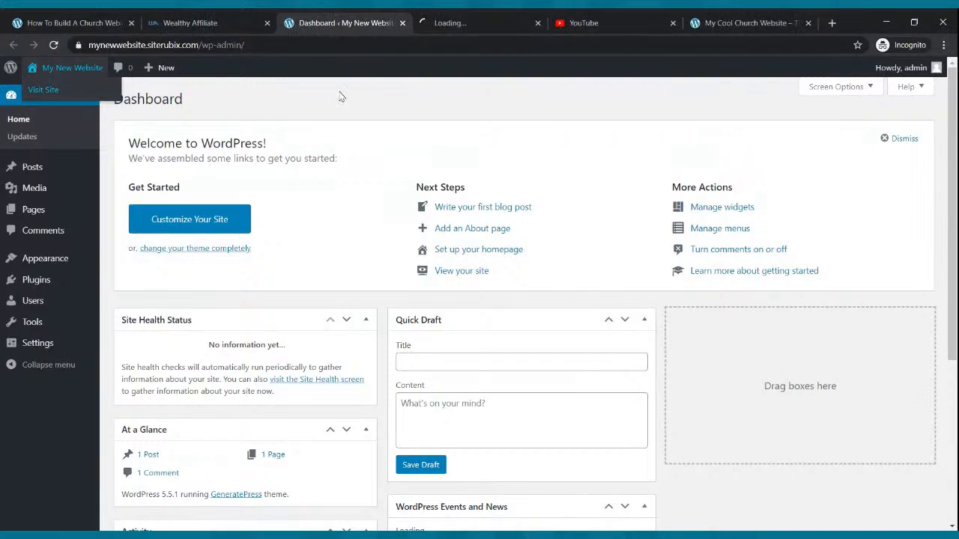
pyautogui.click(478, 24)
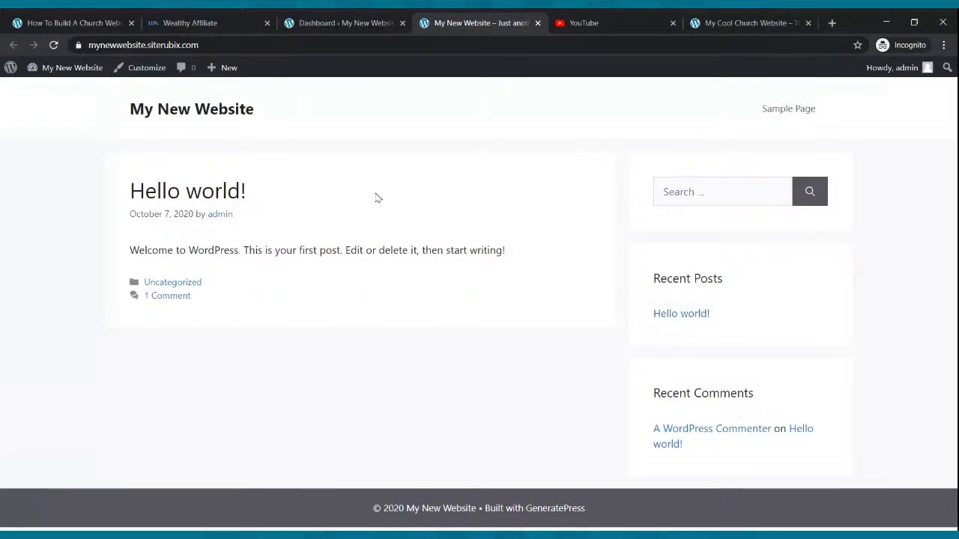
# Review the example My Cool Church Website home page down to its Upcoming Events section.
pyautogui.click(725, 18)
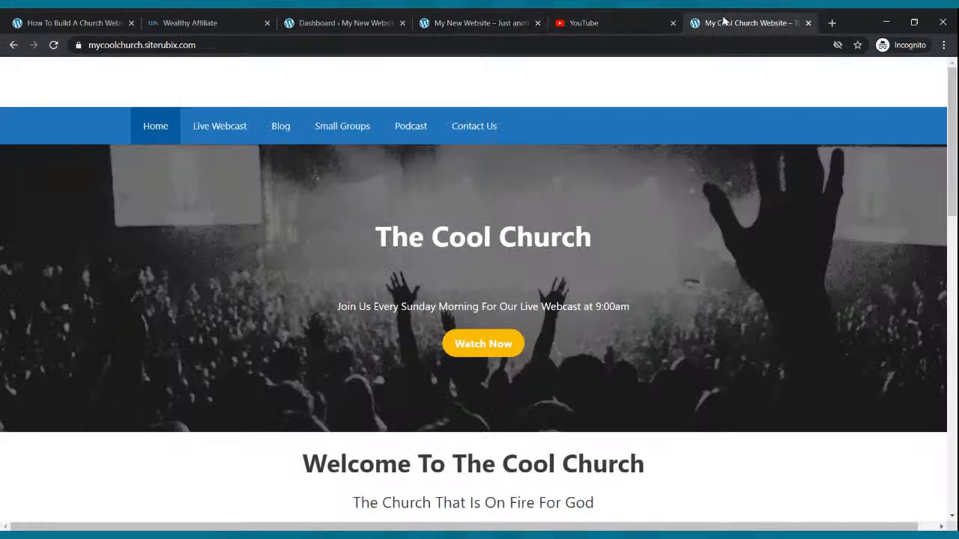
pyautogui.scroll(-10, 614, 195)
pyautogui.scroll(-5, 616, 192)
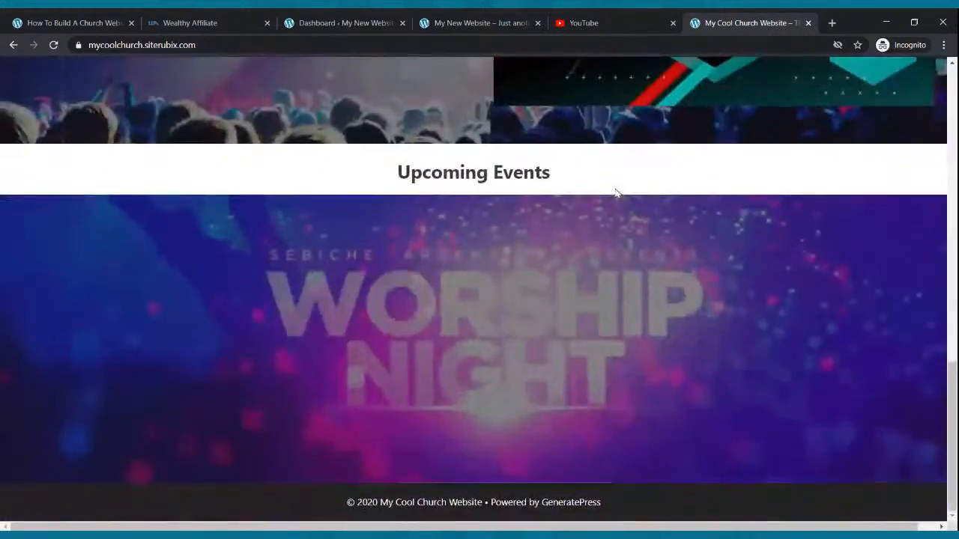
pyautogui.scroll(15, 574, 137)
# Close the Wealthy Affiliate page and place the YouTube page after the example church website in the browser.
pyautogui.click(199, 23)
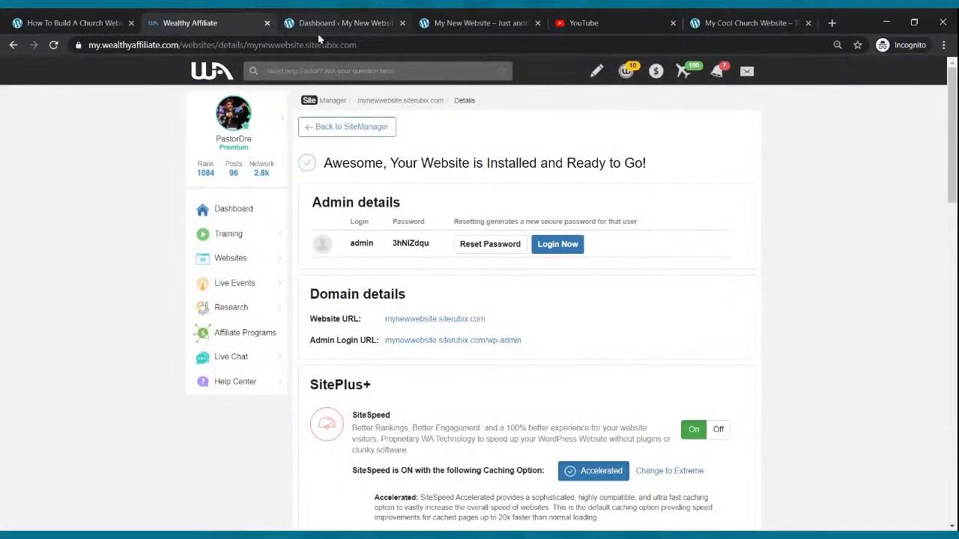
pyautogui.click(267, 23)
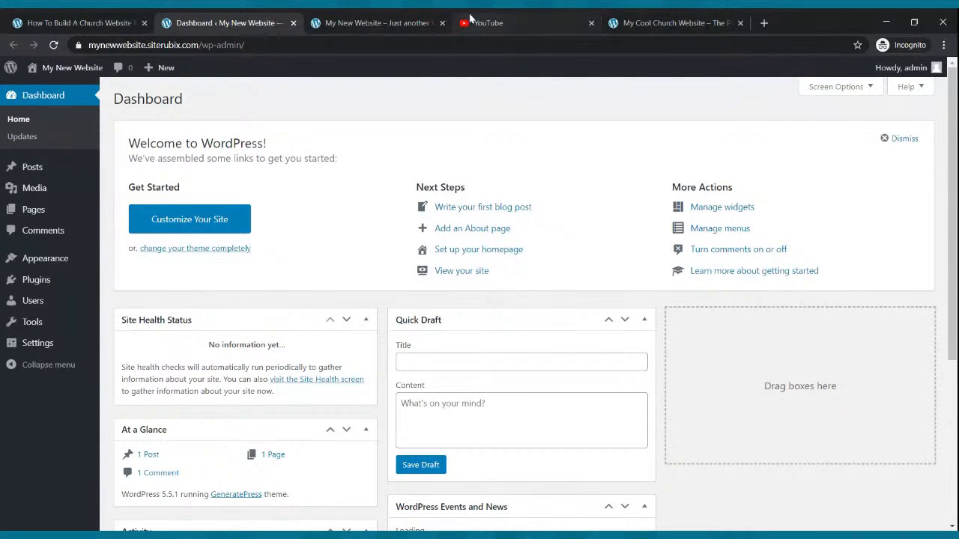
pyautogui.moveTo(368, 22); pyautogui.dragTo(751, 23)
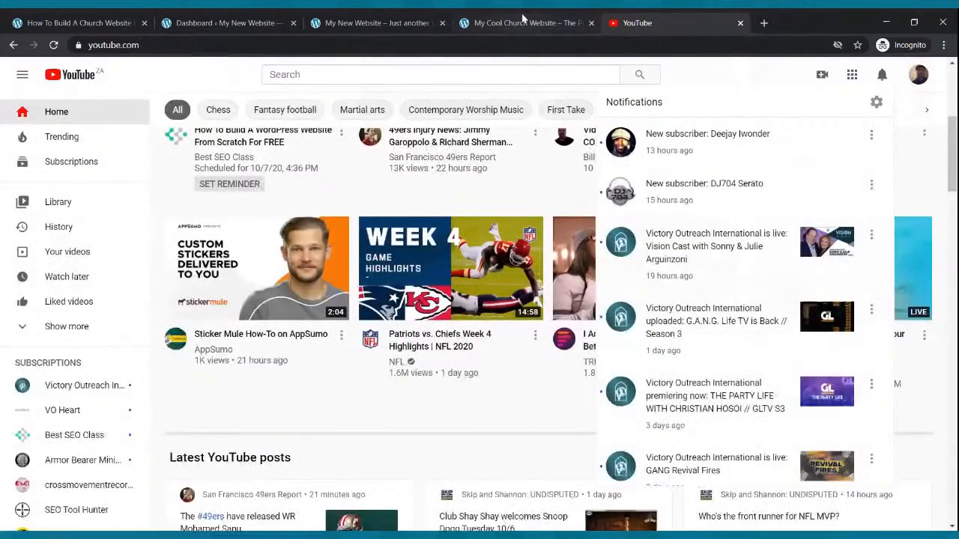
pyautogui.click(528, 21)
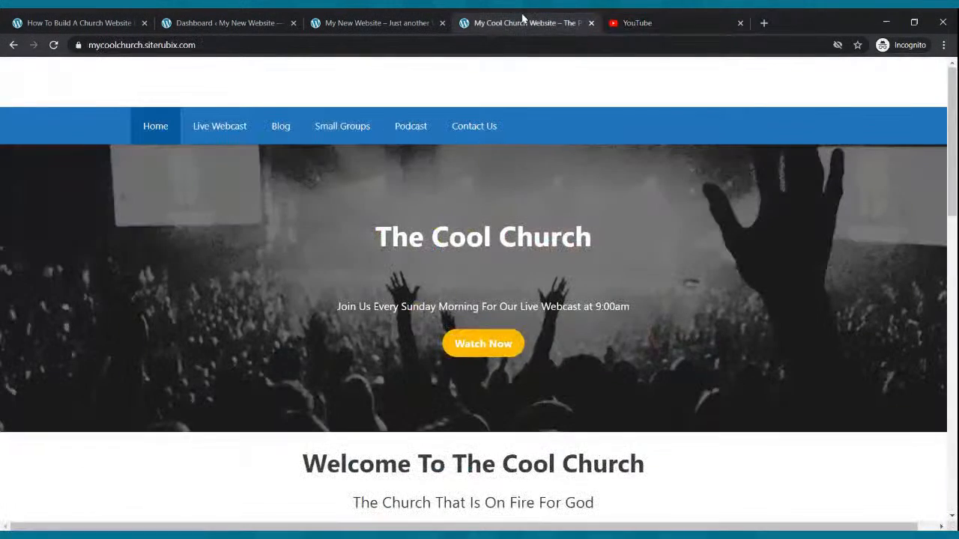
# Hide the site title in the new website's Site Identity settings and publish the change.
pyautogui.click(234, 18)
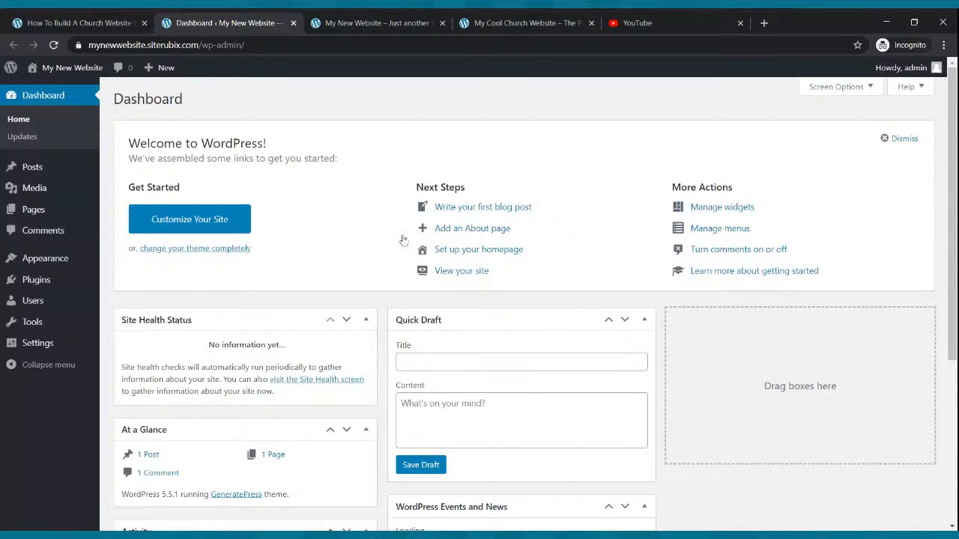
pyautogui.moveTo(84, 215)
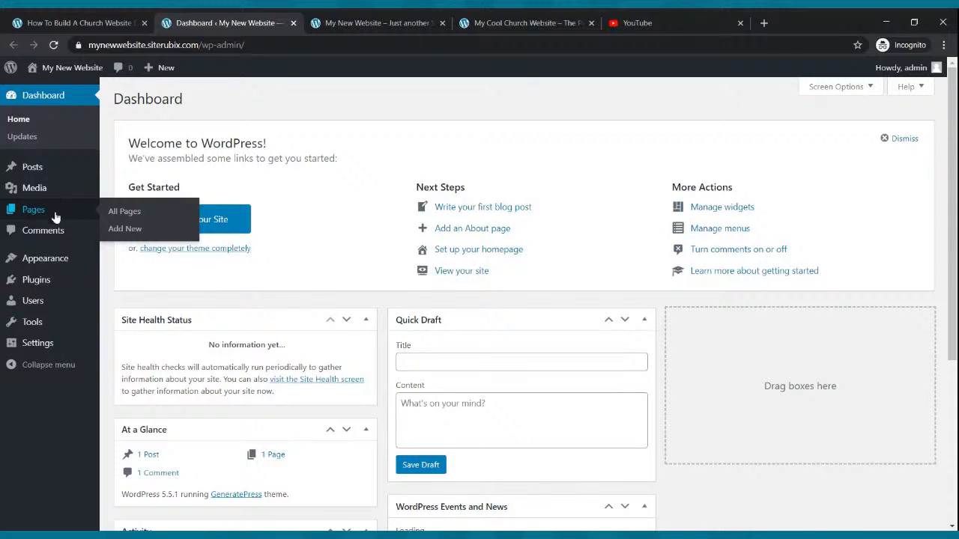
pyautogui.moveTo(32, 253)
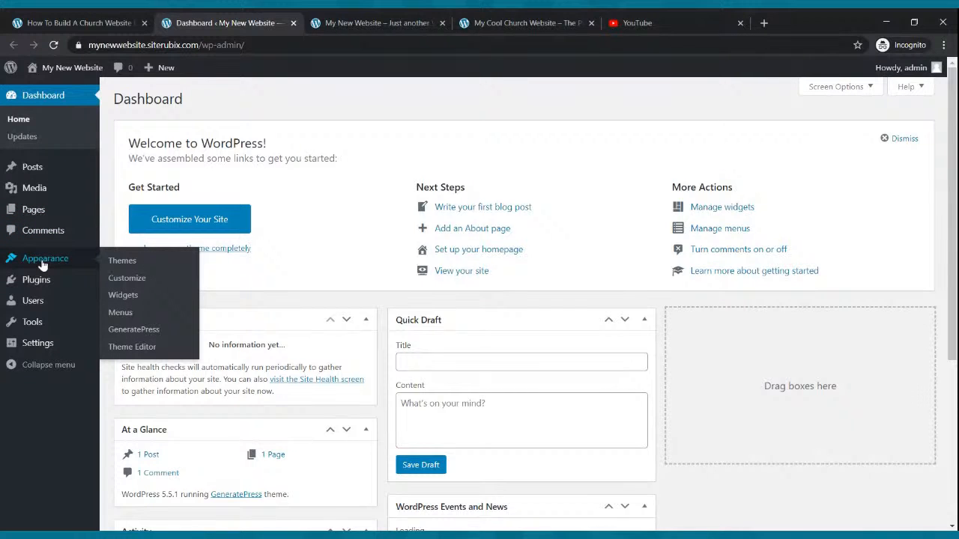
pyautogui.click(127, 279)
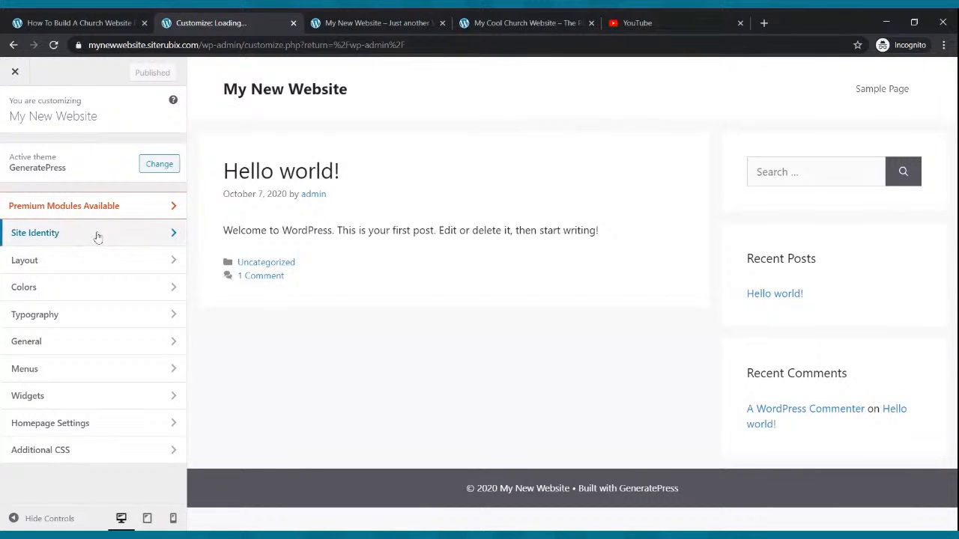
pyautogui.click(89, 235)
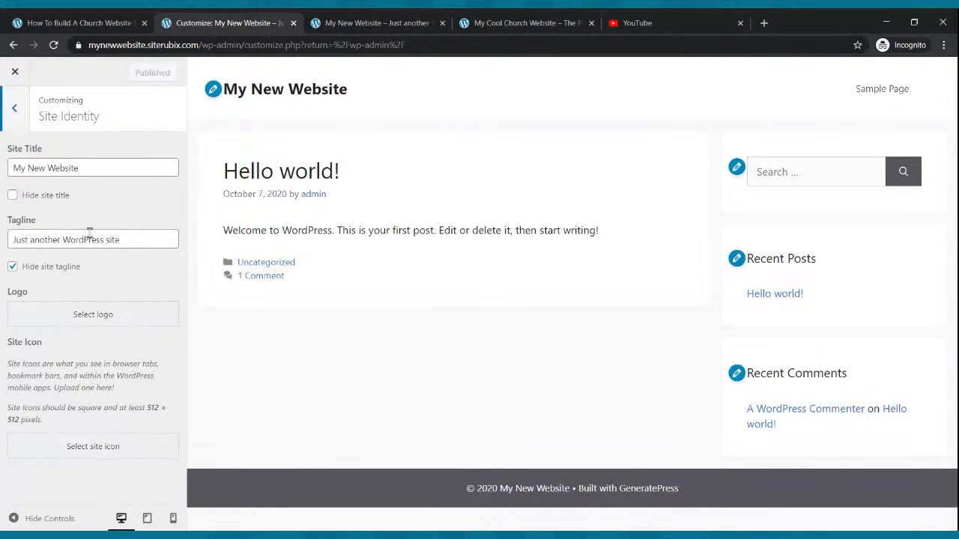
pyautogui.click(12, 195)
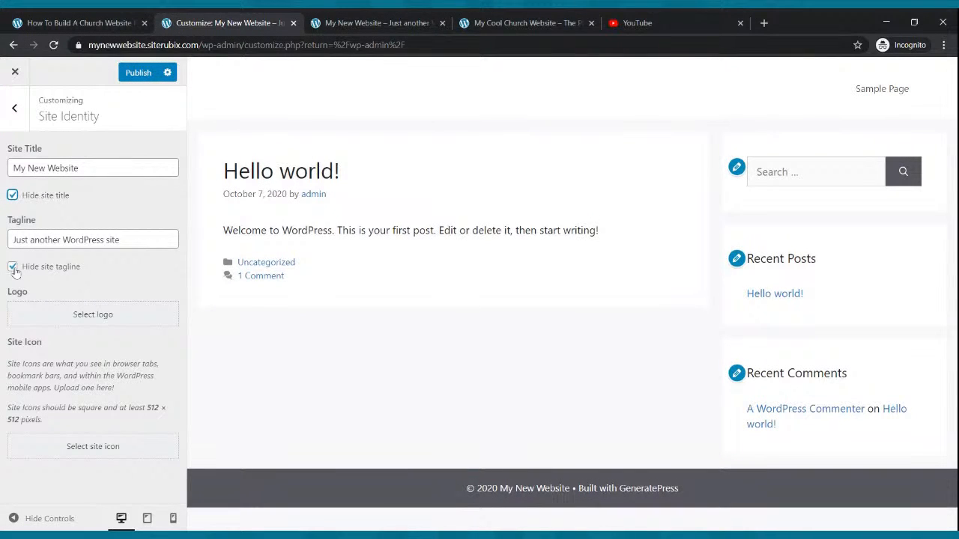
pyautogui.click(141, 75)
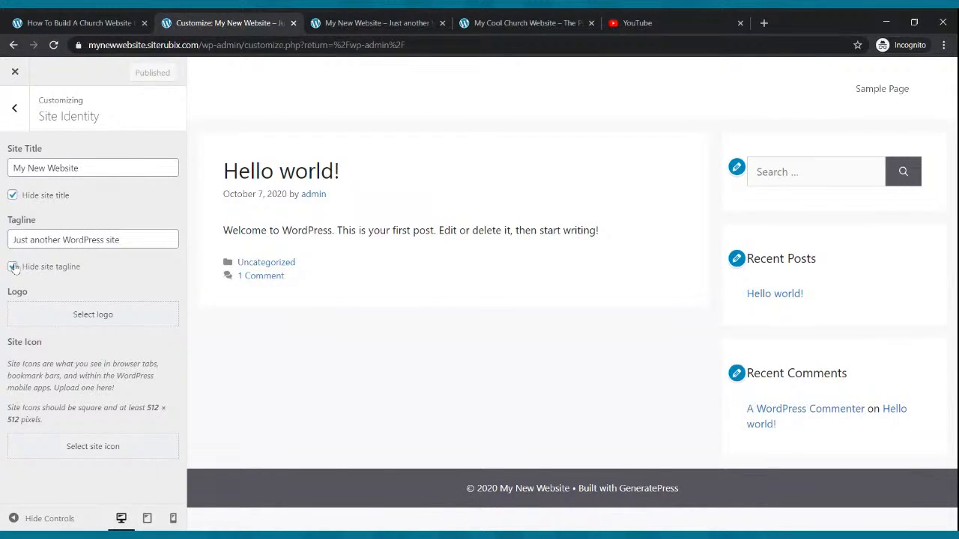
pyautogui.click(14, 45)
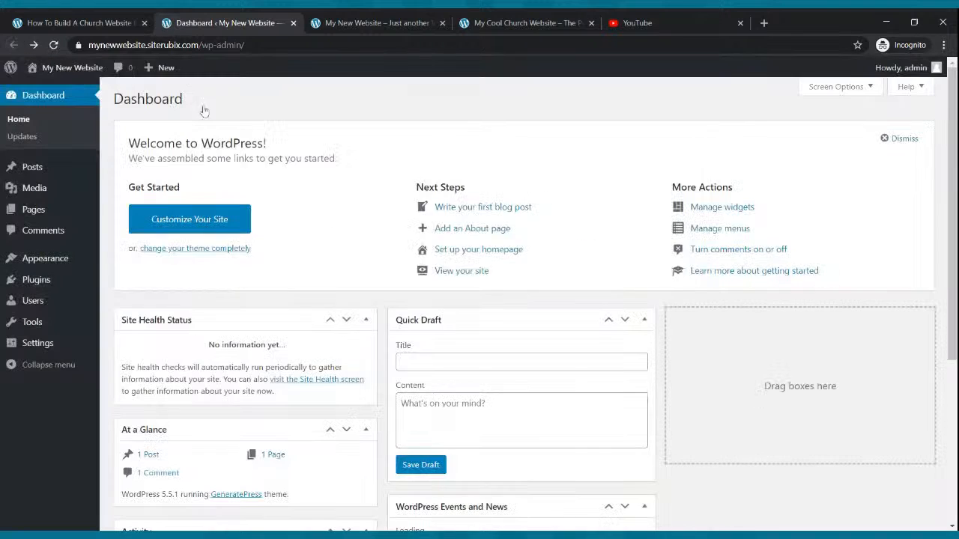
# Set the default editor for all users to Block editor, allow users to switch editors, and save the writing settings.
pyautogui.click(61, 259)
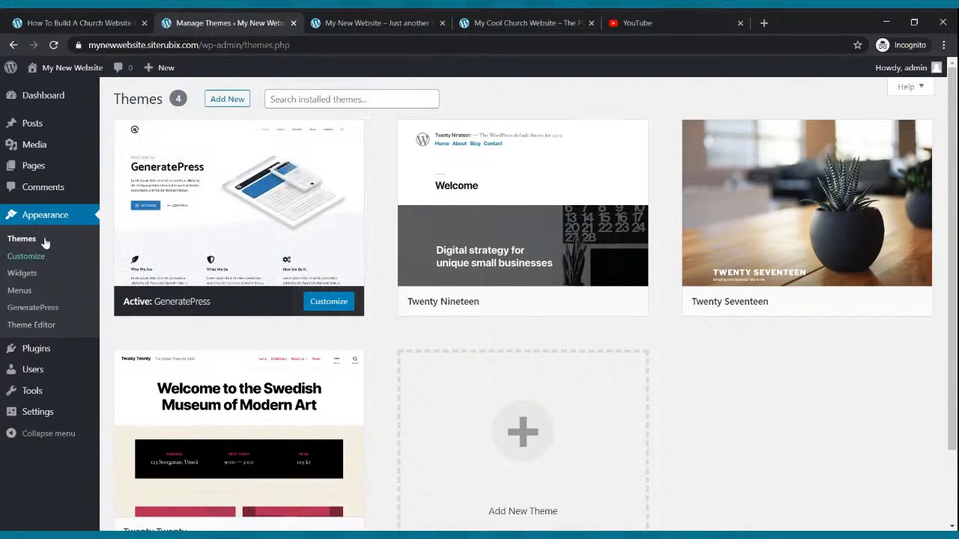
pyautogui.click(38, 411)
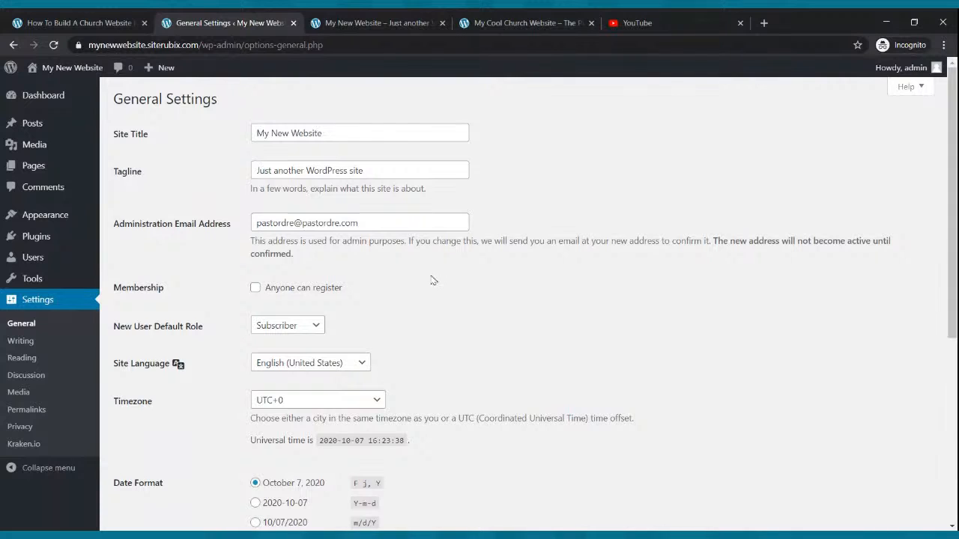
pyautogui.click(20, 343)
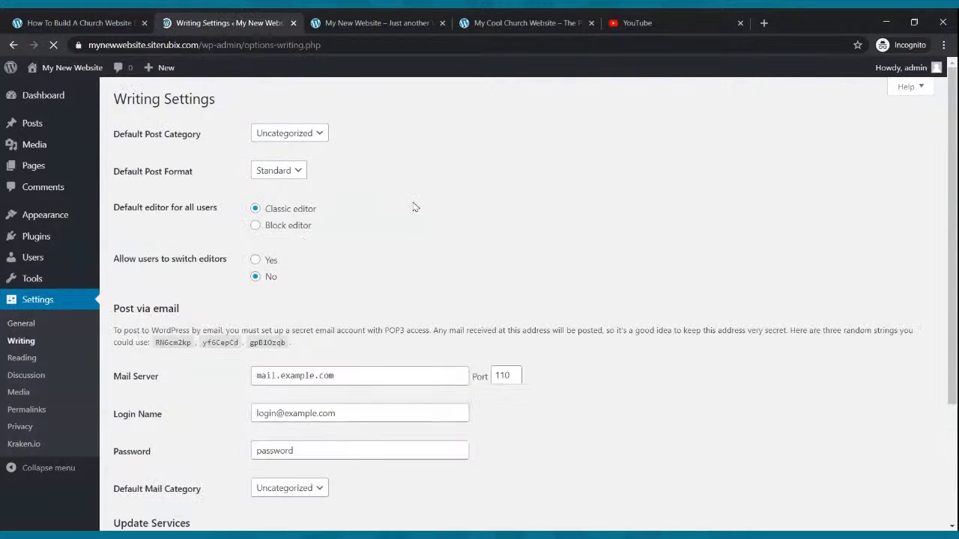
pyautogui.click(259, 225)
pyautogui.click(256, 259)
pyautogui.scroll(-3, 374, 328)
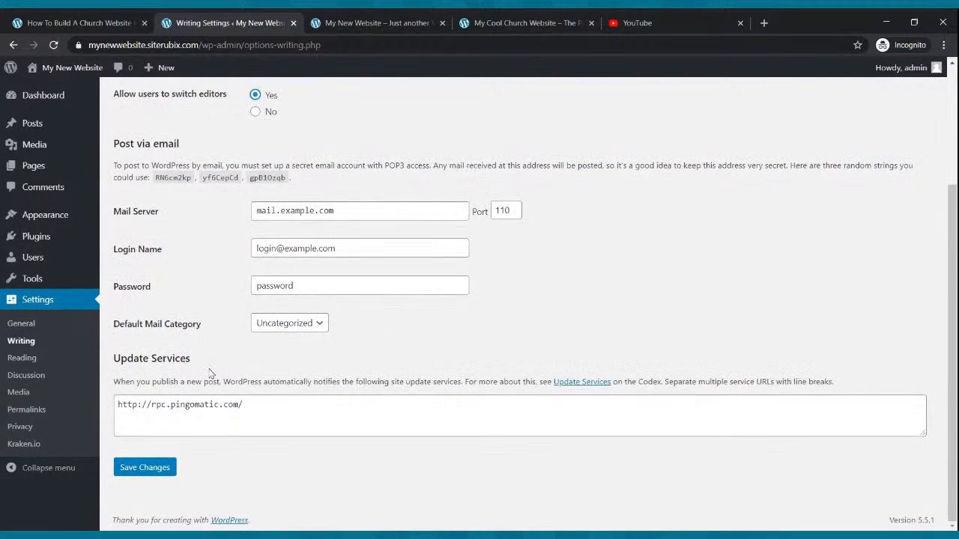
pyautogui.click(140, 468)
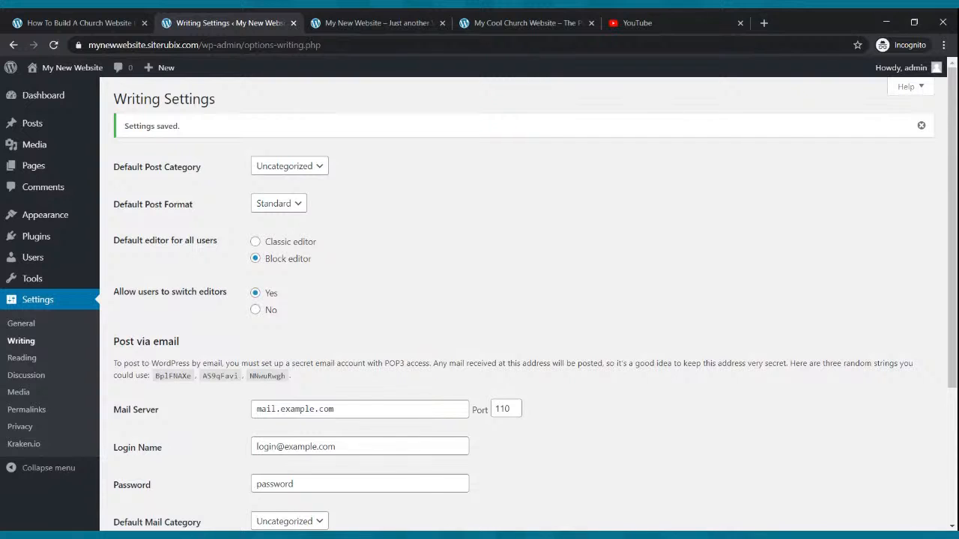
# Reload the new website's public front page to check its header.
pyautogui.click(404, 23)
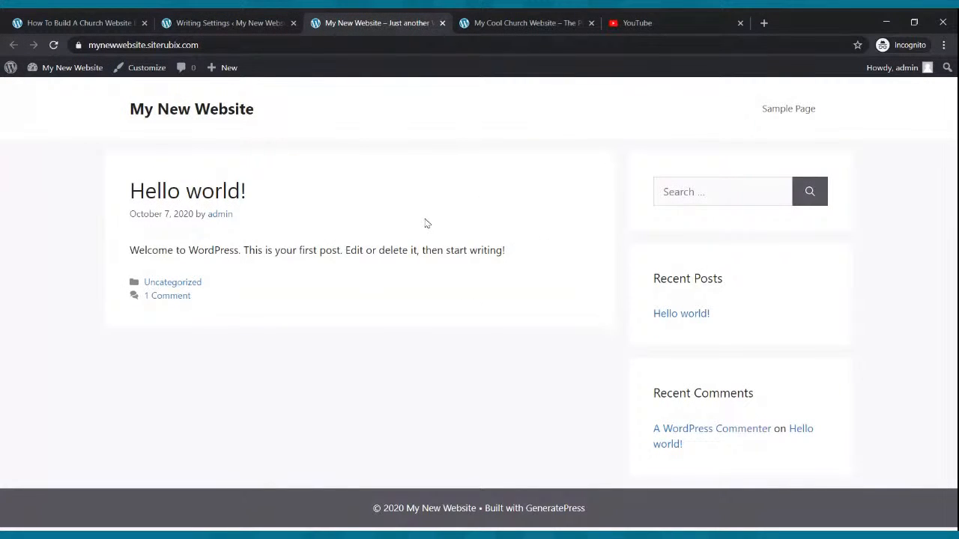
pyautogui.click(54, 47)
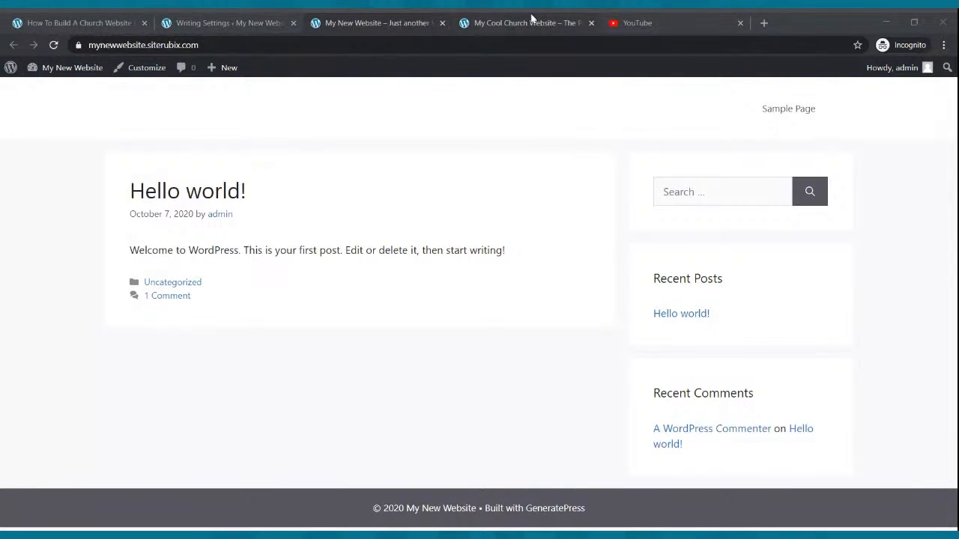
pyautogui.click(536, 260)
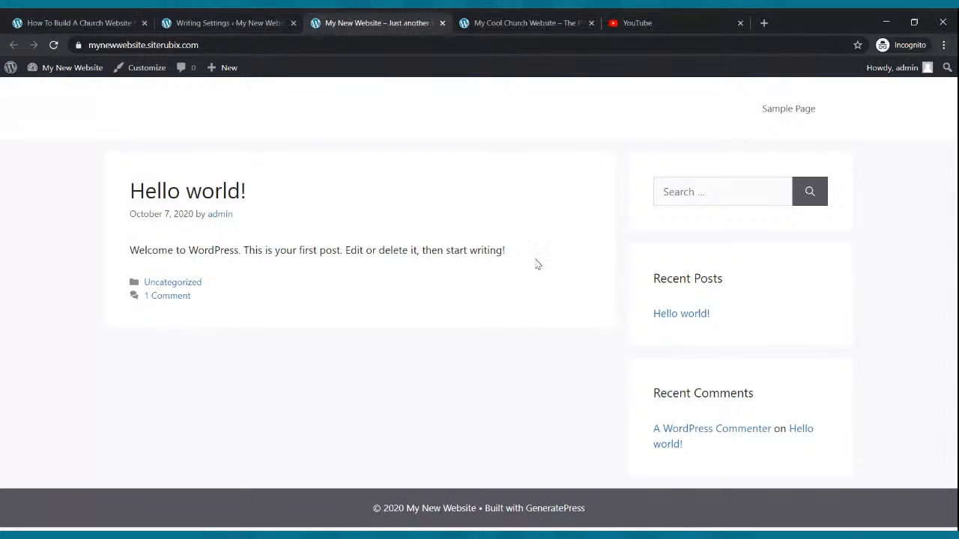
# On the example church website, follow Watch Now to the Live Webcast page and return to its home page.
pyautogui.click(551, 21)
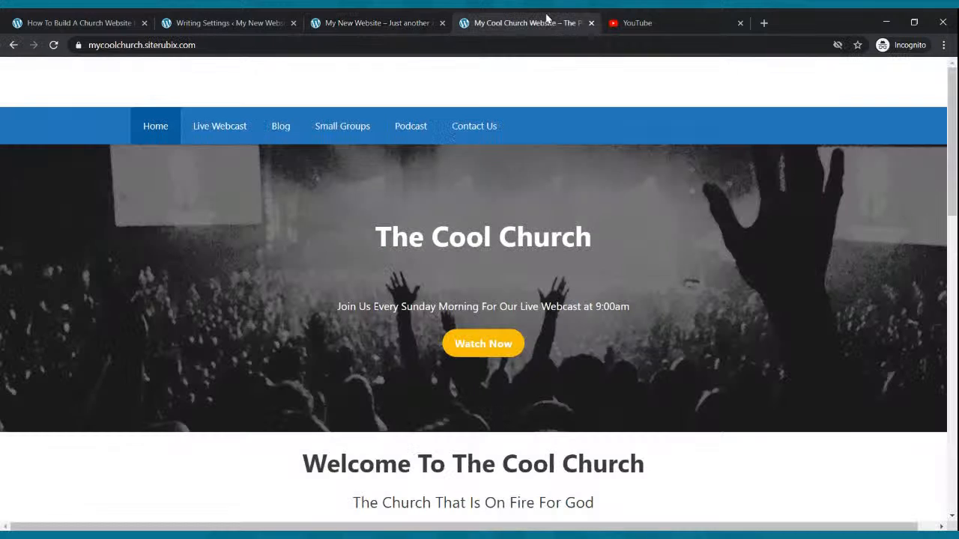
pyautogui.click(492, 219)
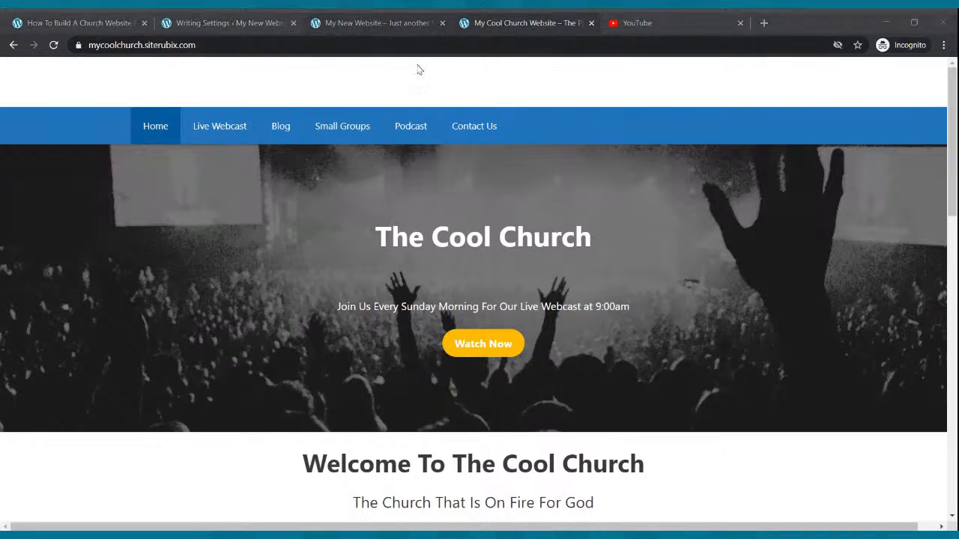
pyautogui.click(498, 344)
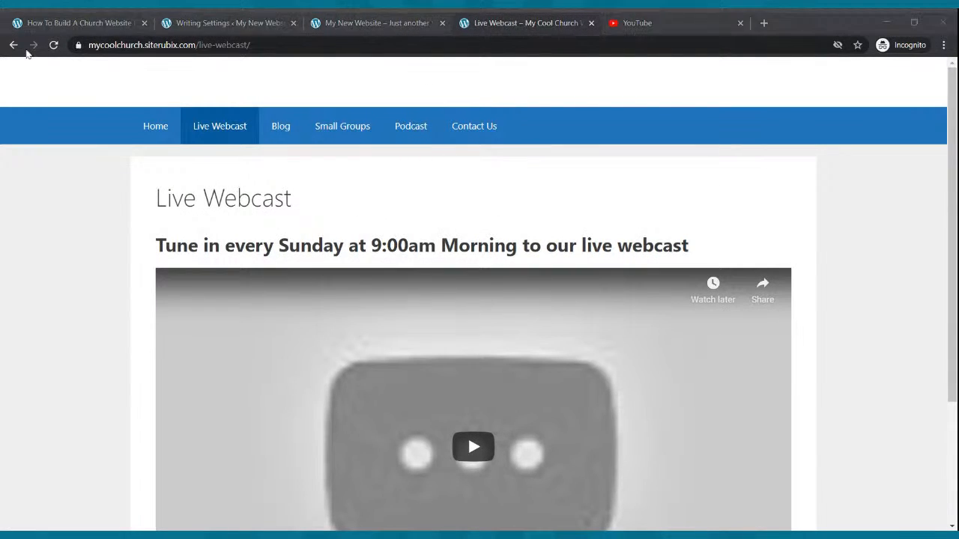
pyautogui.click(14, 45)
pyautogui.click(487, 344)
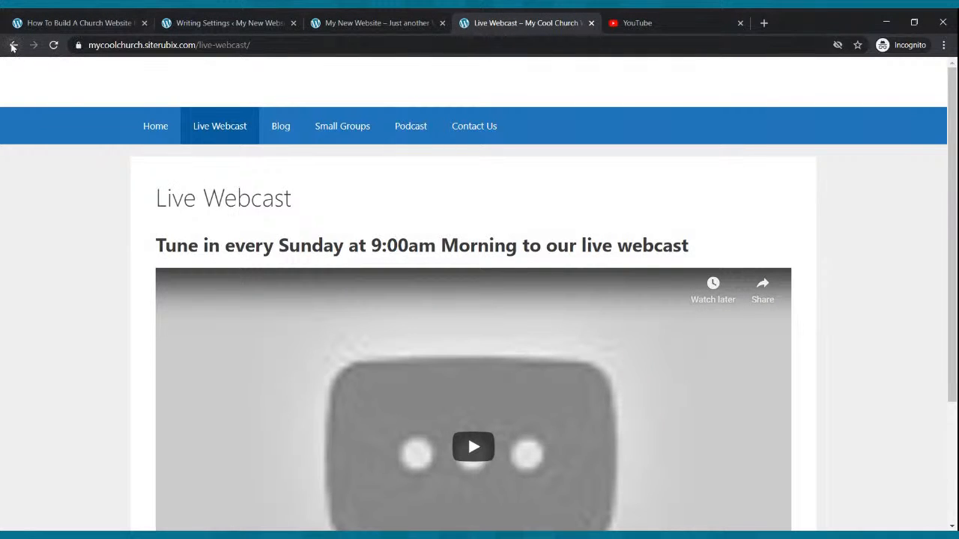
pyautogui.click(13, 45)
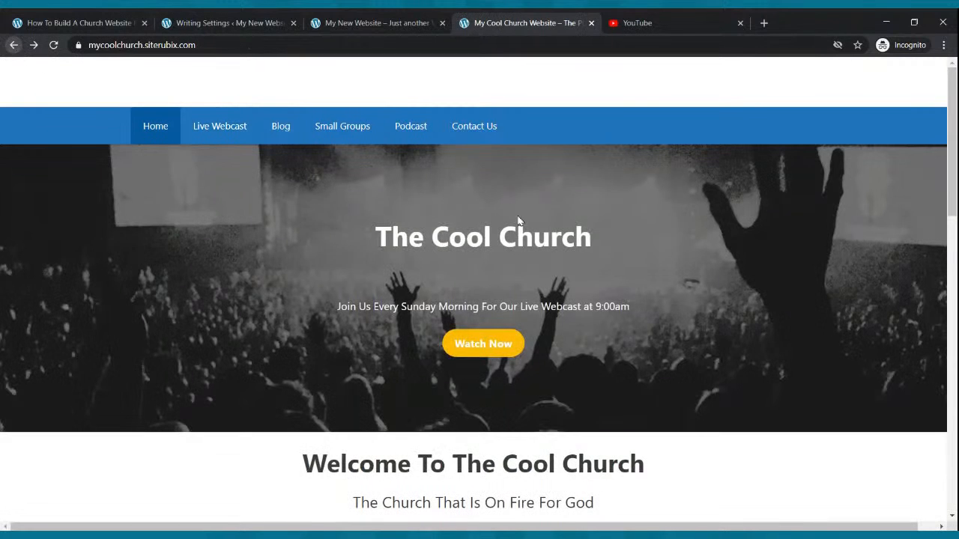
# Return to the new website's admin area and examine the homepage display options in the Reading settings.
pyautogui.click(379, 19)
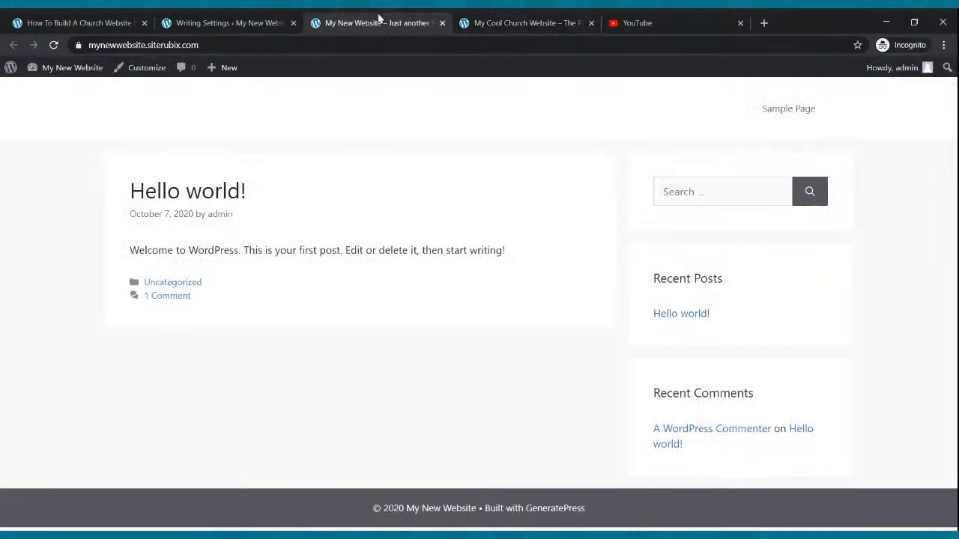
pyautogui.click(290, 19)
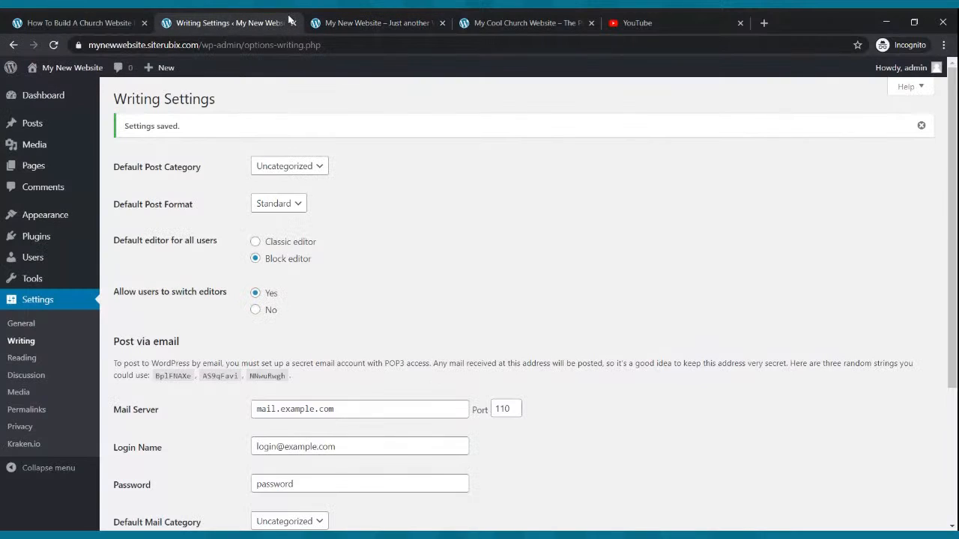
pyautogui.click(36, 307)
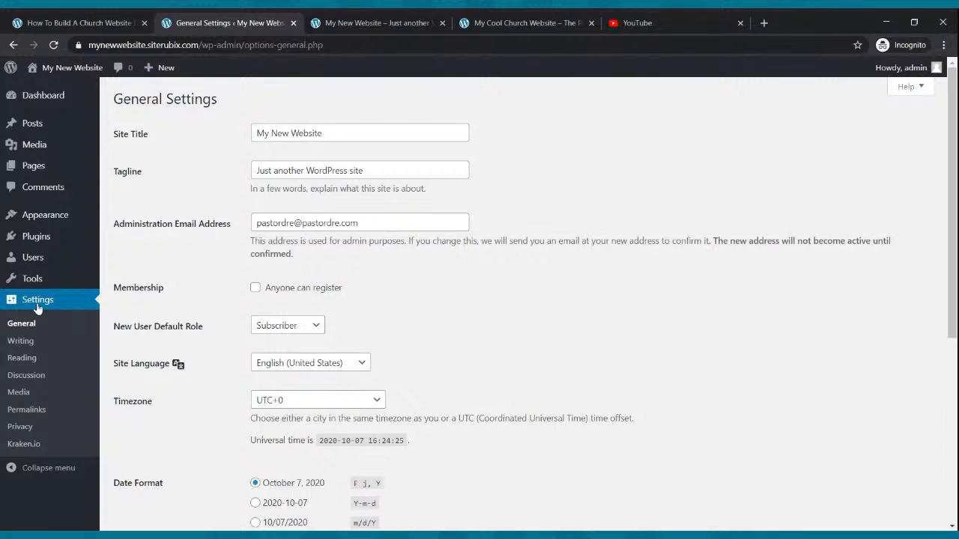
pyautogui.click(30, 361)
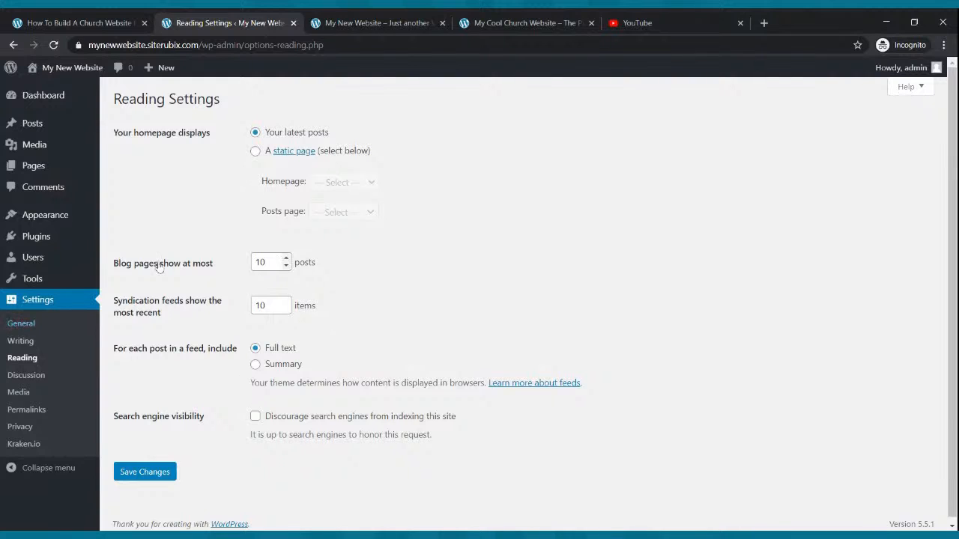
# Move the Sample Page to the trash from the new website's list of pages.
pyautogui.moveTo(33, 180)
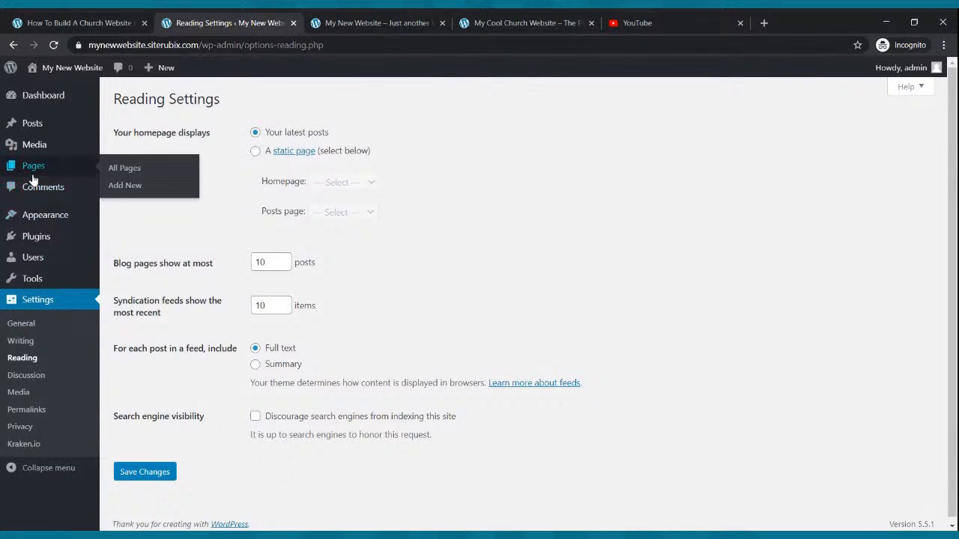
pyautogui.click(33, 173)
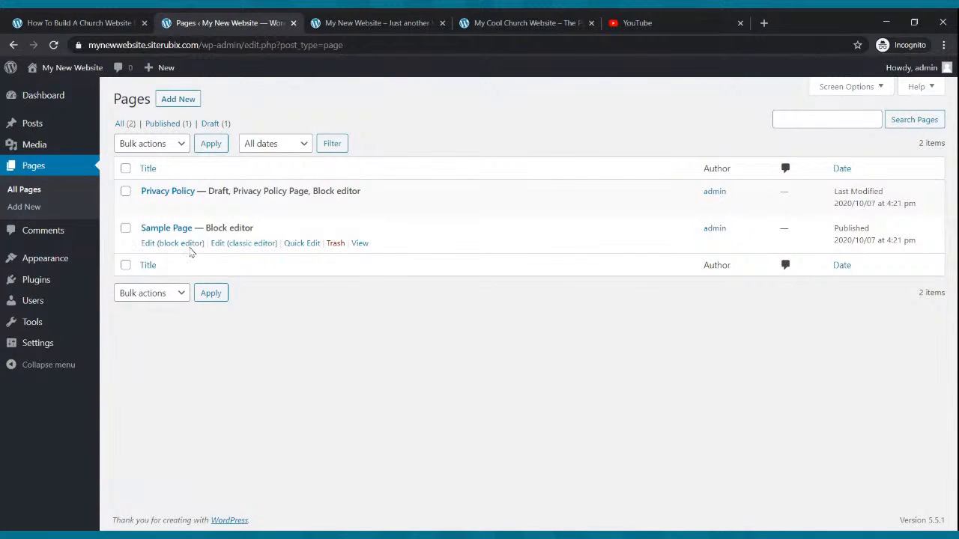
pyautogui.click(336, 244)
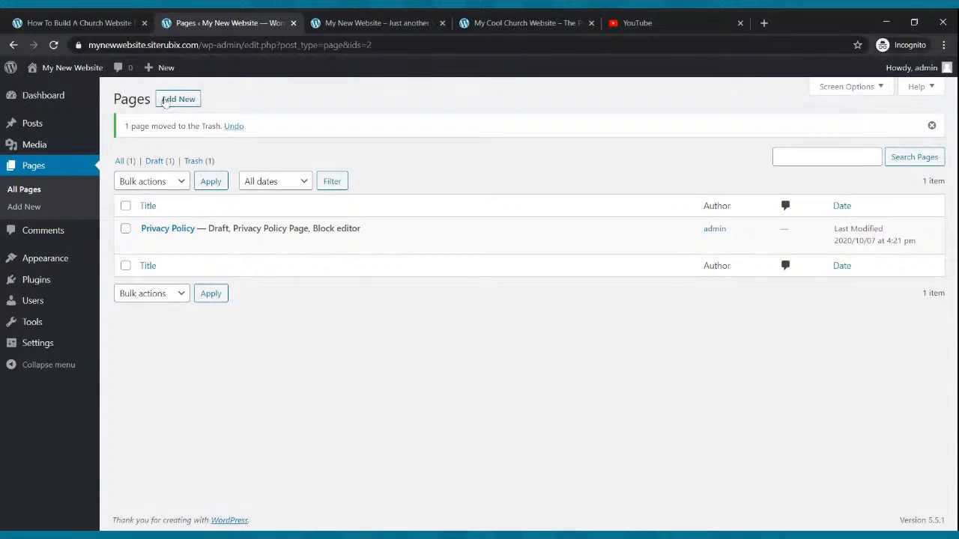
# Check the example church site's menu, publish a new blank page titled "Home" on the new website, and return to the page list.
pyautogui.click(502, 18)
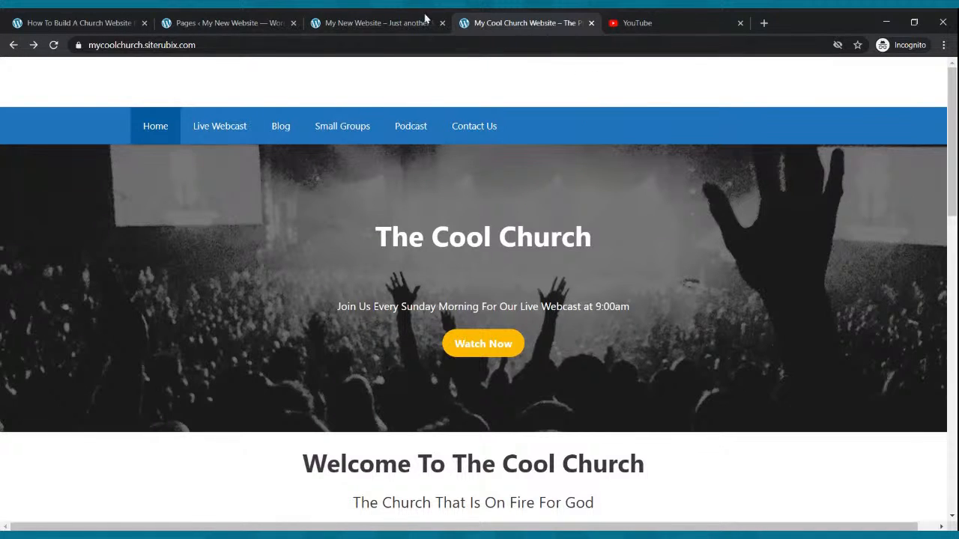
pyautogui.click(225, 23)
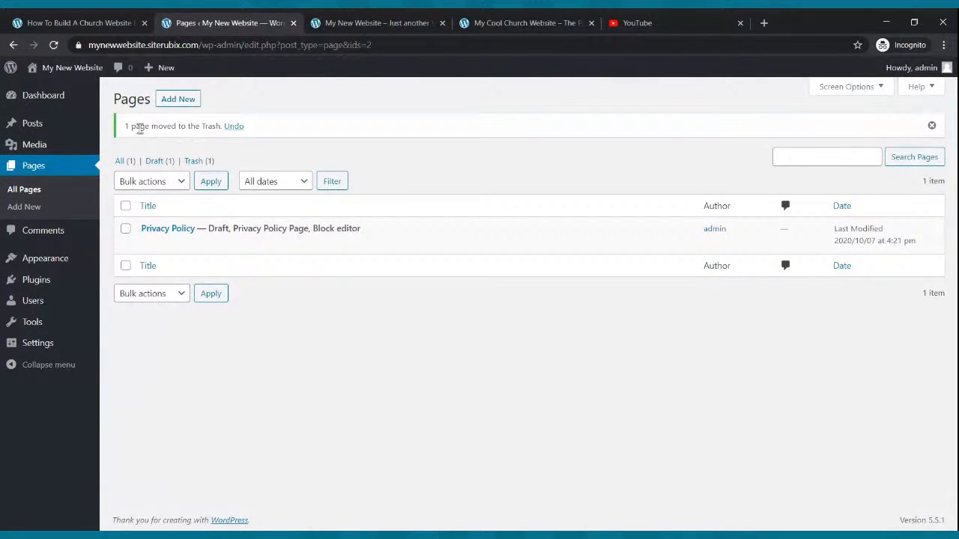
pyautogui.click(181, 103)
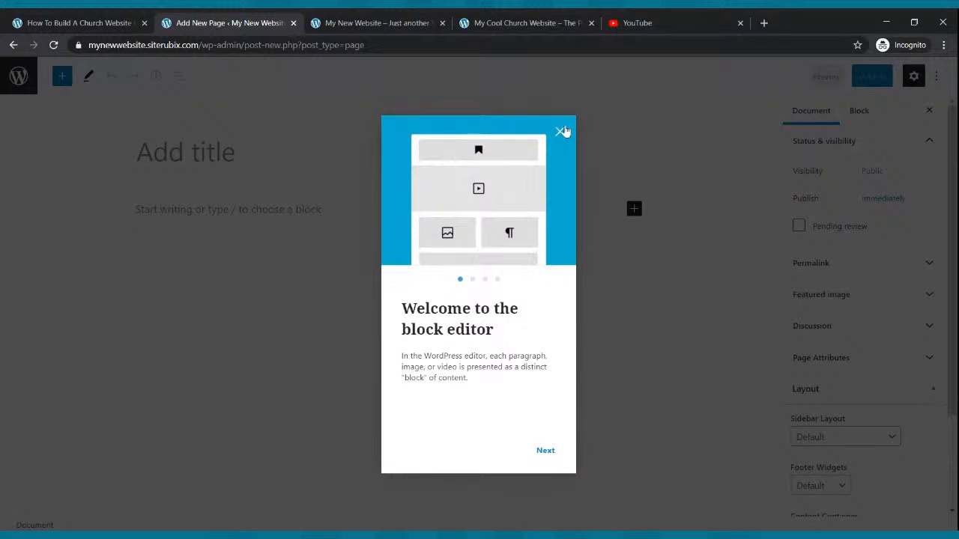
pyautogui.click(564, 134)
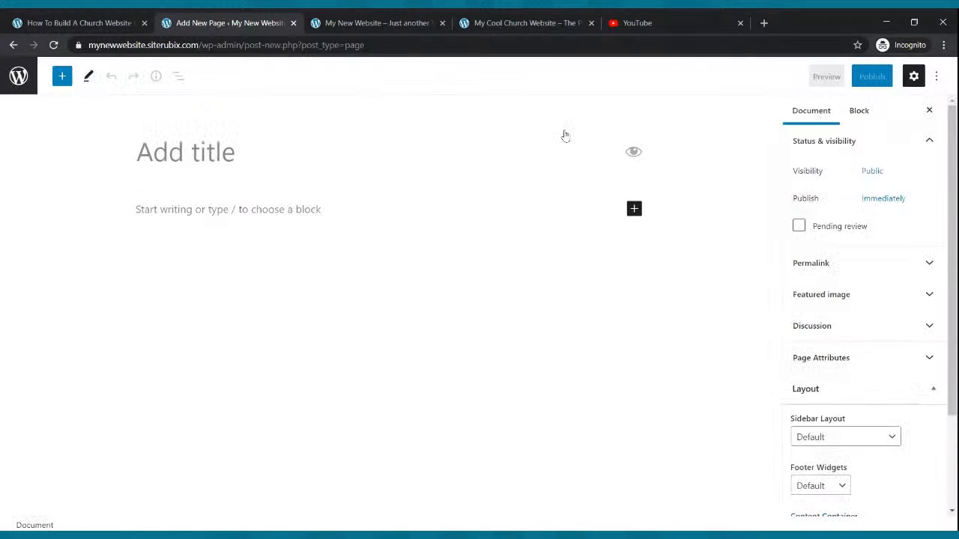
pyautogui.click(245, 155)
pyautogui.write('Ho')
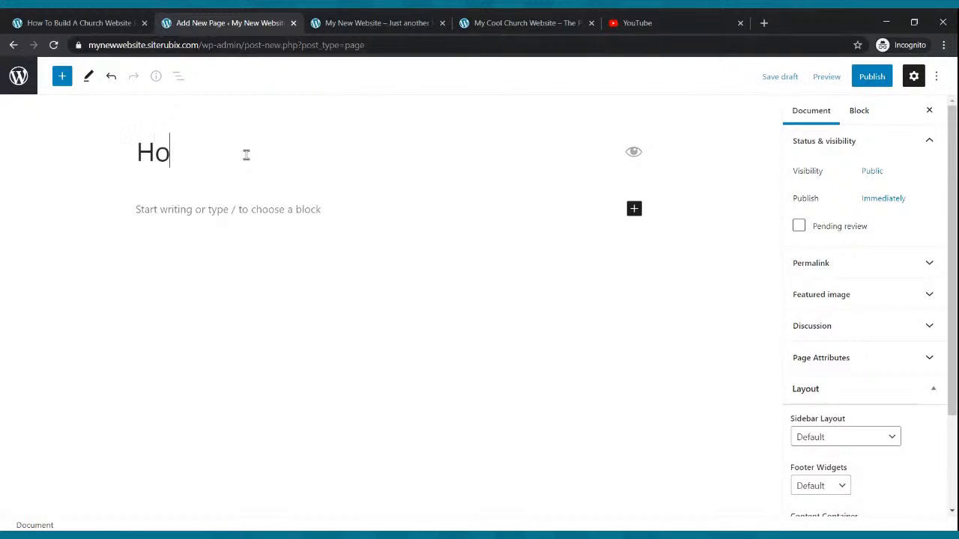
pyautogui.write('me')
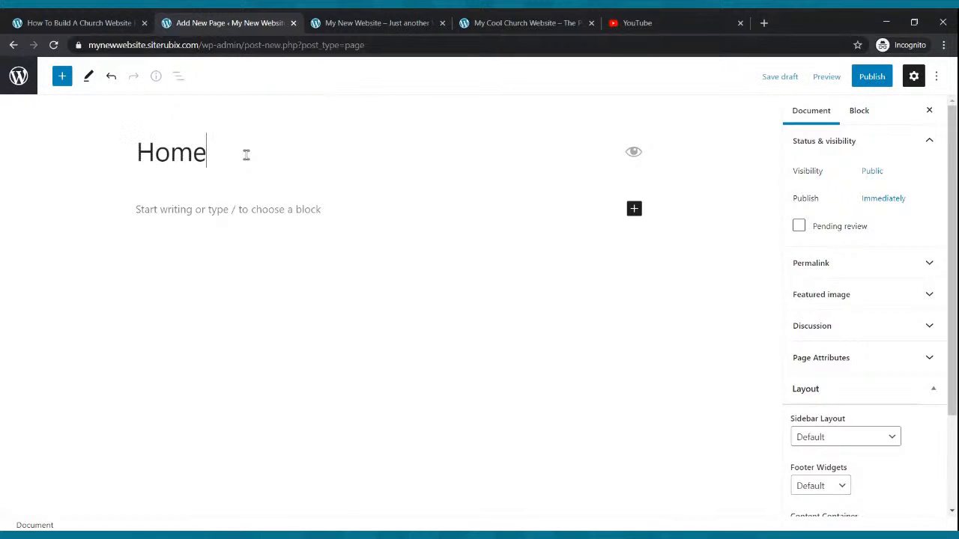
pyautogui.click(874, 78)
pyautogui.click(837, 82)
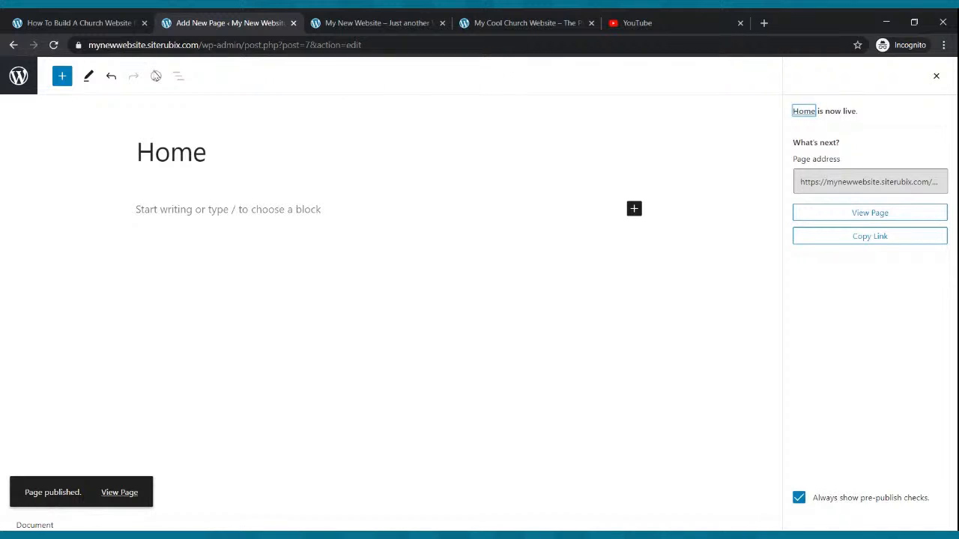
pyautogui.click(13, 45)
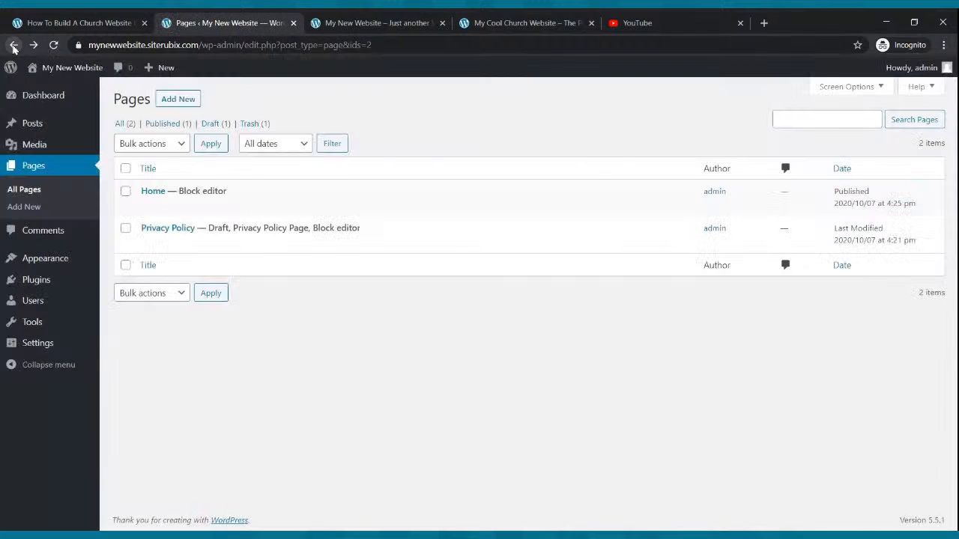
# Create and publish a blank page titled "Live Webcast", and return to the page list.
pyautogui.click(171, 102)
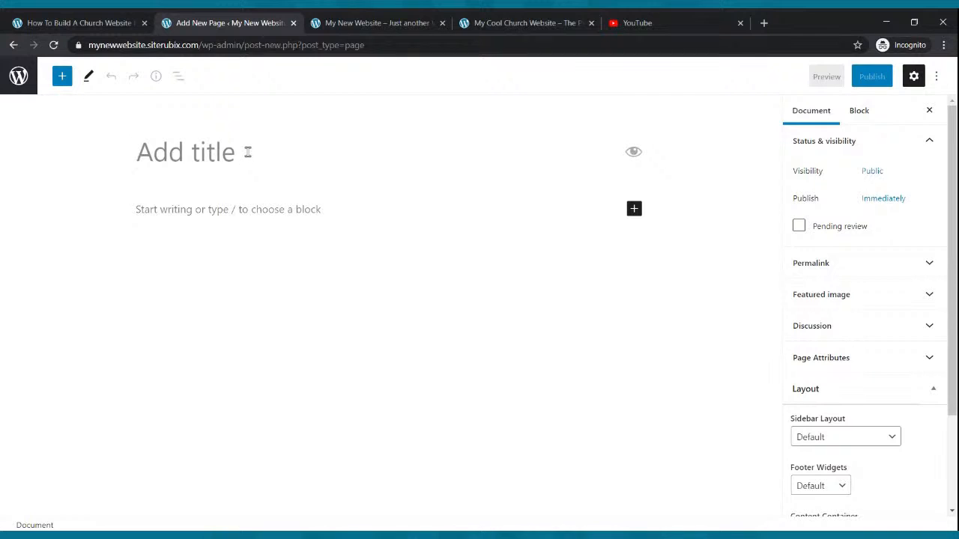
pyautogui.write('Live Webcast')
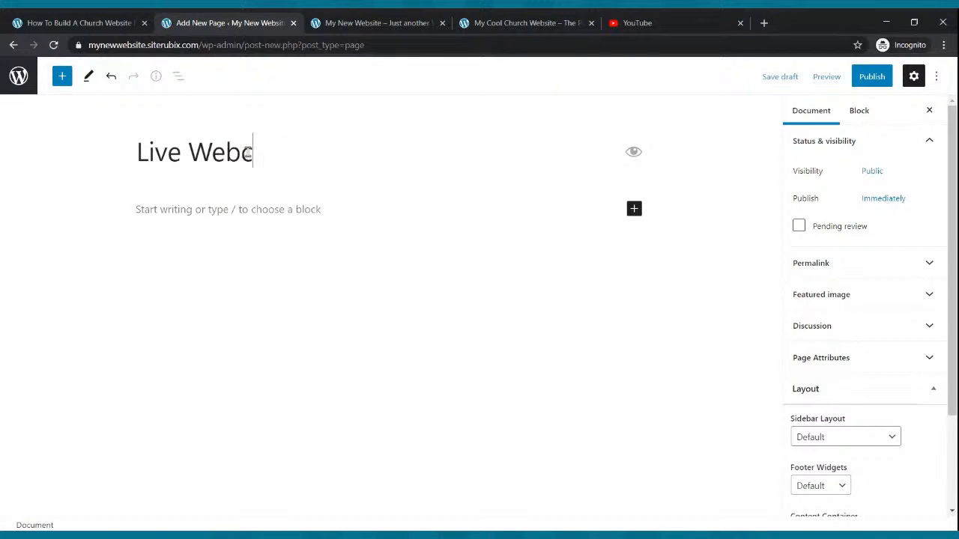
pyautogui.click(868, 84)
pyautogui.click(849, 84)
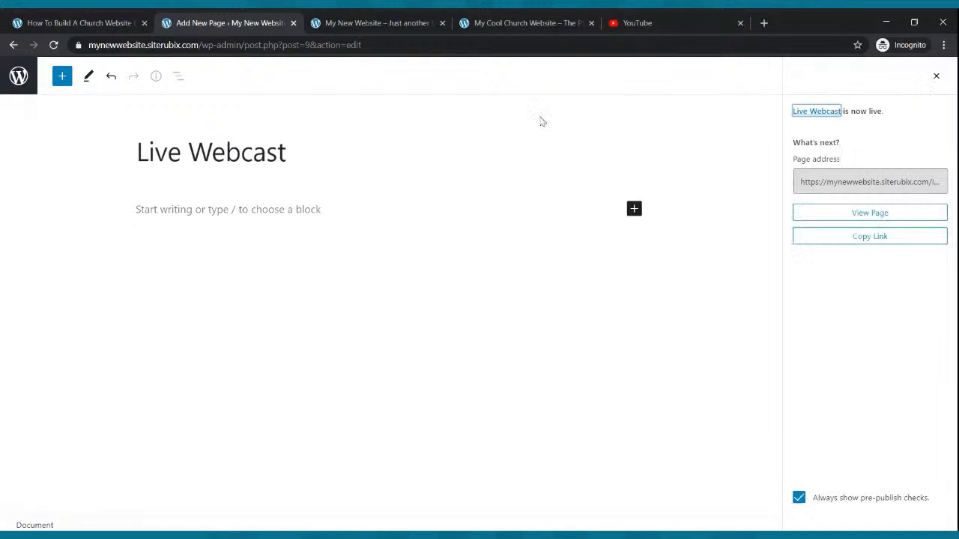
pyautogui.click(14, 45)
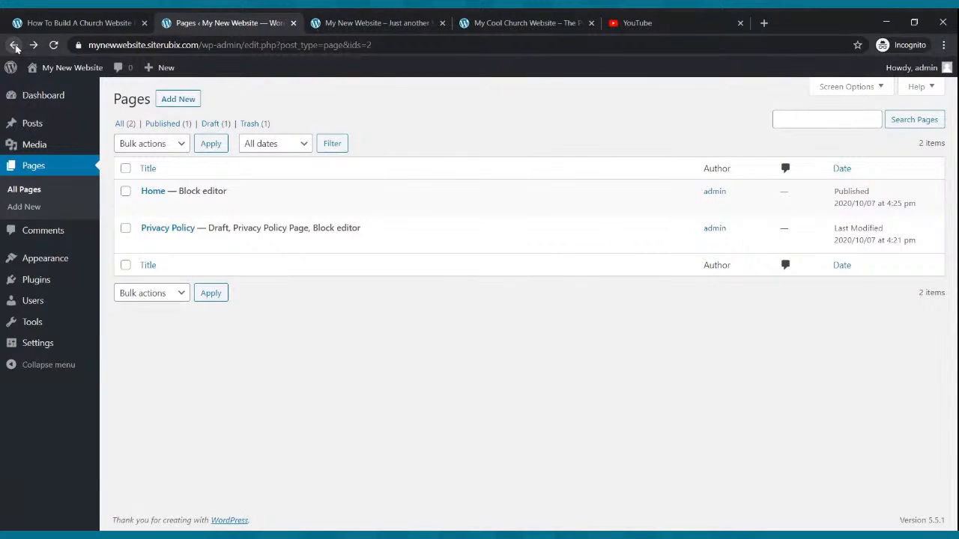
# Create and publish a blank page titled "Blog", and return to the page list.
pyautogui.click(175, 99)
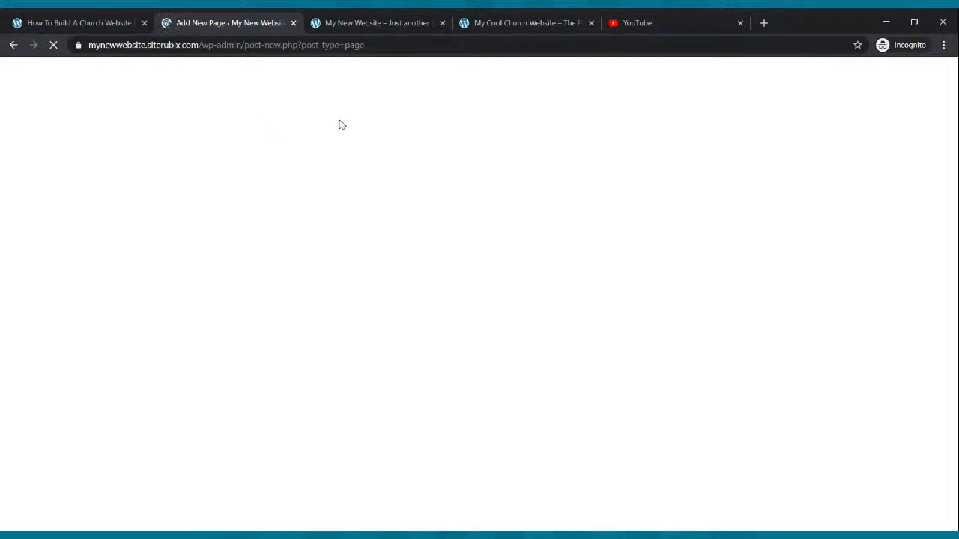
pyautogui.write('b')
pyautogui.press('BackSpace')
pyautogui.write('Blog')
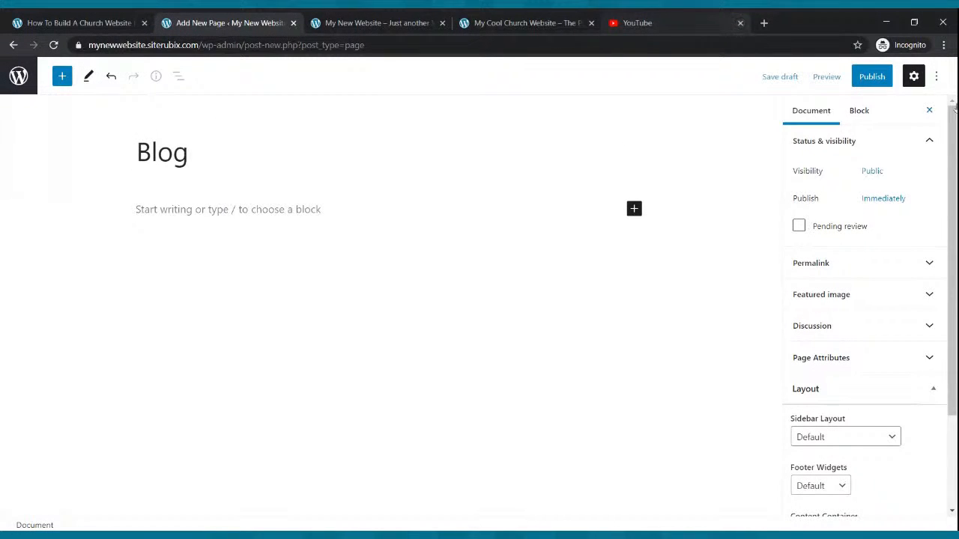
pyautogui.click(879, 72)
pyautogui.click(849, 78)
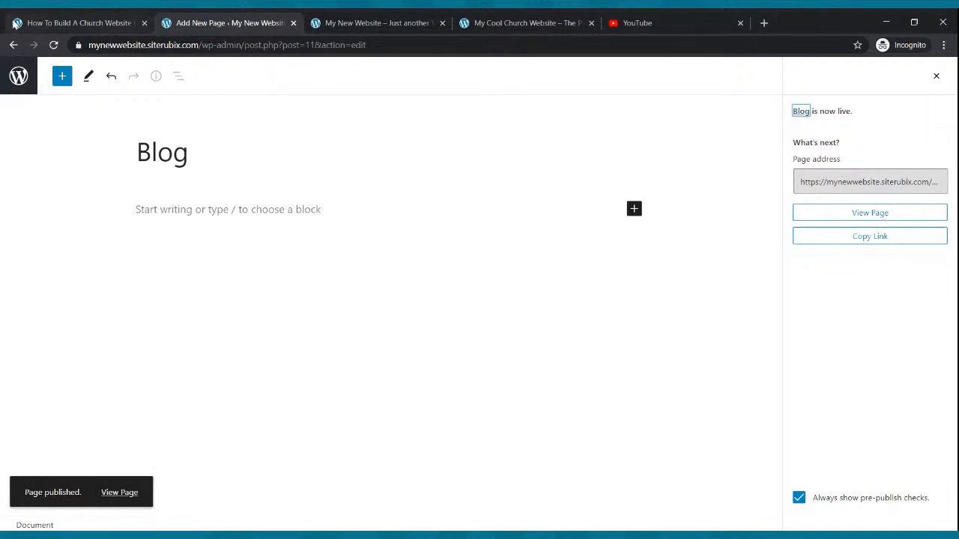
pyautogui.click(13, 46)
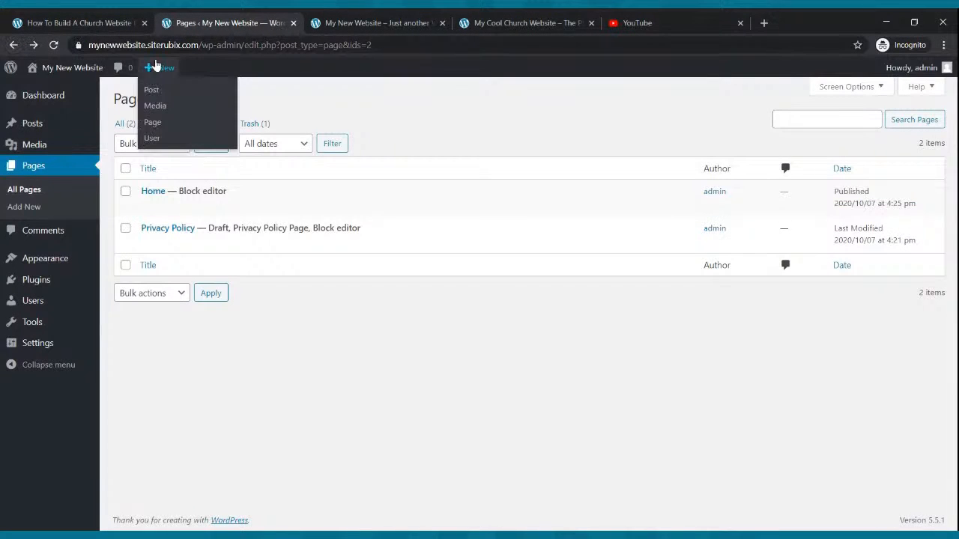
# Create and publish a blank page titled "Small Groups", and return to the page list.
pyautogui.click(178, 103)
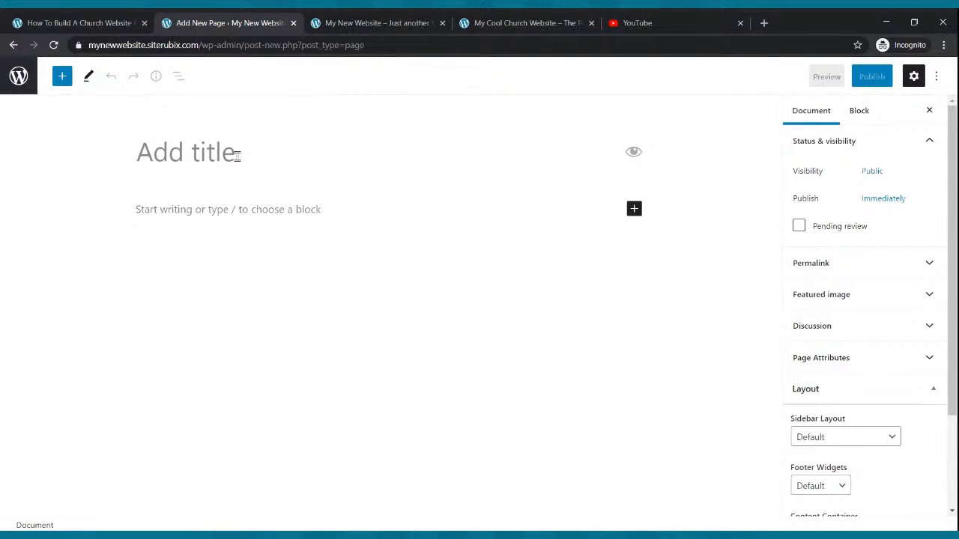
pyautogui.write('Small G')
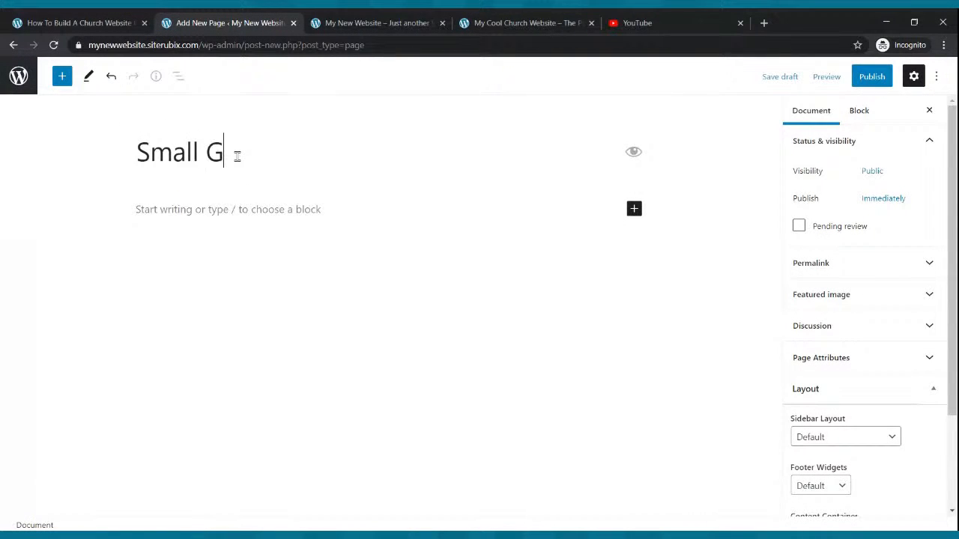
pyautogui.write('roups')
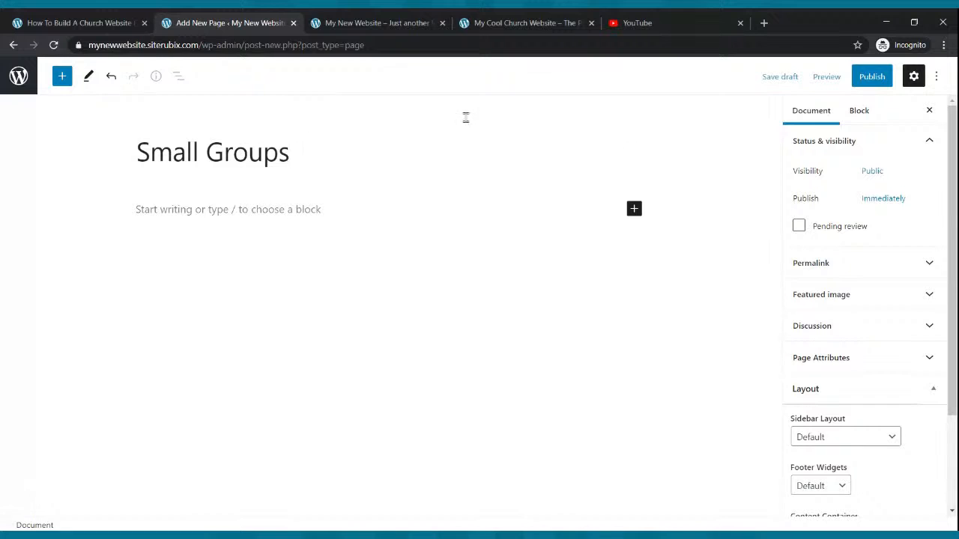
pyautogui.click(872, 77)
pyautogui.click(845, 77)
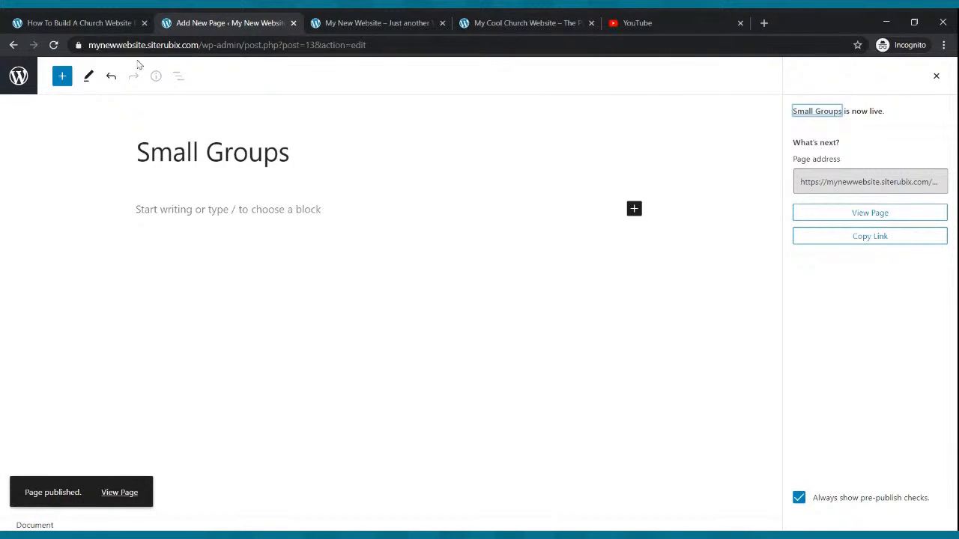
pyautogui.click(13, 47)
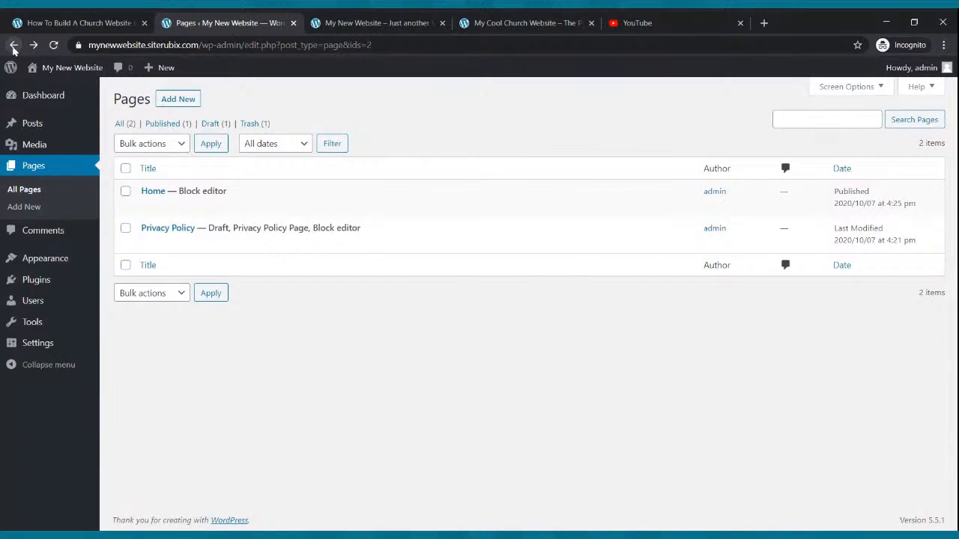
# Create and publish a blank page titled "Podcast", and return to the page list.
pyautogui.click(186, 103)
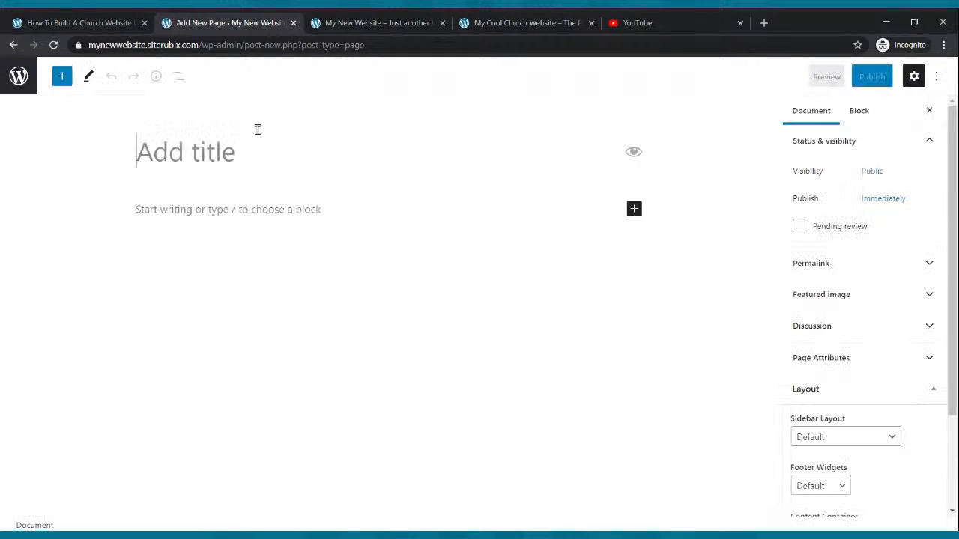
pyautogui.click(218, 152)
pyautogui.write('Podcast')
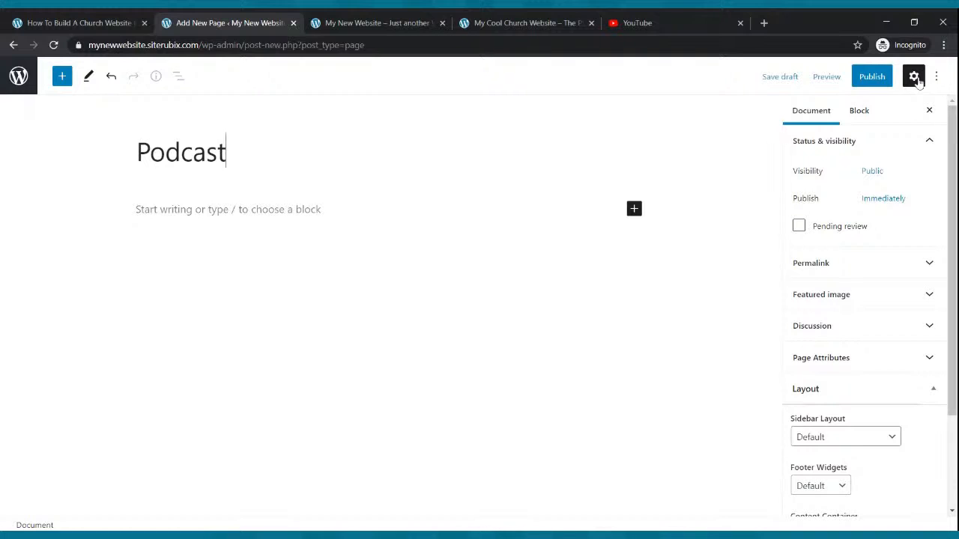
pyautogui.click(872, 77)
pyautogui.click(852, 78)
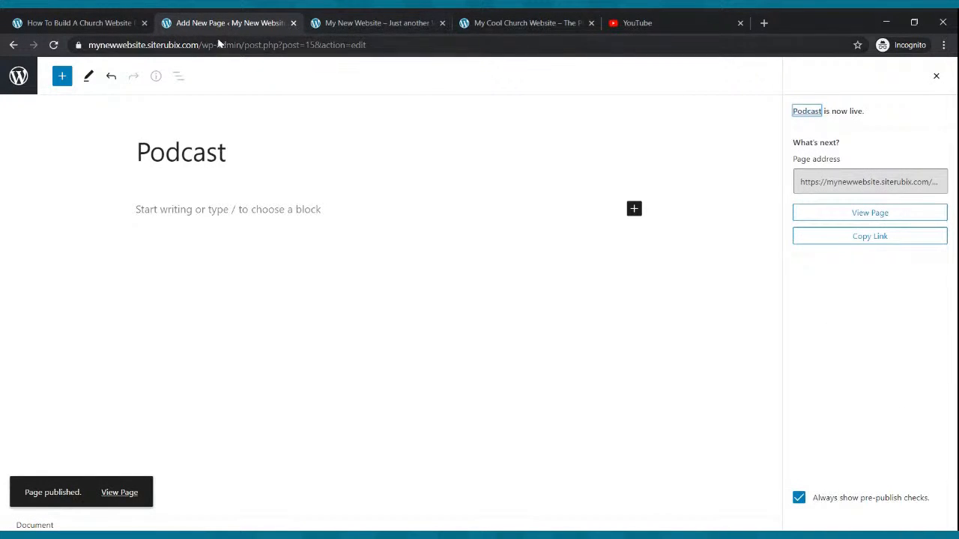
pyautogui.click(14, 46)
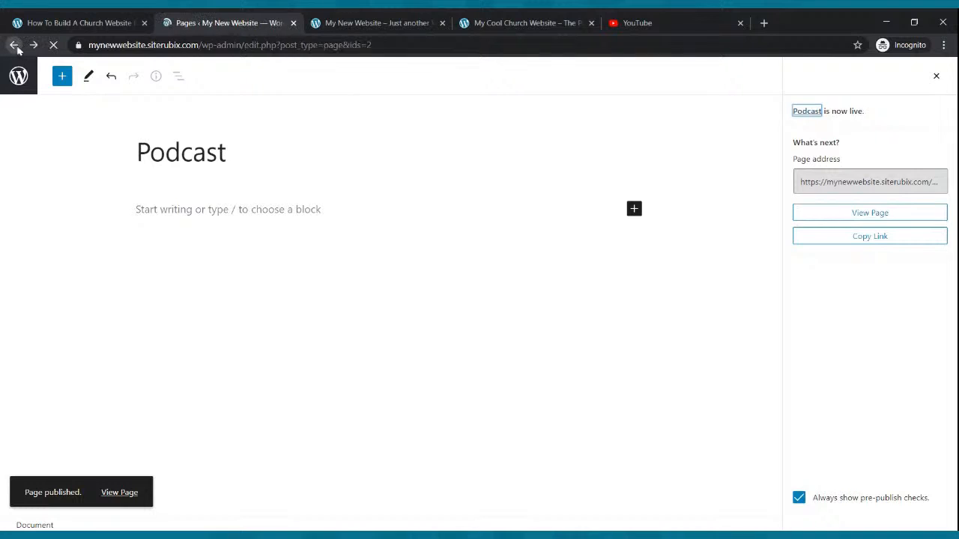
# Create and publish a blank page titled "Contact Us", and return to the full, refreshed page list.
pyautogui.click(187, 102)
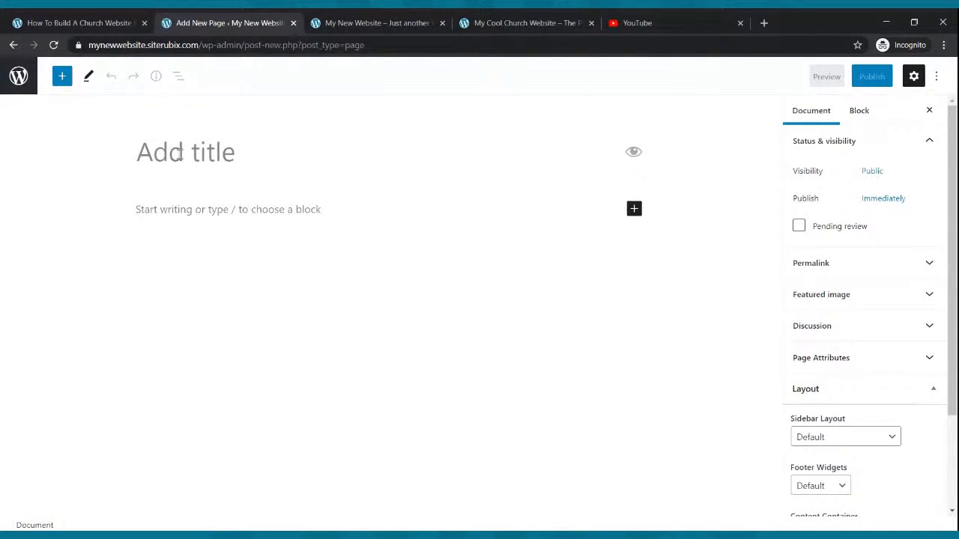
pyautogui.write('Con')
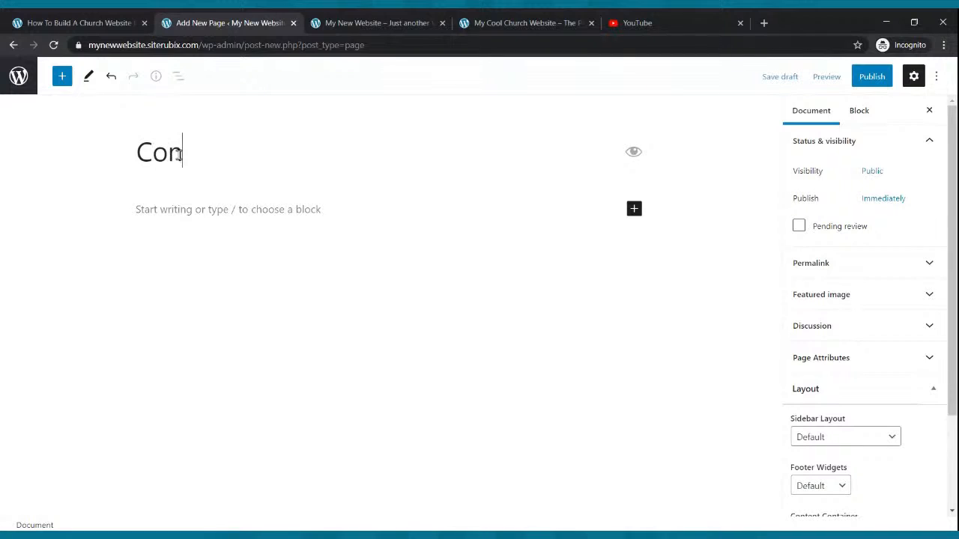
pyautogui.write('tact Us')
pyautogui.click(872, 76)
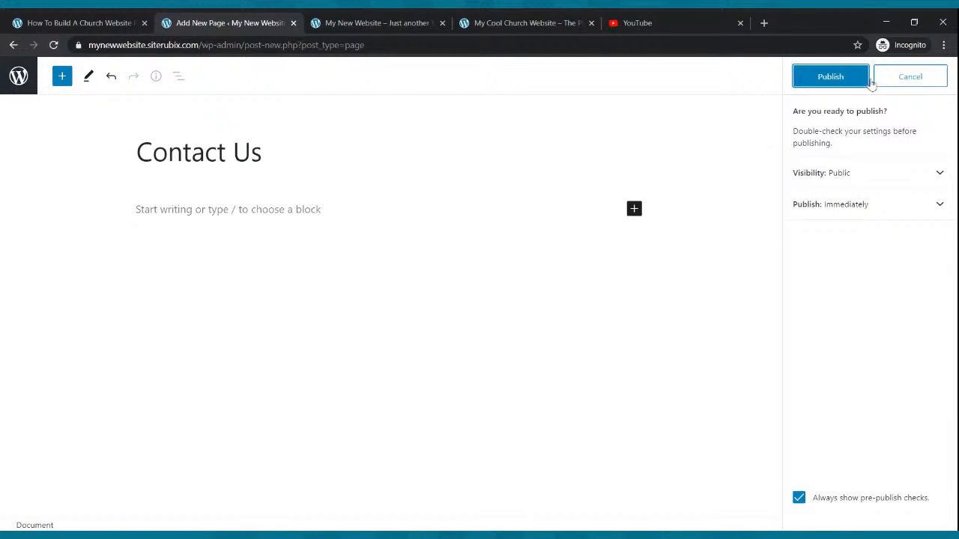
pyautogui.click(837, 82)
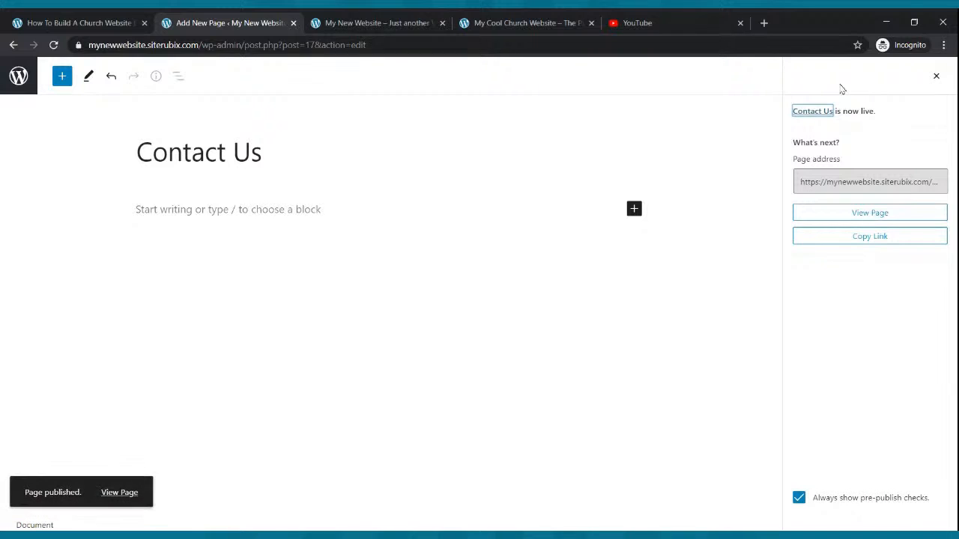
pyautogui.click(13, 45)
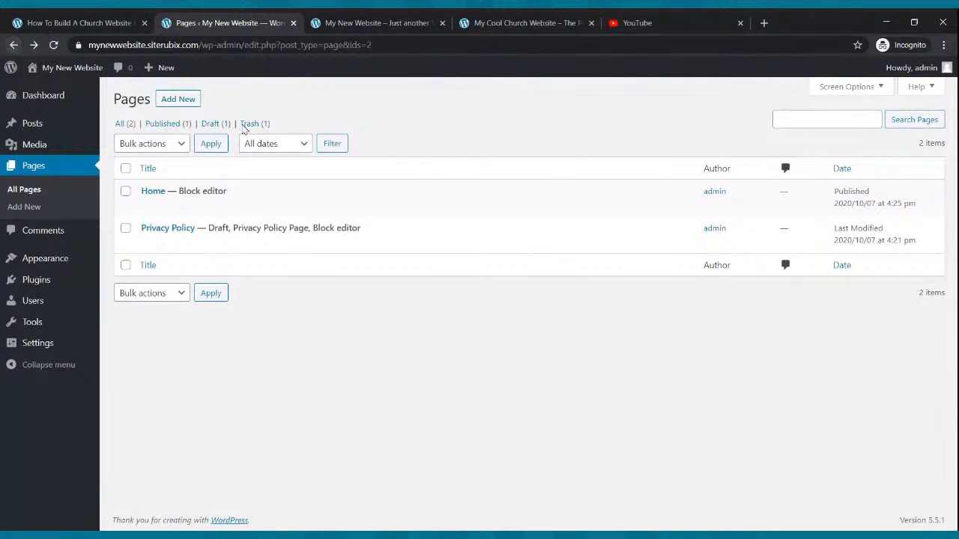
pyautogui.click(30, 169)
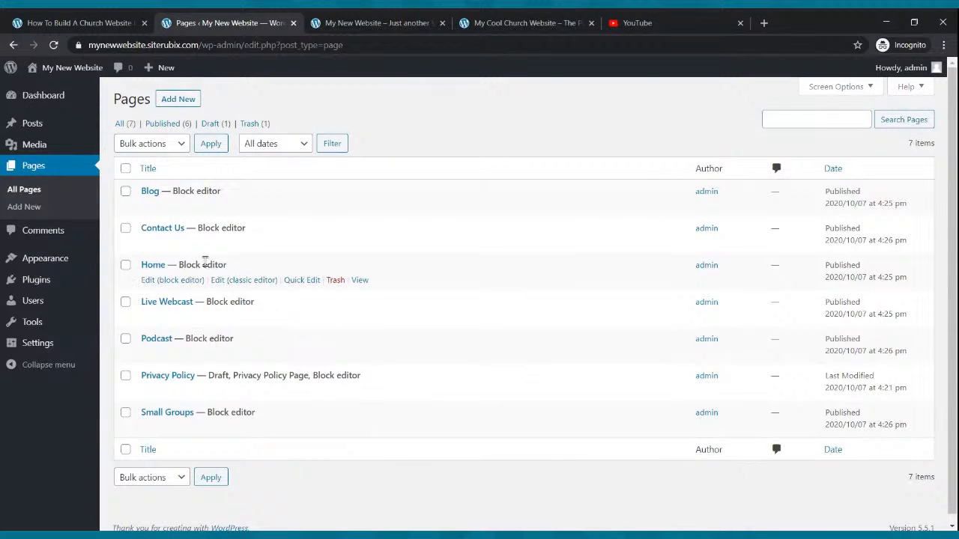
# Open the site's menu editor and remove the duplicate Home block editor item from Menu 1, keeping the Home custom link.
pyautogui.moveTo(54, 260)
pyautogui.click(52, 262)
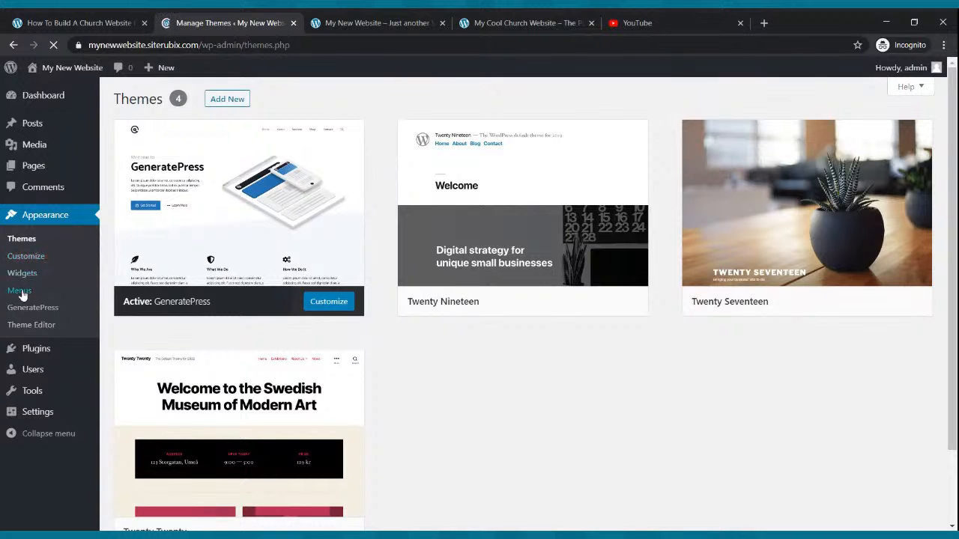
pyautogui.click(21, 291)
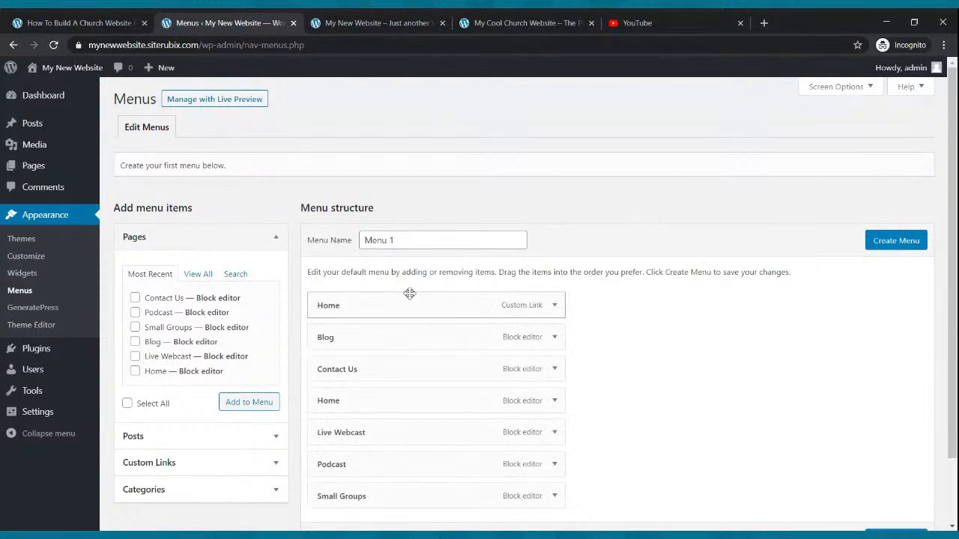
pyautogui.scroll(-3, 406, 297)
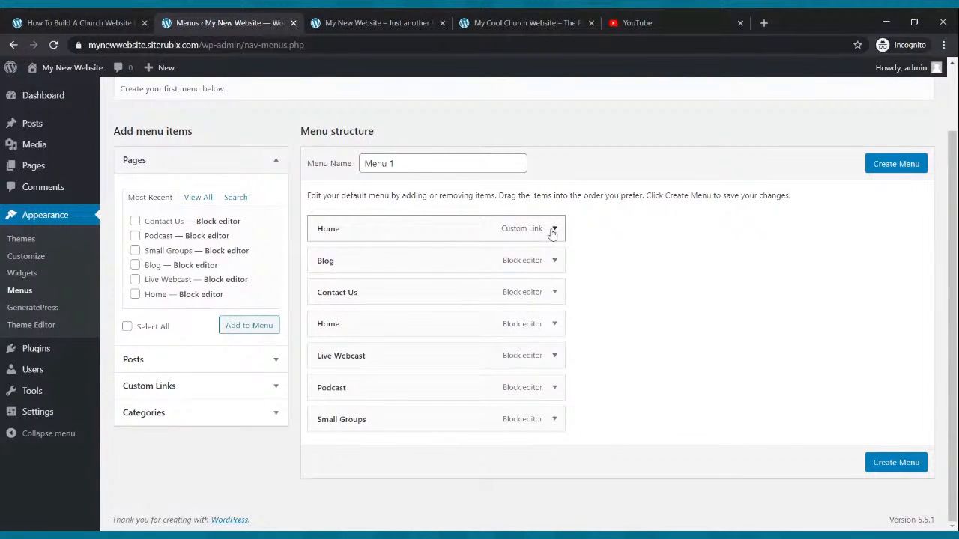
pyautogui.moveTo(552, 233); pyautogui.dragTo(528, 234)
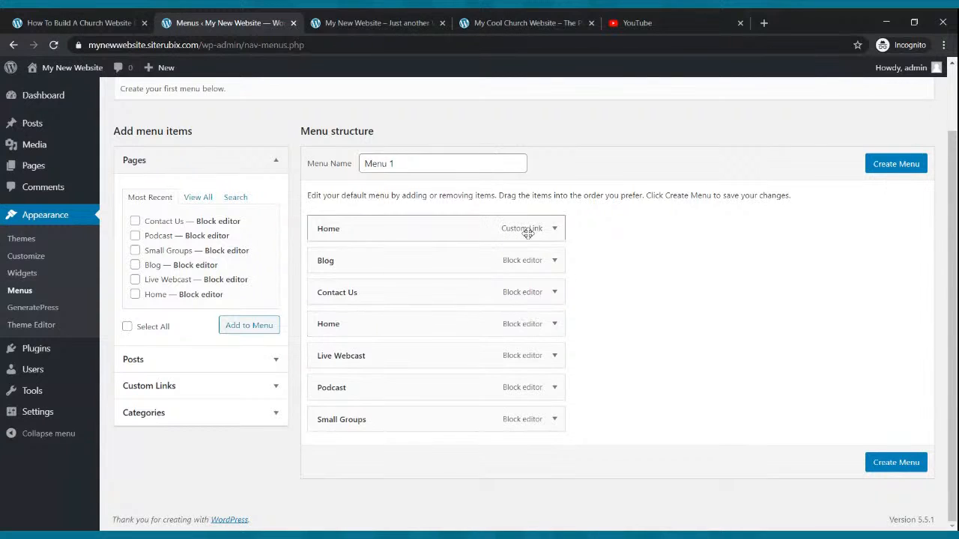
pyautogui.click(556, 357)
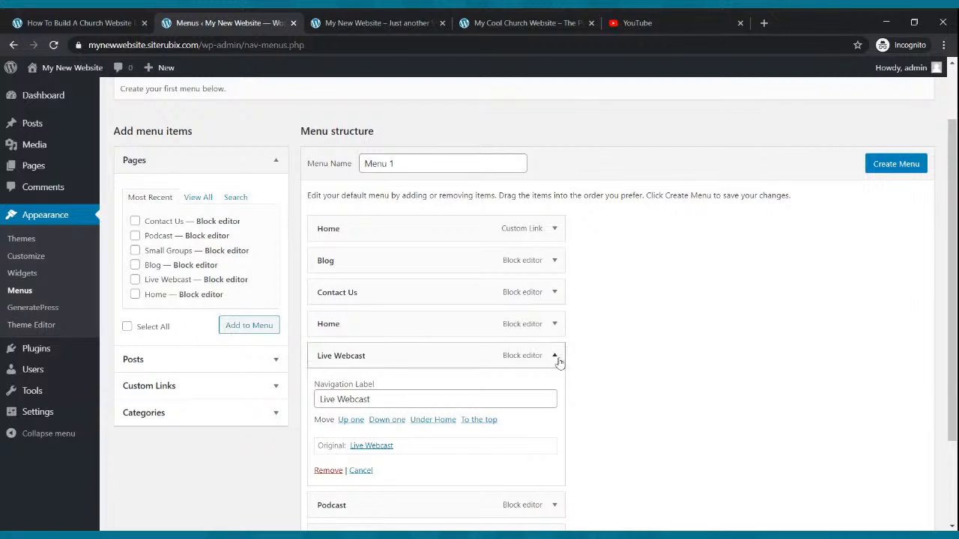
pyautogui.click(557, 357)
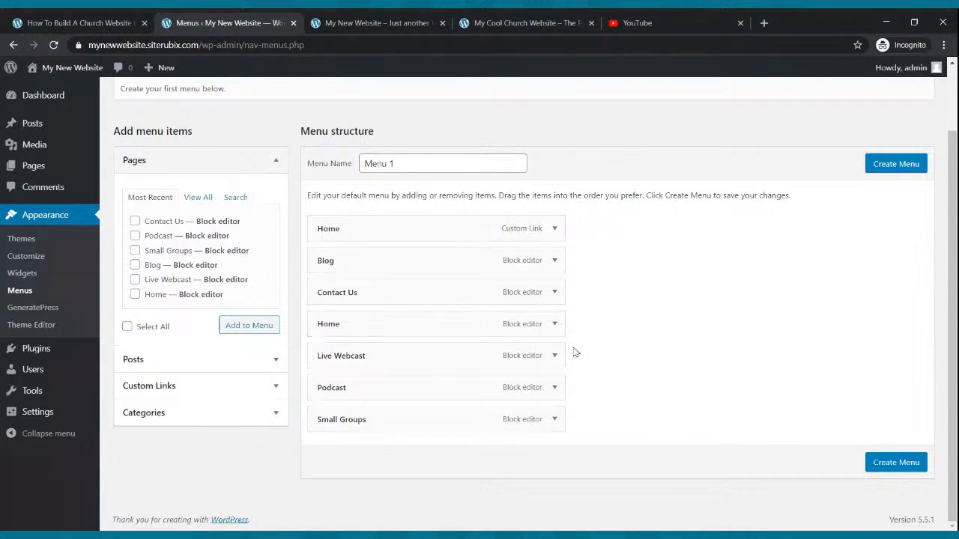
pyautogui.click(555, 324)
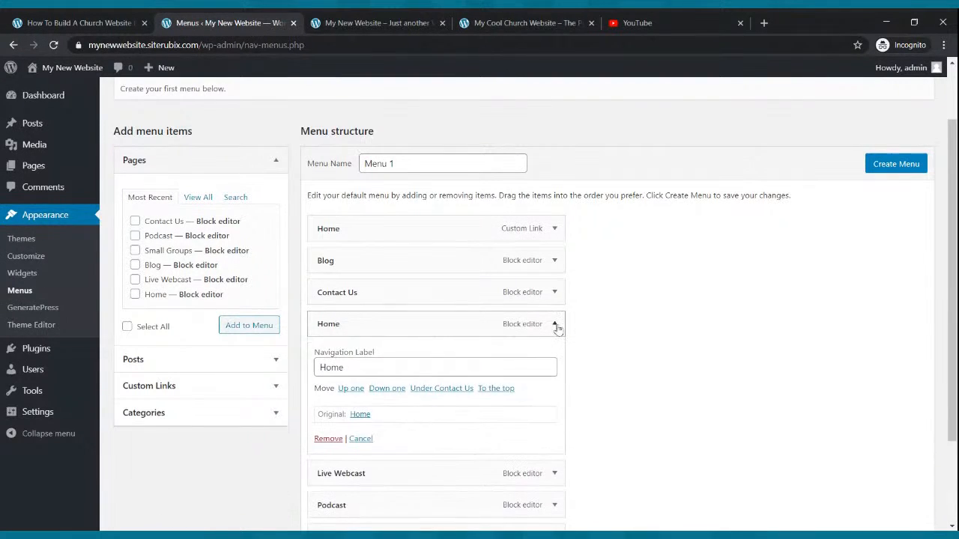
pyautogui.click(324, 439)
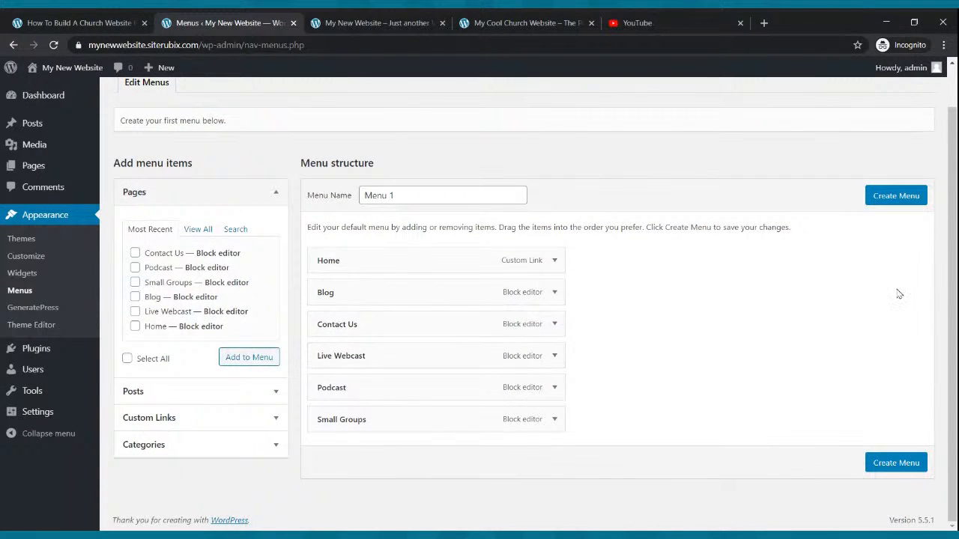
# Create Menu 1, save it with Primary Menu as its display location, and reload the live site to check the navigation.
pyautogui.click(896, 195)
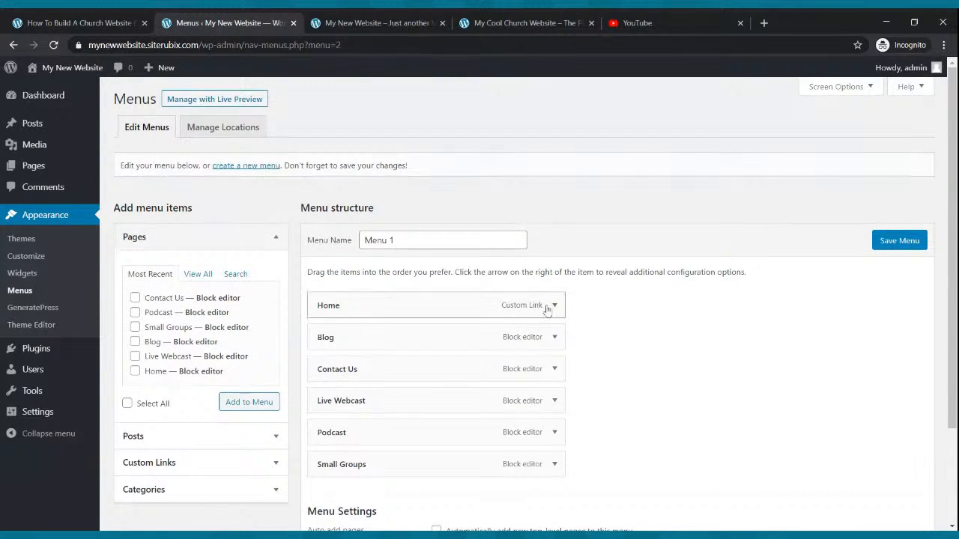
pyautogui.scroll(-3, 551, 309)
pyautogui.click(438, 430)
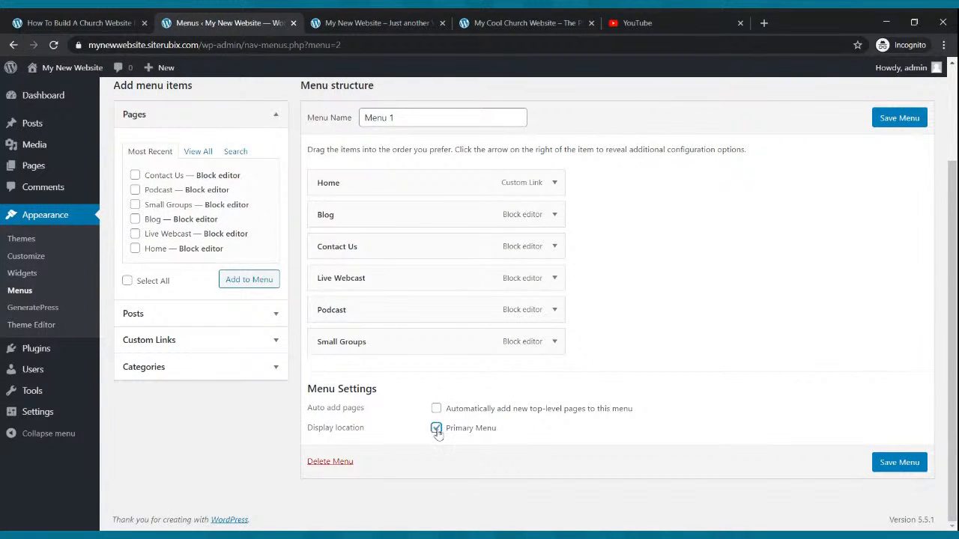
pyautogui.click(889, 464)
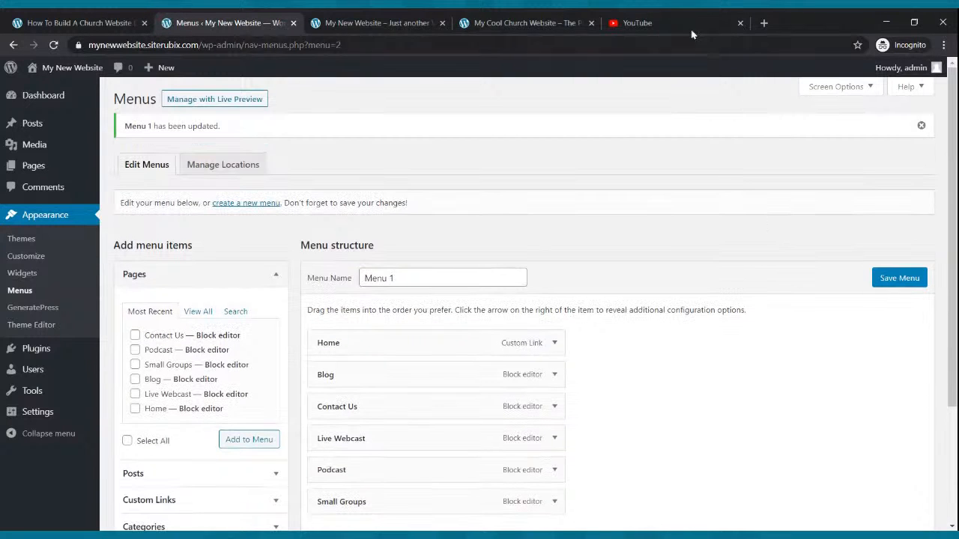
pyautogui.click(407, 21)
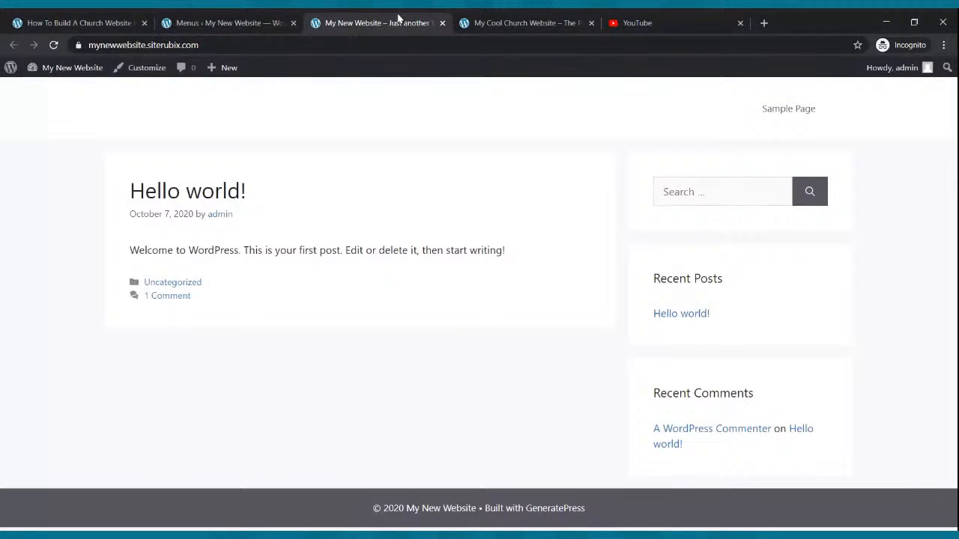
pyautogui.click(53, 45)
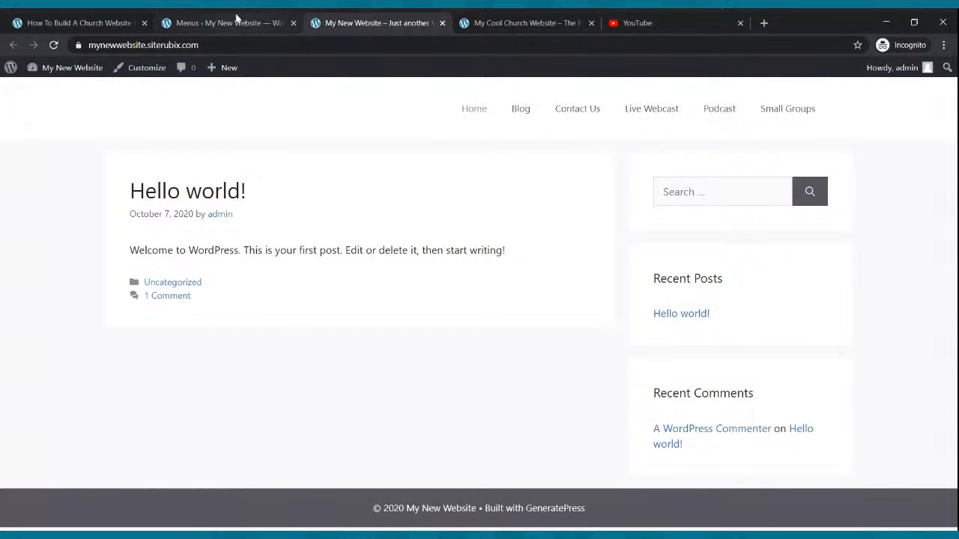
# Examine the theme's Site Identity and Colors customization options, close the customizer unchanged, and view the live site.
pyautogui.click(236, 18)
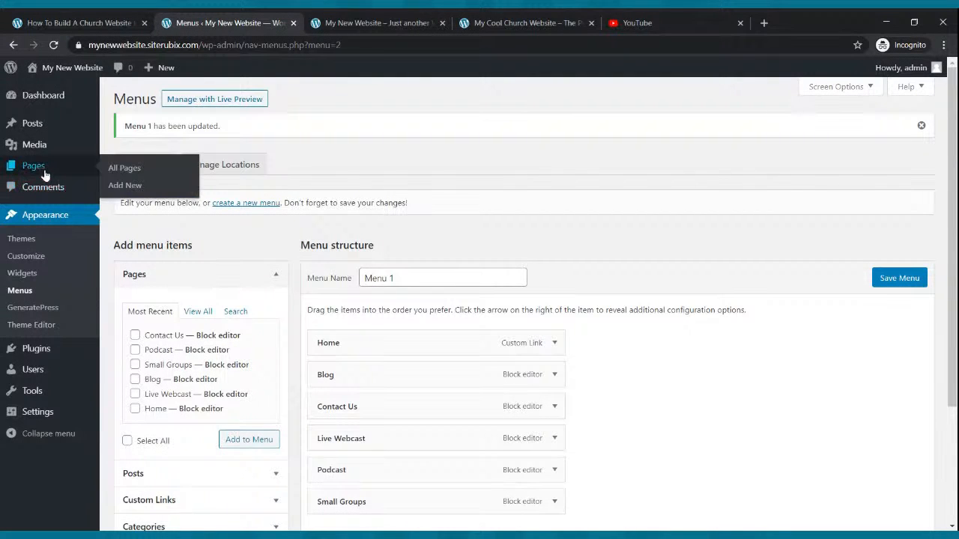
pyautogui.click(34, 260)
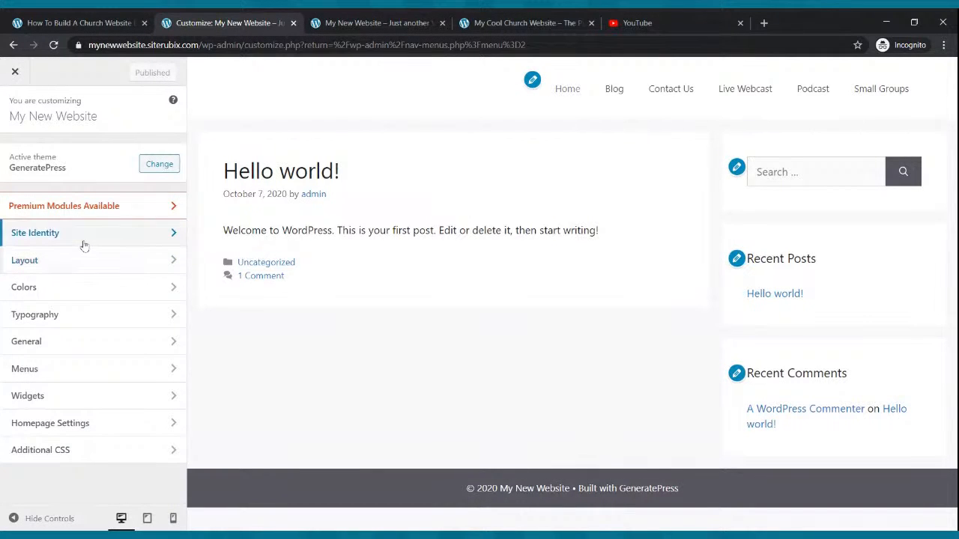
pyautogui.click(81, 241)
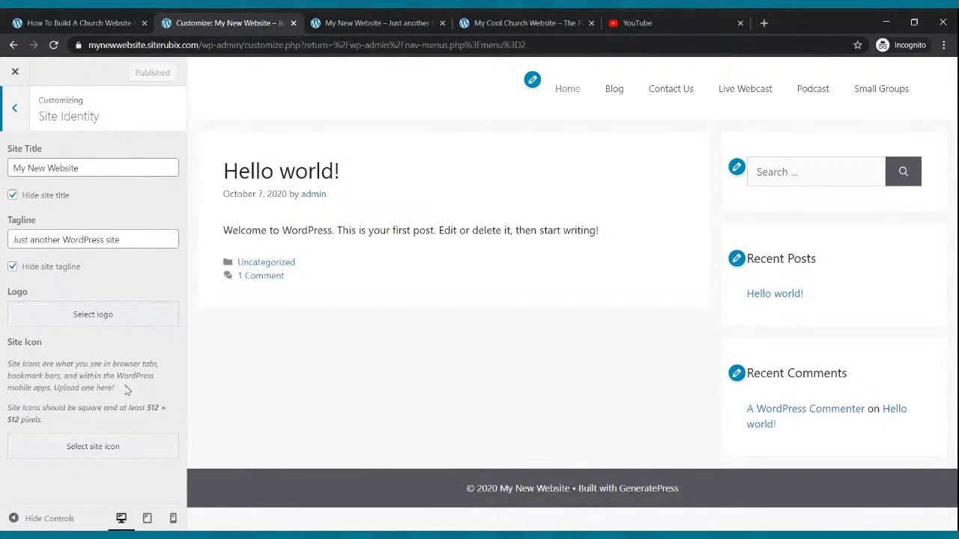
pyautogui.click(16, 105)
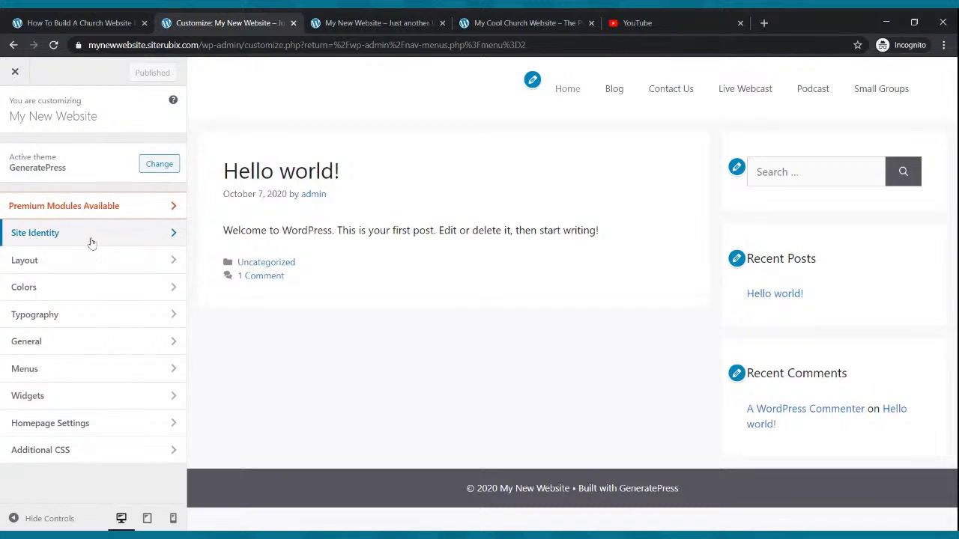
pyautogui.click(88, 286)
pyautogui.click(147, 453)
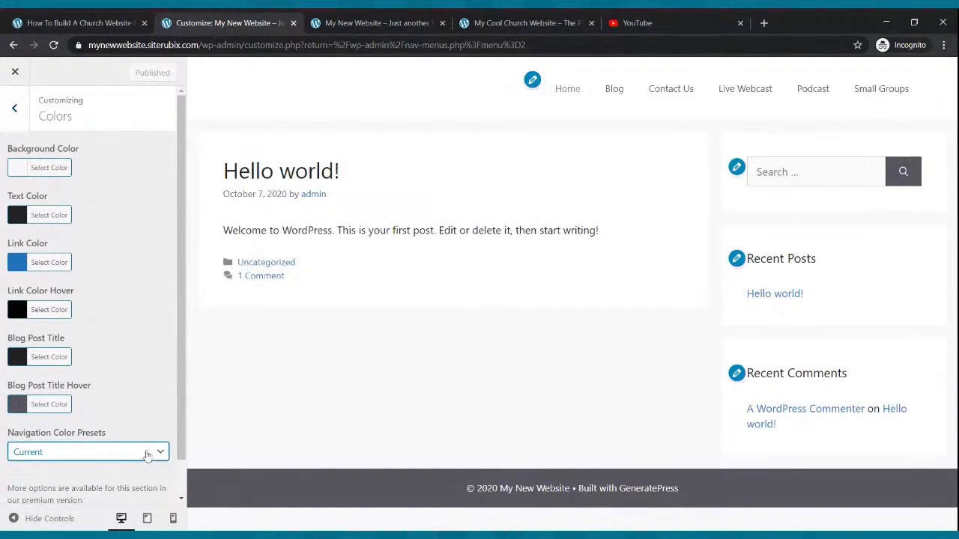
pyautogui.click(14, 108)
pyautogui.click(14, 71)
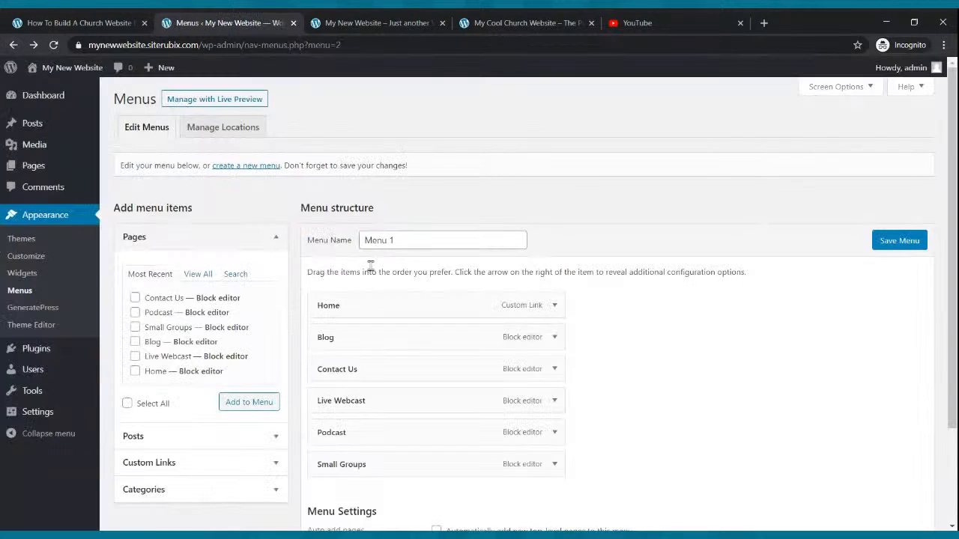
pyautogui.click(362, 20)
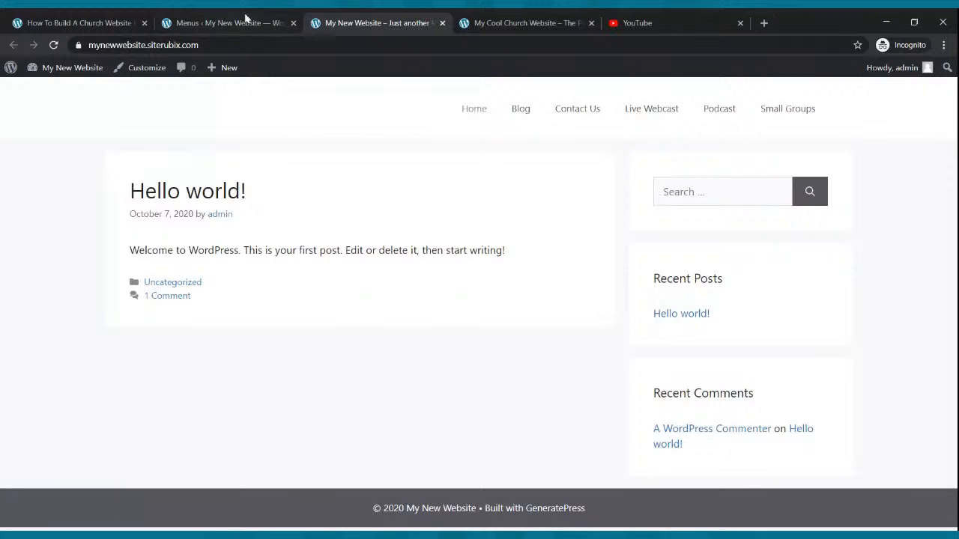
# In the Reading settings, save a static homepage using Home with Blog as the posts page, and reload the live site to check it.
pyautogui.click(202, 19)
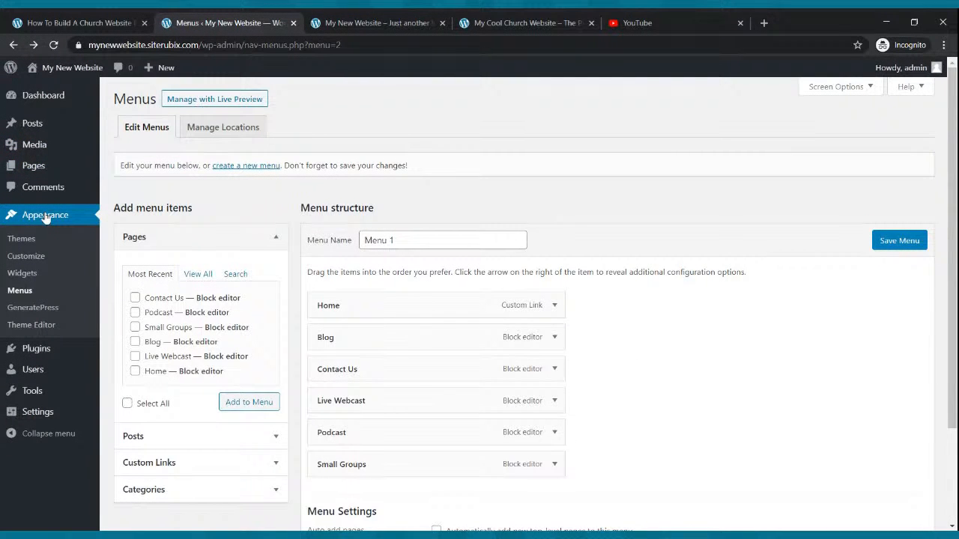
pyautogui.click(39, 415)
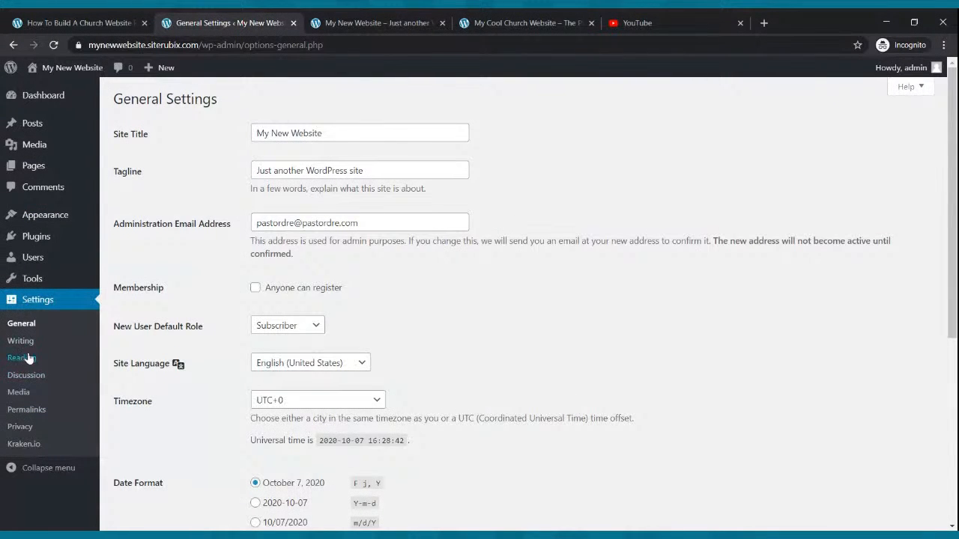
pyautogui.click(29, 363)
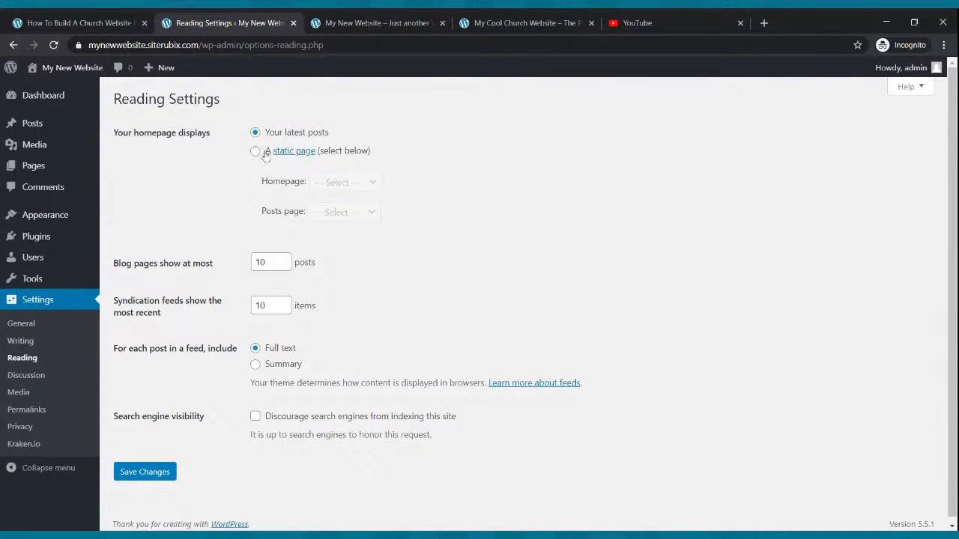
pyautogui.click(256, 152)
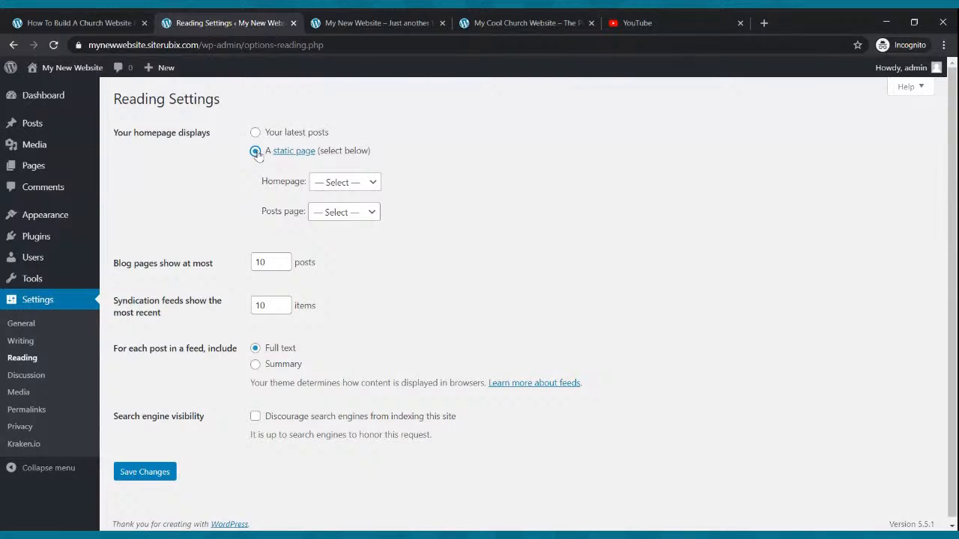
pyautogui.click(347, 186)
pyautogui.click(348, 196)
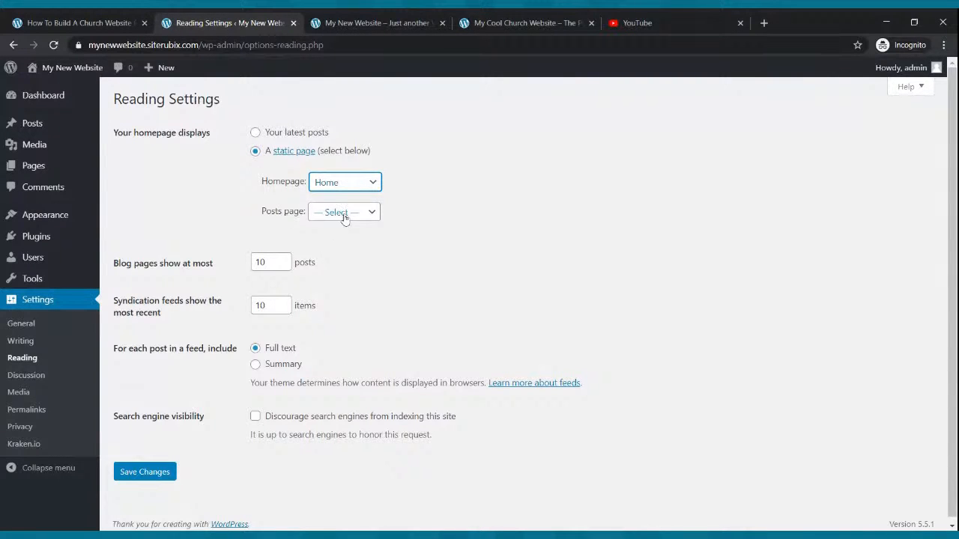
pyautogui.click(371, 216)
pyautogui.click(347, 258)
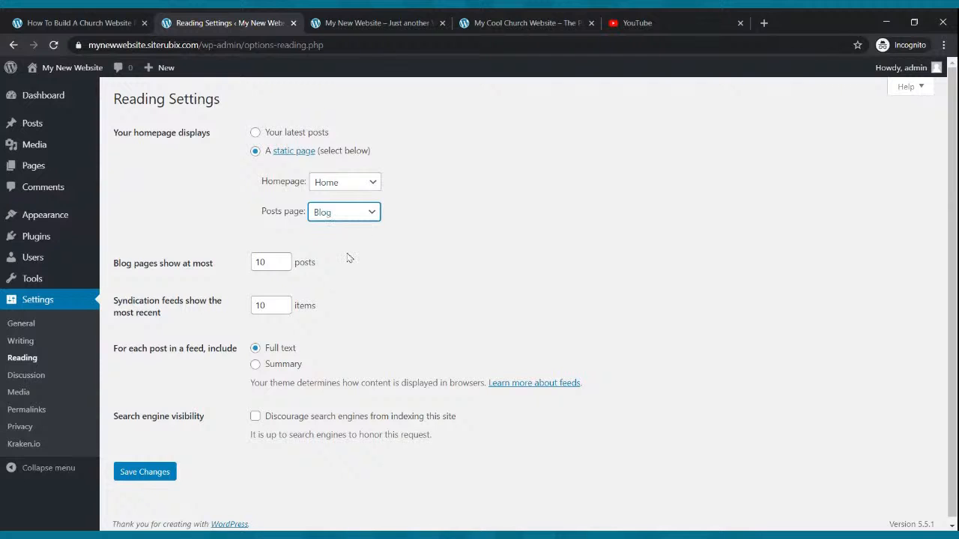
pyautogui.click(144, 473)
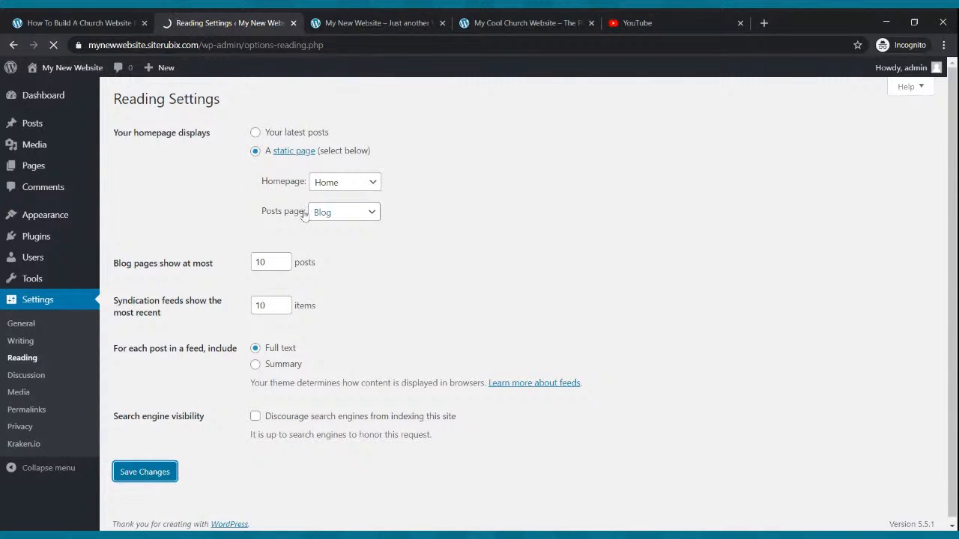
pyautogui.click(361, 21)
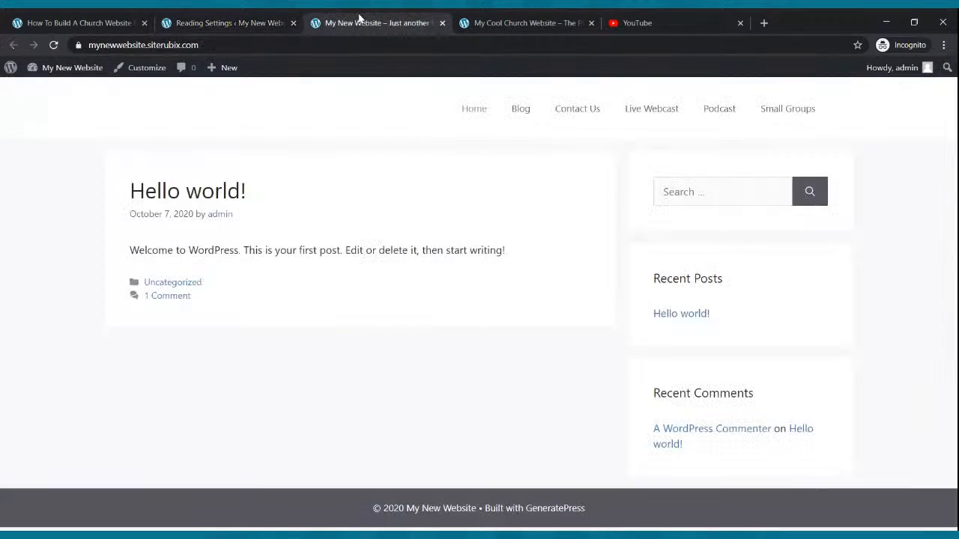
pyautogui.click(54, 45)
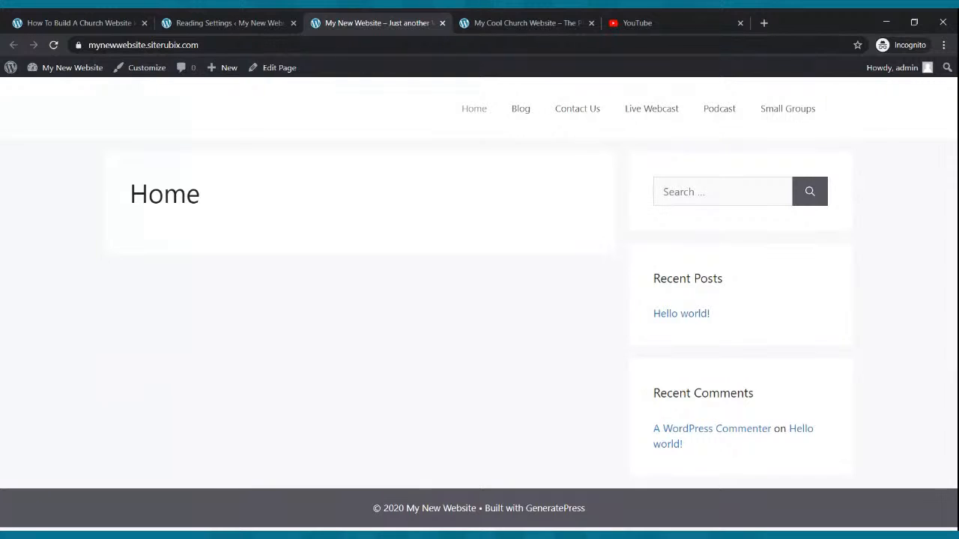
# Open the Home page in the block editor and check how it currently looks on the live site.
pyautogui.click(221, 21)
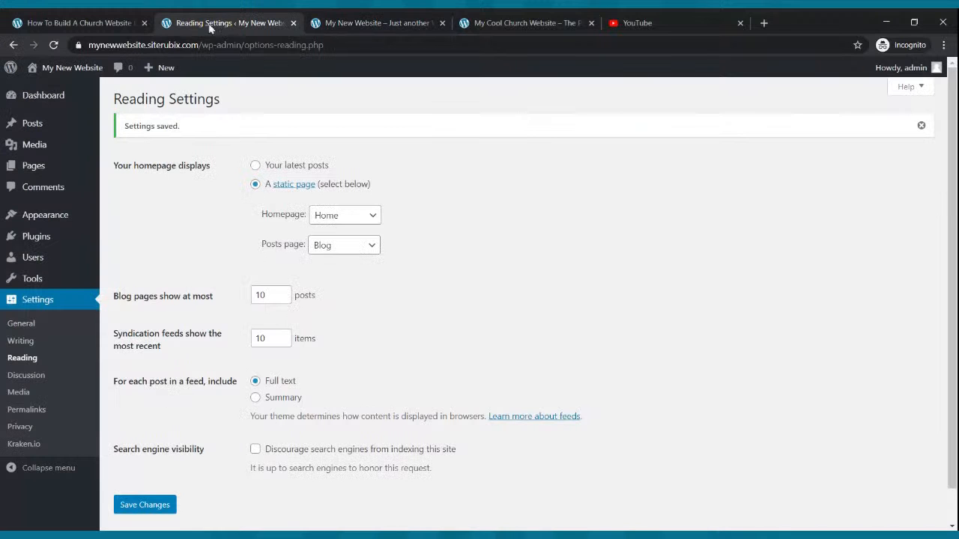
pyautogui.click(34, 166)
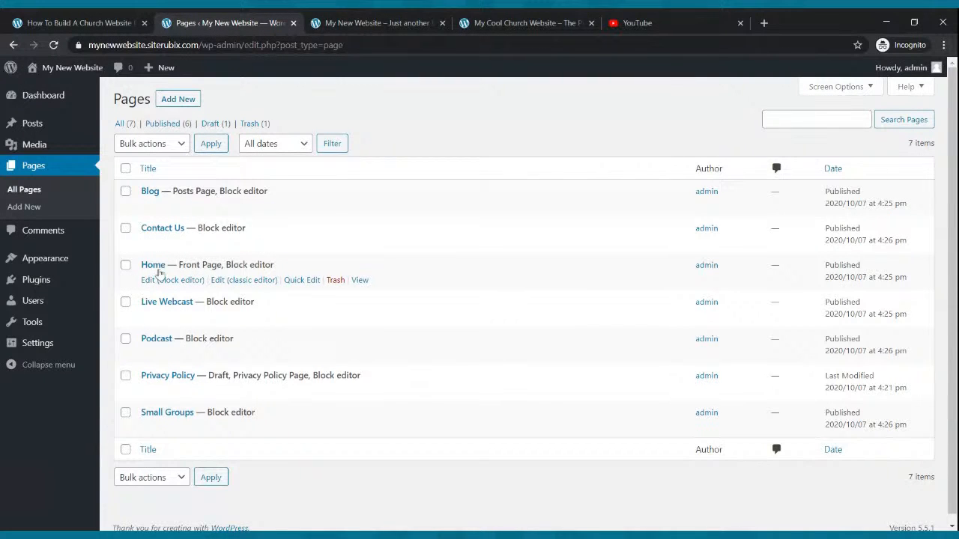
pyautogui.click(165, 280)
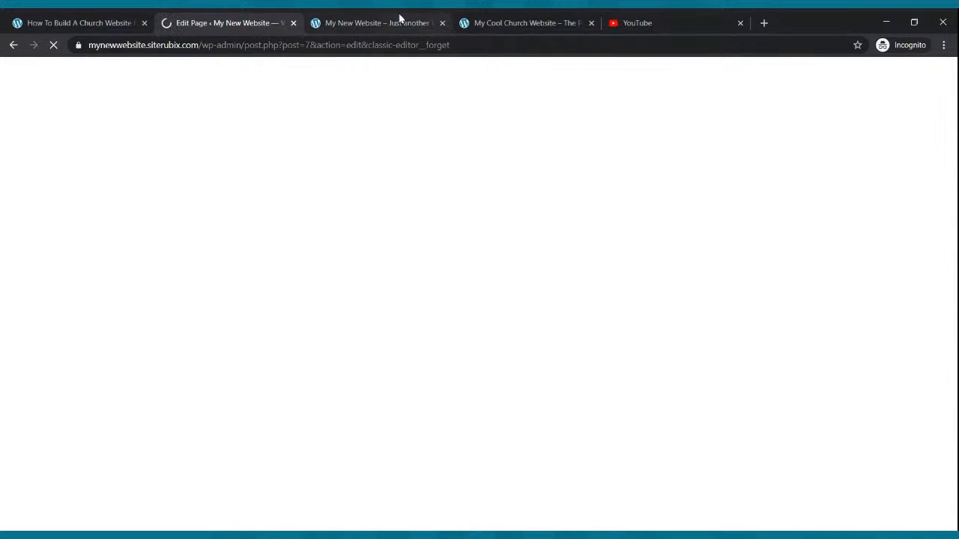
pyautogui.click(374, 23)
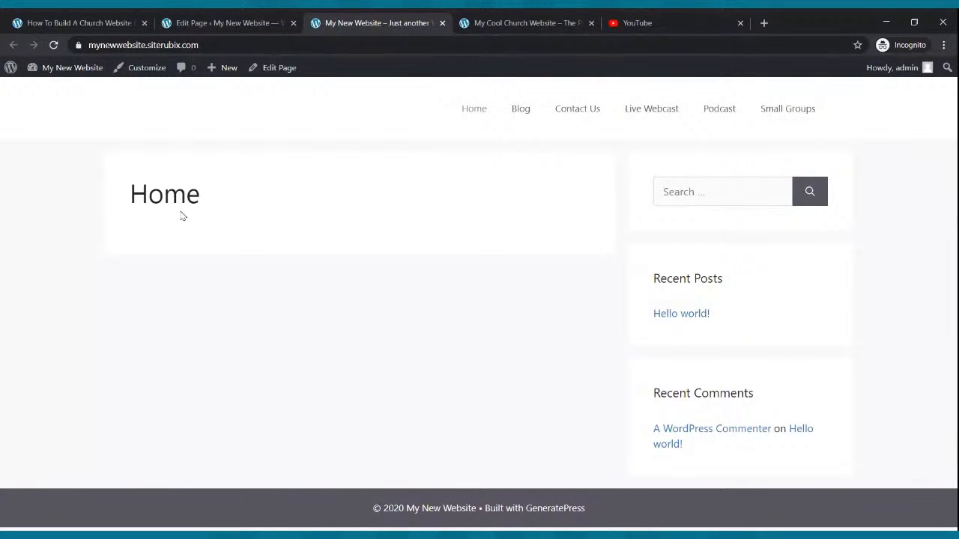
pyautogui.click(207, 24)
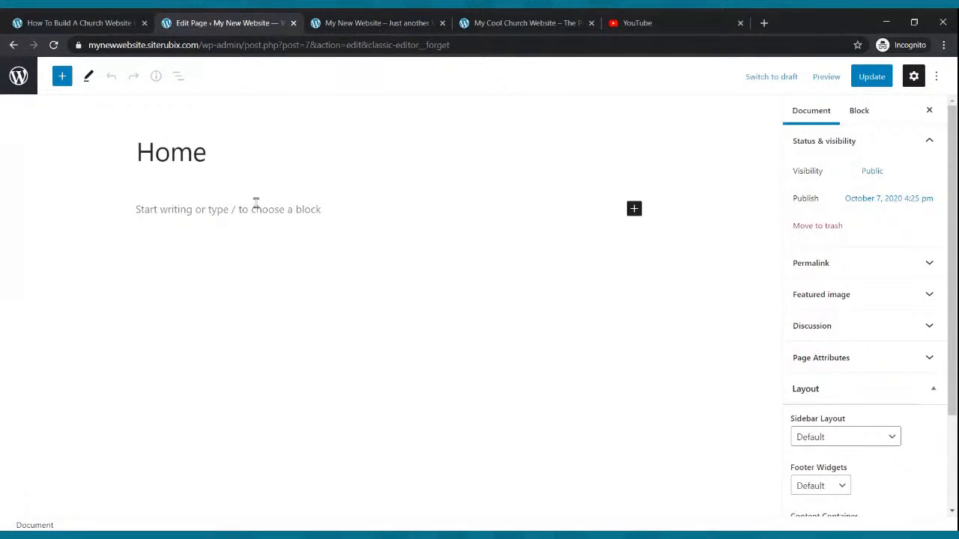
# Set the Home page's Sidebar Layout to No Sidebars, update the page, and reload the live site to check it.
pyautogui.scroll(-2, 864, 312)
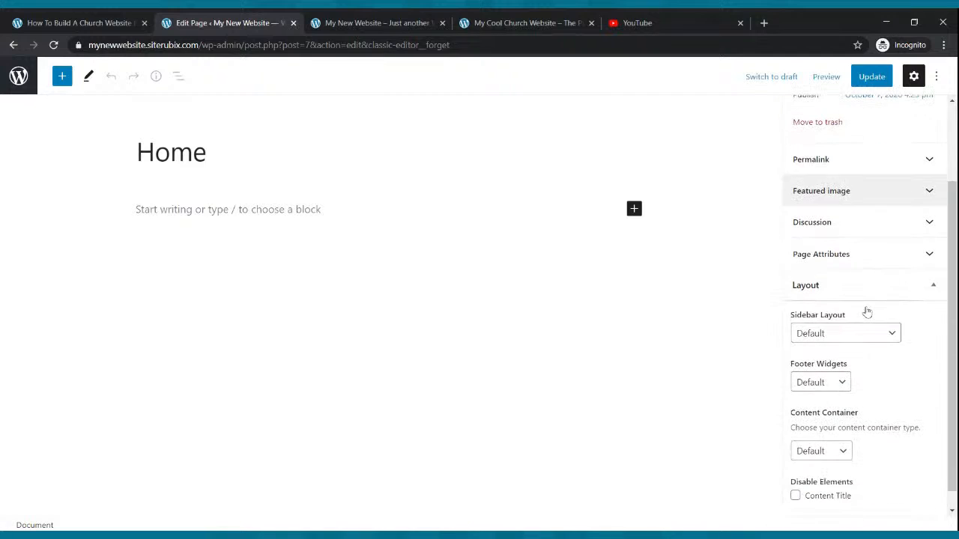
pyautogui.scroll(-1, 867, 312)
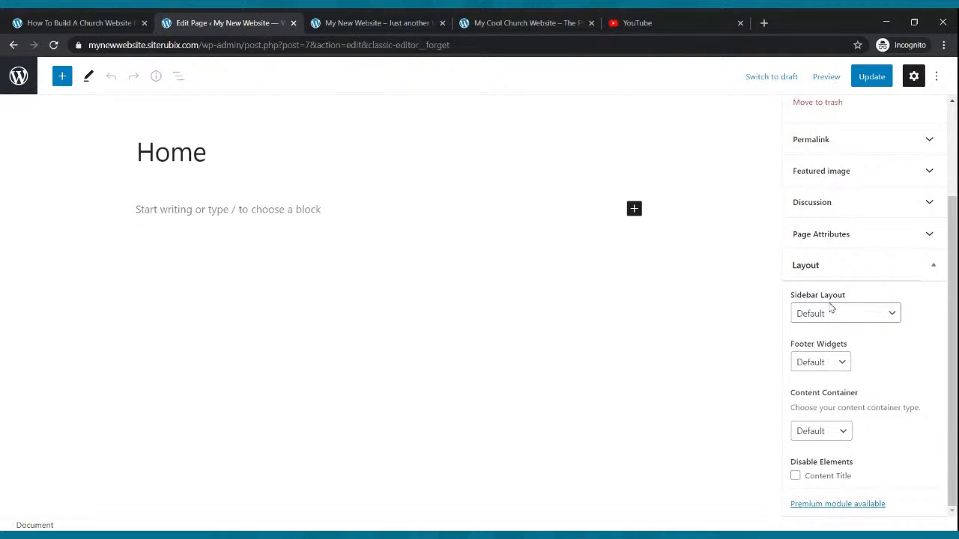
pyautogui.scroll(2, 834, 308)
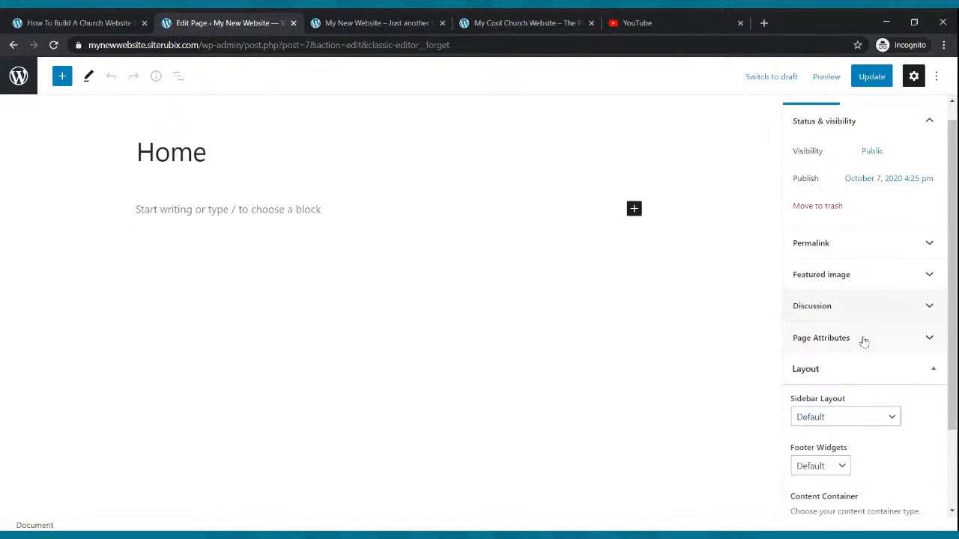
pyautogui.click(866, 360)
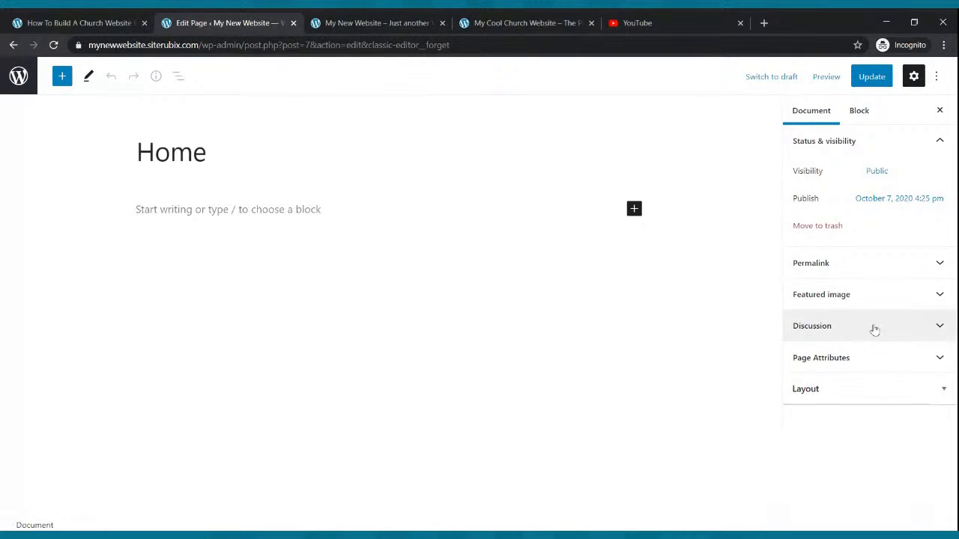
pyautogui.click(891, 385)
pyautogui.scroll(-2, 892, 383)
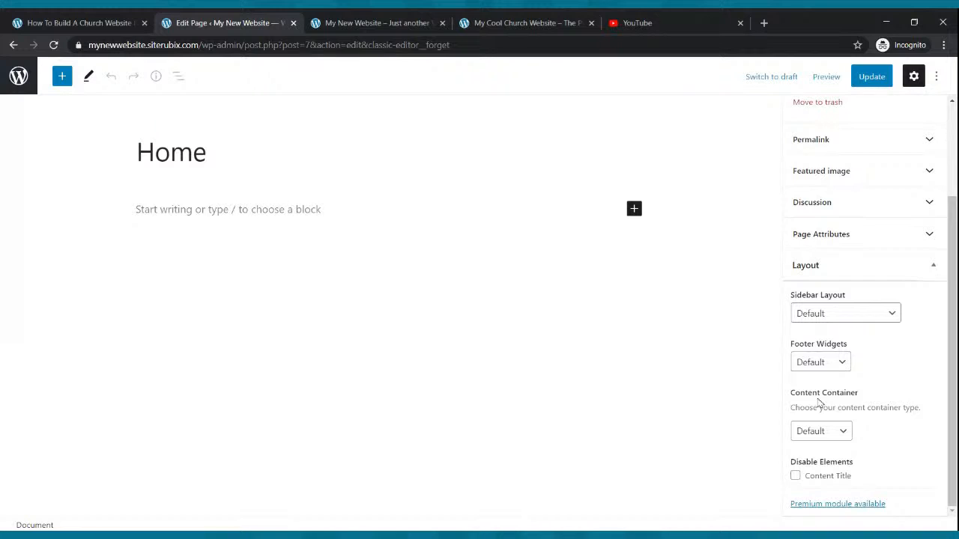
pyautogui.click(845, 433)
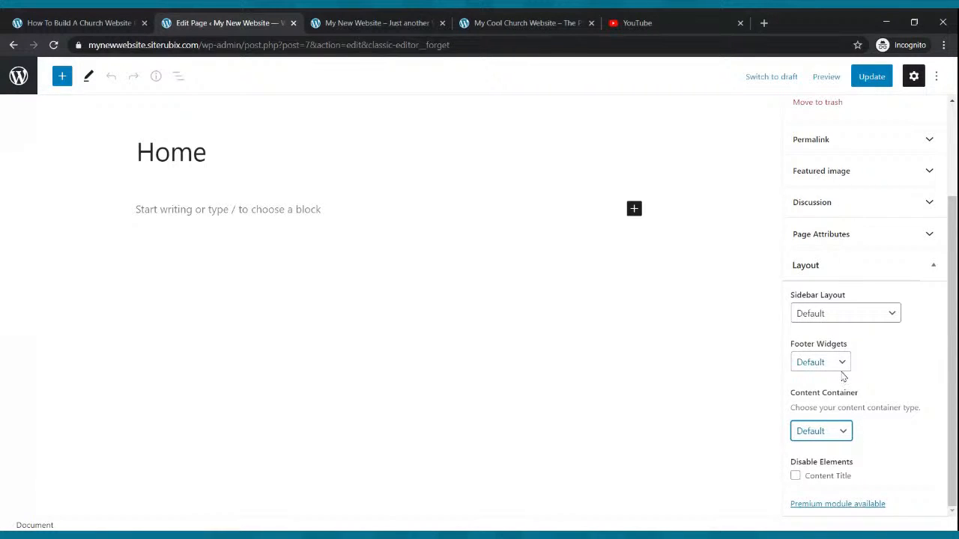
pyautogui.click(892, 315)
pyautogui.click(892, 315)
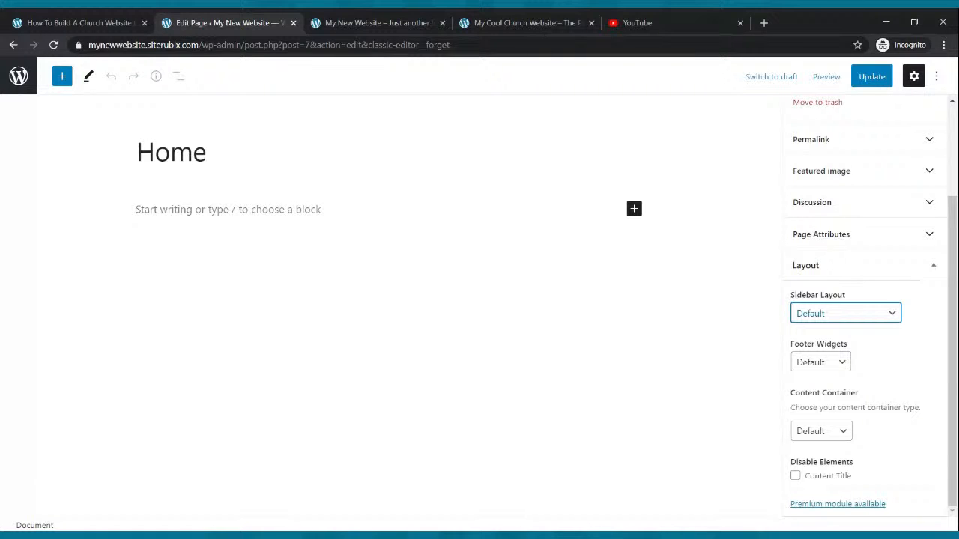
pyautogui.click(822, 367)
pyautogui.click(872, 78)
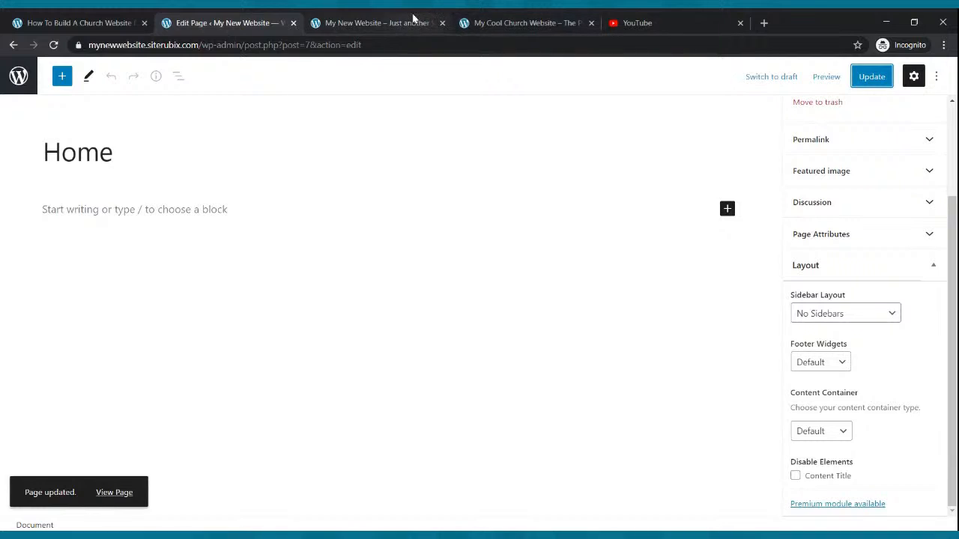
pyautogui.click(382, 23)
pyautogui.click(53, 45)
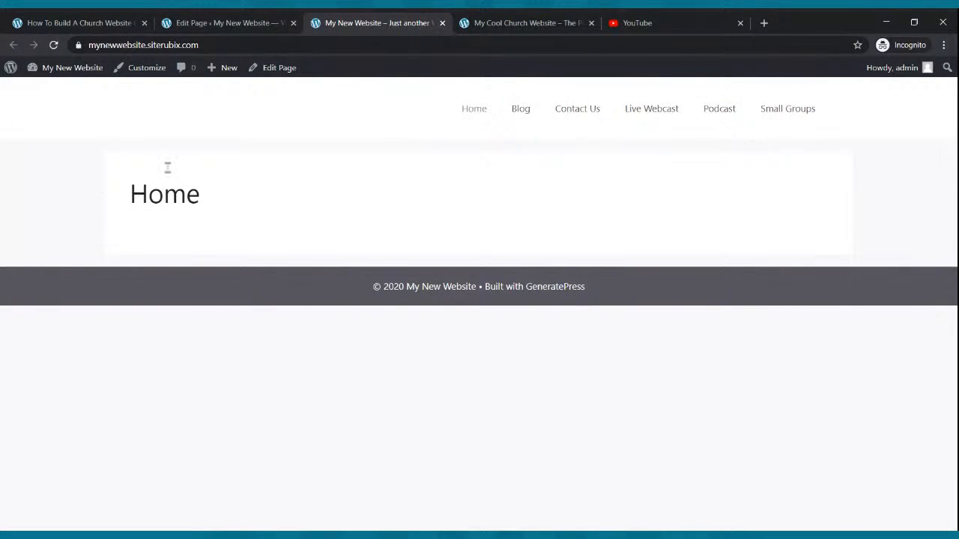
# Disable the Content Title element on the Home page, update it, and reload the live site.
pyautogui.click(250, 21)
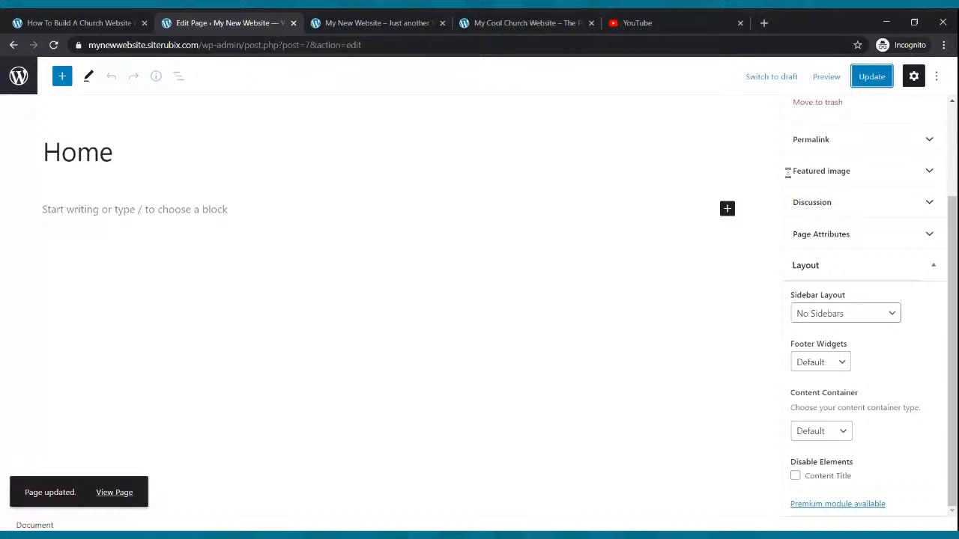
pyautogui.click(894, 318)
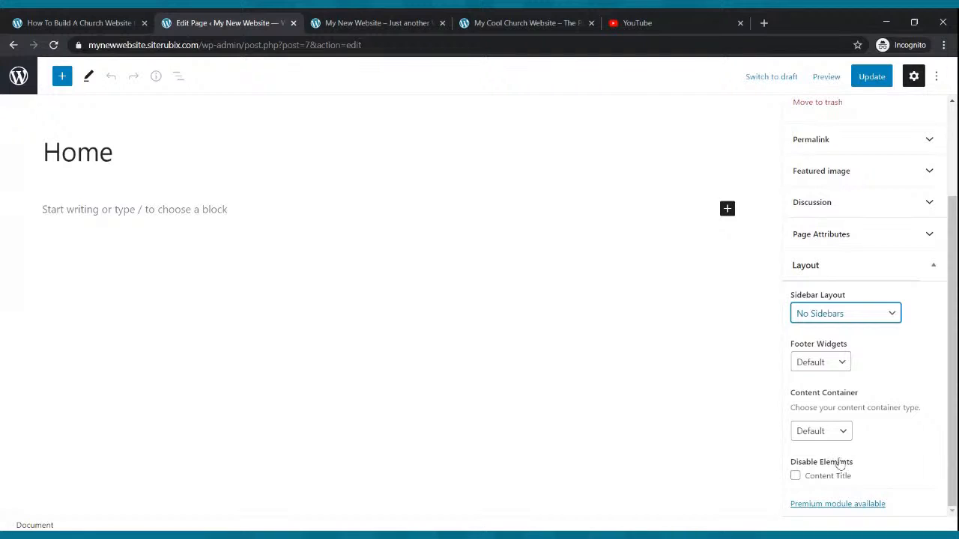
pyautogui.click(795, 475)
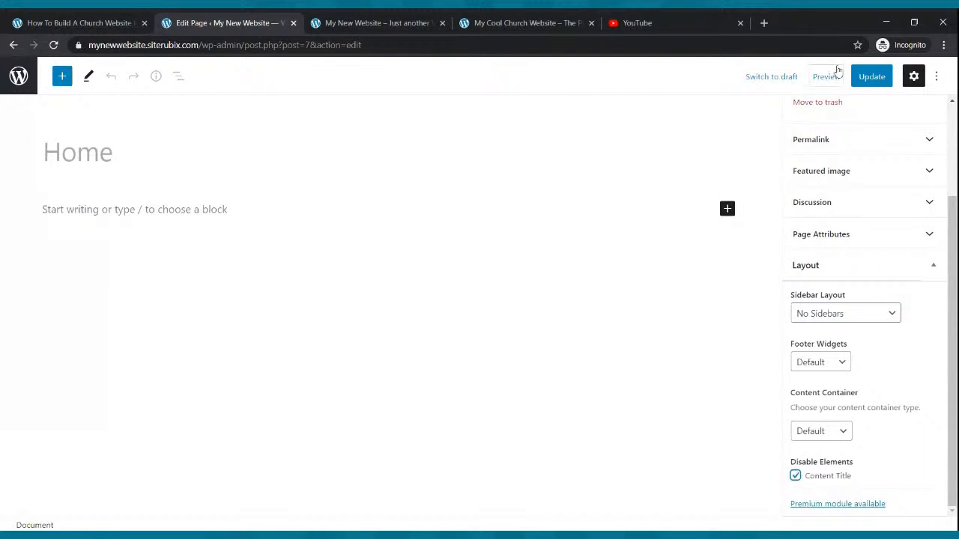
pyautogui.click(872, 81)
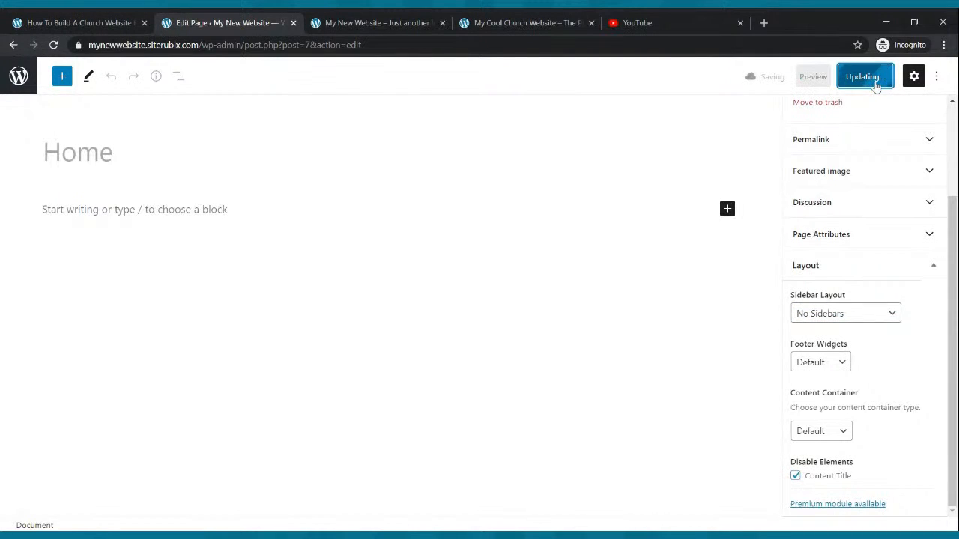
pyautogui.click(413, 17)
pyautogui.click(53, 45)
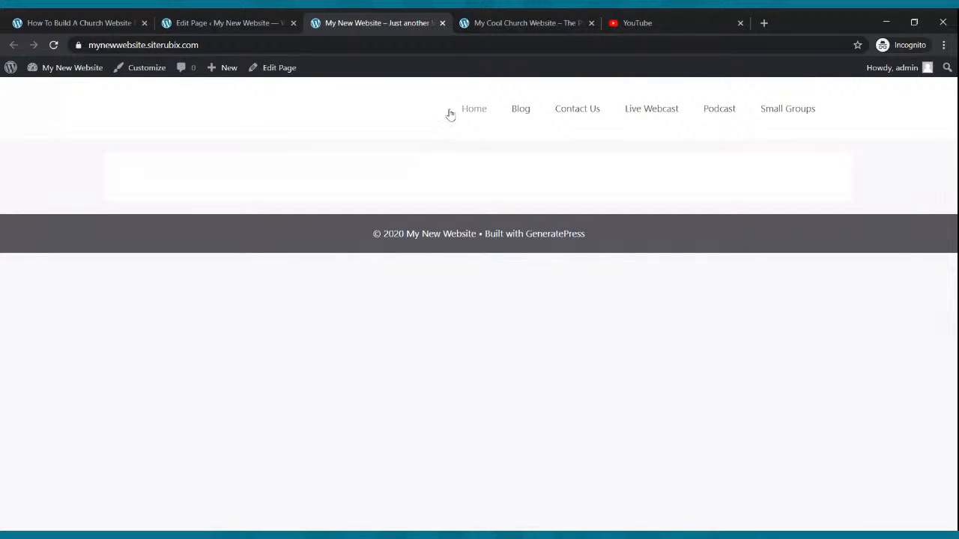
# Compare the new site's homepage with the Cool Church example site and return to the Home page editor.
pyautogui.click(487, 21)
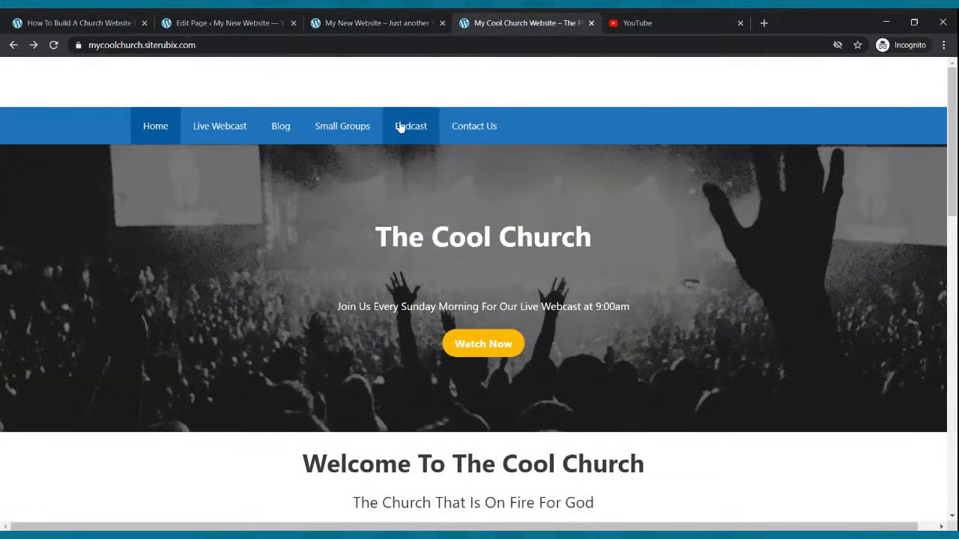
pyautogui.click(365, 27)
pyautogui.click(226, 21)
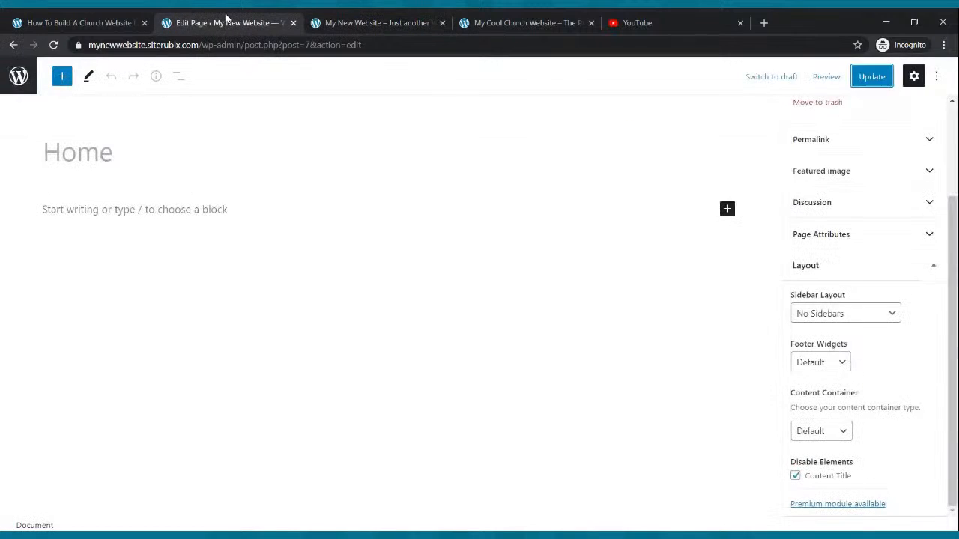
# Set the theme's Navigation Color Presets to Blue, publish the change, and reload the live site to check the menu.
pyautogui.click(15, 47)
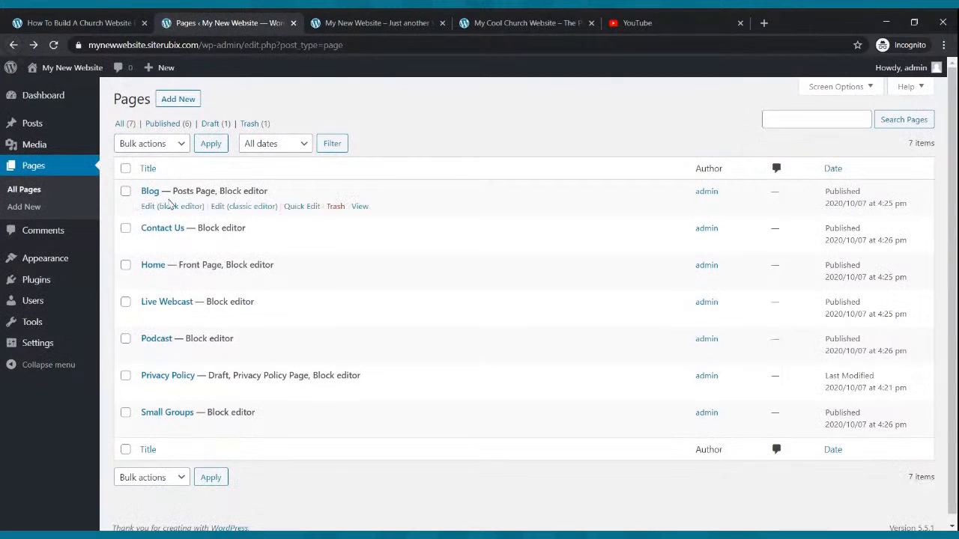
pyautogui.moveTo(46, 259)
pyautogui.click(46, 258)
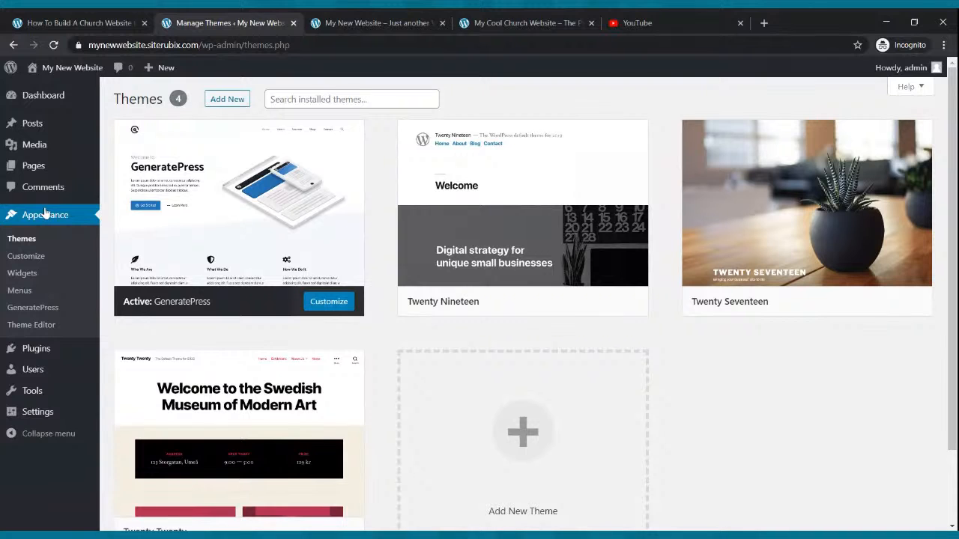
pyautogui.click(40, 262)
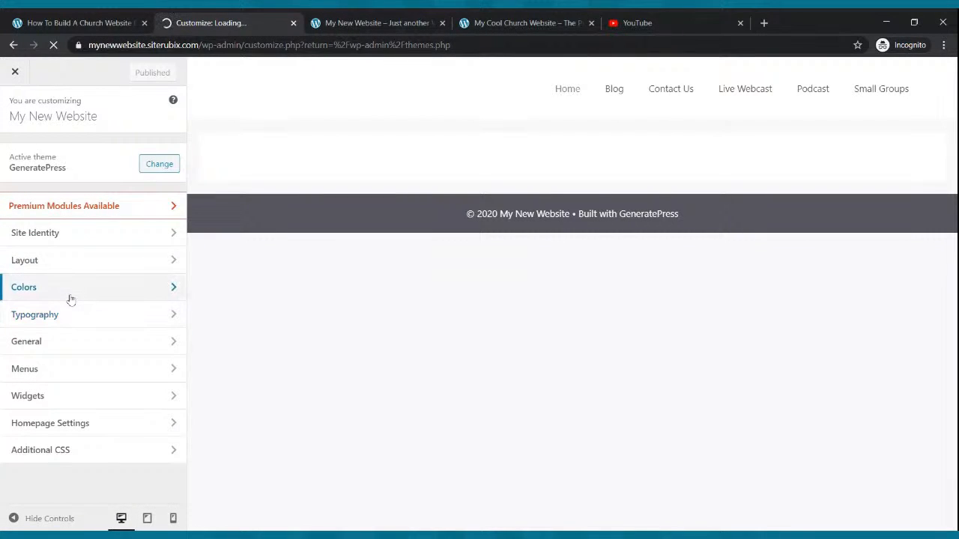
pyautogui.click(56, 288)
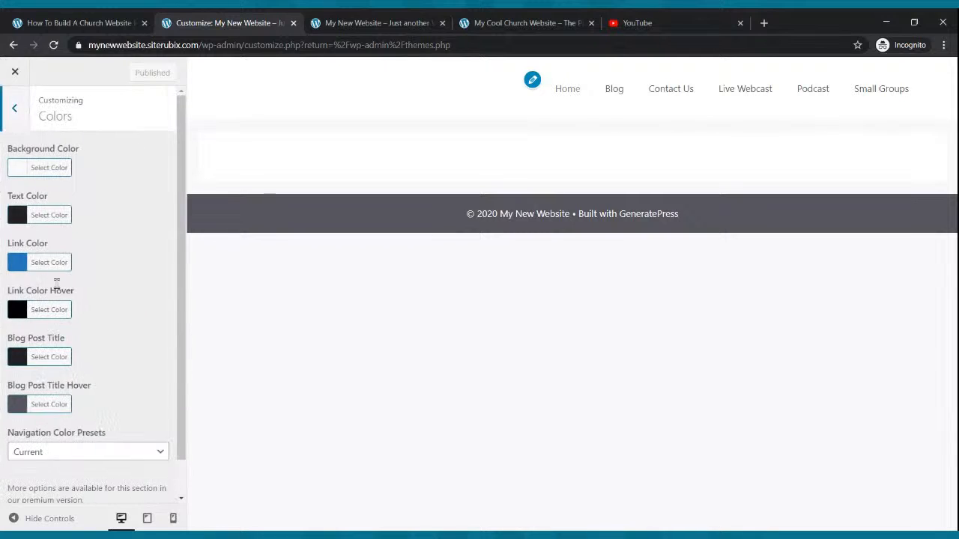
pyautogui.scroll(-2, 110, 332)
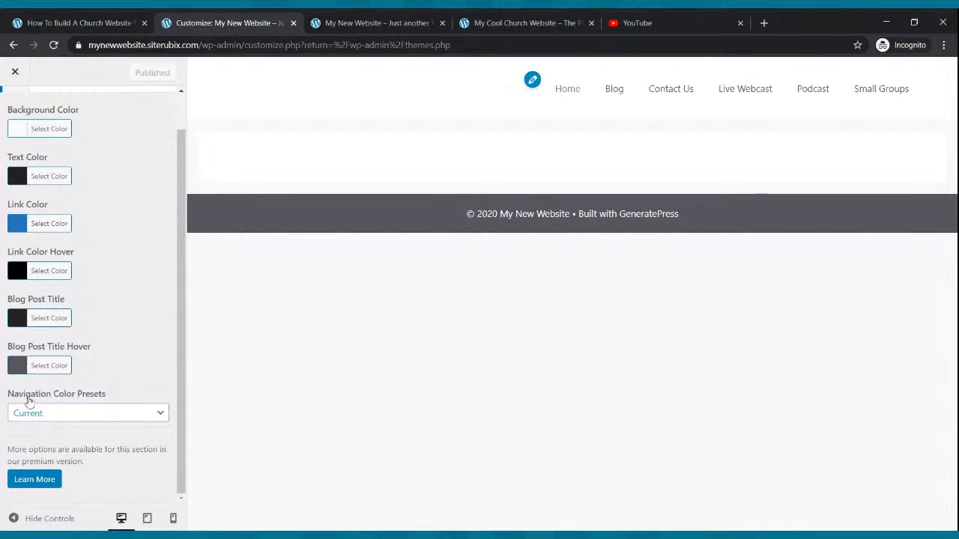
pyautogui.click(68, 393)
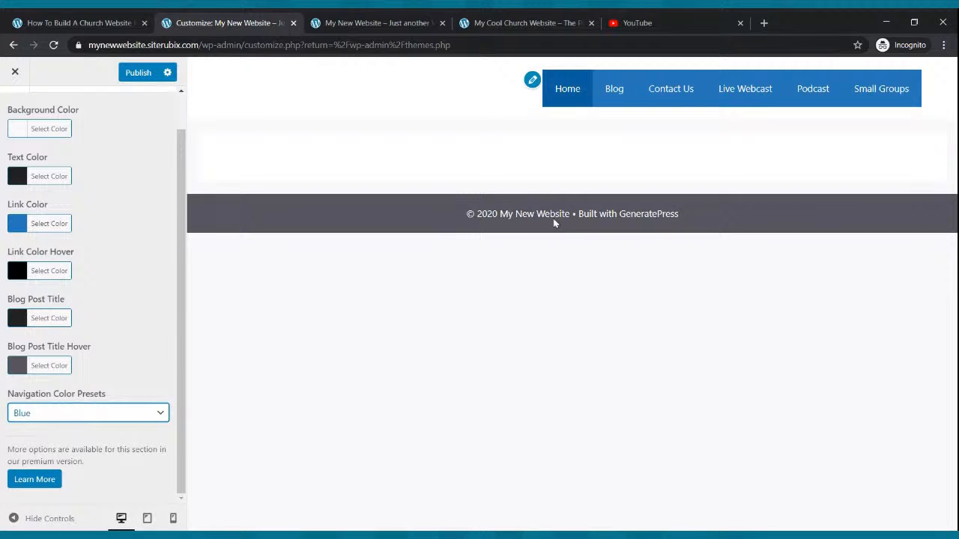
pyautogui.click(137, 75)
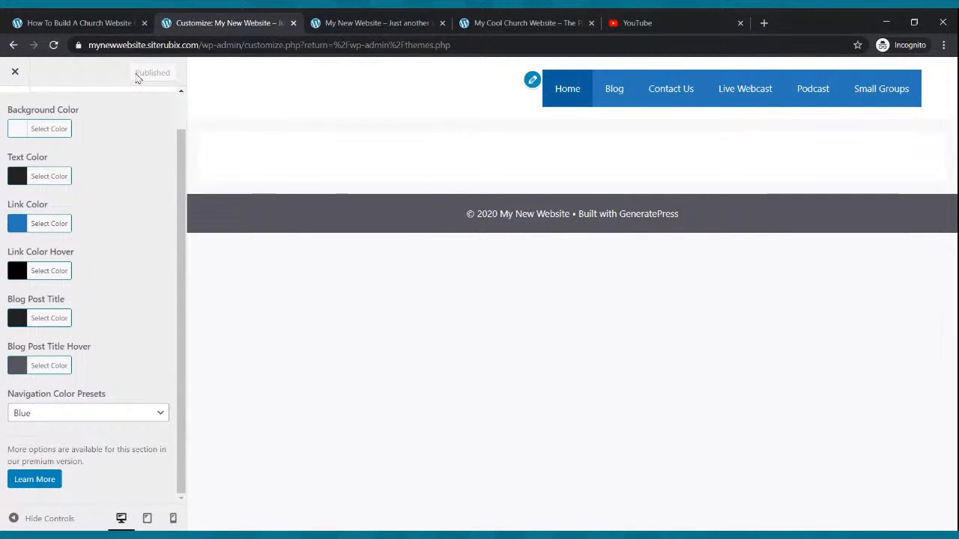
pyautogui.click(15, 72)
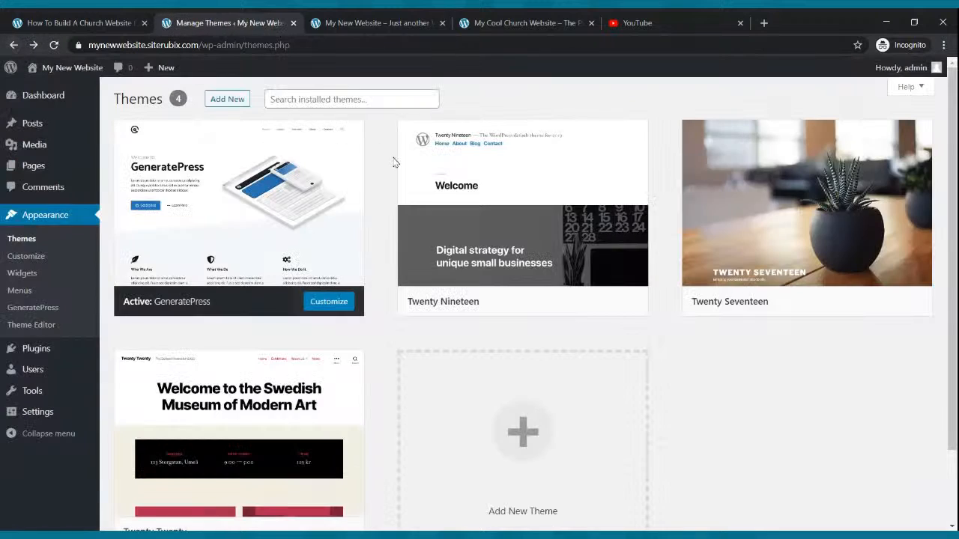
pyautogui.click(356, 21)
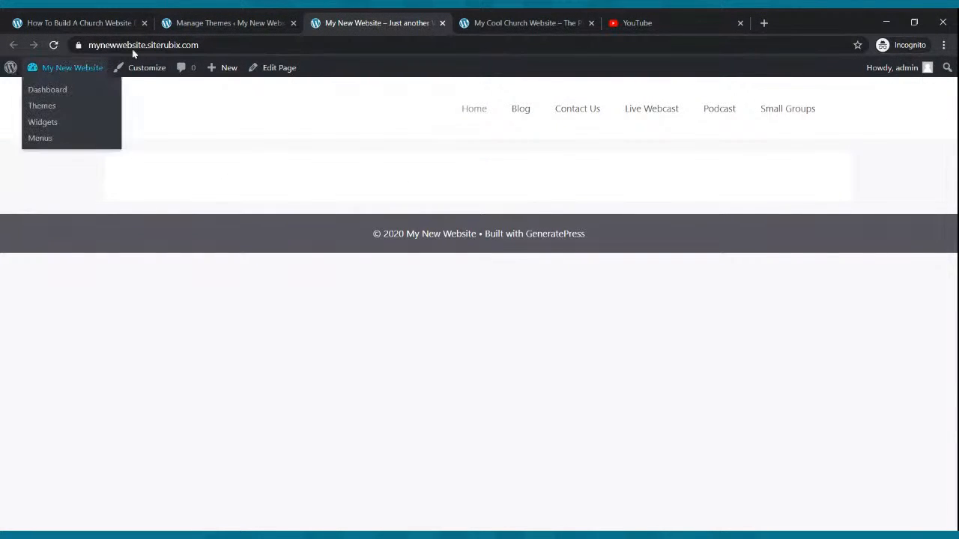
pyautogui.click(54, 46)
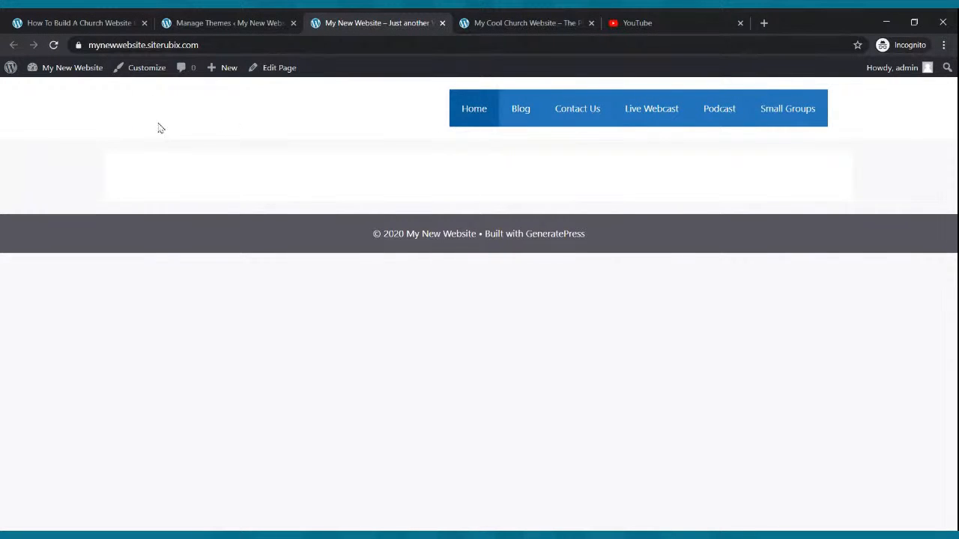
# Compare the navigation bar's layout on the Cool Church example with the new site, ending on the Themes page.
pyautogui.click(527, 21)
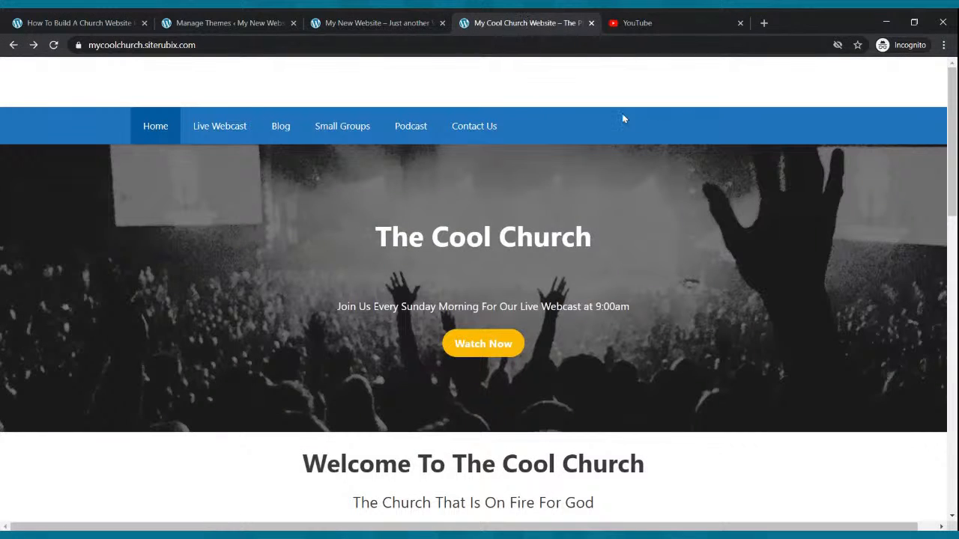
pyautogui.click(252, 22)
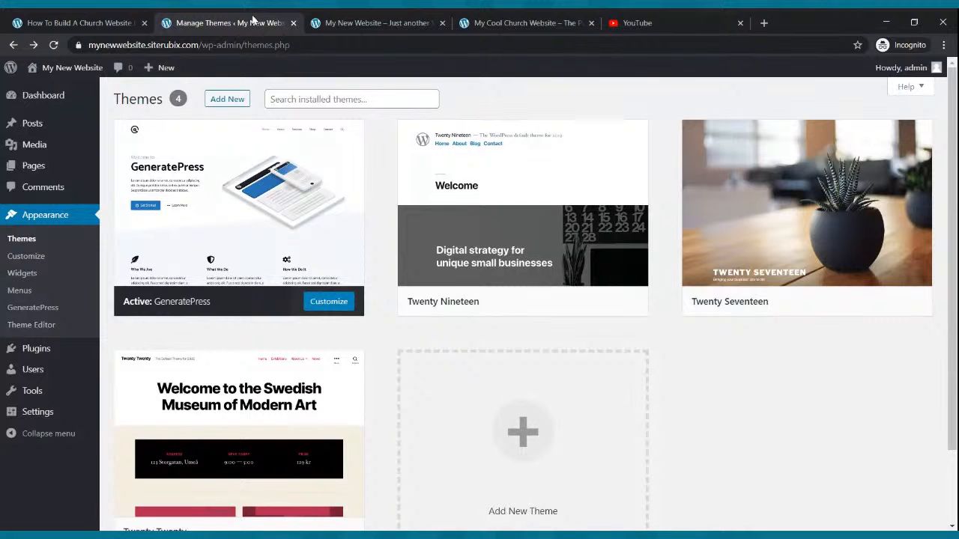
pyautogui.click(345, 24)
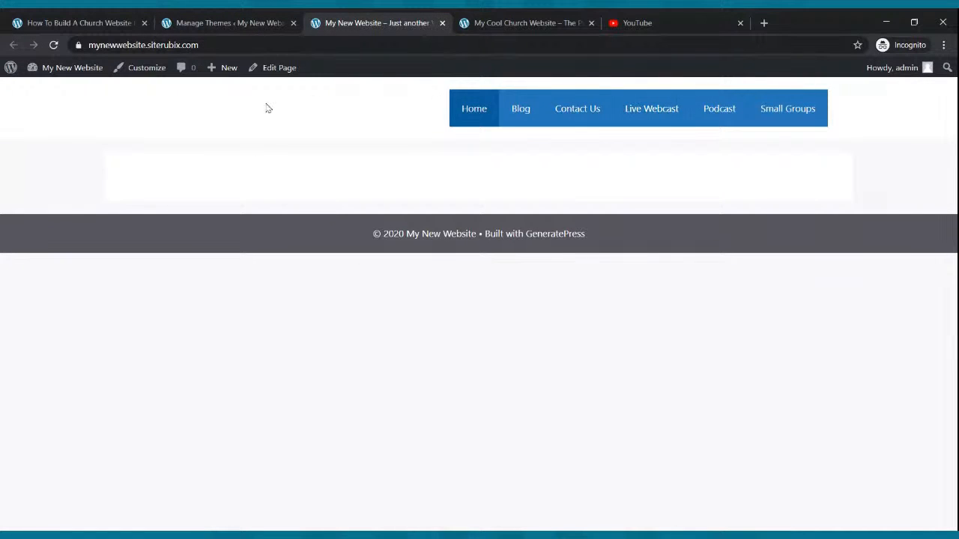
pyautogui.click(224, 23)
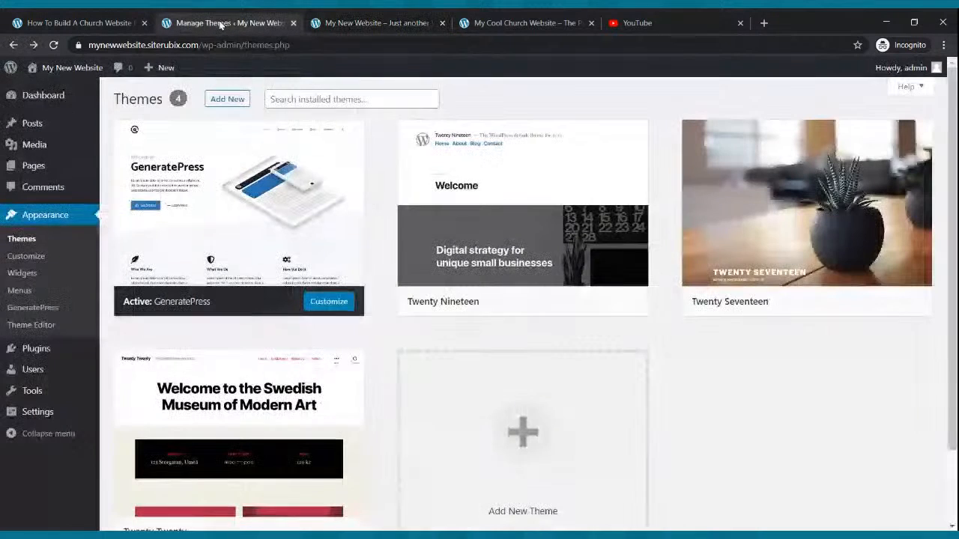
# Set the Home page's Content Container to Full Width in the block editor and update the page.
pyautogui.click(34, 165)
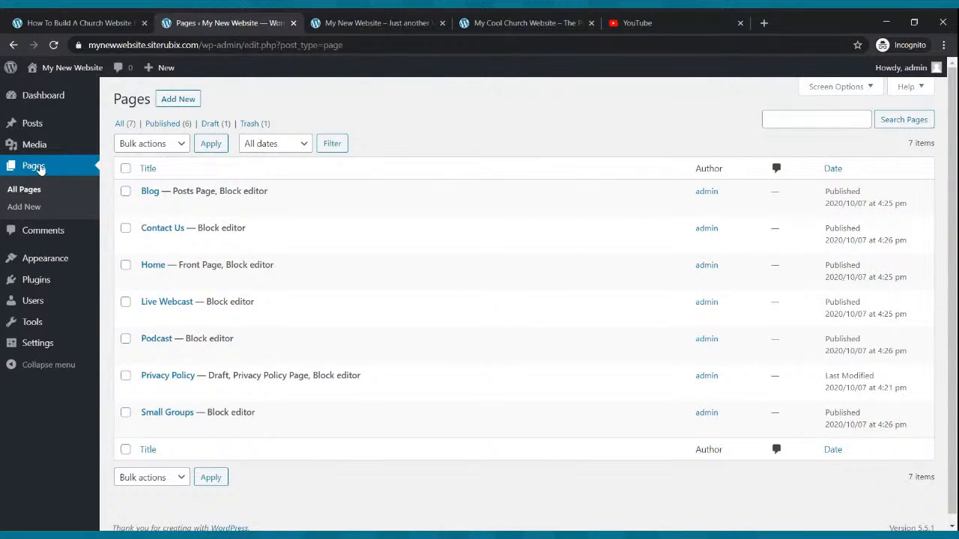
pyautogui.moveTo(155, 278)
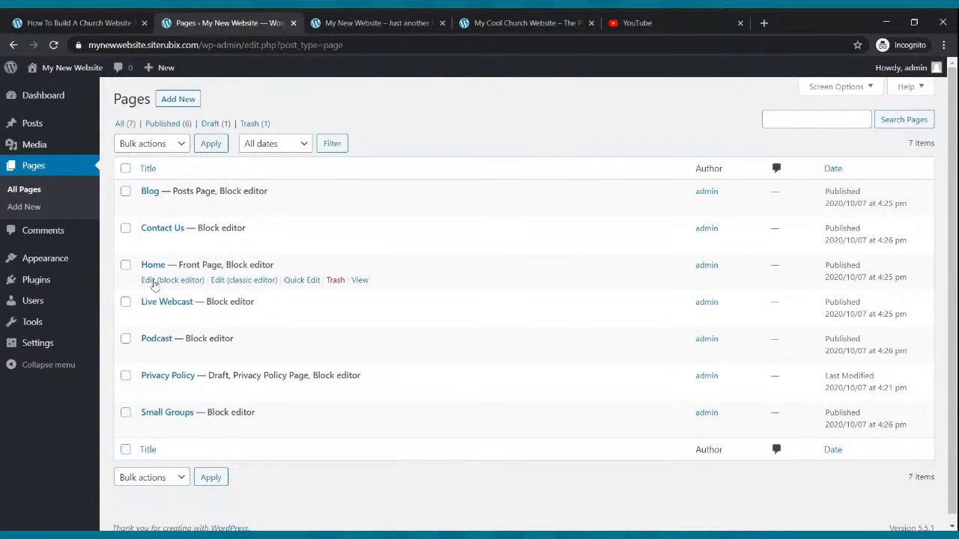
pyautogui.click(154, 282)
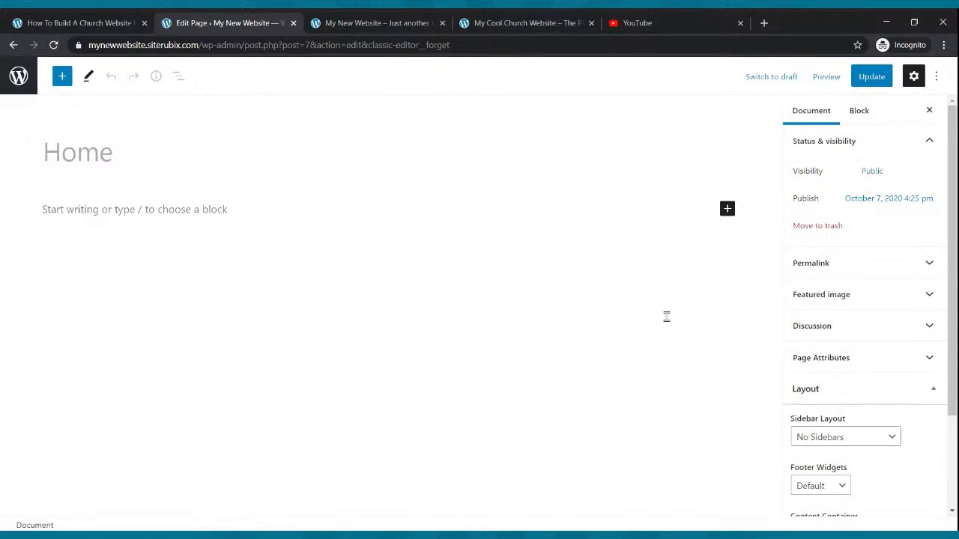
pyautogui.scroll(-3, 815, 322)
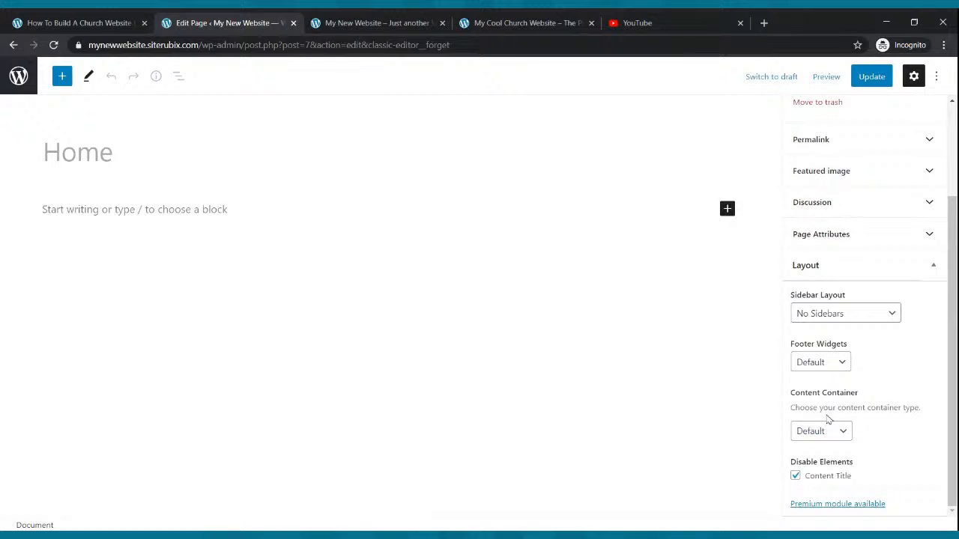
pyautogui.click(844, 433)
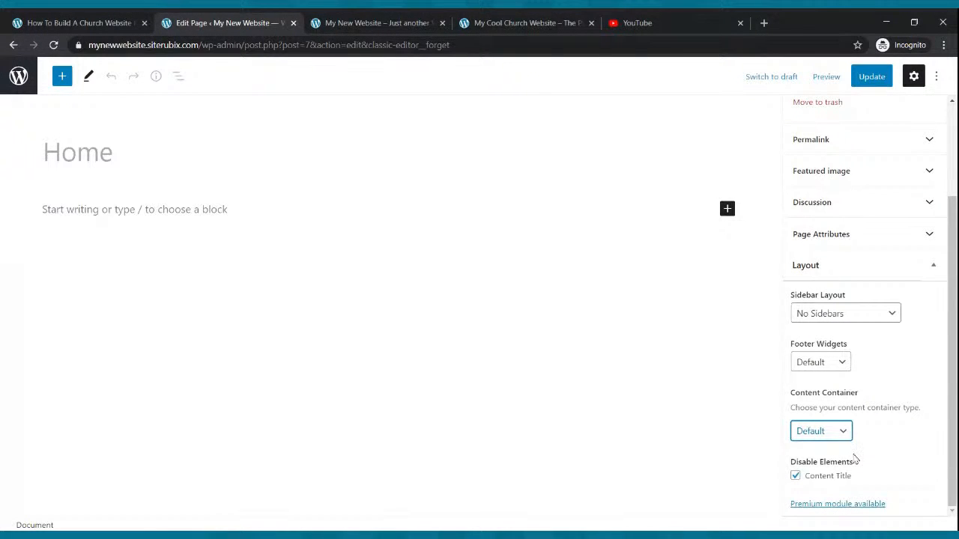
pyautogui.click(854, 459)
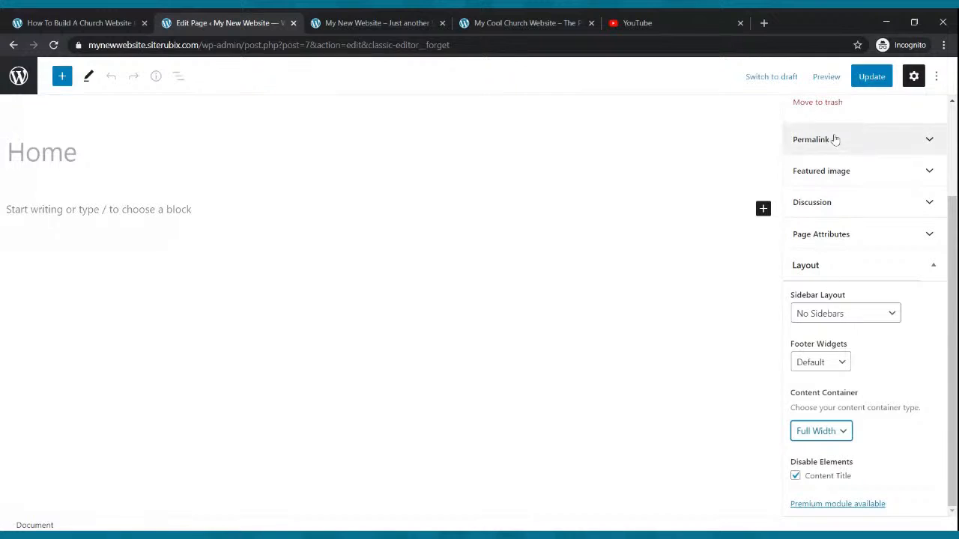
pyautogui.click(875, 75)
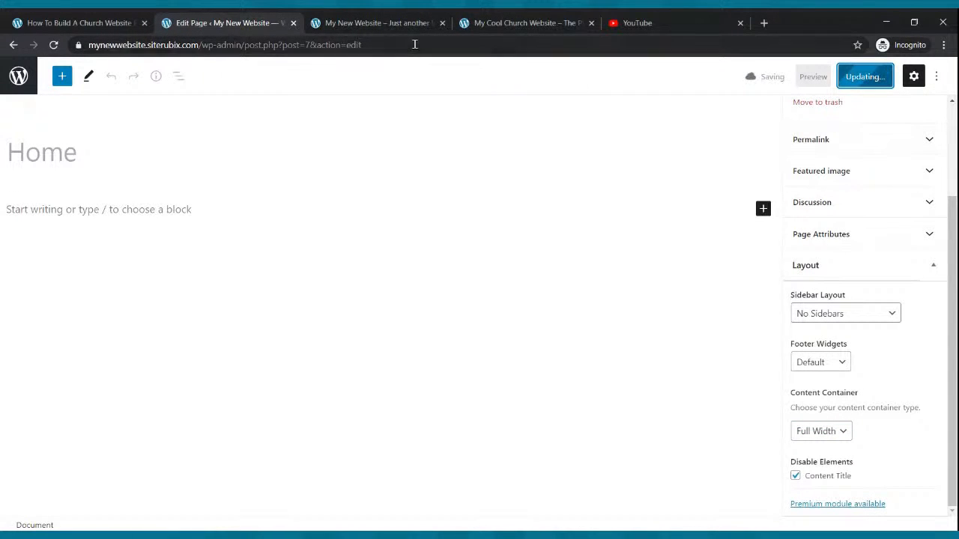
# Reload the live site to check the homepage's content area.
pyautogui.click(361, 21)
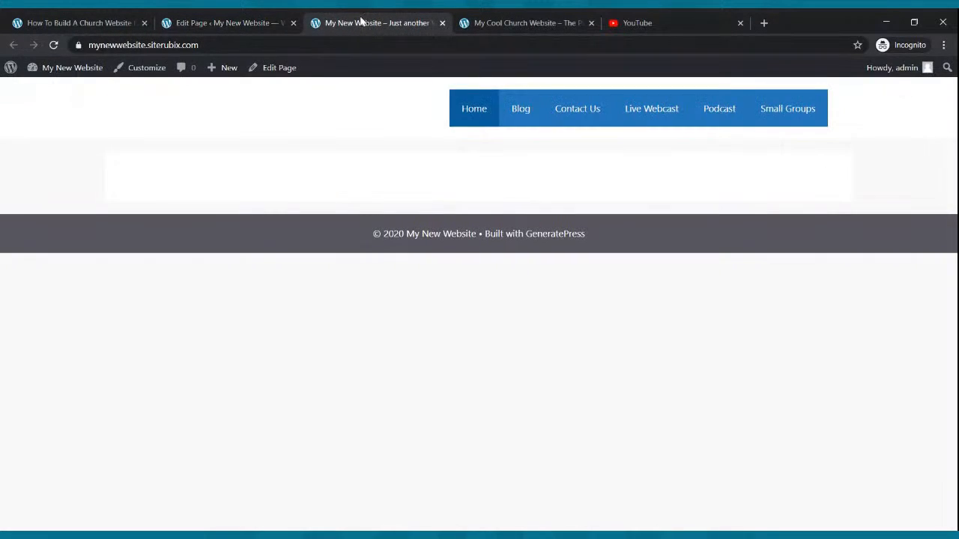
pyautogui.click(54, 46)
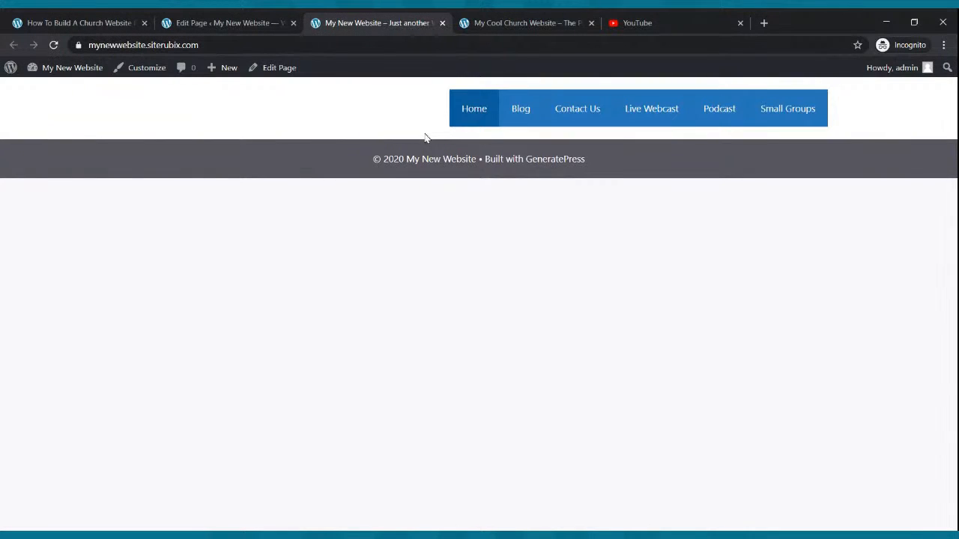
pyautogui.click(251, 18)
pyautogui.click(338, 21)
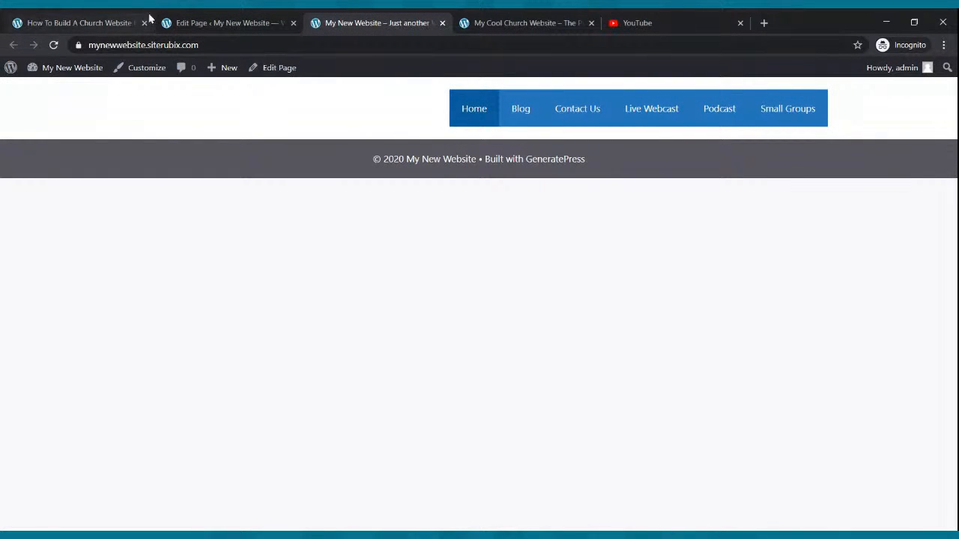
# Return to the WordPress admin, open the theme customizer, and review the Homepage Settings.
pyautogui.click(193, 23)
pyautogui.click(13, 44)
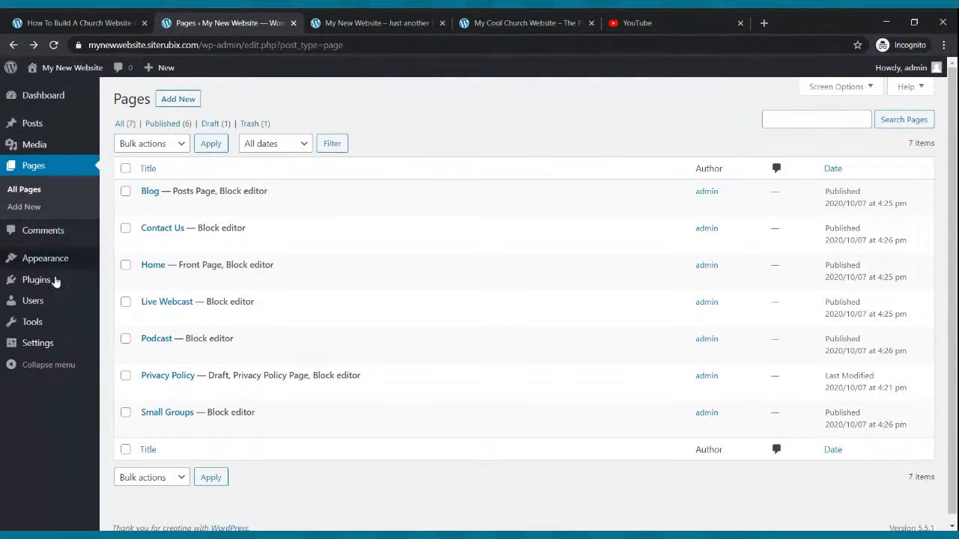
pyautogui.moveTo(54, 258)
pyautogui.click(122, 282)
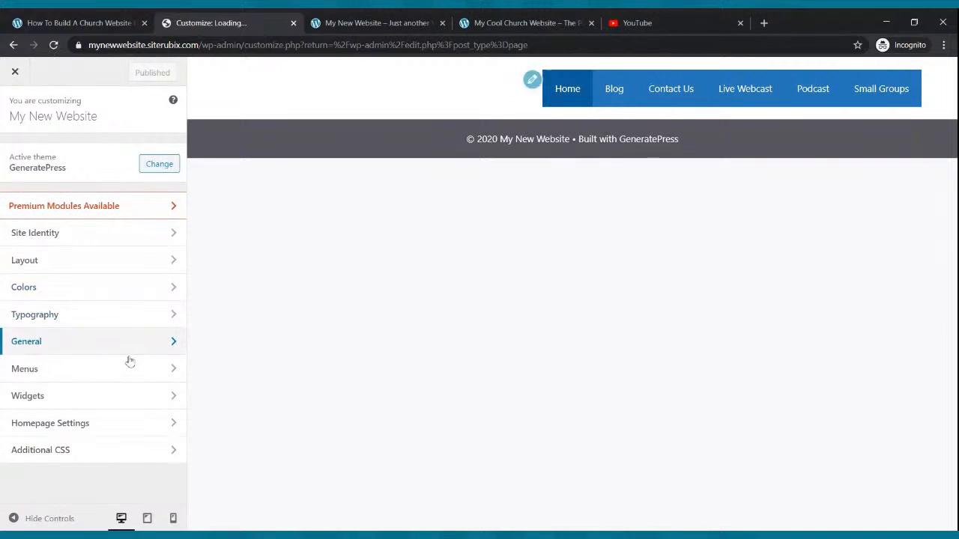
pyautogui.click(111, 423)
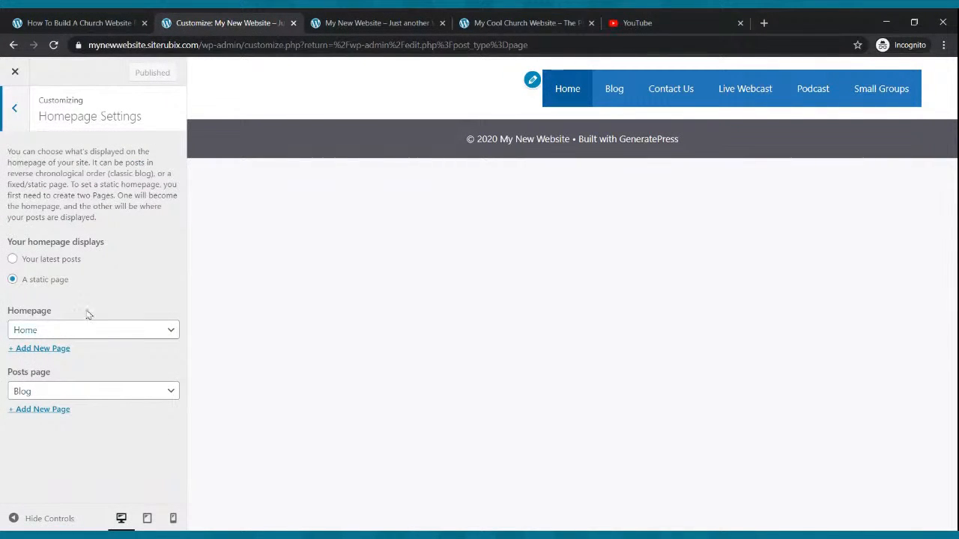
pyautogui.click(18, 124)
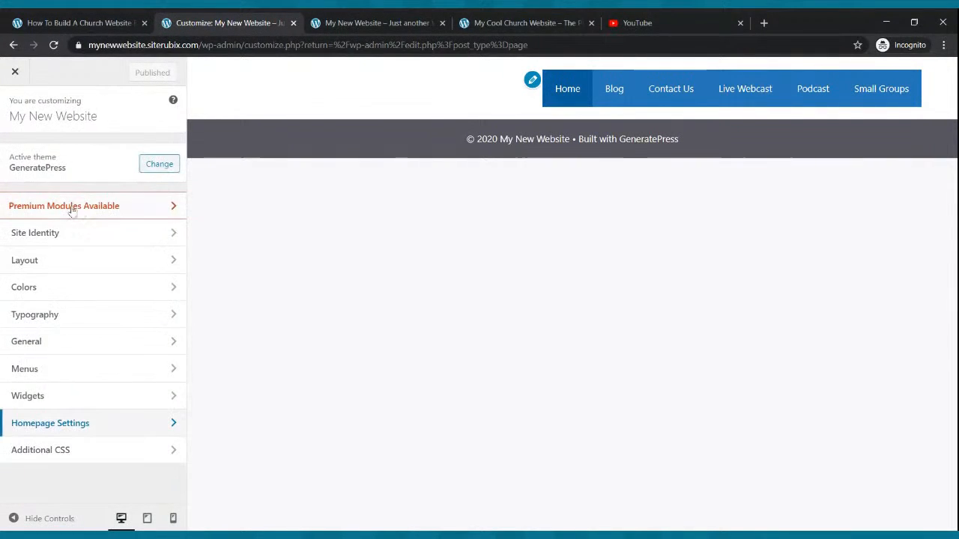
# In the theme's container layout settings, set Content Layout to One Container and the container width to 1205 px.
pyautogui.click(73, 257)
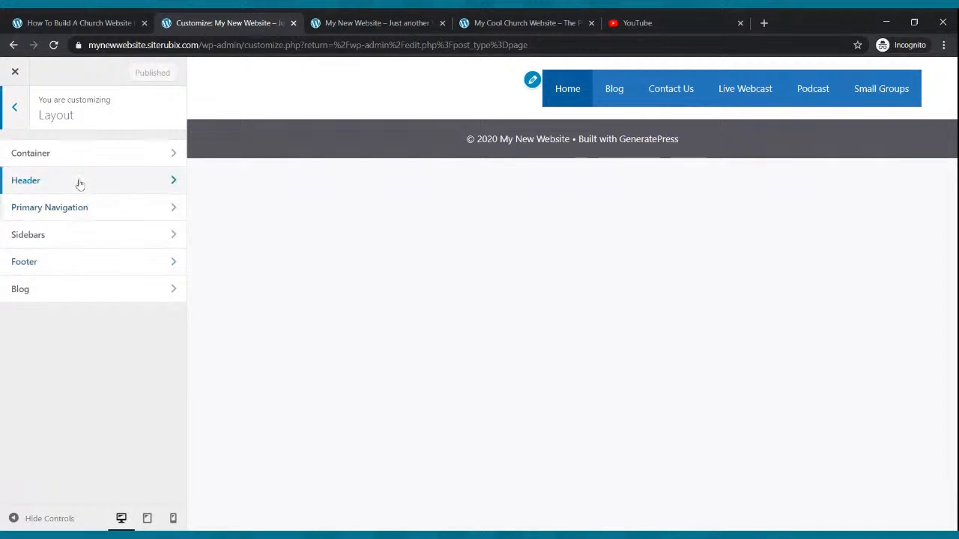
pyautogui.click(79, 152)
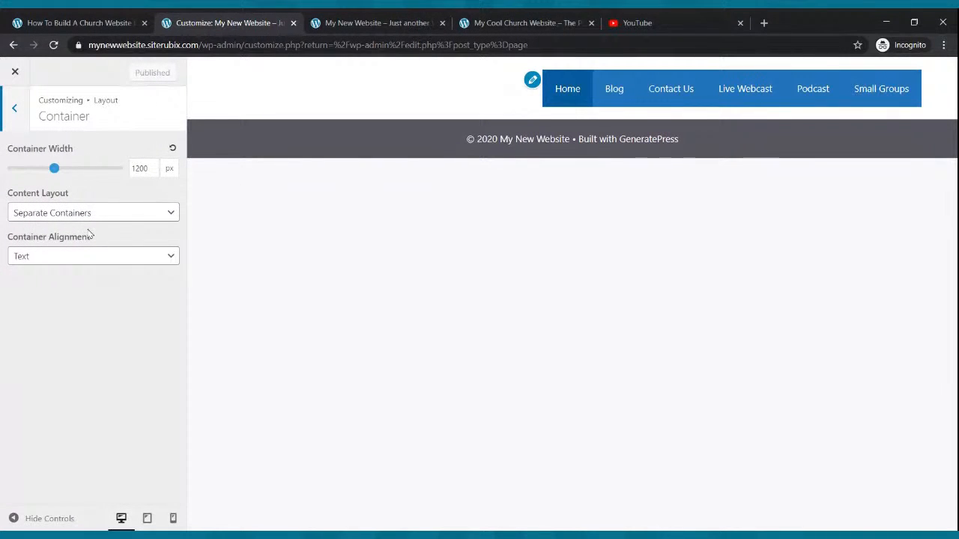
pyautogui.moveTo(57, 169)
pyautogui.mouseDown()
pyautogui.moveTo(78, 172)
pyautogui.moveTo(58, 172)
pyautogui.mouseUp()
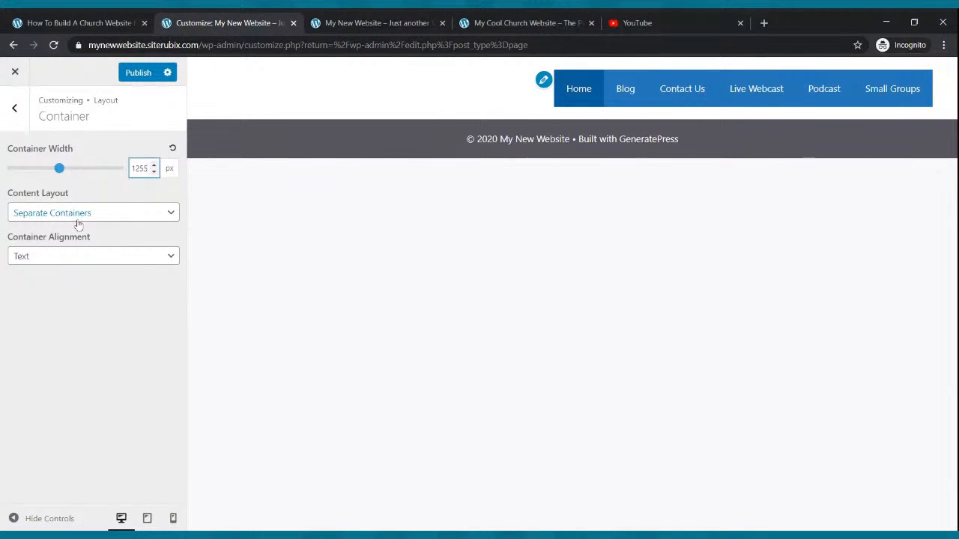
pyautogui.click(81, 247)
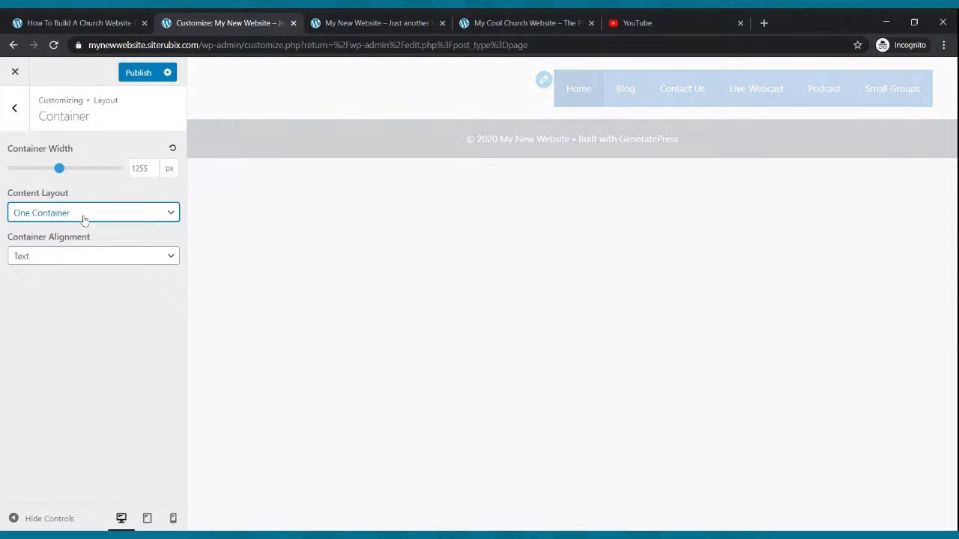
pyautogui.click(59, 171)
pyautogui.moveTo(59, 171)
pyautogui.mouseDown()
pyautogui.moveTo(9, 174)
pyautogui.moveTo(85, 171)
pyautogui.moveTo(68, 170)
pyautogui.moveTo(55, 185)
pyautogui.mouseUp()
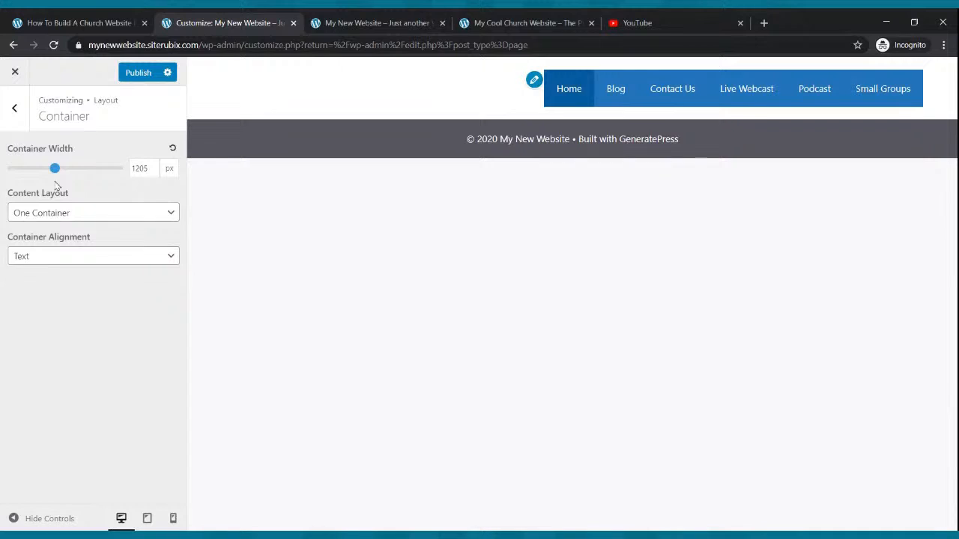
# Try the Boxes container alignment, restore it to Text, and leave the container settings.
pyautogui.click(82, 255)
pyautogui.click(84, 271)
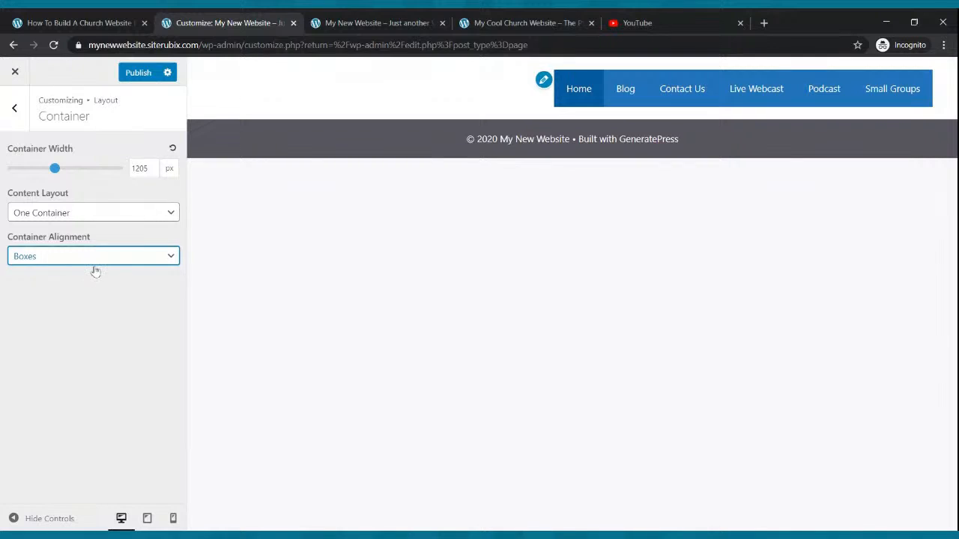
pyautogui.press('Down')
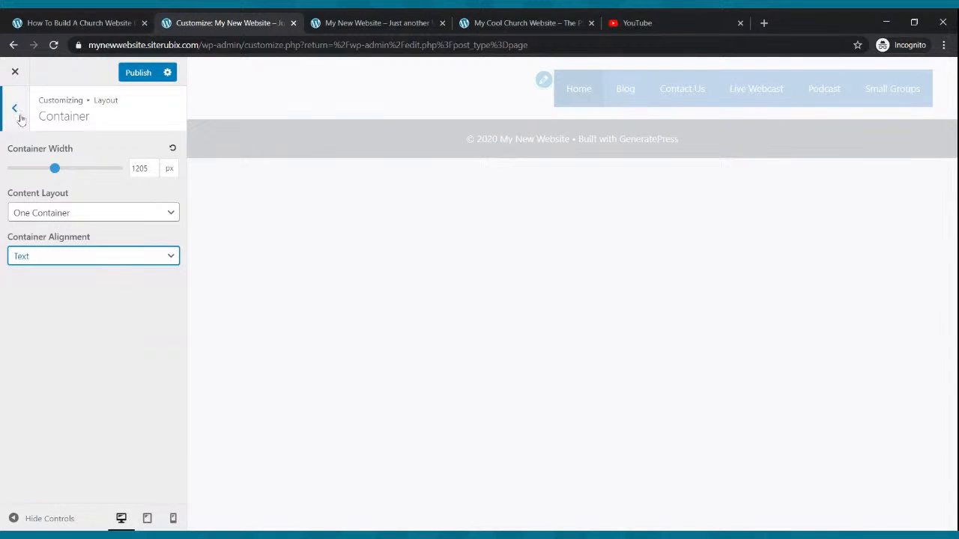
pyautogui.click(16, 116)
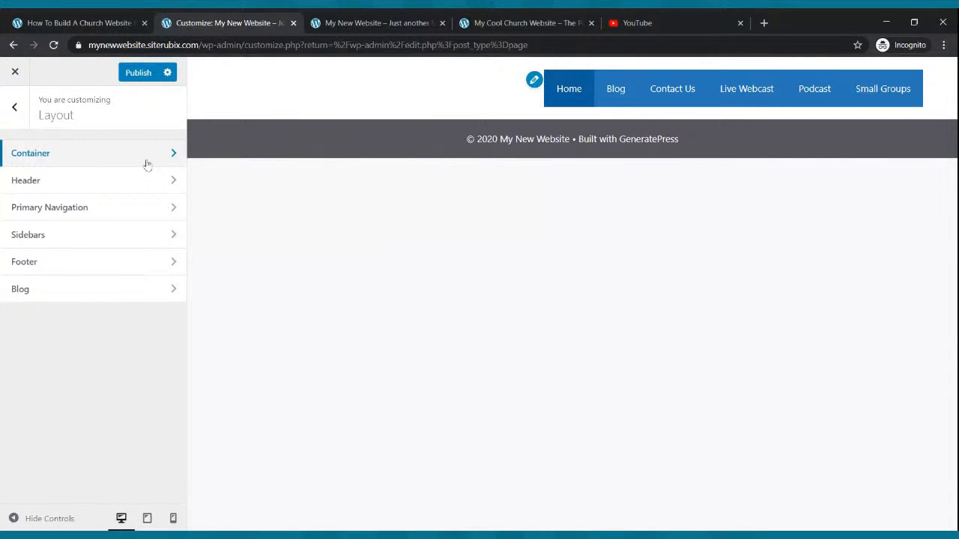
# In the header layout settings, set the header alignment to Center and the inner header width to Full.
pyautogui.click(74, 188)
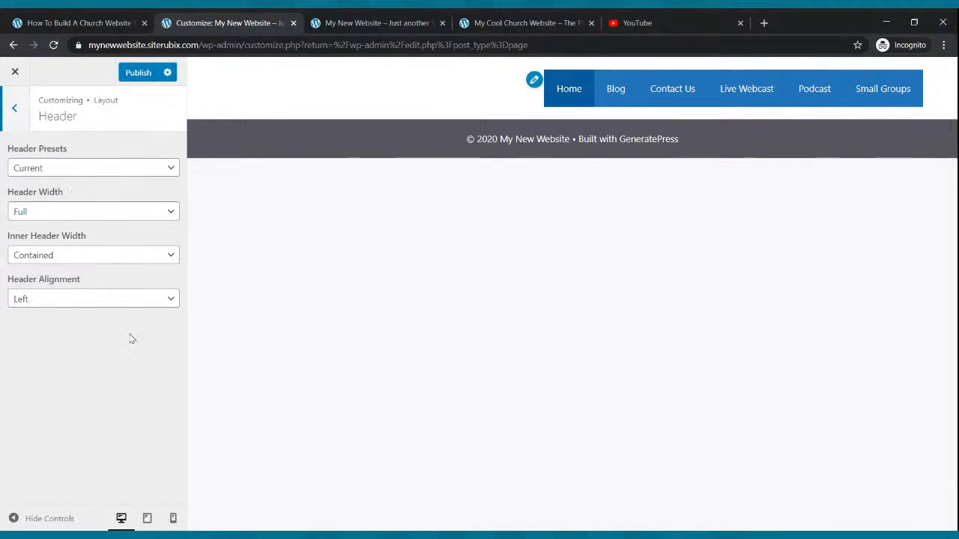
pyautogui.click(125, 302)
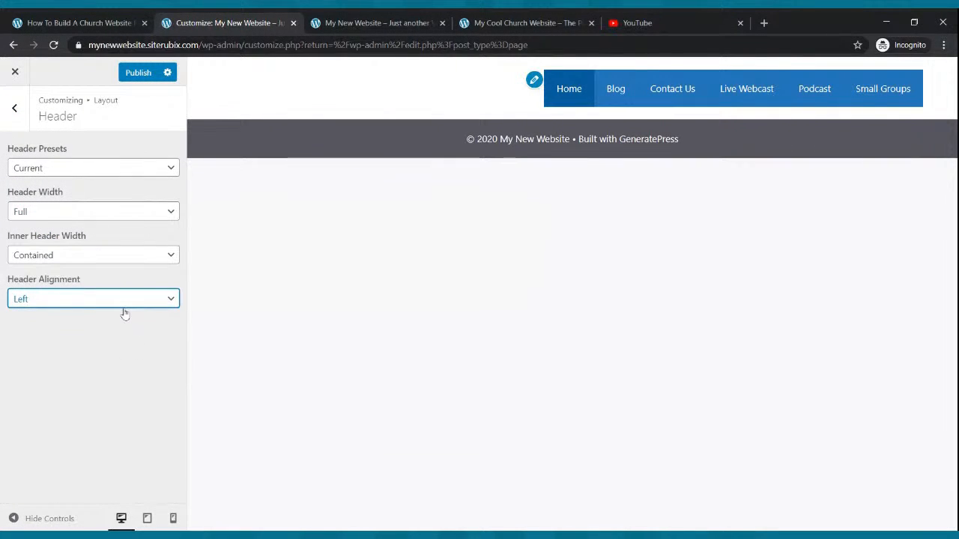
pyautogui.click(120, 339)
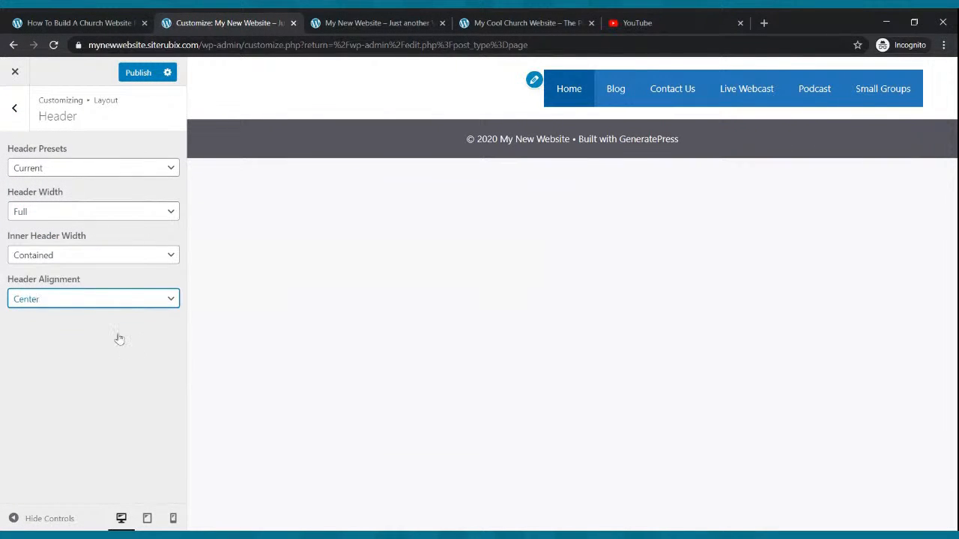
pyautogui.click(69, 255)
pyautogui.click(72, 268)
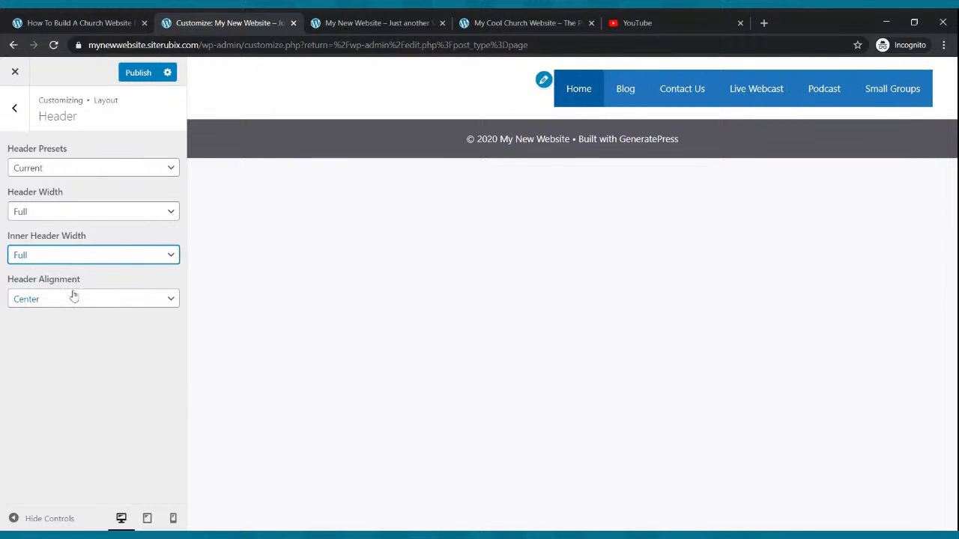
pyautogui.click(77, 214)
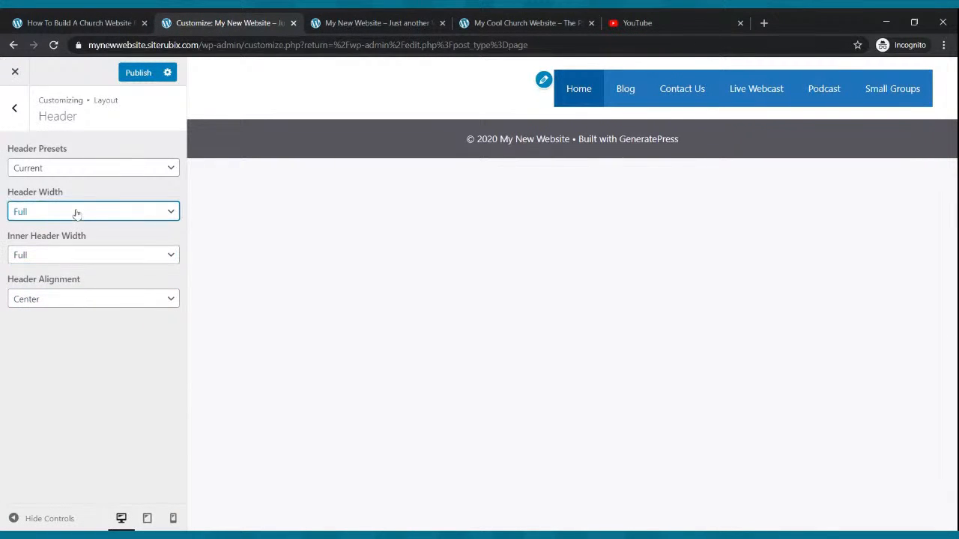
# Try the Classic header preset, then set the header preset to Navigation Before.
pyautogui.click(79, 171)
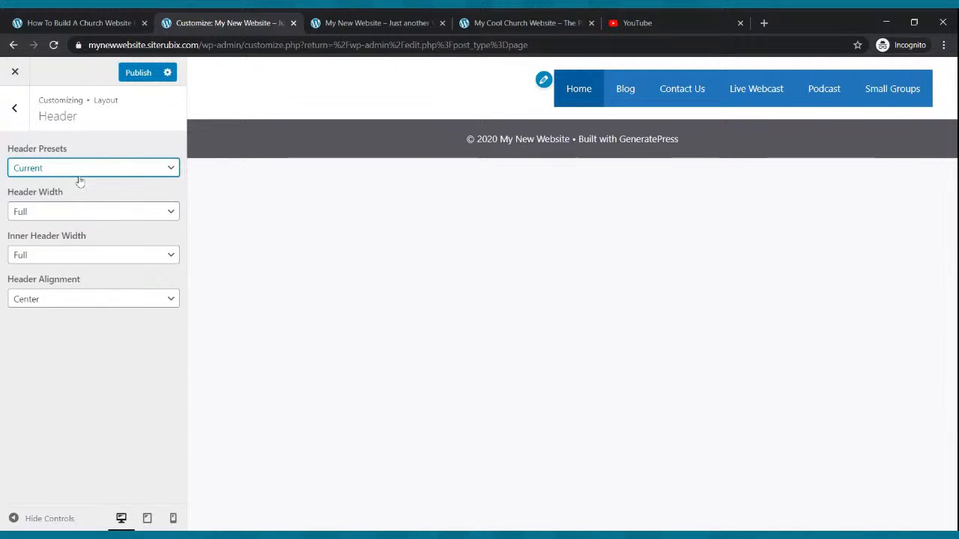
pyautogui.click(72, 180)
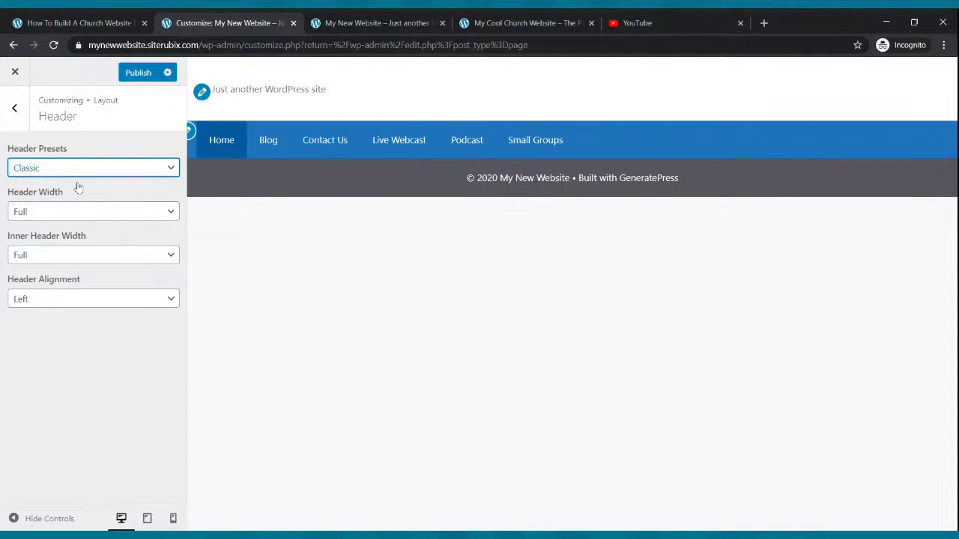
pyautogui.press('Down')
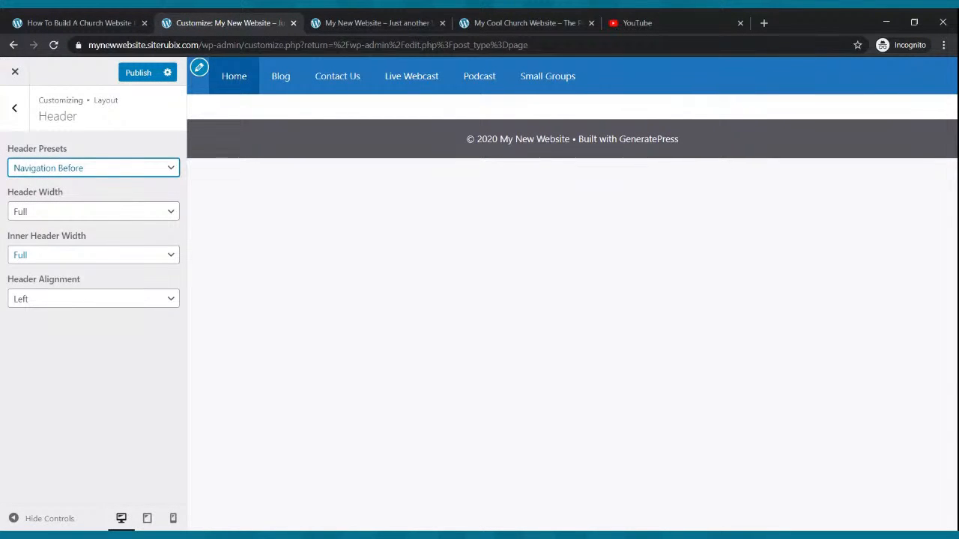
# Keep both header widths at Full, set the header alignment to Center, publish the changes, and switch to the live site.
pyautogui.click(48, 212)
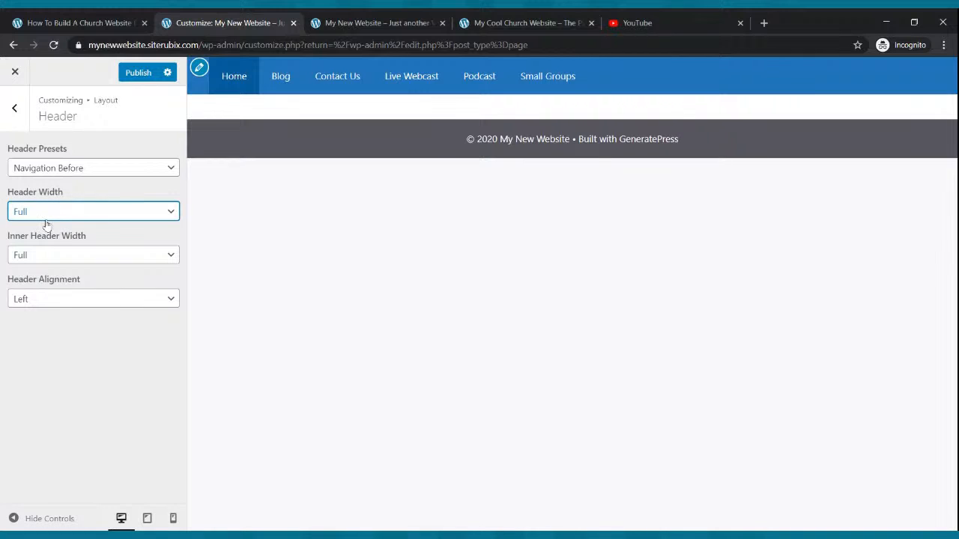
pyautogui.click(45, 255)
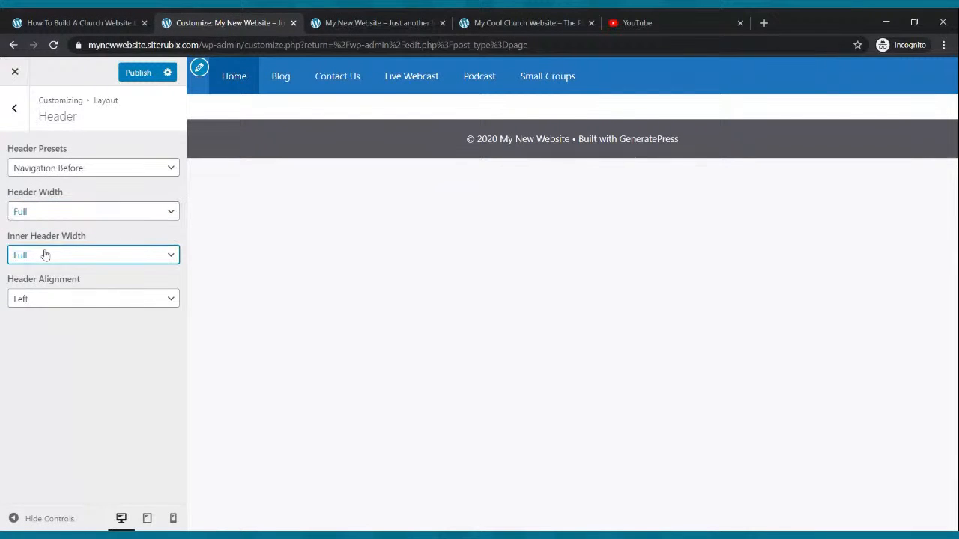
pyautogui.click(47, 299)
pyautogui.click(48, 315)
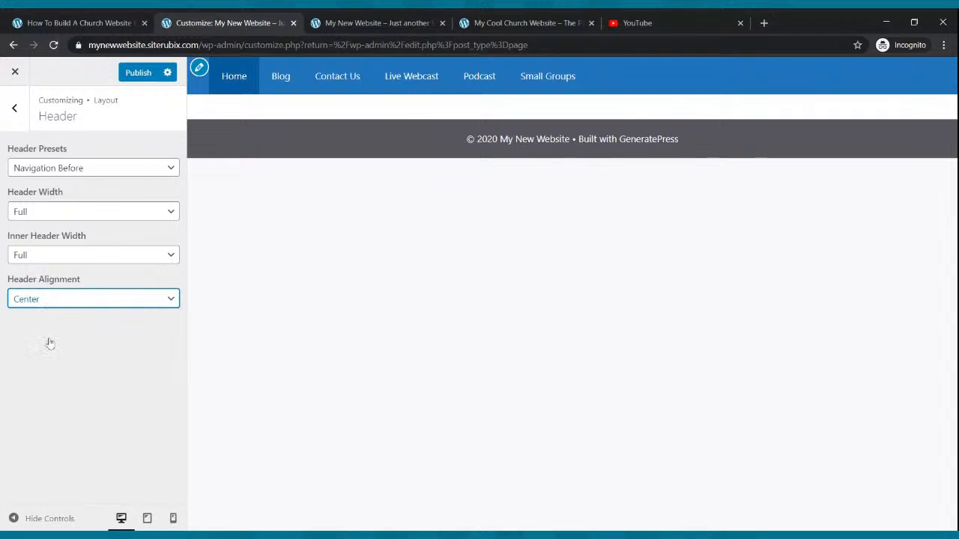
pyautogui.click(127, 73)
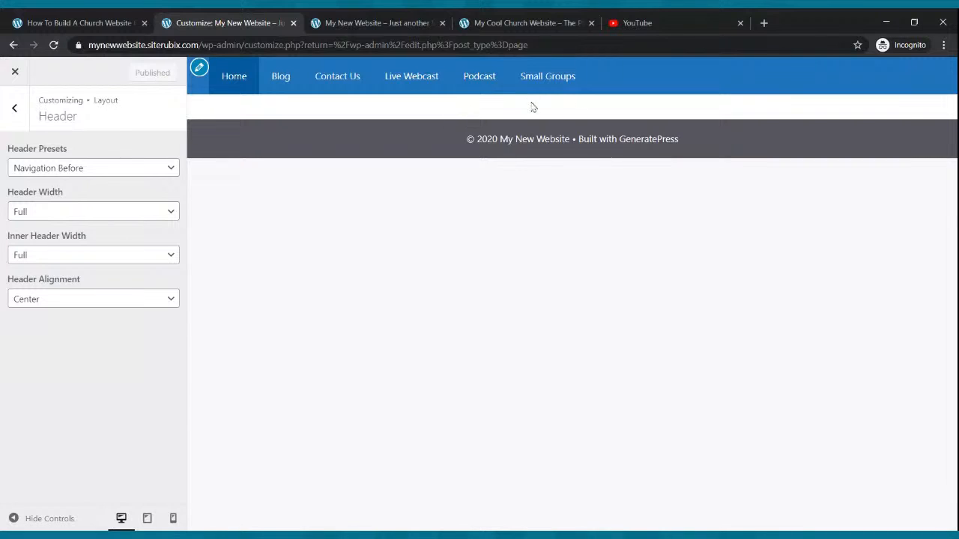
pyautogui.click(383, 18)
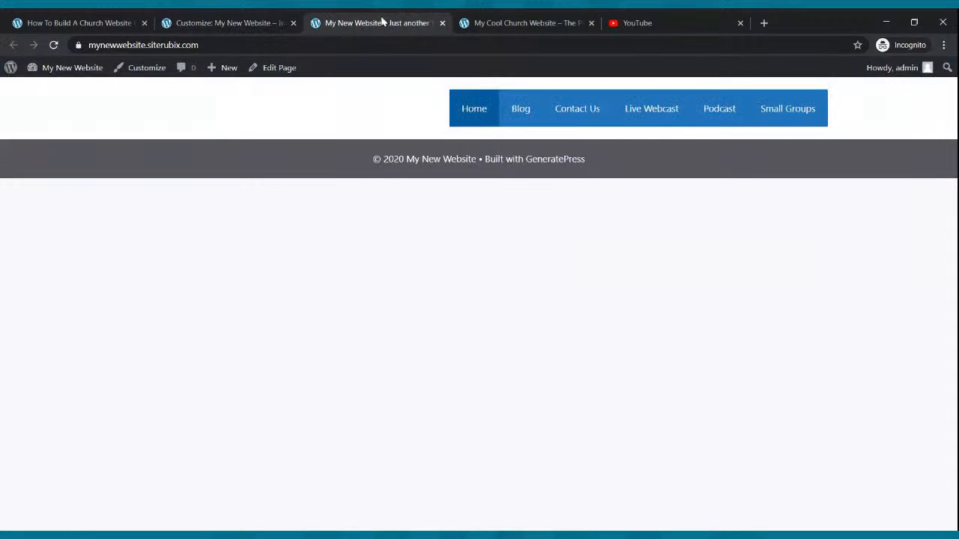
# Reload the live site and compare its header and navigation with the Cool Church example site.
pyautogui.click(60, 46)
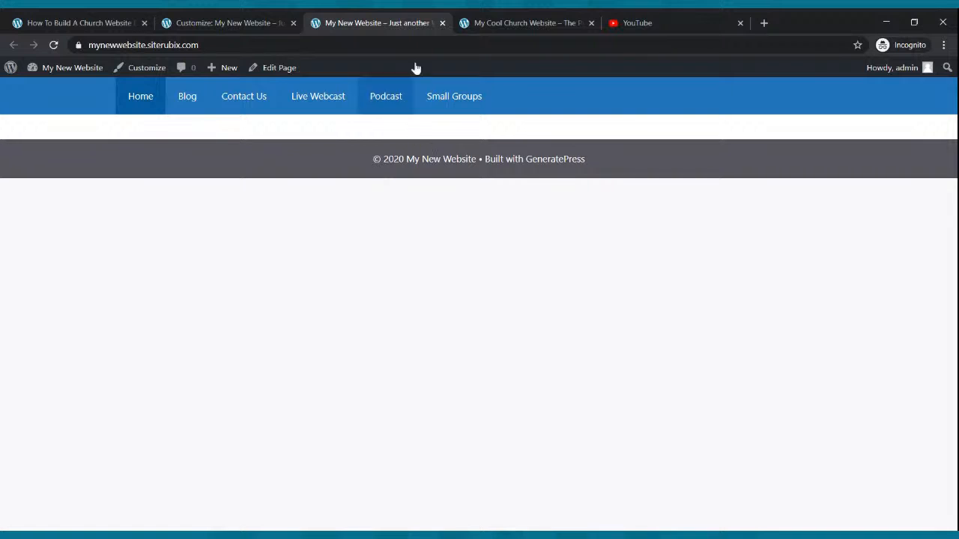
pyautogui.click(479, 23)
pyautogui.click(412, 19)
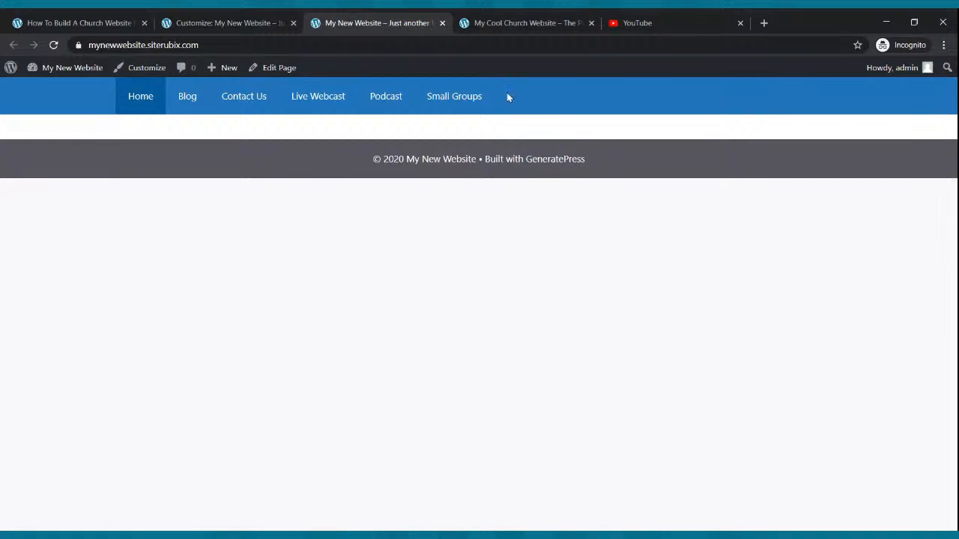
pyautogui.click(527, 21)
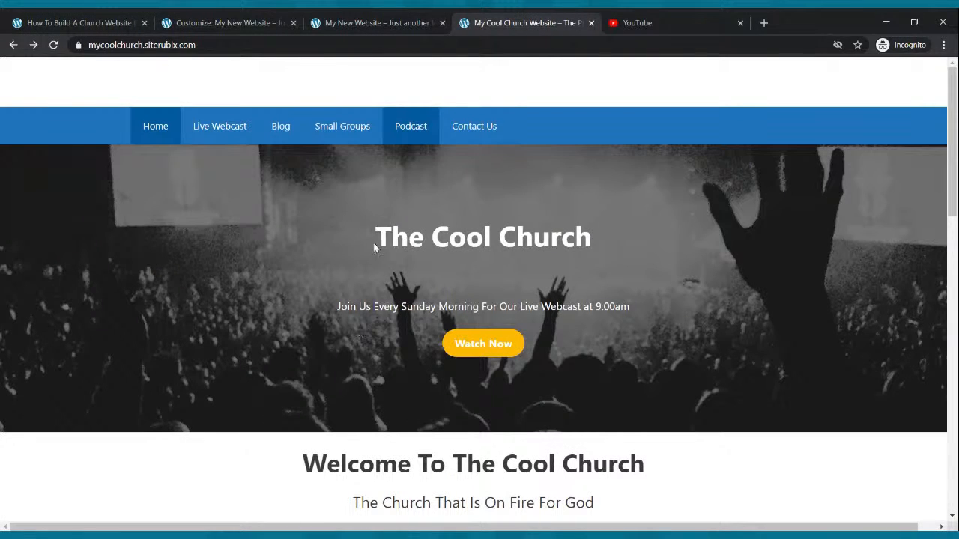
# Leave the customizer for the Pages list, and review the live site against the Cool Church homepage banner.
pyautogui.click(250, 21)
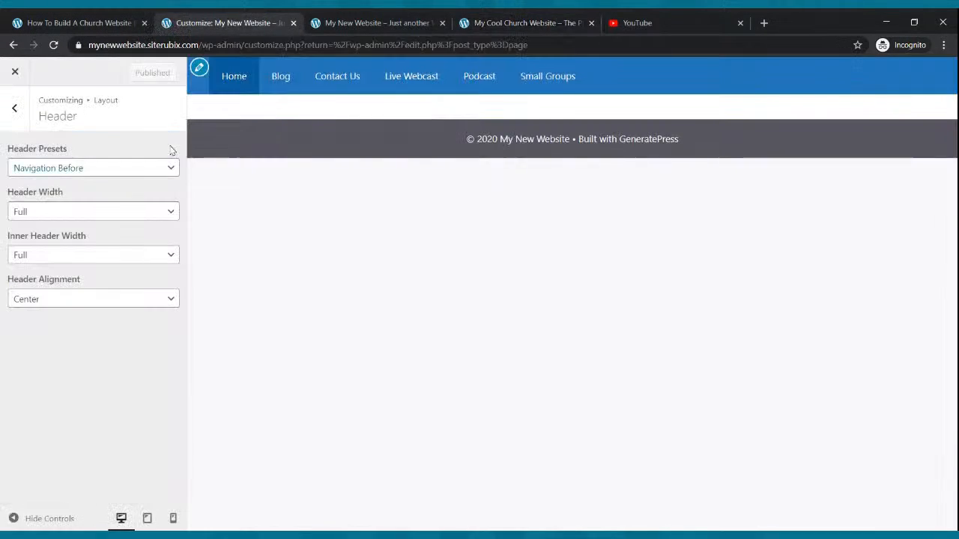
pyautogui.click(13, 46)
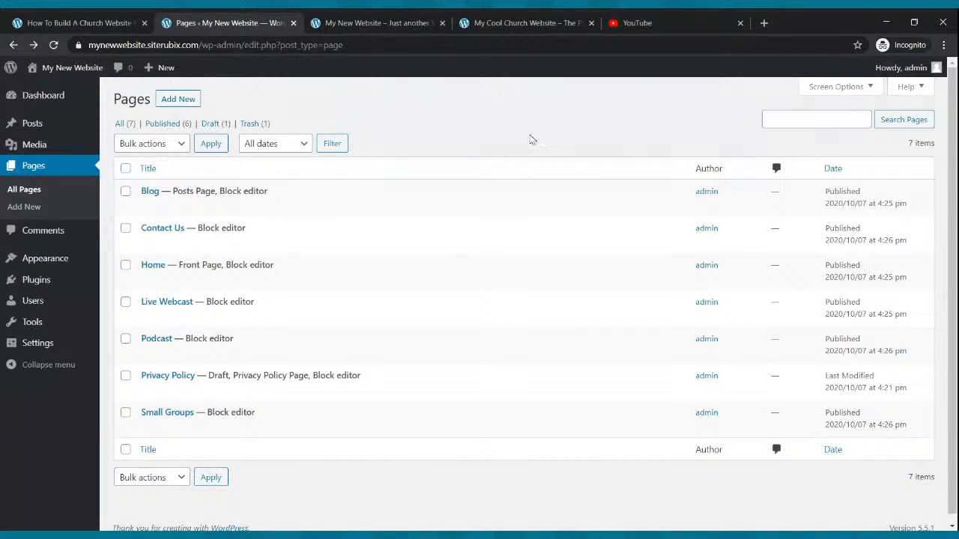
pyautogui.click(400, 22)
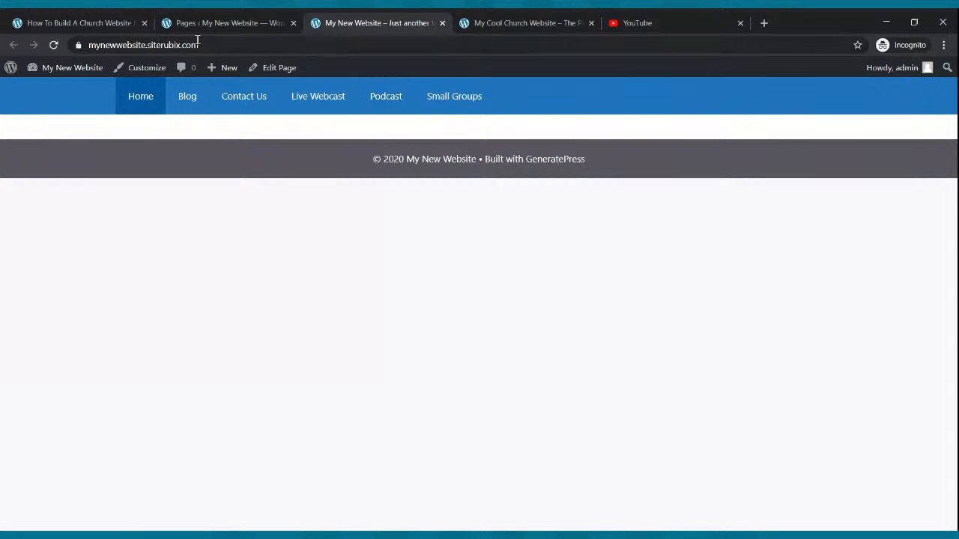
pyautogui.click(178, 24)
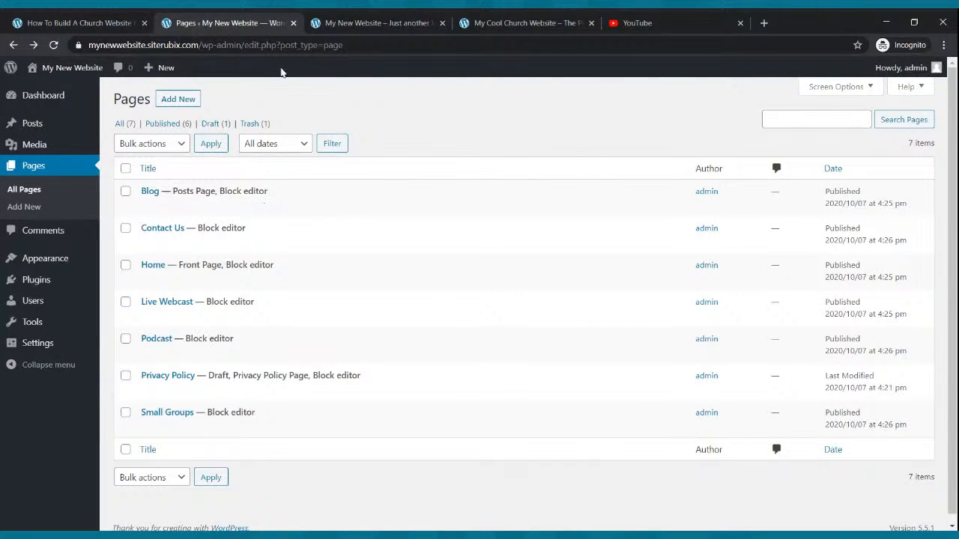
pyautogui.click(348, 23)
pyautogui.click(534, 18)
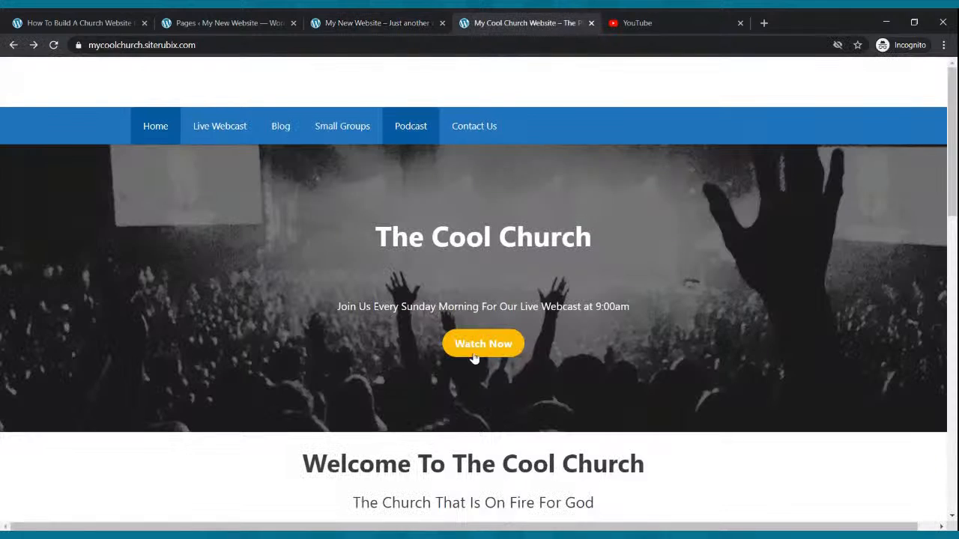
# Return to the Pages list and open the Home page in the block editor.
pyautogui.click(303, 18)
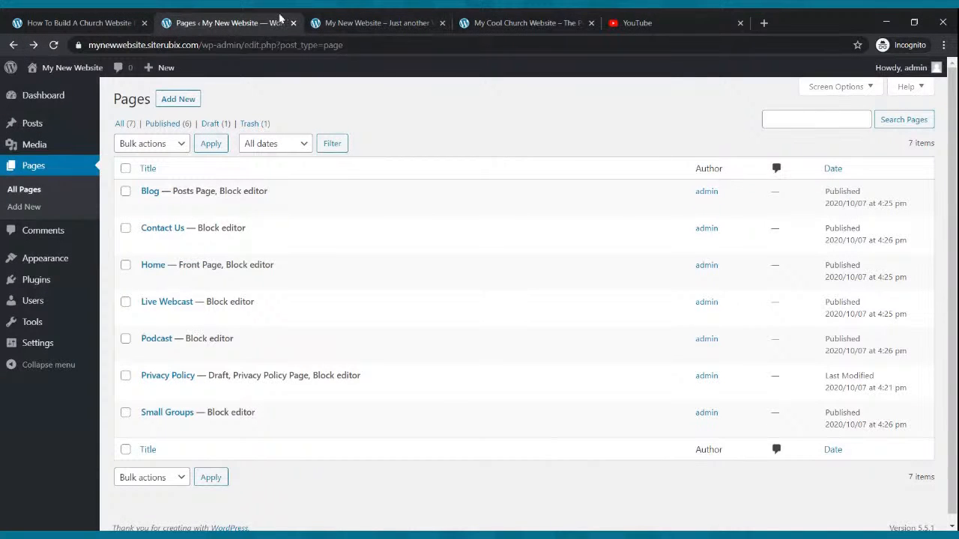
pyautogui.click(50, 167)
pyautogui.moveTo(182, 266)
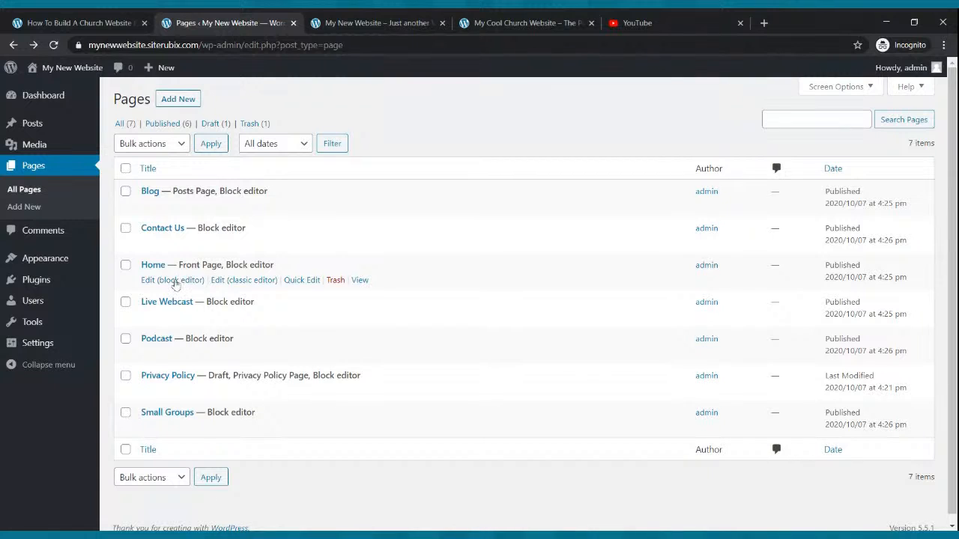
pyautogui.click(173, 282)
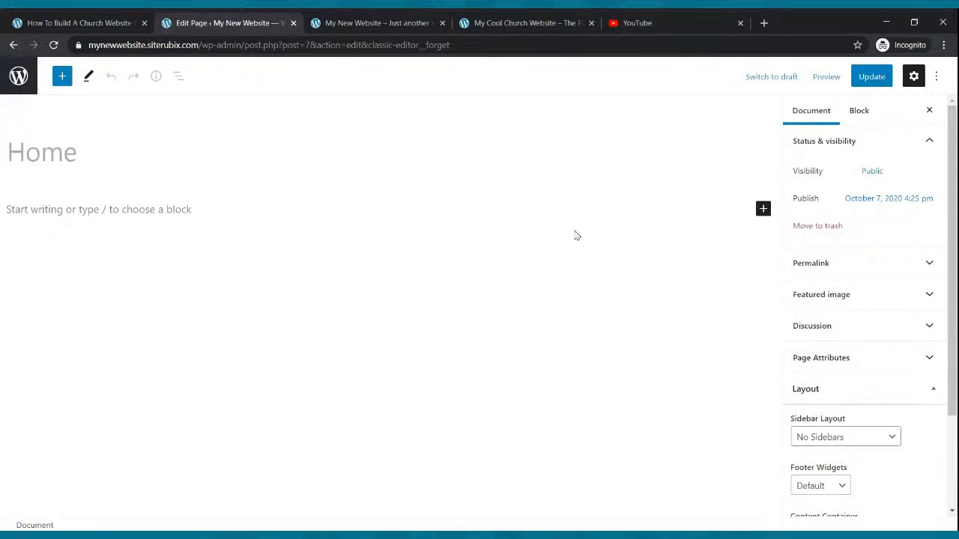
# Search the block library for "cover" and insert a Cover block into the Home page.
pyautogui.click(62, 78)
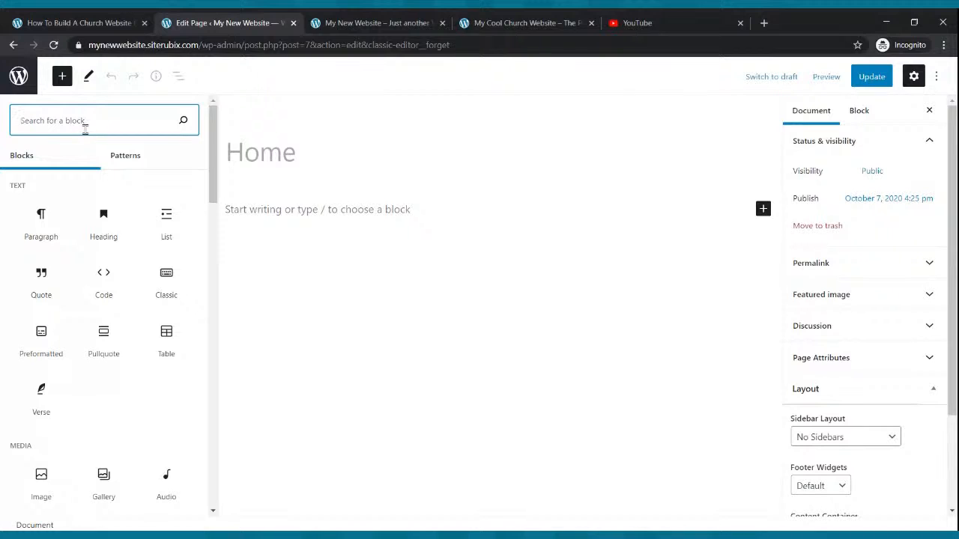
pyautogui.write('con')
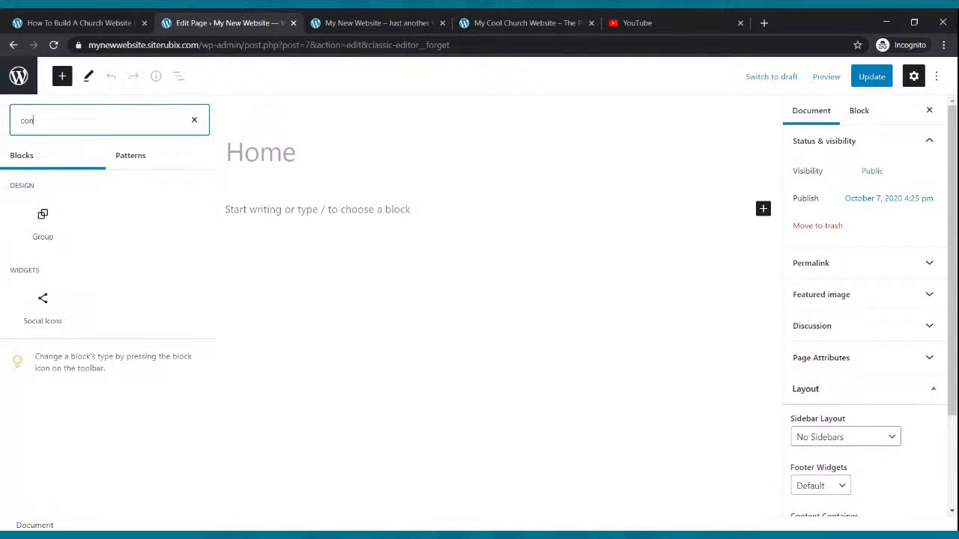
pyautogui.press('BackSpace')
pyautogui.write('v')
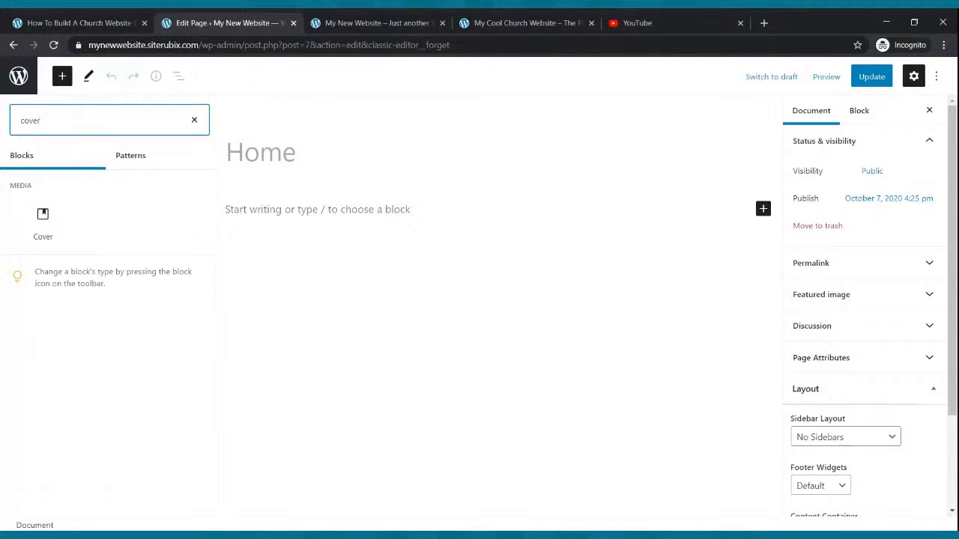
pyautogui.write('er')
pyautogui.moveTo(33, 218)
pyautogui.click(32, 218)
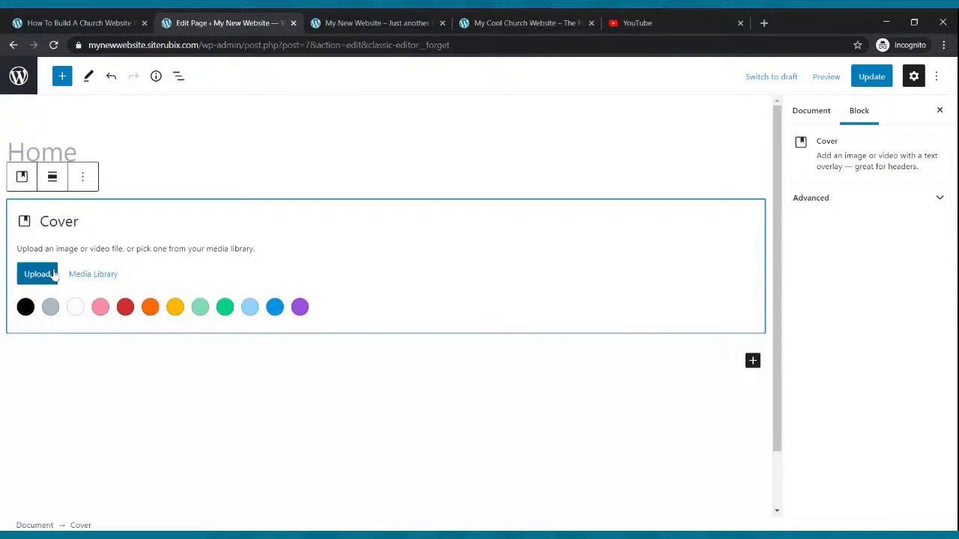
# Start uploading a media file from the computer for the Cover block.
pyautogui.click(49, 276)
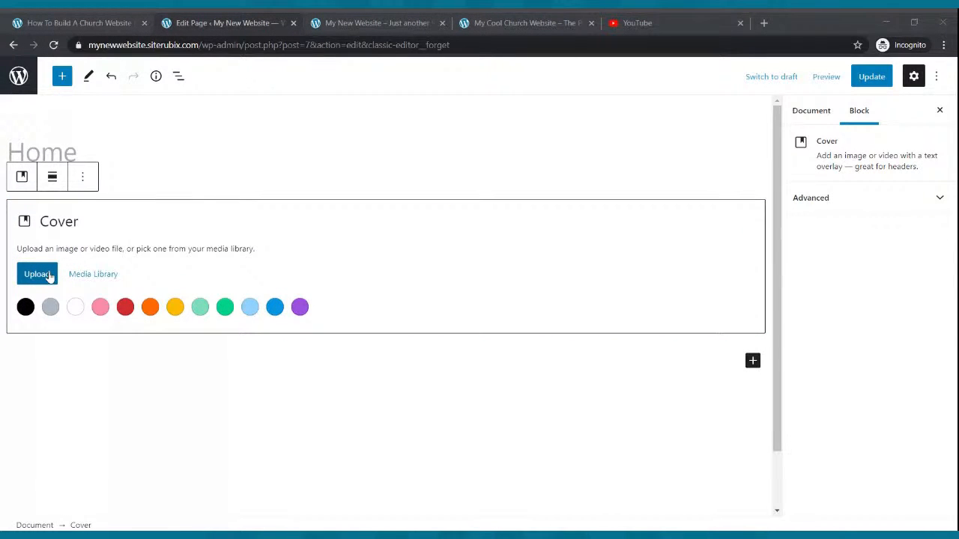
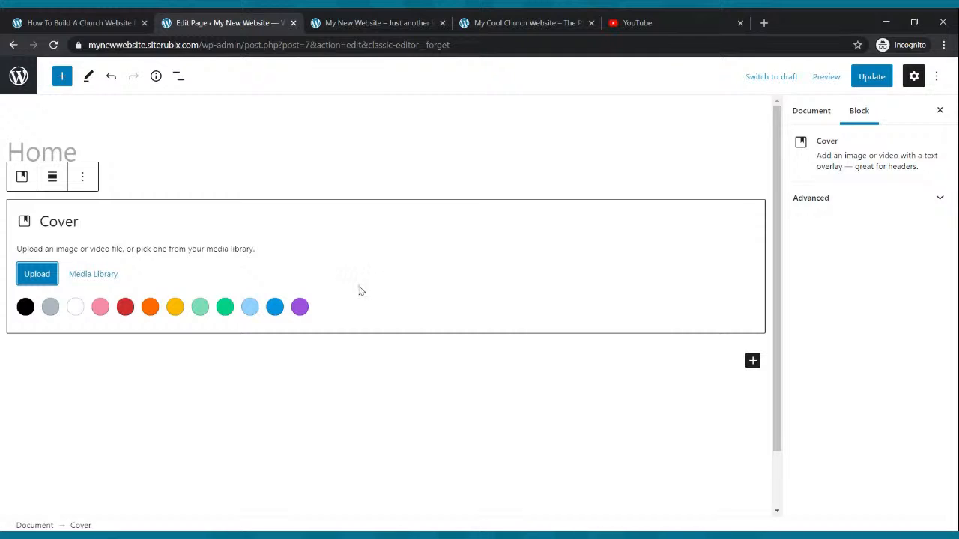
# Save the Home page with its Cover block and reload the live site to check the banner.
pyautogui.click(872, 76)
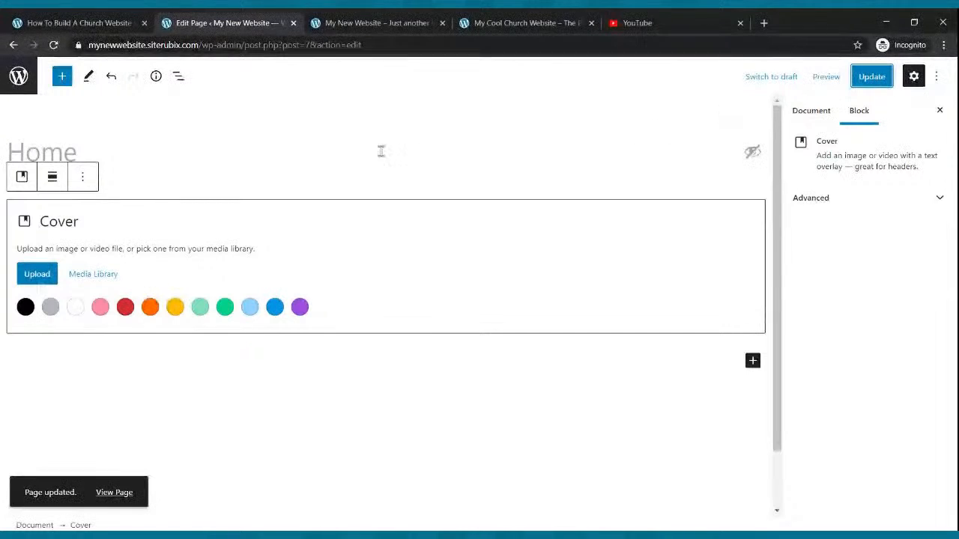
pyautogui.click(869, 78)
pyautogui.click(390, 23)
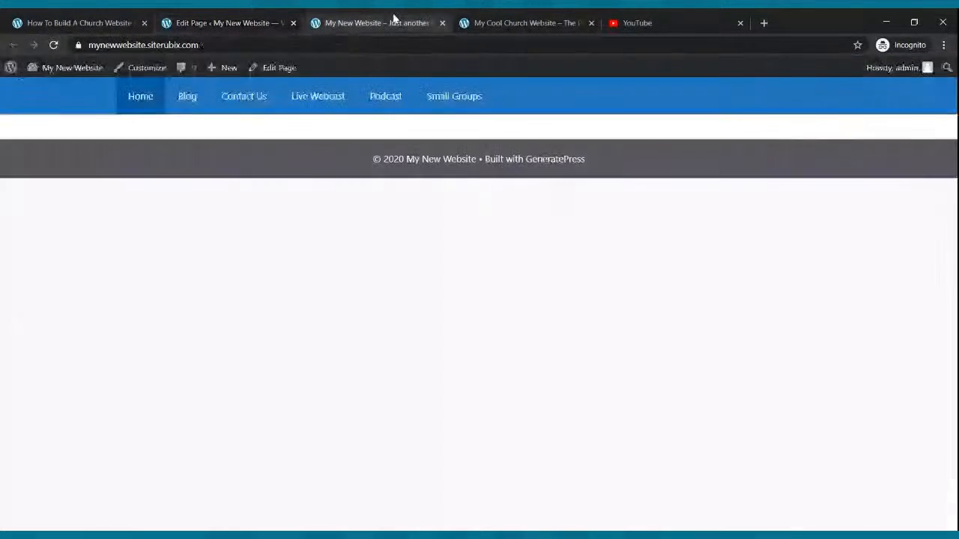
pyautogui.press('F5')
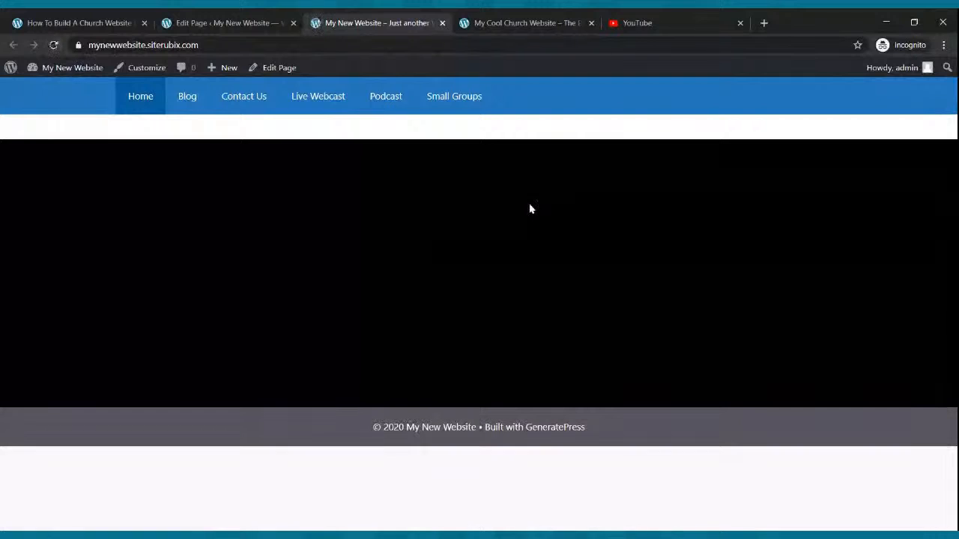
pyautogui.click(53, 47)
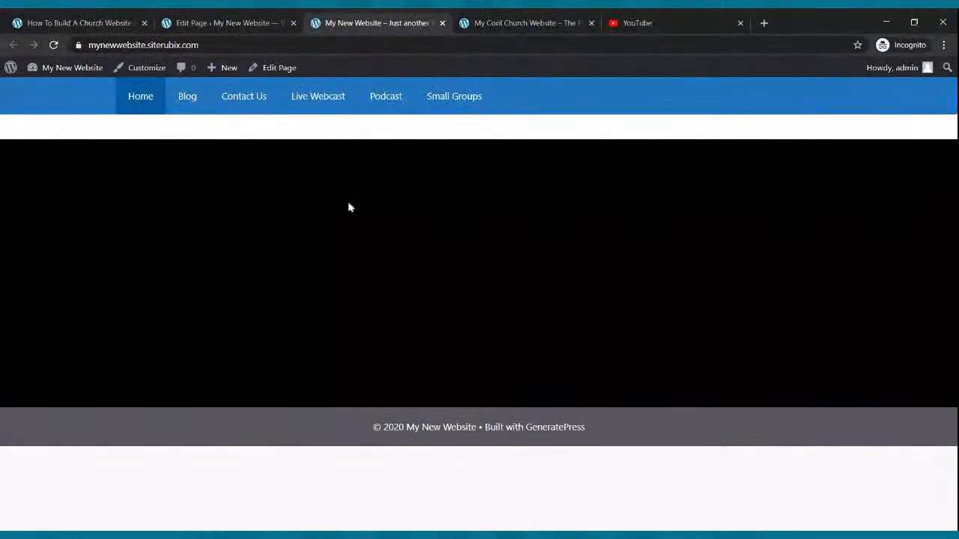
# Compare the cover image in the Home page editor with the reloaded live page.
pyautogui.click(262, 19)
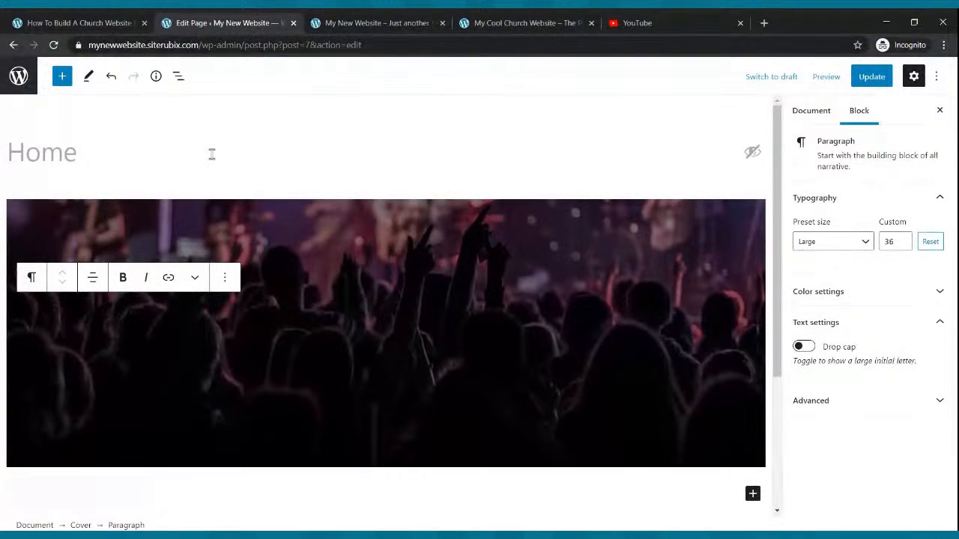
pyautogui.click(379, 22)
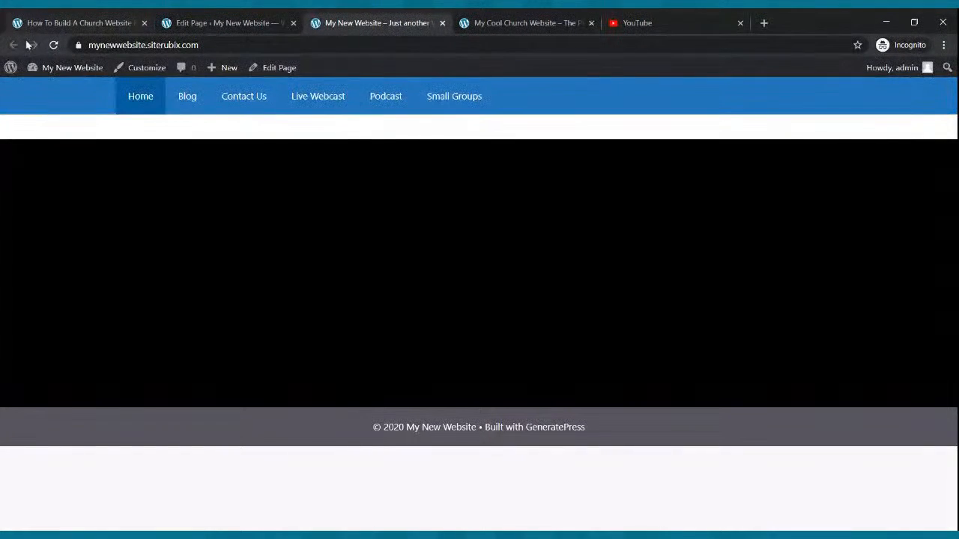
pyautogui.click(54, 46)
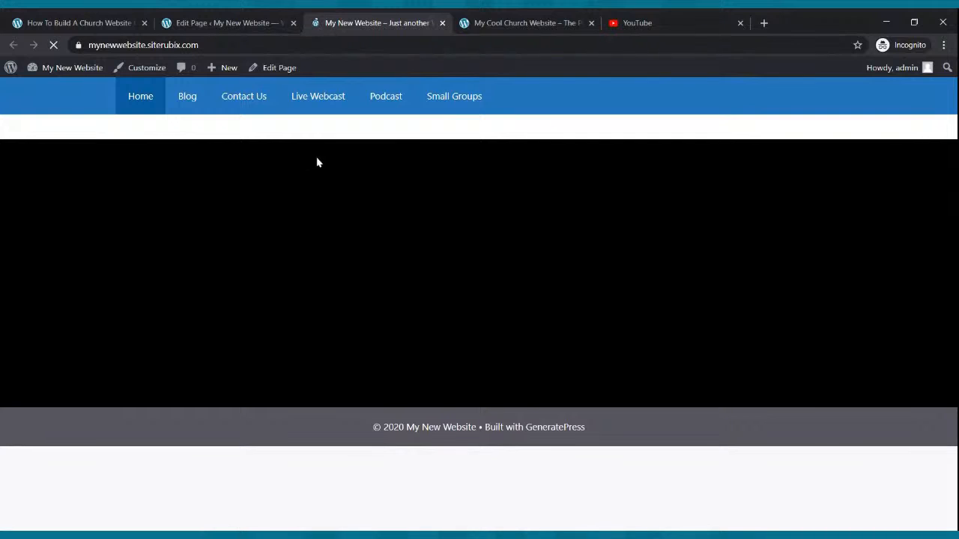
pyautogui.click(209, 27)
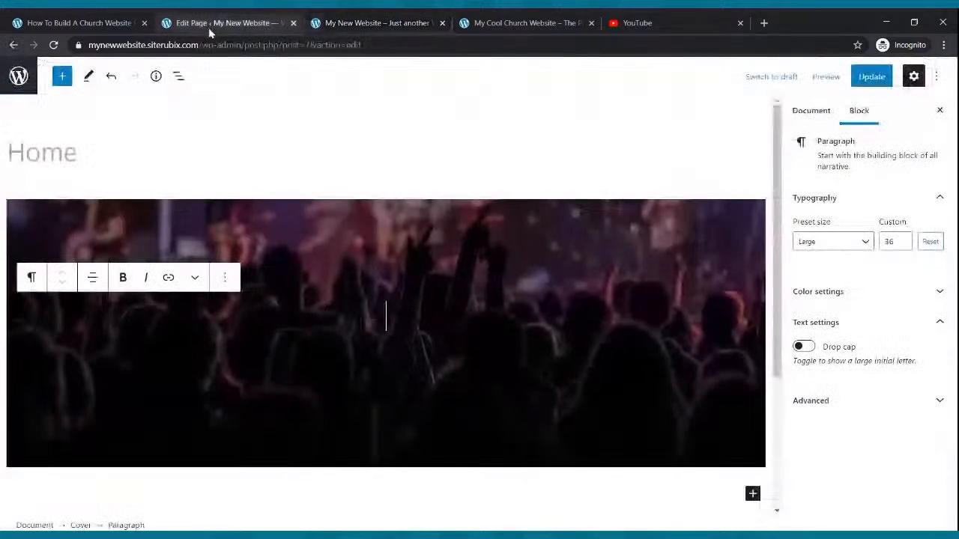
# Replace the Cover block's image with an uploaded photo of a concert stage lit by spotlights.
pyautogui.click(224, 278)
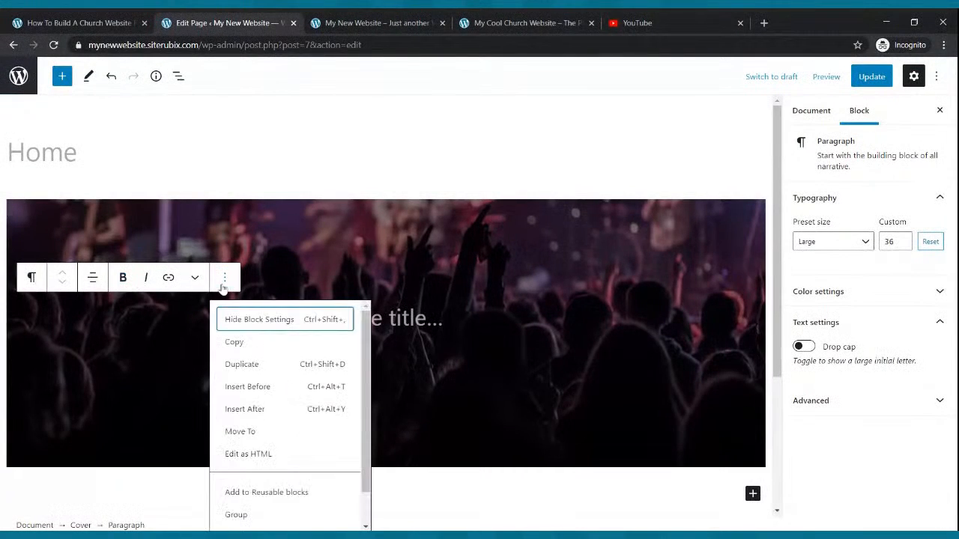
pyautogui.click(206, 241)
pyautogui.click(119, 178)
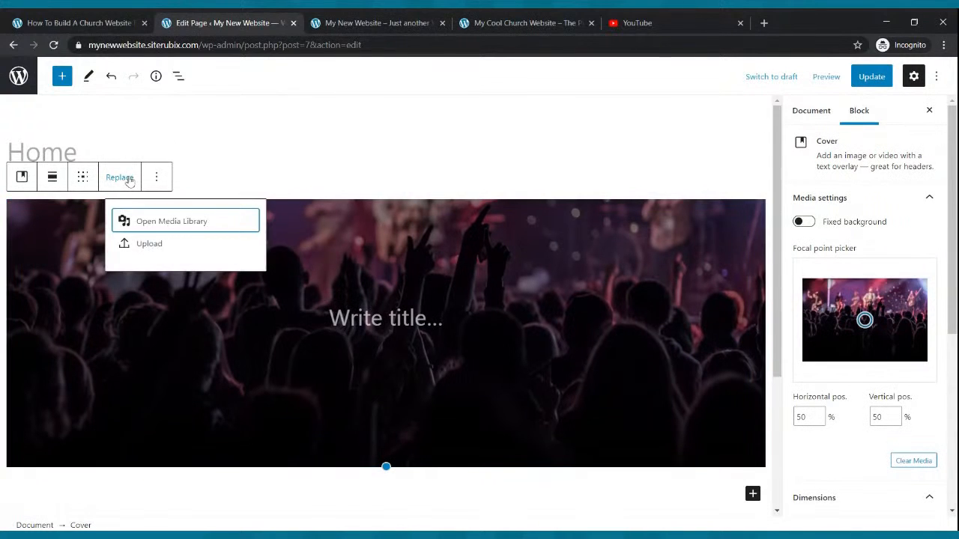
pyautogui.click(138, 252)
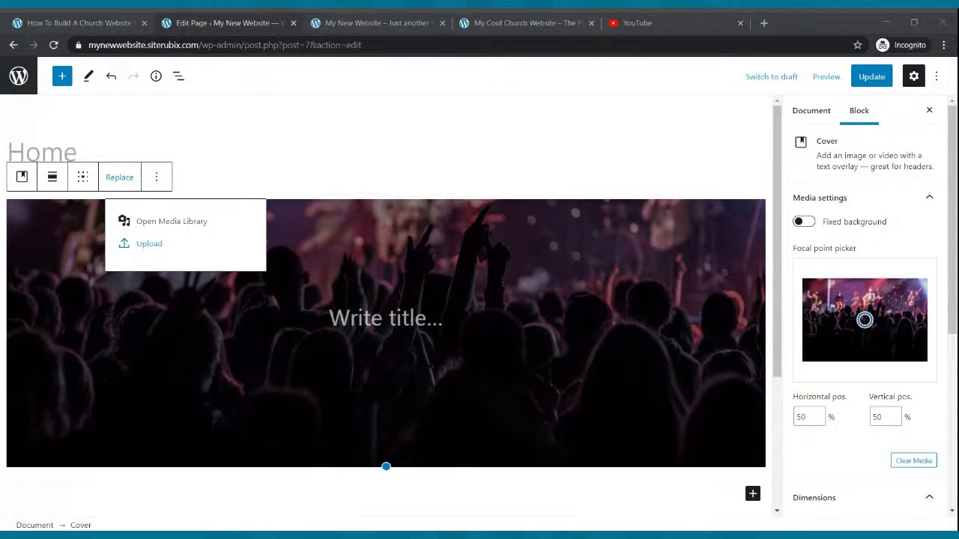
pyautogui.press('Escape')
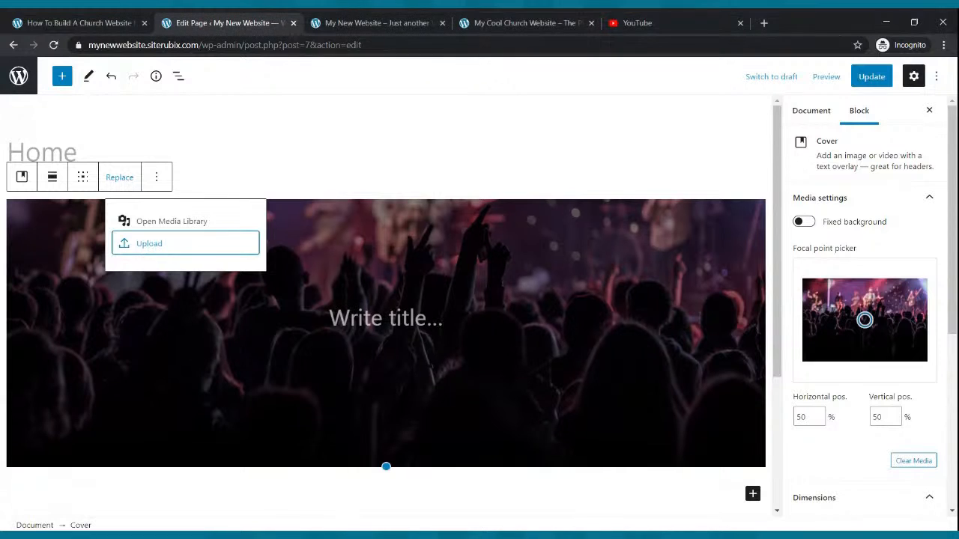
pyautogui.click(142, 252)
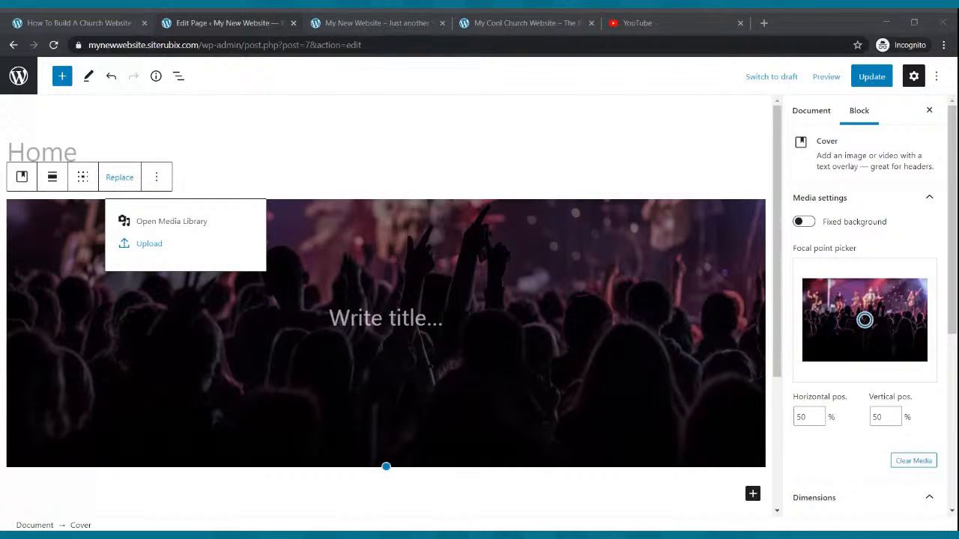
pyautogui.click(450, 247)
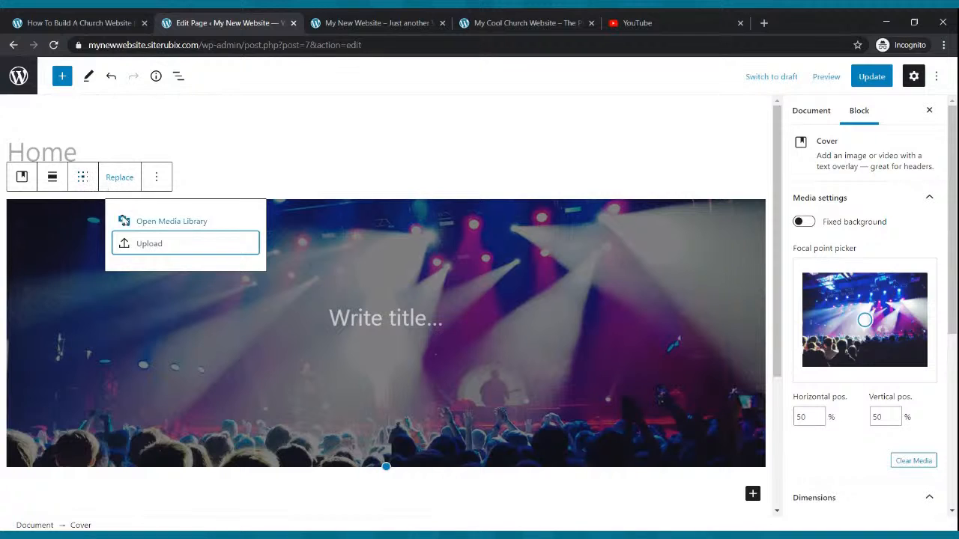
# Update the Home page with the spotlit stage image and reload the live site to view it.
pyautogui.click(139, 246)
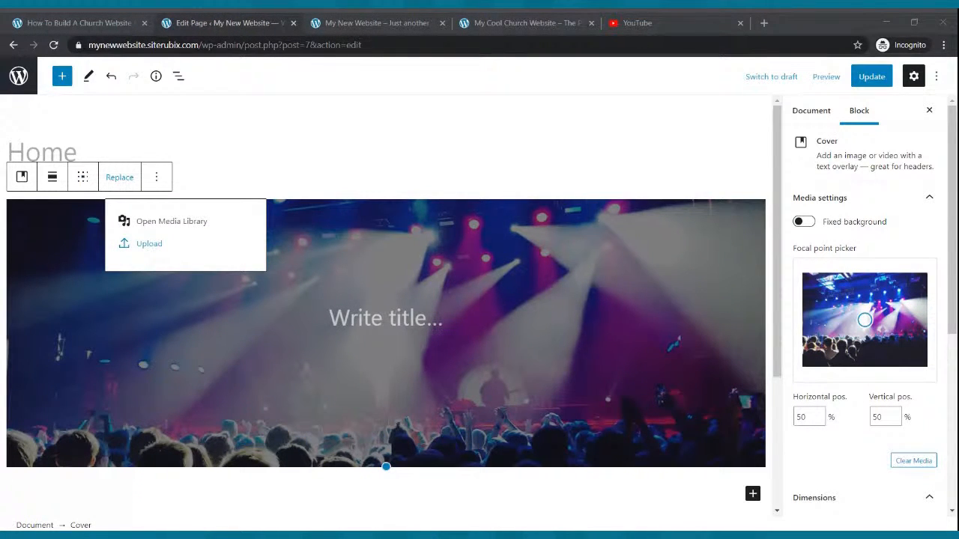
pyautogui.press('Escape')
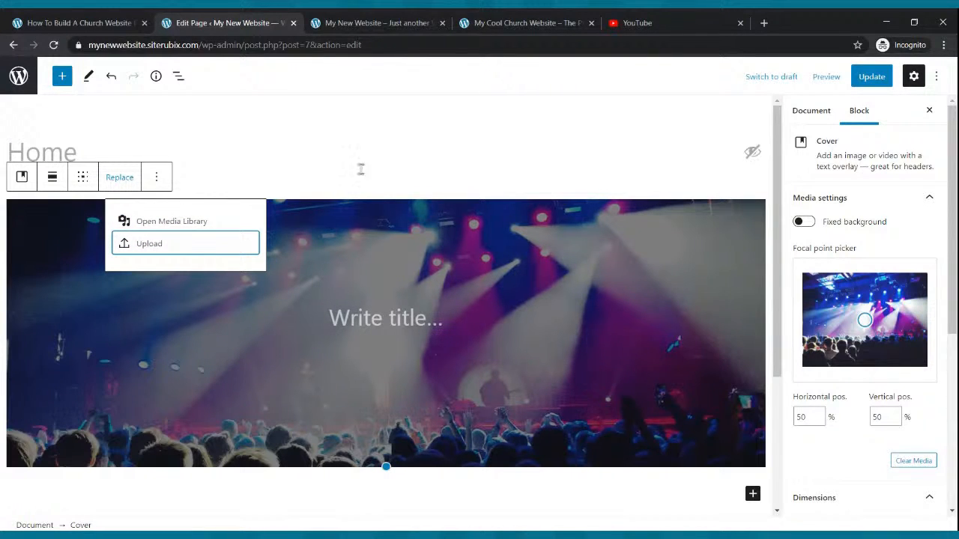
pyautogui.click(871, 76)
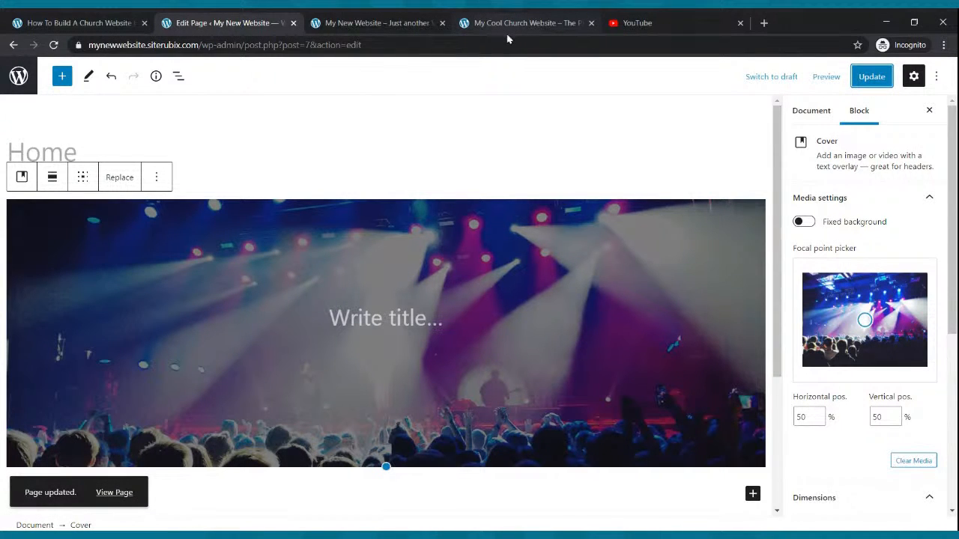
pyautogui.click(424, 23)
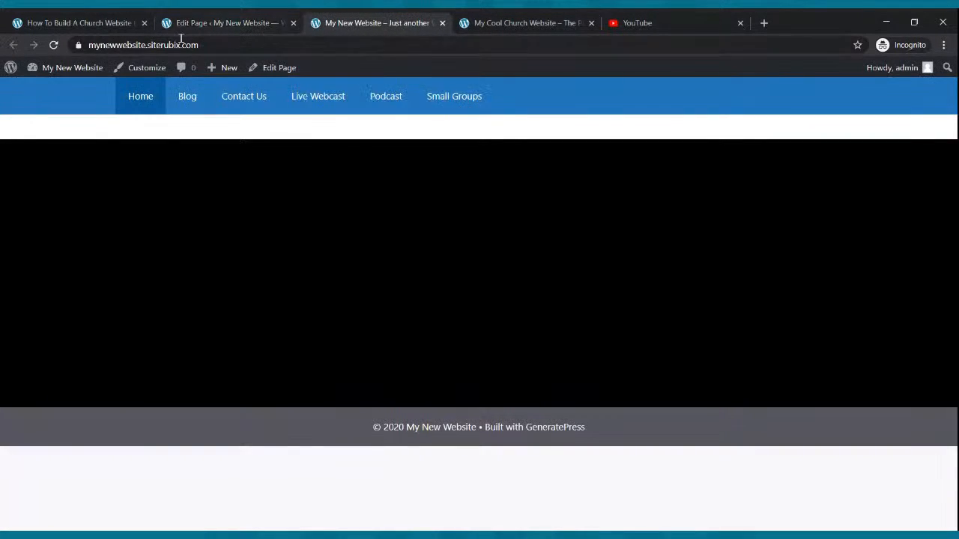
pyautogui.click(54, 45)
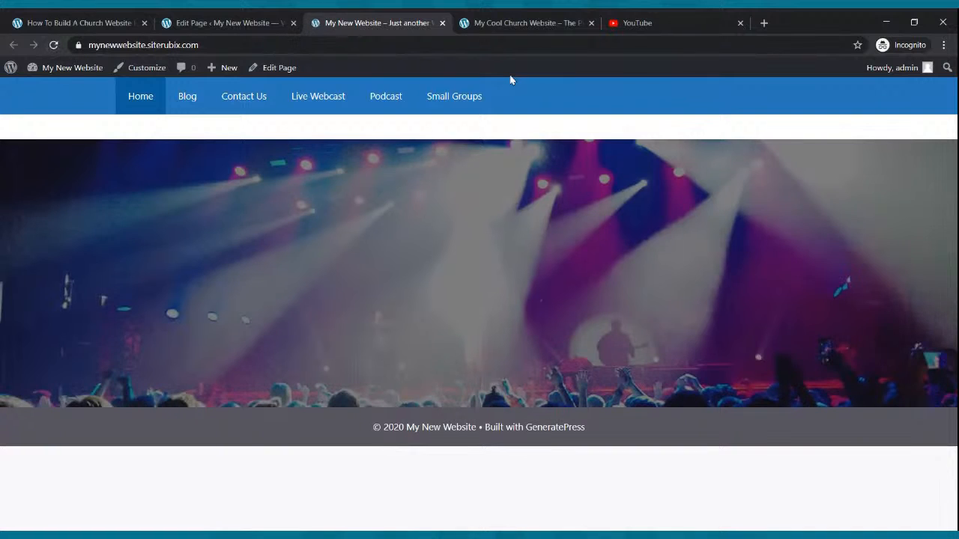
# Reload the Home page editor, select the Cover block, and review the Cool Church banner's title, tagline and button.
pyautogui.click(261, 20)
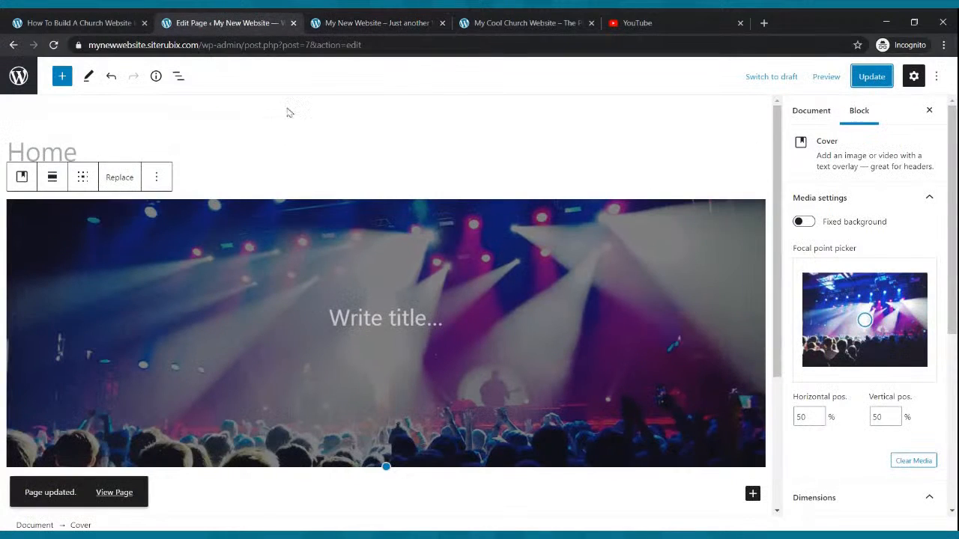
pyautogui.click(53, 45)
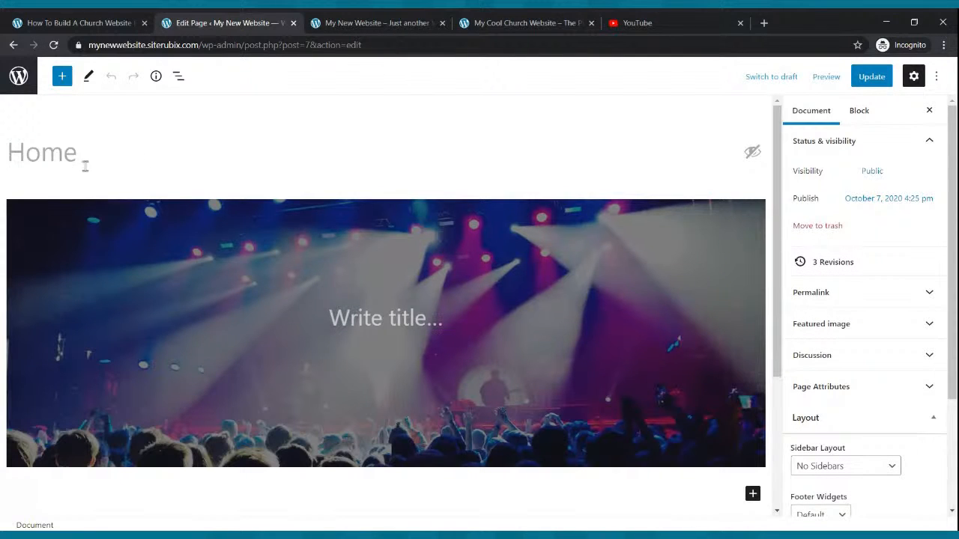
pyautogui.click(182, 239)
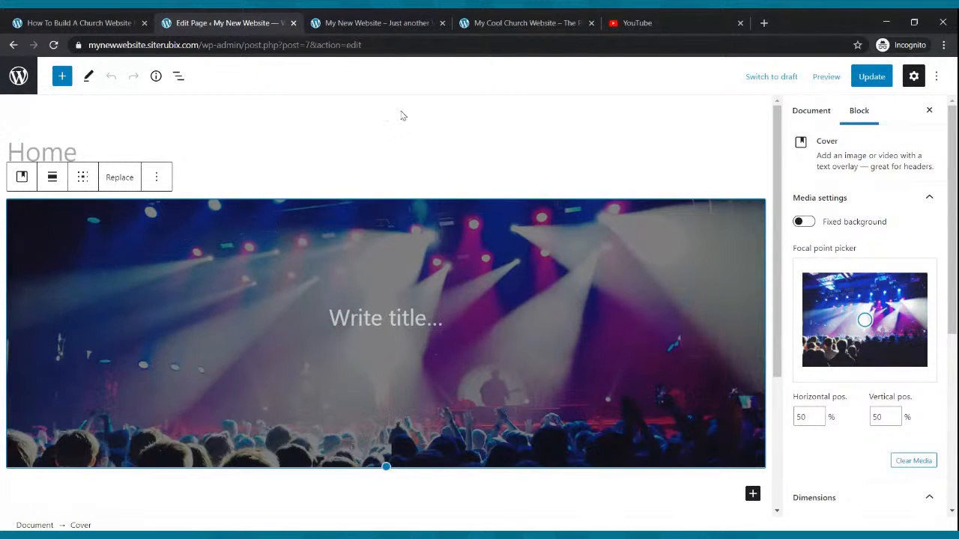
pyautogui.click(503, 23)
pyautogui.moveTo(504, 166); pyautogui.dragTo(590, 340)
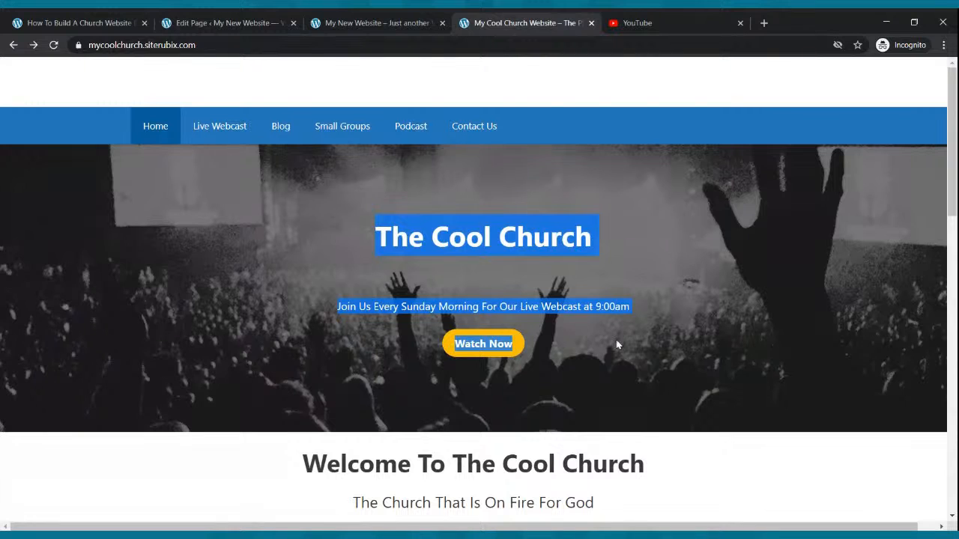
pyautogui.click(616, 342)
pyautogui.click(240, 22)
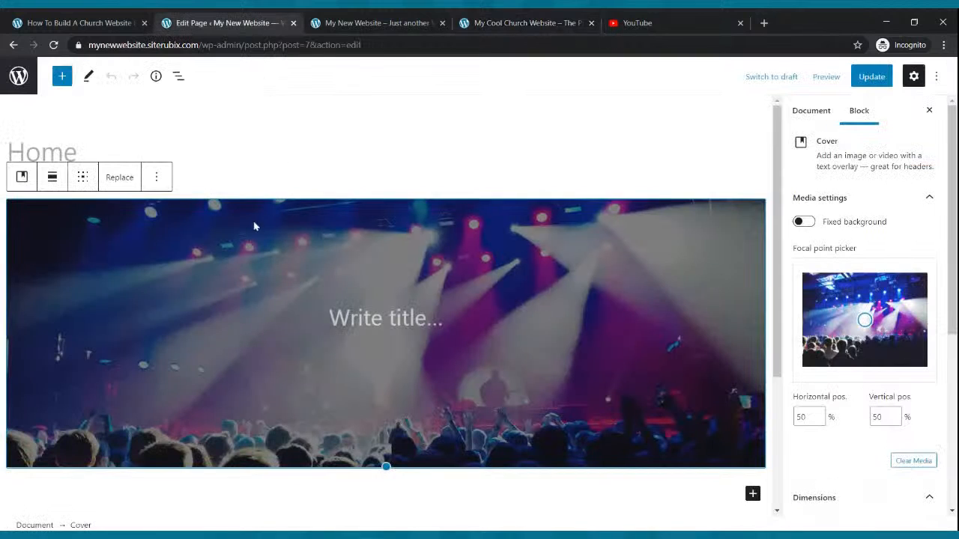
pyautogui.click(120, 177)
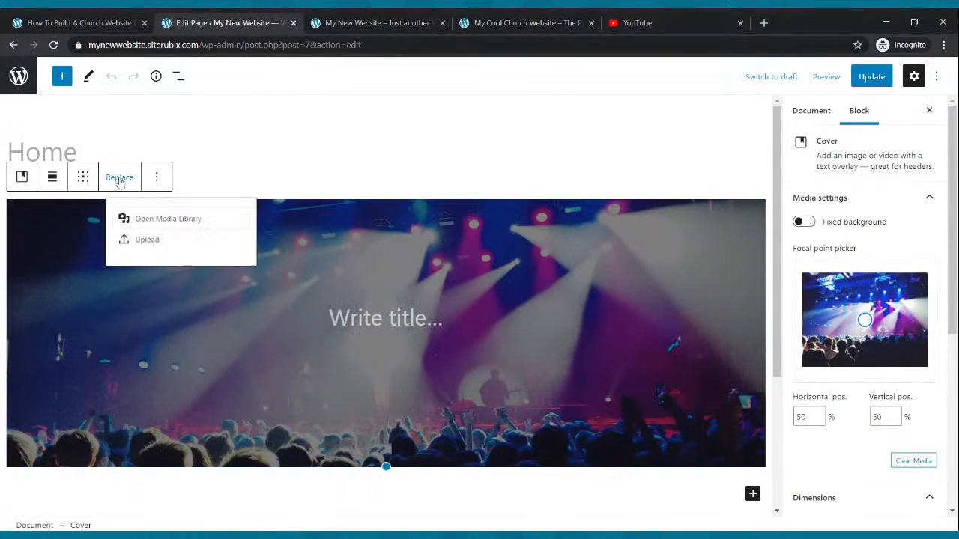
pyautogui.click(161, 247)
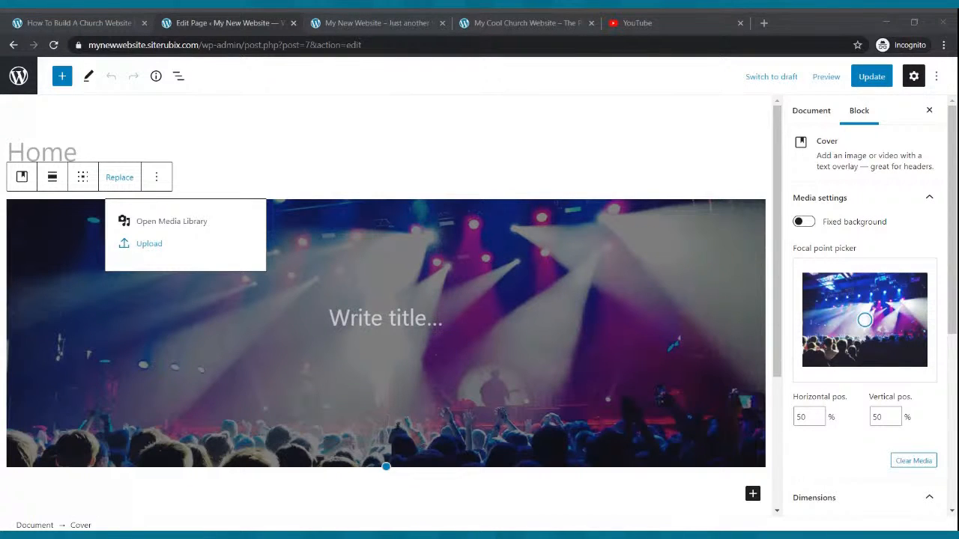
pyautogui.press('Escape')
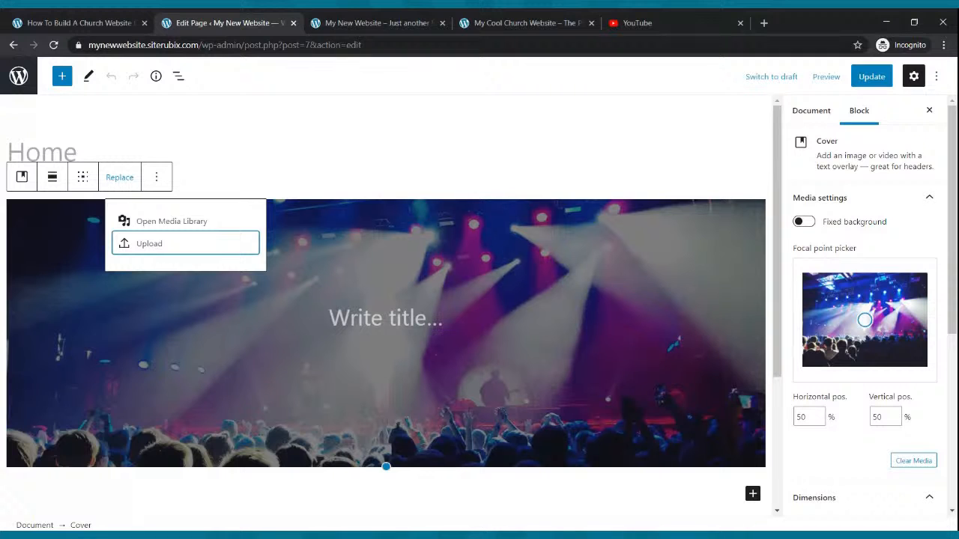
# Update the Home page again and recheck its banner on the reloaded live site.
pyautogui.click(867, 81)
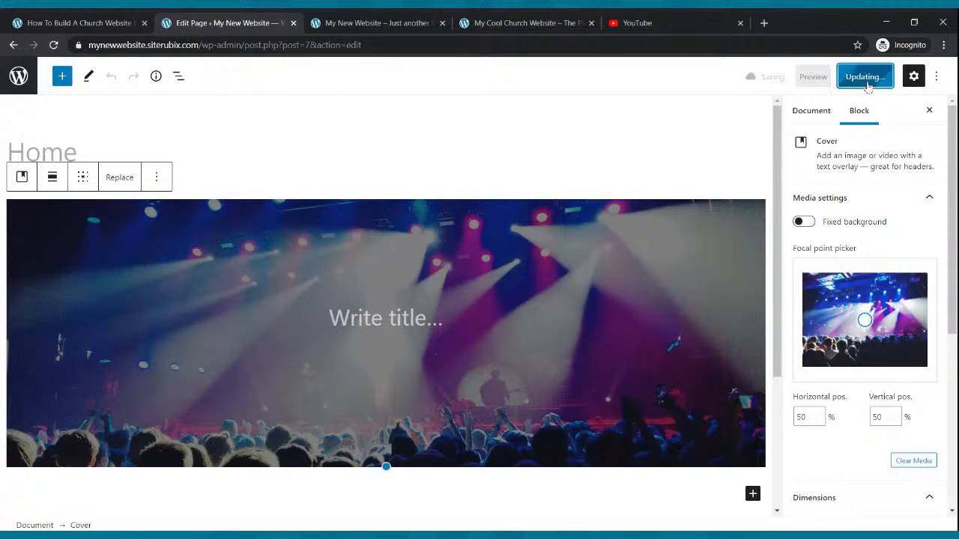
pyautogui.click(364, 17)
pyautogui.click(53, 45)
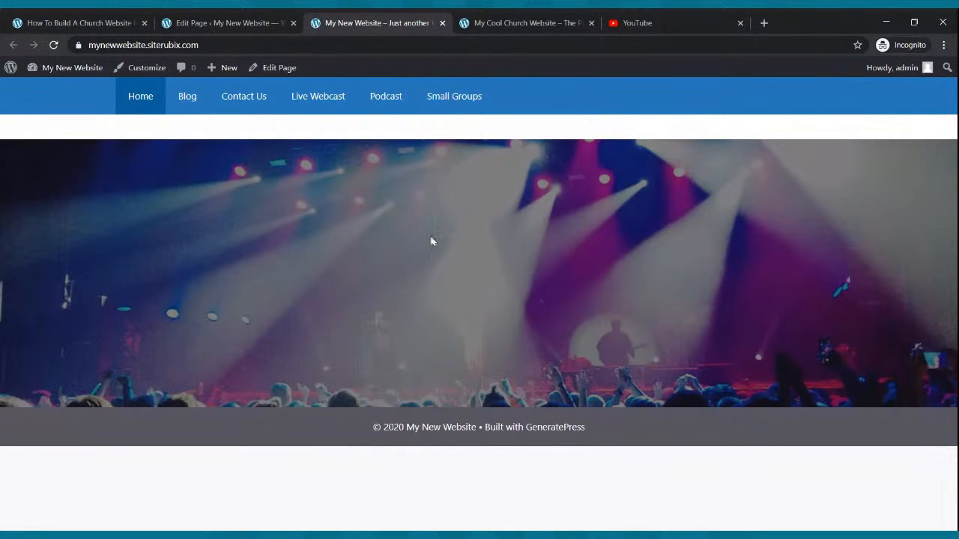
# Remove the Cover block from the Home page.
pyautogui.click(233, 22)
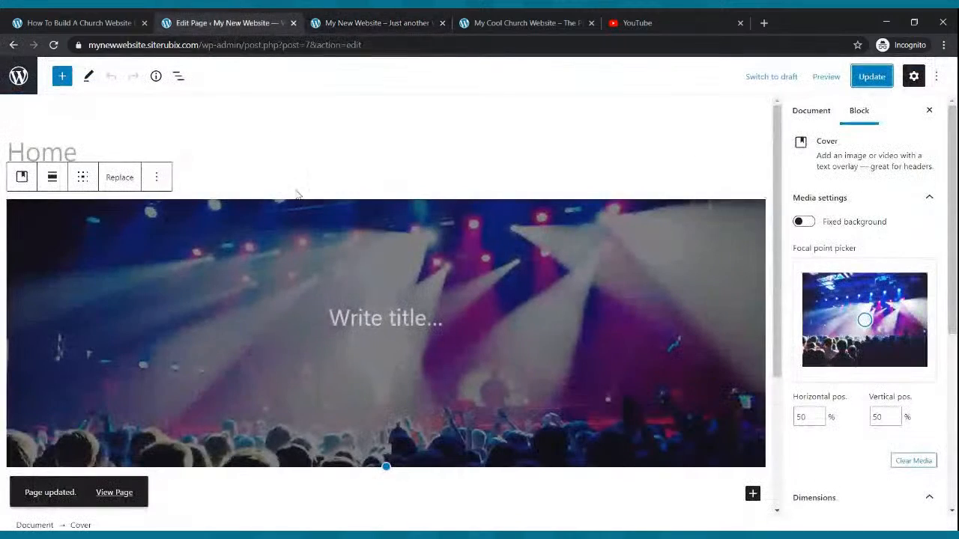
pyautogui.scroll(-2, 364, 250)
pyautogui.scroll(2, 364, 251)
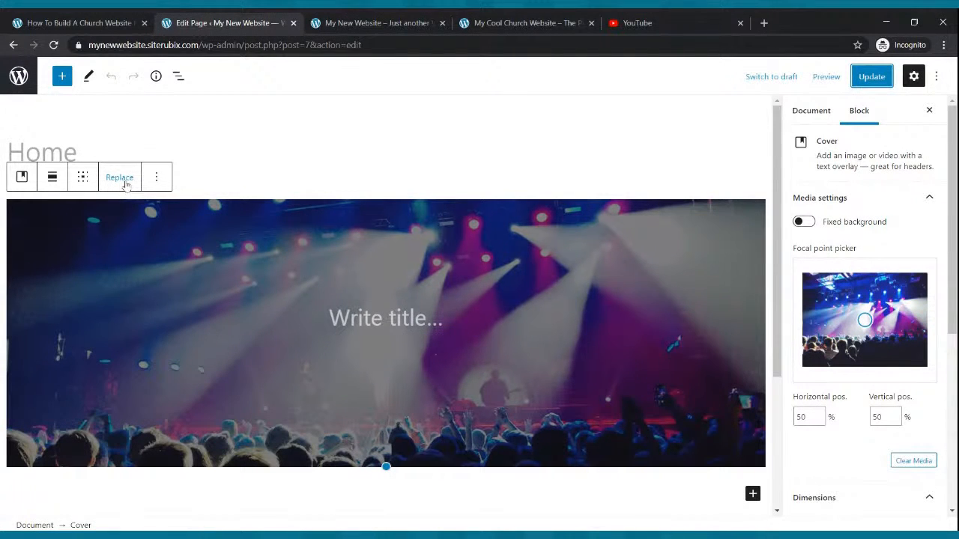
pyautogui.click(155, 177)
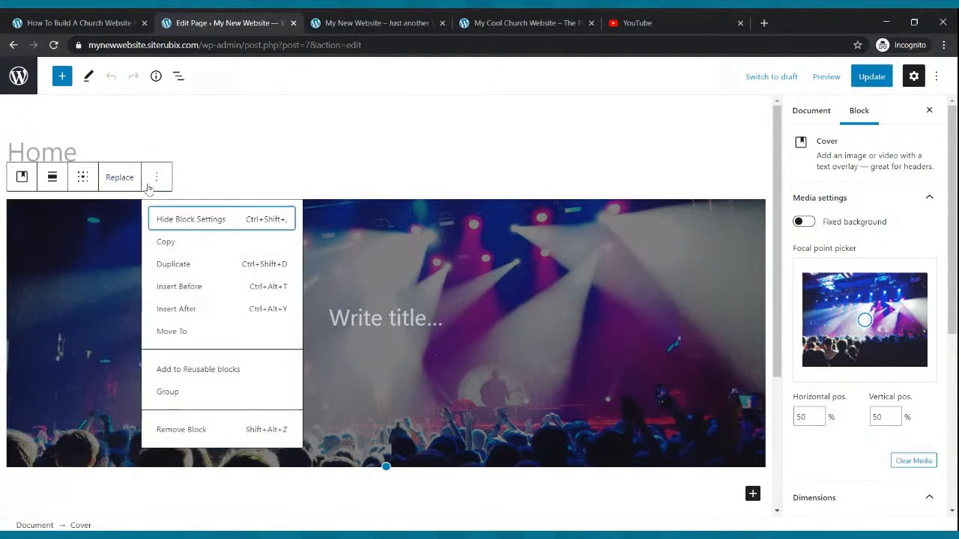
pyautogui.click(188, 430)
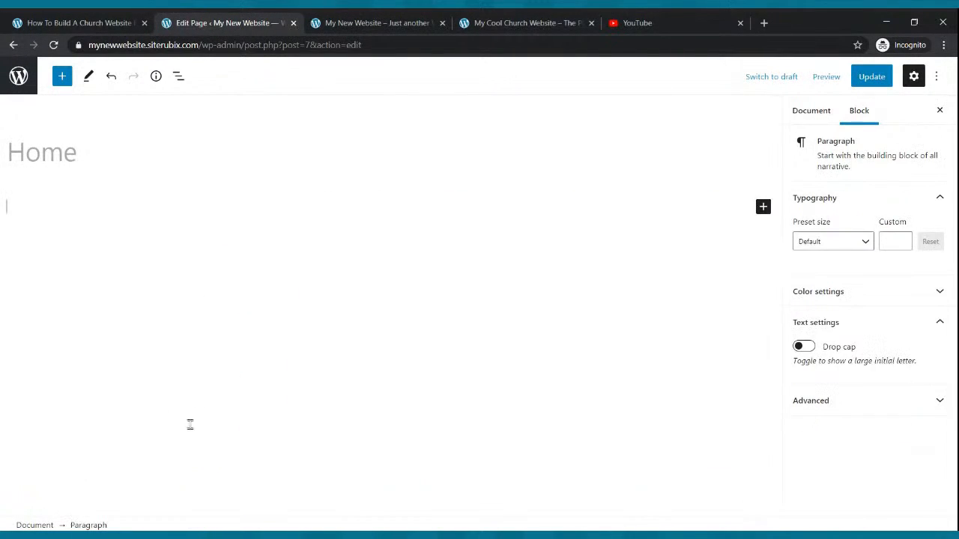
# Search the block library for "cover" and insert a Cover block on the Home page.
pyautogui.click(64, 78)
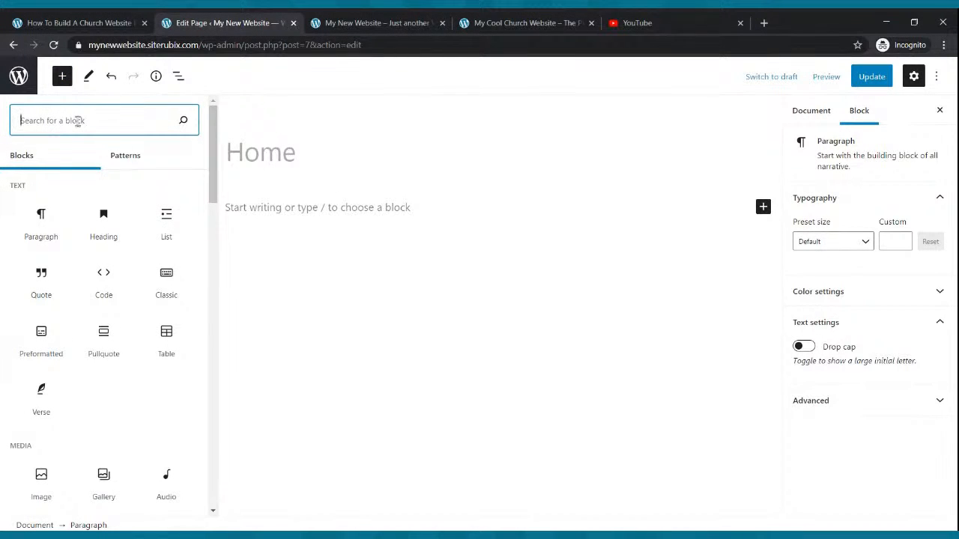
pyautogui.write('con')
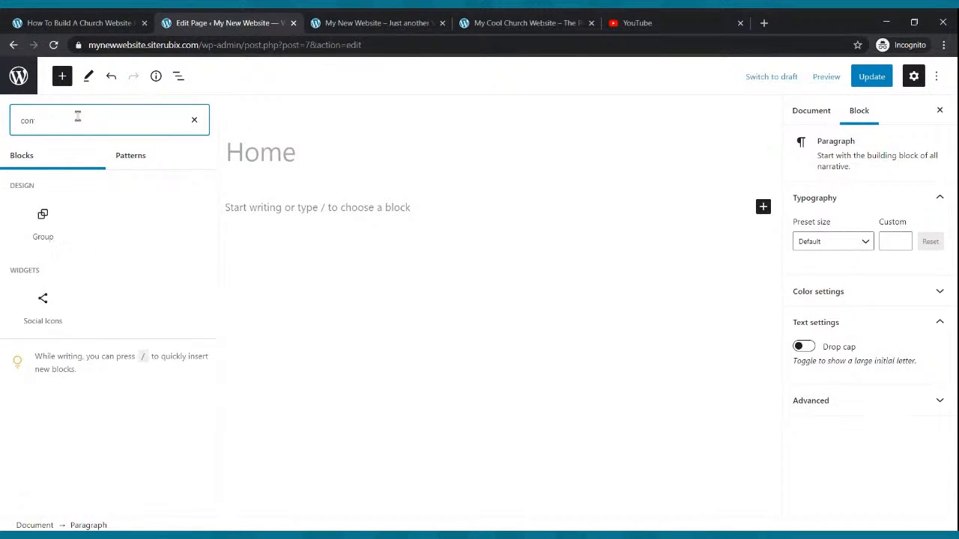
pyautogui.press('BackSpace')
pyautogui.write('ver')
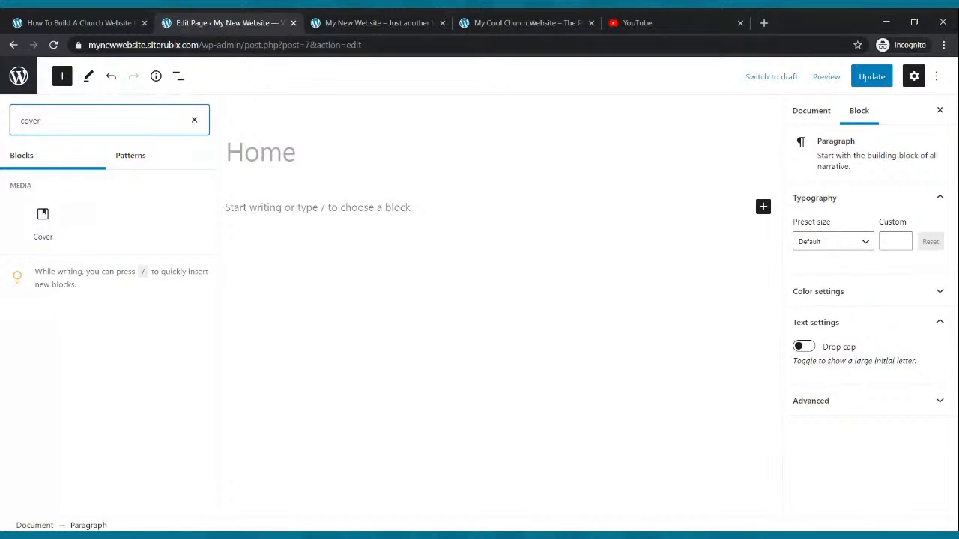
pyautogui.click(41, 223)
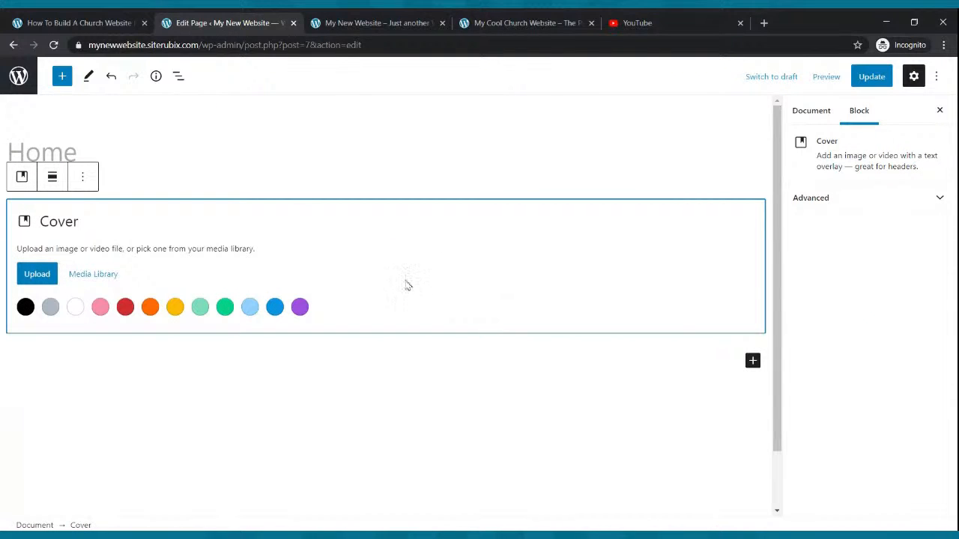
# Upload the "6 Page Website" graphic as the Cover block's background and glance at the Cool Church reference banner.
pyautogui.click(43, 274)
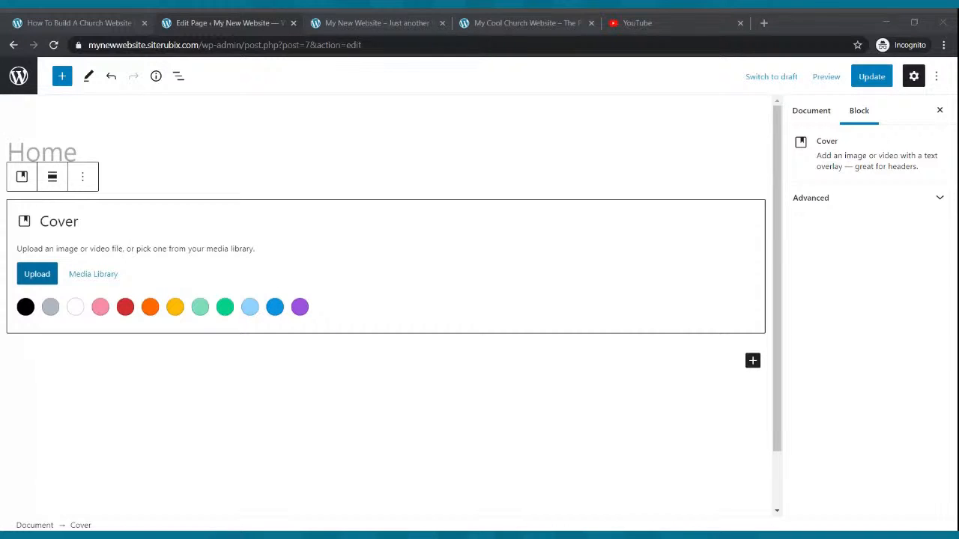
pyautogui.doubleClick(356, 189)
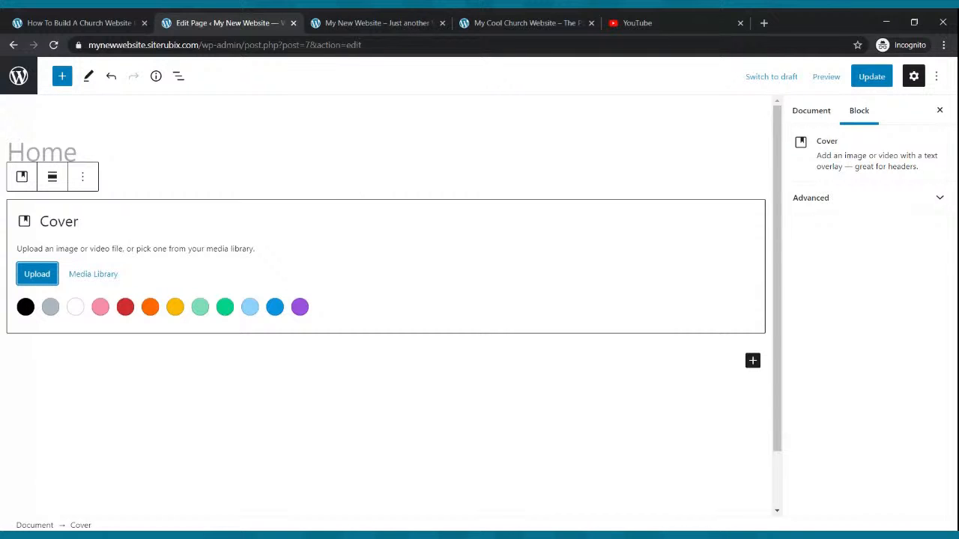
pyautogui.click(528, 21)
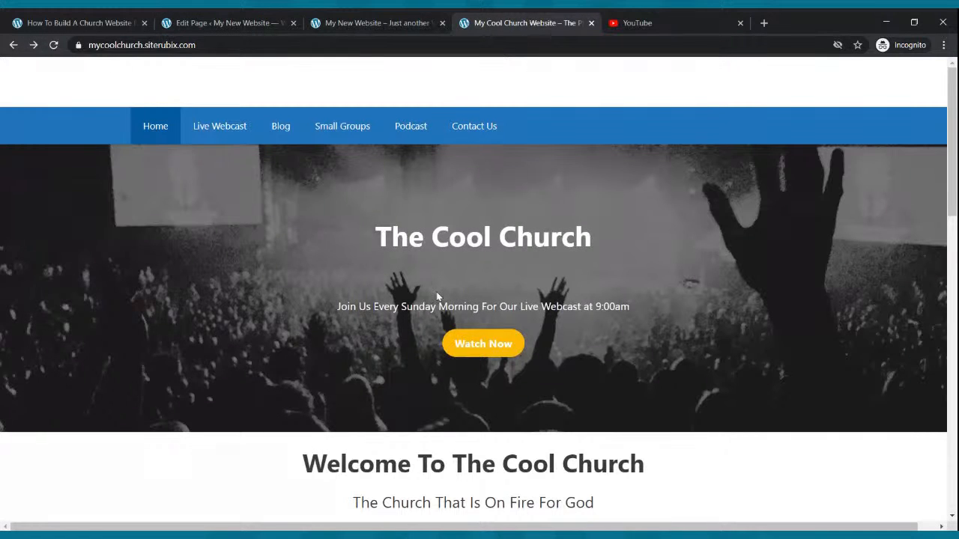
pyautogui.click(253, 27)
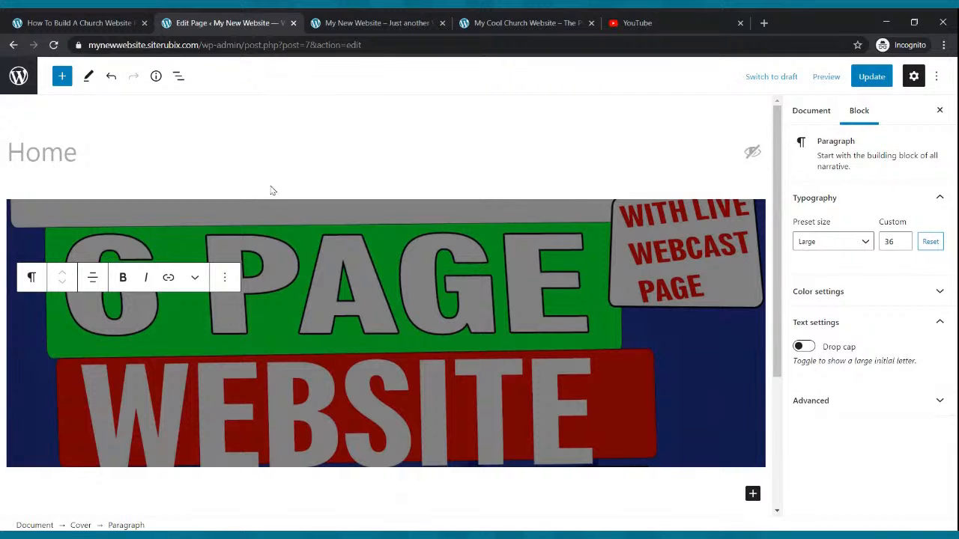
# Replace the Cover block's background with an uploaded photo of the colourful spotlit stage and update the page.
pyautogui.click(224, 277)
pyautogui.click(179, 224)
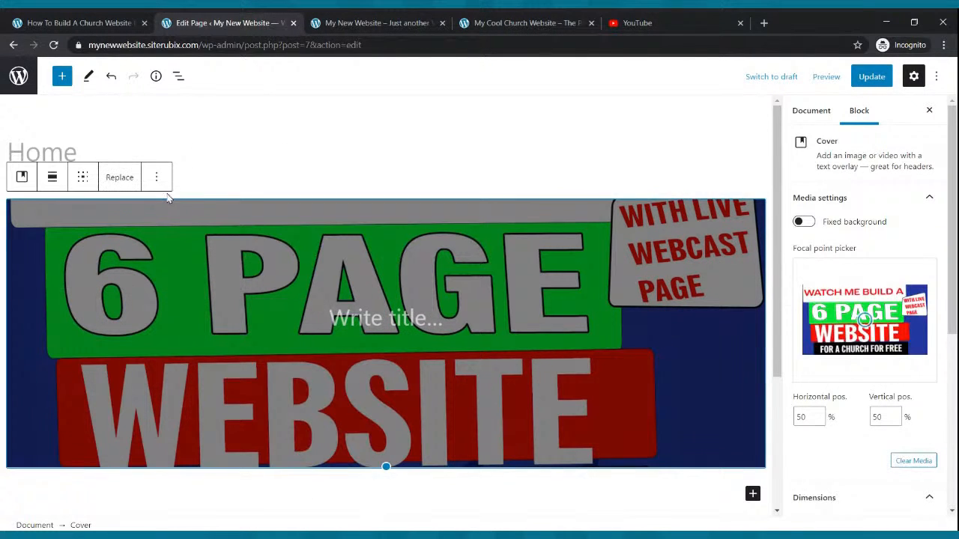
pyautogui.click(121, 177)
pyautogui.click(152, 244)
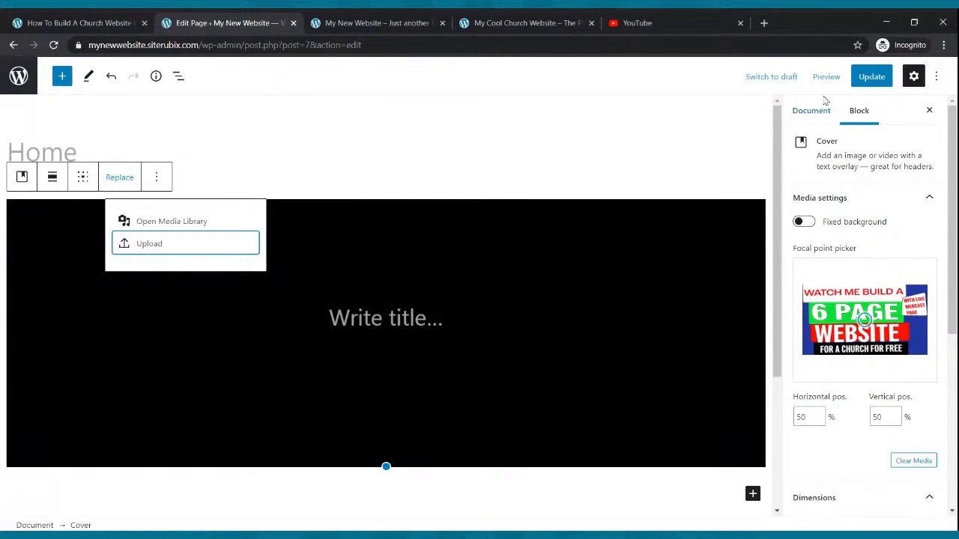
pyautogui.click(869, 78)
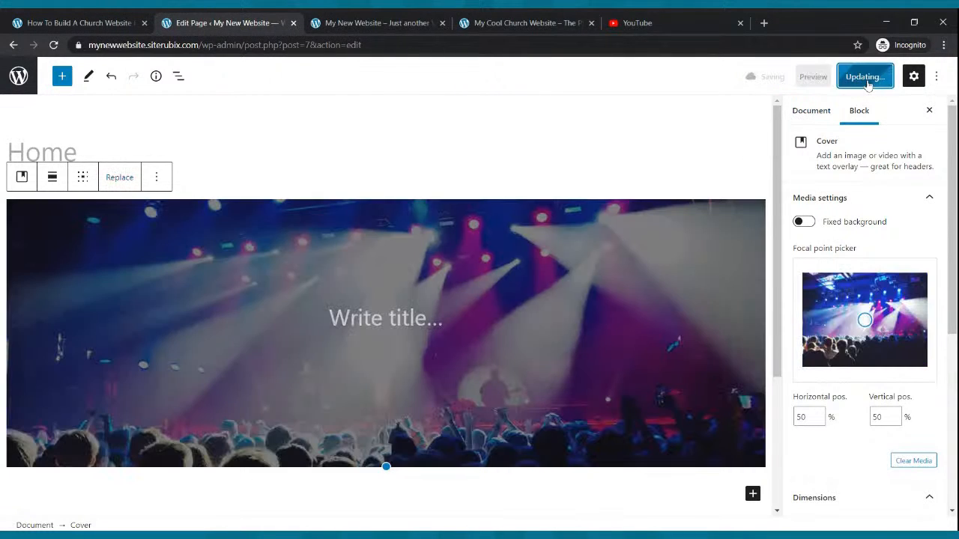
# Replace the Cover block's background with an uploaded black-and-white photo of the worship crowd with raised hands and update the page.
pyautogui.click(116, 178)
pyautogui.click(163, 247)
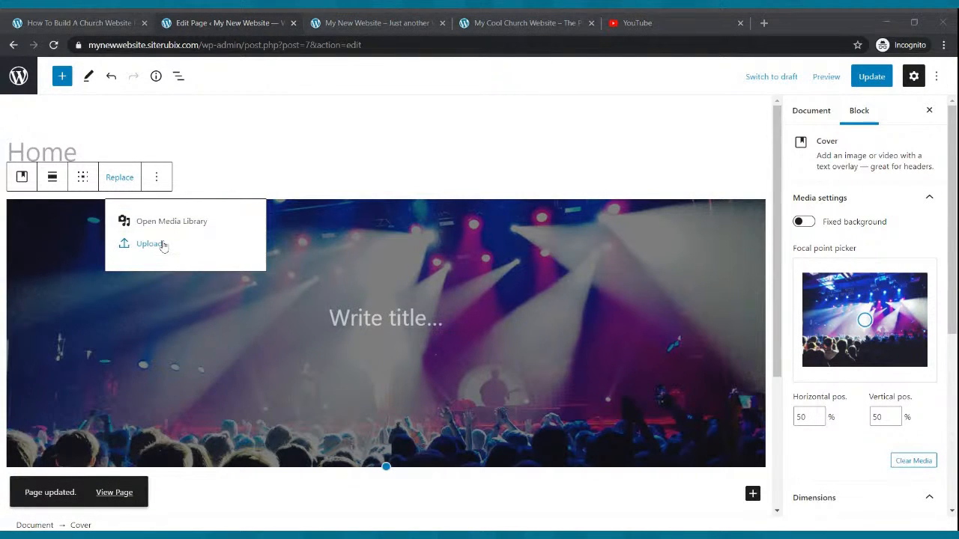
pyautogui.press('Escape')
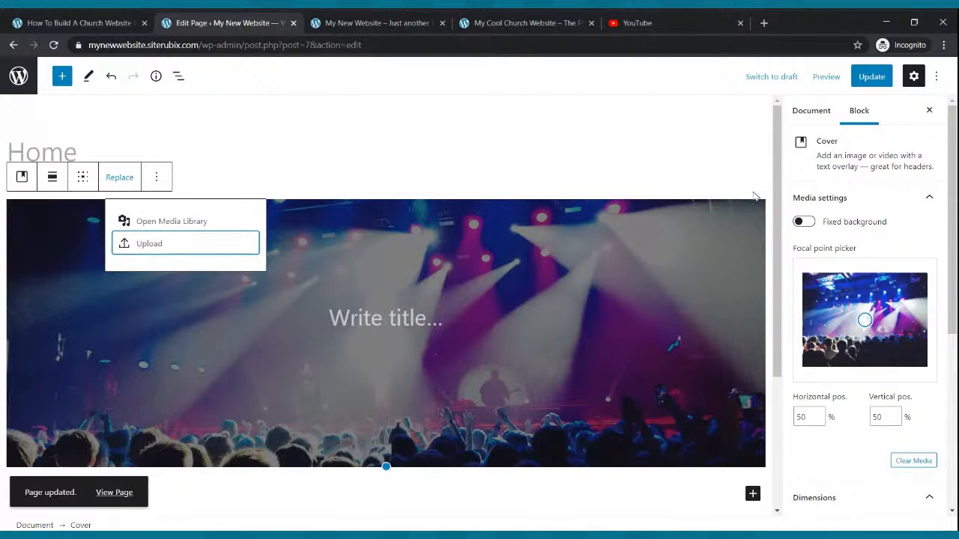
pyautogui.click(863, 78)
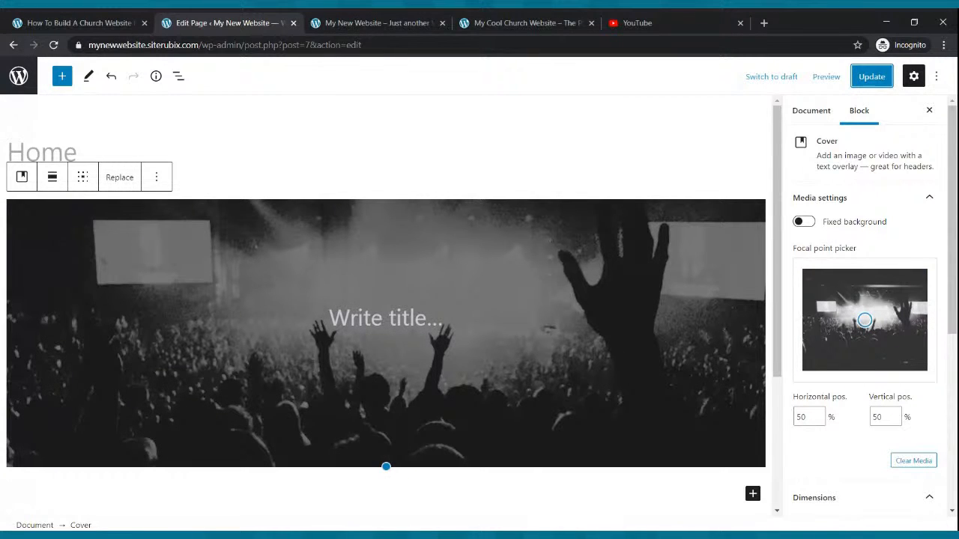
pyautogui.click(122, 183)
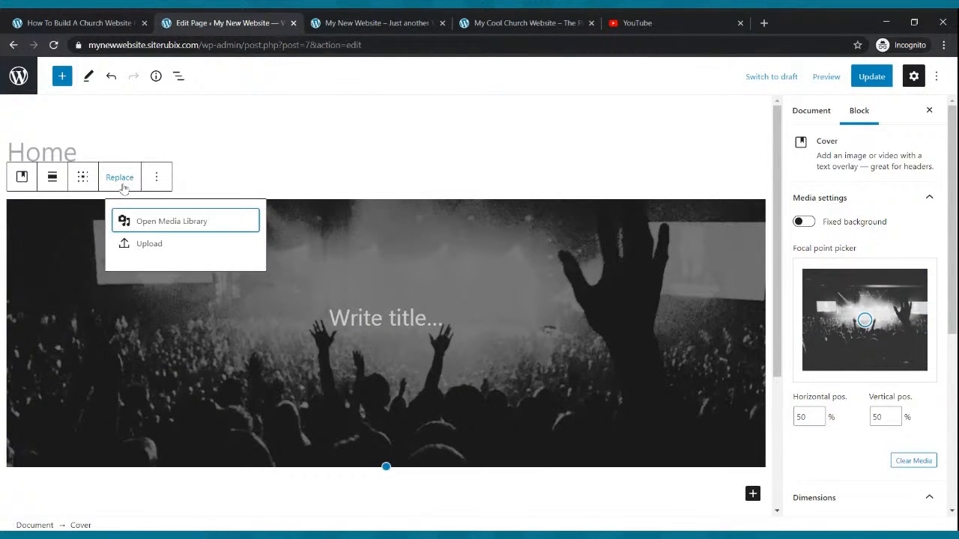
pyautogui.click(138, 246)
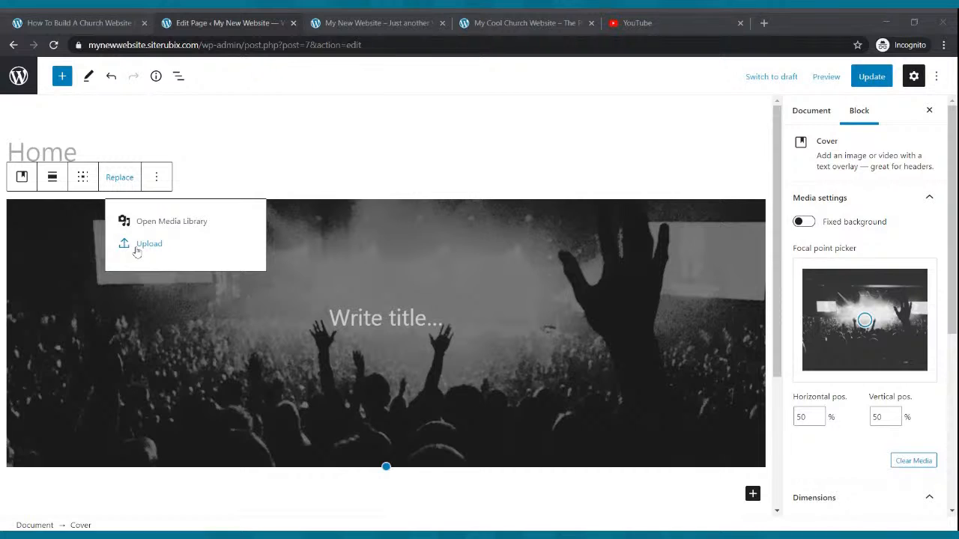
pyautogui.press('Escape')
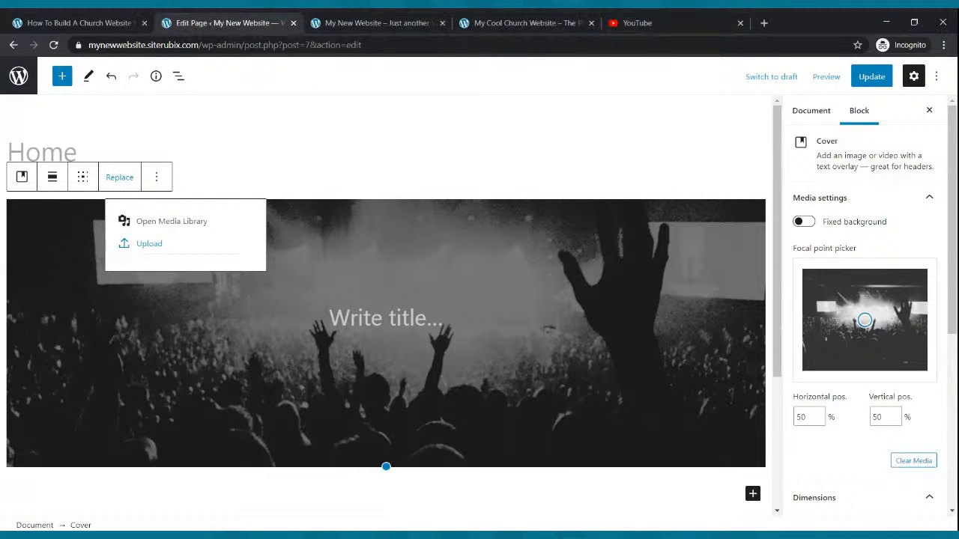
# Update the Home page, reload the live site and compare its banner with the Cool Church banner.
pyautogui.click(871, 77)
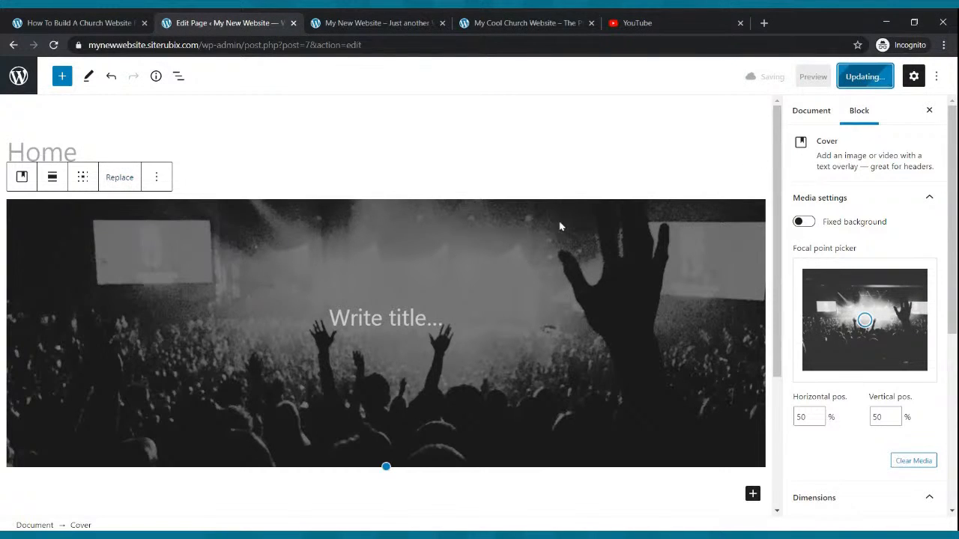
pyautogui.click(347, 18)
pyautogui.click(54, 45)
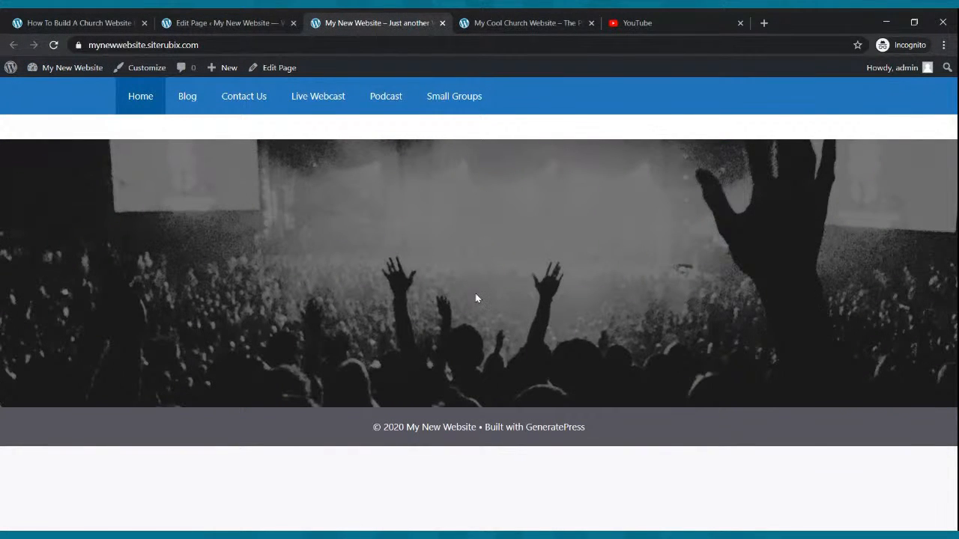
pyautogui.click(557, 23)
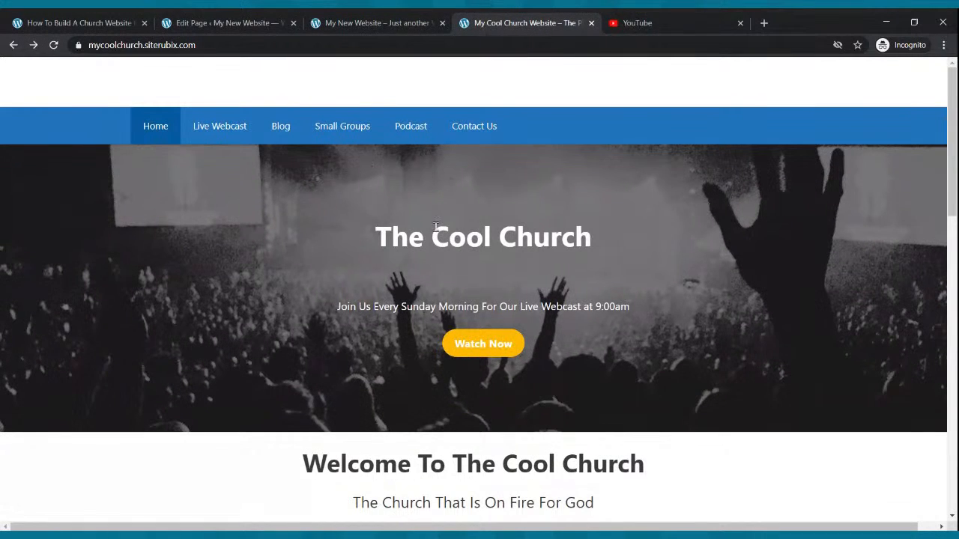
pyautogui.click(343, 21)
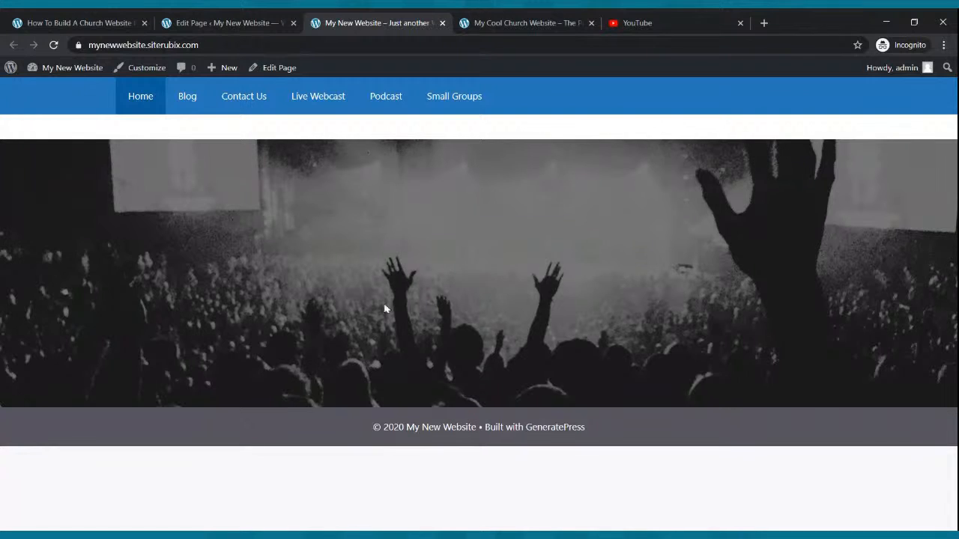
pyautogui.click(466, 23)
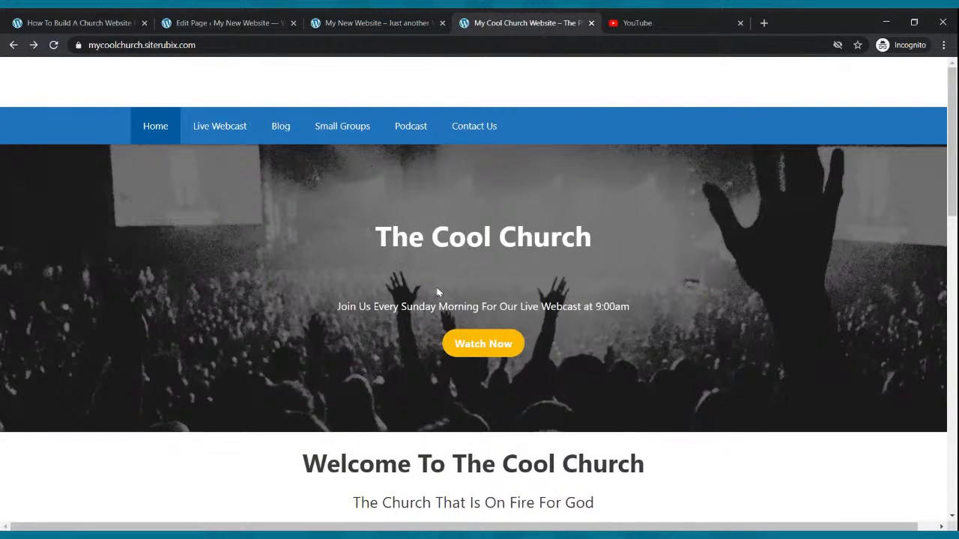
# Return to the Home page editor and enter "My New Website" as the Cover block's title.
pyautogui.click(225, 22)
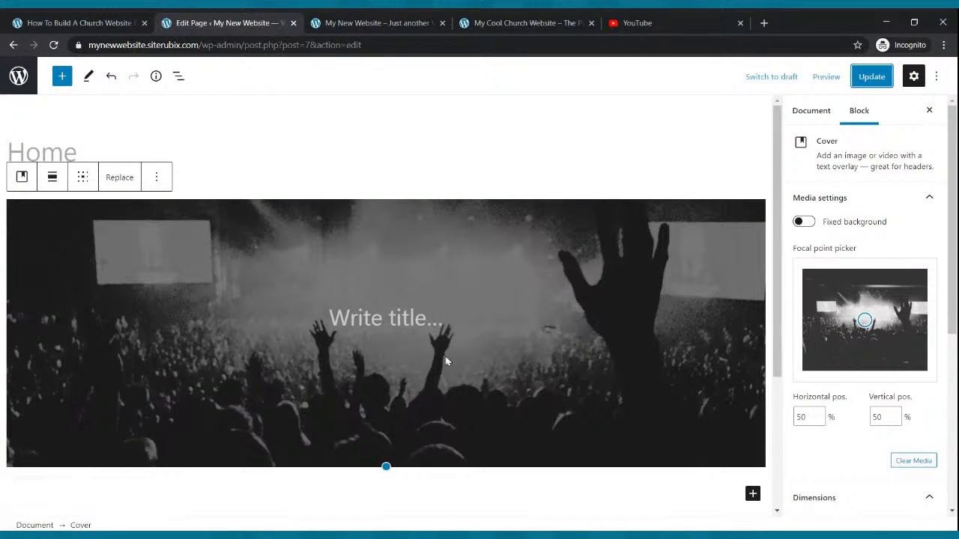
pyautogui.click(401, 320)
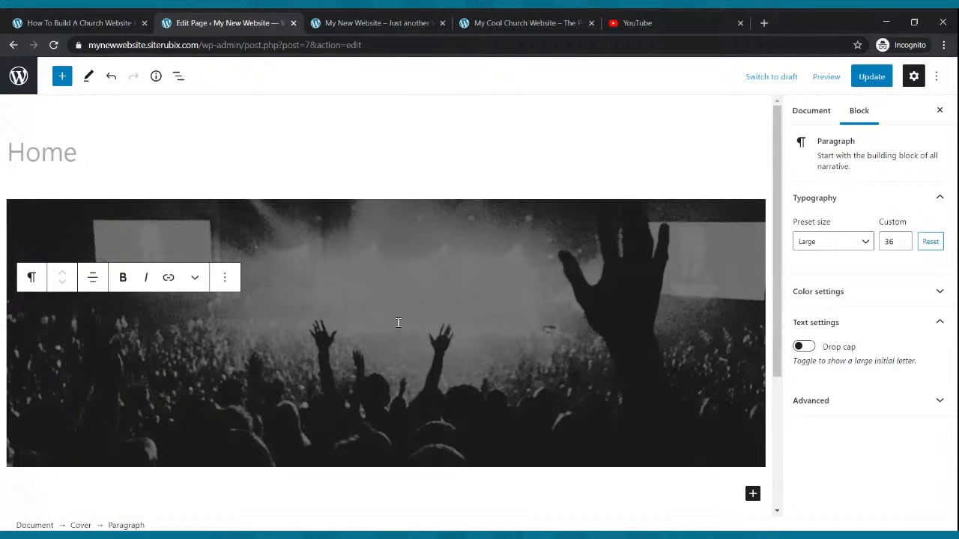
pyautogui.write('My')
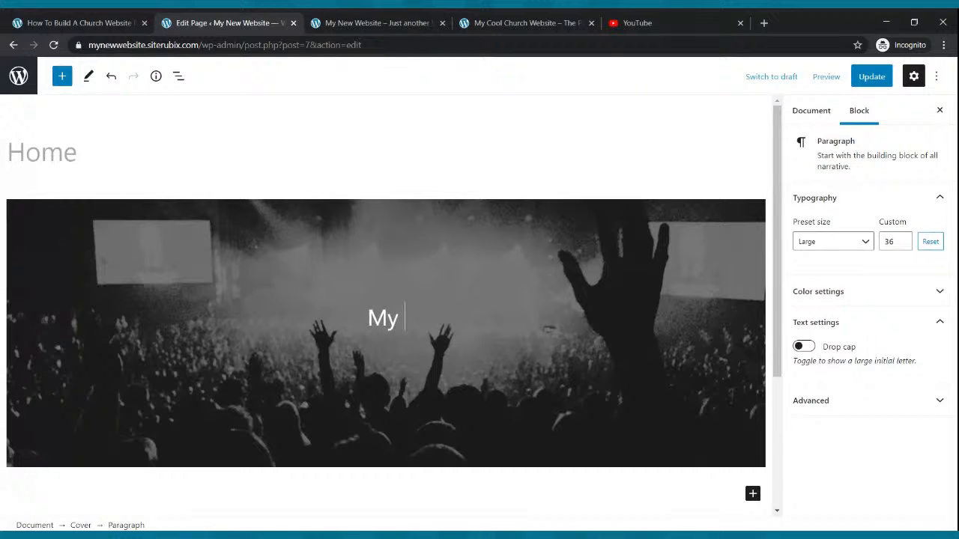
pyautogui.write(' New Website')
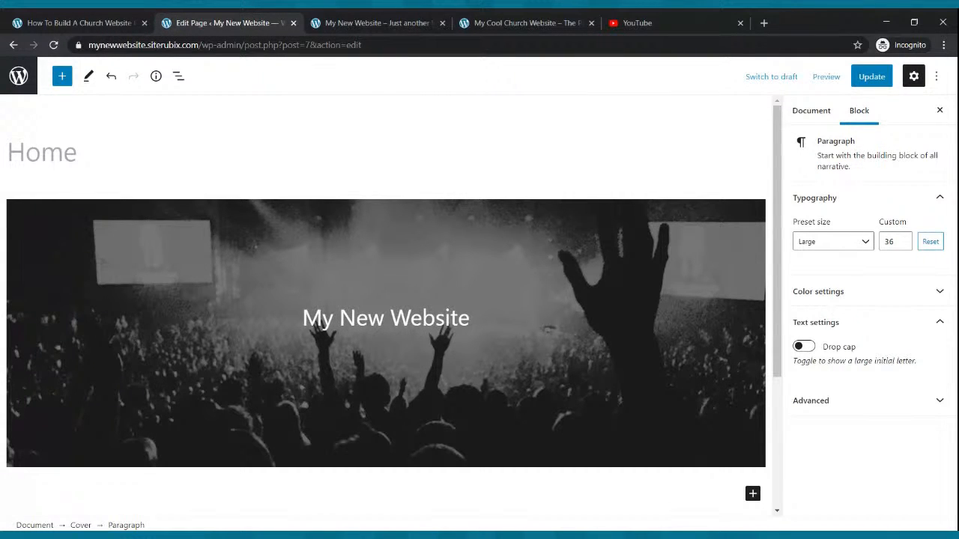
# Make the whole Cover title bold and update the page.
pyautogui.moveTo(473, 319); pyautogui.dragTo(311, 327)
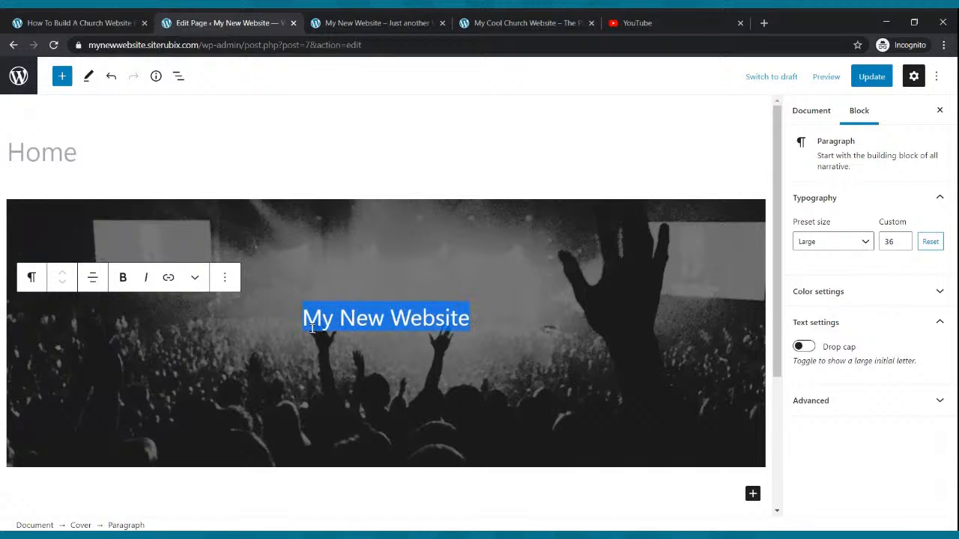
pyautogui.click(123, 277)
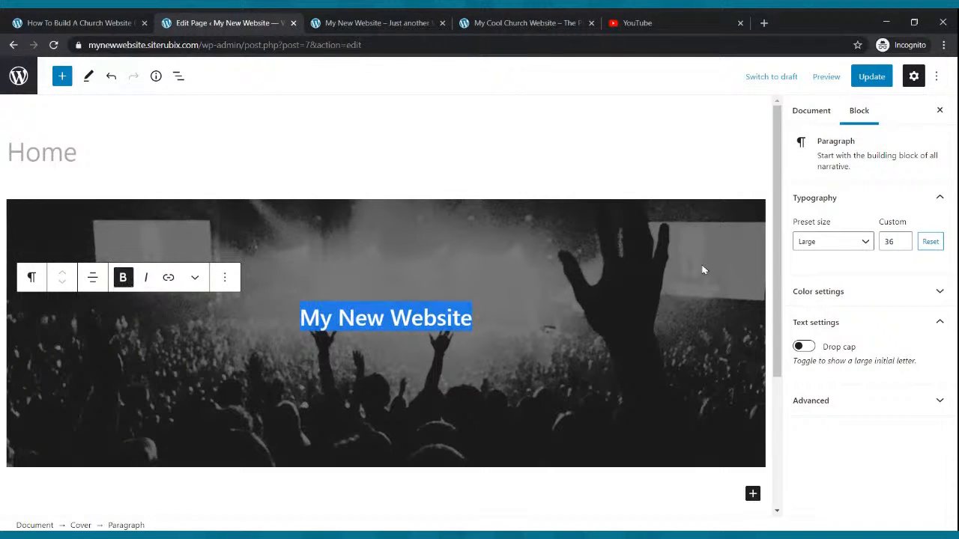
pyautogui.click(870, 78)
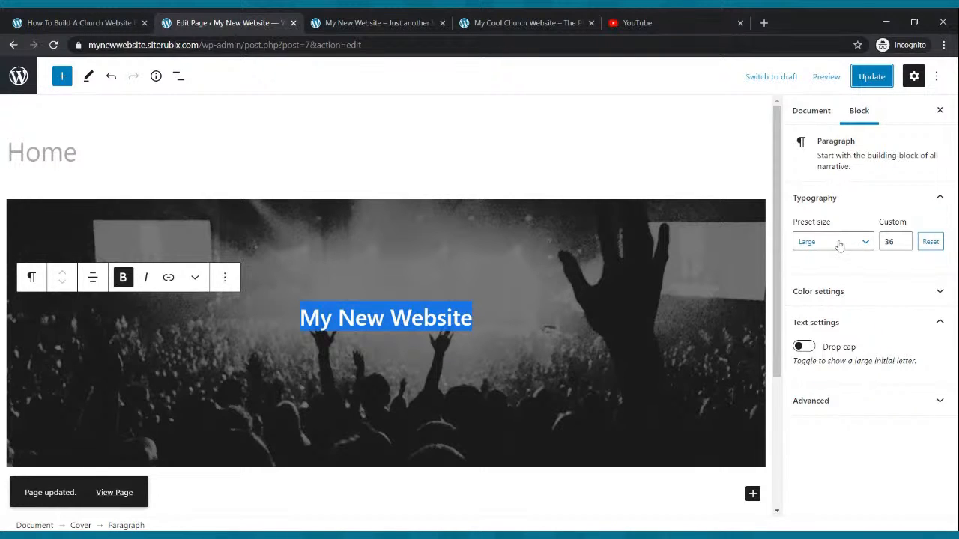
# Enlarge the Cover title to the Huge preset and adjust its custom font size to 50.
pyautogui.click(864, 249)
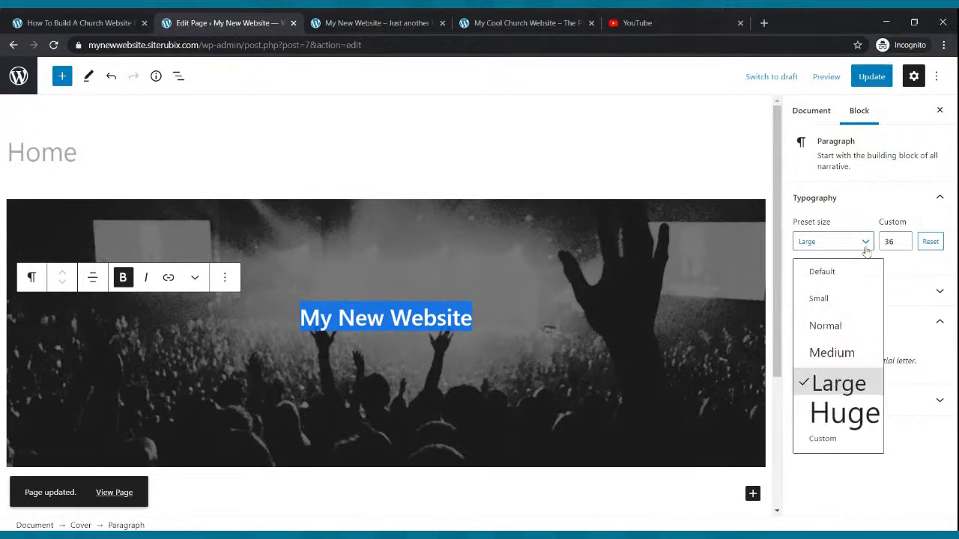
pyautogui.click(824, 408)
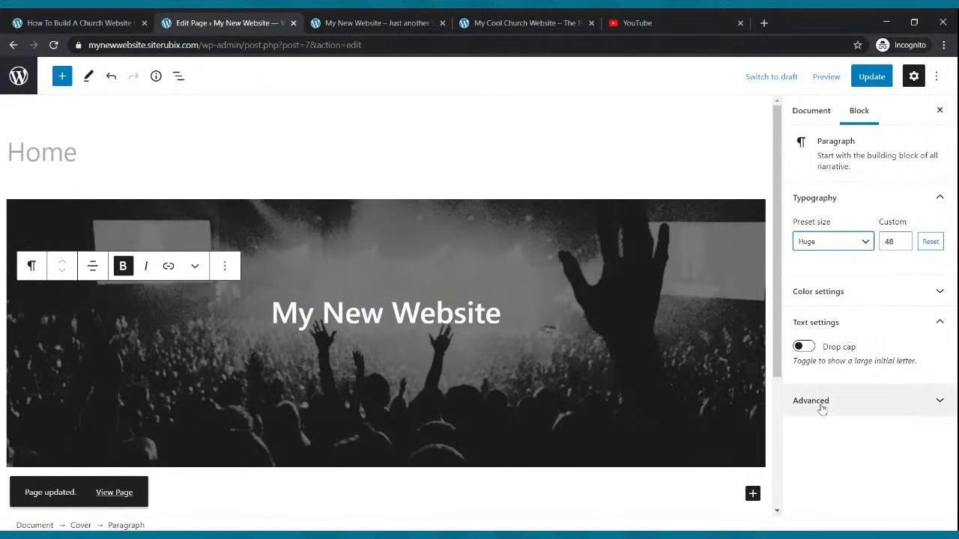
pyautogui.click(904, 239)
pyautogui.click(904, 239)
pyautogui.click(904, 239)
pyautogui.click(904, 239)
pyautogui.click(903, 239)
pyautogui.click(904, 239)
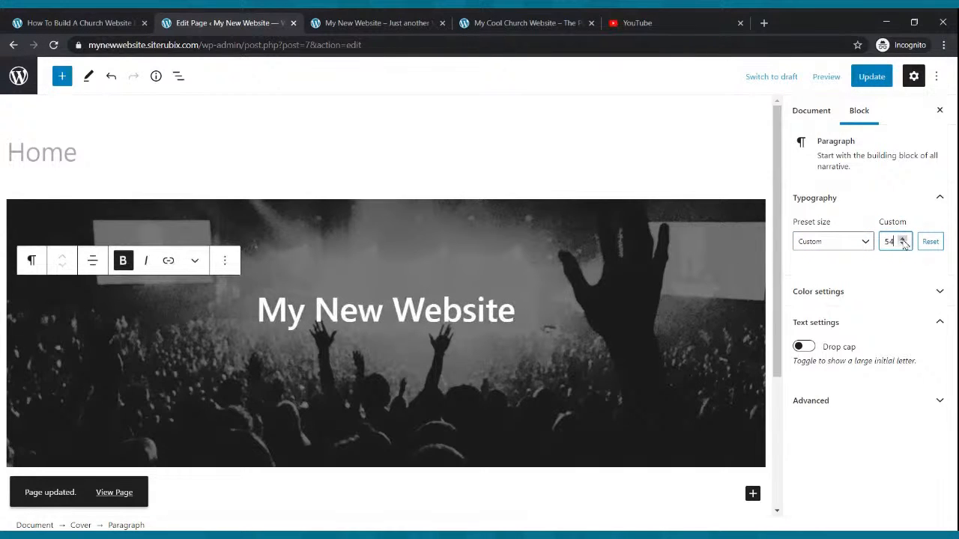
pyautogui.click(904, 245)
pyautogui.click(904, 245)
pyautogui.click(904, 245)
pyautogui.click(903, 245)
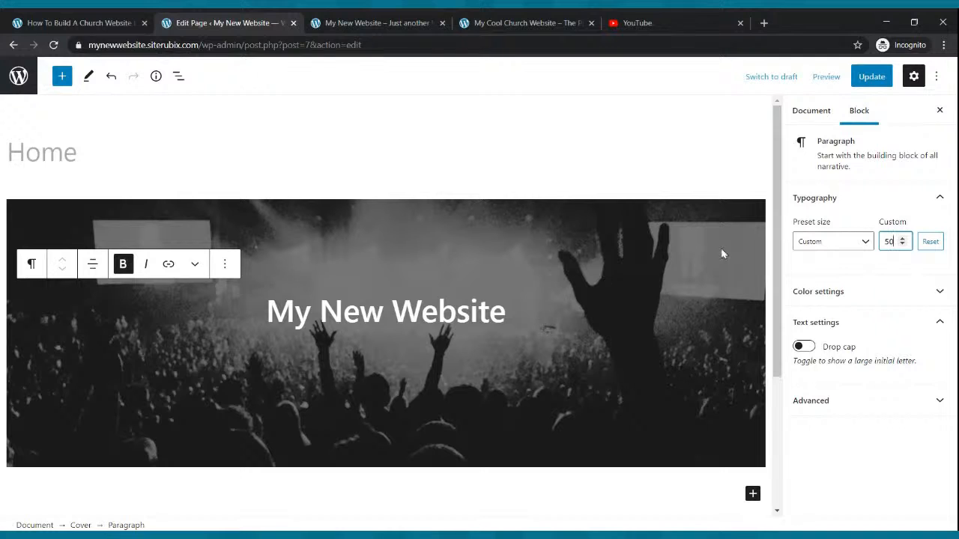
# Update the Home page with the resized title and reload the live site to check the banner.
pyautogui.click(873, 77)
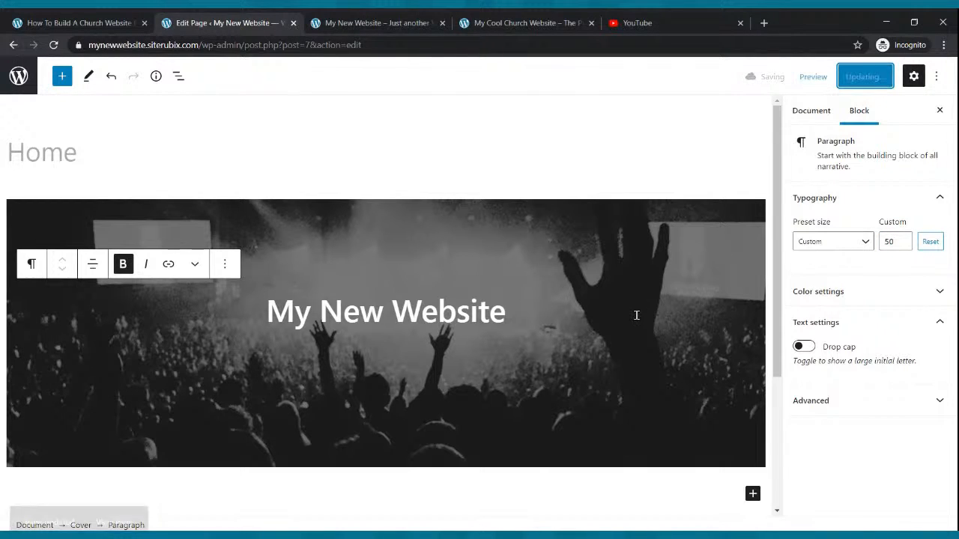
pyautogui.click(320, 20)
pyautogui.click(54, 45)
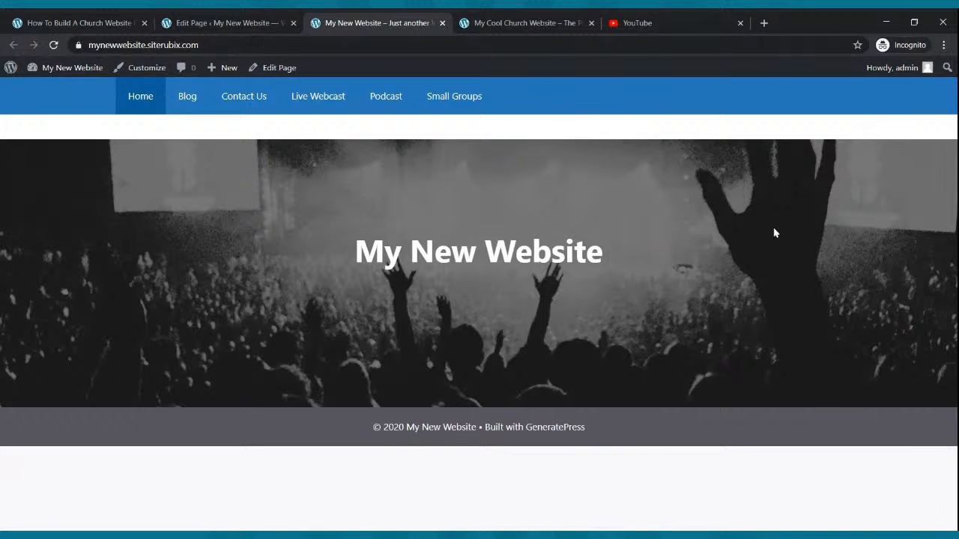
# Check the Cool Church banner and add "Join us every Sunday Morning at 9:00am for Our Live Webcast" as a paragraph below the Cover title.
pyautogui.click(473, 21)
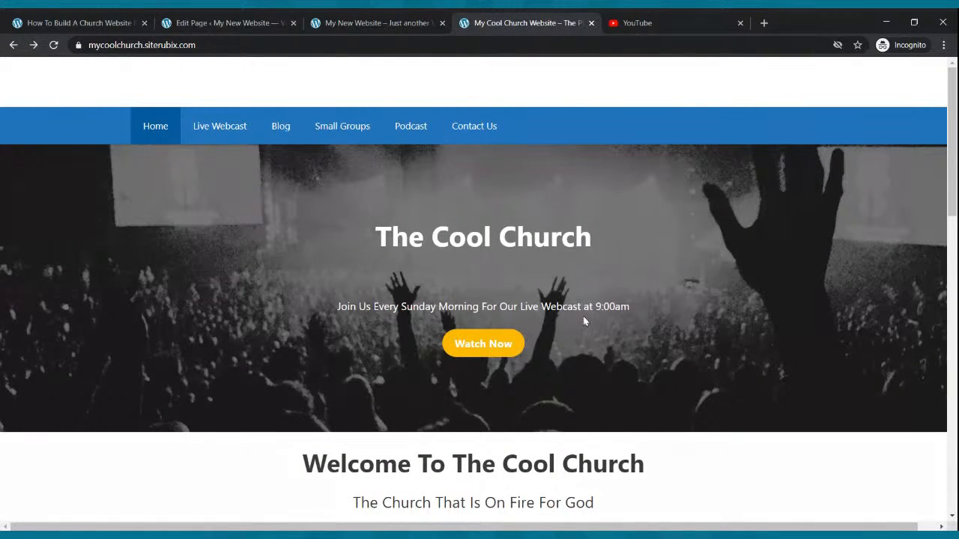
pyautogui.click(250, 19)
pyautogui.click(520, 317)
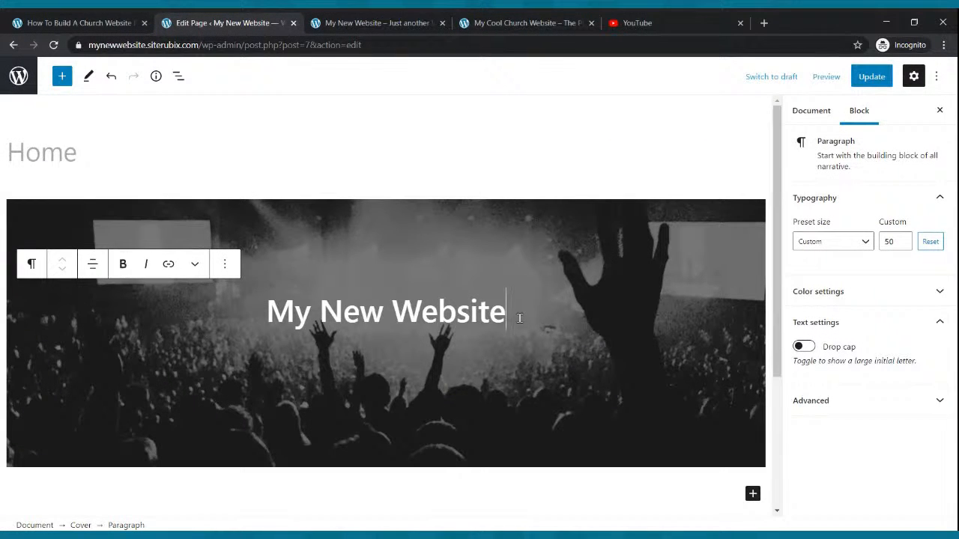
pyautogui.press('Return')
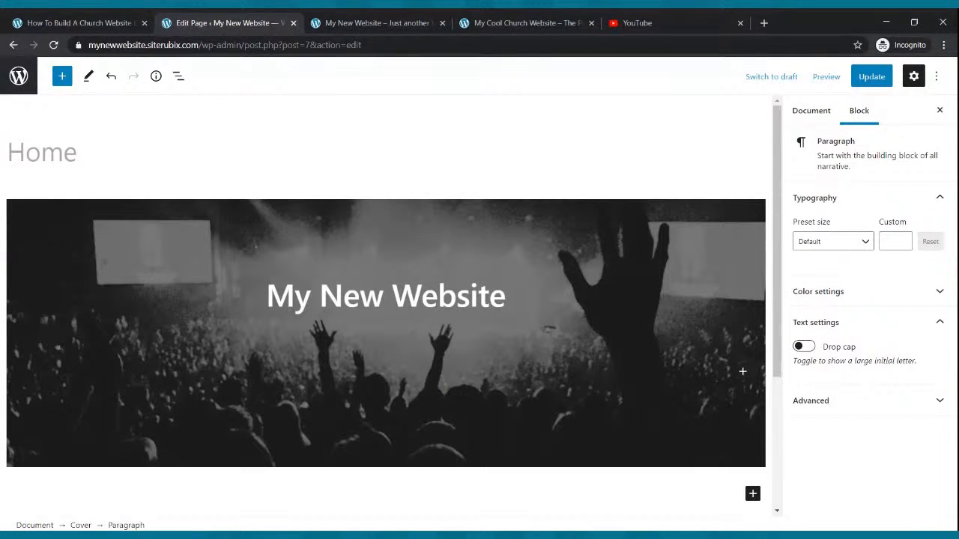
pyautogui.write('Join us every sunda')
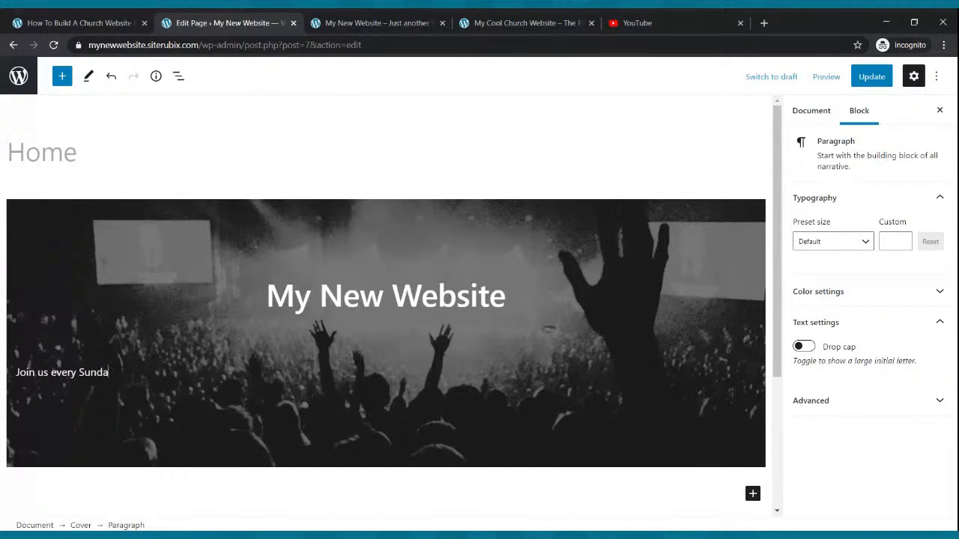
pyautogui.write('y Morning for our Live WEb')
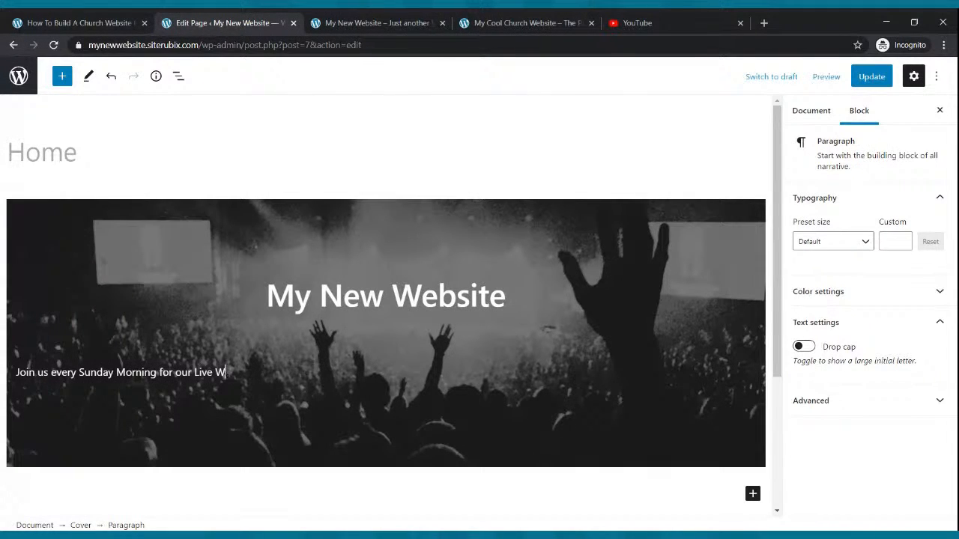
pyautogui.press('BackSpace')
pyautogui.press('BackSpace')
pyautogui.press('BackSpace')
pyautogui.press('BackSpace')
pyautogui.press('BackSpace')
pyautogui.press('BackSpace')
pyautogui.press('BackSpace')
pyautogui.press('BackSpace')
pyautogui.press('BackSpace')
pyautogui.press('BackSpace')
pyautogui.press('BackSpace')
pyautogui.press('BackSpace')
pyautogui.press('BackSpace')
pyautogui.write('at 9:00am for Our Live')
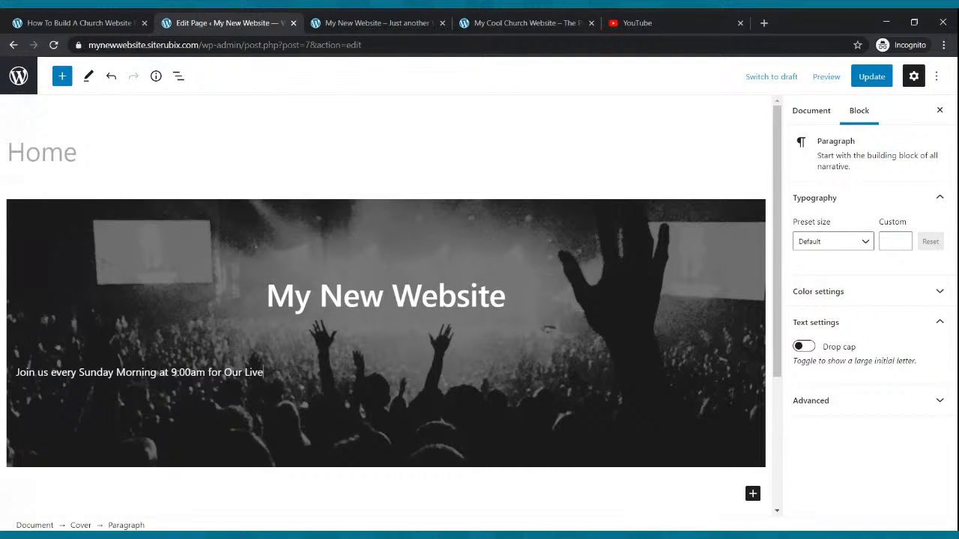
pyautogui.write(' Website')
pyautogui.press('BackSpace')
pyautogui.press('BackSpace')
pyautogui.press('BackSpace')
pyautogui.press('BackSpace')
pyautogui.write('cast')
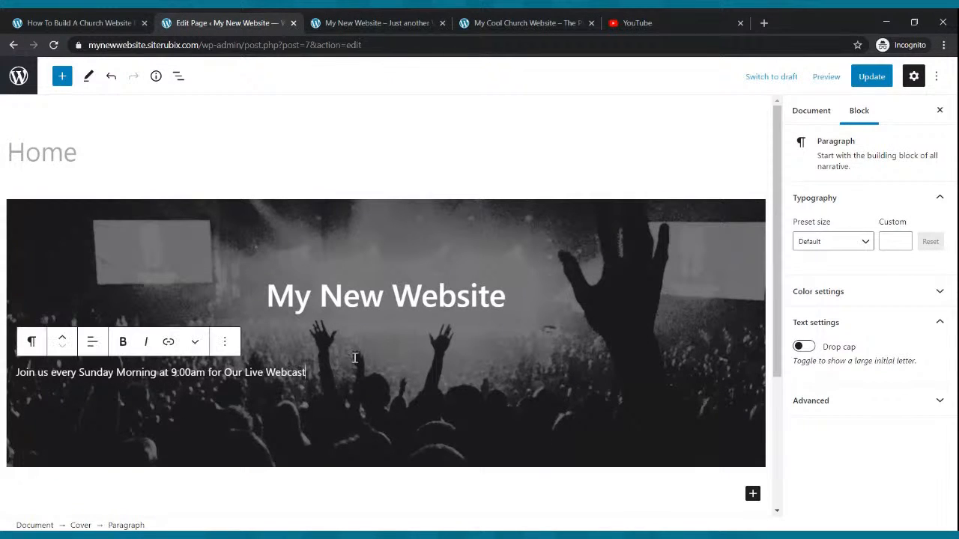
# Center-align the "Join us every Sunday Morning" paragraph in the Cover block.
pyautogui.click(206, 373)
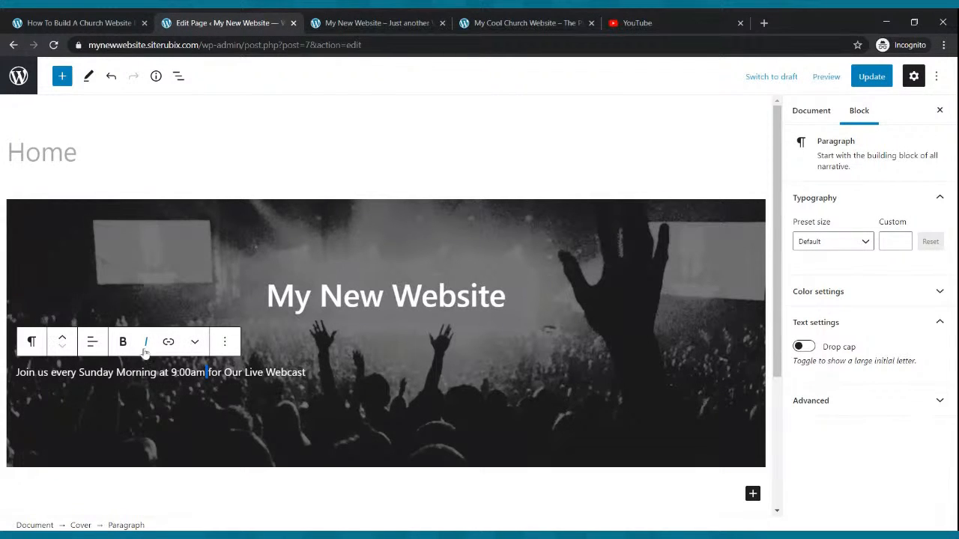
pyautogui.click(90, 345)
pyautogui.click(111, 409)
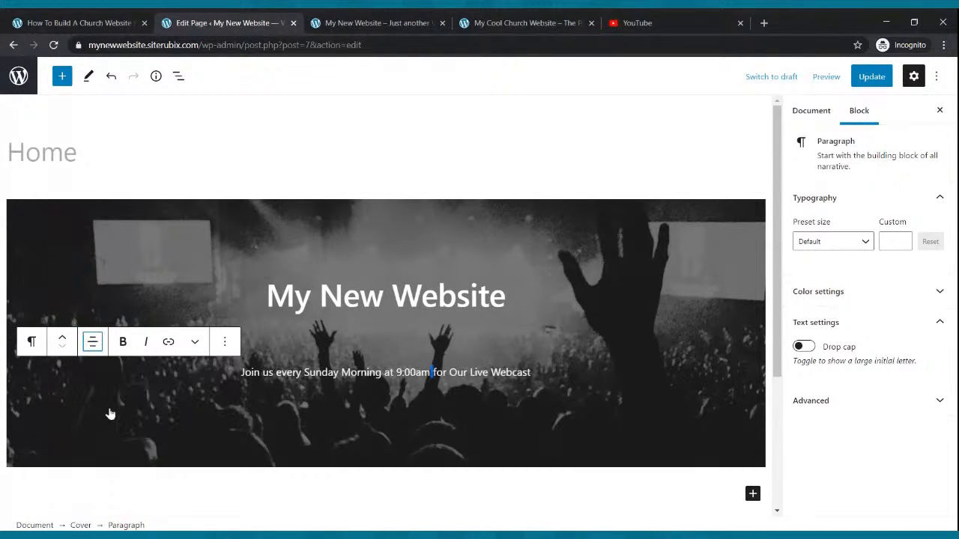
# Enlarge the Cover's invitation line to the Medium preset and raise its custom font size to 24.
pyautogui.click(535, 390)
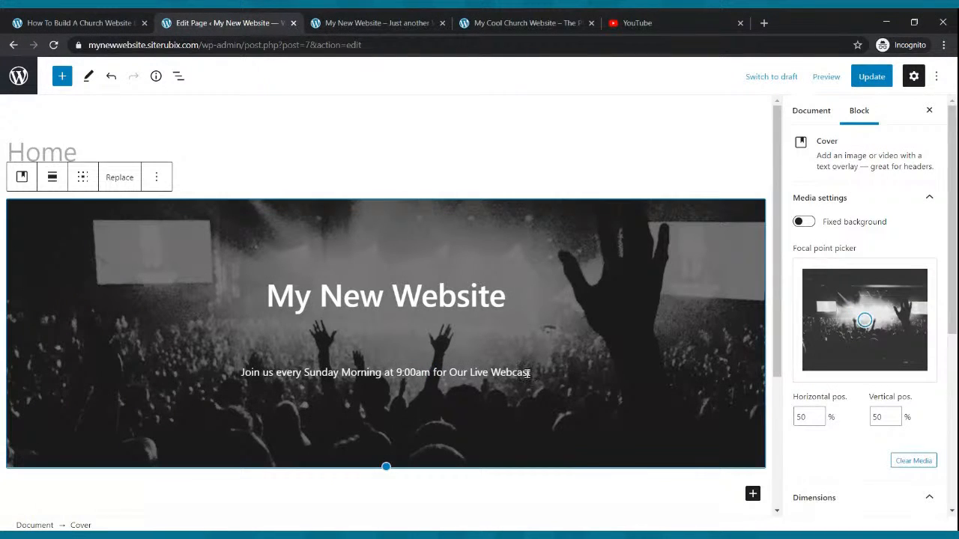
pyautogui.moveTo(530, 373); pyautogui.dragTo(238, 372)
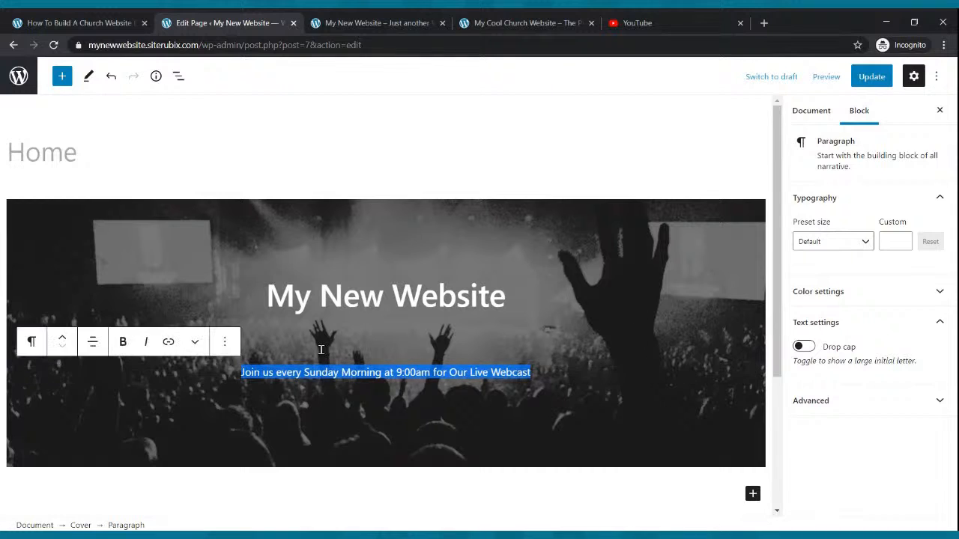
pyautogui.click(862, 243)
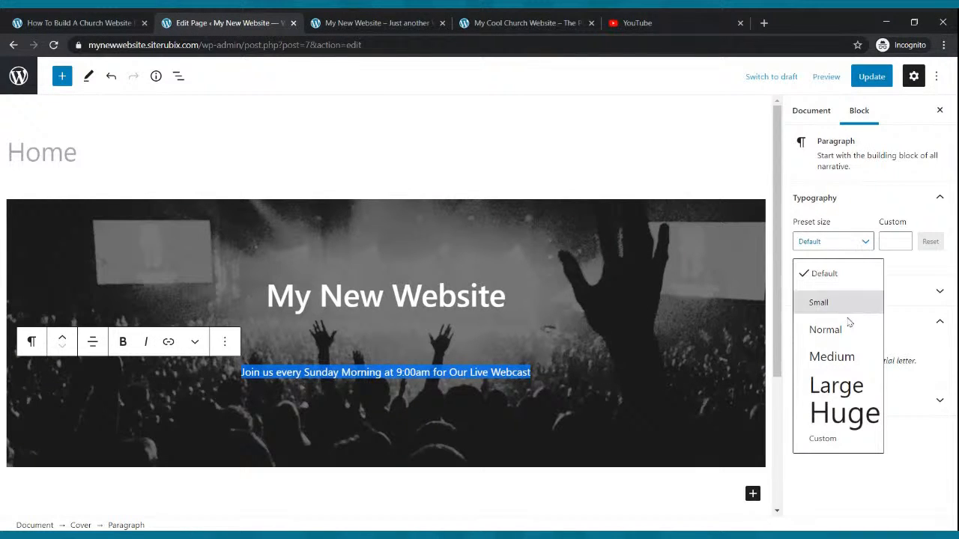
pyautogui.click(844, 355)
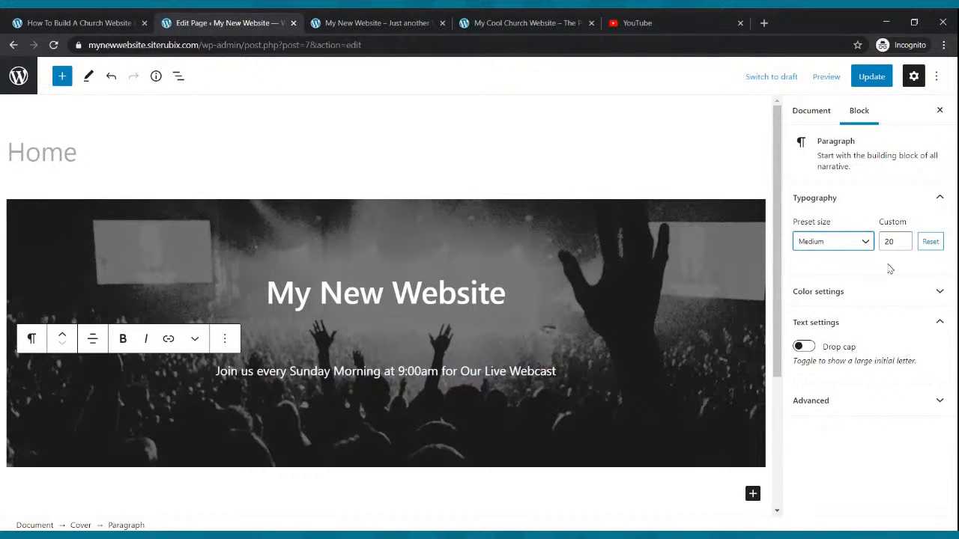
pyautogui.click(903, 239)
pyautogui.click(902, 239)
pyautogui.click(903, 239)
pyautogui.click(903, 239)
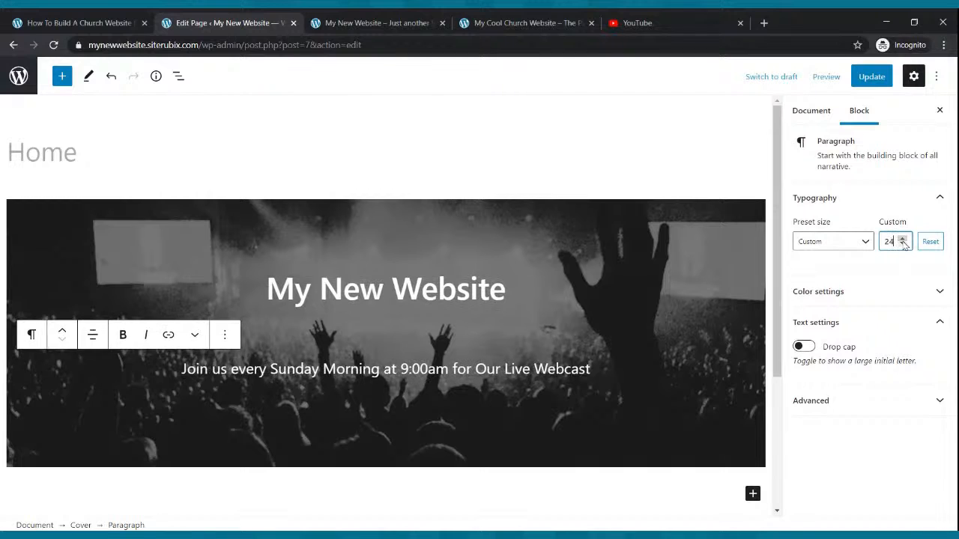
pyautogui.click(651, 267)
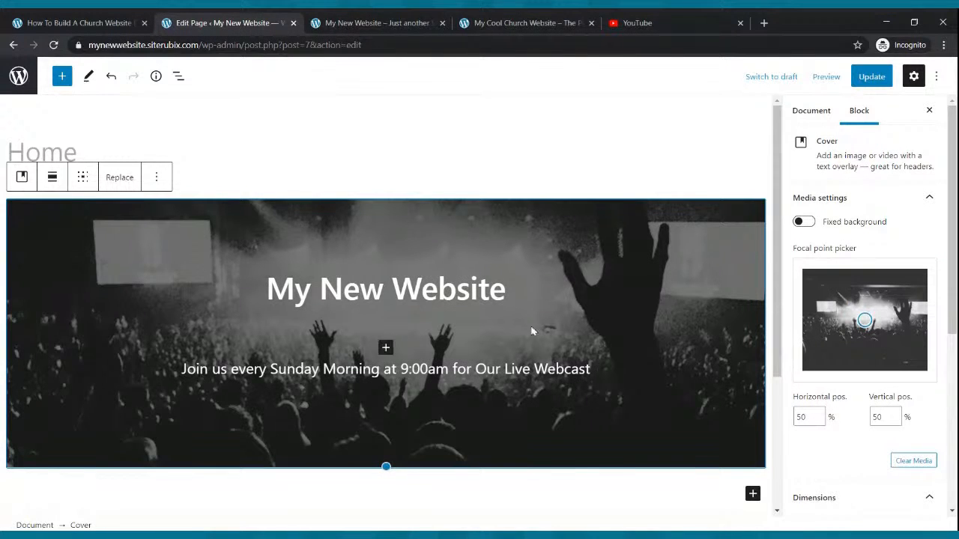
# Update the Home page and reload the live site to check the invitation line.
pyautogui.click(872, 76)
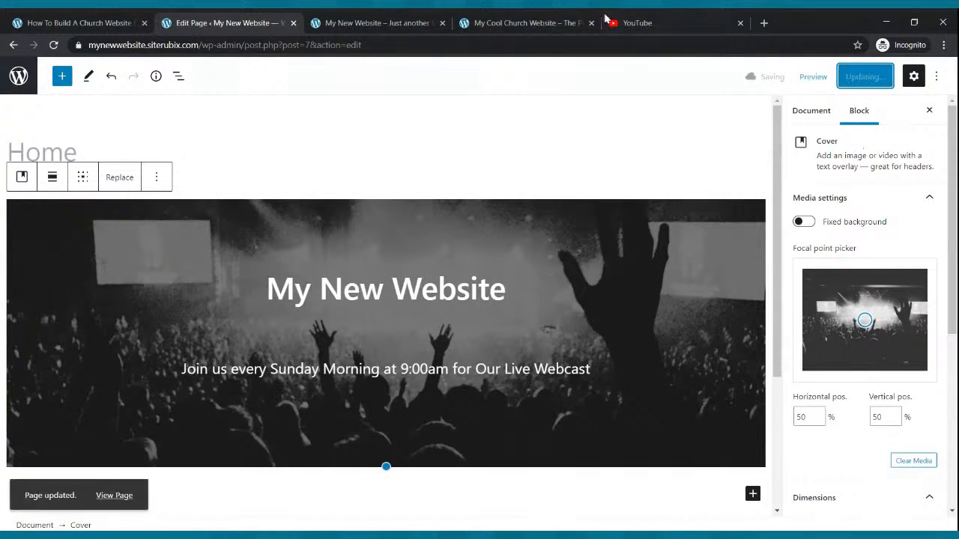
pyautogui.click(431, 23)
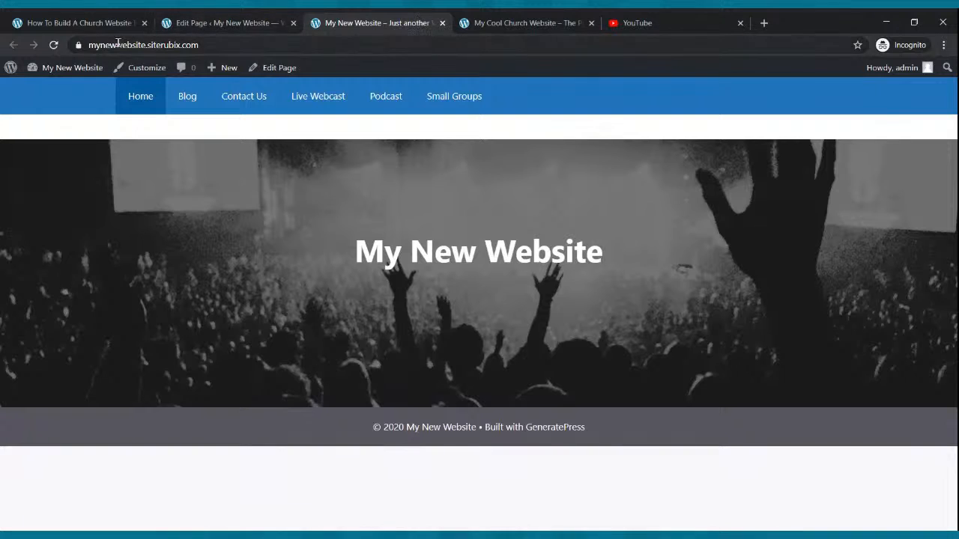
pyautogui.click(53, 45)
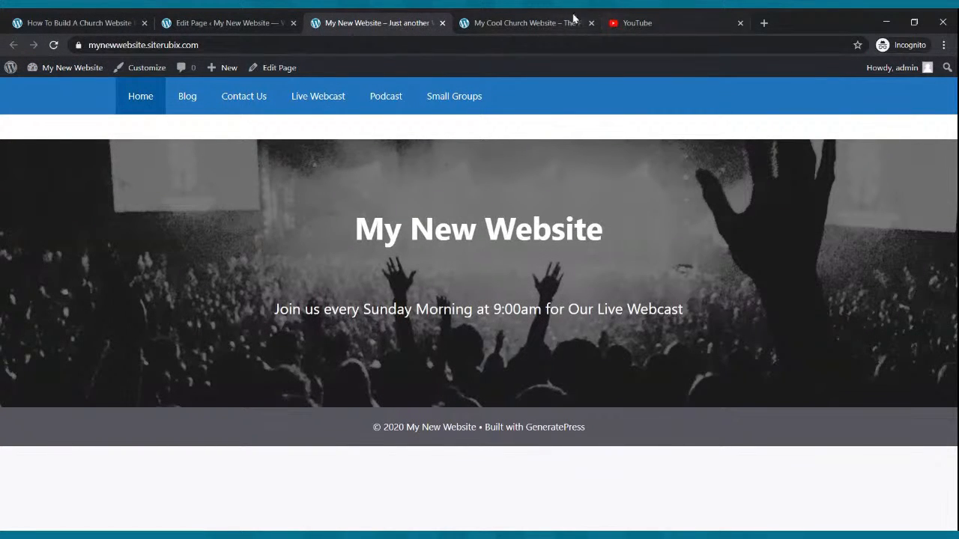
# Check the Cool Church banner's button and insert a Buttons block below the invitation line in the Home page's Cover.
pyautogui.click(535, 22)
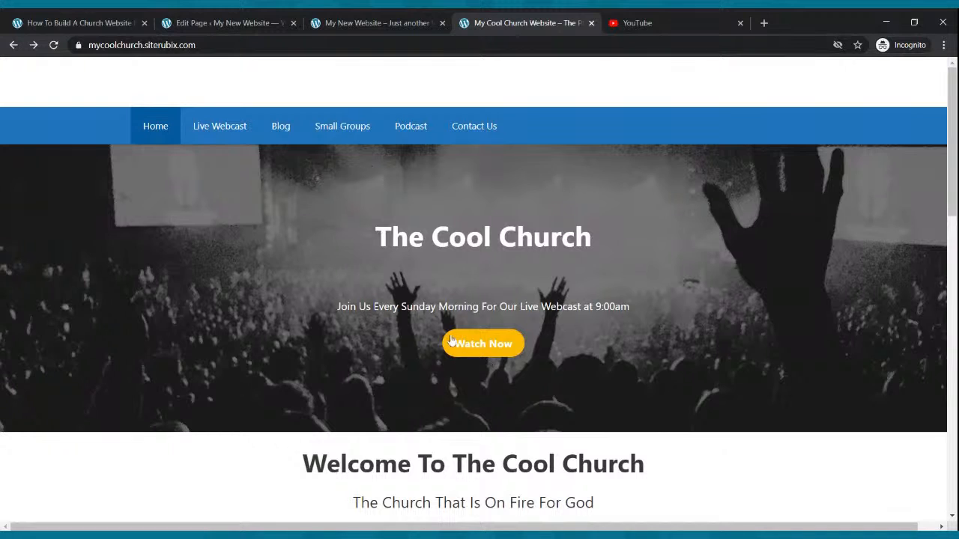
pyautogui.click(233, 24)
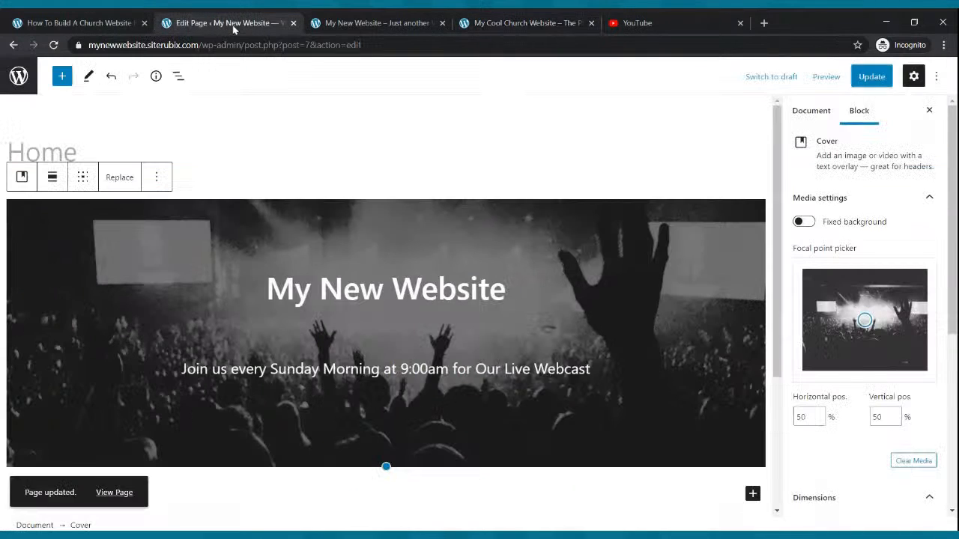
pyautogui.click(604, 367)
pyautogui.press('Return')
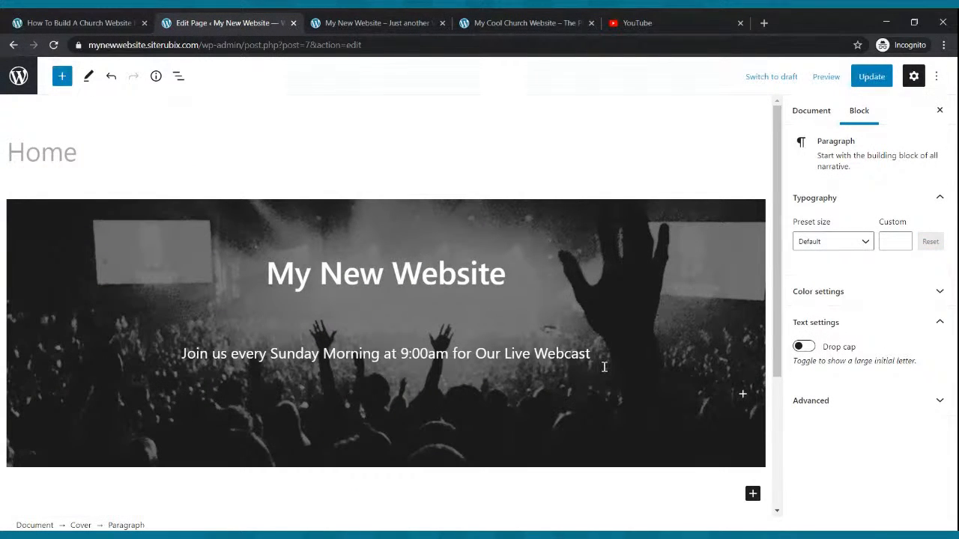
pyautogui.click(62, 78)
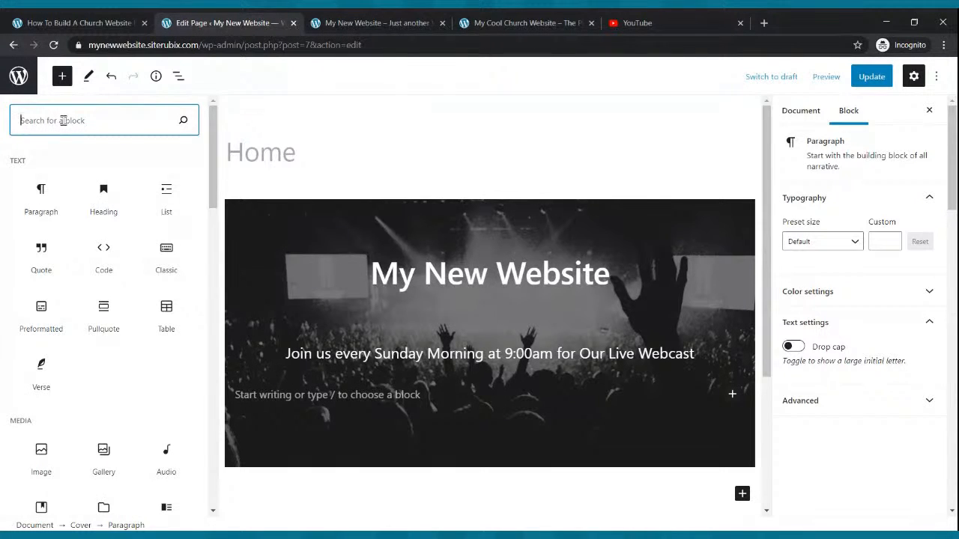
pyautogui.write('but')
pyautogui.write('ton')
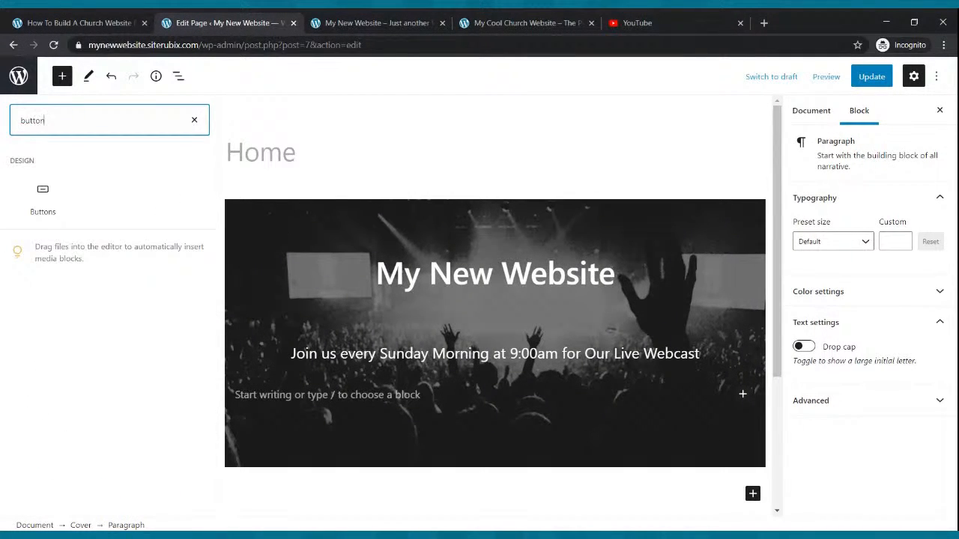
pyautogui.click(45, 193)
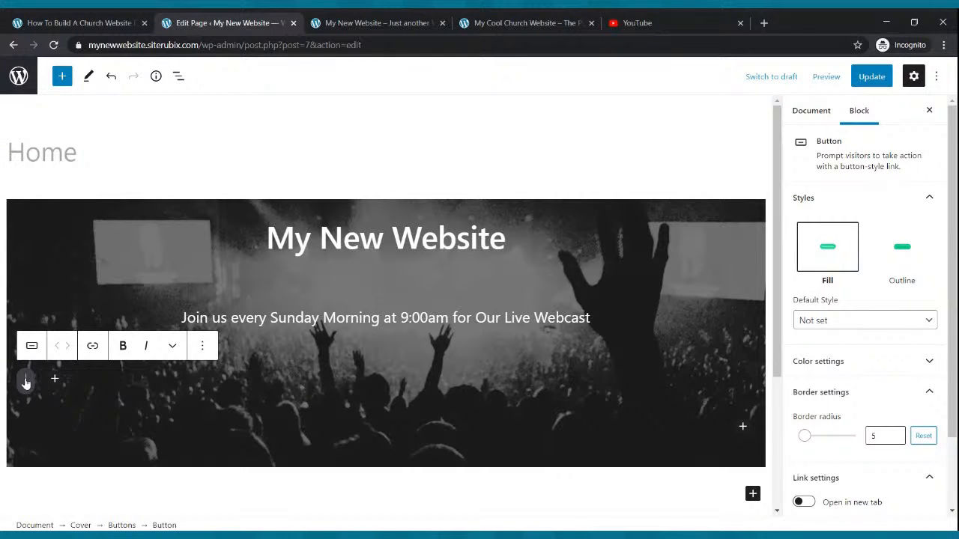
# Label the new Cover button "Watch Live Now".
pyautogui.write('Watch Live Now')
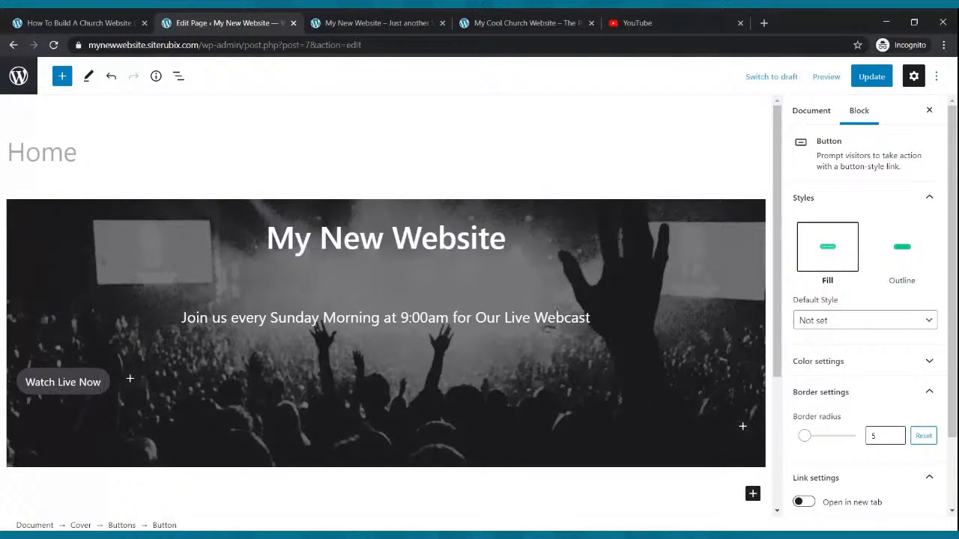
# Align the whole Buttons block to the center of the Cover and update the page.
pyautogui.click(119, 397)
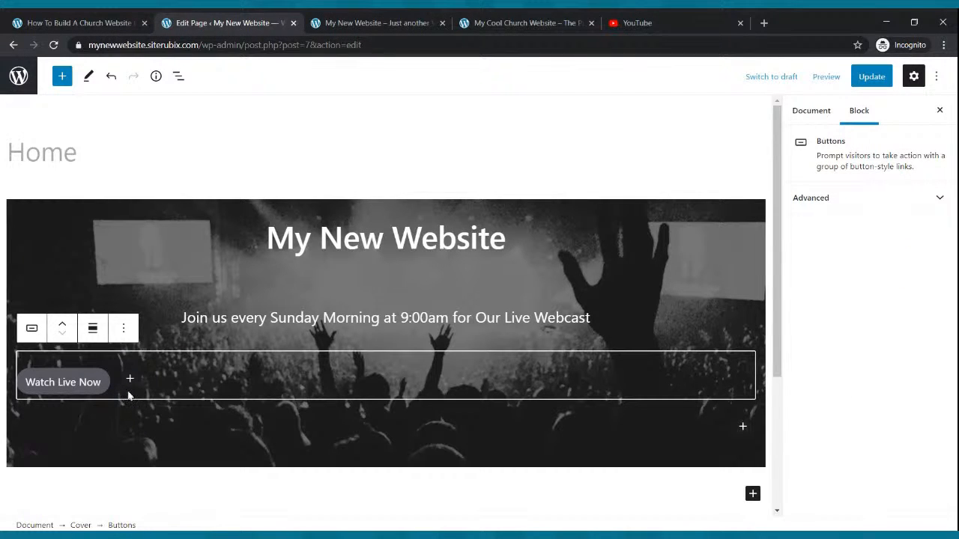
pyautogui.click(92, 333)
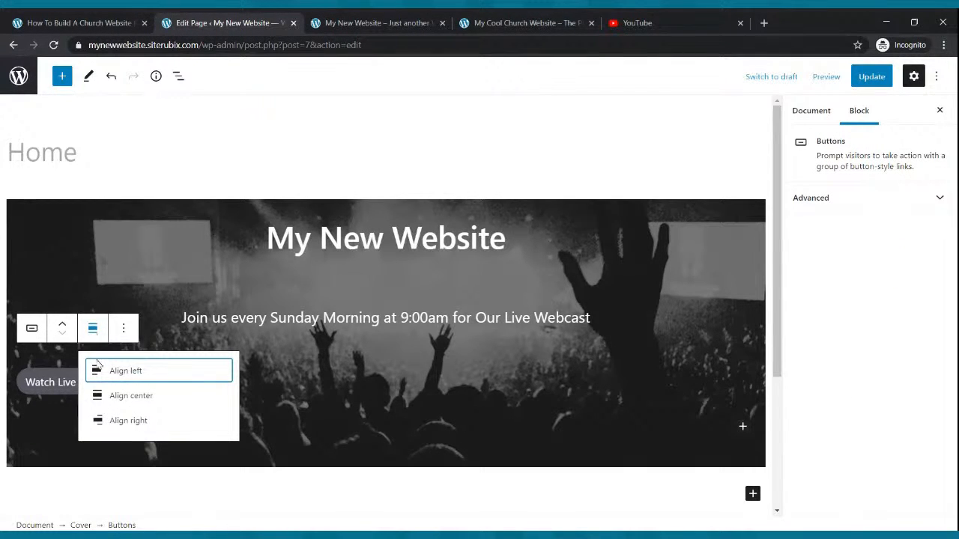
pyautogui.click(117, 397)
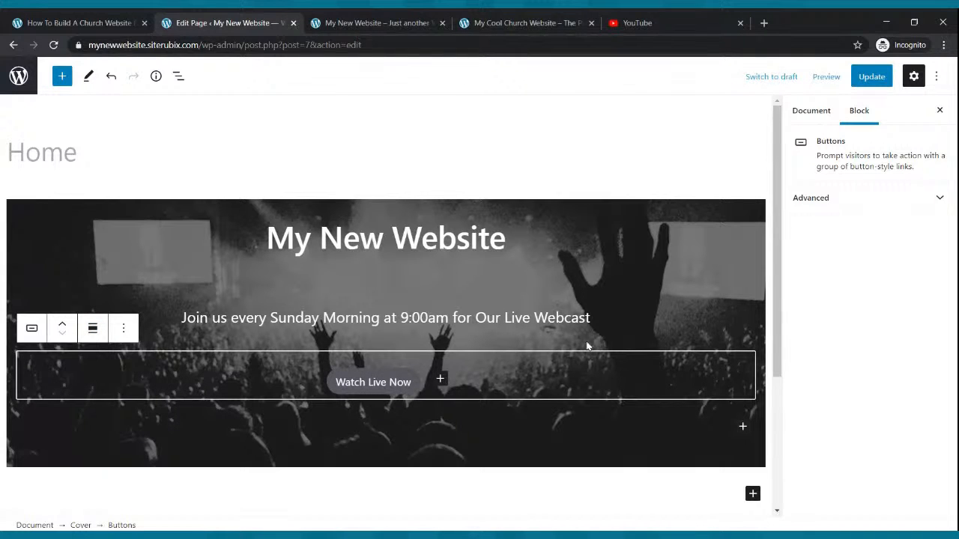
pyautogui.click(872, 77)
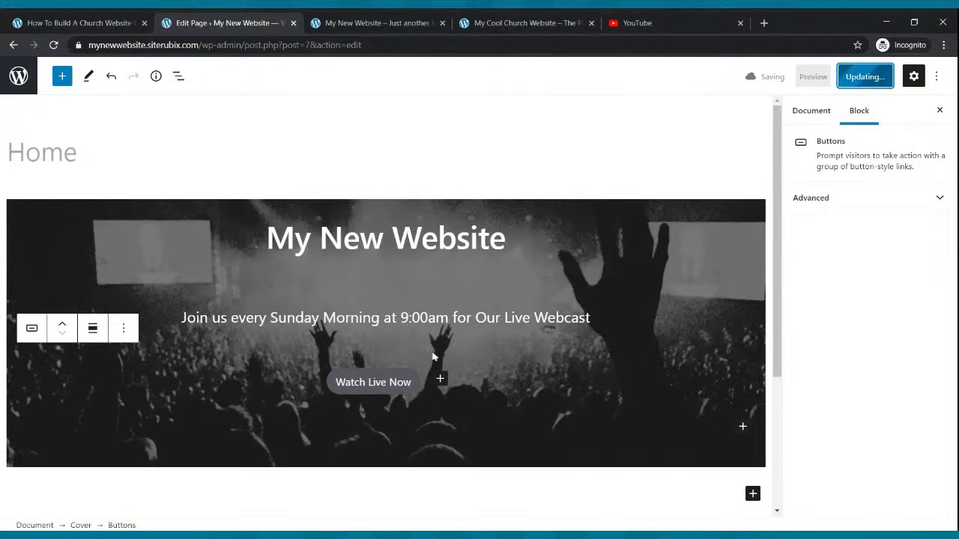
# Give the "Watch Live Now" button white text on a solid yellow background and update the page.
pyautogui.click(343, 398)
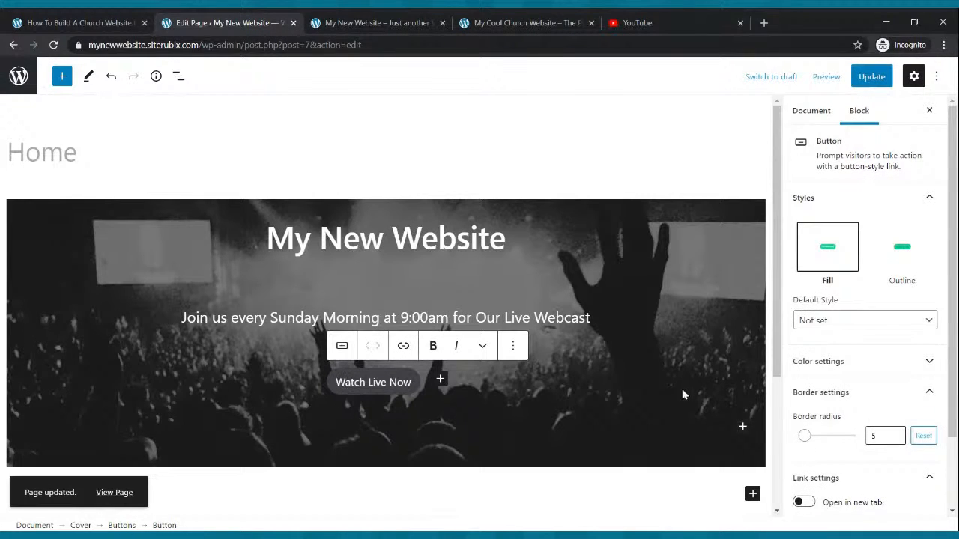
pyautogui.click(826, 369)
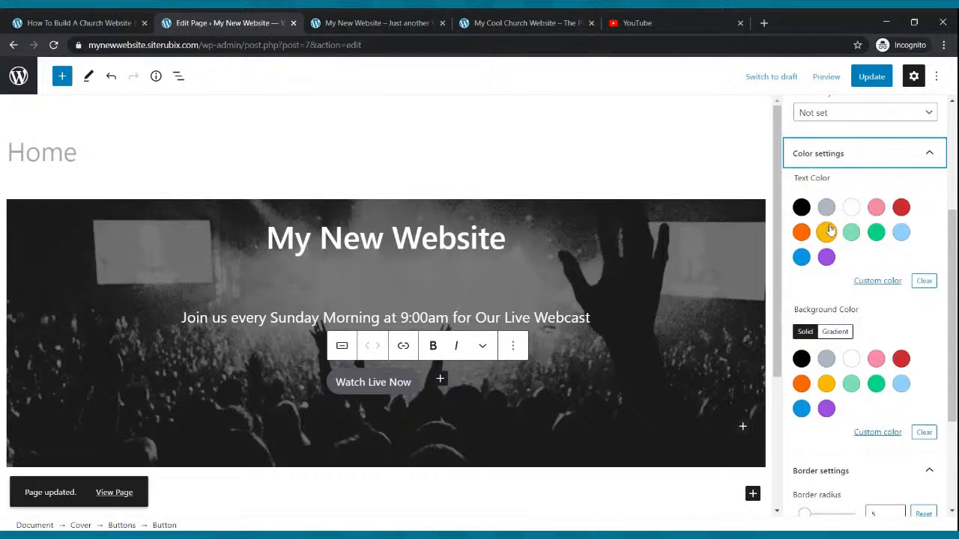
pyautogui.click(851, 208)
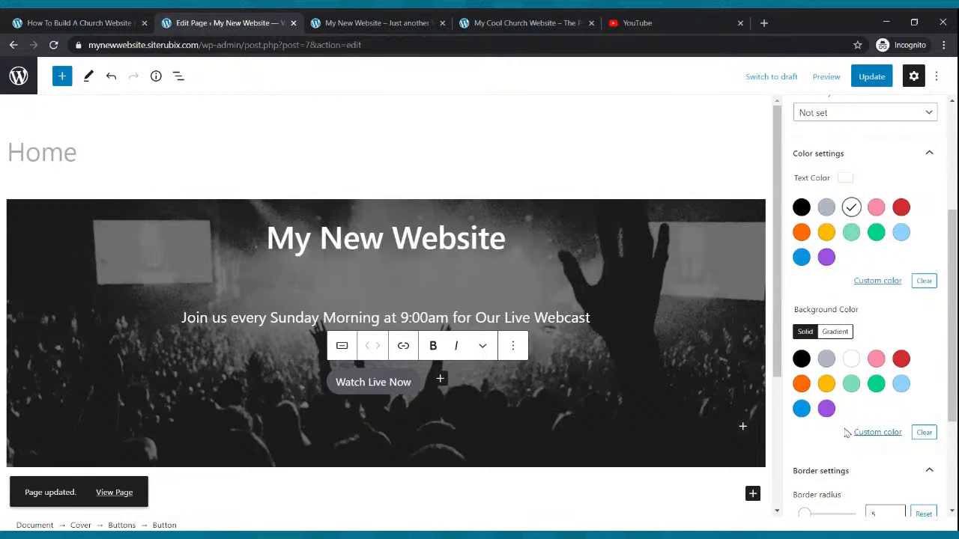
pyautogui.click(826, 384)
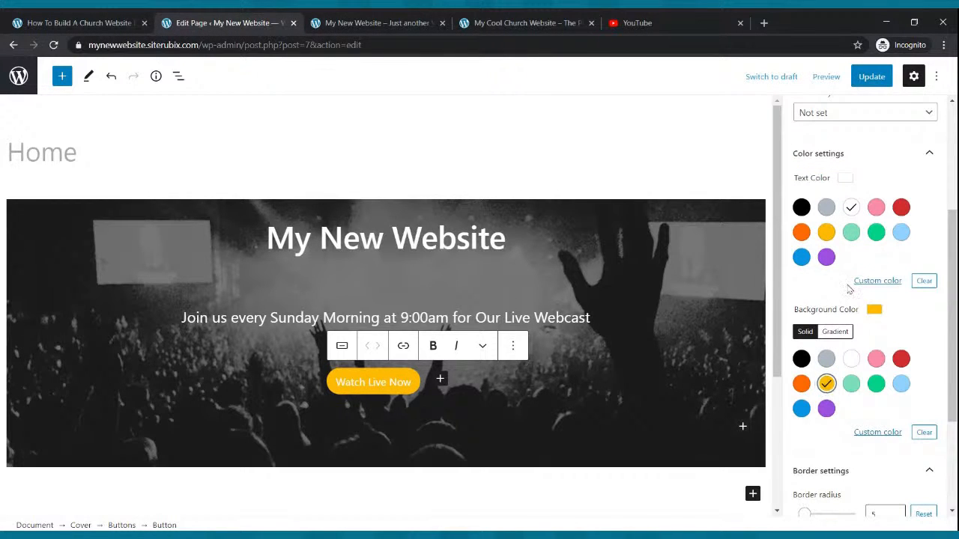
pyautogui.click(873, 83)
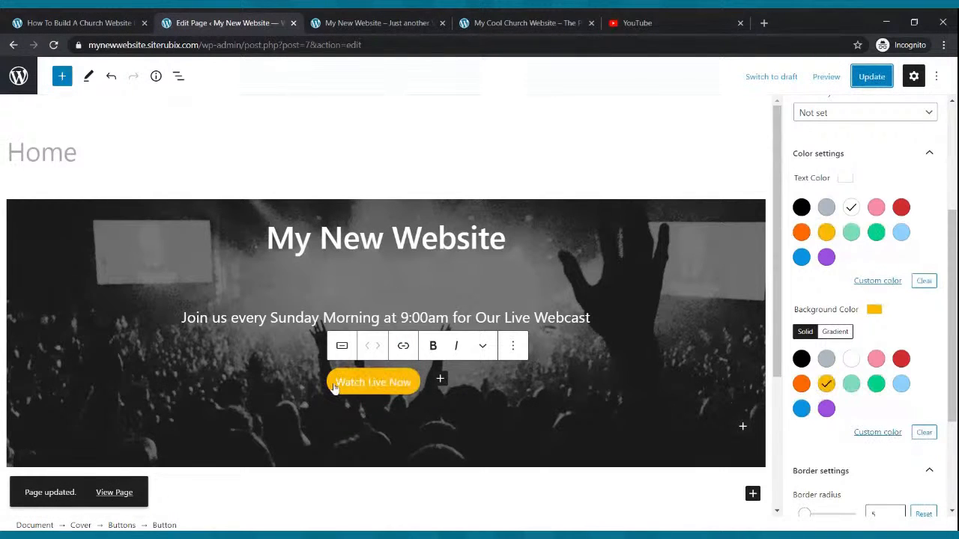
# Make the whole "Watch Live Now" button label bold.
pyautogui.moveTo(338, 385); pyautogui.dragTo(412, 386)
pyautogui.click(432, 349)
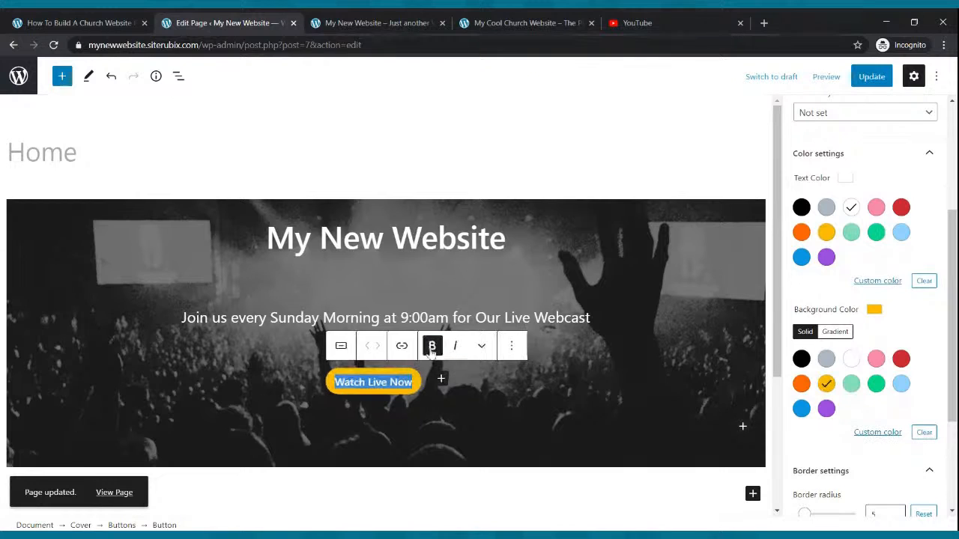
# Update the Home page and reload the live site to check the bold banner button.
pyautogui.click(872, 77)
pyautogui.scroll(3, 911, 212)
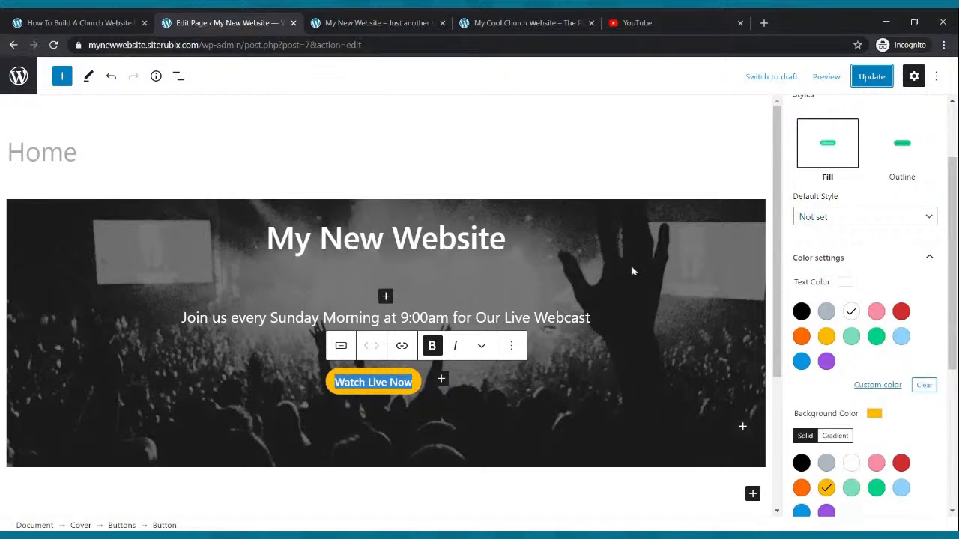
pyautogui.click(378, 23)
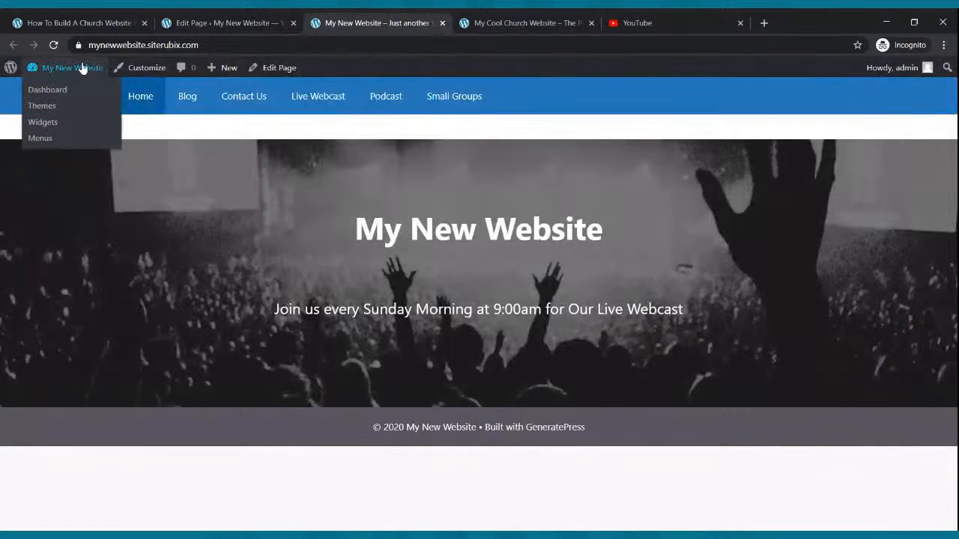
pyautogui.click(53, 45)
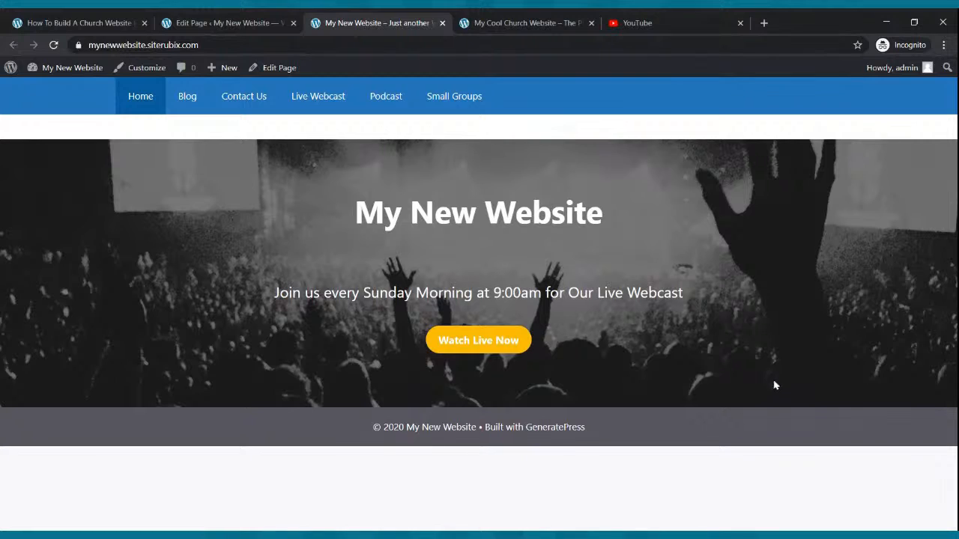
# Examine the Cool Church example site's content directly below its banner.
pyautogui.click(504, 19)
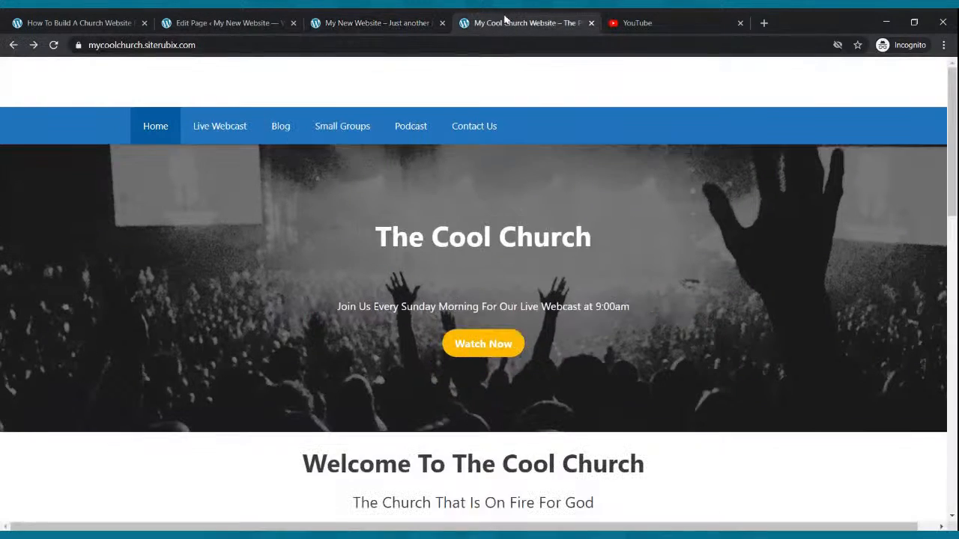
pyautogui.scroll(-4, 515, 181)
pyautogui.scroll(4, 516, 180)
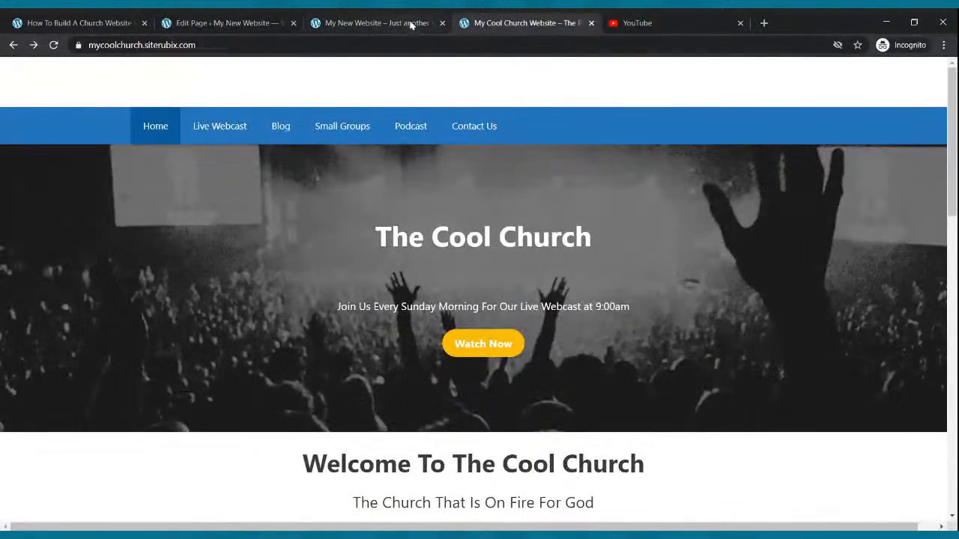
pyautogui.scroll(-2, 428, 190)
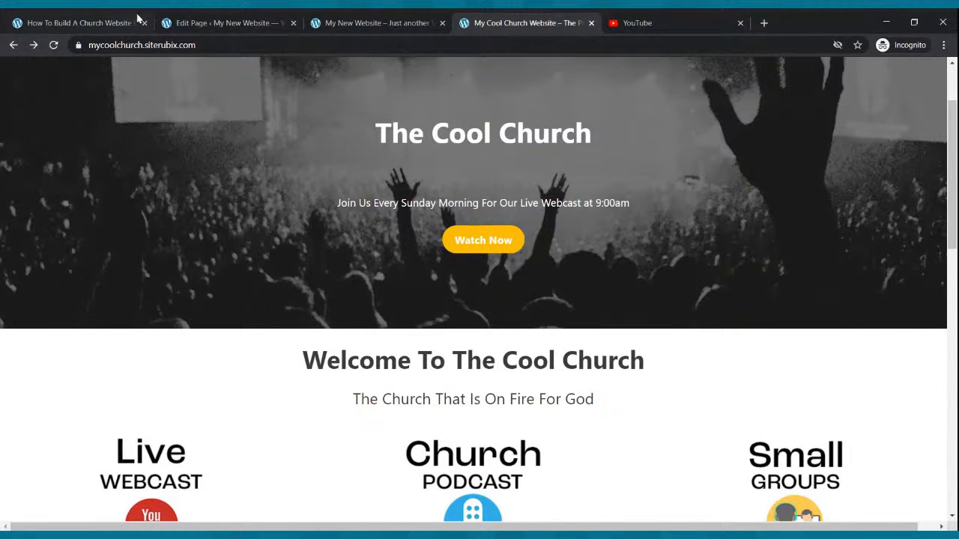
# Switch back to the Home page editor and add a Paragraph block below the Cover reading "Welcome To Our Church Website".
pyautogui.click(217, 23)
pyautogui.click(411, 477)
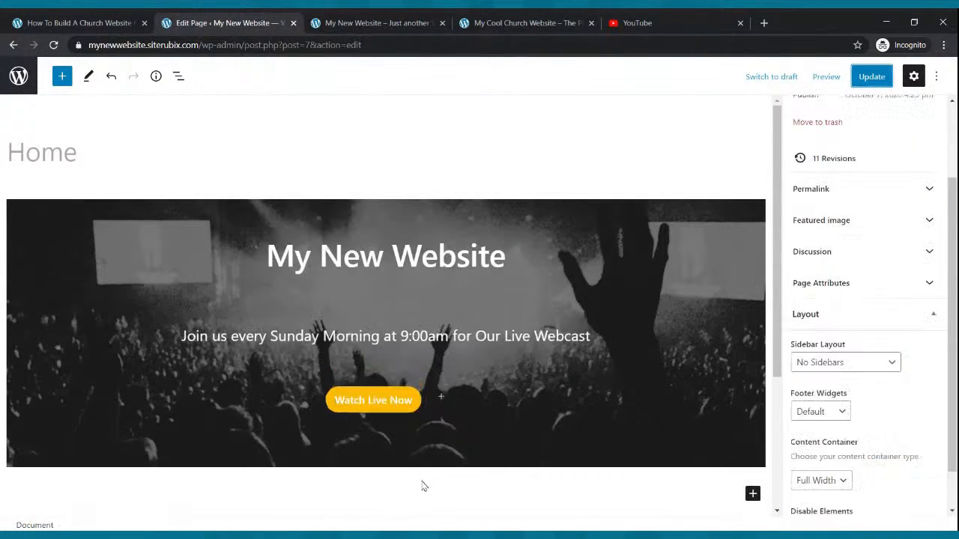
pyautogui.scroll(-3, 514, 370)
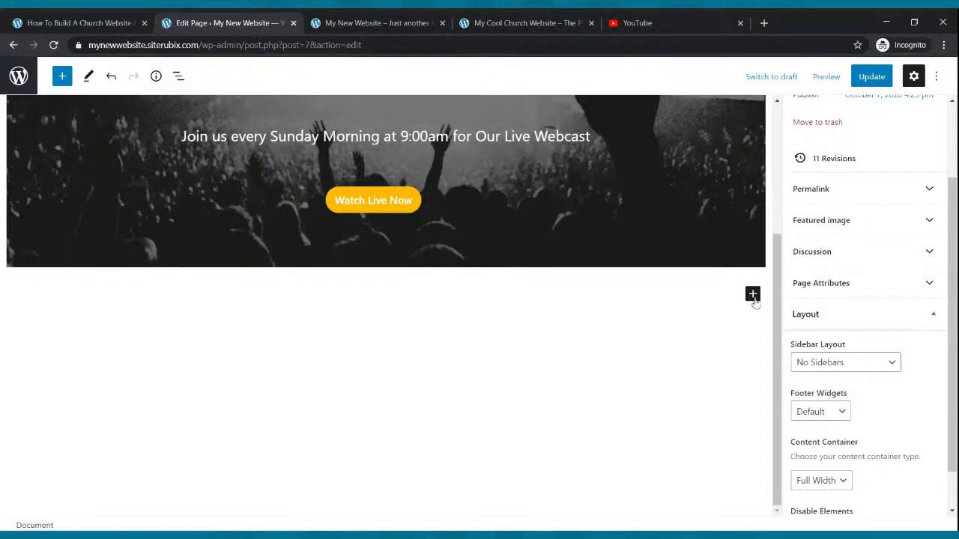
pyautogui.click(753, 294)
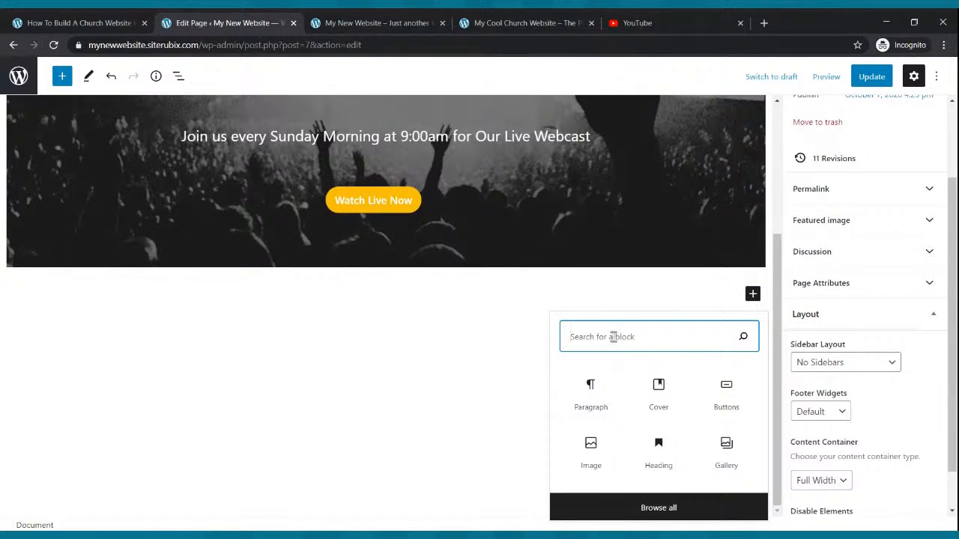
pyautogui.write('paragraph')
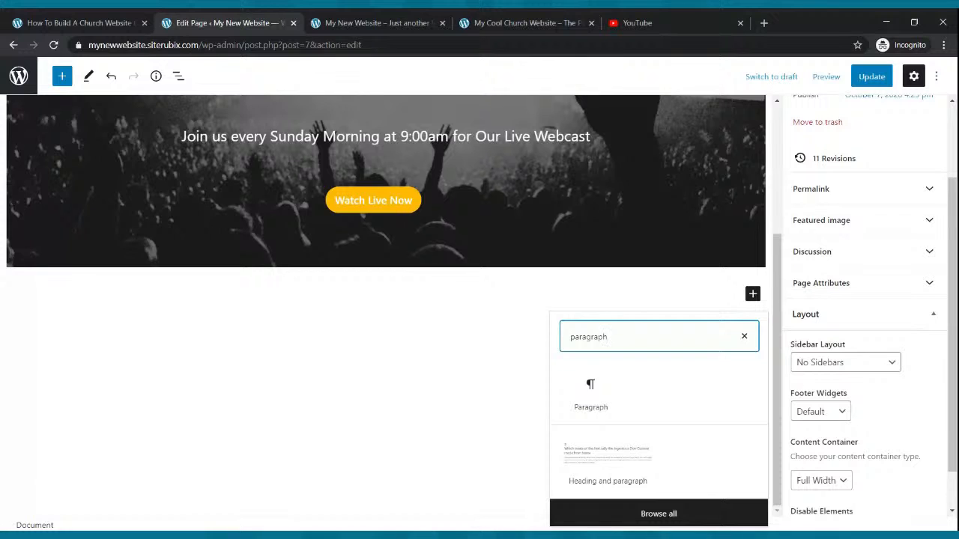
pyautogui.click(583, 392)
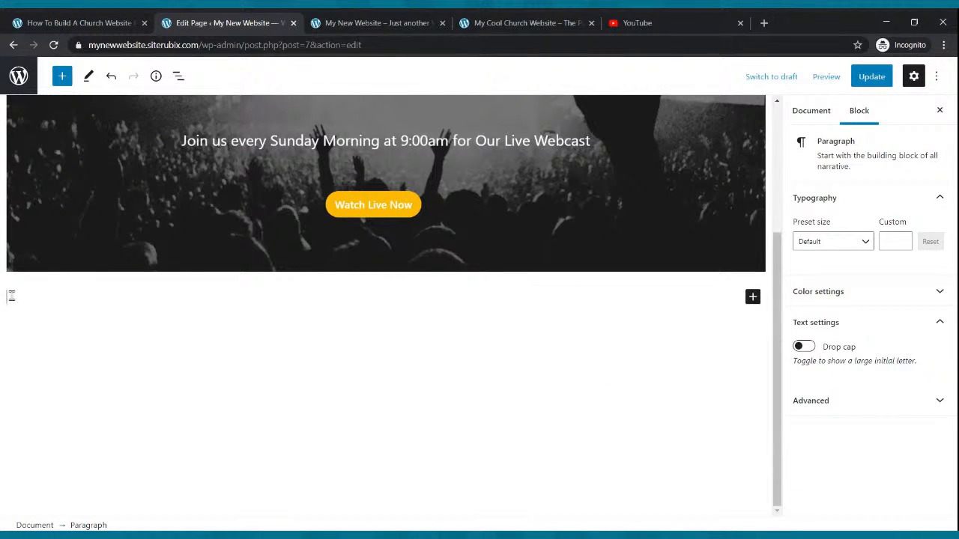
pyautogui.write('Welcome To Our Church Website')
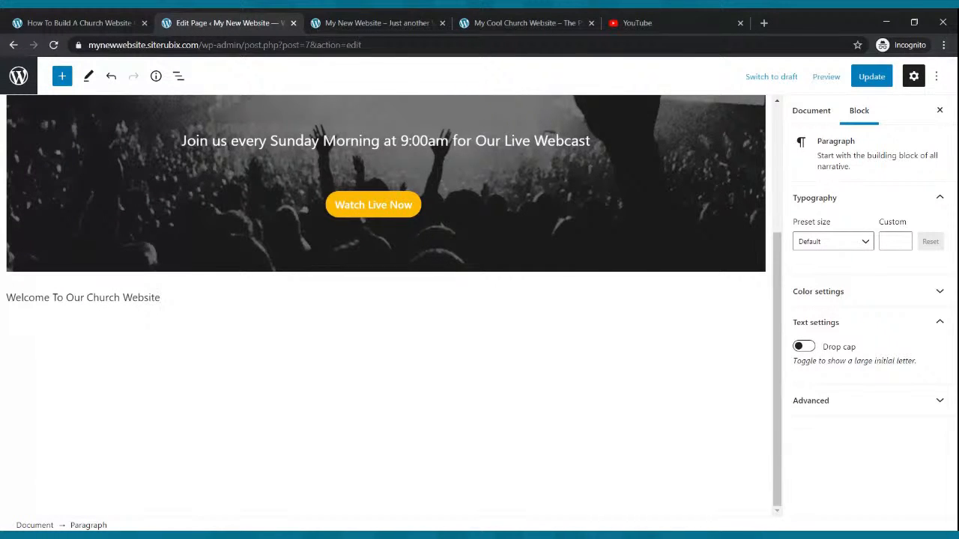
# Make the "Welcome To Our Church Website" paragraph bold, centered and Large in size, and update the page.
pyautogui.moveTo(162, 297); pyautogui.dragTo(3, 301)
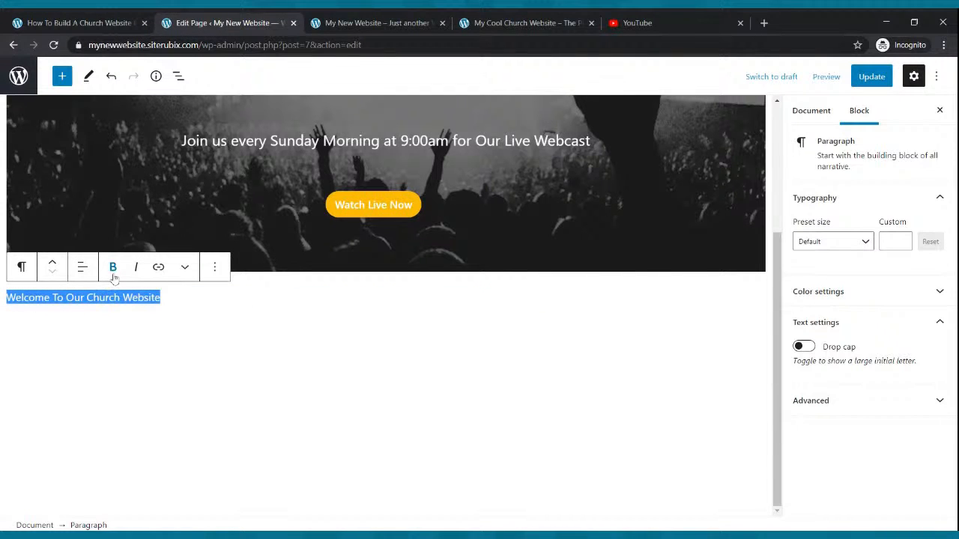
pyautogui.click(113, 268)
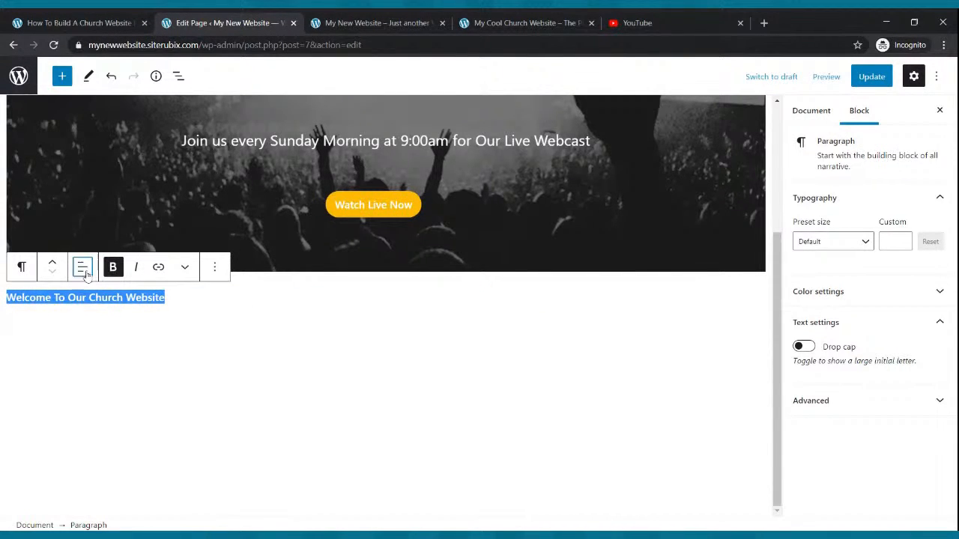
pyautogui.click(82, 268)
pyautogui.click(105, 335)
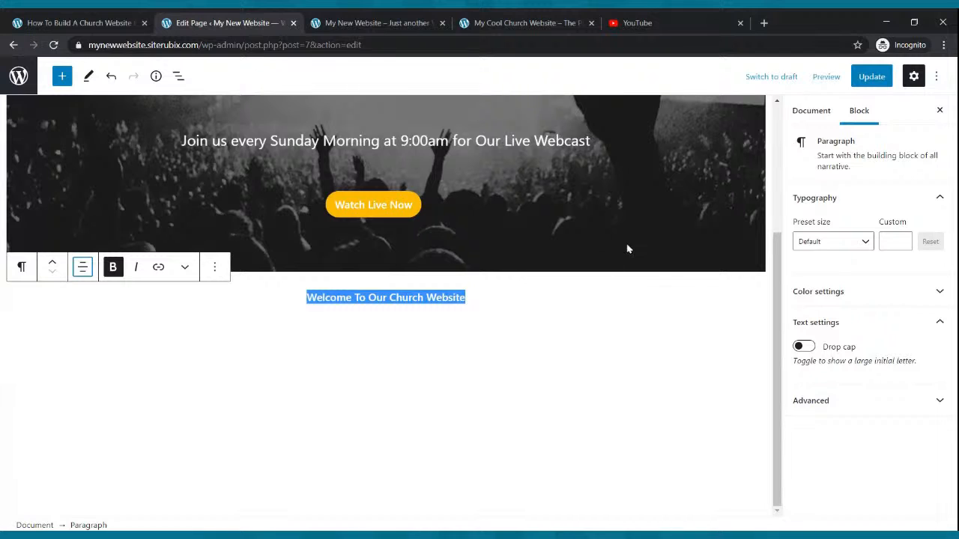
pyautogui.click(863, 241)
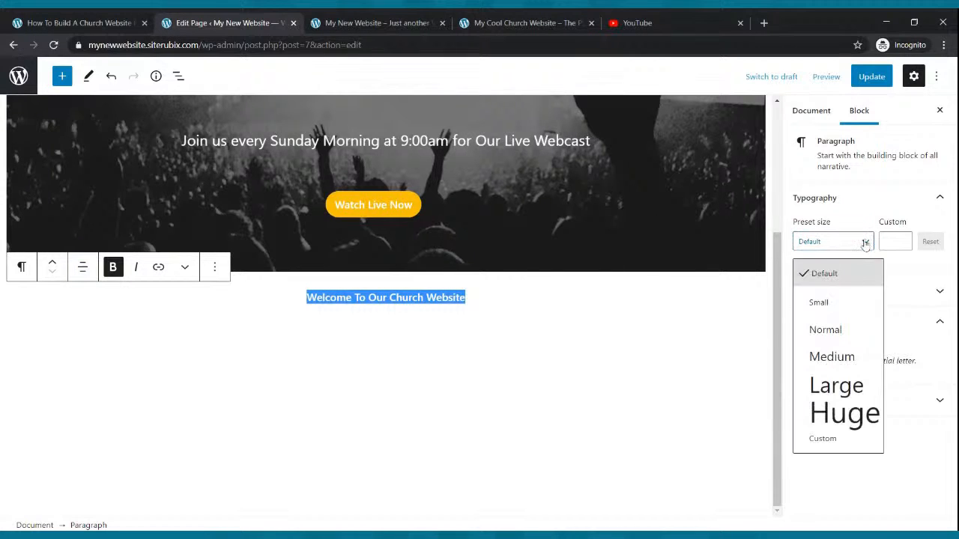
pyautogui.click(841, 385)
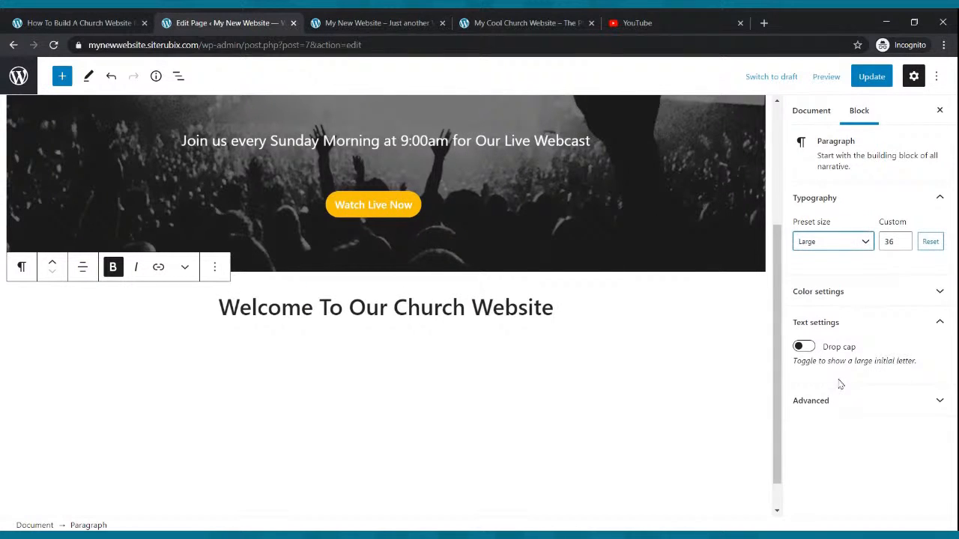
pyautogui.click(584, 338)
pyautogui.click(874, 77)
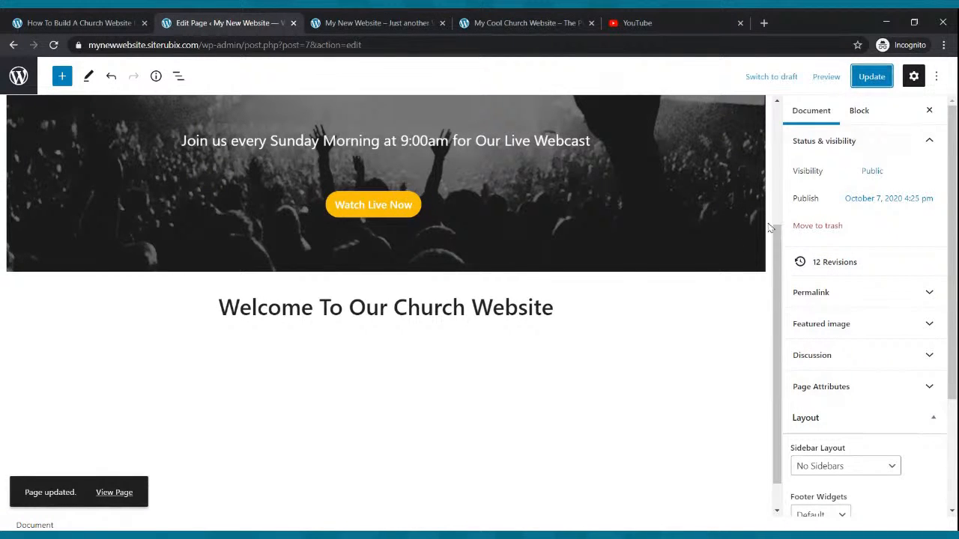
# Start a new paragraph below the welcome line and paste in "The Church That Is On Fire For God" copied from the Cool Church site.
pyautogui.click(588, 310)
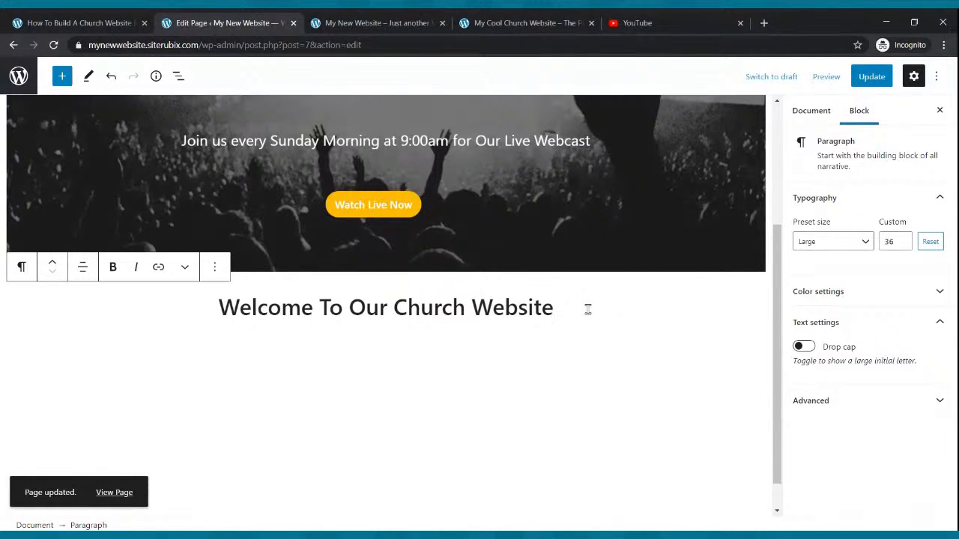
pyautogui.press('Return')
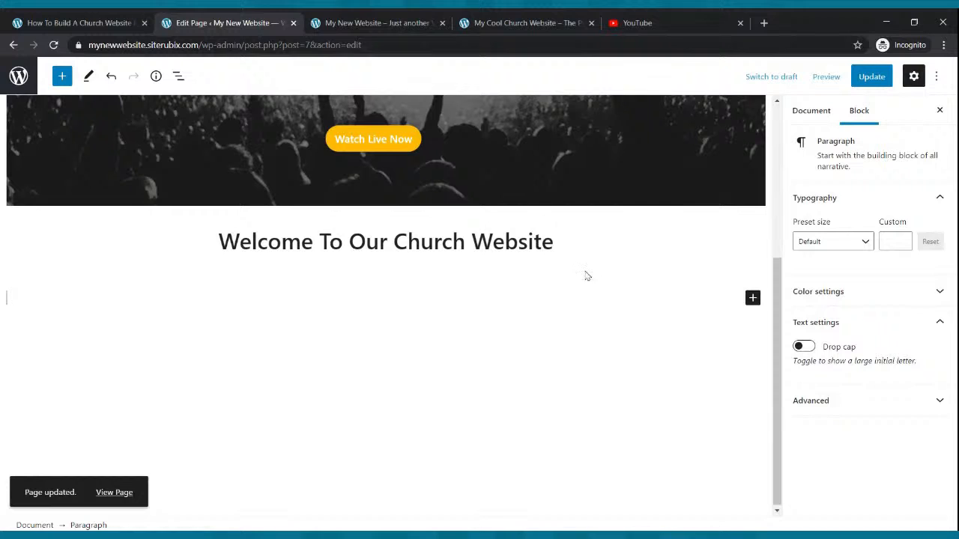
pyautogui.click(562, 234)
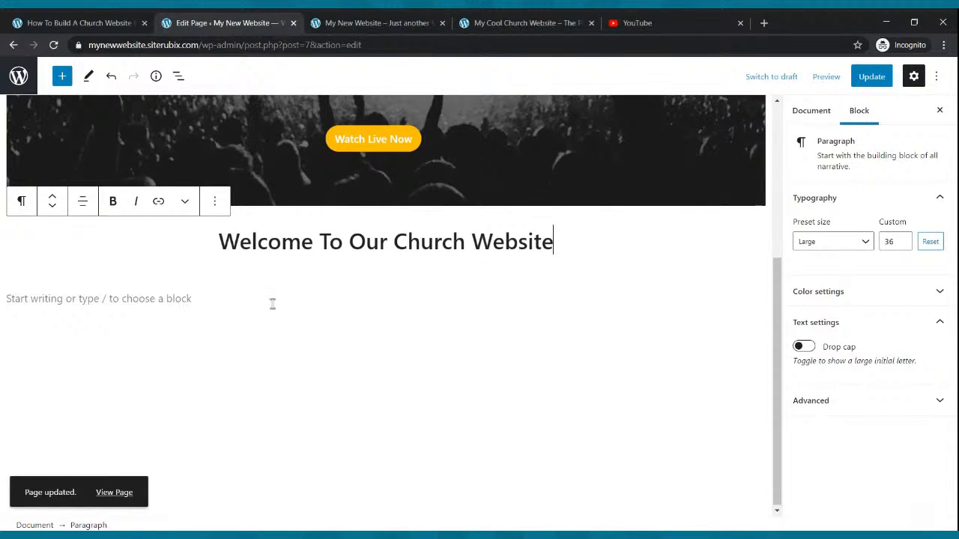
pyautogui.click(495, 21)
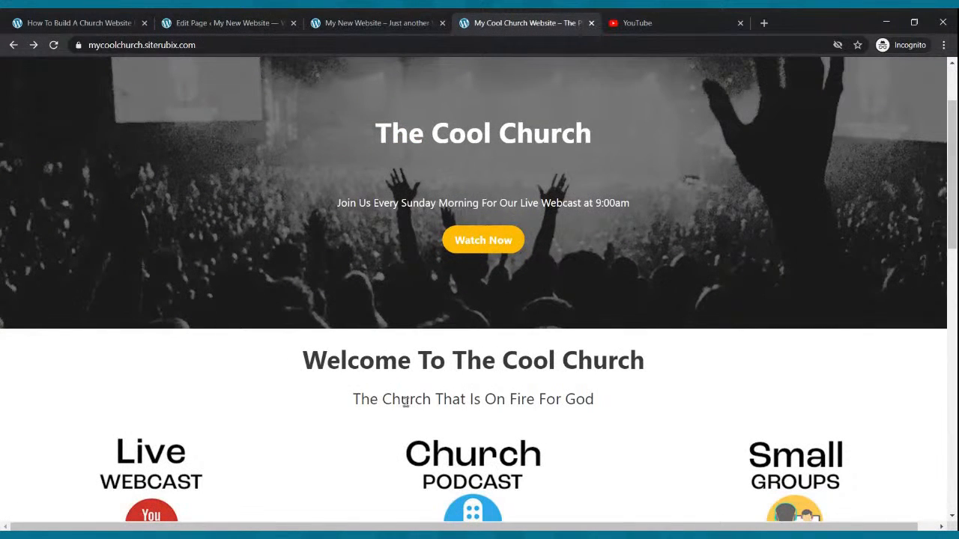
pyautogui.moveTo(354, 402); pyautogui.dragTo(609, 408)
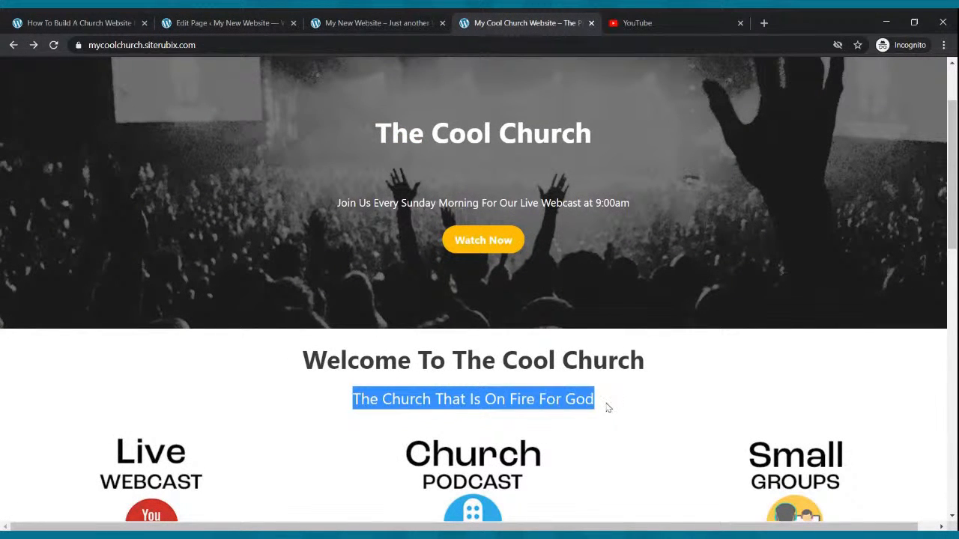
pyautogui.click(253, 20)
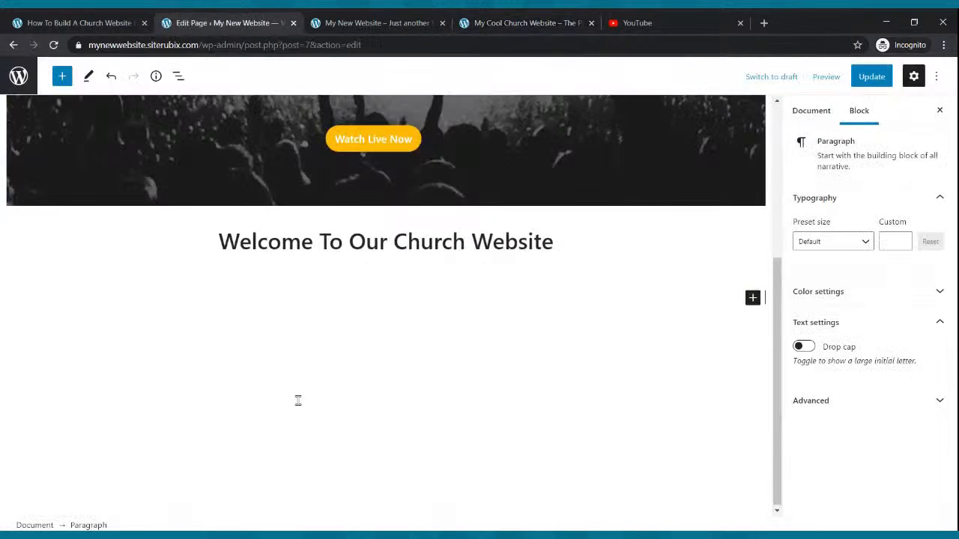
pyautogui.click(92, 272)
pyautogui.click(90, 290)
pyautogui.hotkey('ctrl', 'c')
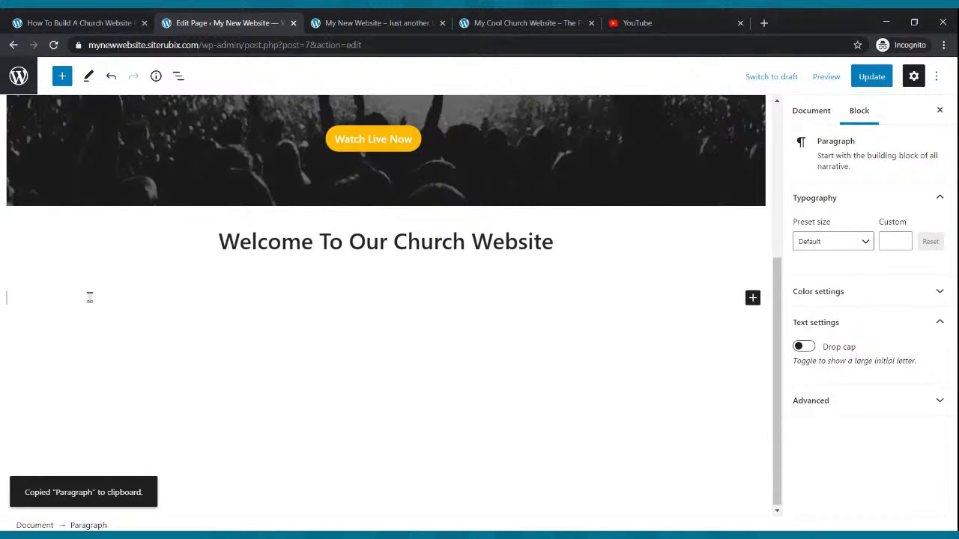
pyautogui.click(525, 22)
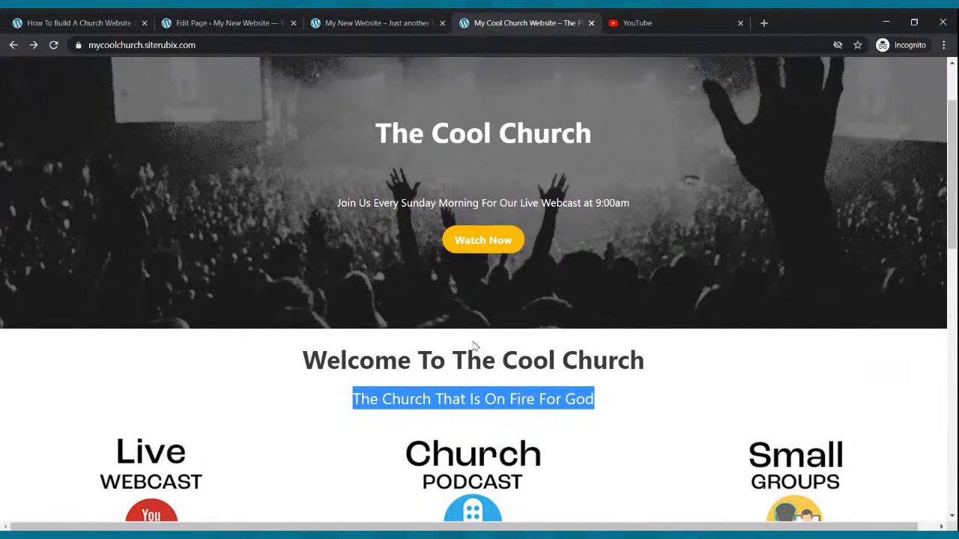
pyautogui.click(255, 21)
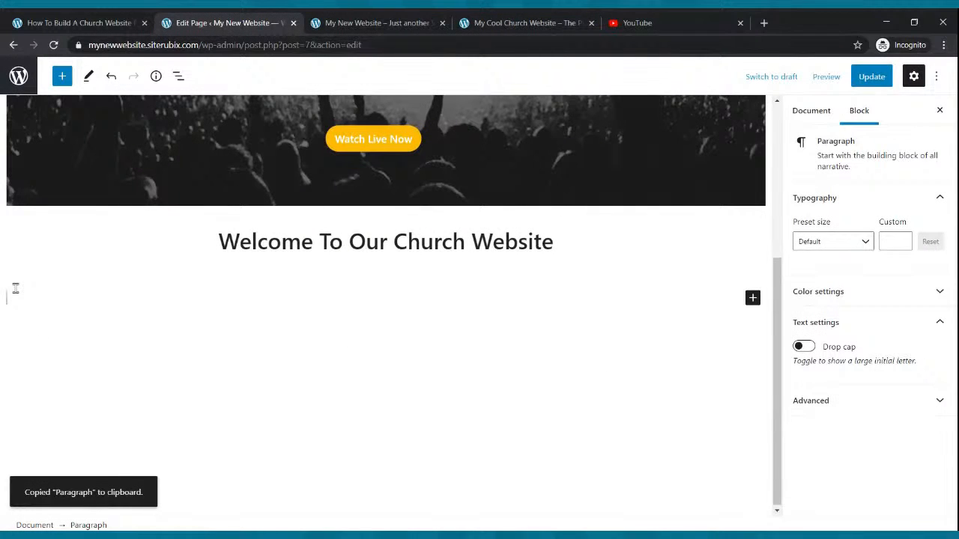
pyautogui.hotkey('ctrl', 'v')
# Center the text of the "The Church That Is On Fire For God" paragraph.
pyautogui.moveTo(187, 298); pyautogui.dragTo(3, 308)
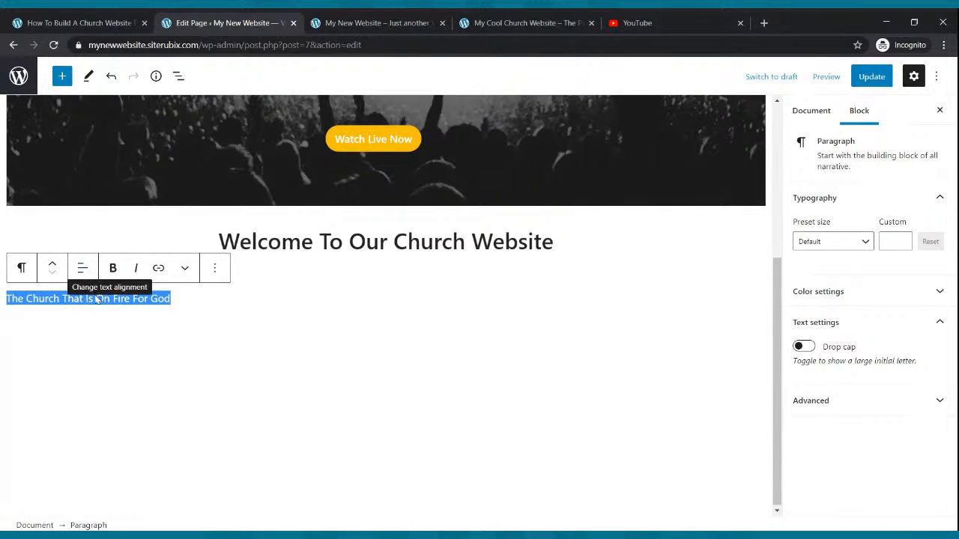
pyautogui.click(83, 269)
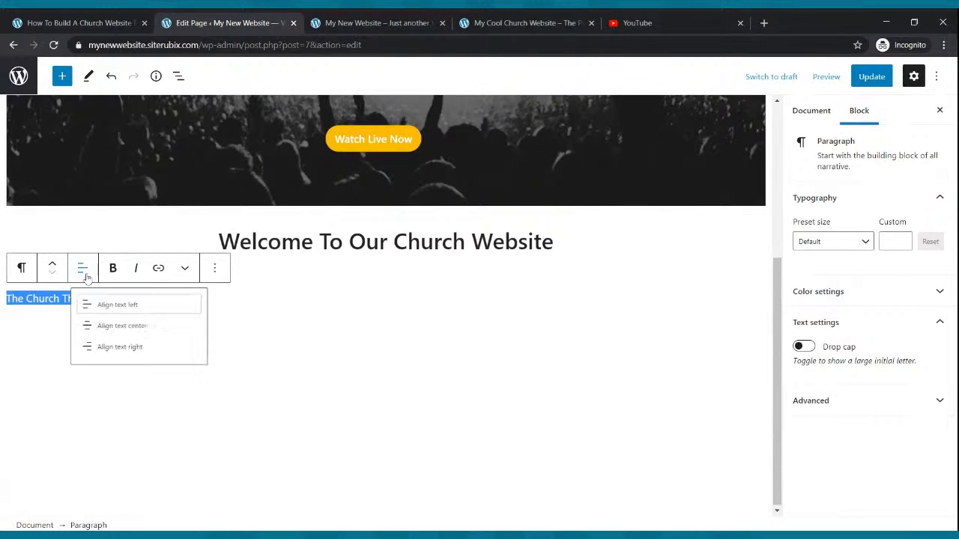
pyautogui.click(86, 339)
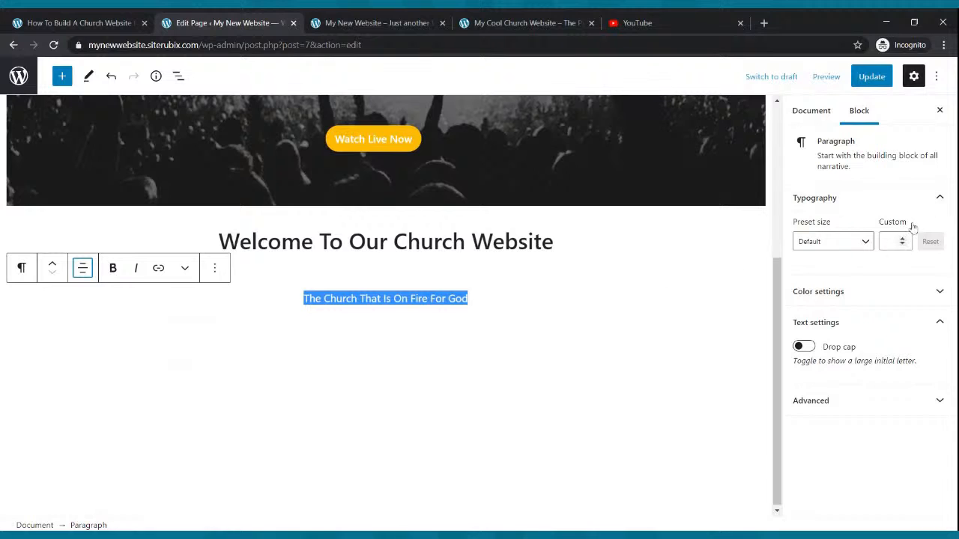
# Set the "The Church That Is On Fire For God" paragraph to a custom font size of 28 and update the page.
pyautogui.click(866, 243)
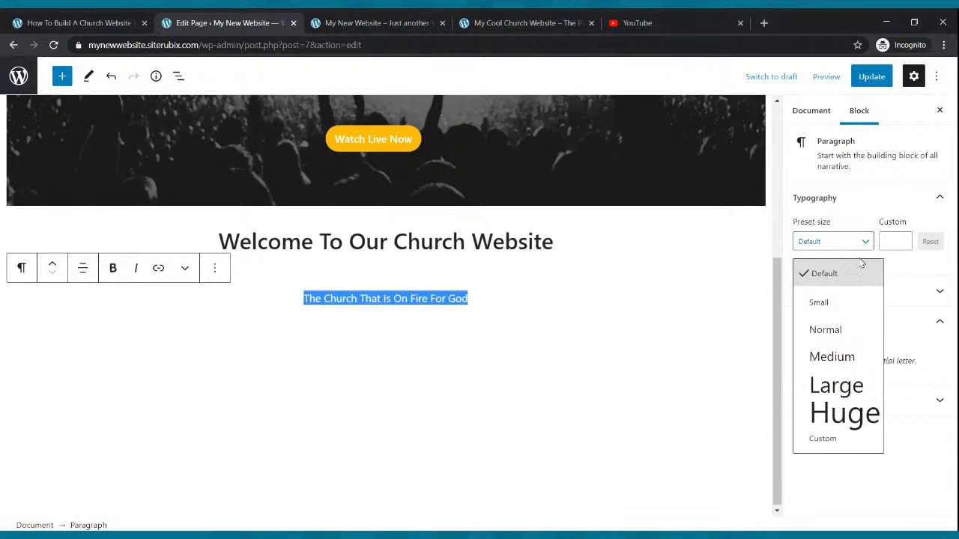
pyautogui.click(859, 355)
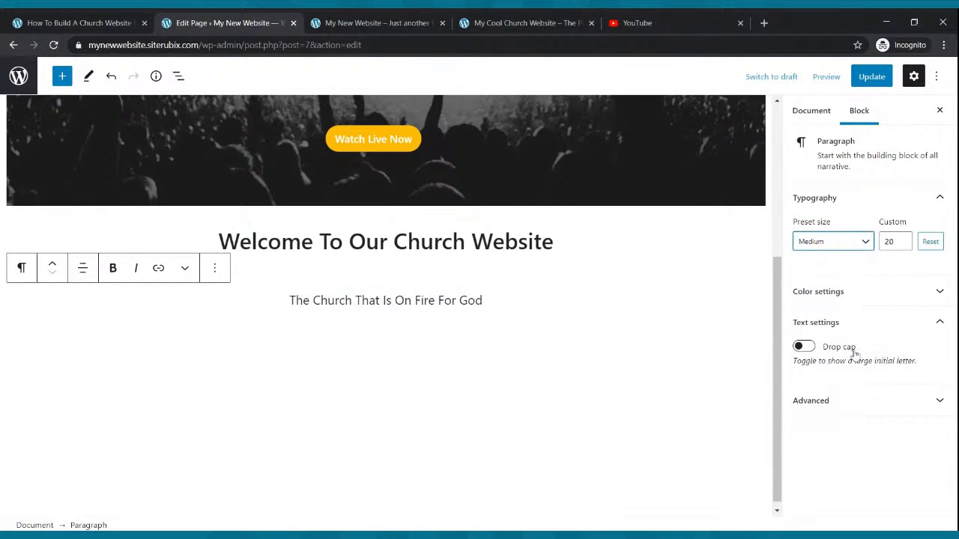
pyautogui.click(866, 242)
pyautogui.click(817, 386)
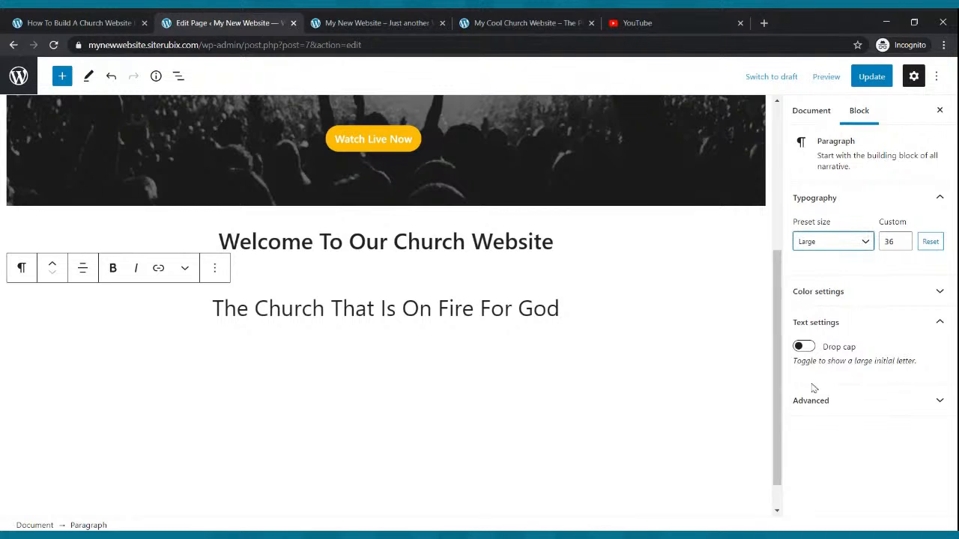
pyautogui.click(904, 245)
pyautogui.click(903, 245)
pyautogui.click(904, 245)
pyautogui.click(904, 245)
pyautogui.click(904, 245)
pyautogui.click(903, 245)
pyautogui.click(904, 245)
pyautogui.click(904, 245)
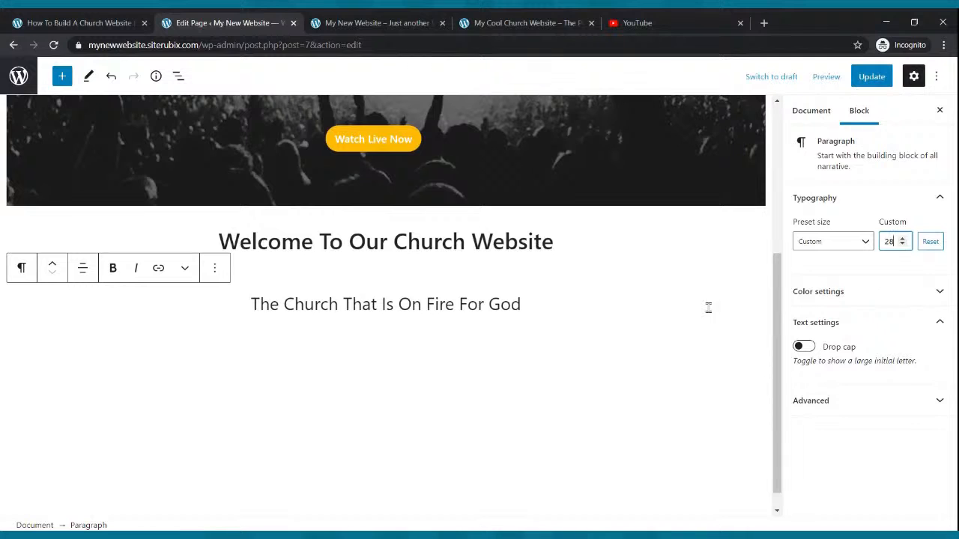
pyautogui.click(866, 83)
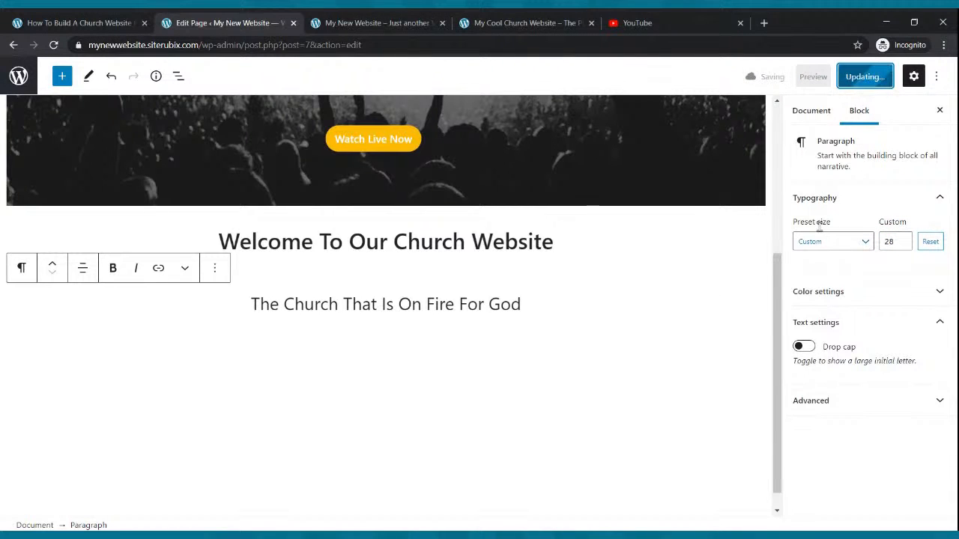
# Reload the new website's Home page to check the welcome lines, and compare it with the Cool Church home page.
pyautogui.click(387, 16)
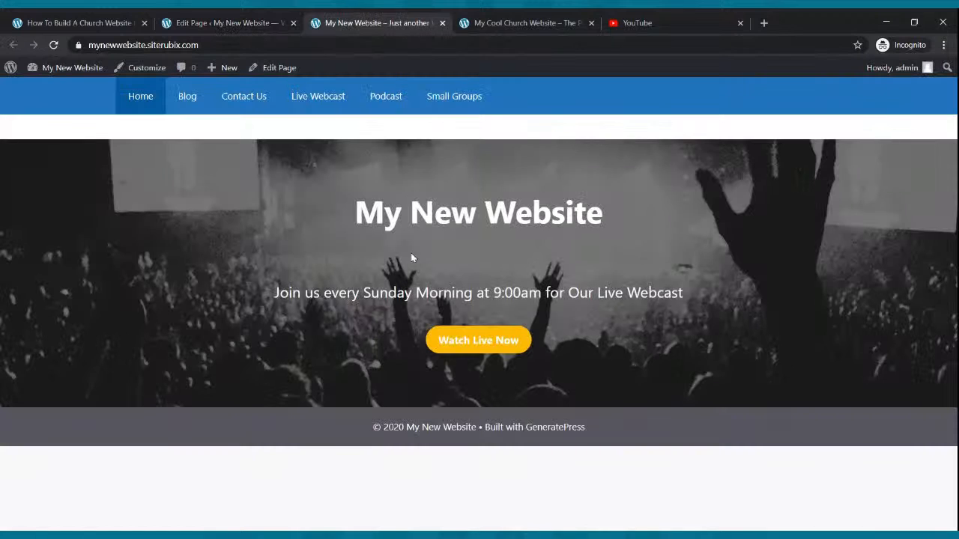
pyautogui.click(53, 45)
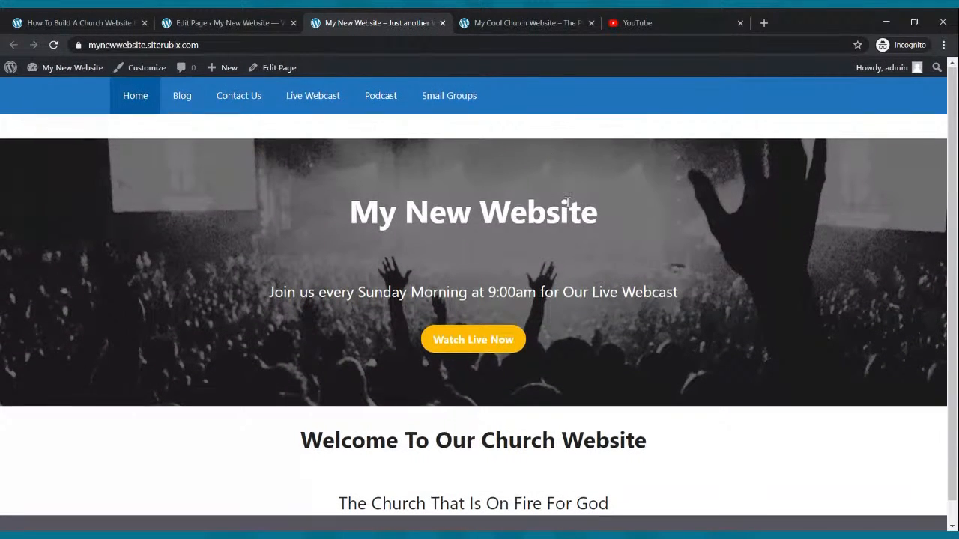
pyautogui.scroll(-1, 563, 191)
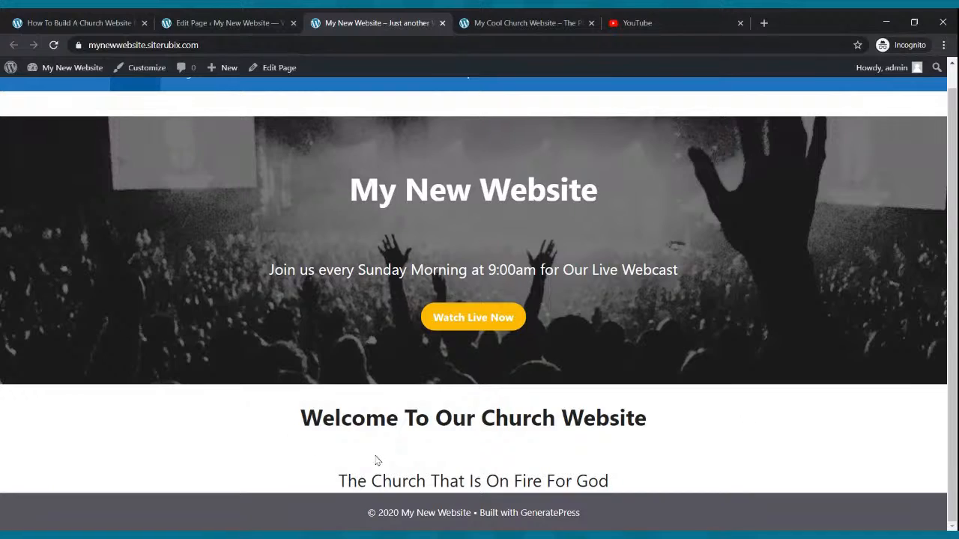
pyautogui.scroll(1, 539, 420)
pyautogui.scroll(-1, 534, 387)
pyautogui.click(487, 22)
pyautogui.scroll(-4, 440, 240)
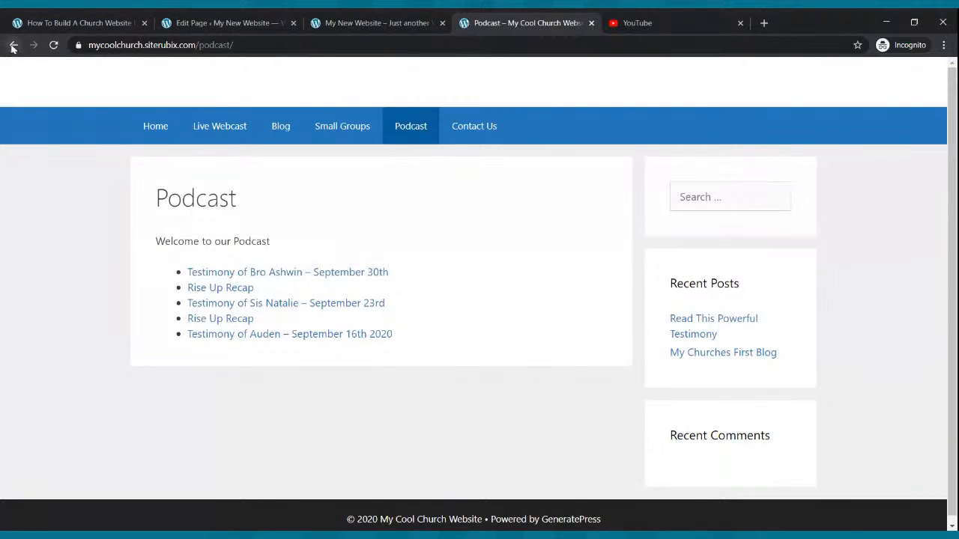
pyautogui.click(14, 45)
pyautogui.scroll(4, 225, 217)
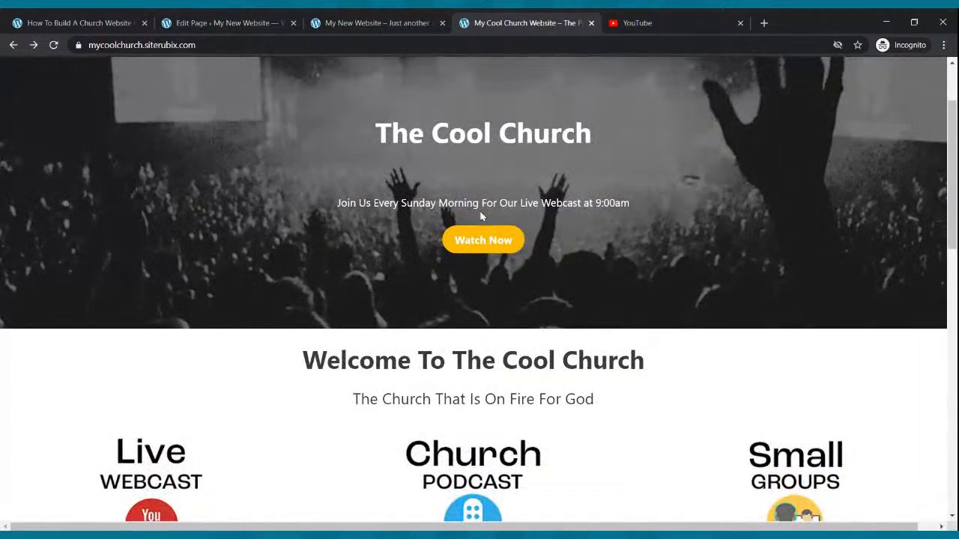
# Insert a Columns block with the 33 / 33 / 33 layout below "The Church That Is On Fire For God" in the page editor.
pyautogui.click(265, 17)
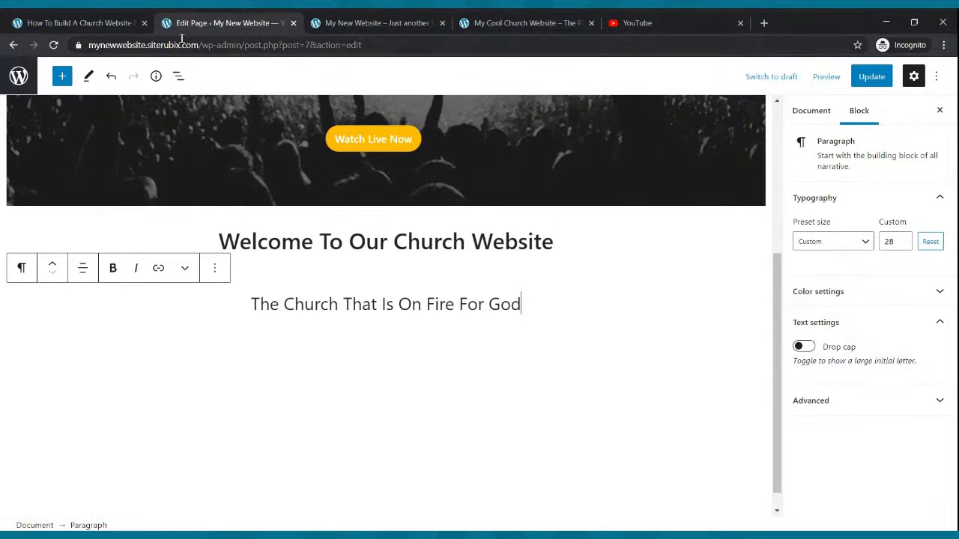
pyautogui.click(62, 78)
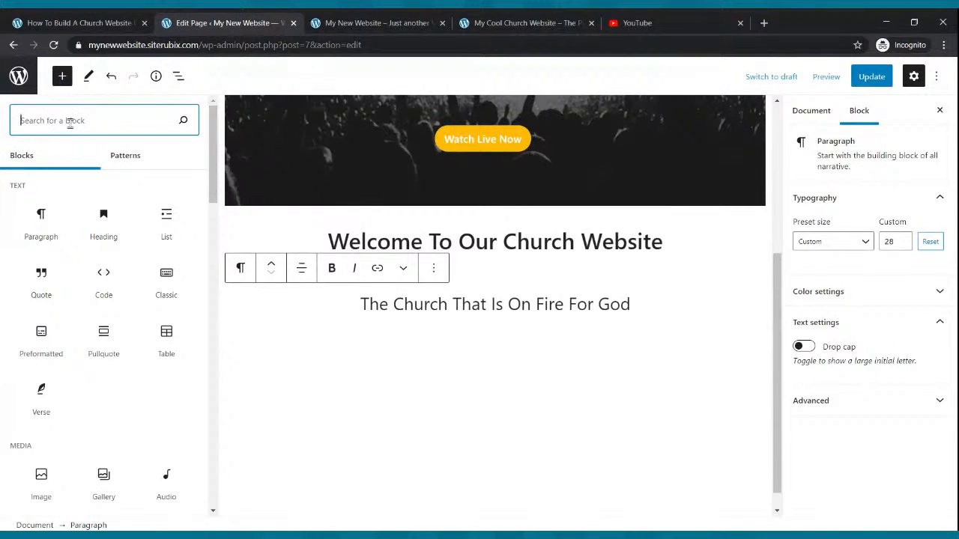
pyautogui.write('image')
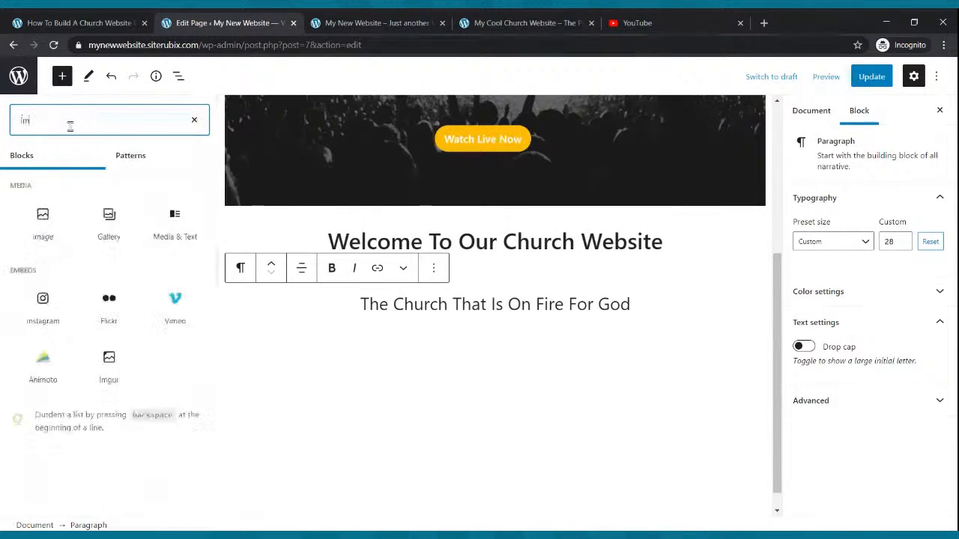
pyautogui.press('BackSpace')
pyautogui.press('BackSpace')
pyautogui.press('BackSpace')
pyautogui.press('BackSpace')
pyautogui.press('BackSpace')
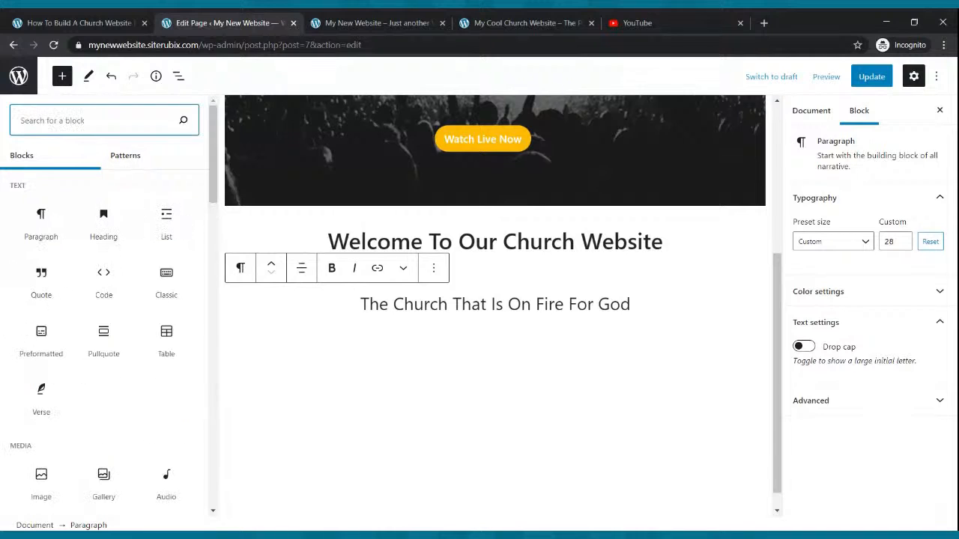
pyautogui.write('column')
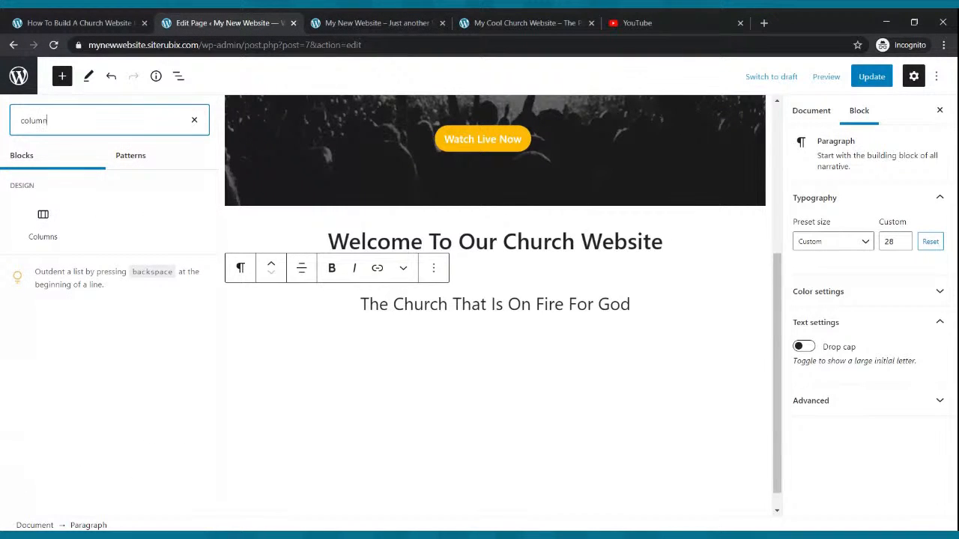
pyautogui.click(43, 223)
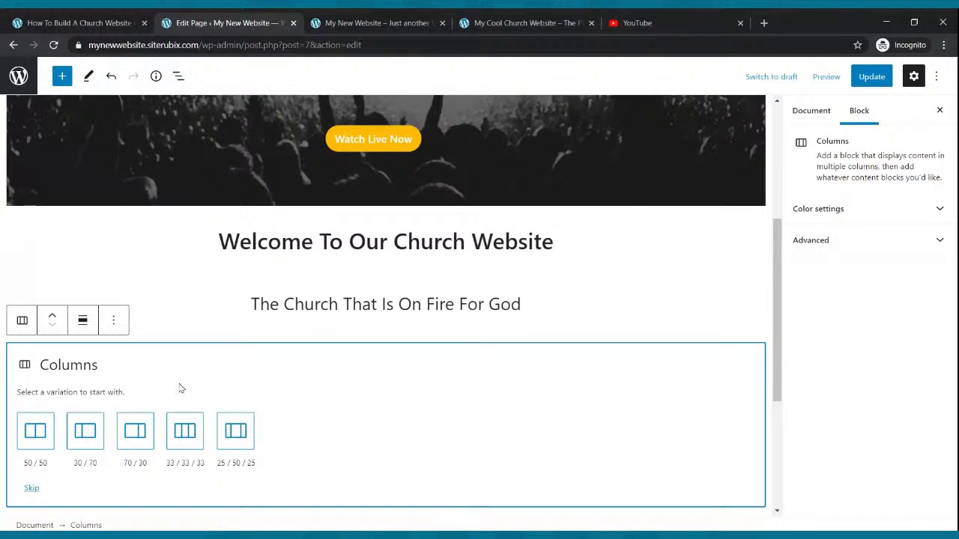
pyautogui.click(171, 431)
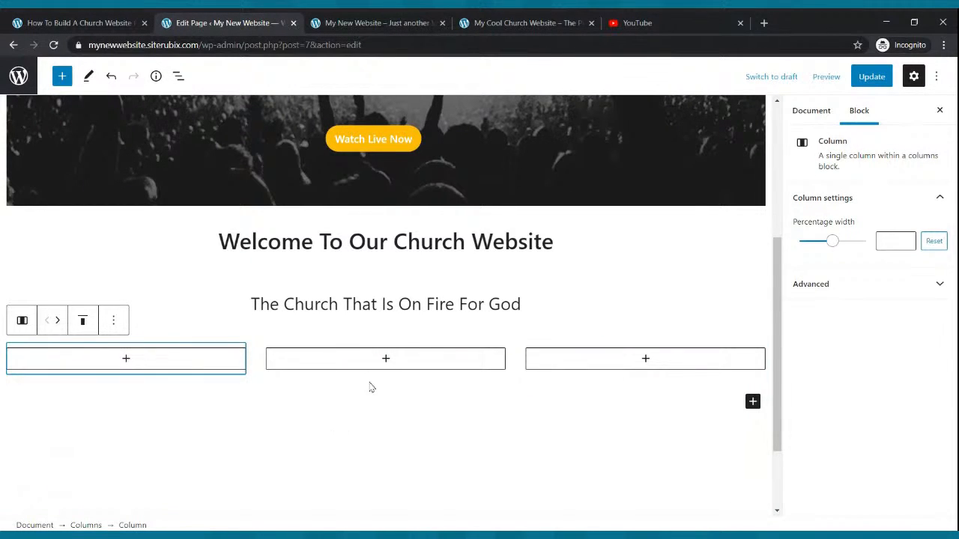
# Add an empty Image block to each of the three columns.
pyautogui.click(126, 360)
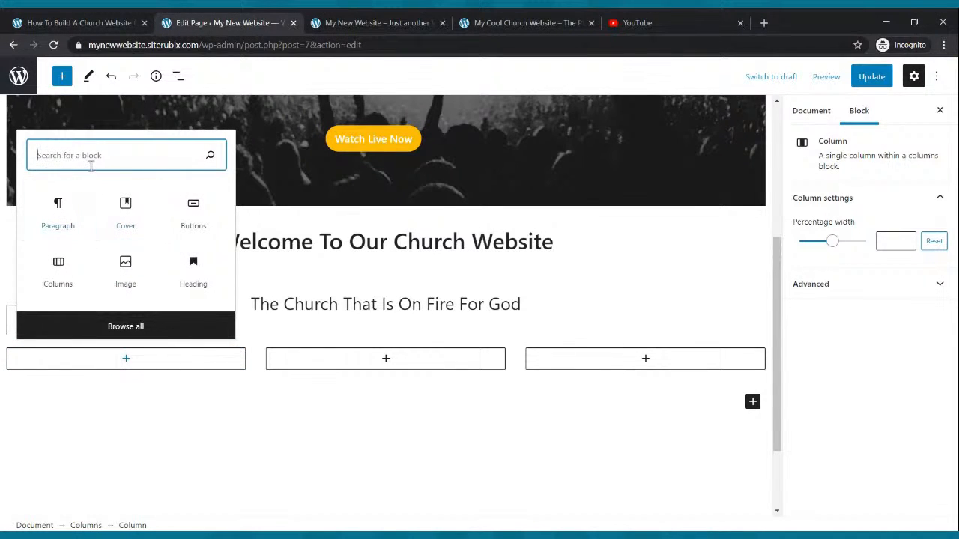
pyautogui.write('image')
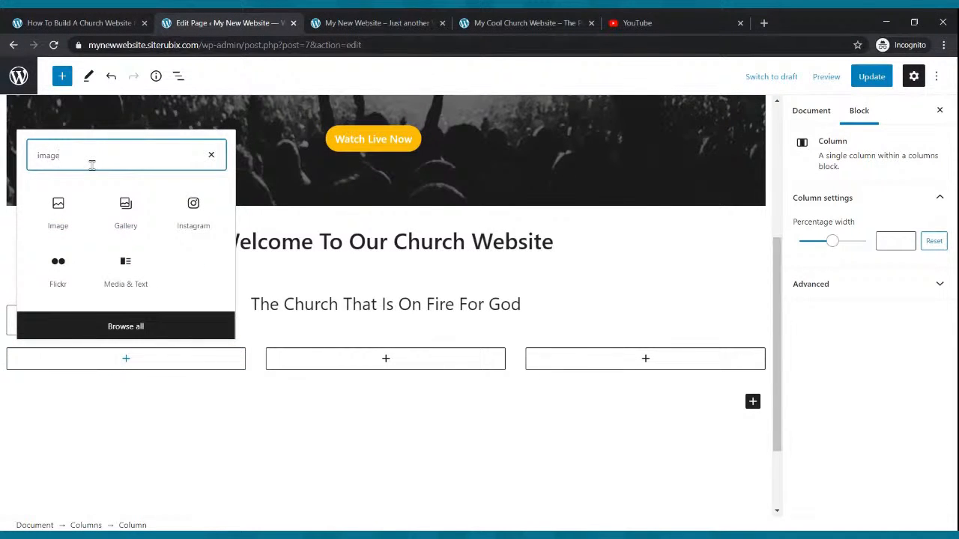
pyautogui.click(58, 211)
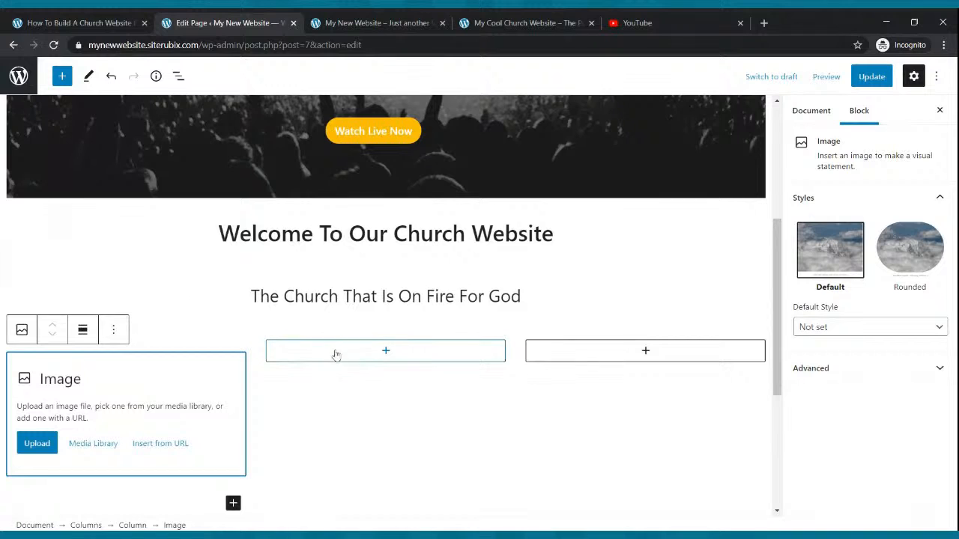
pyautogui.click(384, 353)
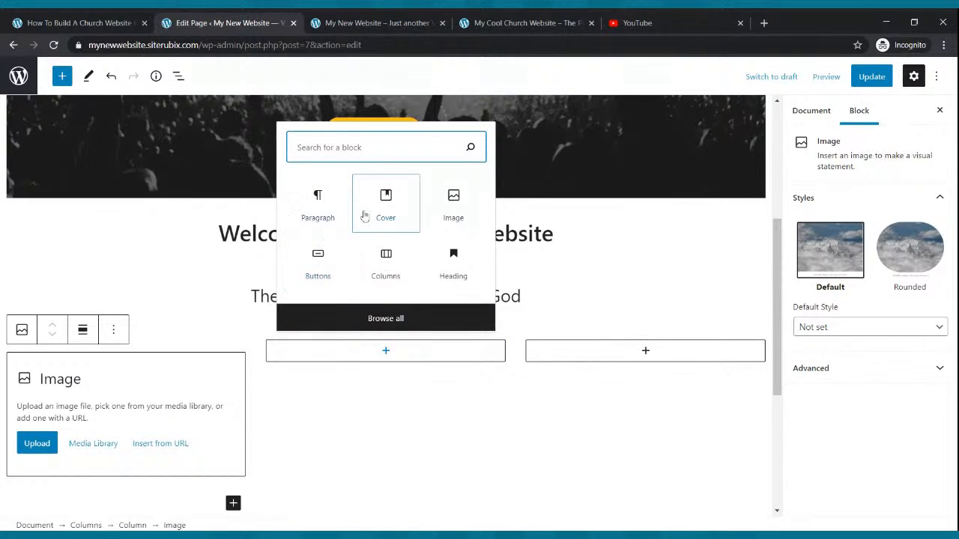
pyautogui.click(448, 212)
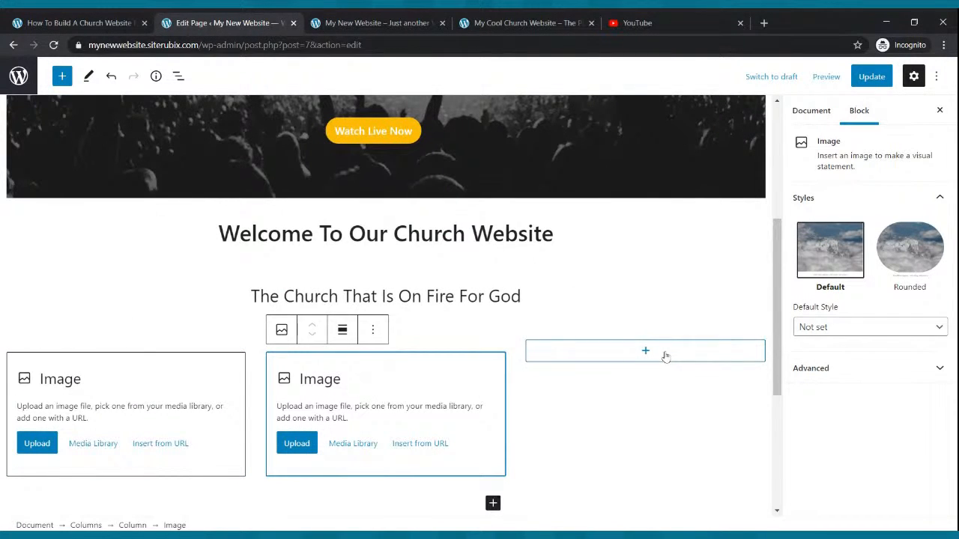
pyautogui.click(656, 356)
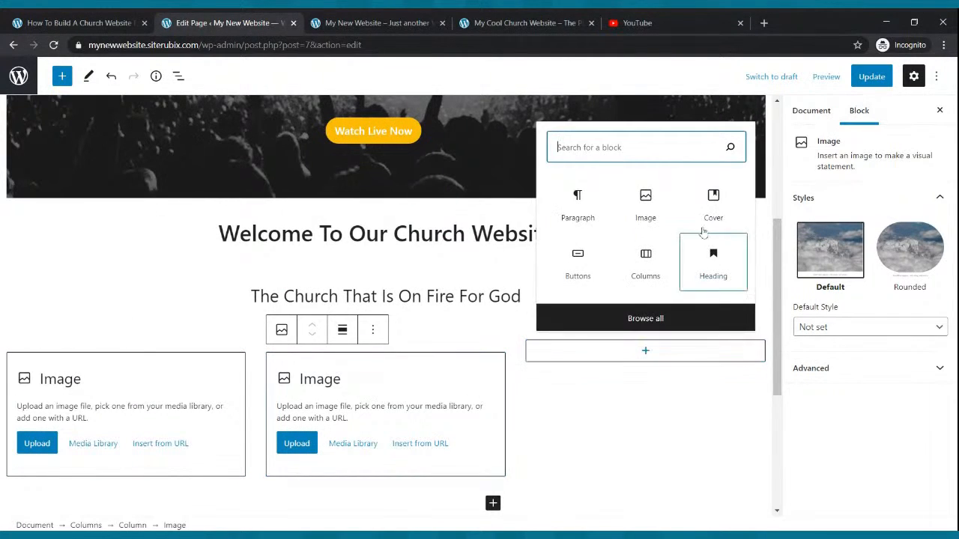
pyautogui.click(666, 209)
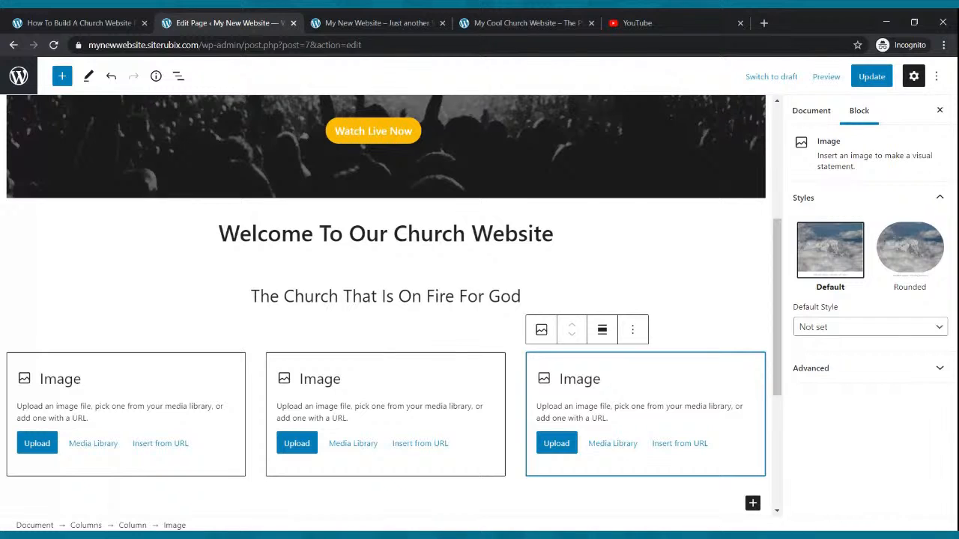
# Upload the Live Webcast, Small Groups and Church Podcast images into the first, second and third columns respectively.
pyautogui.click(38, 446)
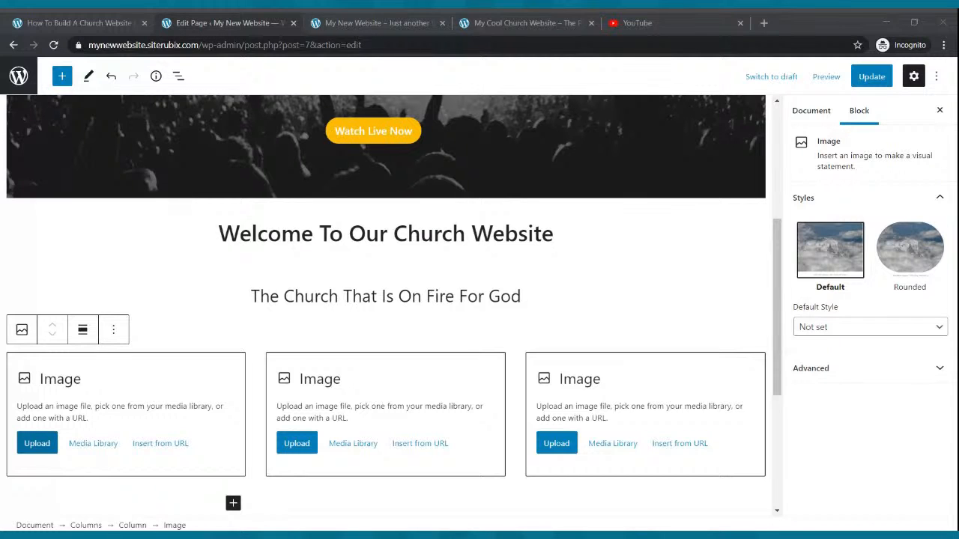
pyautogui.scroll(-2, 317, 280)
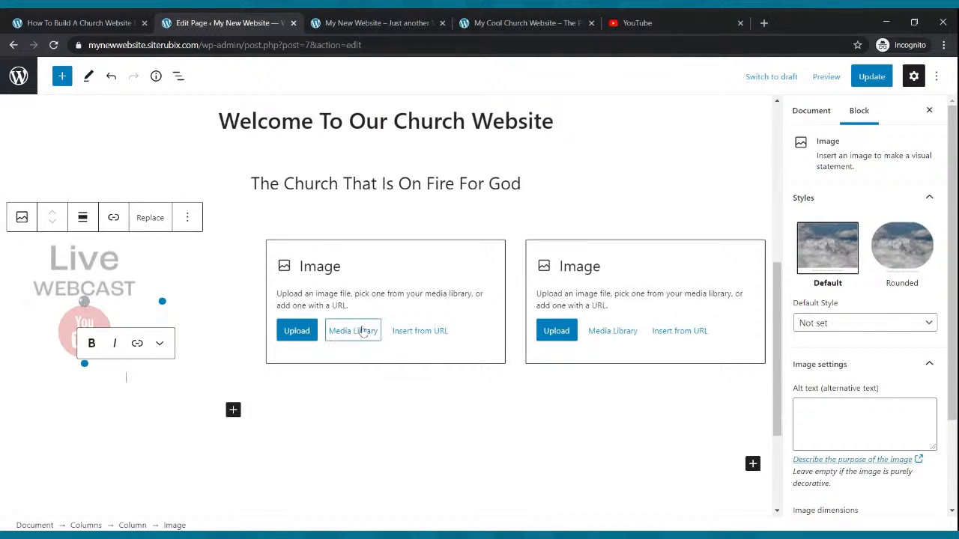
pyautogui.click(303, 332)
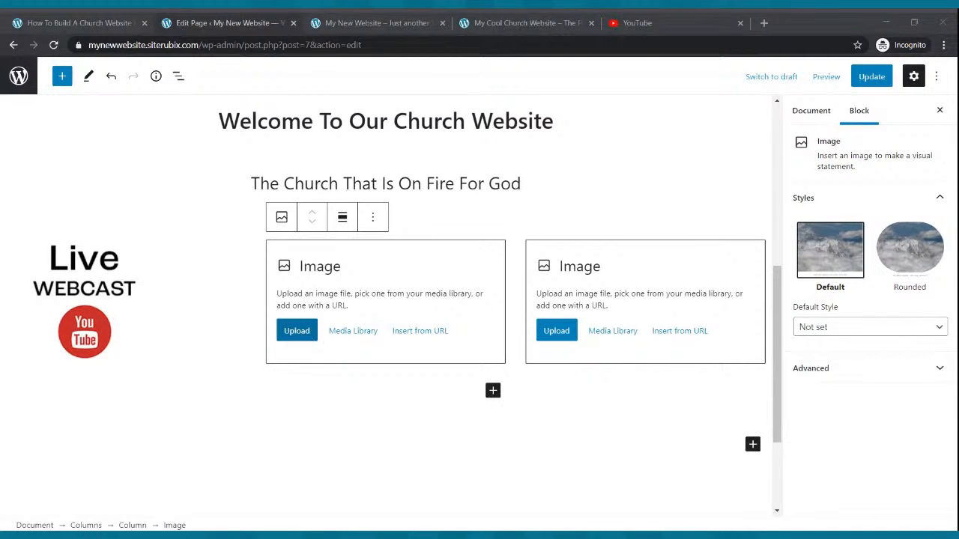
pyautogui.scroll(-2, 595, 332)
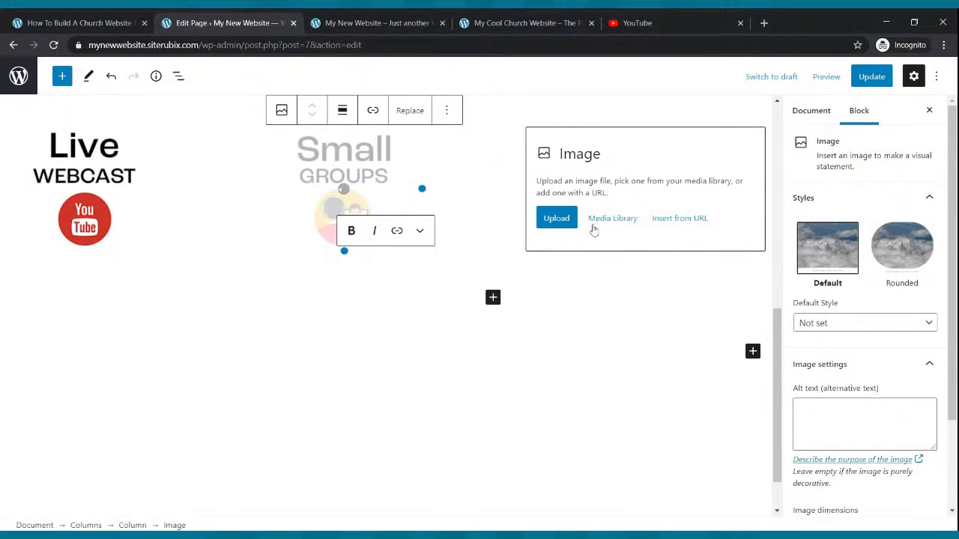
pyautogui.click(557, 217)
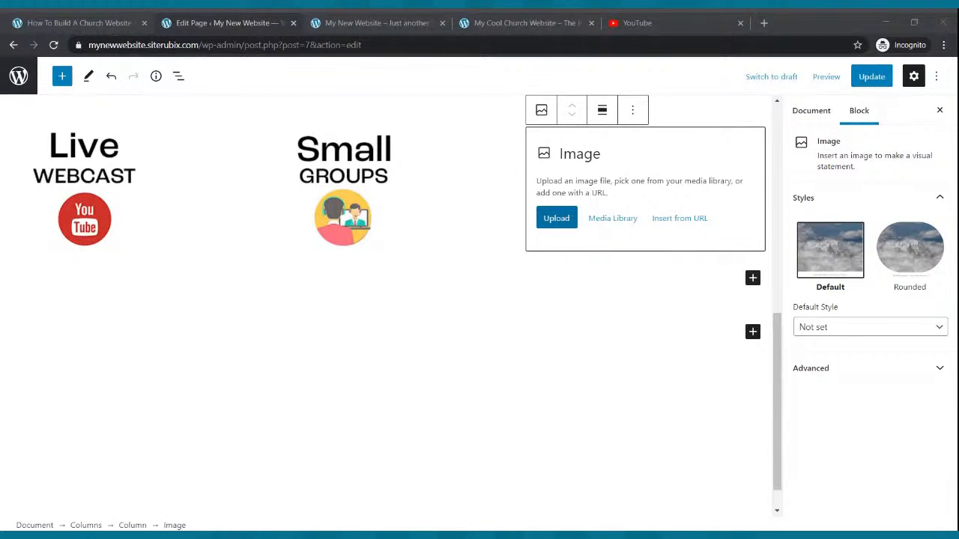
pyautogui.doubleClick(181, 140)
pyautogui.scroll(-2, 752, 260)
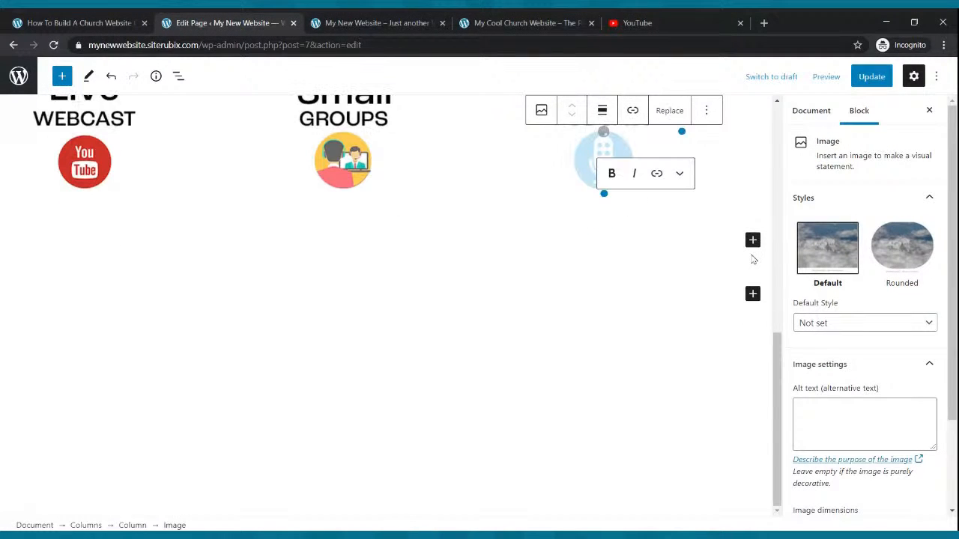
# Update the page and reload the live Home page to check the three column images.
pyautogui.scroll(4, 527, 367)
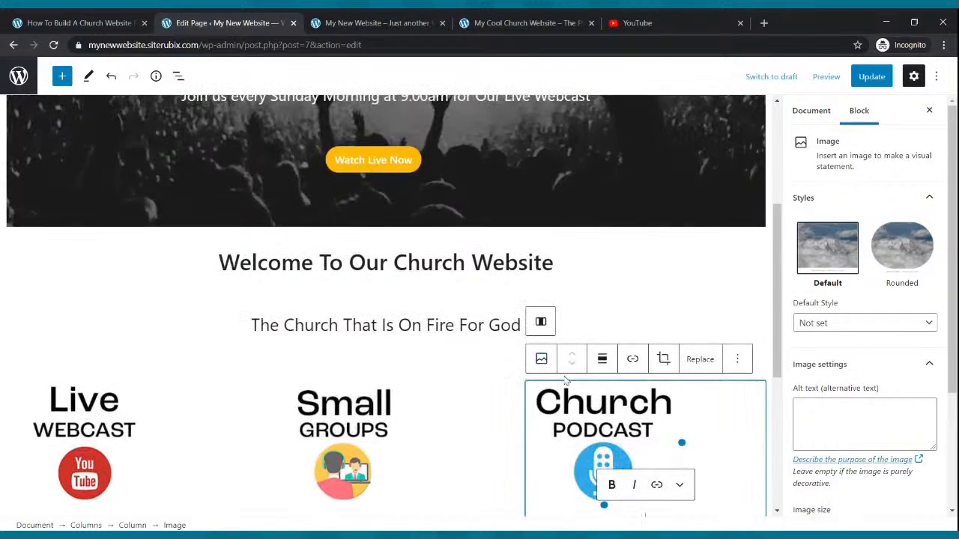
pyautogui.scroll(-2, 567, 382)
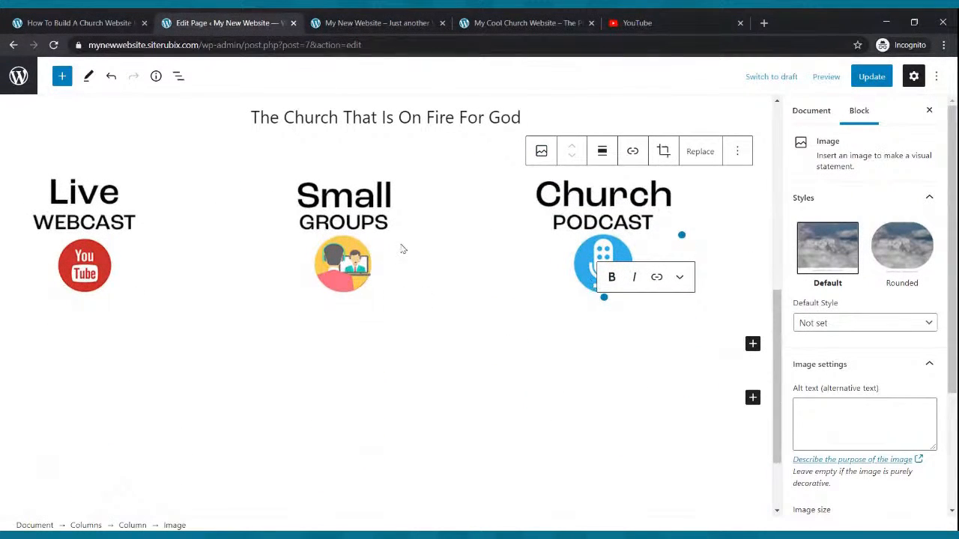
pyautogui.click(871, 76)
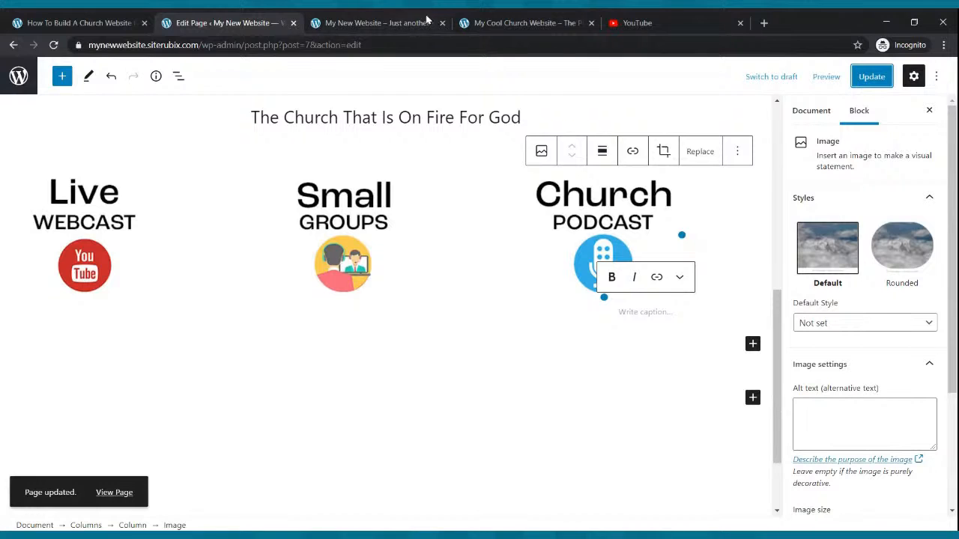
pyautogui.click(427, 20)
pyautogui.click(53, 45)
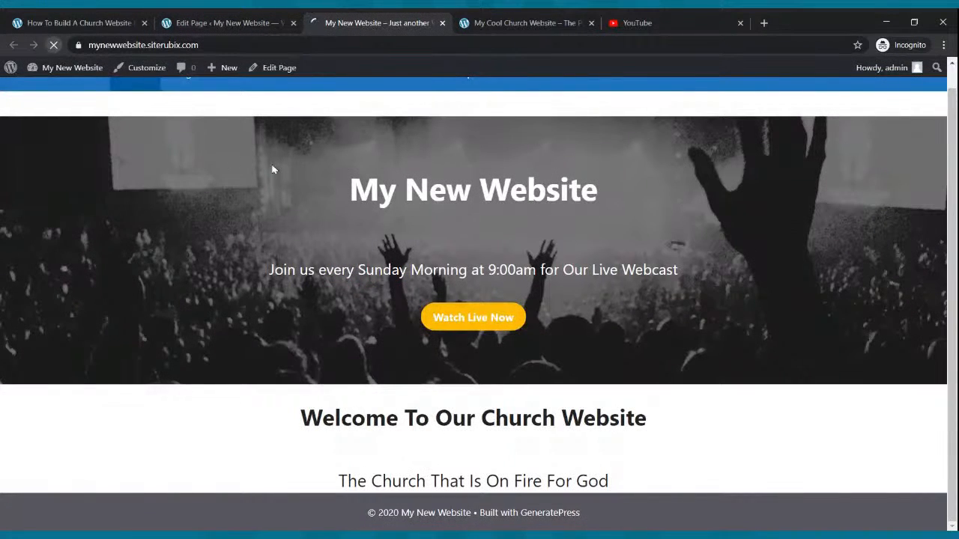
pyautogui.scroll(-3, 278, 168)
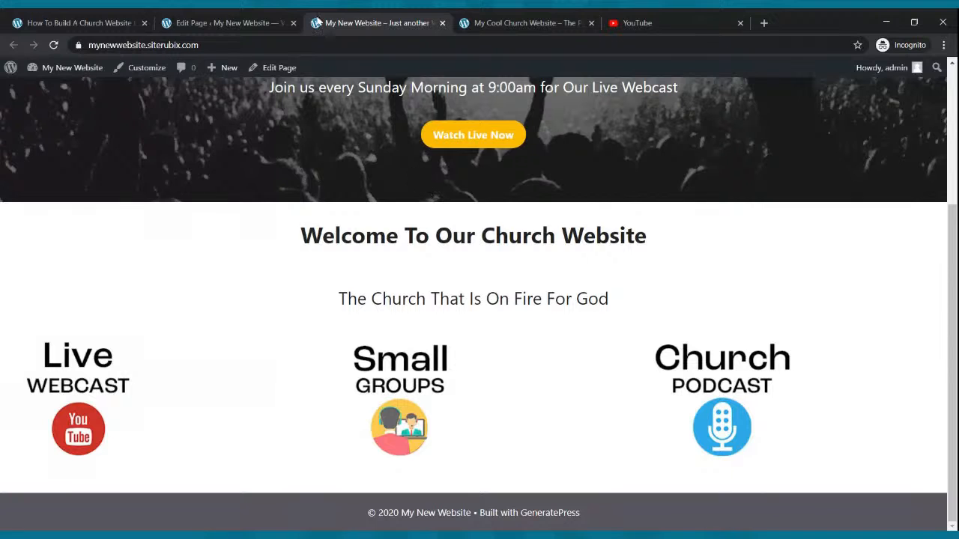
# Center-align the Live Webcast image in the first column of the page being edited.
pyautogui.click(225, 23)
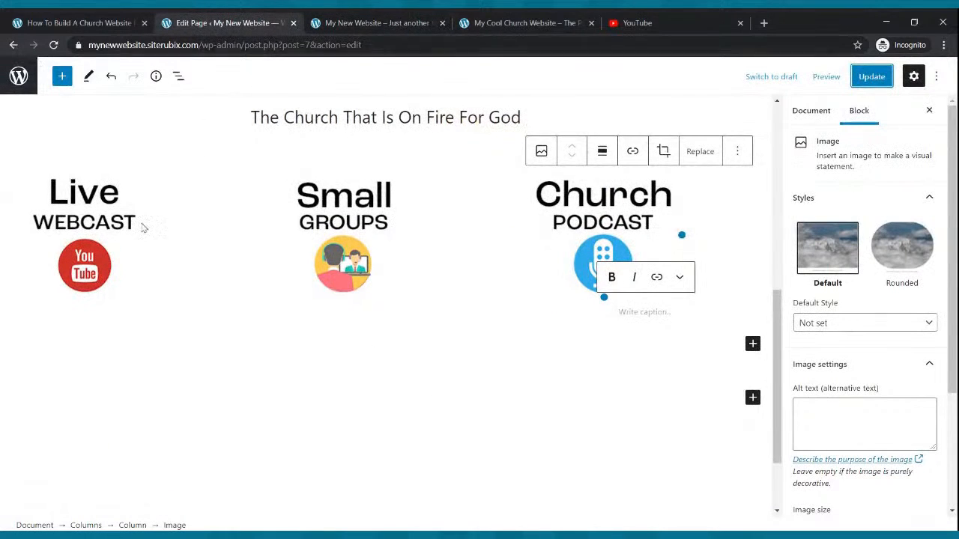
pyautogui.click(102, 231)
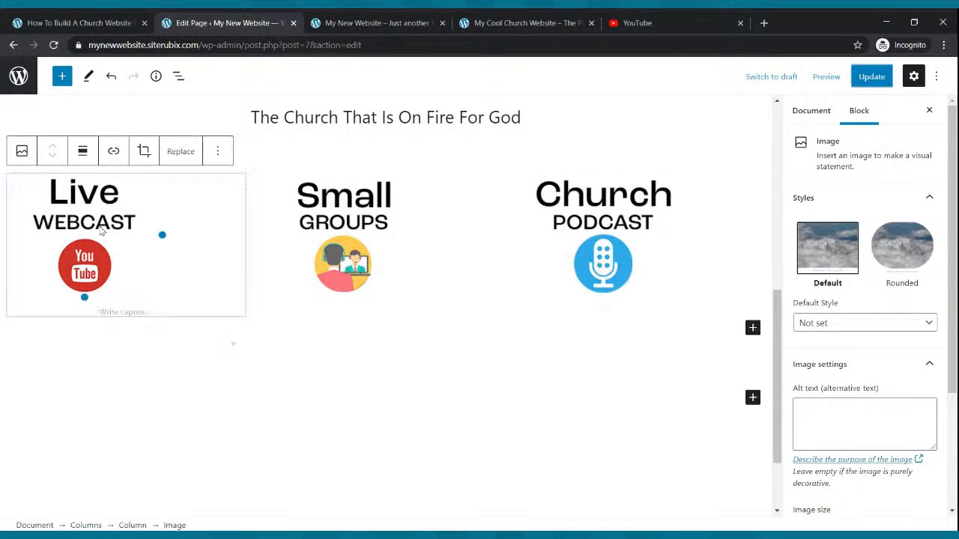
pyautogui.click(84, 153)
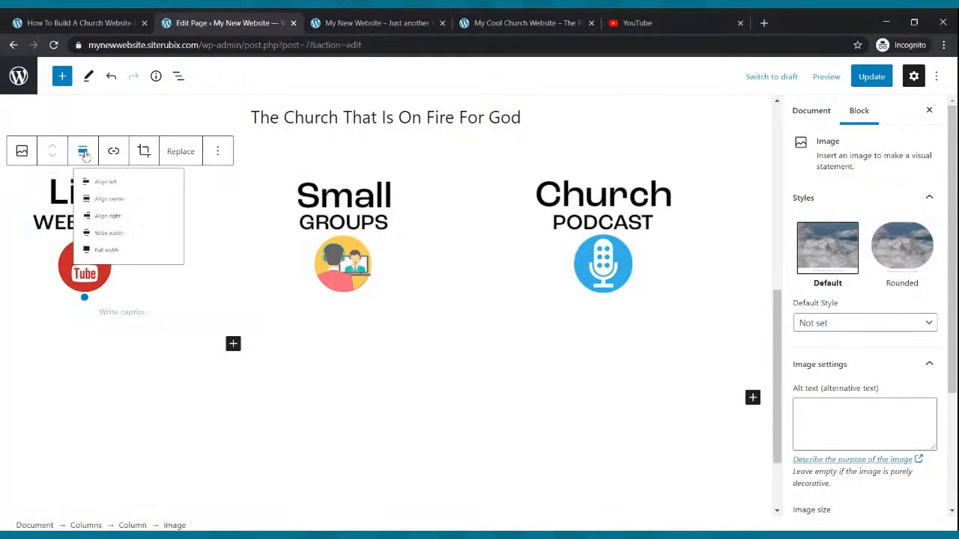
pyautogui.click(111, 224)
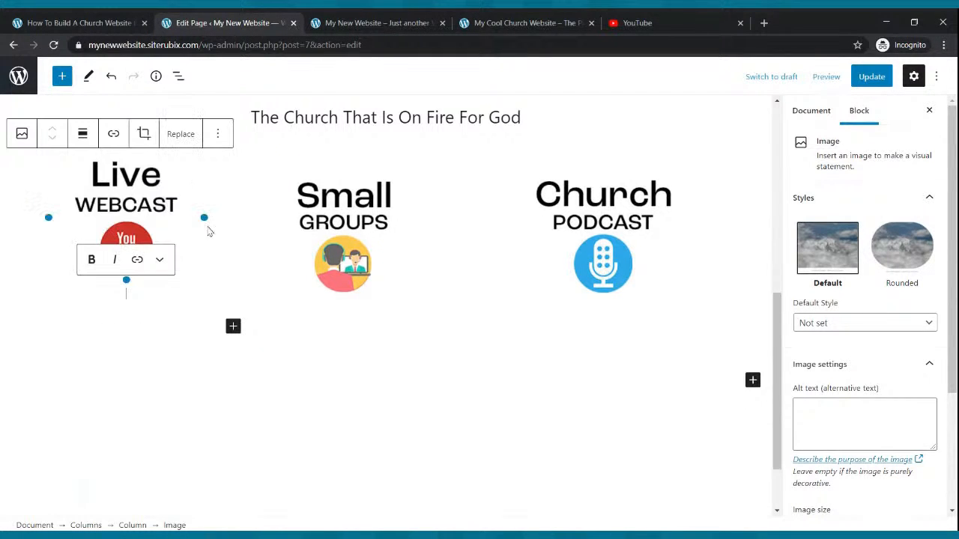
# Center-align the Small Groups image in the second column and the Church Podcast image in the third column.
pyautogui.click(352, 228)
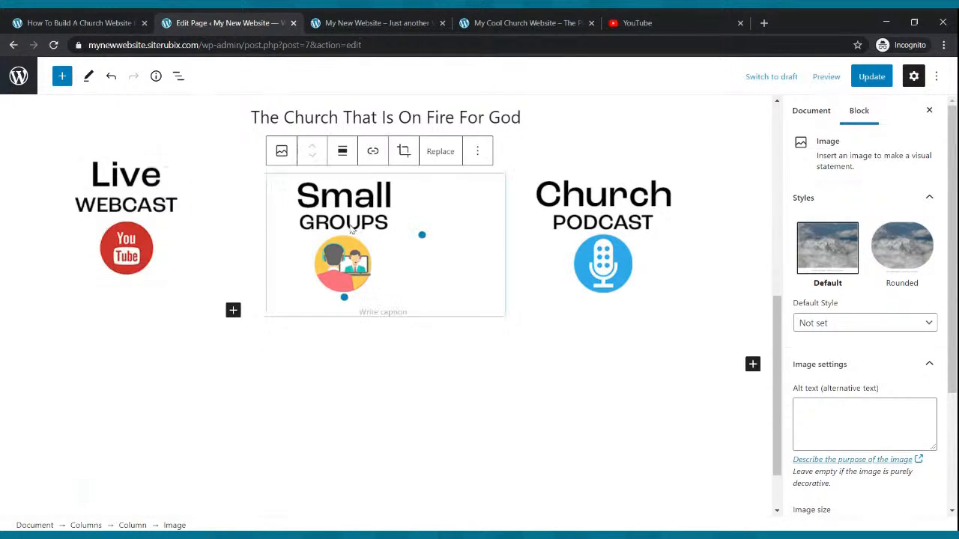
pyautogui.click(342, 151)
pyautogui.click(354, 222)
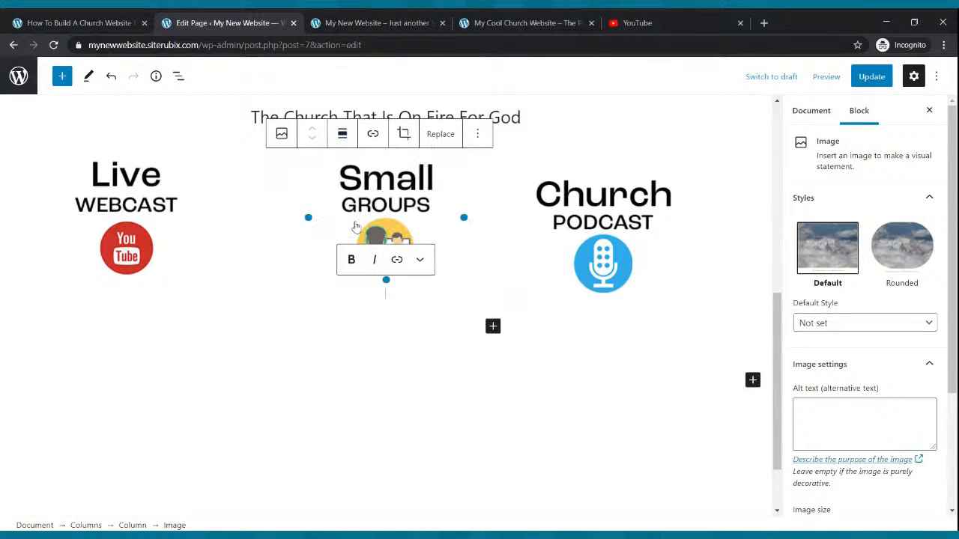
pyautogui.click(631, 237)
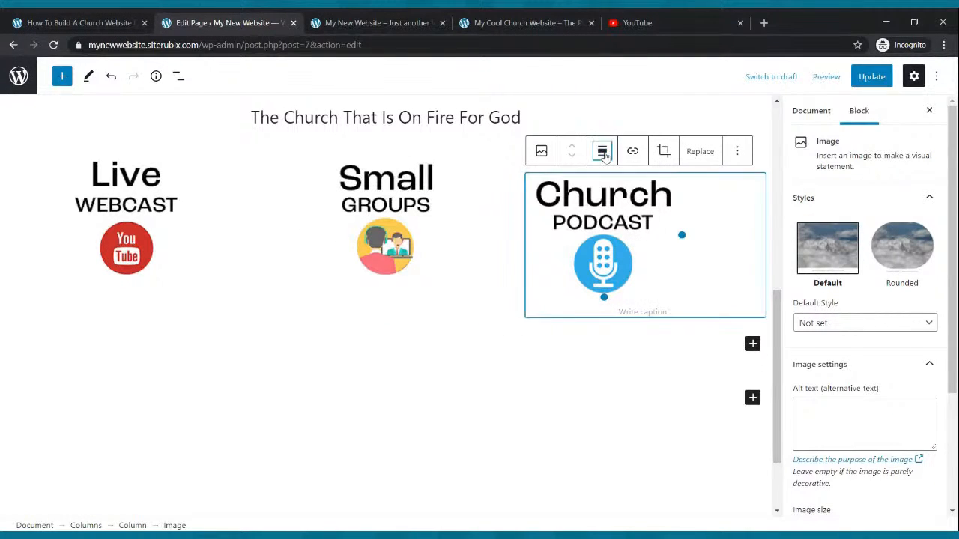
pyautogui.click(602, 151)
pyautogui.click(622, 217)
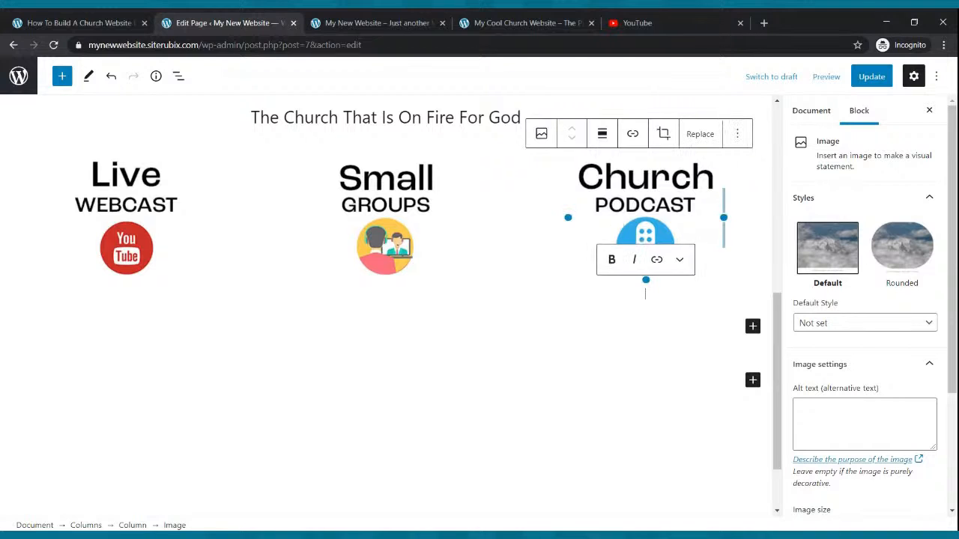
# Update the page, reload the live Home page, and compare it with the column captions on the Cool Church site.
pyautogui.click(865, 78)
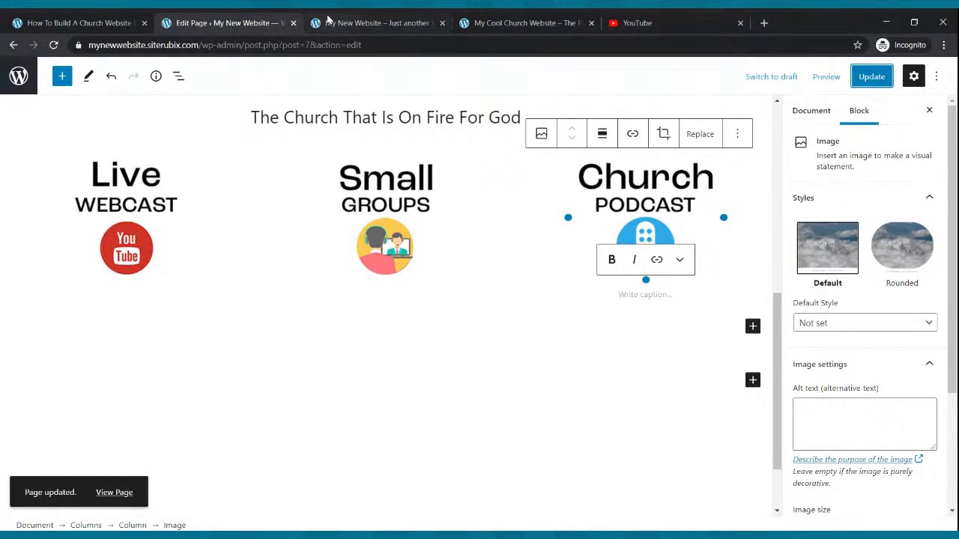
pyautogui.click(352, 23)
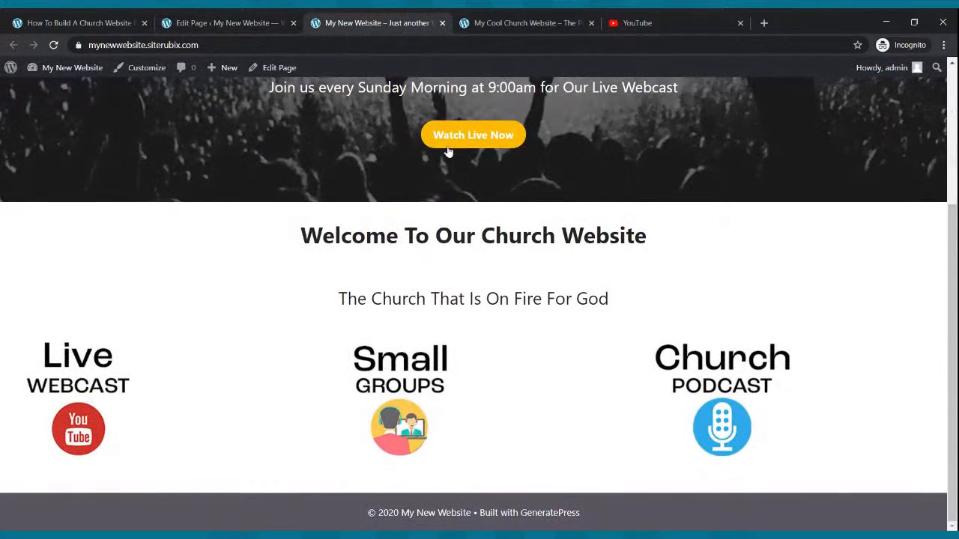
pyautogui.click(53, 45)
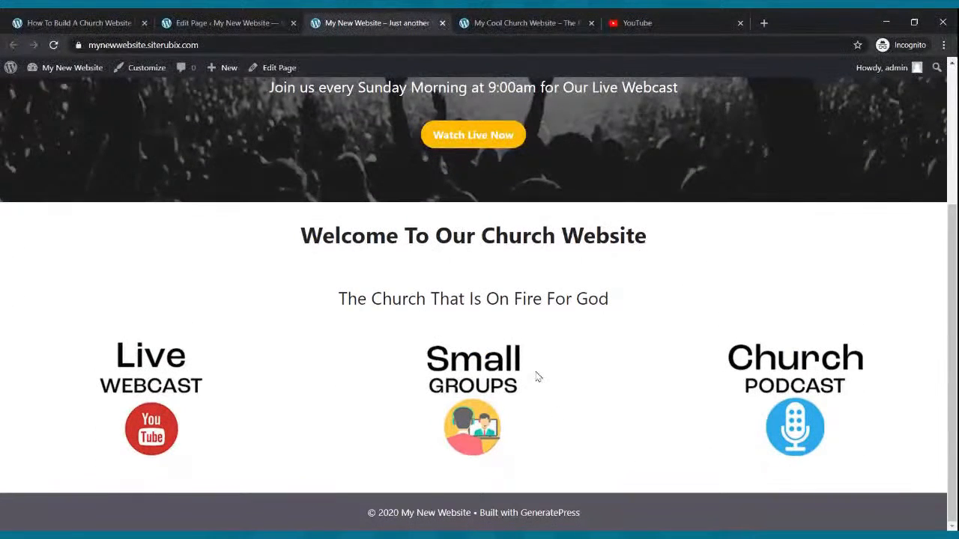
pyautogui.scroll(3, 503, 286)
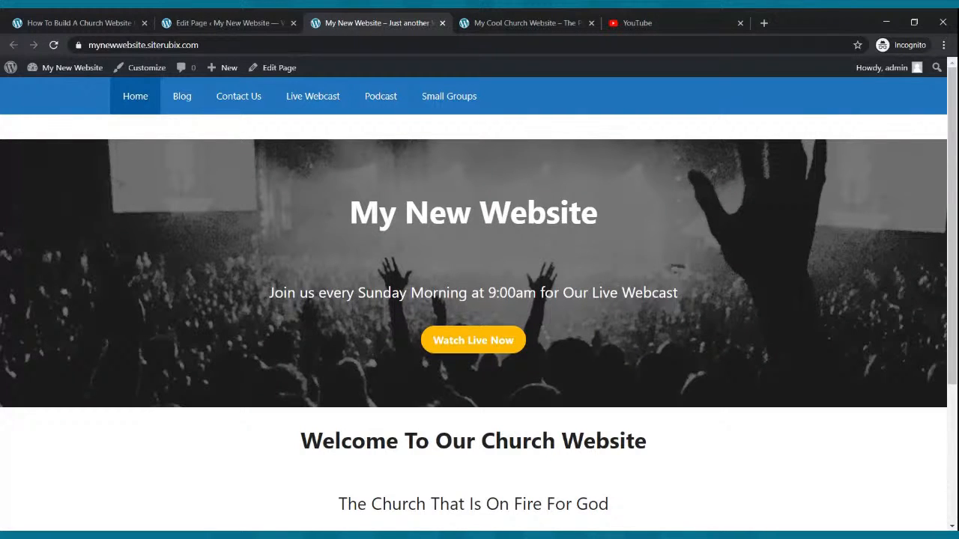
pyautogui.click(567, 19)
pyautogui.scroll(-4, 475, 190)
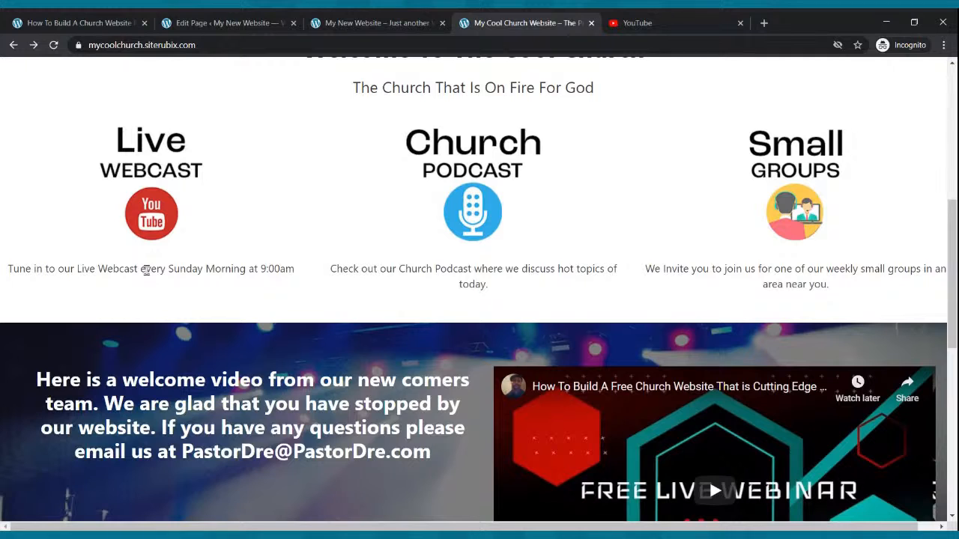
# Return to the page editor and add a Paragraph block beneath the Live Webcast image in the first column.
pyautogui.click(187, 22)
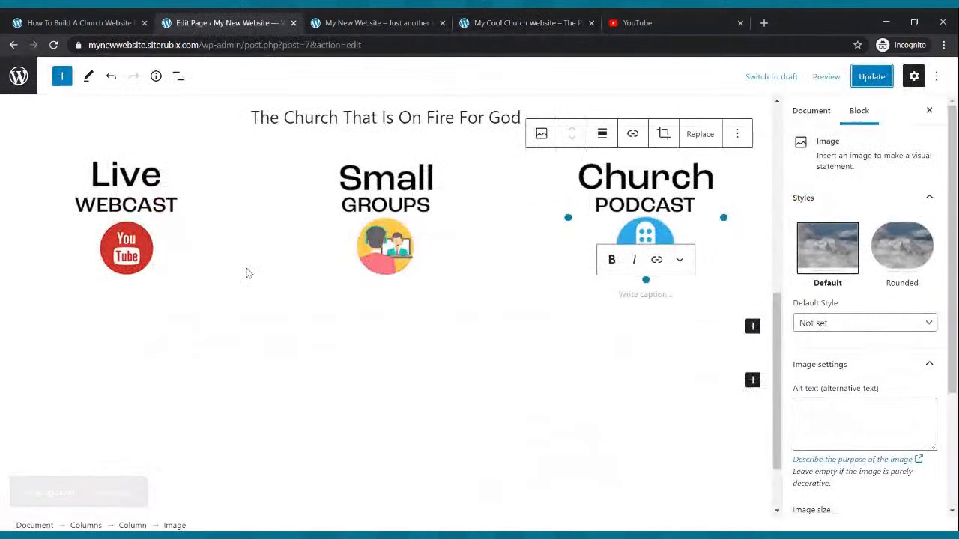
pyautogui.click(138, 228)
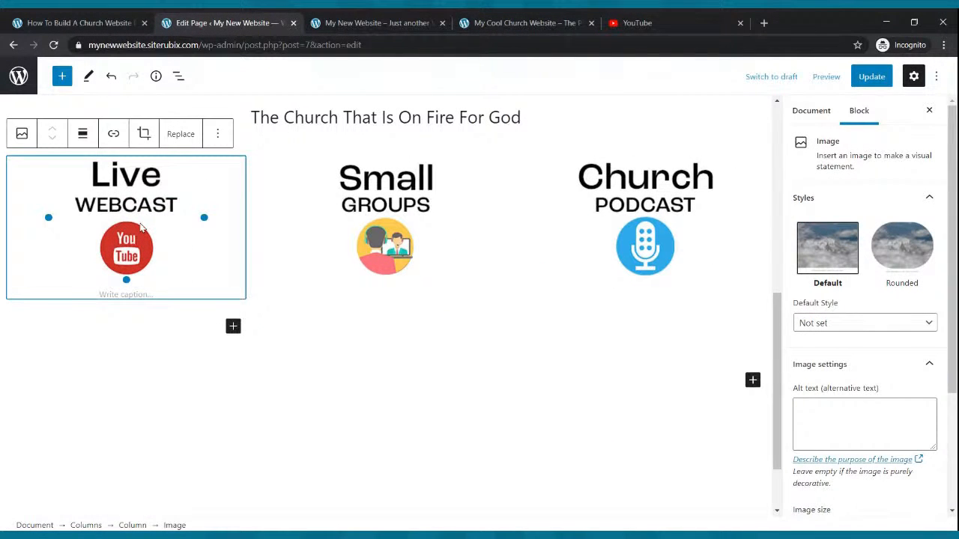
pyautogui.click(233, 326)
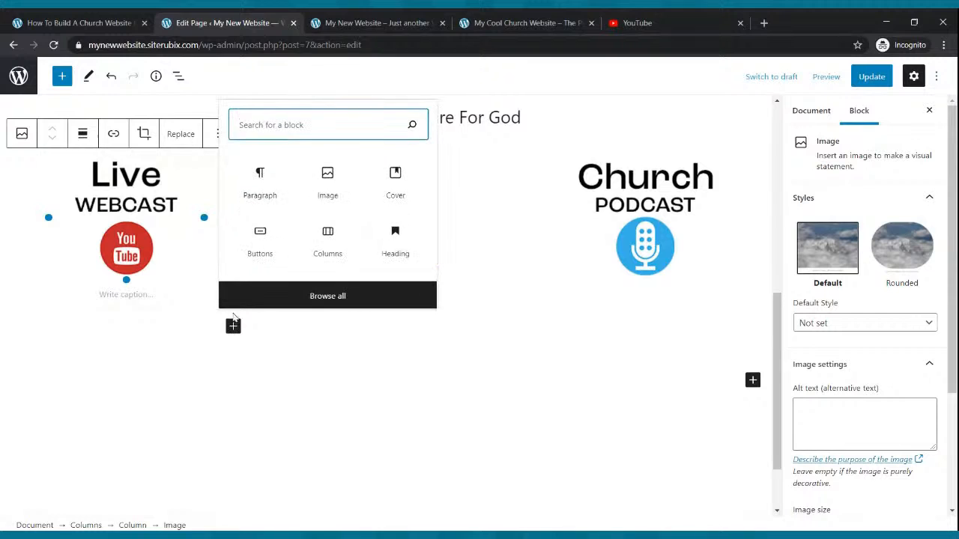
pyautogui.write('pat')
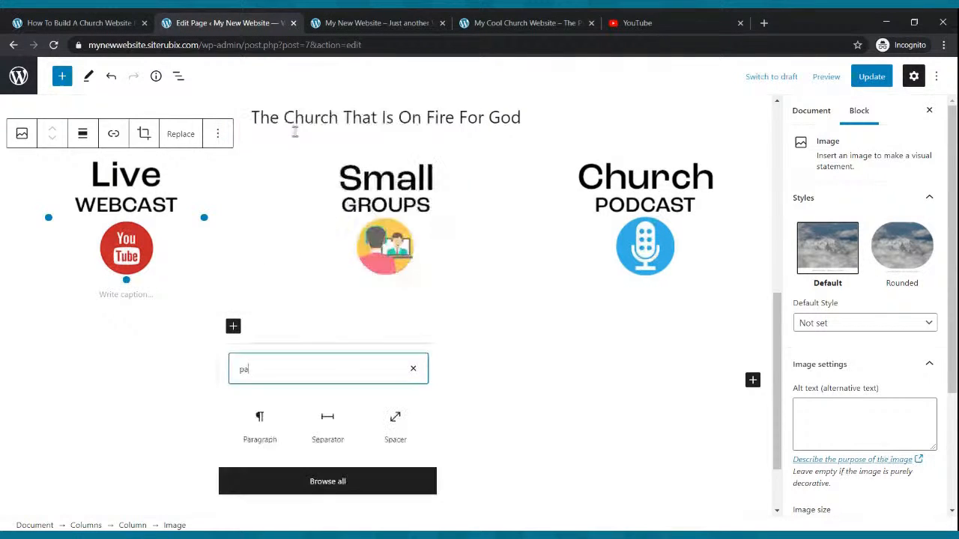
pyautogui.press('BackSpace')
pyautogui.write('ragrp')
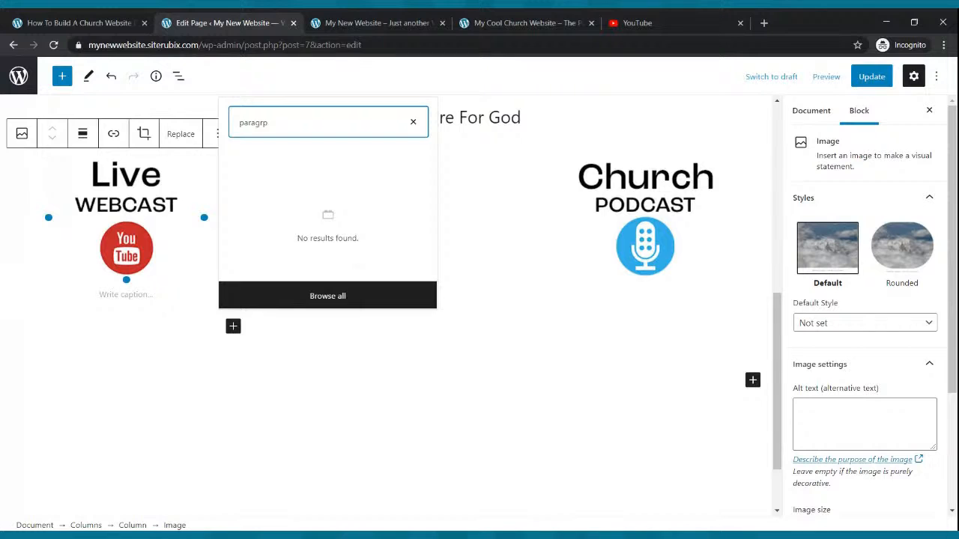
pyautogui.press('BackSpace')
pyautogui.write('aph')
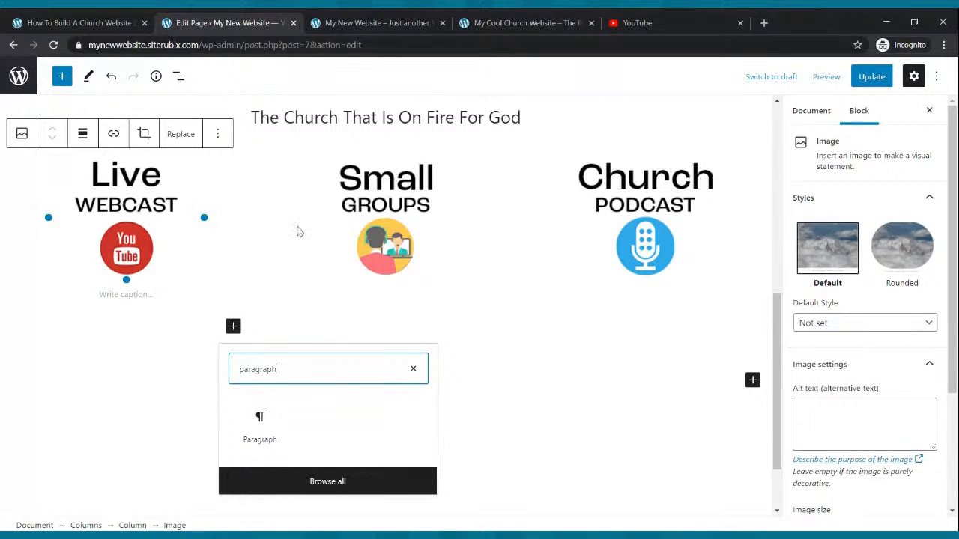
pyautogui.click(263, 432)
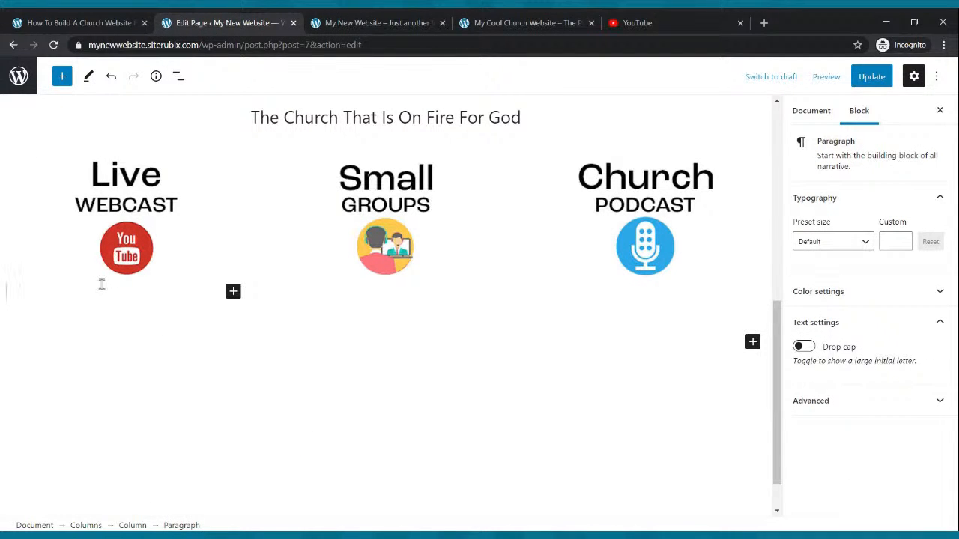
# Write "Join Us For Our Live Webcast Every Sunday Morning at 9:00am" in the paragraph under the Live Webcast image.
pyautogui.write('Join Us For OU')
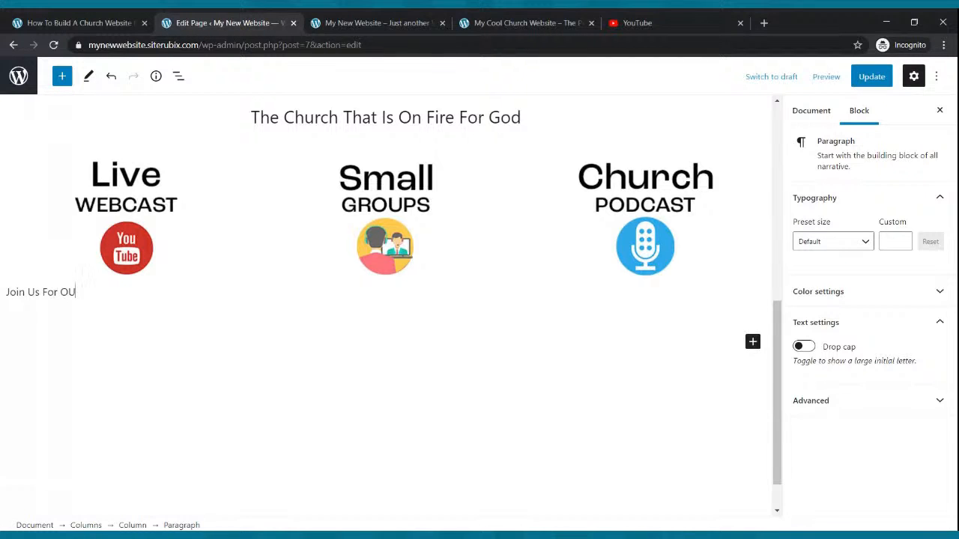
pyautogui.write('r Live Webast Every Sunday')
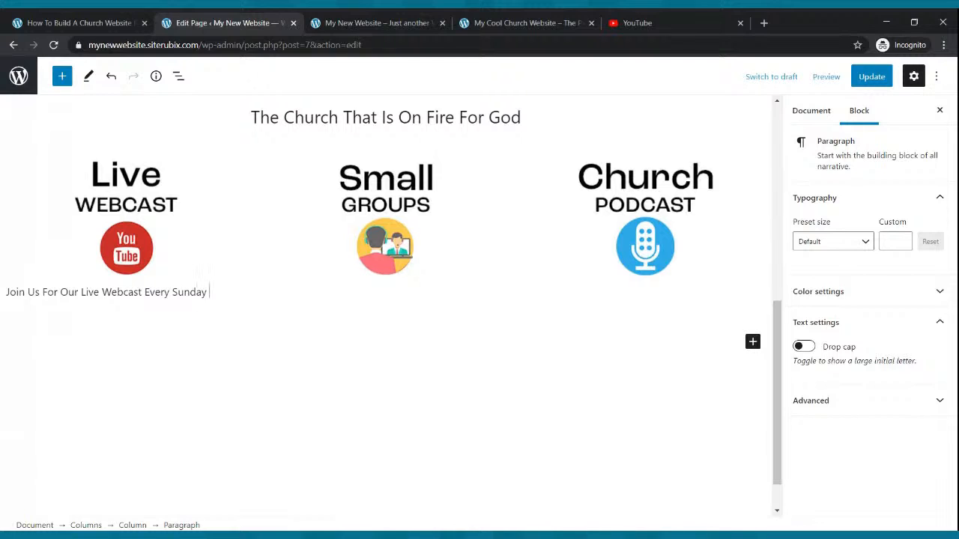
pyautogui.write('Morning at 9:')
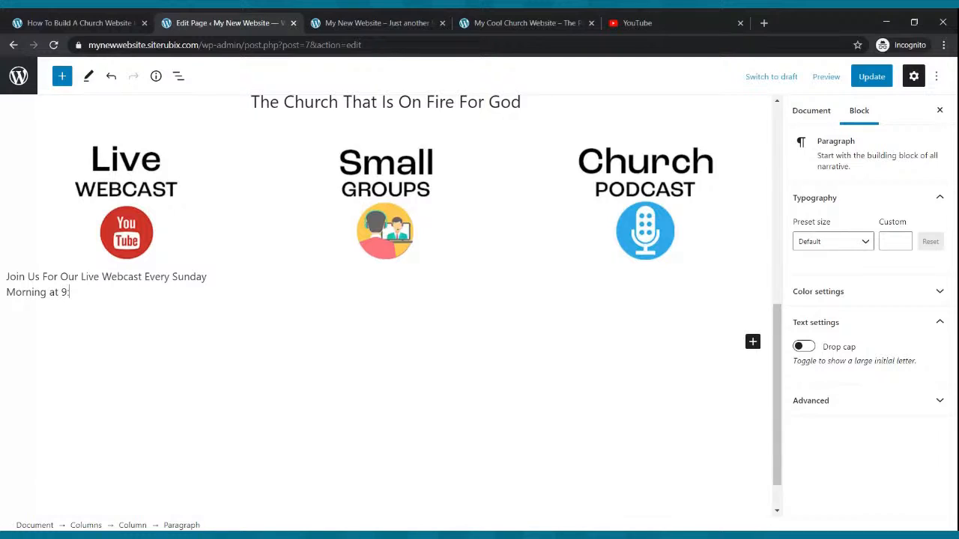
pyautogui.write('00am')
# Center-align the Live Webcast caption text and make it bold.
pyautogui.moveTo(98, 293); pyautogui.dragTo(7, 274)
pyautogui.click(82, 246)
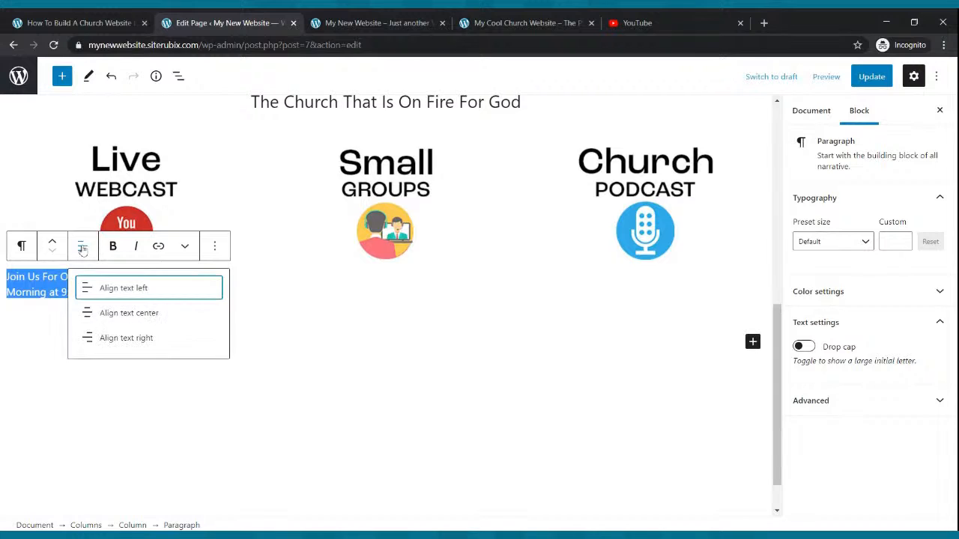
pyautogui.click(98, 312)
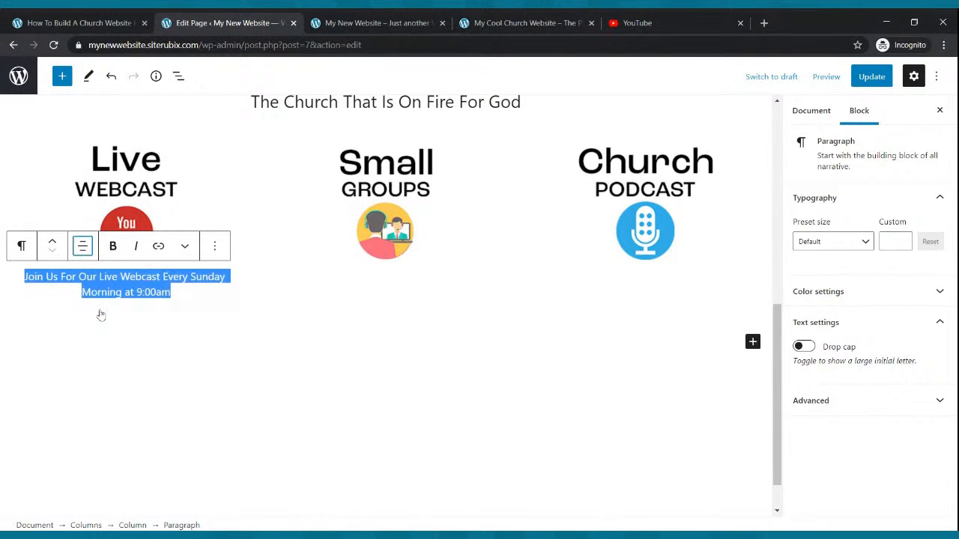
pyautogui.click(112, 248)
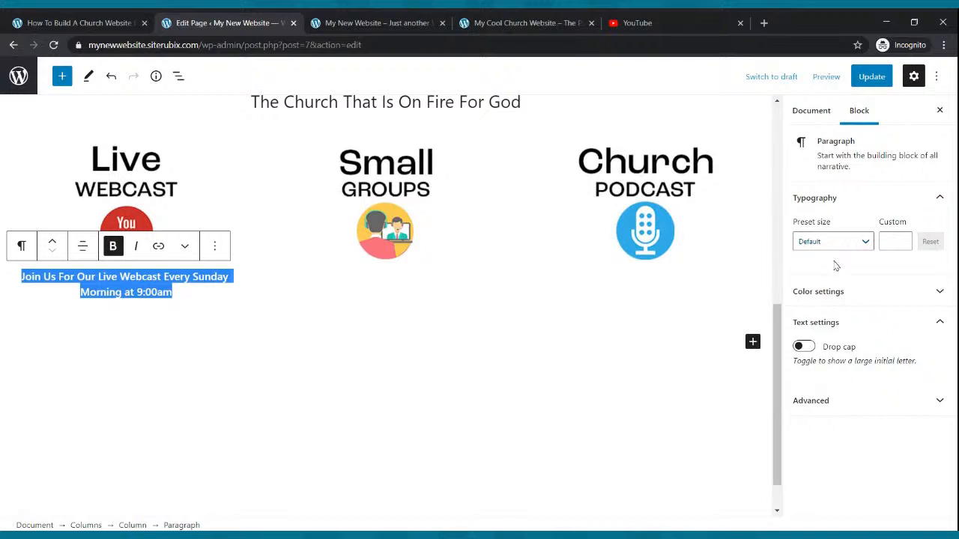
# Set the Live Webcast caption's font size to a custom value of 22.
pyautogui.click(836, 252)
pyautogui.click(830, 327)
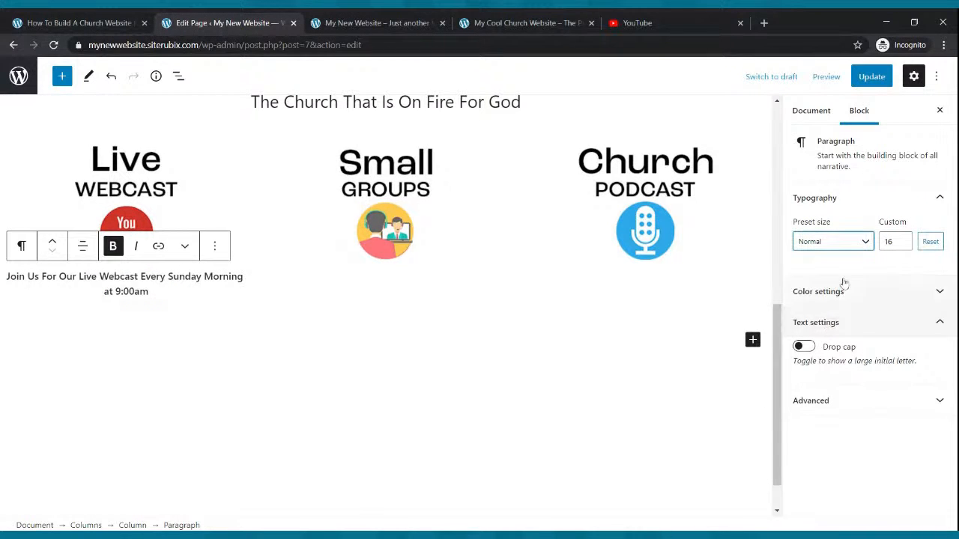
pyautogui.click(865, 242)
pyautogui.click(830, 357)
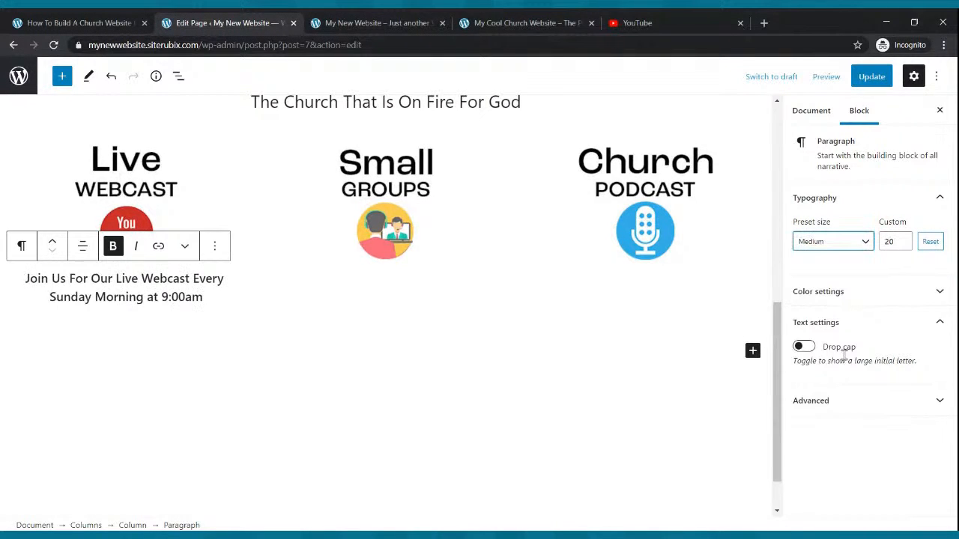
pyautogui.click(903, 239)
pyautogui.click(903, 238)
pyautogui.click(903, 239)
pyautogui.click(903, 245)
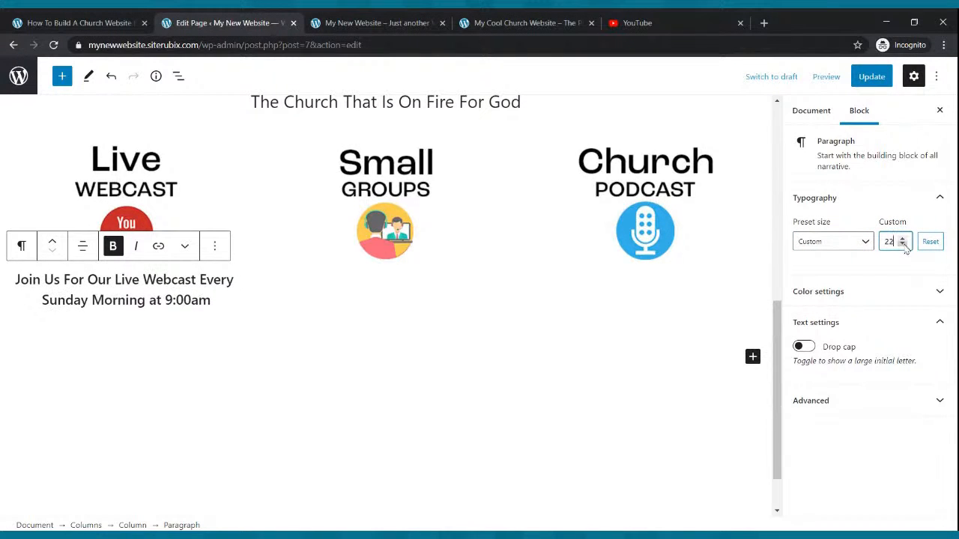
pyautogui.click(639, 289)
pyautogui.click(342, 321)
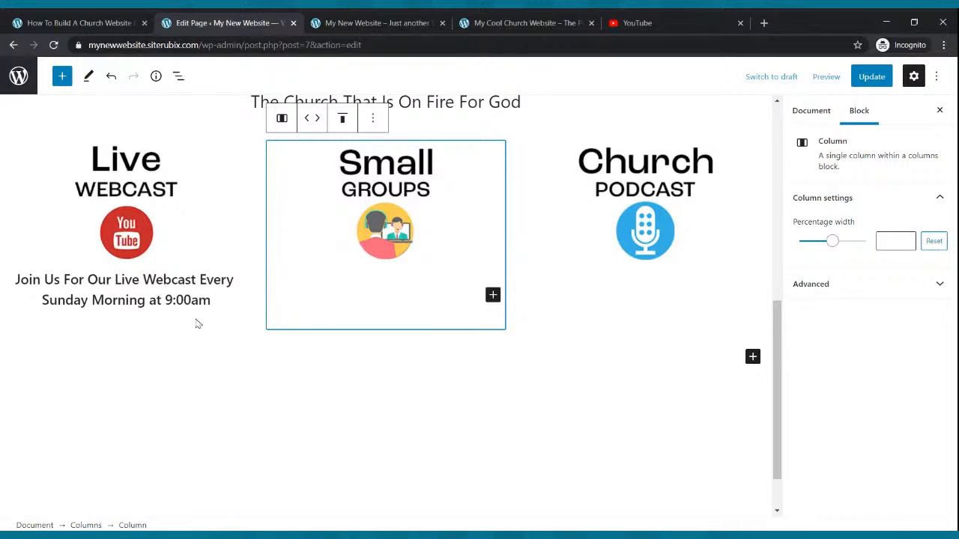
# Copy the Live Webcast caption into a new Paragraph block beneath the Small Groups image in the second column.
pyautogui.moveTo(214, 302); pyautogui.dragTo(6, 282)
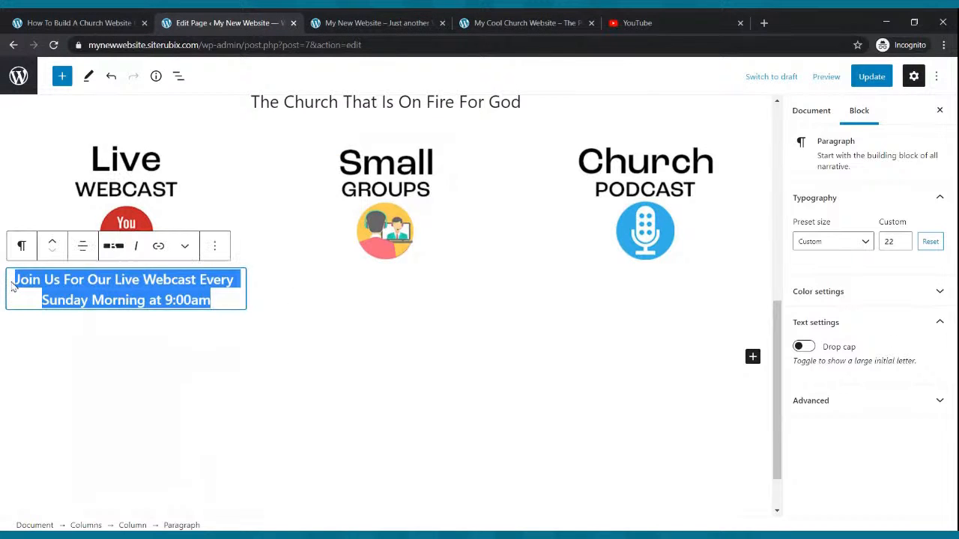
pyautogui.click(367, 308)
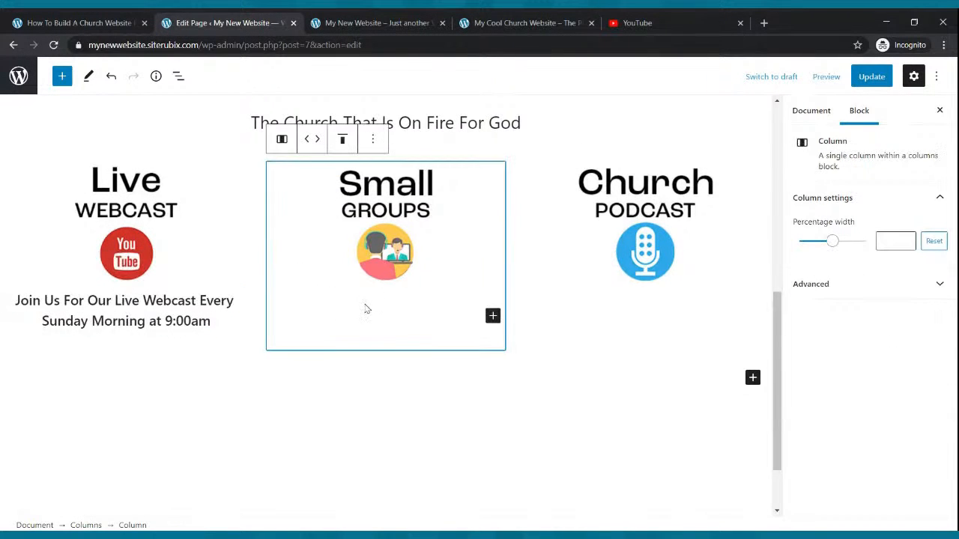
pyautogui.click(493, 318)
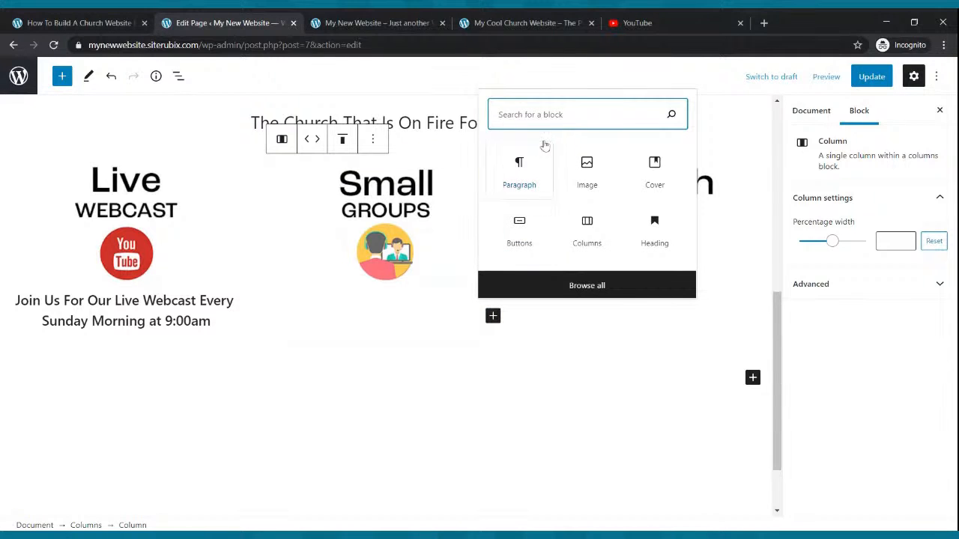
pyautogui.click(537, 171)
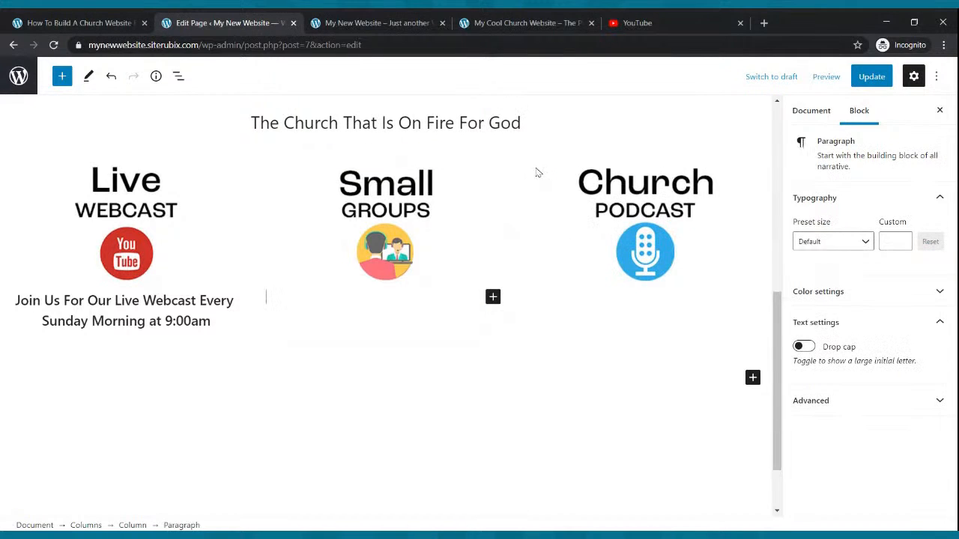
pyautogui.click(359, 313)
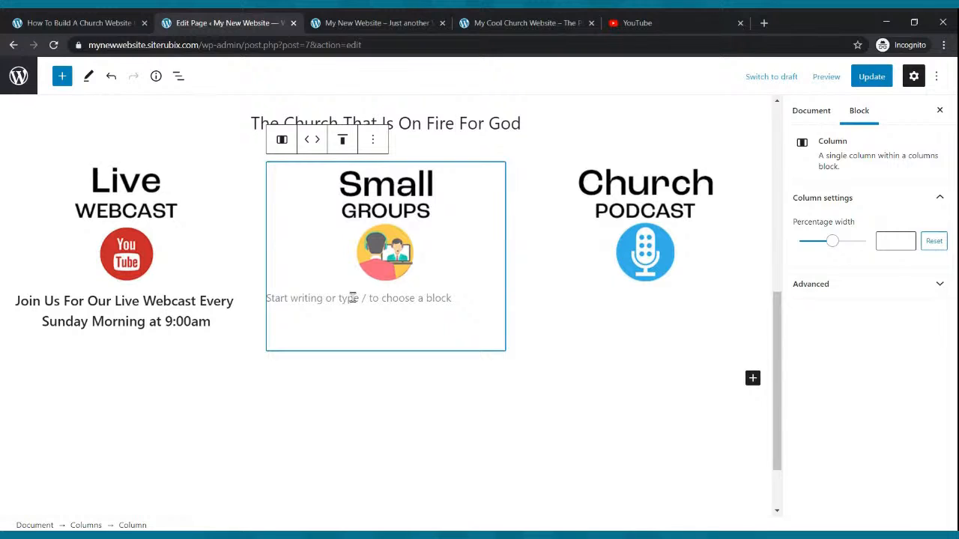
pyautogui.click(352, 297)
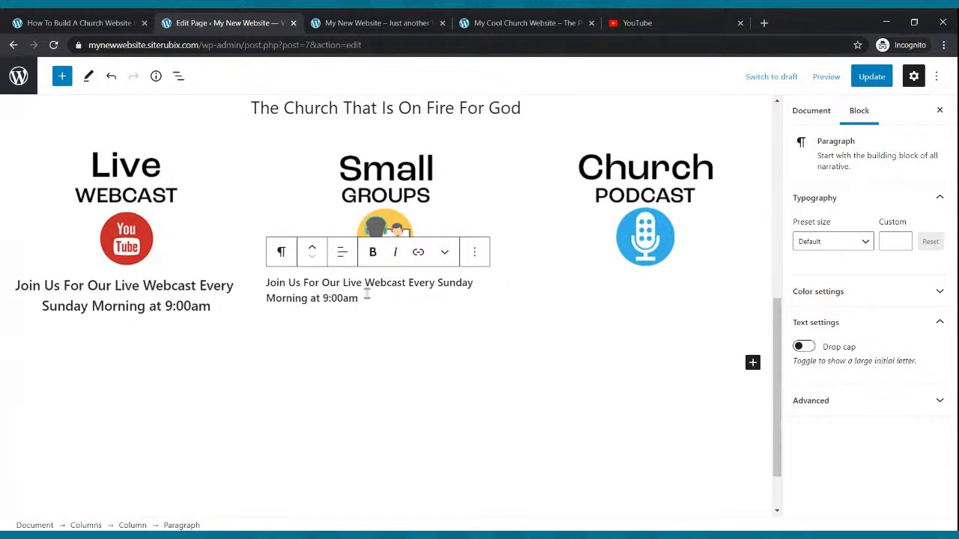
# Replace the caption text under the Small Groups image with "Join Us For One Of Our Small Groups That Meet Throughout The Week".
pyautogui.moveTo(359, 297); pyautogui.dragTo(269, 281)
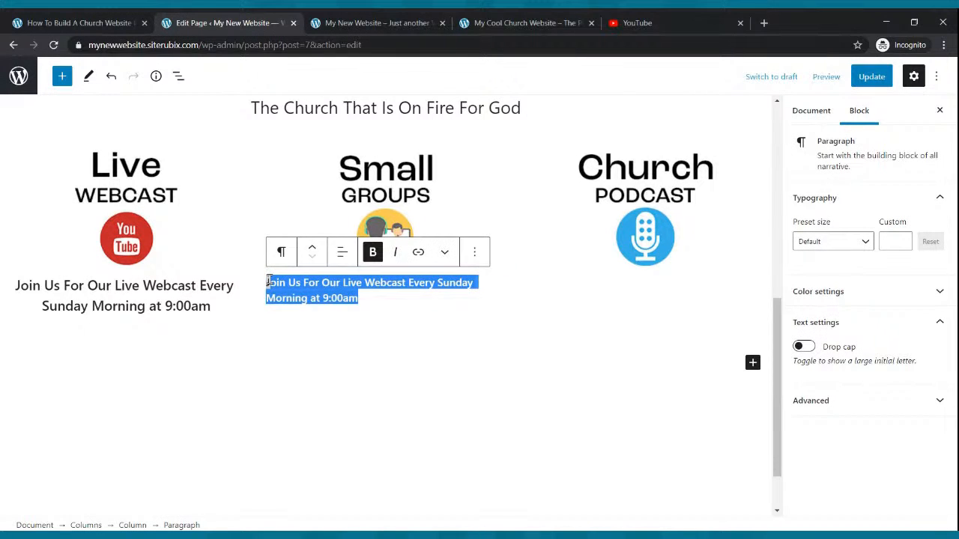
pyautogui.press('BackSpace')
pyautogui.write('Join U s')
pyautogui.press('BackSpace')
pyautogui.press('BackSpace')
pyautogui.write('s For ONe')
pyautogui.press('BackSpace')
pyautogui.press('BackSpace')
pyautogui.write('ne Of O')
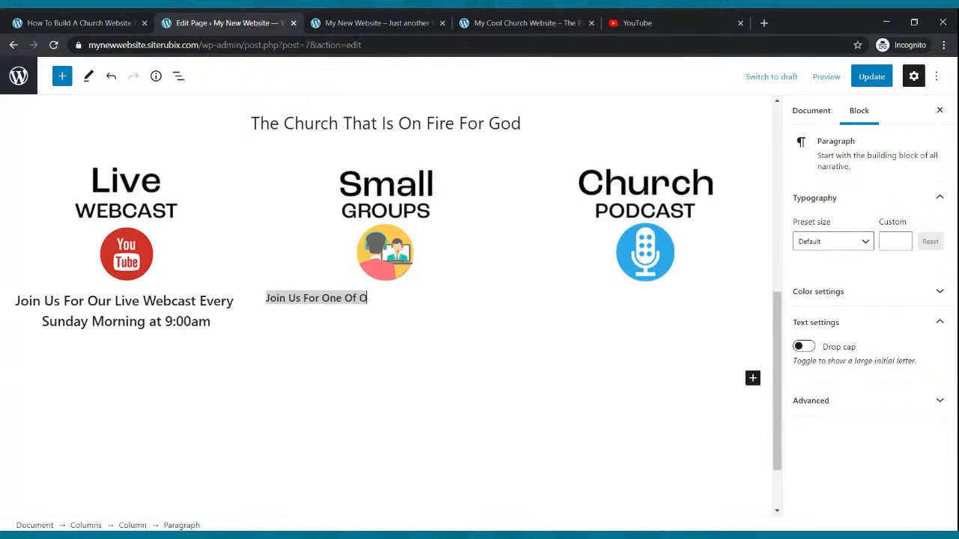
pyautogui.write('ur Small Groups Thhat MM')
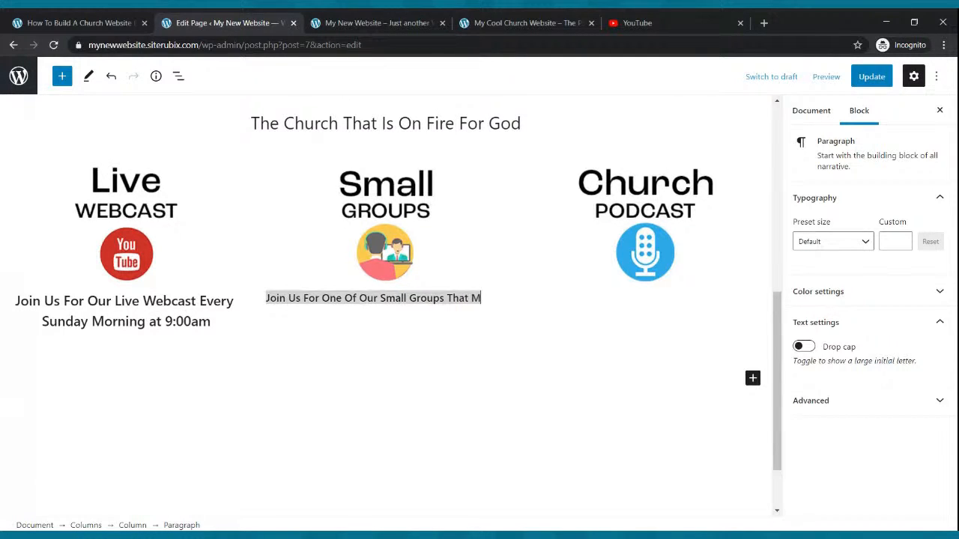
pyautogui.write('eet Trroughtout')
pyautogui.press('BackSpace')
pyautogui.press('BackSpace')
pyautogui.press('BackSpace')
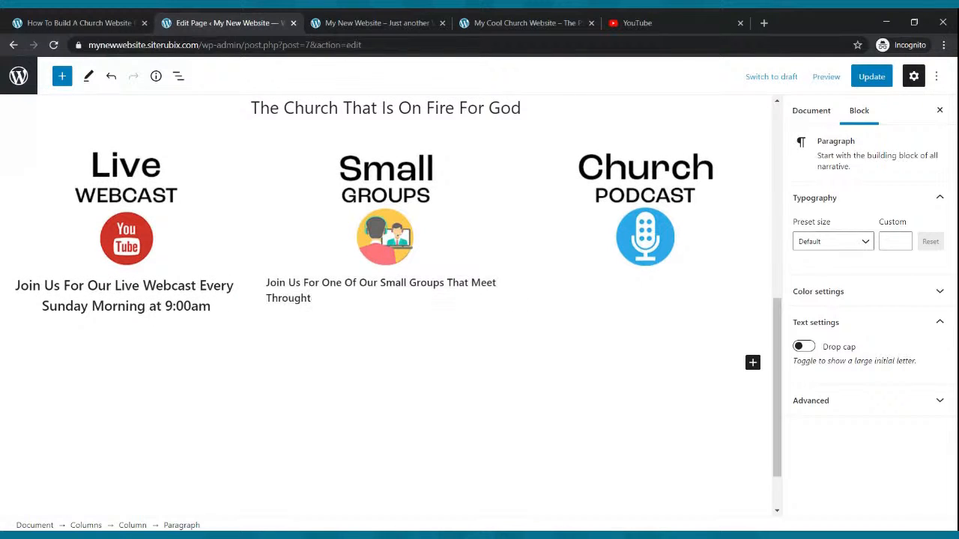
pyautogui.write('hout The We')
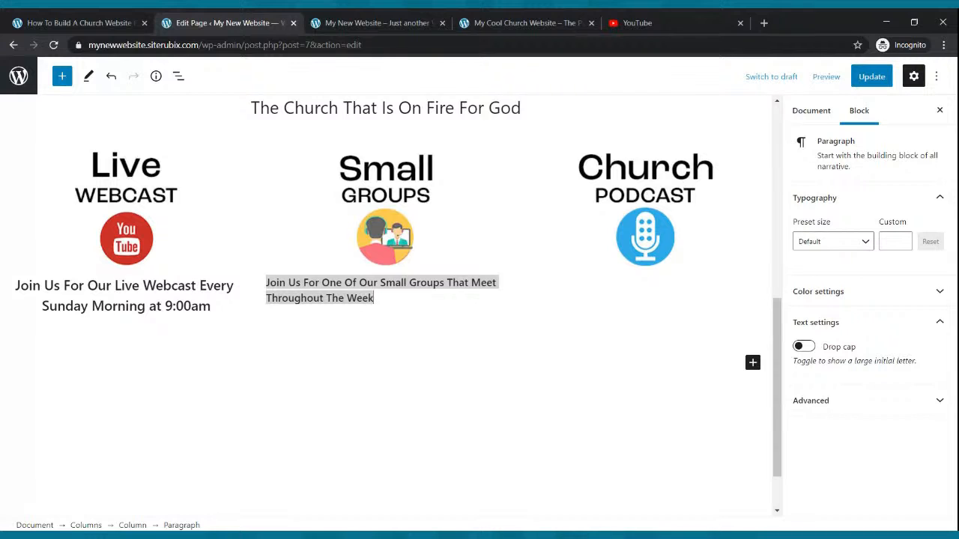
pyautogui.write('ek')
pyautogui.click(423, 347)
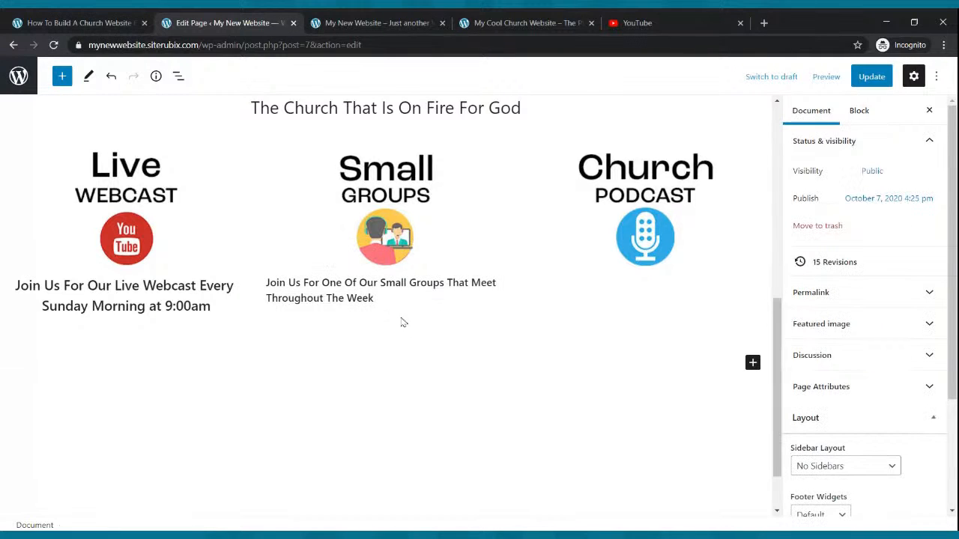
# Center-align the Small Groups caption text.
pyautogui.moveTo(388, 299); pyautogui.dragTo(267, 282)
pyautogui.click(377, 298)
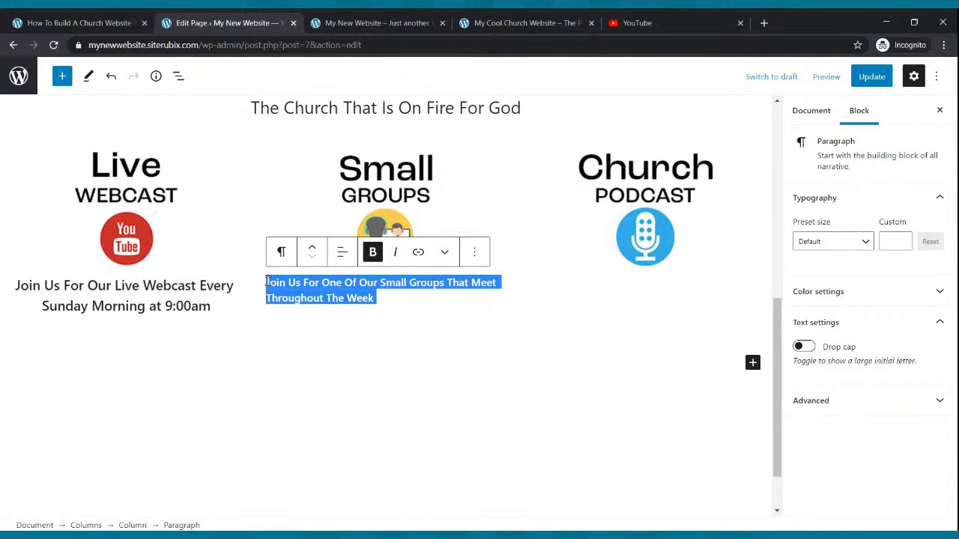
pyautogui.click(342, 253)
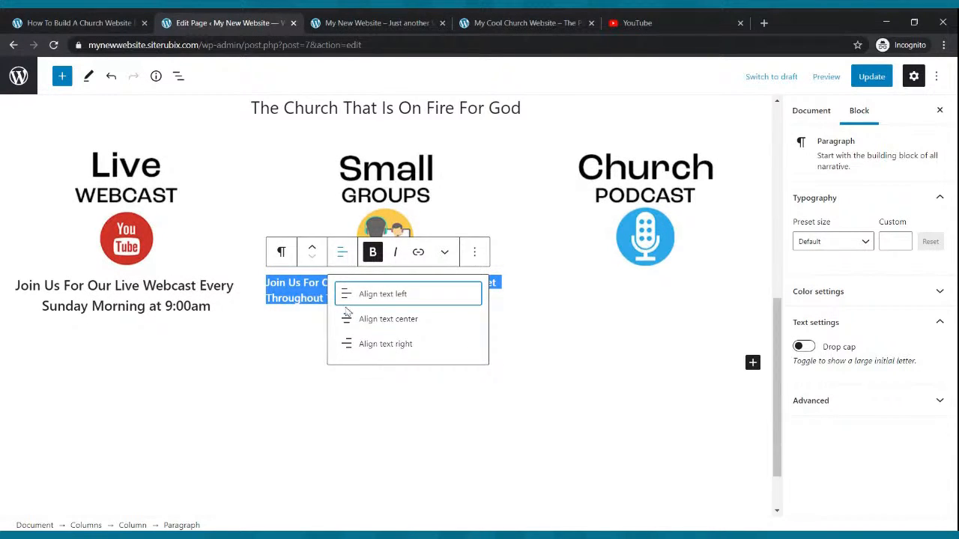
pyautogui.click(370, 319)
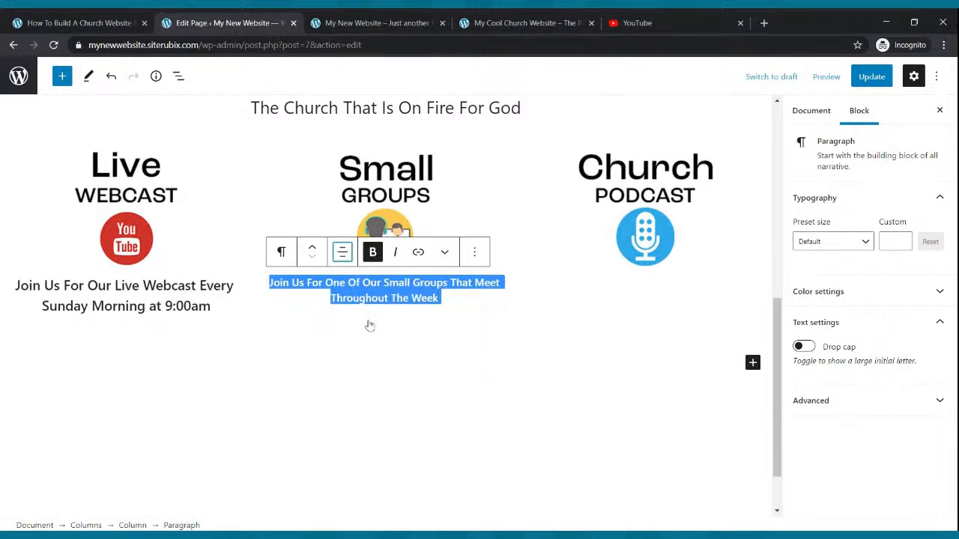
# Set the Small Groups caption's custom font size to 22 and update the page.
pyautogui.click(902, 241)
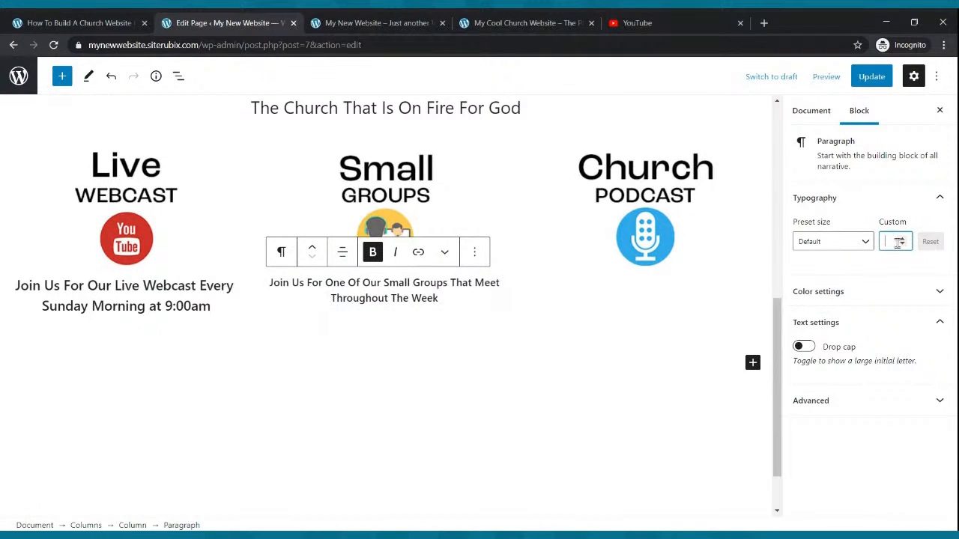
pyautogui.click(902, 241)
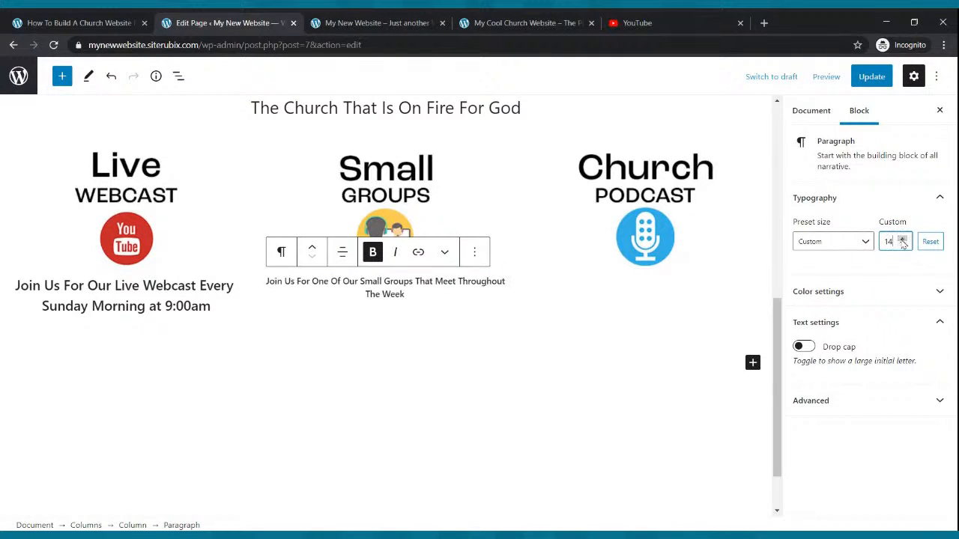
pyautogui.click(902, 239)
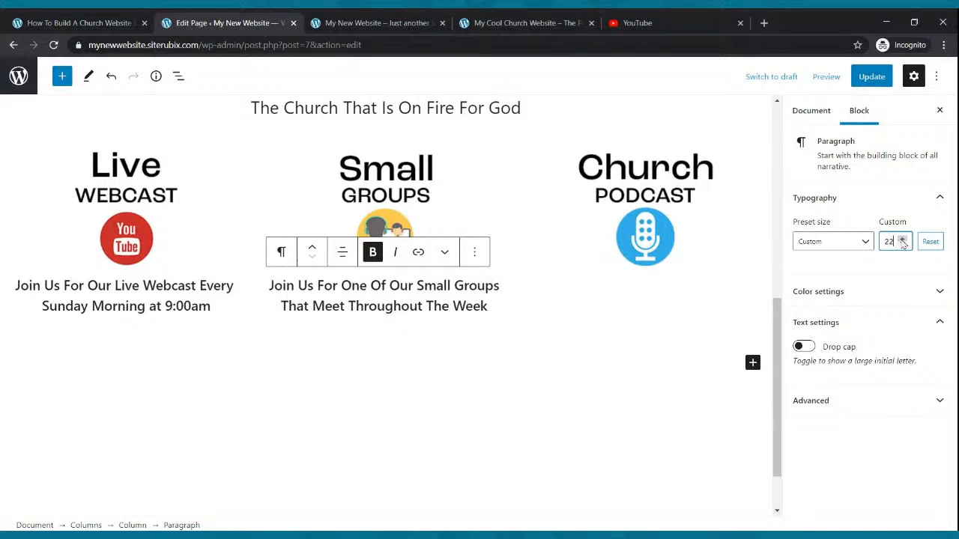
pyautogui.click(656, 355)
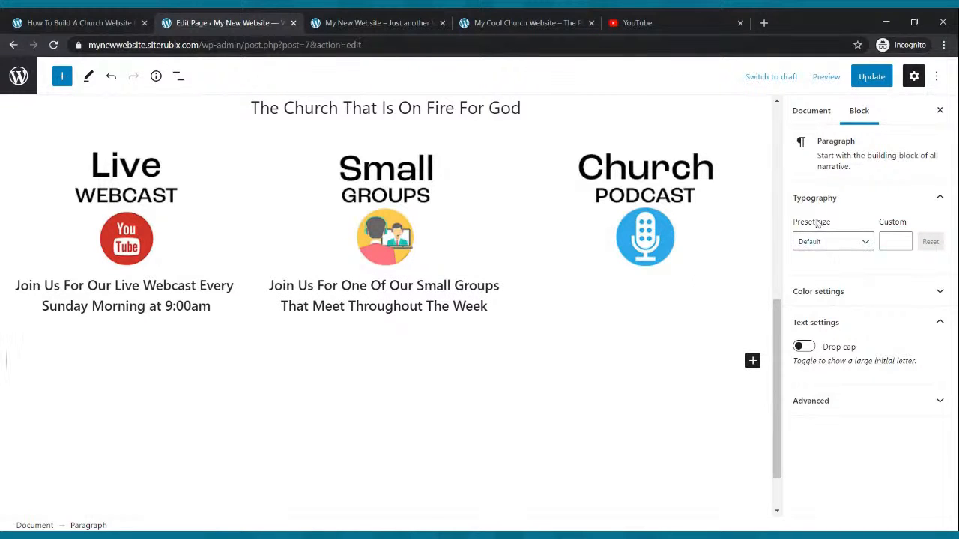
pyautogui.click(871, 77)
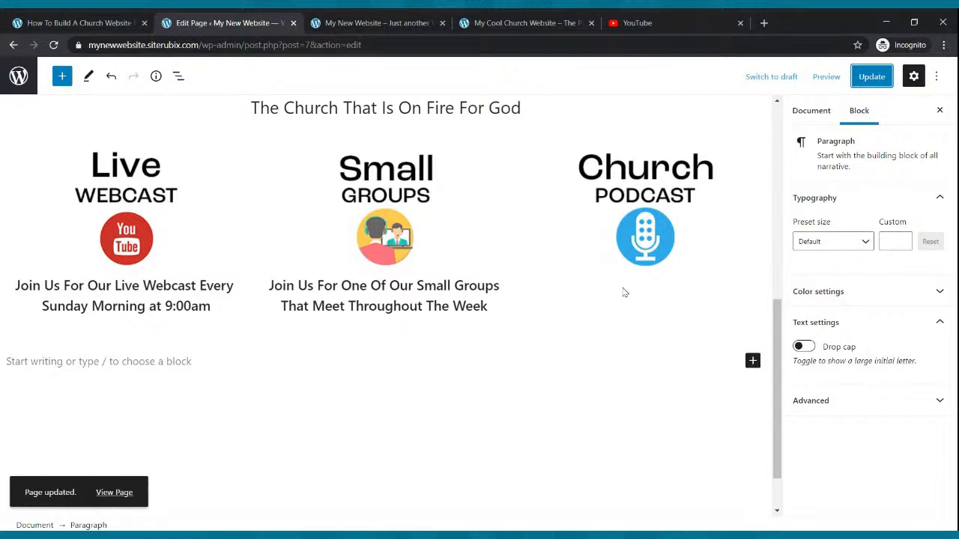
# Add a Paragraph block under the Church Podcast image reading "Listen To Our Weekly Podcast Where We Discuss Hot Topics and More..".
pyautogui.click(690, 282)
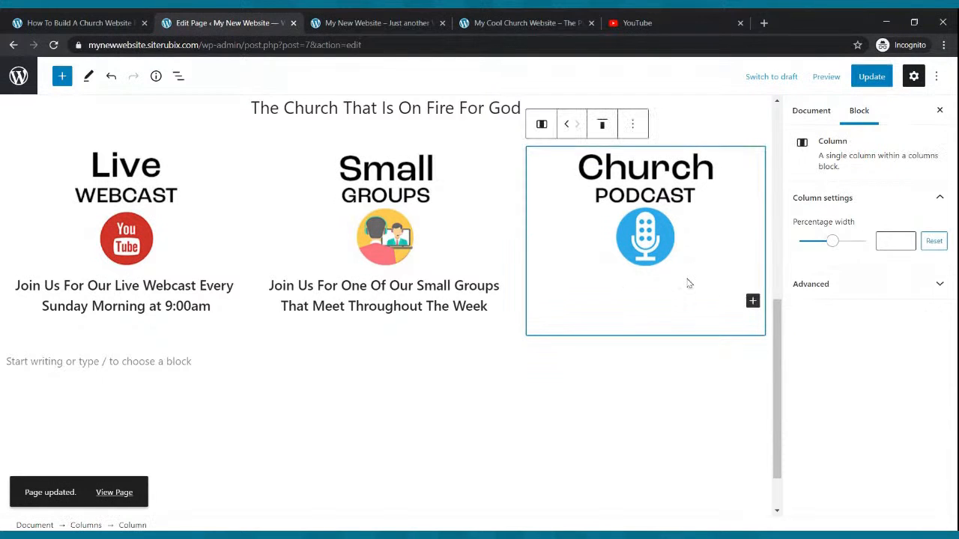
pyautogui.click(753, 301)
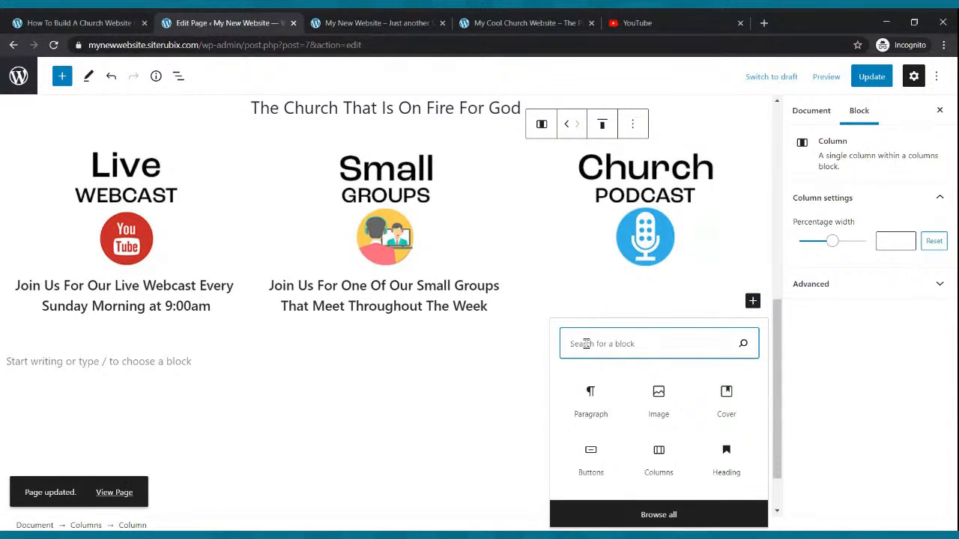
pyautogui.click(582, 396)
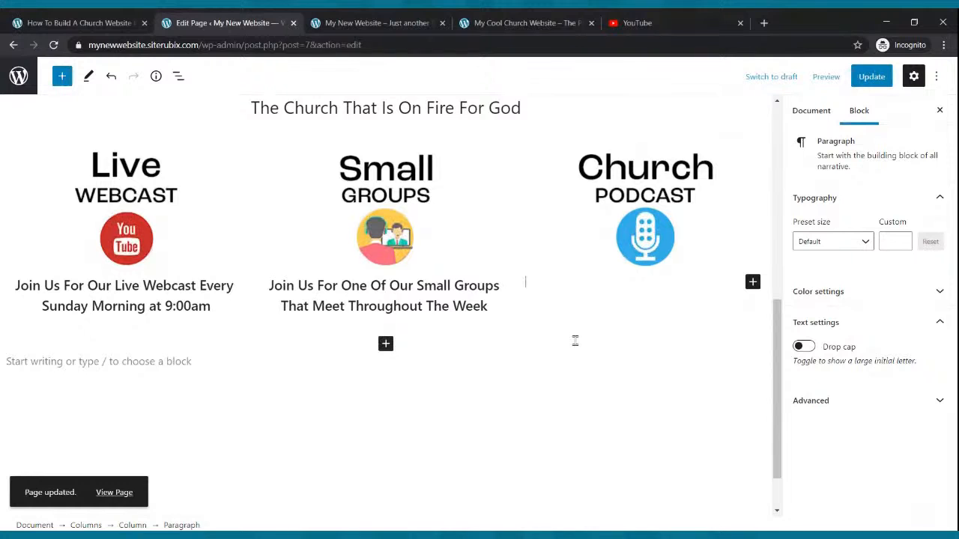
pyautogui.scroll(1, 575, 341)
pyautogui.write('Li')
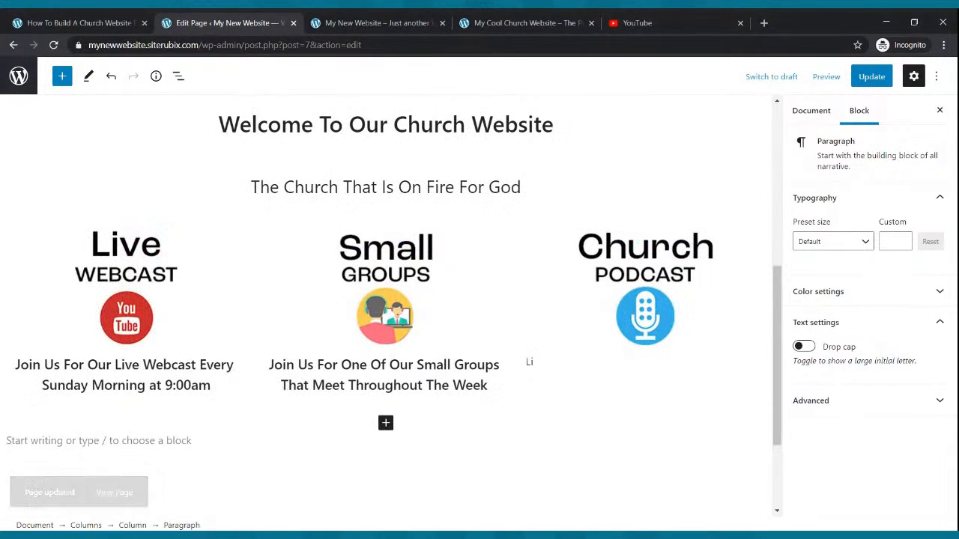
pyautogui.write('sten To Our Weekly Po')
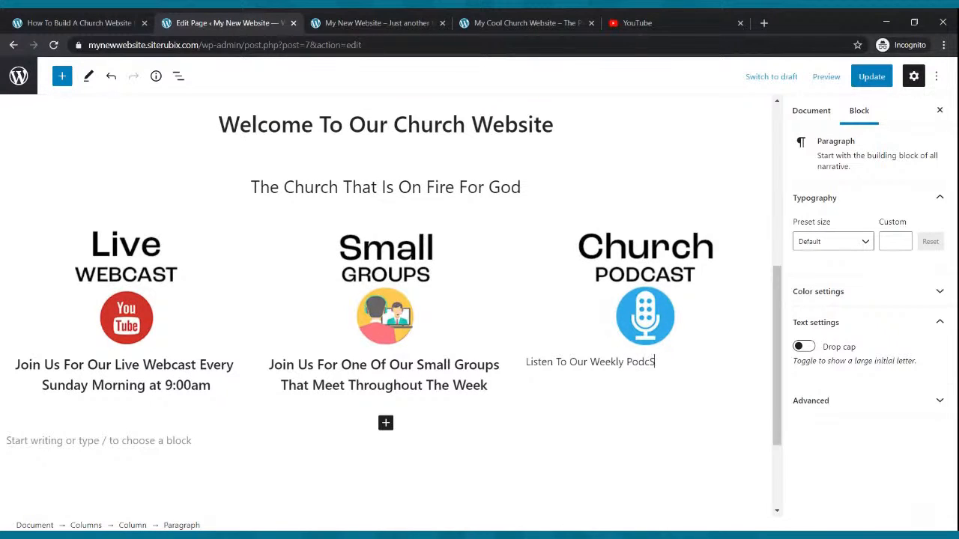
pyautogui.write('dcast Where We Discuss H')
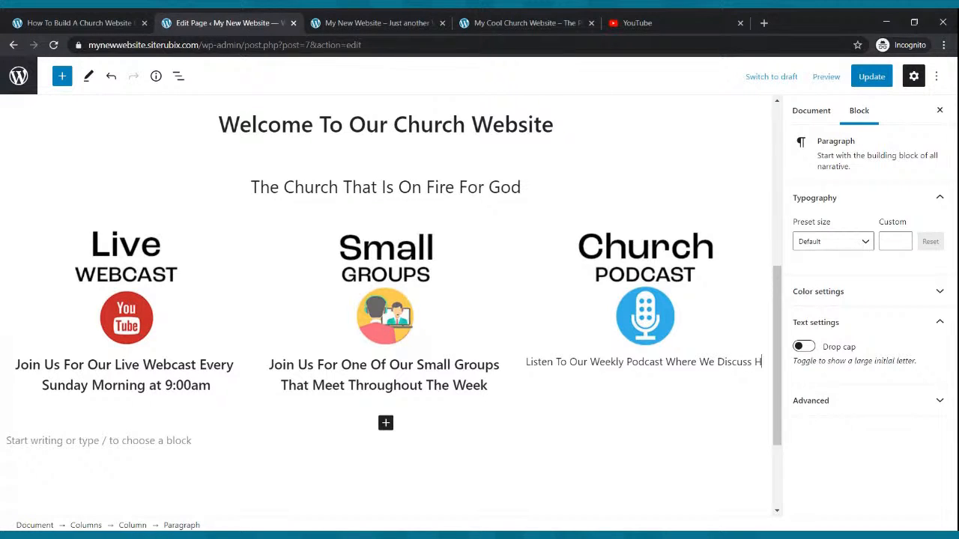
pyautogui.write('pics and More...')
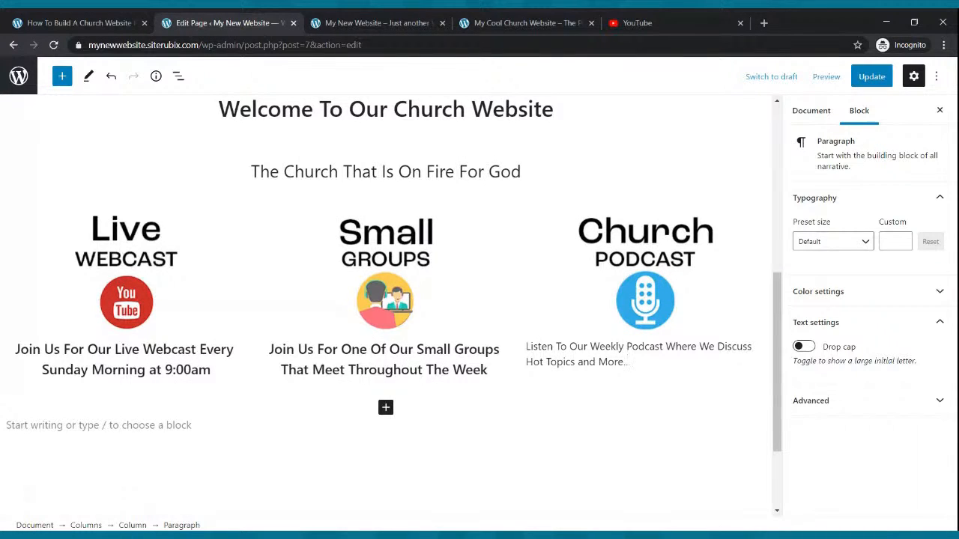
# Make the Church Podcast caption bold and center-align it.
pyautogui.moveTo(628, 363); pyautogui.dragTo(527, 347)
pyautogui.click(633, 315)
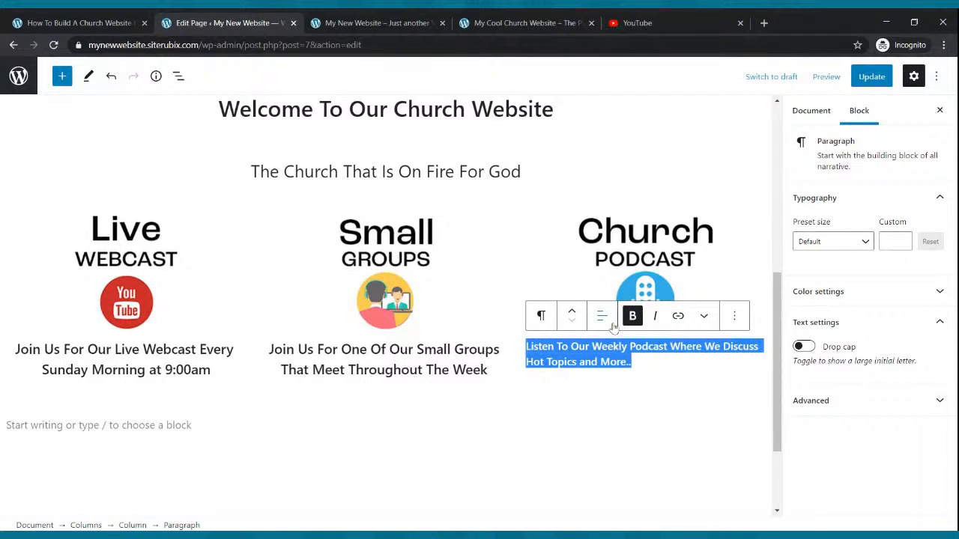
pyautogui.click(602, 315)
pyautogui.click(626, 382)
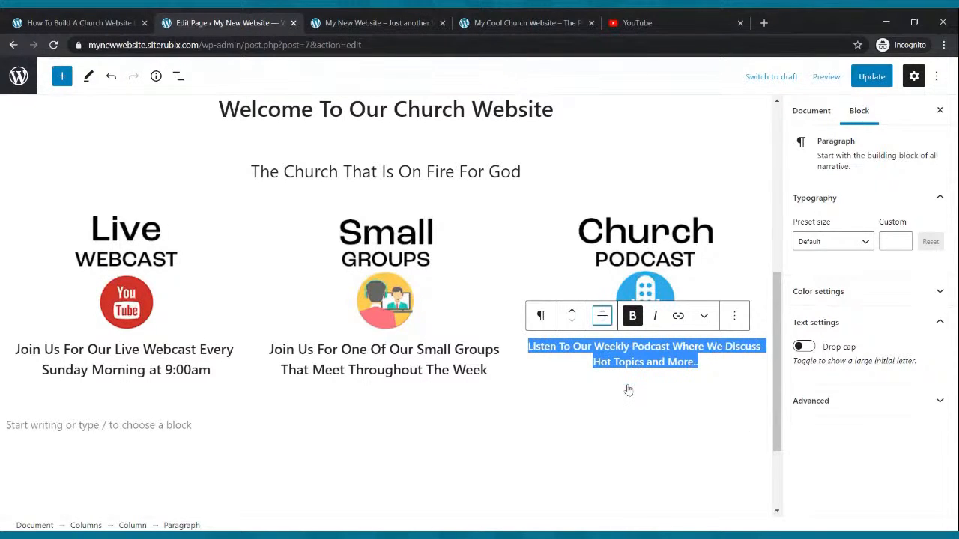
# Set the Church Podcast caption's custom font size to 22 and update the page.
pyautogui.click(903, 240)
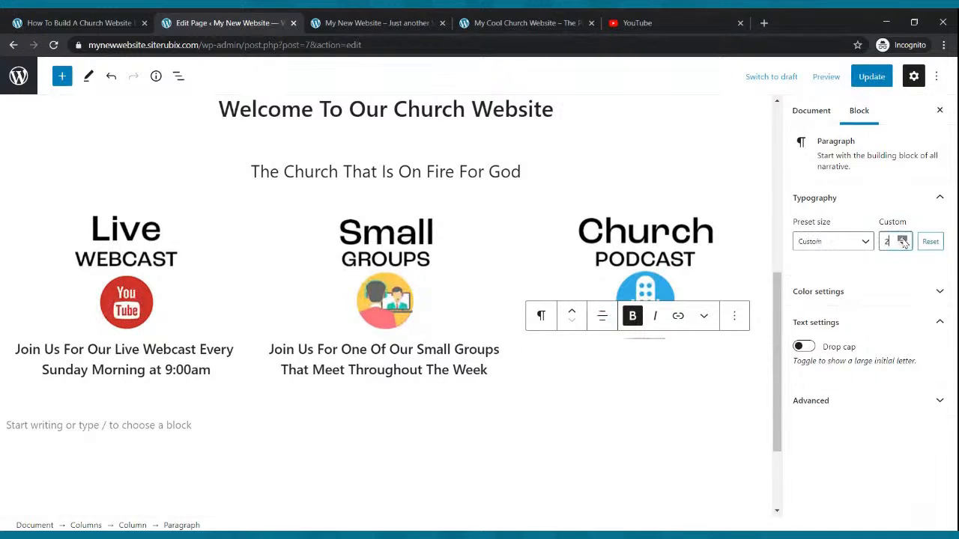
pyautogui.click(903, 238)
pyautogui.click(903, 239)
pyautogui.click(903, 238)
pyautogui.click(903, 238)
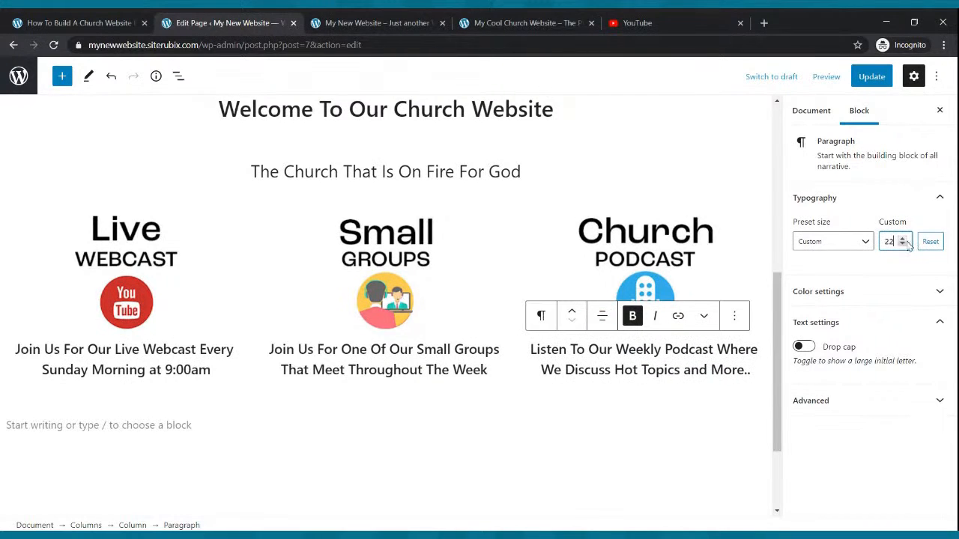
pyautogui.click(869, 78)
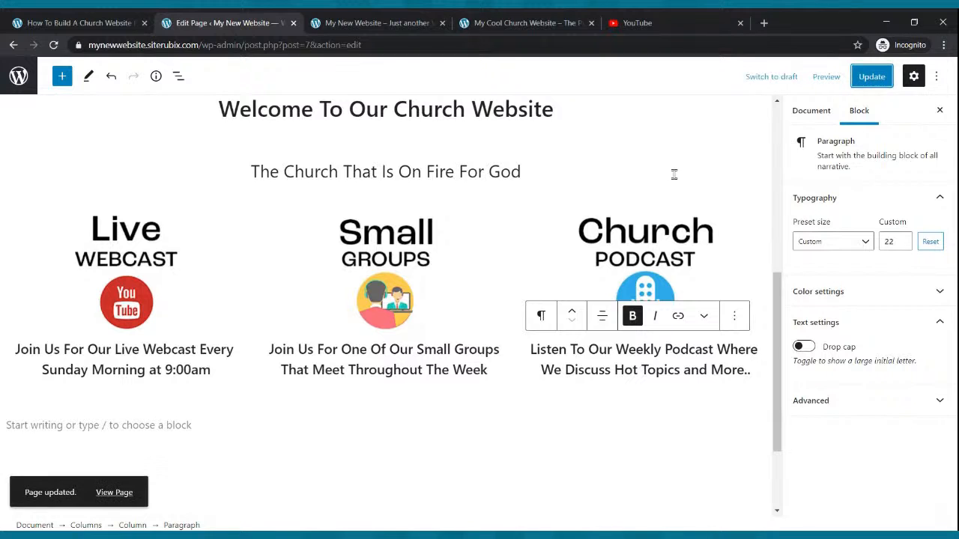
# Reload the live My New Website home page and review the three captioned columns.
pyautogui.click(404, 21)
pyautogui.click(54, 45)
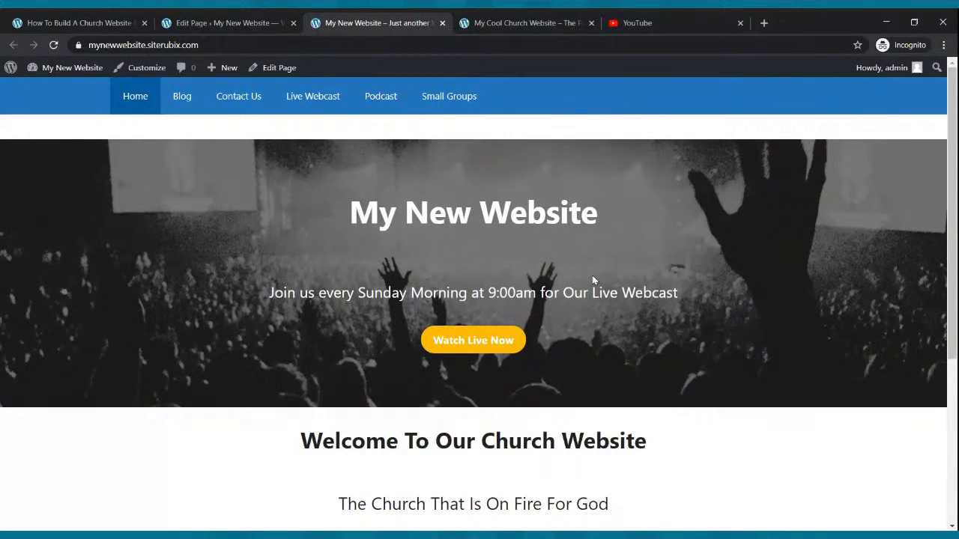
pyautogui.scroll(-3, 592, 277)
pyautogui.scroll(-1, 592, 280)
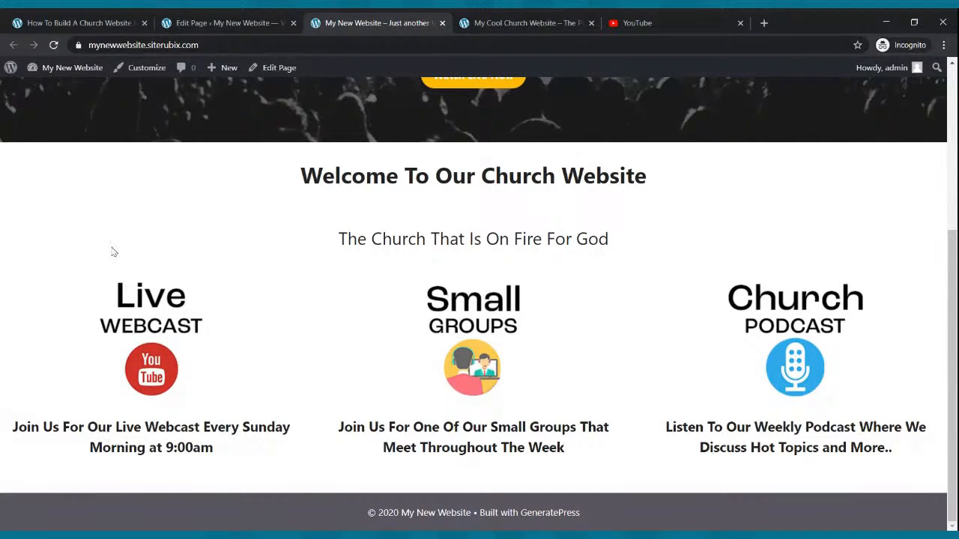
# Back in the page editor, remove the bold formatting from the Live Webcast, Small Groups and Church Podcast captions.
pyautogui.click(200, 18)
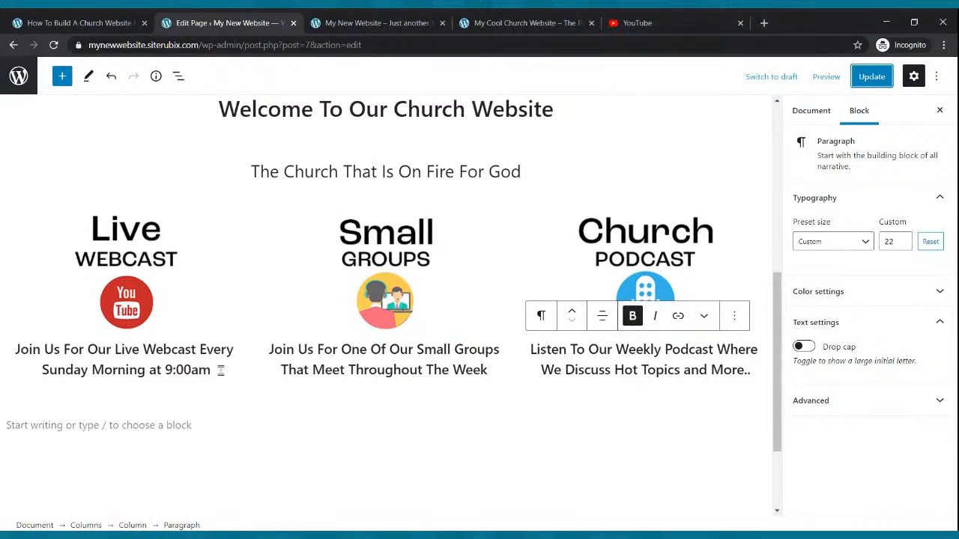
pyautogui.moveTo(218, 370); pyautogui.dragTo(23, 349)
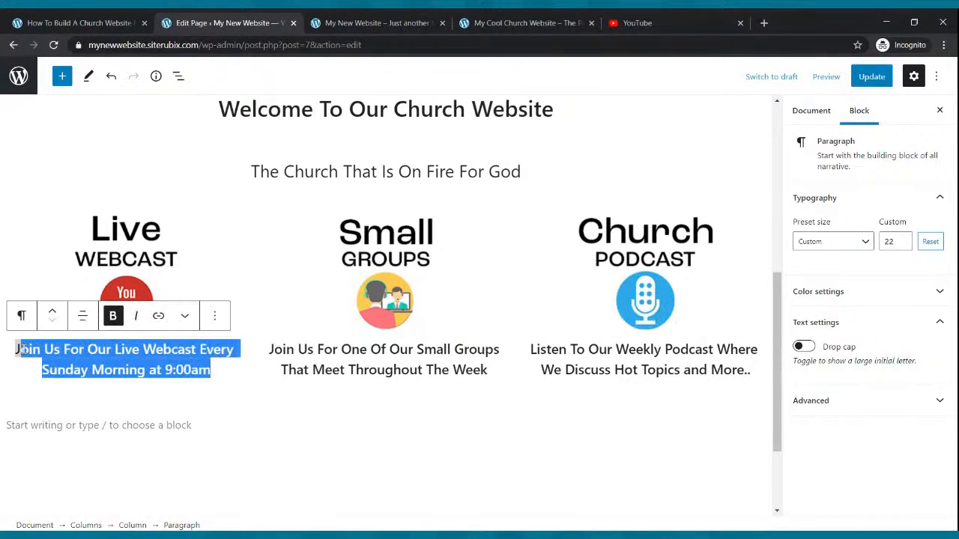
pyautogui.click(112, 316)
pyautogui.moveTo(487, 370)
pyautogui.mouseDown()
pyautogui.moveTo(271, 355)
pyautogui.moveTo(495, 371)
pyautogui.mouseUp()
pyautogui.doubleClick(273, 351)
pyautogui.hotkey('ctrl', 'b')
pyautogui.click(579, 364)
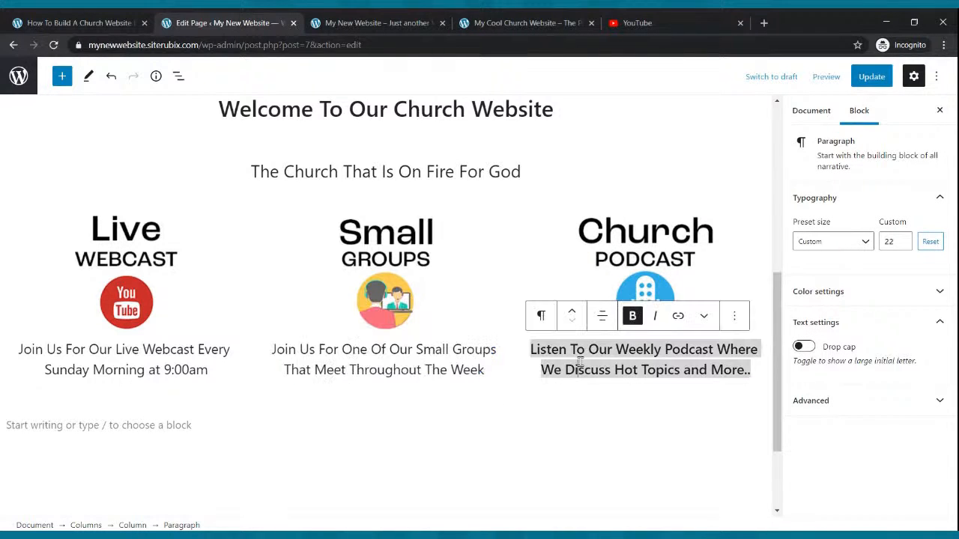
pyautogui.click(633, 317)
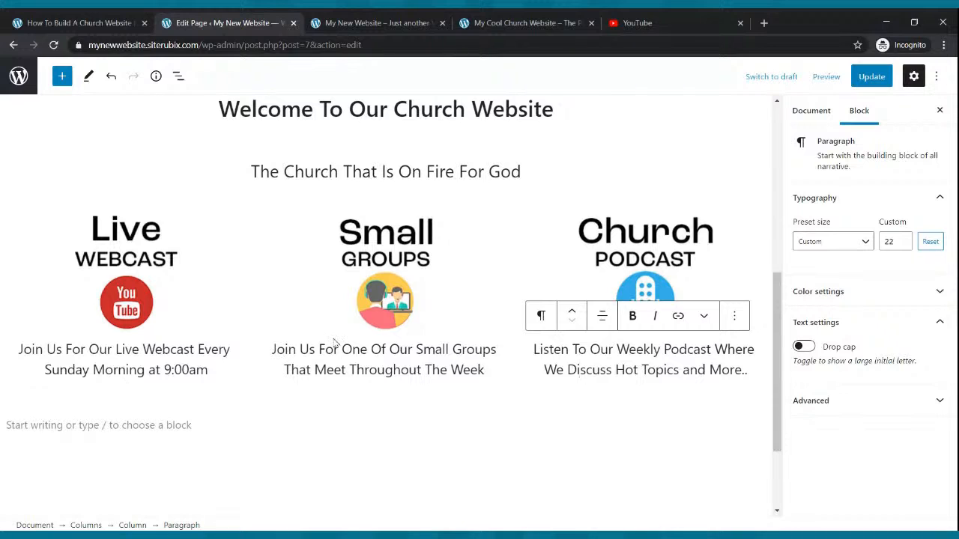
pyautogui.click(353, 367)
pyautogui.click(653, 366)
# Update the page and reload the live home page to check the captions.
pyautogui.click(871, 76)
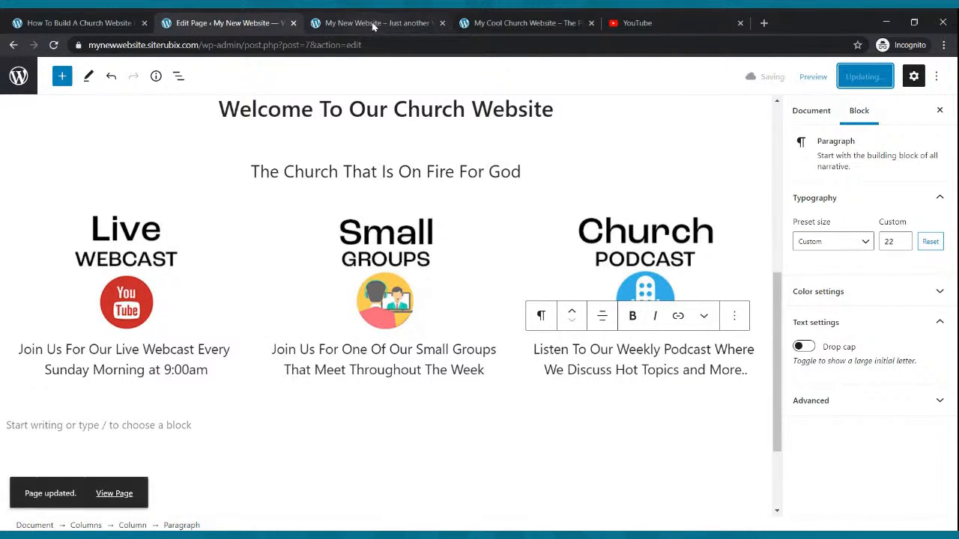
pyautogui.click(371, 23)
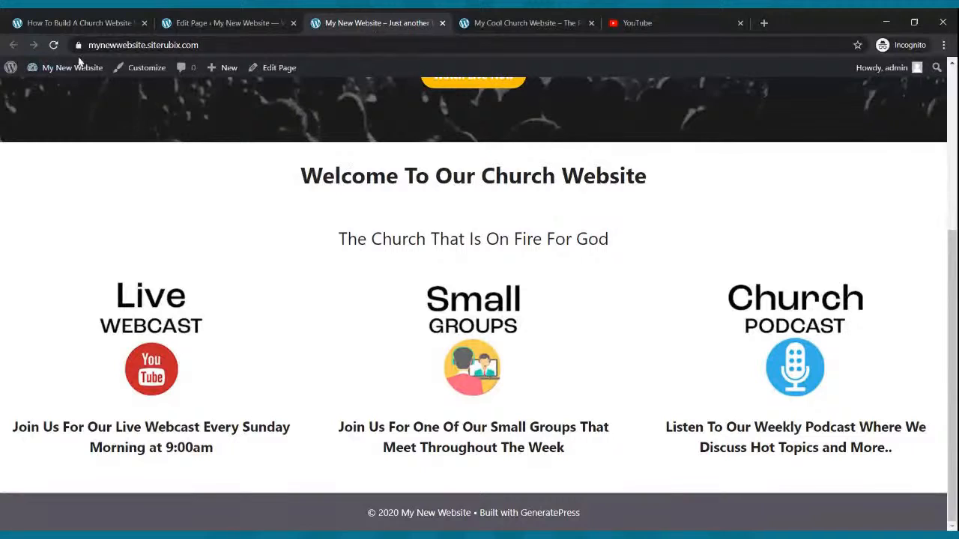
pyautogui.click(55, 45)
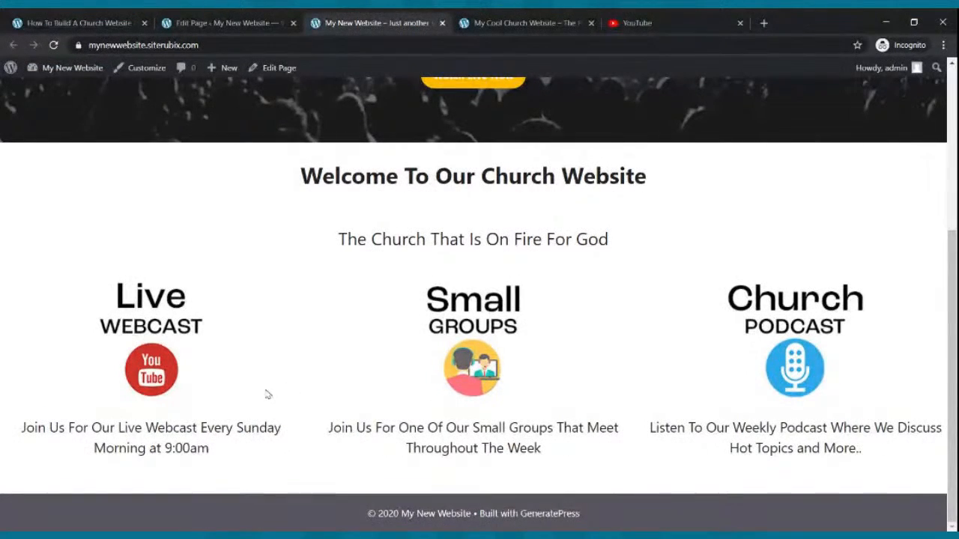
# Look over the live home page from the banner to the three captioned columns.
pyautogui.scroll(5, 268, 392)
pyautogui.scroll(-5, 285, 367)
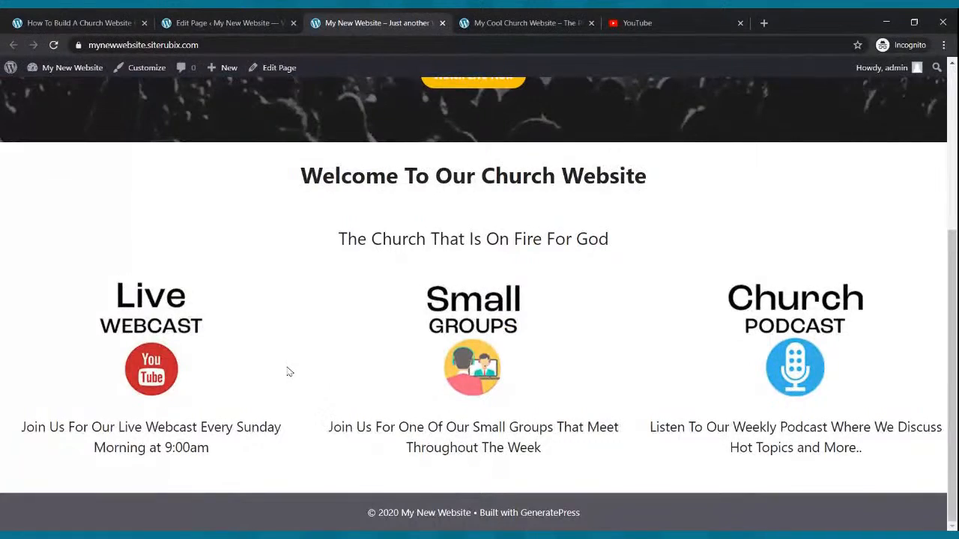
pyautogui.scroll(5, 285, 368)
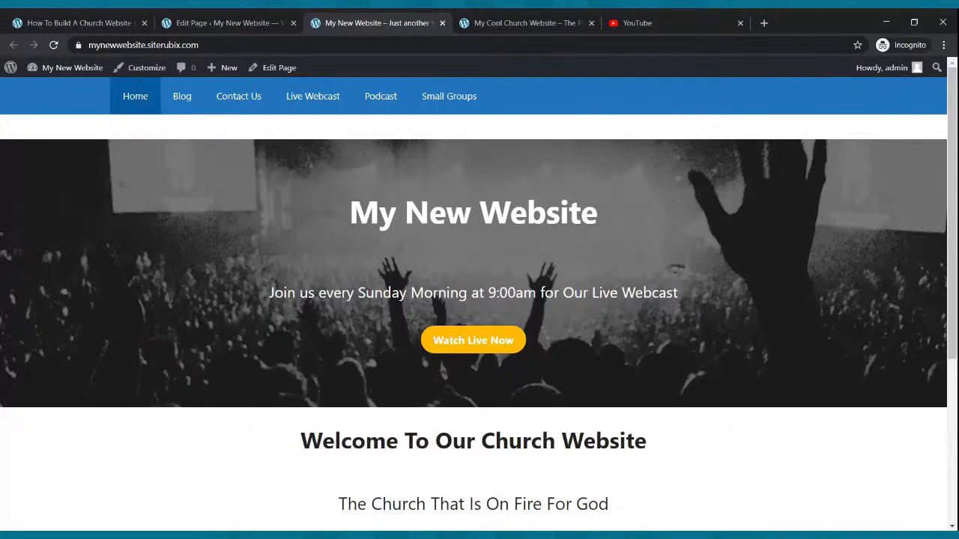
pyautogui.scroll(-5, 240, 189)
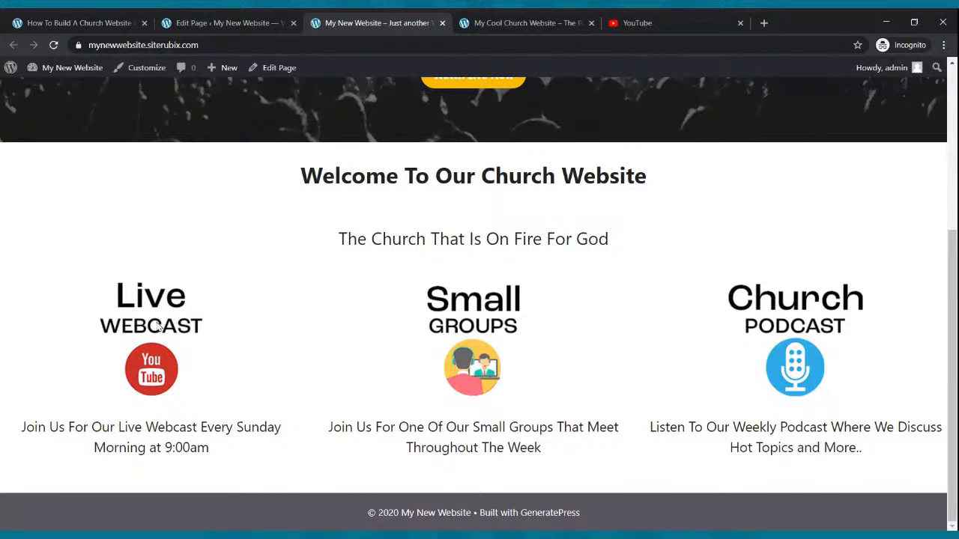
# Select the Live Webcast image in the page editor and copy the Live Webcast page's address from the live site.
pyautogui.click(231, 20)
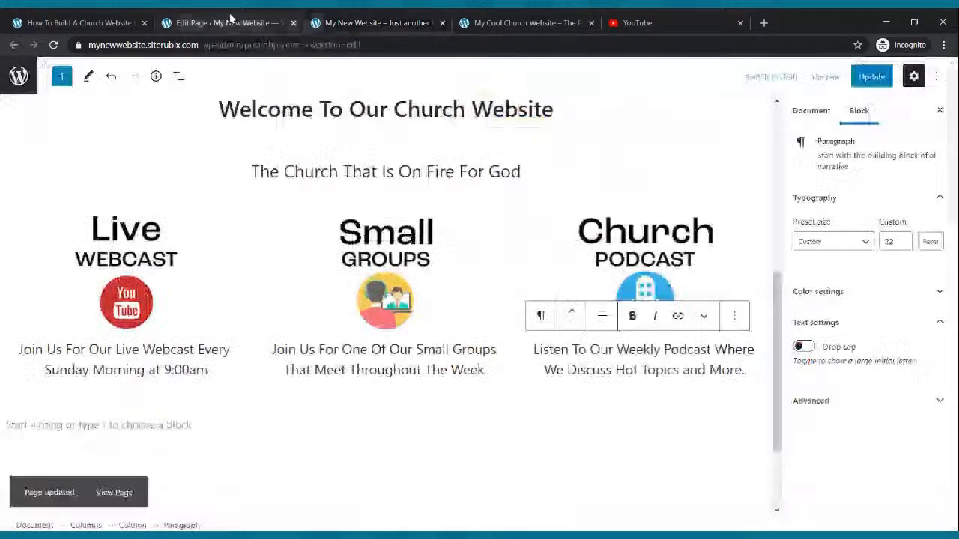
pyautogui.click(125, 279)
pyautogui.click(370, 30)
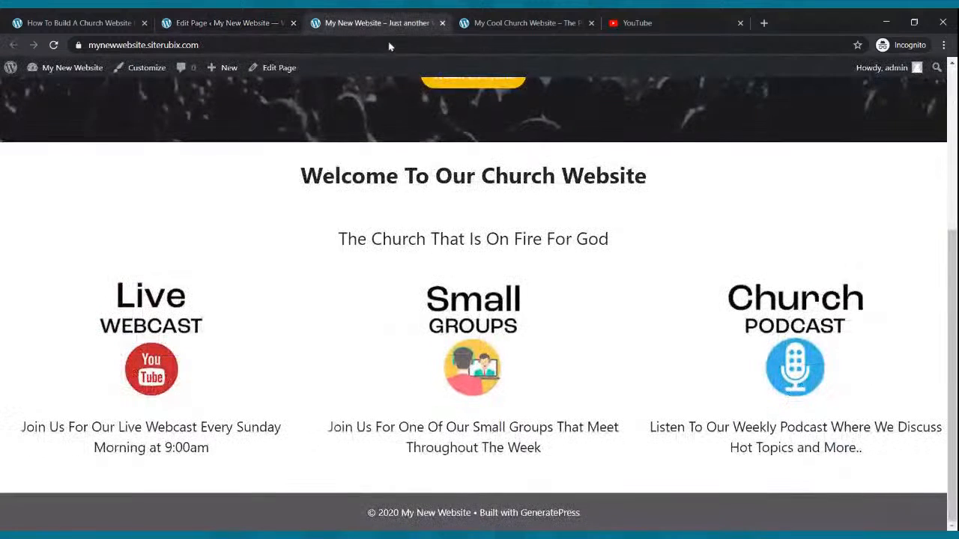
pyautogui.scroll(5, 380, 269)
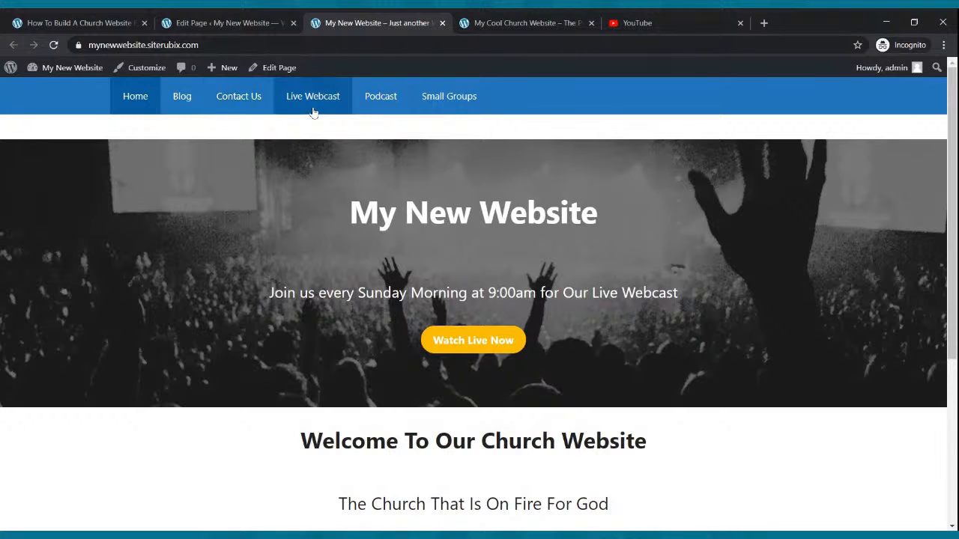
pyautogui.click(377, 107)
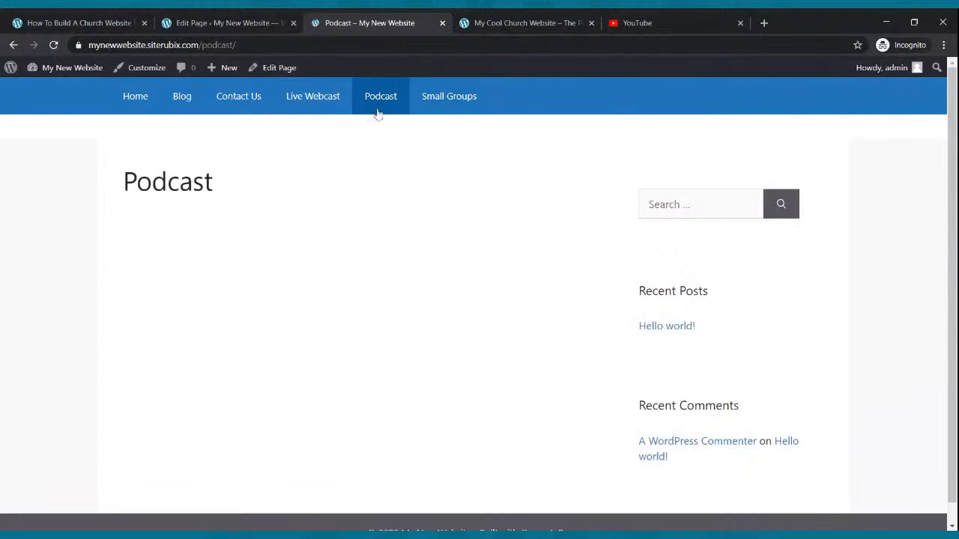
pyautogui.click(139, 103)
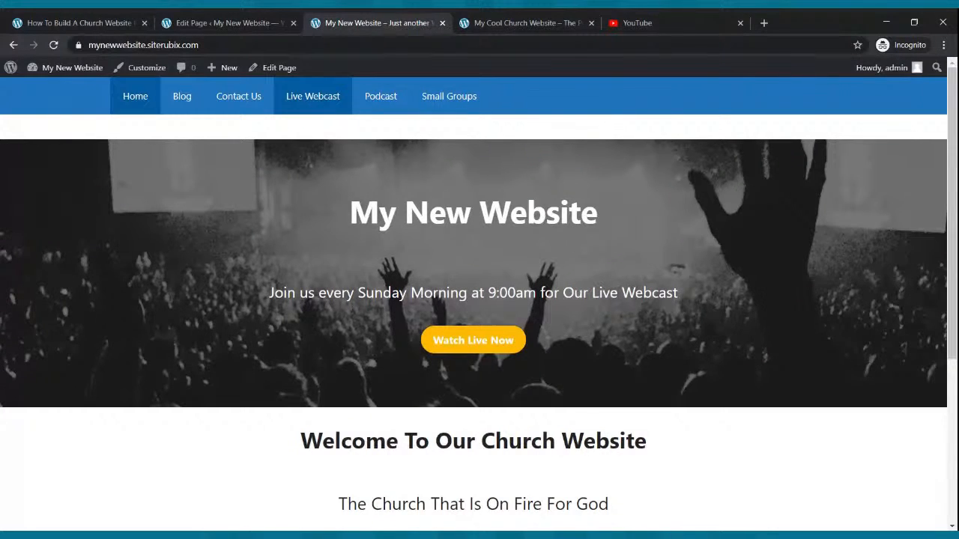
pyautogui.click(334, 101)
pyautogui.click(252, 44)
pyautogui.hotkey('ctrl', 'c')
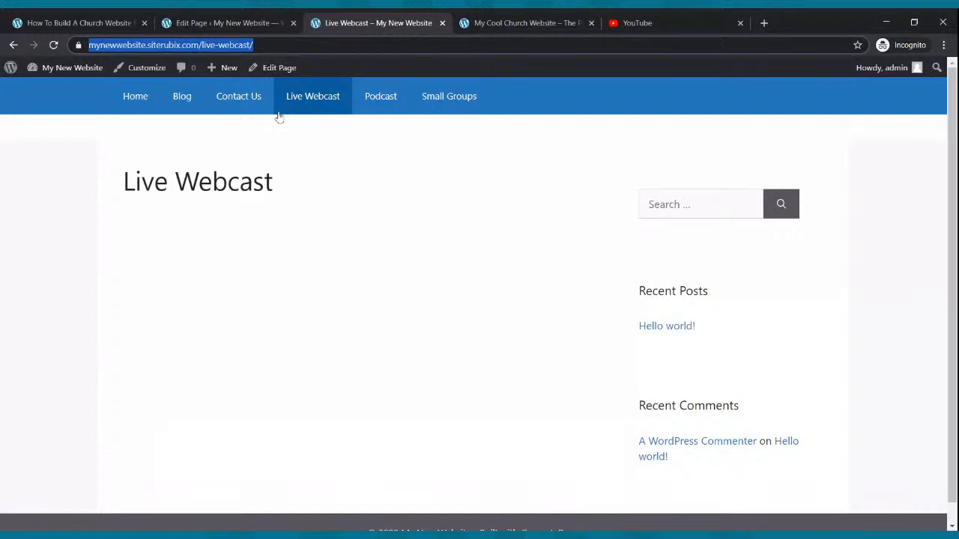
# Link the Live Webcast image in the editor to mynewwebsite.siterubix.com/live-webcast/.
pyautogui.click(231, 25)
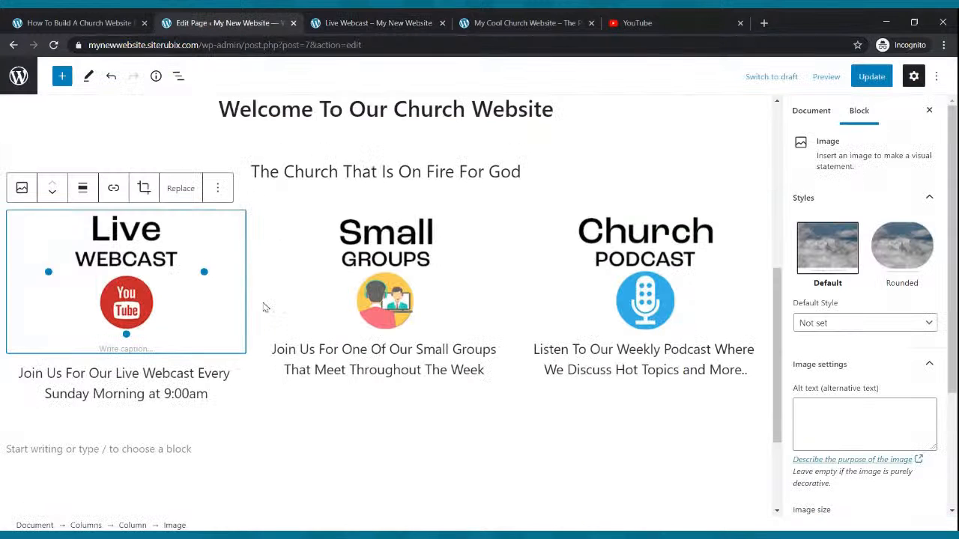
pyautogui.click(113, 188)
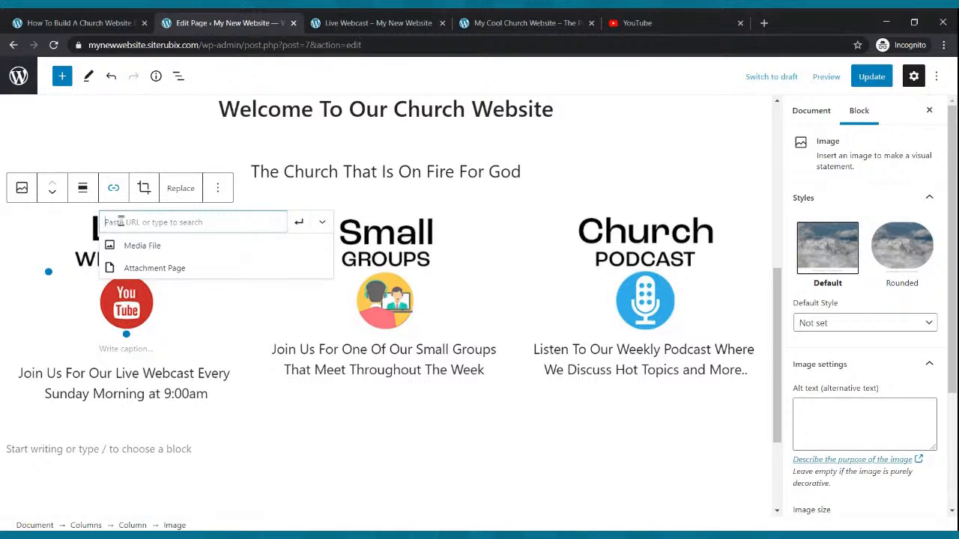
pyautogui.hotkey('ctrl', 'v')
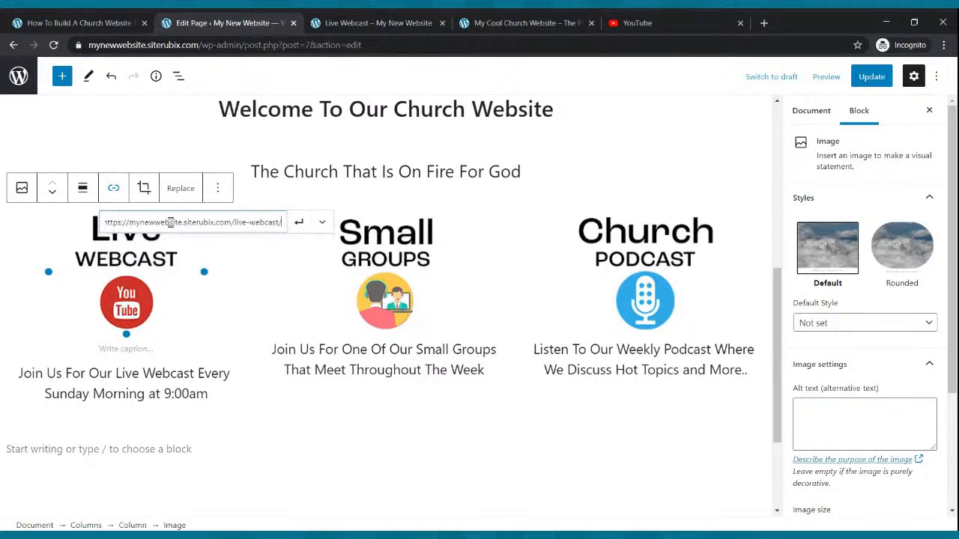
pyautogui.click(298, 224)
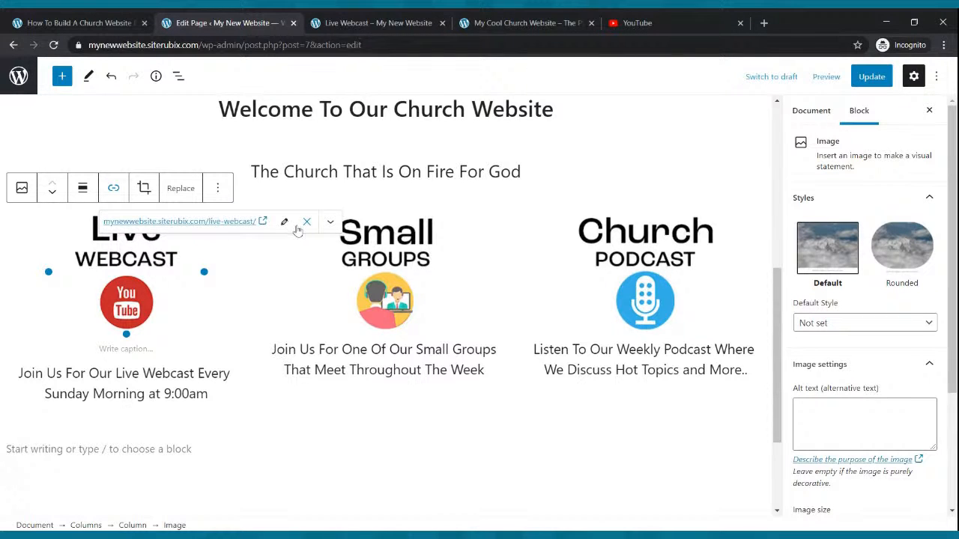
# Copy the Small Groups page's address from the live site and link the Small Groups image to mynewwebsite.siterubix.com/small-groups/.
pyautogui.click(363, 246)
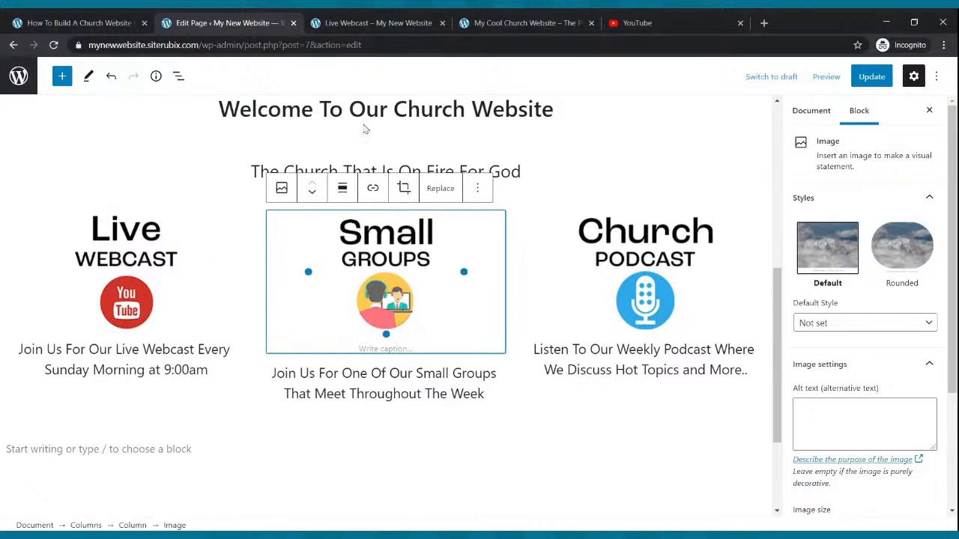
pyautogui.click(369, 24)
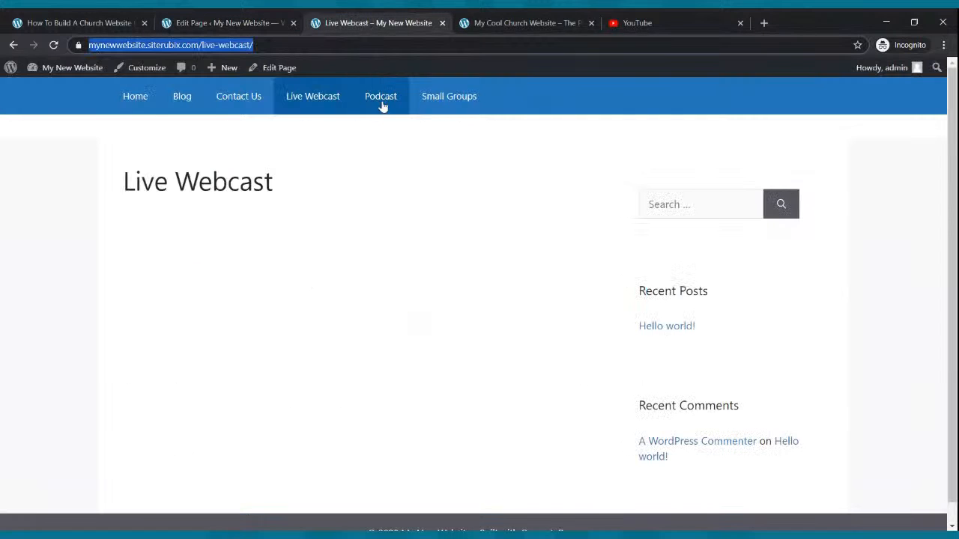
pyautogui.click(439, 98)
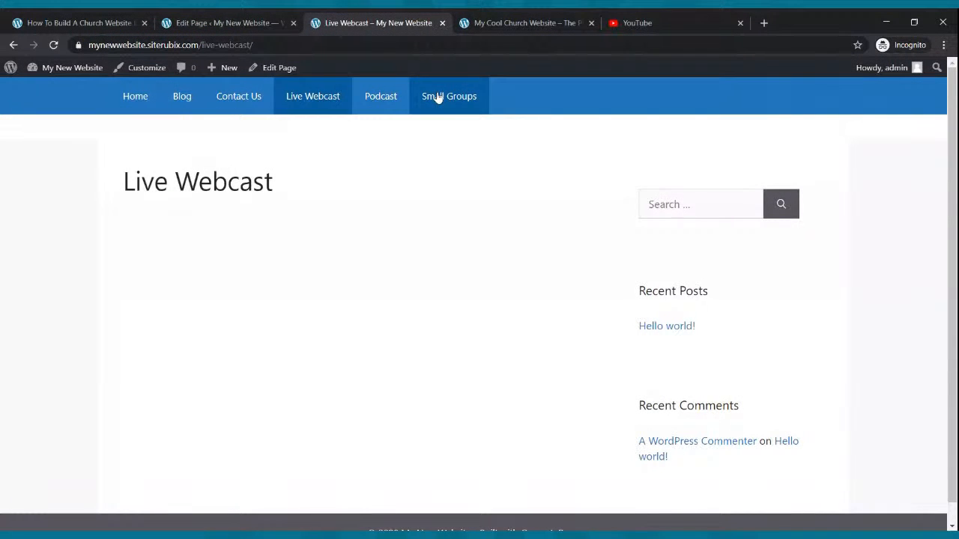
pyautogui.click(252, 23)
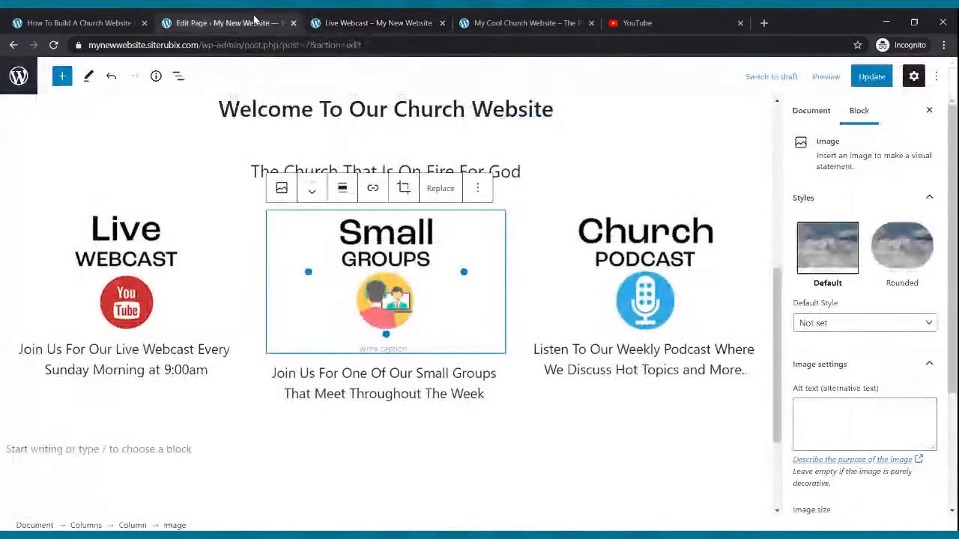
pyautogui.click(373, 189)
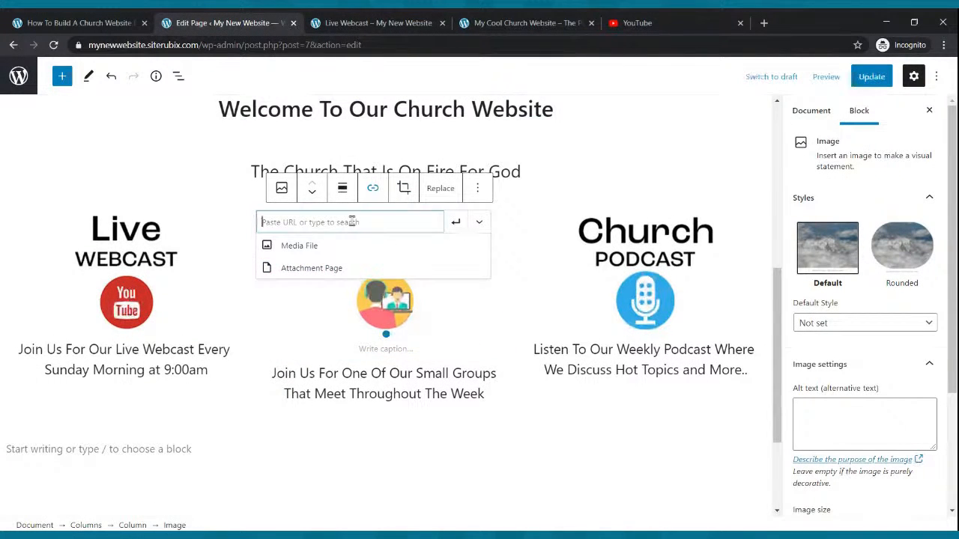
pyautogui.write('https://mynewwebsite.siterubix.com/small-groups/')
pyautogui.click(456, 222)
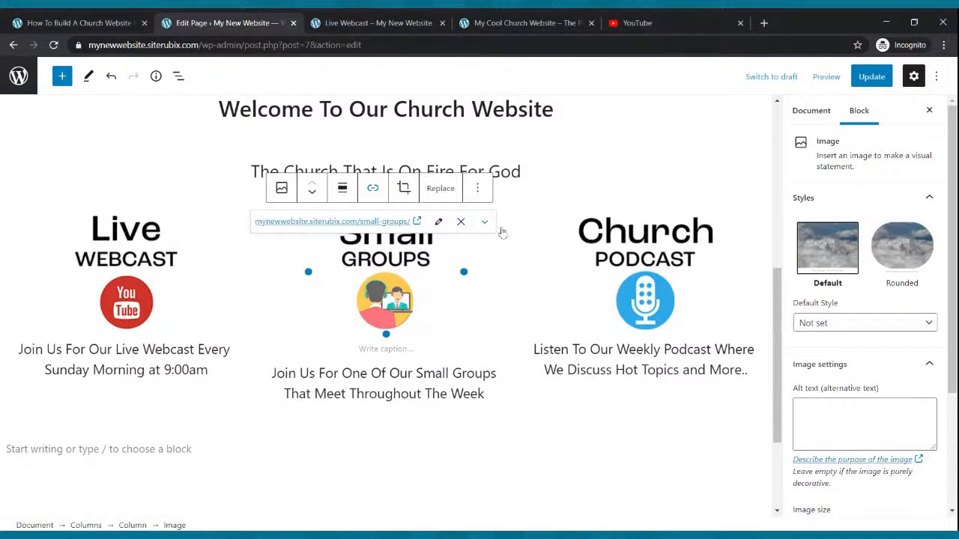
# Link the Church Podcast image to the live site's Podcast page address, mynewwebsite.siterubix.com/podcast/, and update the page.
pyautogui.click(618, 244)
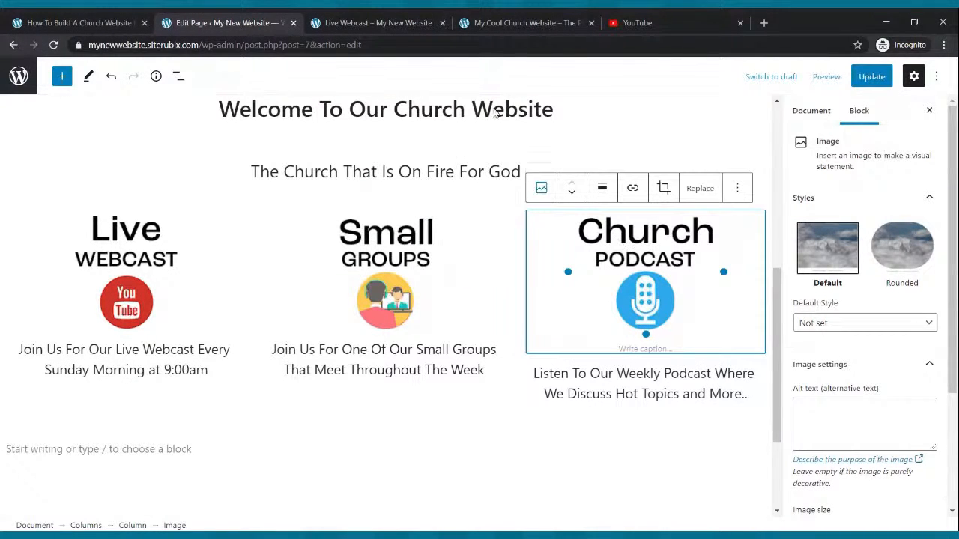
pyautogui.click(335, 17)
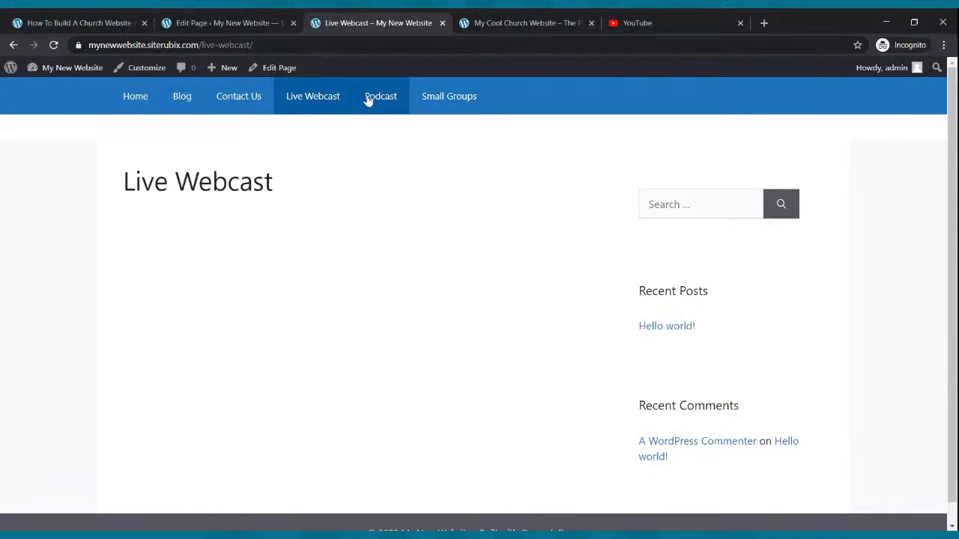
pyautogui.click(273, 21)
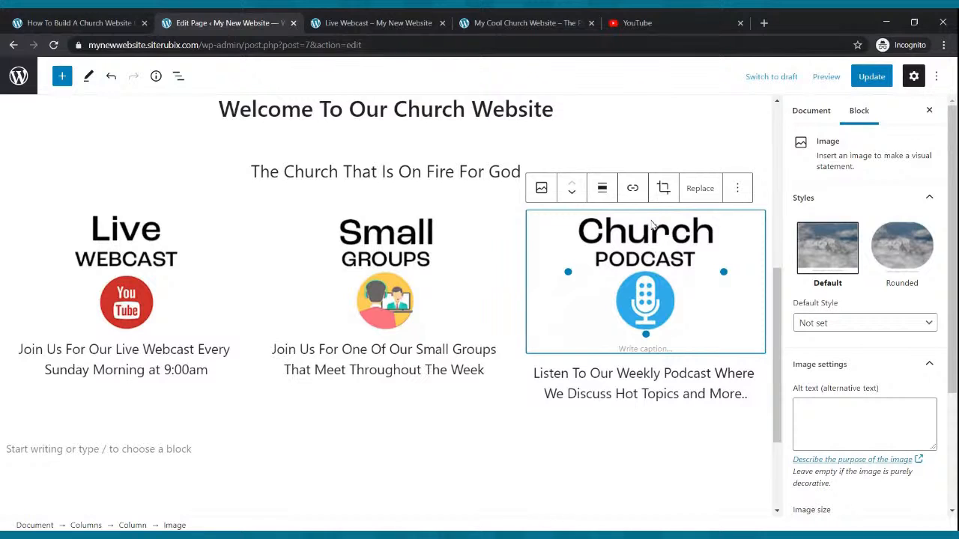
pyautogui.click(639, 195)
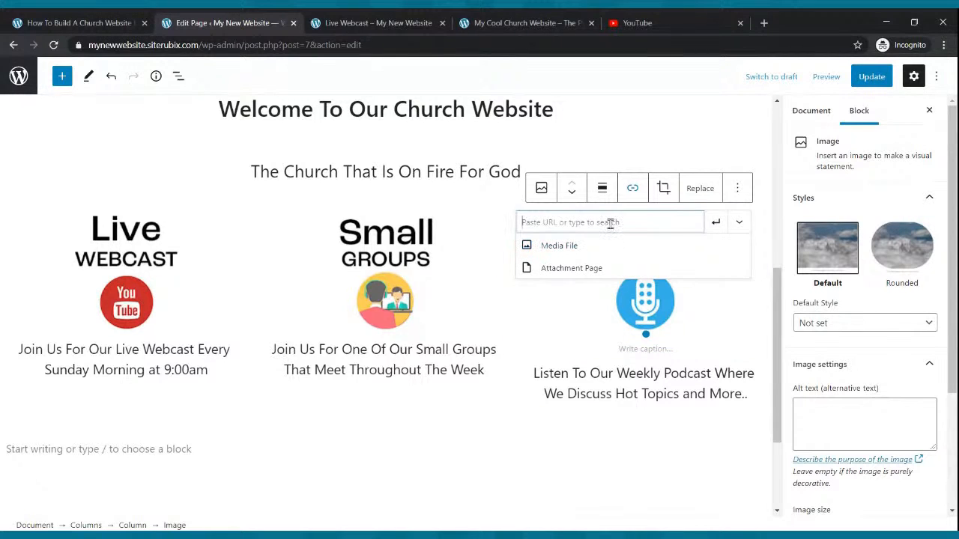
pyautogui.write('https://mynewwebsite.siterubix.com/podcast/')
pyautogui.click(716, 222)
pyautogui.click(544, 437)
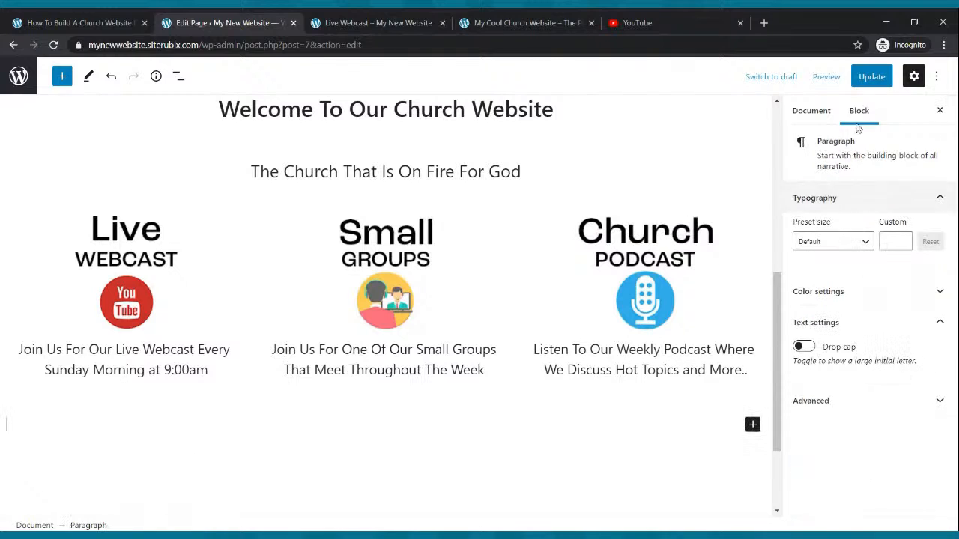
pyautogui.click(871, 77)
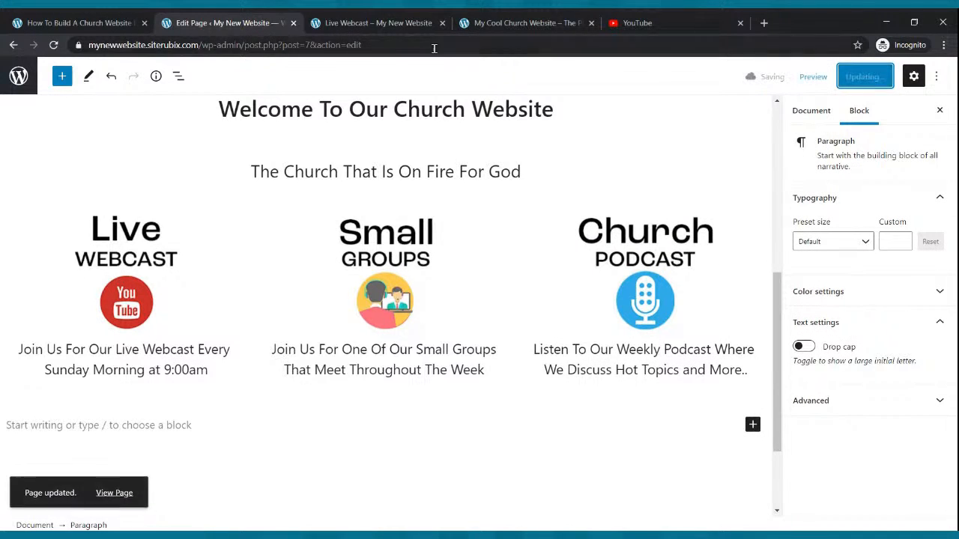
# Reload the live site, return to its Home page and test the Small Groups image link.
pyautogui.click(412, 28)
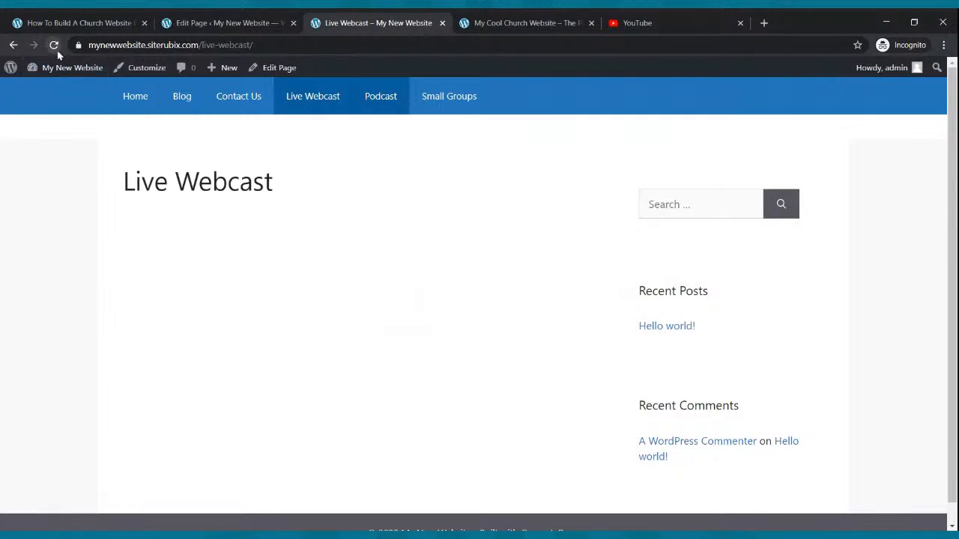
pyautogui.click(53, 45)
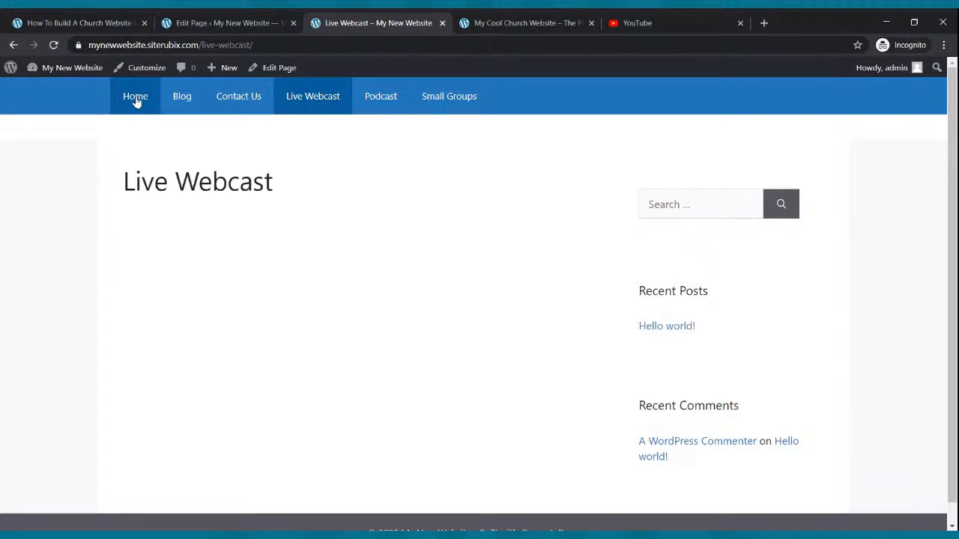
pyautogui.scroll(-4, 412, 218)
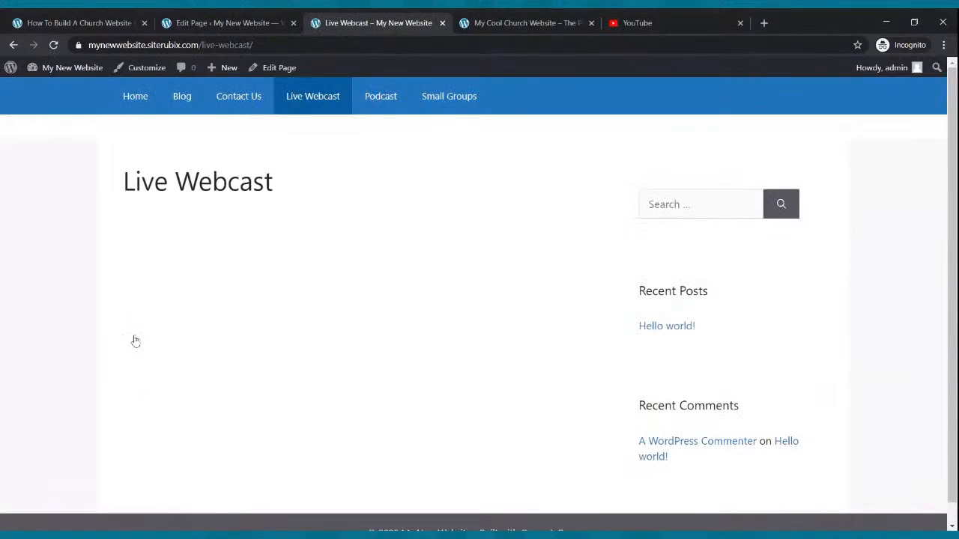
pyautogui.click(135, 98)
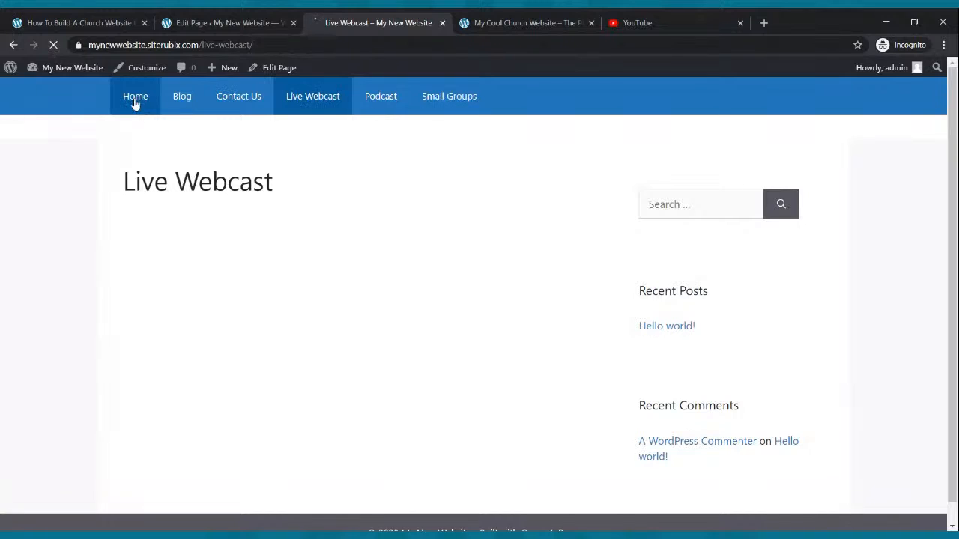
pyautogui.scroll(-4, 495, 375)
pyautogui.click(494, 352)
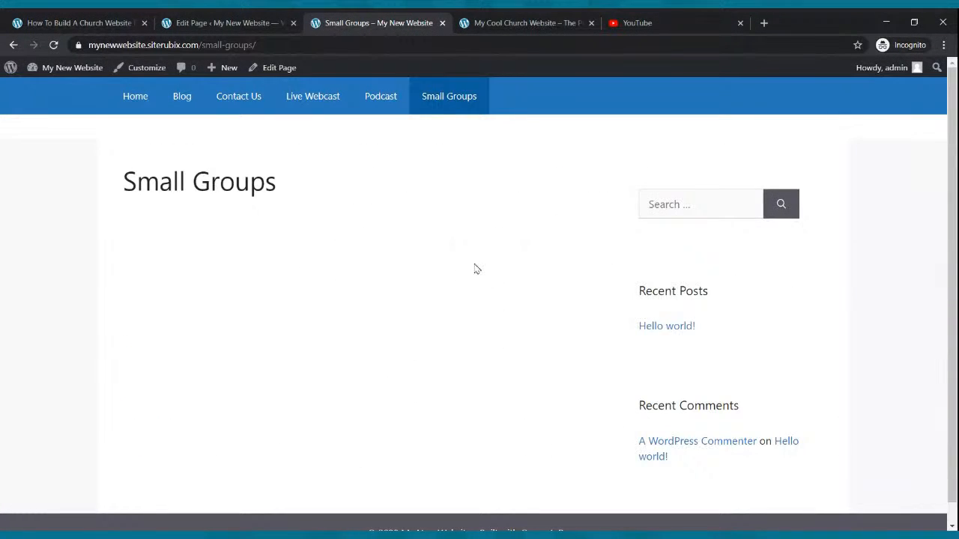
# Return to the live home page from the WordPress dashboard and test the Church Podcast image link.
pyautogui.moveTo(103, 87)
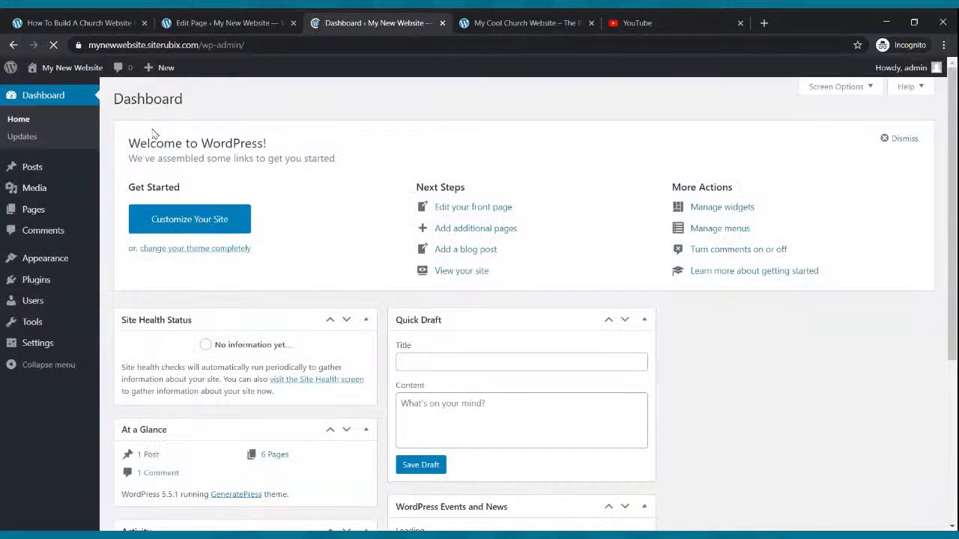
pyautogui.moveTo(67, 67)
pyautogui.click(57, 91)
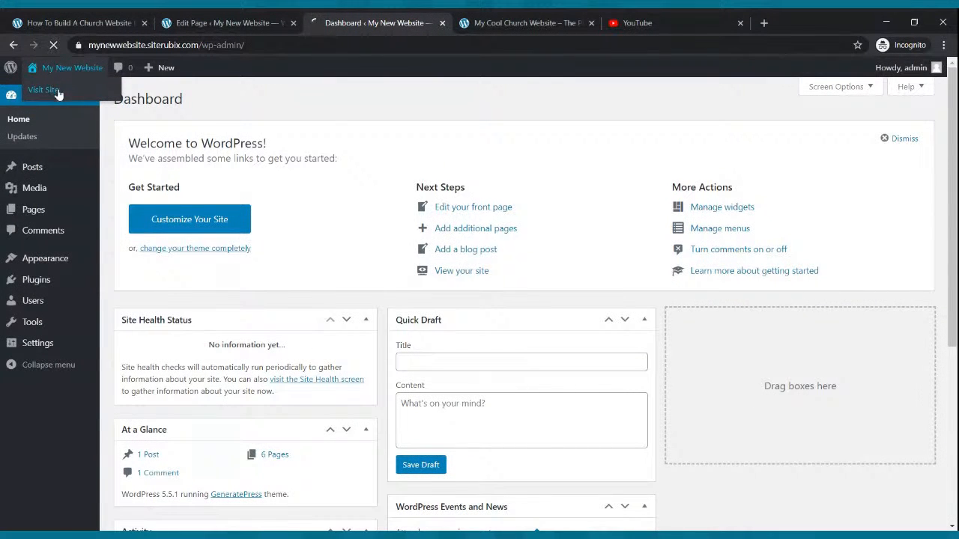
pyautogui.scroll(-3, 742, 318)
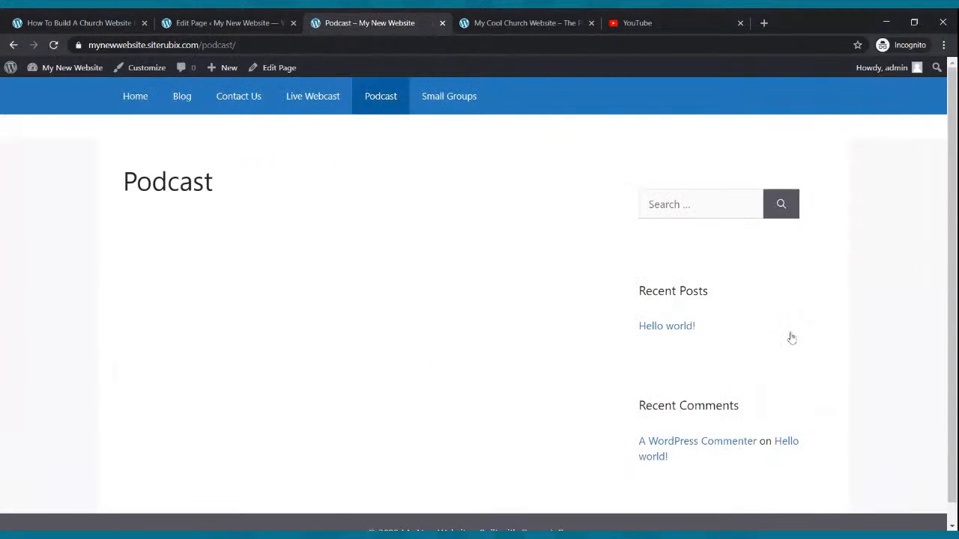
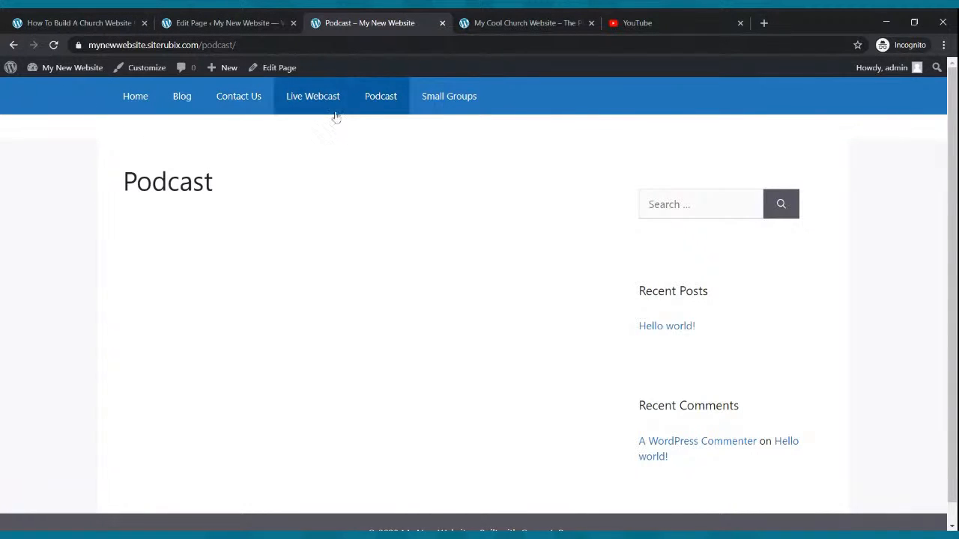
# Check the menu order on the Cool Church example site and open the new website's navigation menu settings.
pyautogui.click(502, 23)
pyautogui.scroll(5, 492, 120)
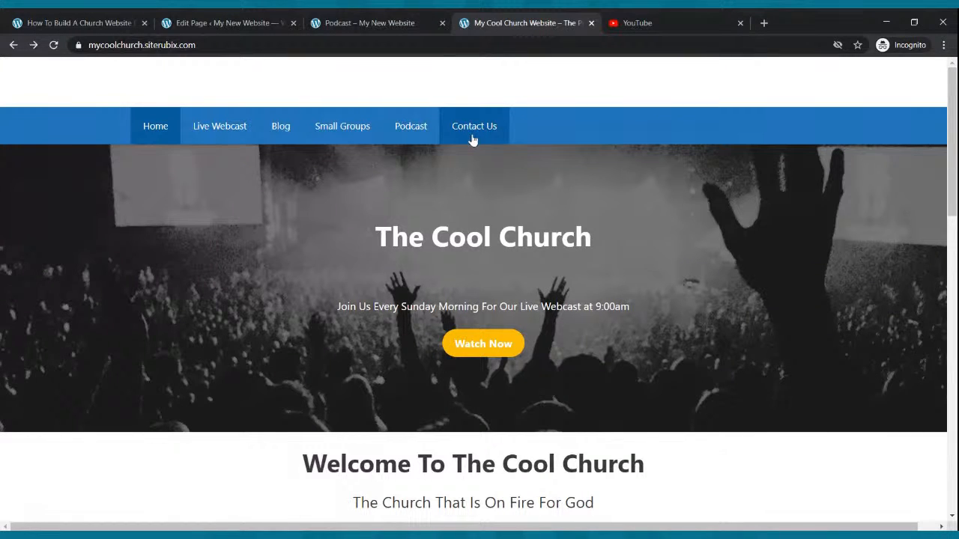
pyautogui.click(227, 22)
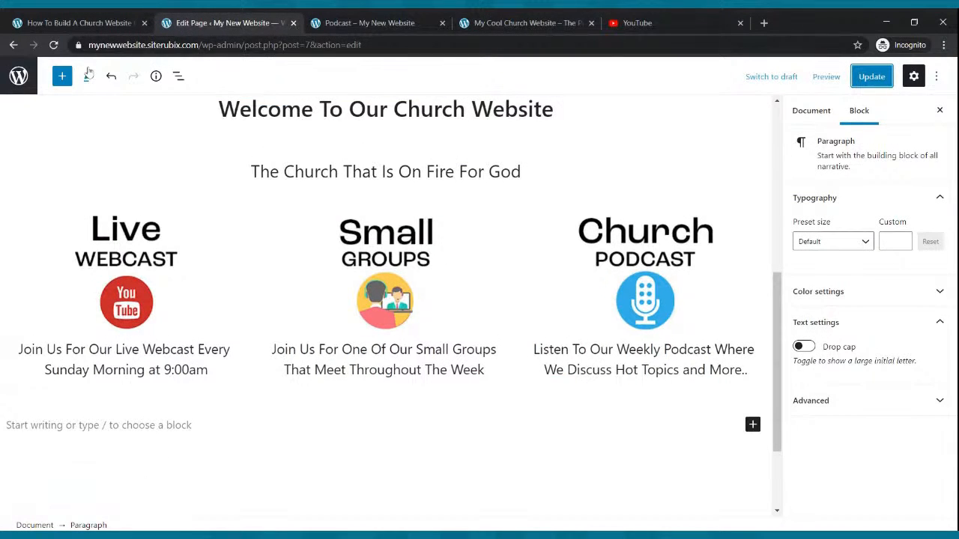
pyautogui.click(13, 46)
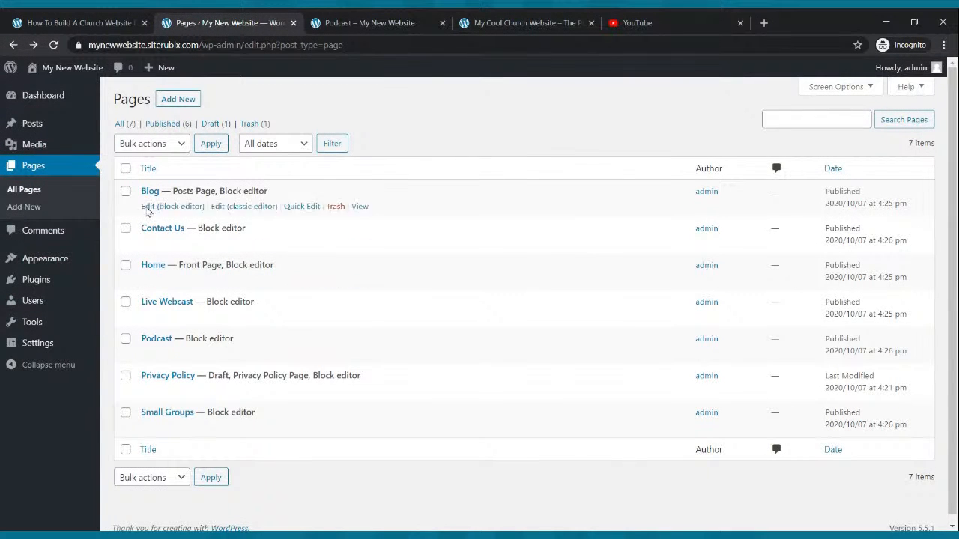
pyautogui.click(67, 259)
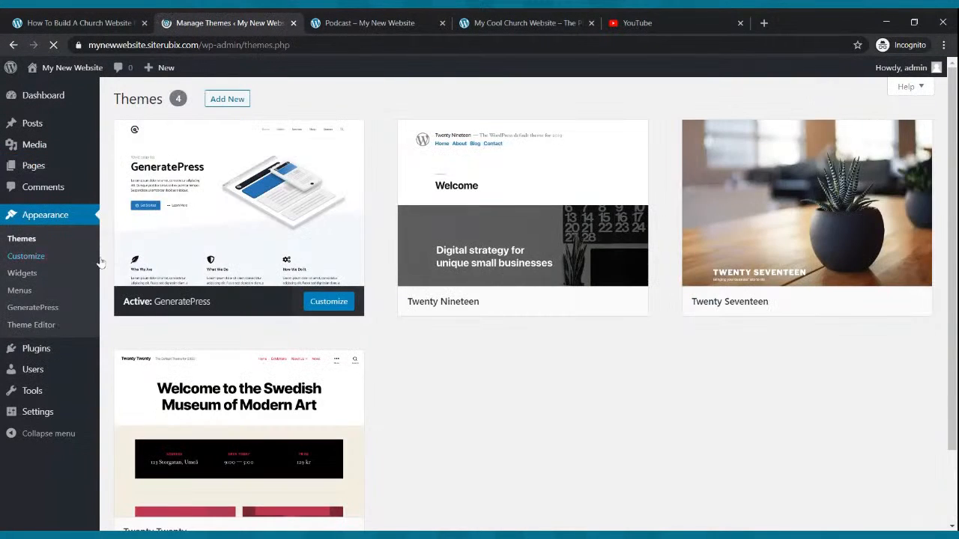
pyautogui.click(23, 293)
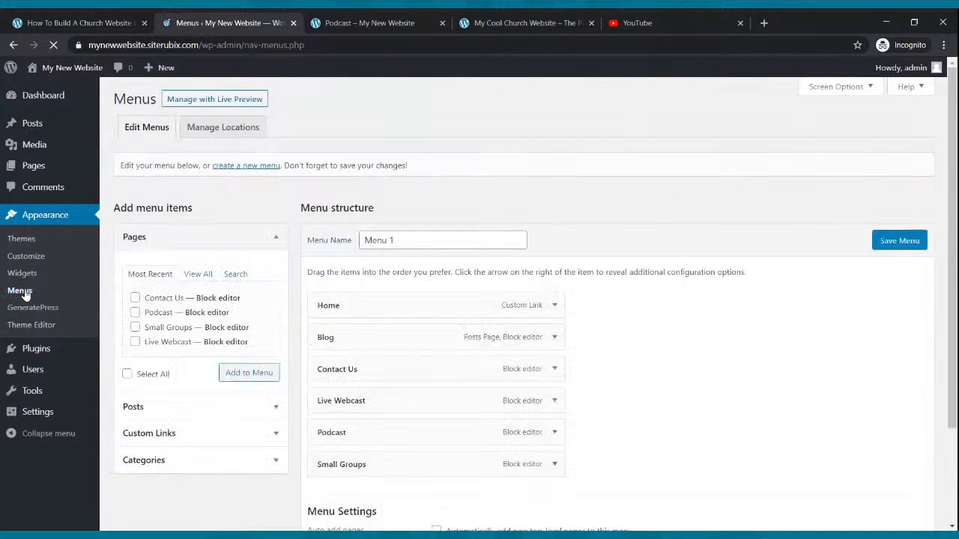
# Reorder Menu 1 to match the example site, placing Small Groups after Blog and Live Webcast directly after Home.
pyautogui.scroll(-2, 371, 243)
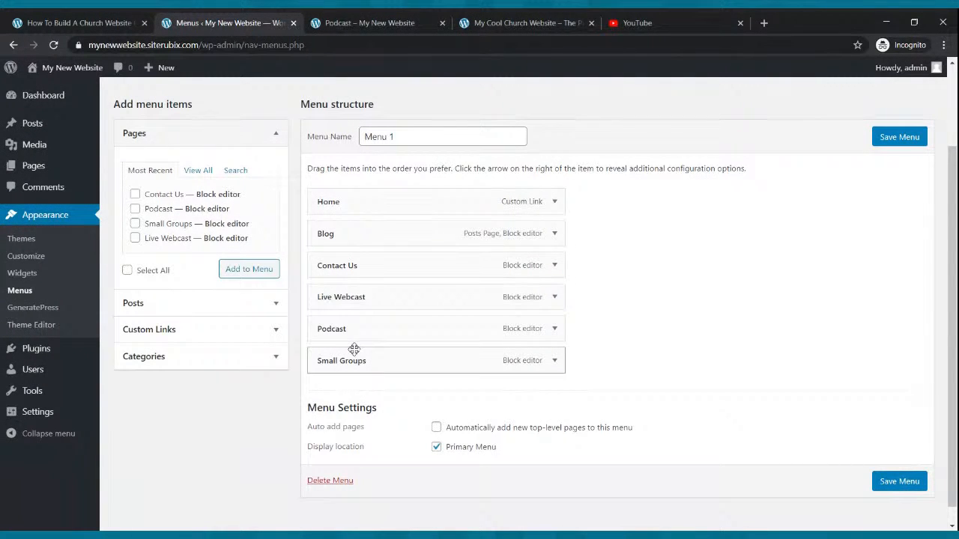
pyautogui.moveTo(394, 361); pyautogui.dragTo(379, 276)
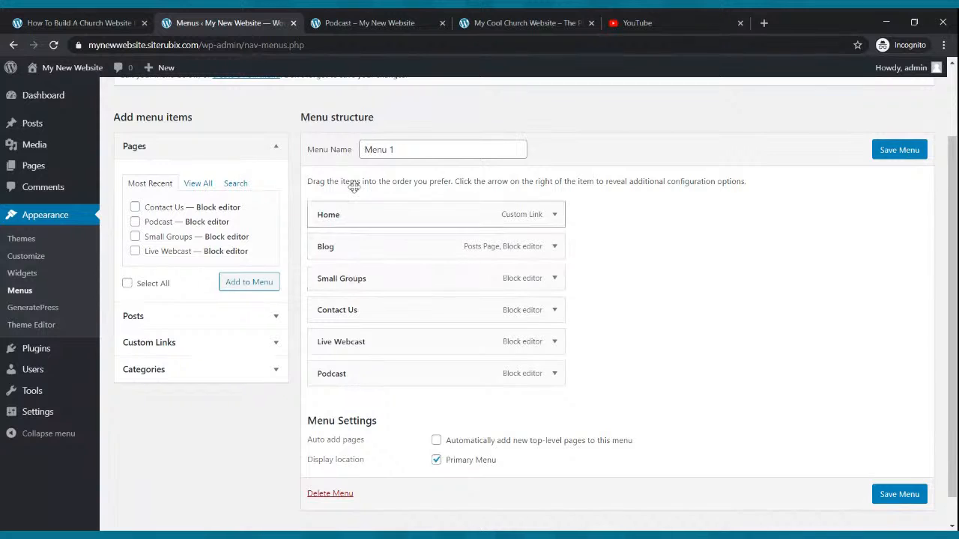
pyautogui.click(509, 22)
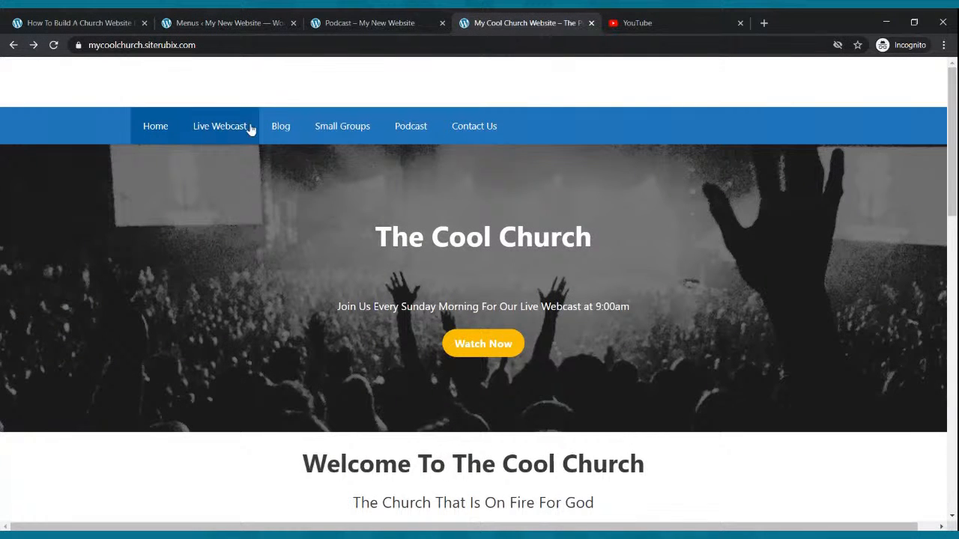
pyautogui.click(232, 23)
pyautogui.moveTo(338, 343); pyautogui.dragTo(404, 241)
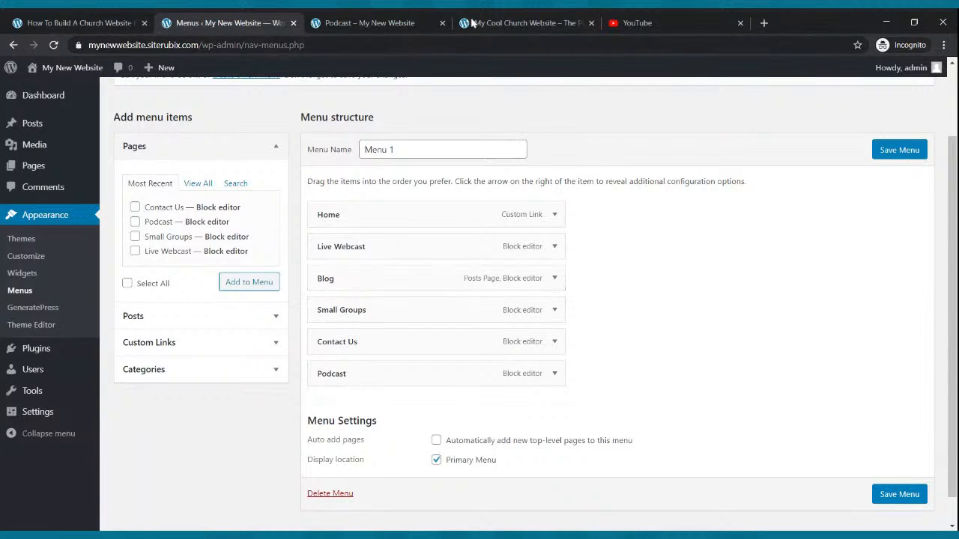
# Compare with the example site's menu, move Podcast above Contact Us in Menu 1 and save the menu.
pyautogui.click(497, 23)
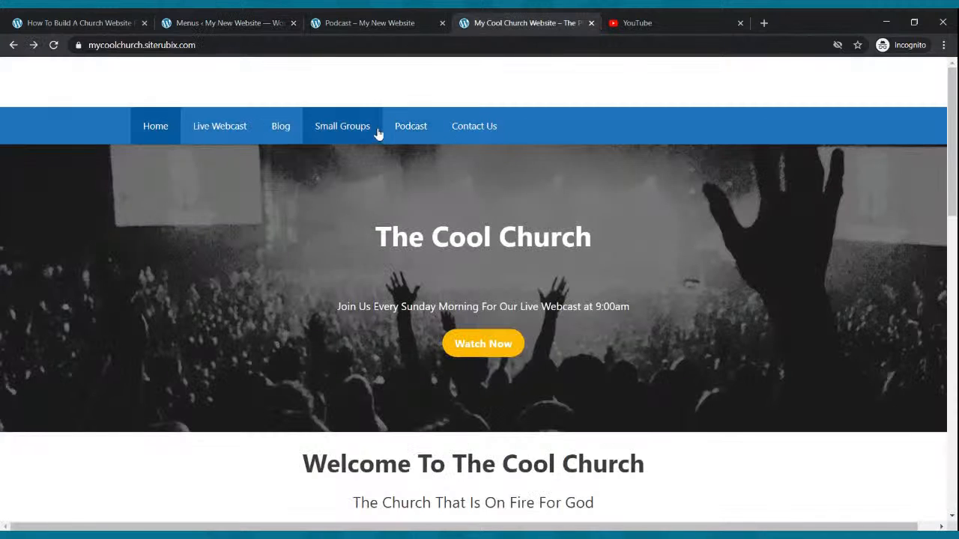
pyautogui.click(246, 26)
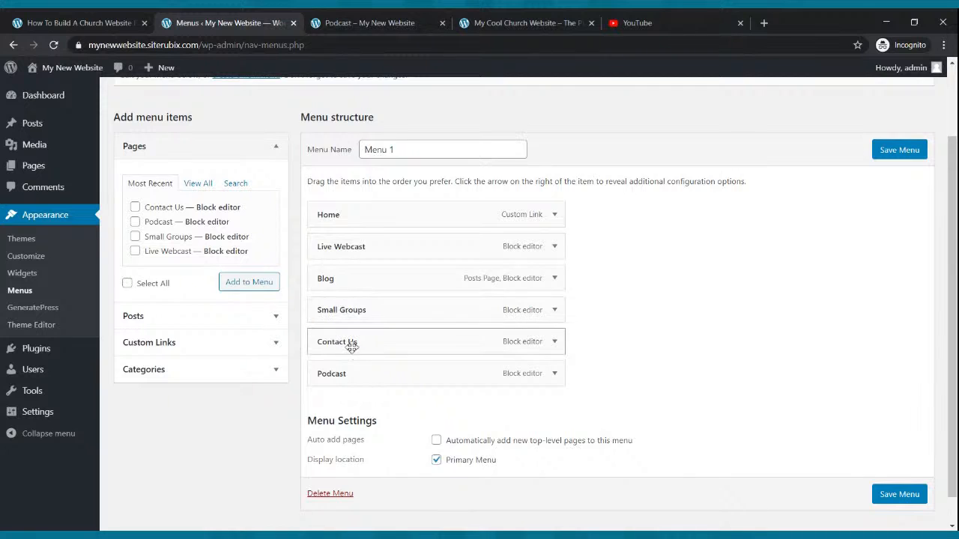
pyautogui.moveTo(353, 378); pyautogui.dragTo(326, 345)
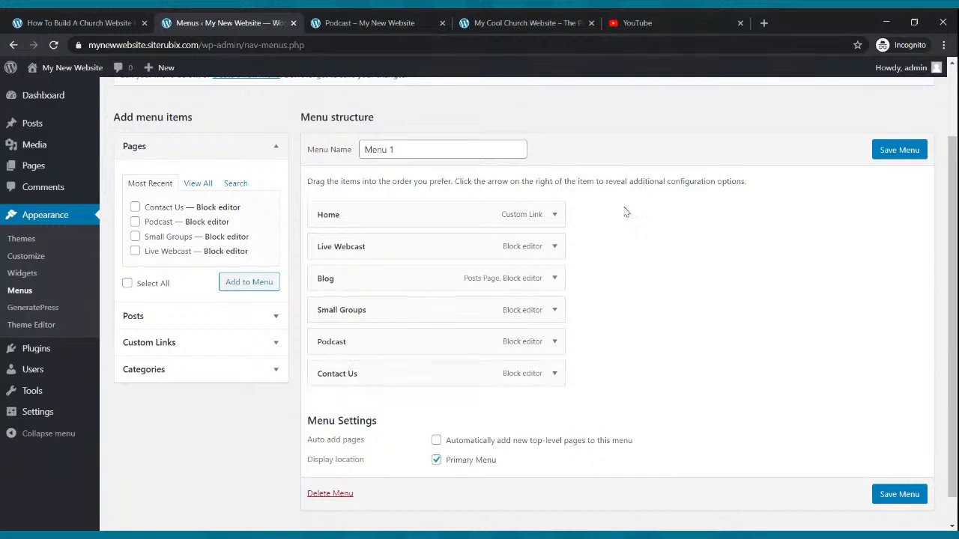
pyautogui.click(923, 151)
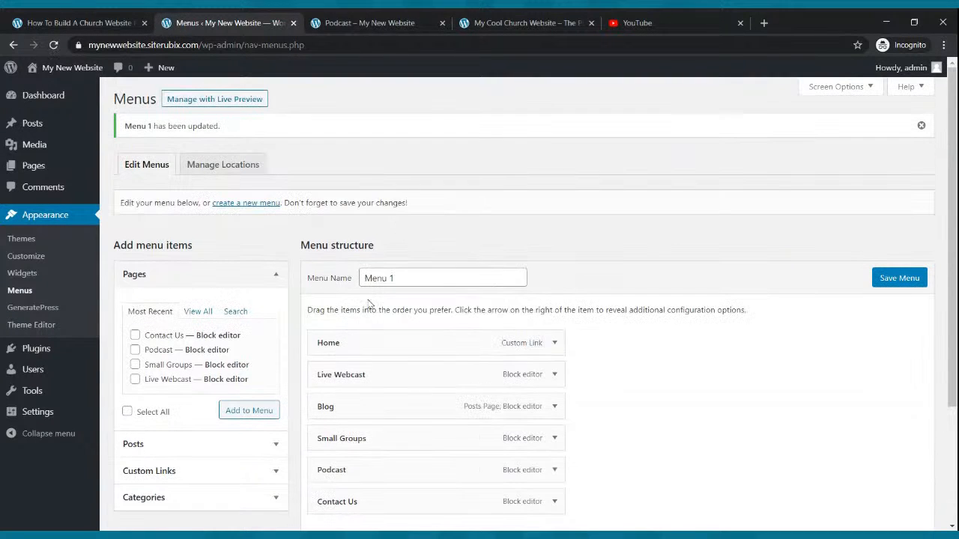
# Reload the live site to check the new menu order, test the Contact Us item and return to Home.
pyautogui.click(341, 21)
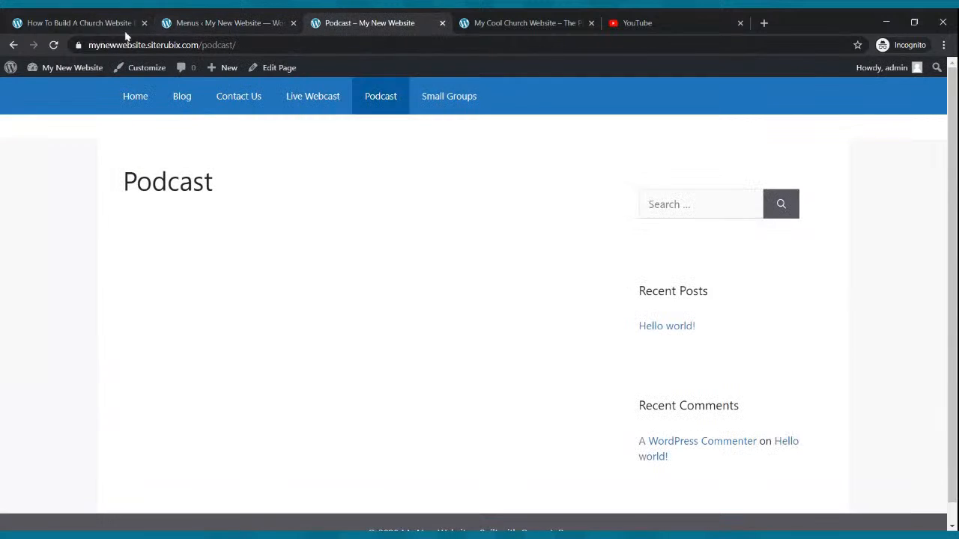
pyautogui.click(54, 47)
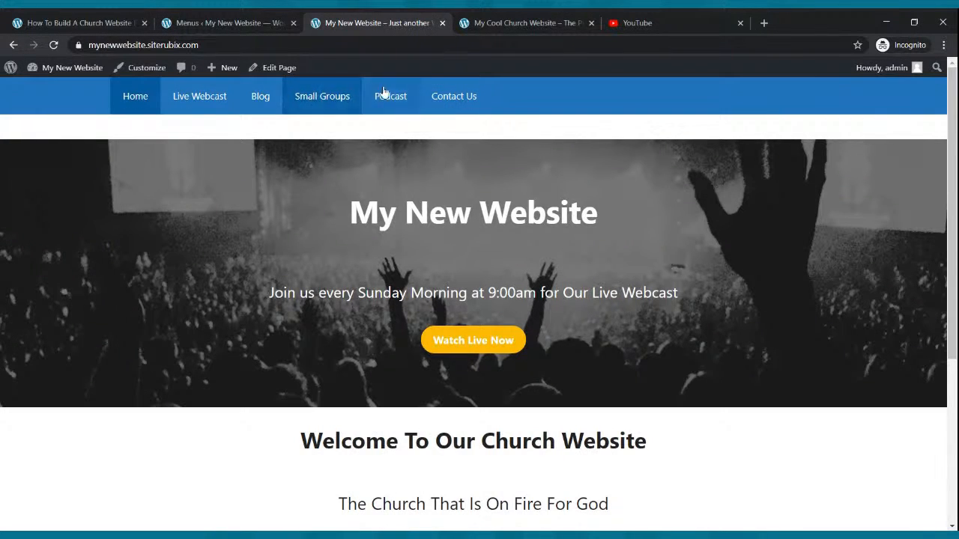
pyautogui.click(462, 97)
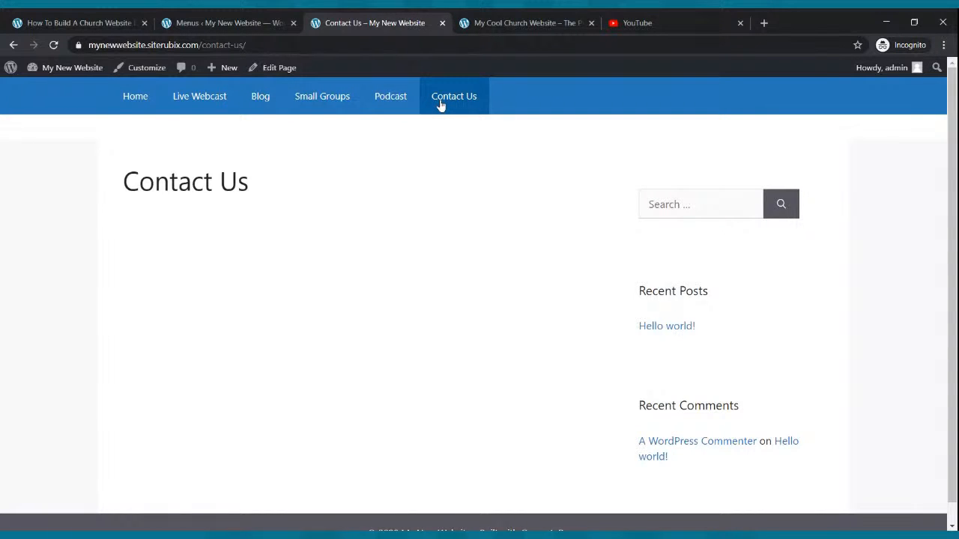
pyautogui.click(117, 103)
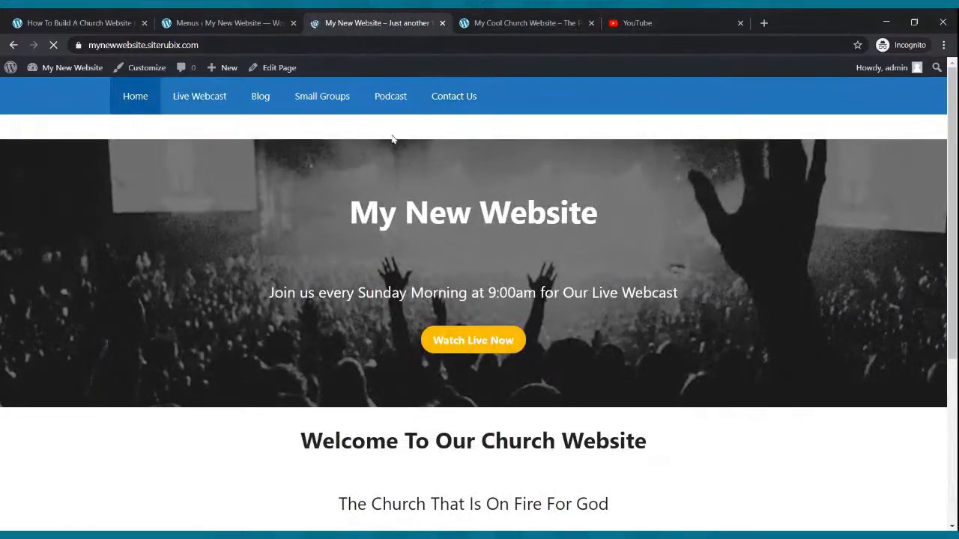
pyautogui.scroll(-4, 411, 132)
pyautogui.scroll(4, 412, 132)
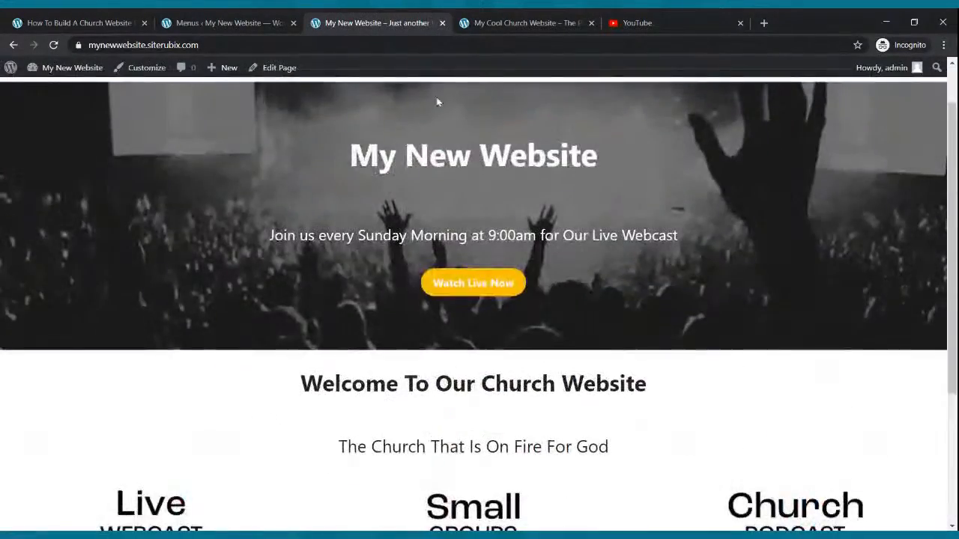
# Examine the welcome video section on the Cool Church home page and briefly play its embedded video.
pyautogui.click(469, 23)
pyautogui.scroll(-4, 420, 199)
pyautogui.scroll(-4, 422, 194)
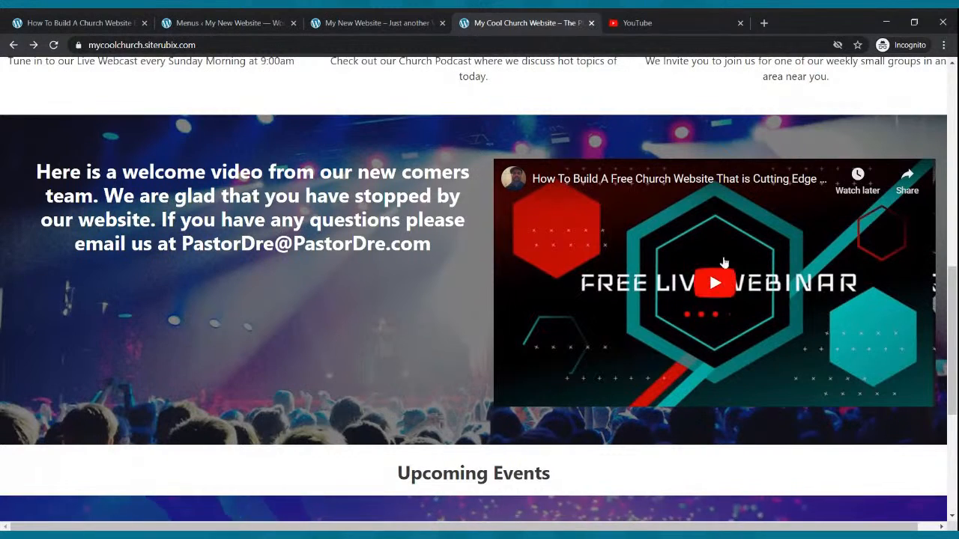
pyautogui.click(718, 291)
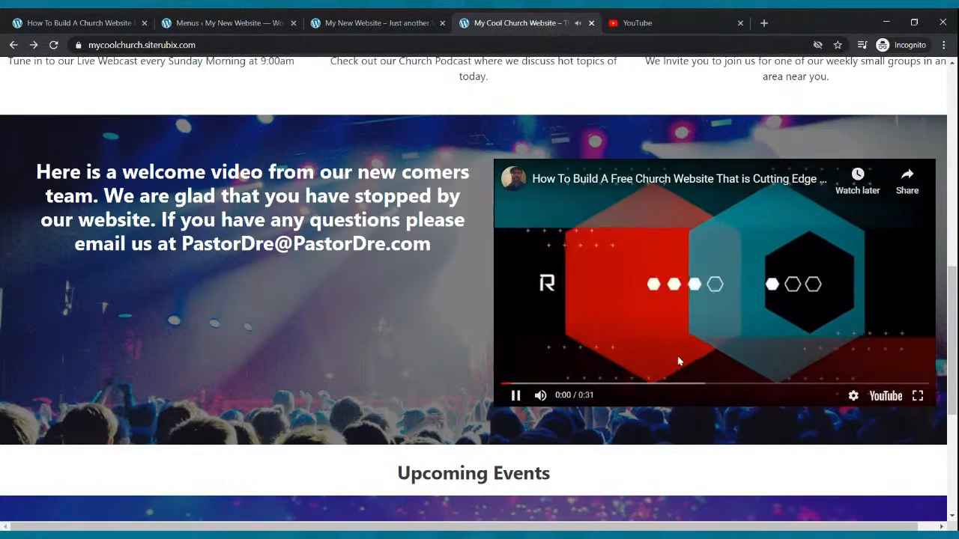
pyautogui.click(516, 397)
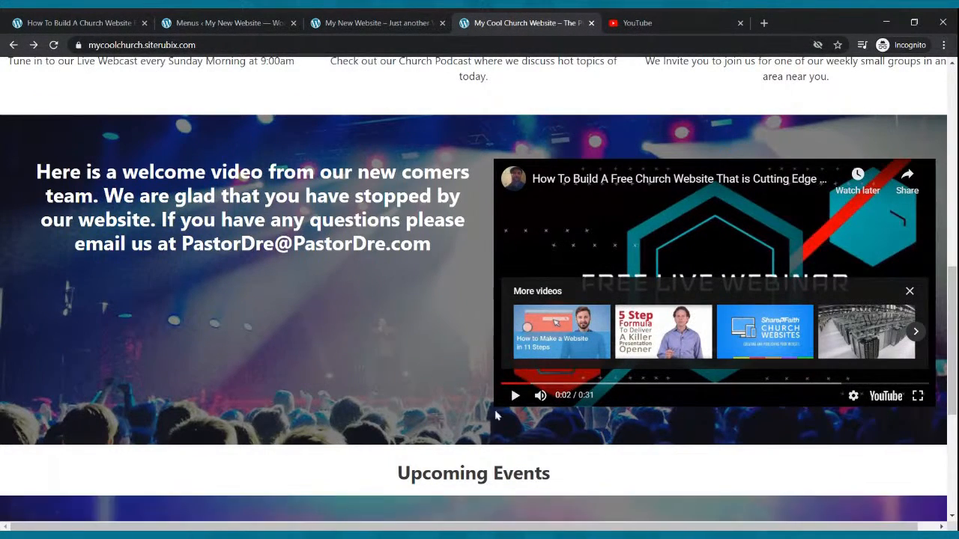
pyautogui.scroll(5, 519, 417)
pyautogui.scroll(4, 519, 417)
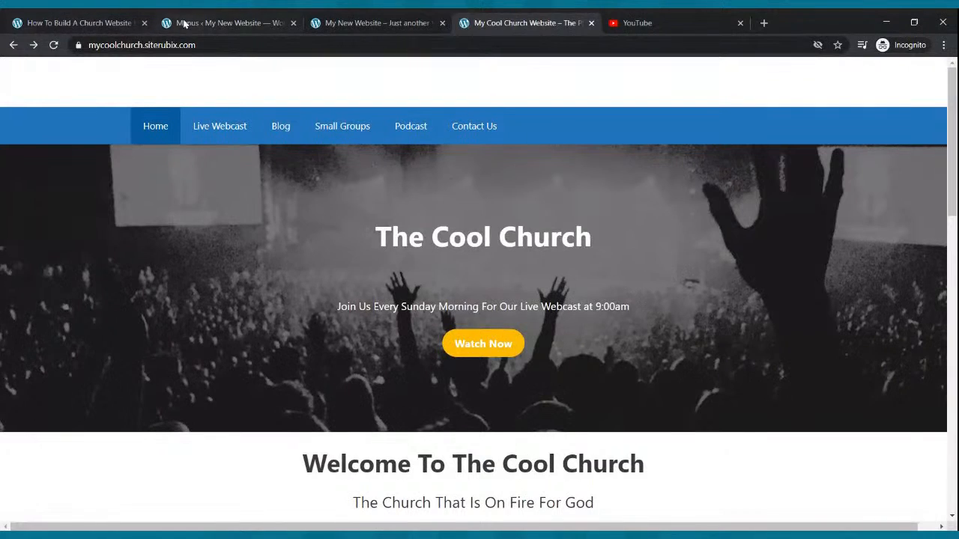
# Open the new website's Home page in the block editor and go to the end of its content.
pyautogui.click(196, 21)
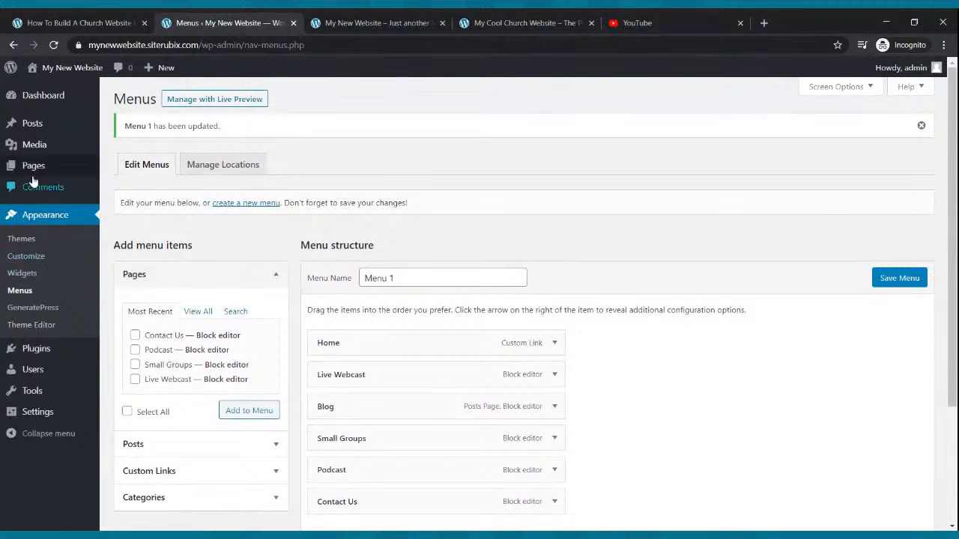
pyautogui.moveTo(30, 171)
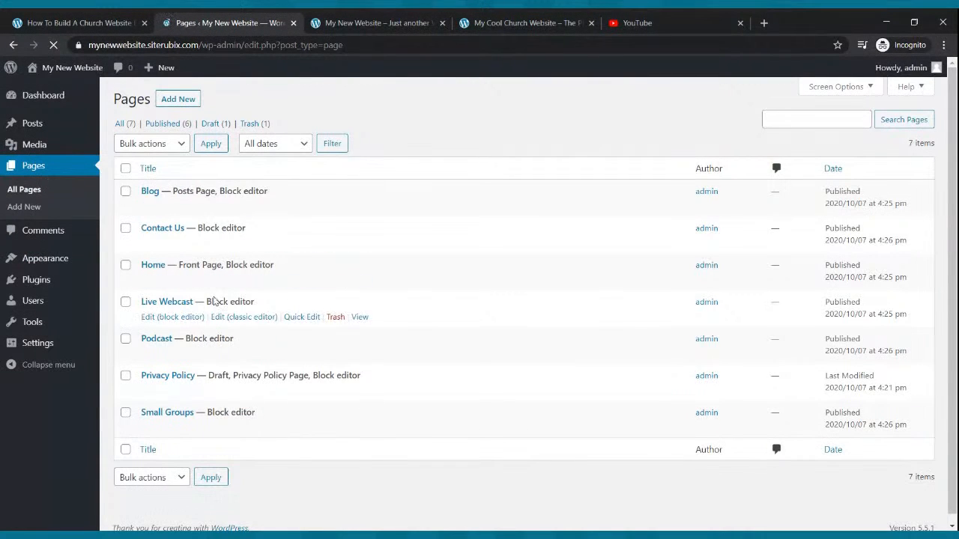
pyautogui.click(154, 281)
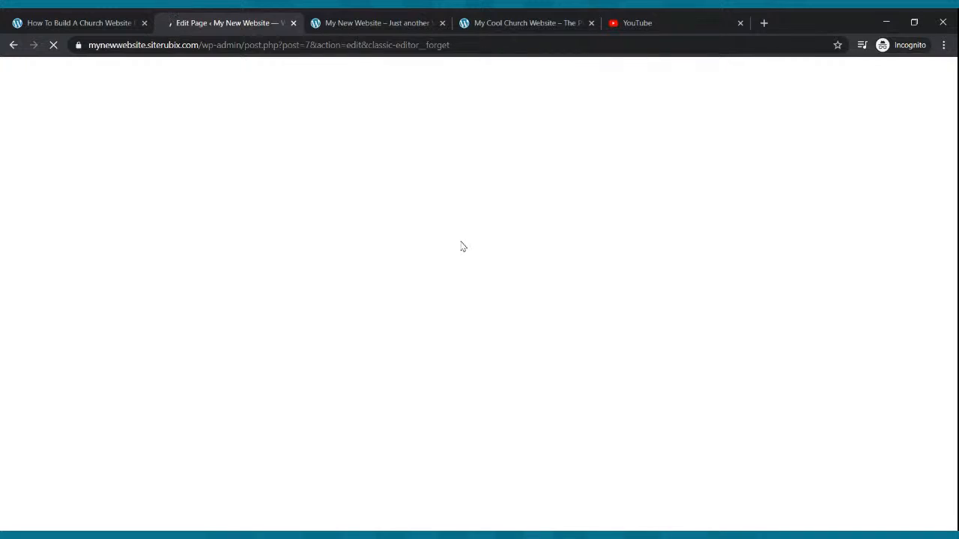
pyautogui.scroll(-7, 461, 247)
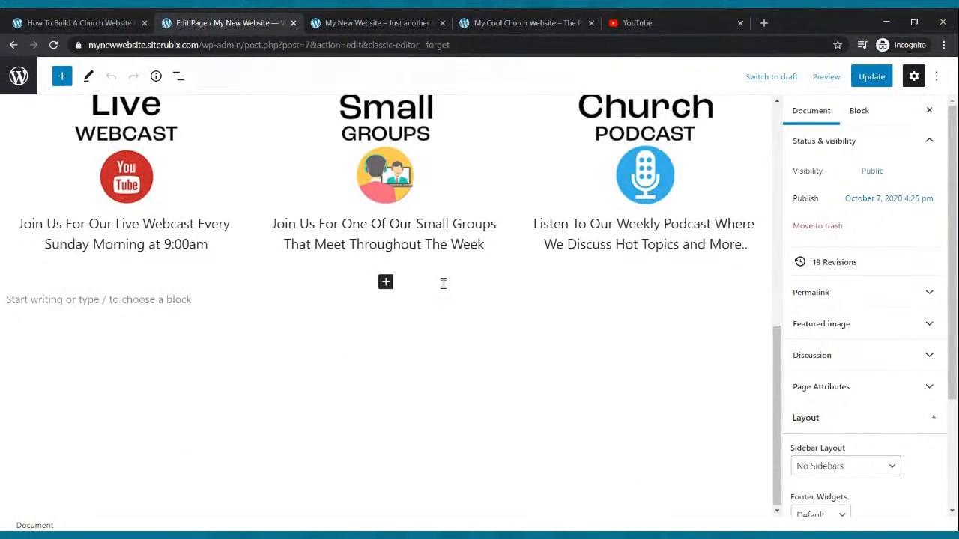
# Add a Cover block beneath the three captioned image columns on the Home page.
pyautogui.click(384, 288)
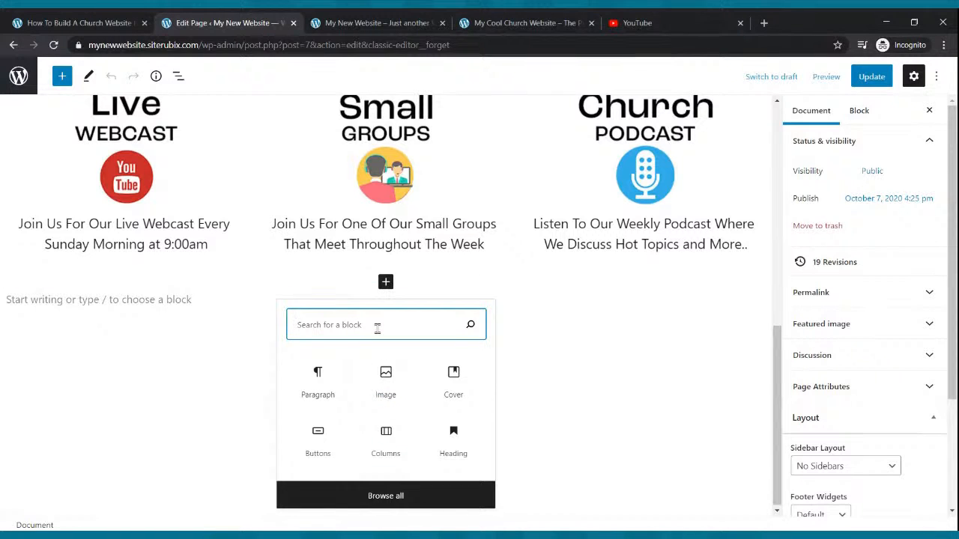
pyautogui.write('cont')
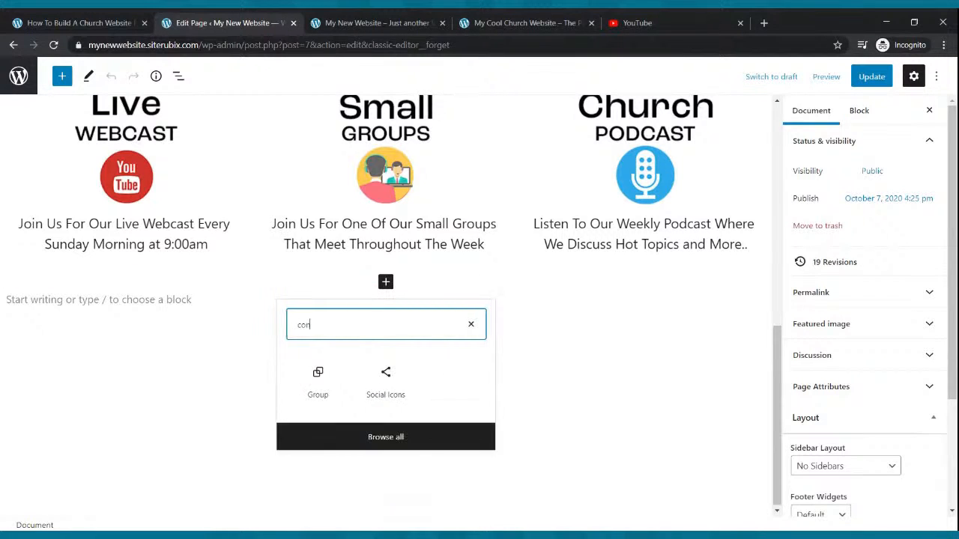
pyautogui.press('BackSpace')
pyautogui.press('BackSpace')
pyautogui.write('ver')
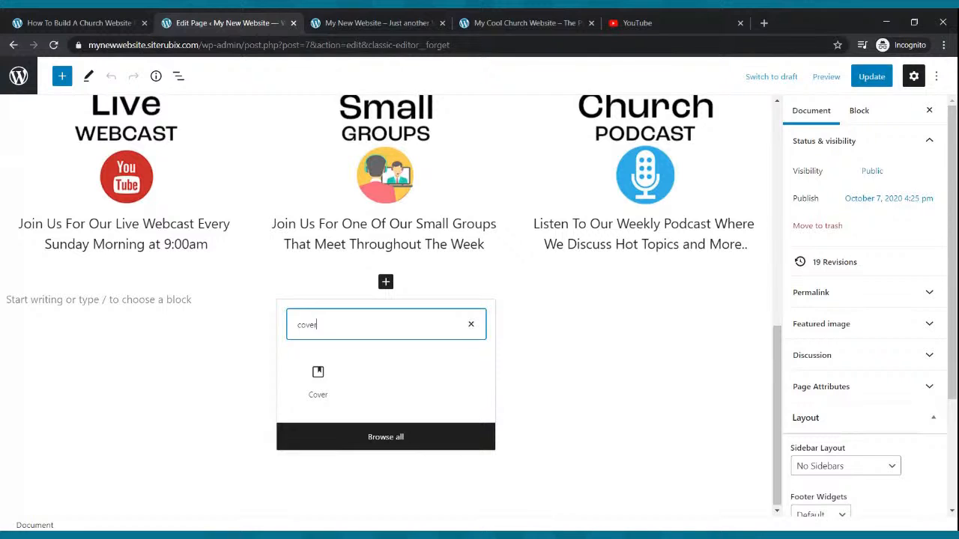
pyautogui.click(321, 378)
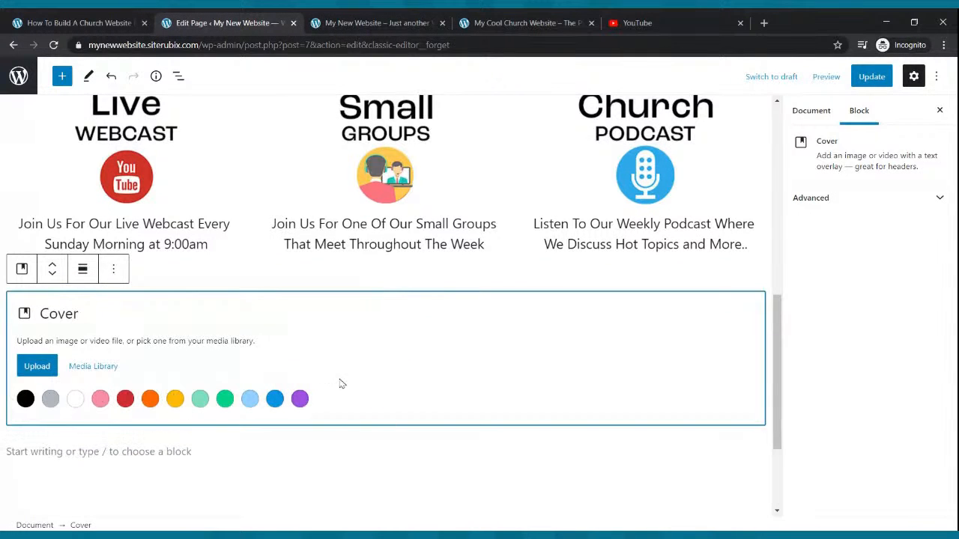
# Try to upload a background file from the computer into the new Cover block and update the page.
pyautogui.click(36, 366)
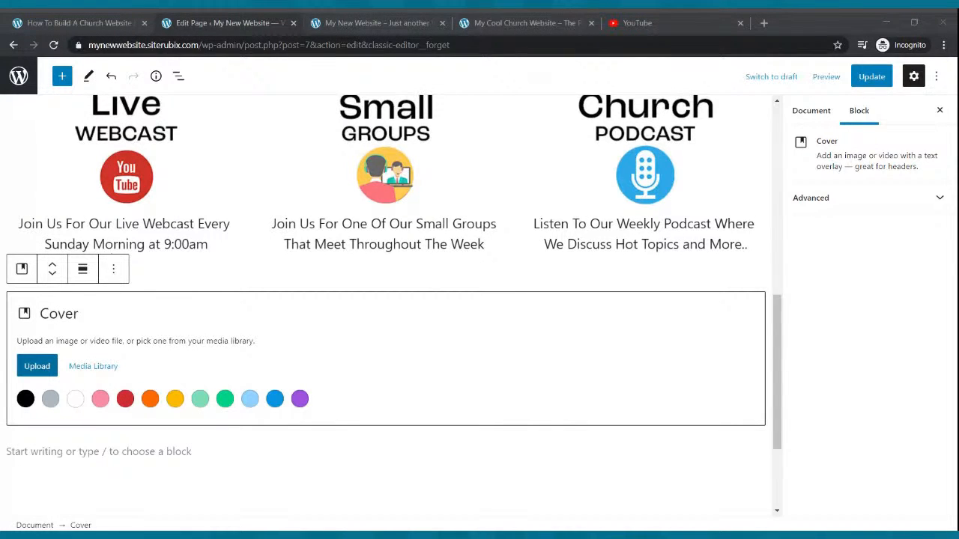
pyautogui.click(682, 350)
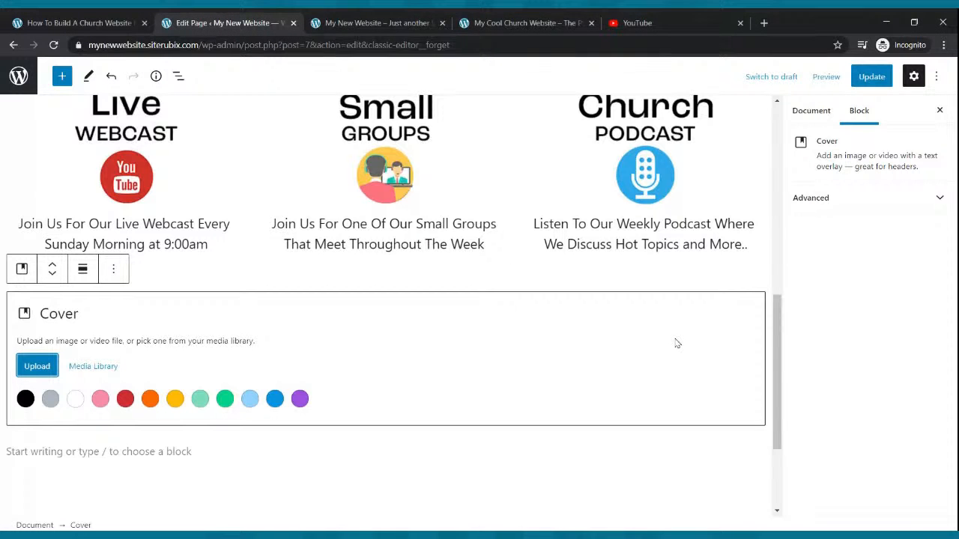
pyautogui.click(862, 87)
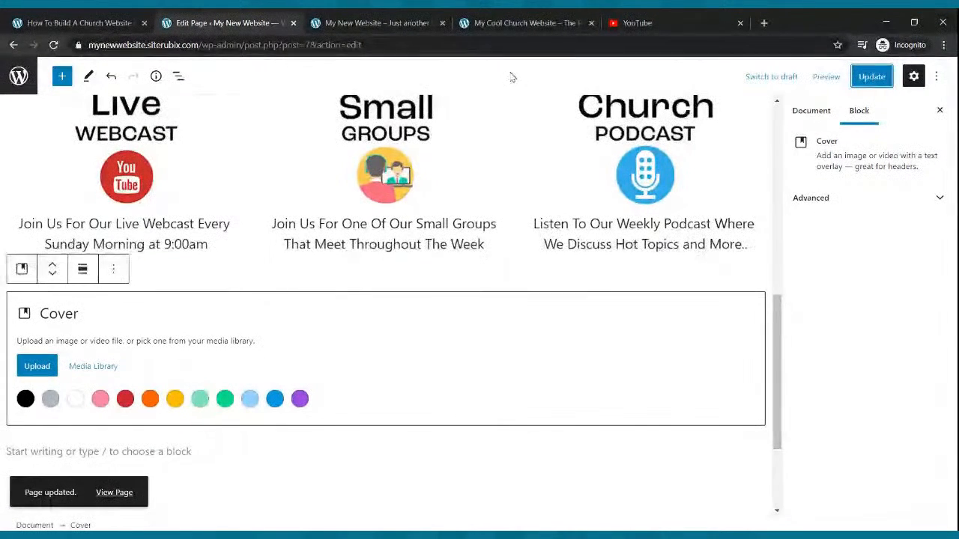
# Reload the new website's live home page and examine the section beneath the three captioned columns.
pyautogui.click(383, 23)
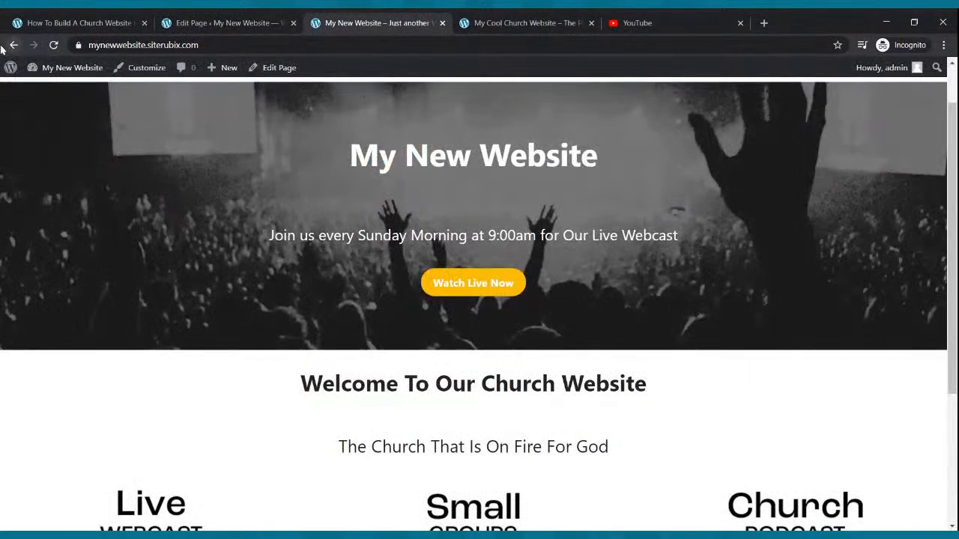
pyautogui.click(52, 45)
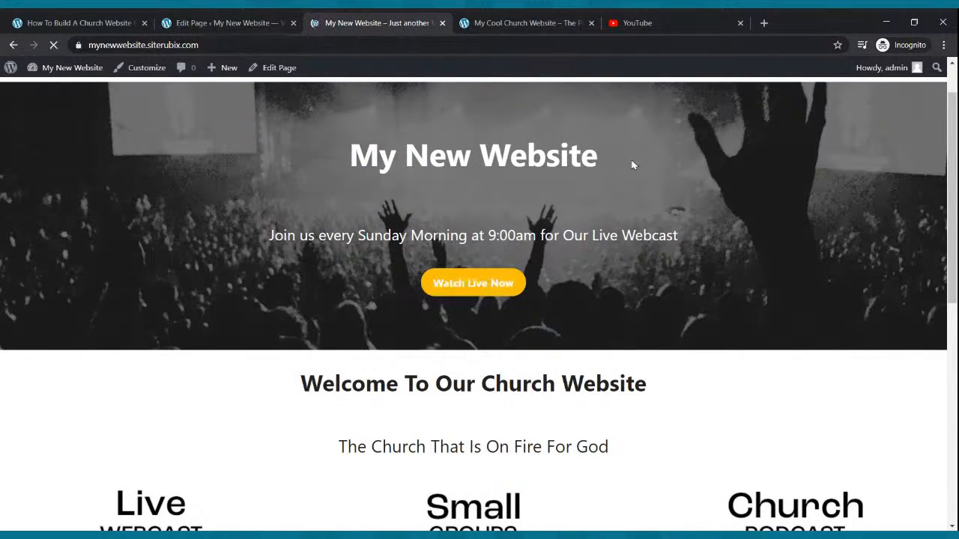
pyautogui.scroll(-6, 632, 165)
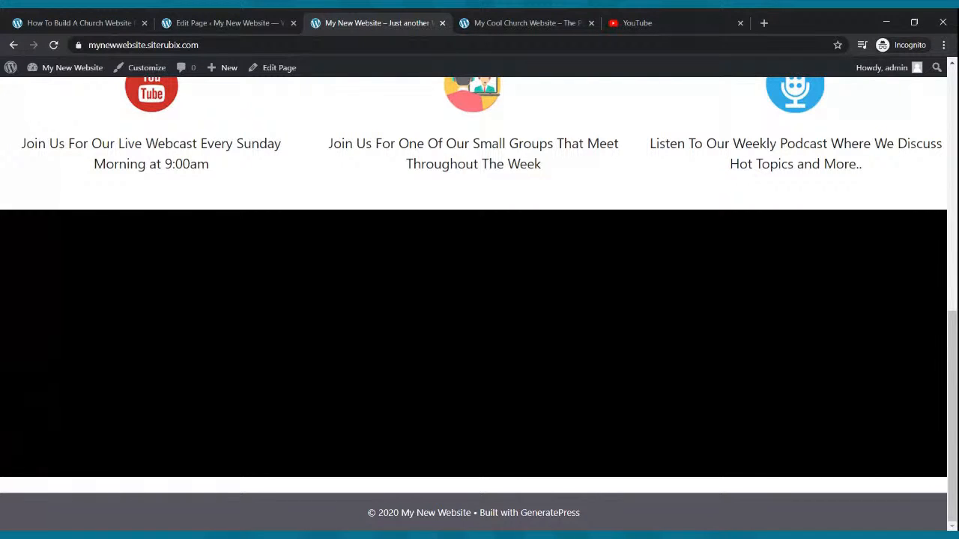
# Return to the Home page in the block editor and update it with its new Cover block.
pyautogui.click(287, 19)
pyautogui.scroll(-2, 307, 203)
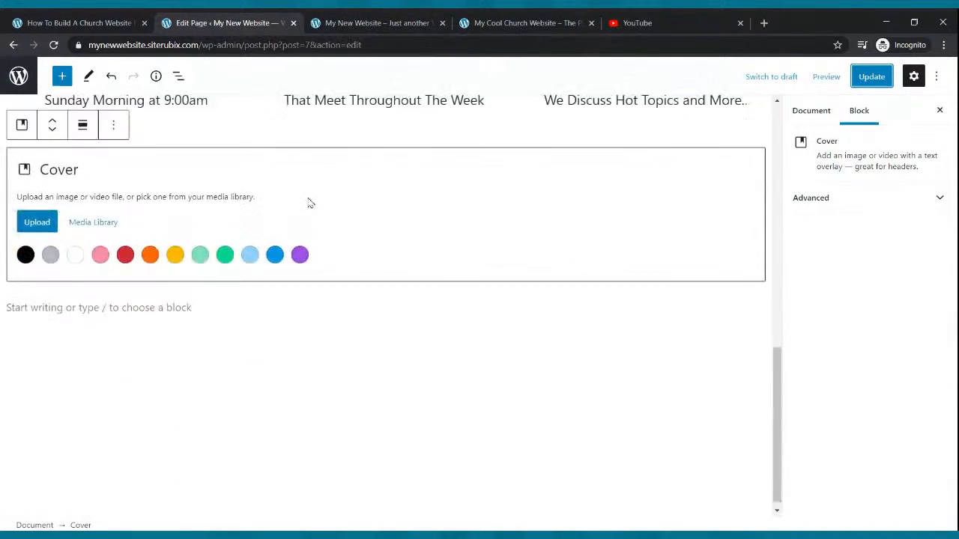
pyautogui.scroll(5, 308, 203)
pyautogui.click(861, 79)
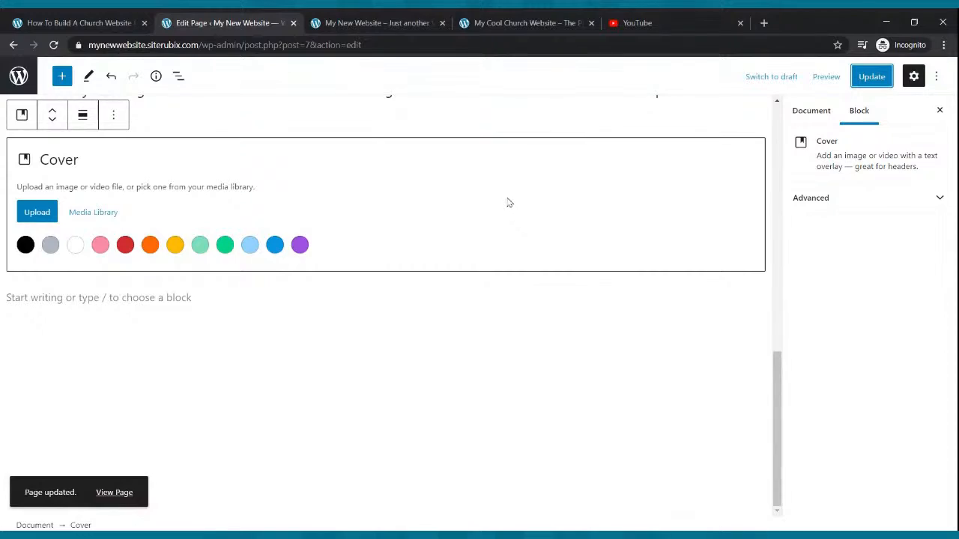
# Compare the welcome video section on the Cool Church home page with the new Cover block in the editor.
pyautogui.click(532, 21)
pyautogui.scroll(-10, 548, 276)
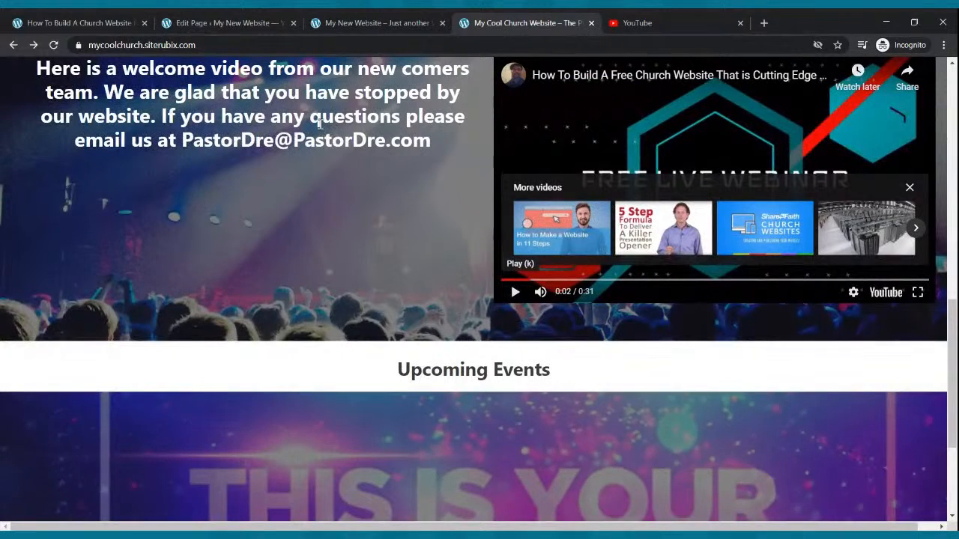
pyautogui.click(239, 20)
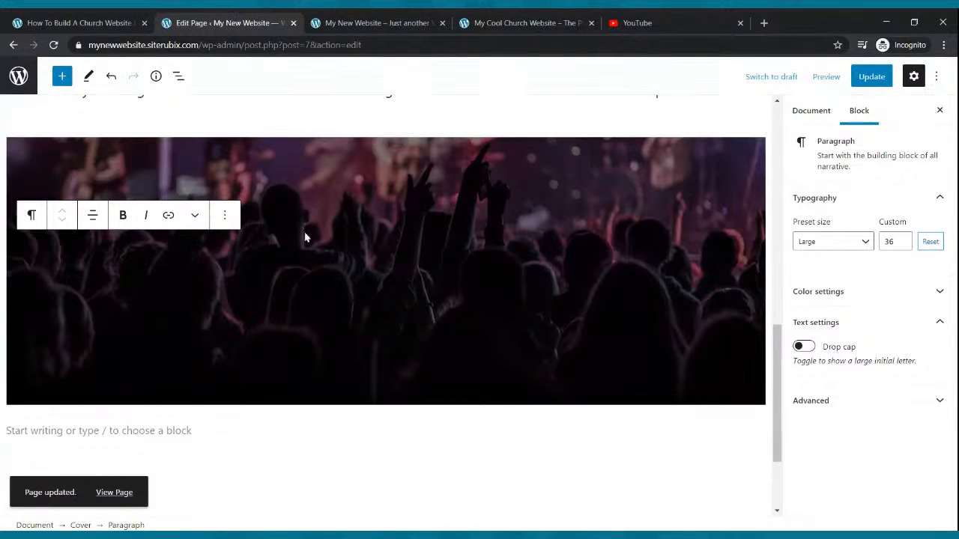
pyautogui.scroll(3, 310, 231)
pyautogui.scroll(-3, 312, 231)
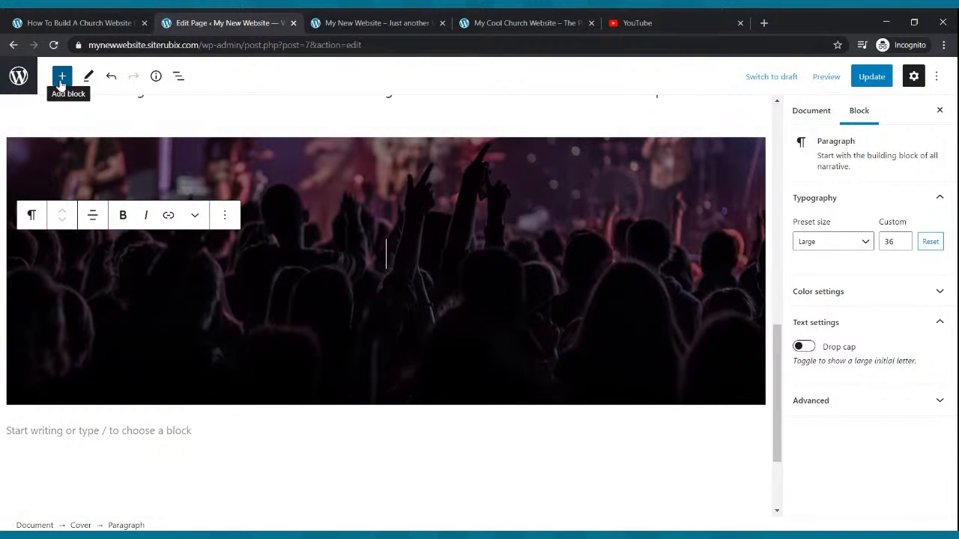
# Insert a Columns block inside the Cover block, using the 30 / 70 two-column variation.
pyautogui.click(61, 83)
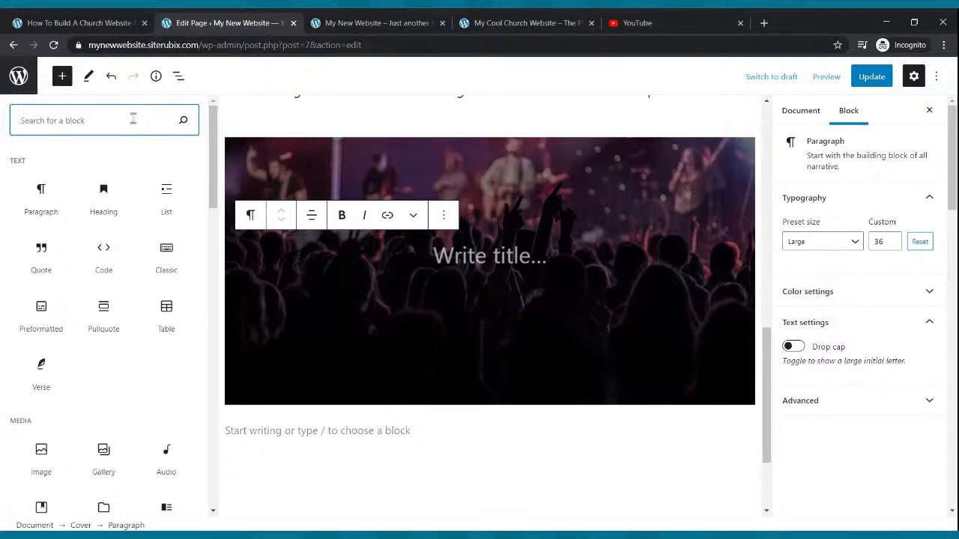
pyautogui.write('colum')
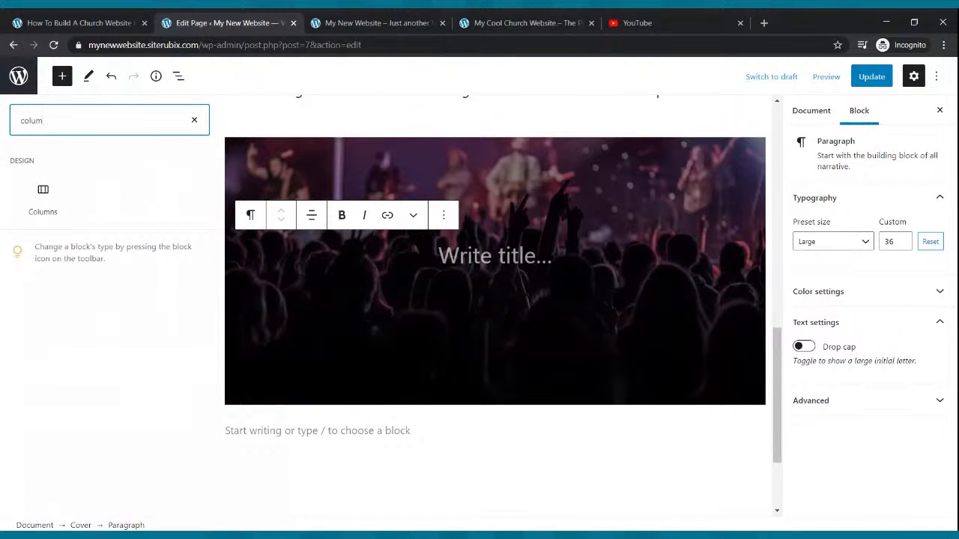
pyautogui.click(39, 203)
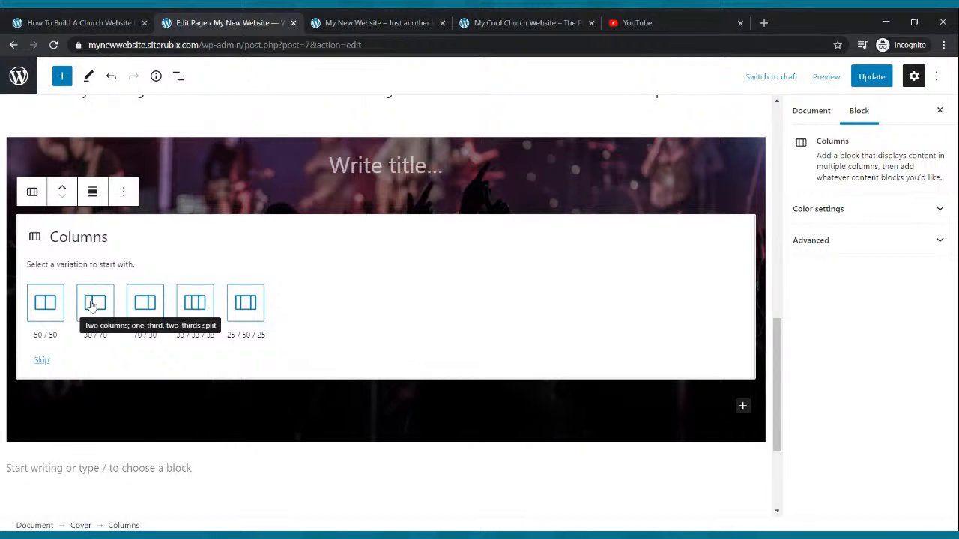
pyautogui.click(91, 303)
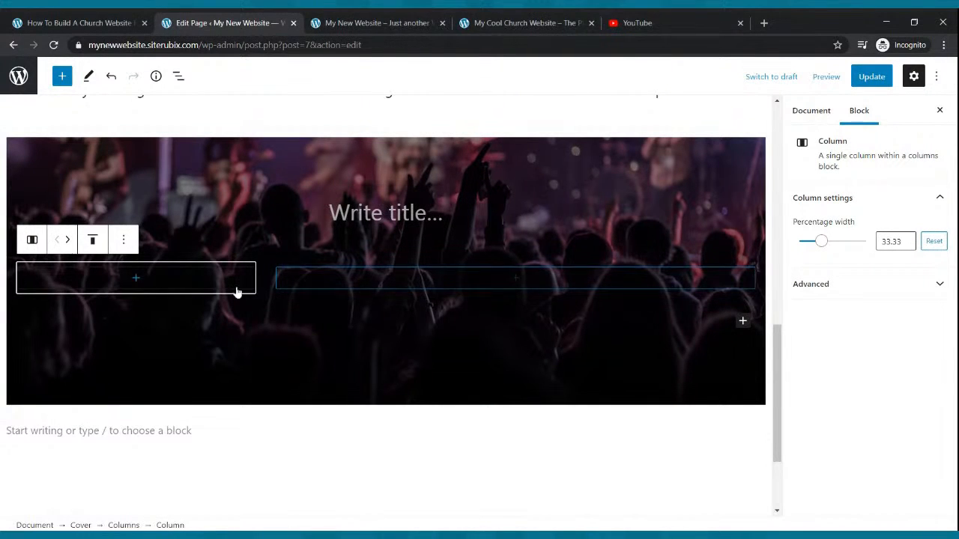
# Find the YouTube block by searching for video and add it to the wider column of the Cover block.
pyautogui.click(515, 281)
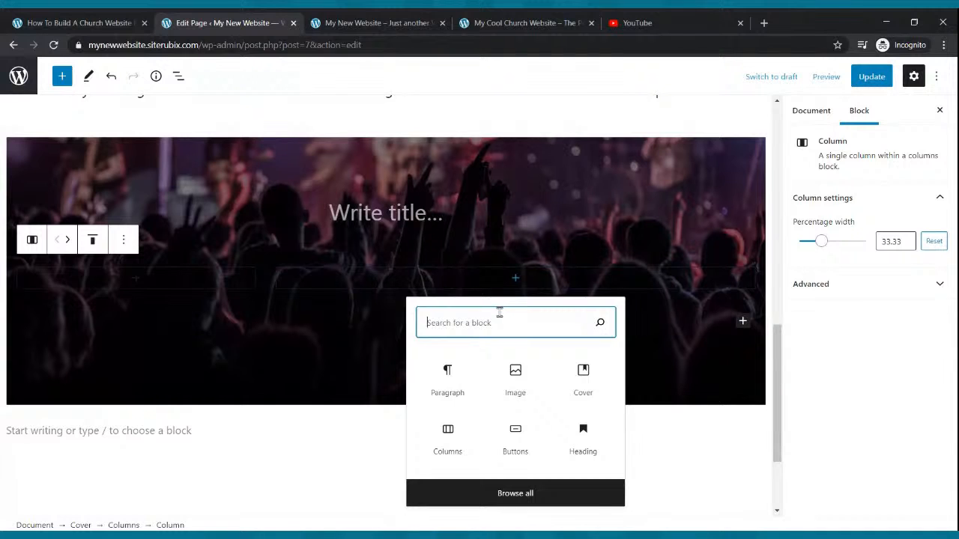
pyautogui.write('vi')
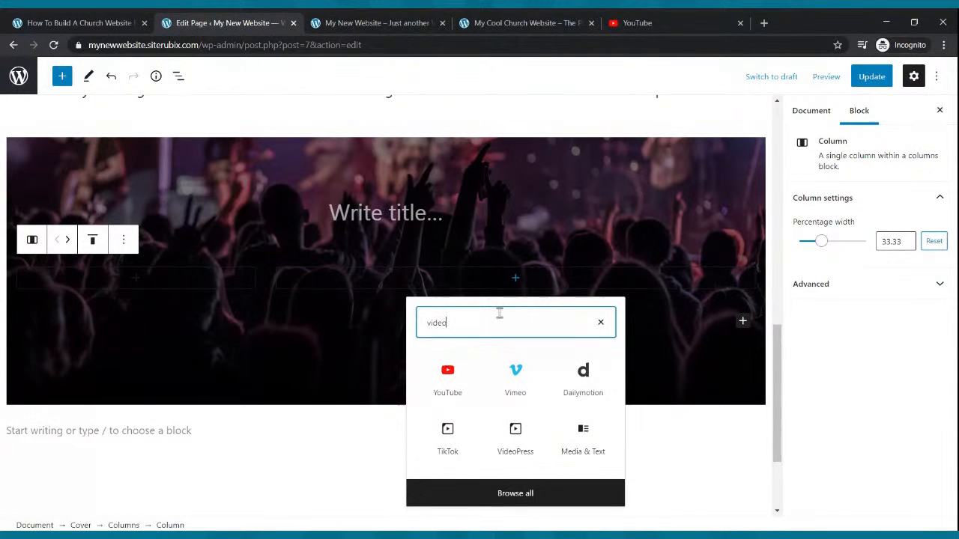
pyautogui.write('deo')
pyautogui.click(448, 375)
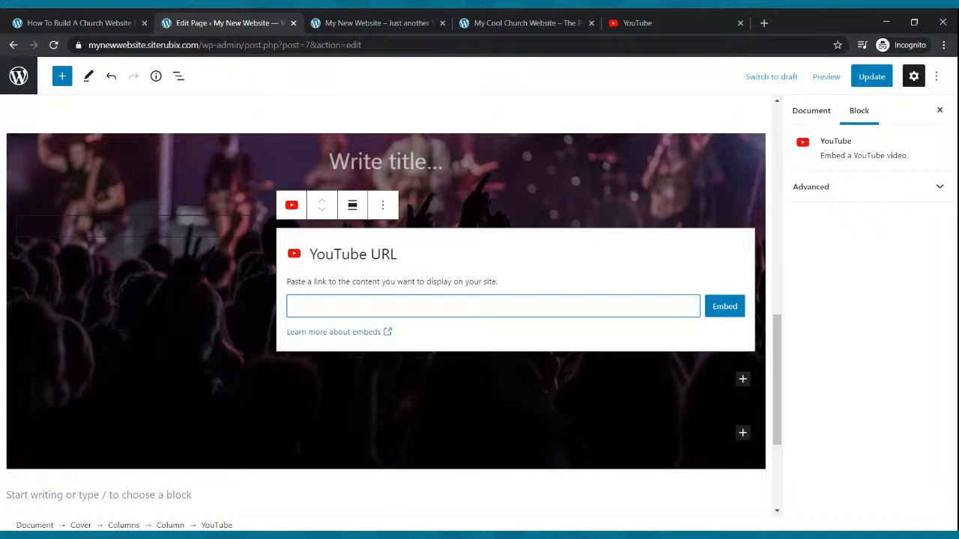
# Switch to YouTube, open the signed-in account's own channel and look through its home page.
pyautogui.click(637, 23)
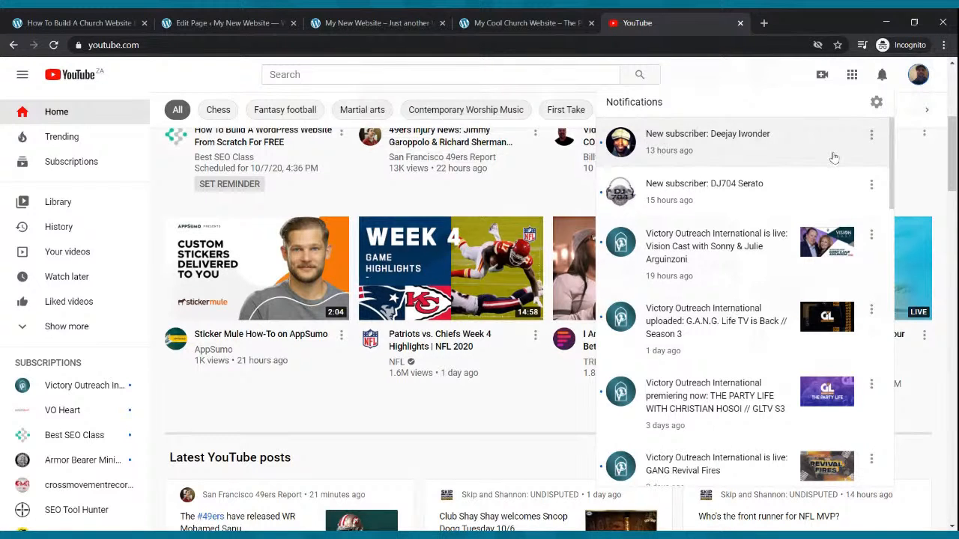
pyautogui.click(918, 76)
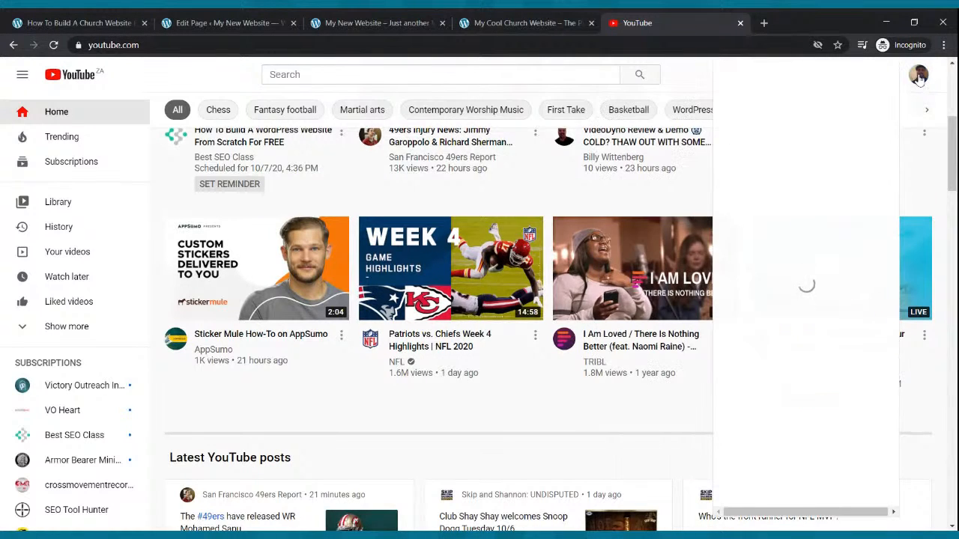
pyautogui.click(845, 174)
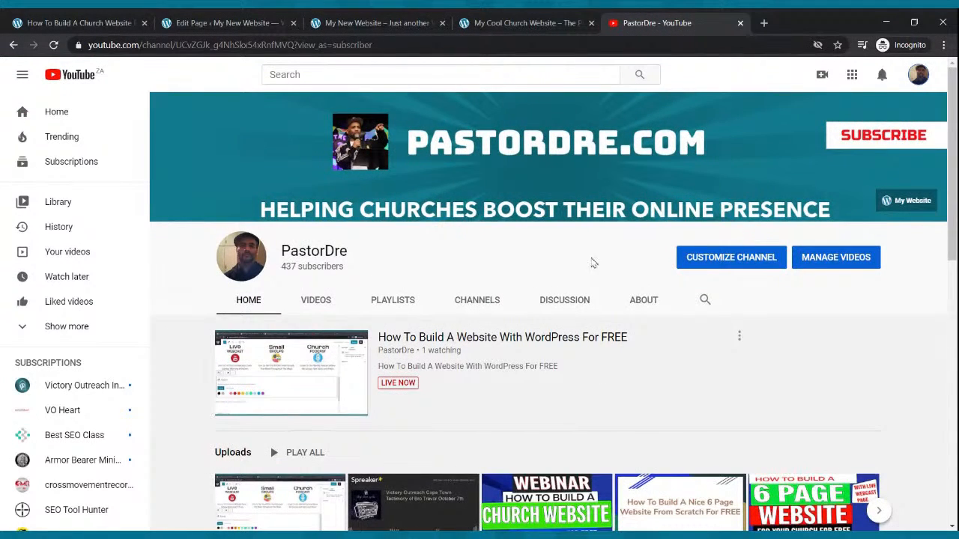
pyautogui.scroll(-3, 591, 261)
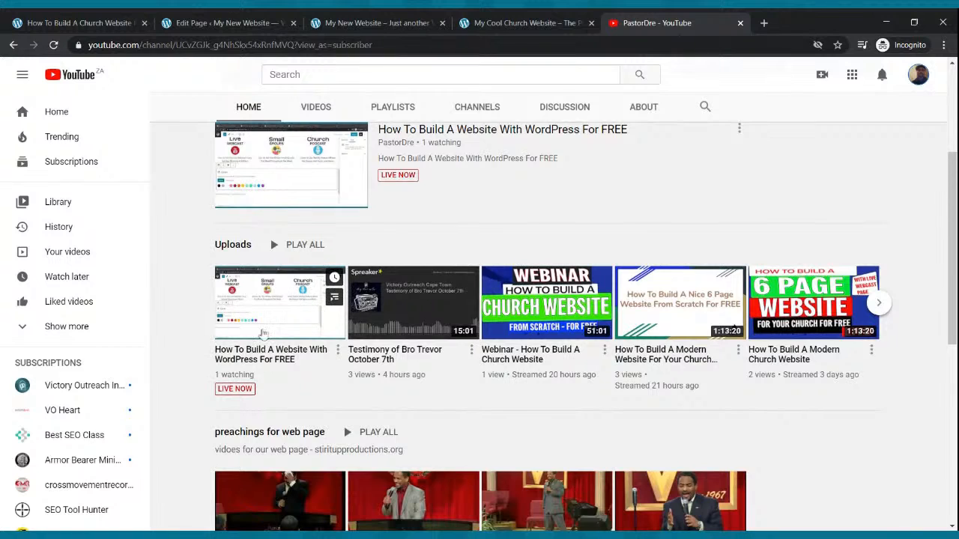
pyautogui.scroll(-2, 315, 307)
pyautogui.scroll(2, 355, 248)
pyautogui.scroll(2, 355, 247)
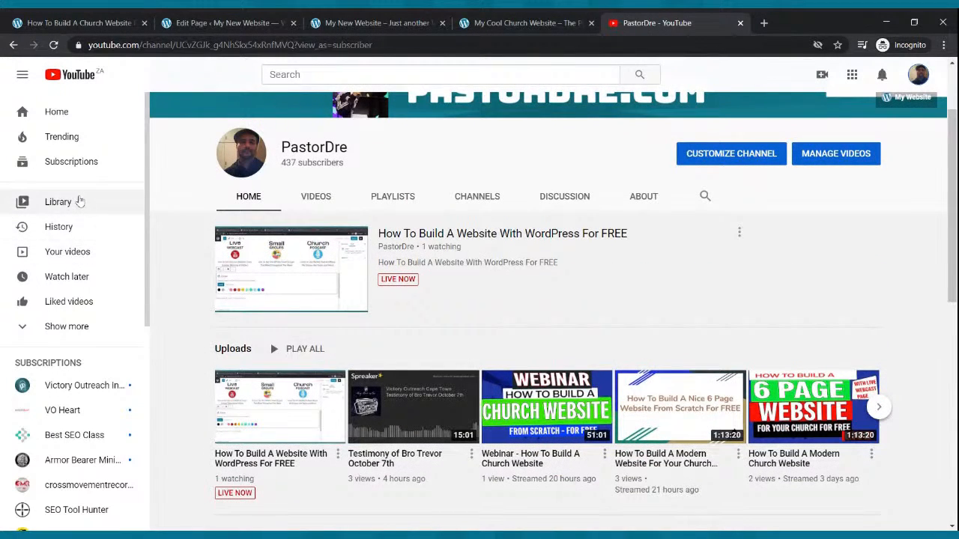
# Open "How To Build A Free Church Website That is Cutting Edge - Live Webinar" from the channel's uploaded videos.
pyautogui.click(316, 206)
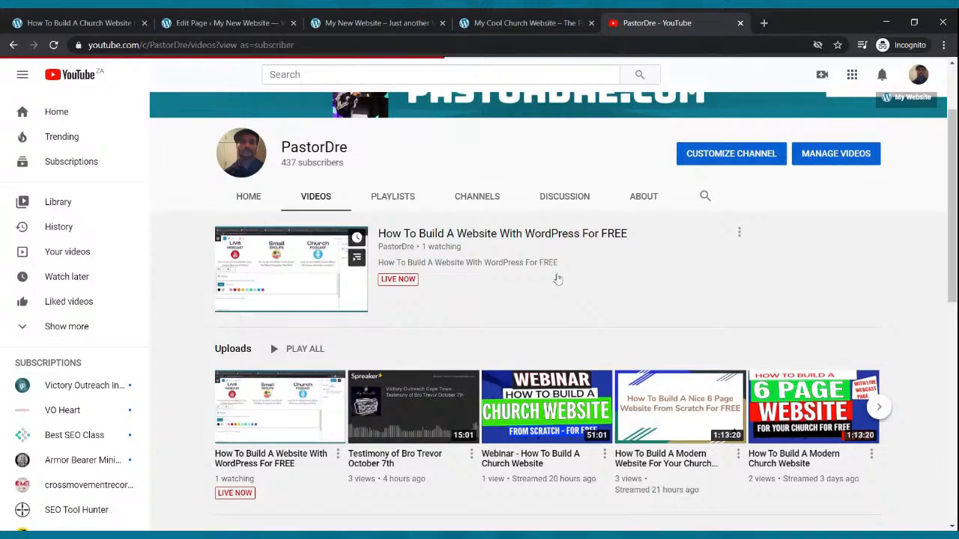
pyautogui.scroll(-4, 574, 263)
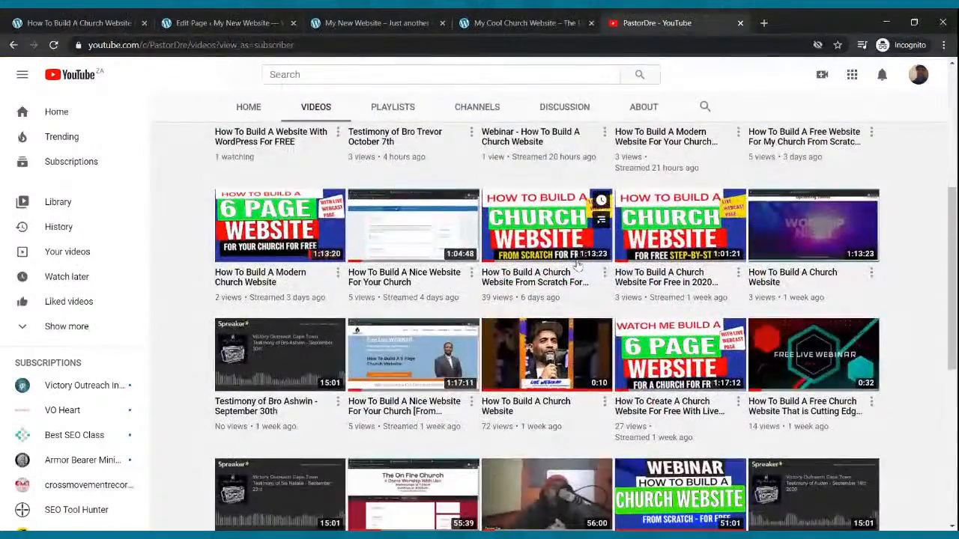
pyautogui.scroll(5, 577, 264)
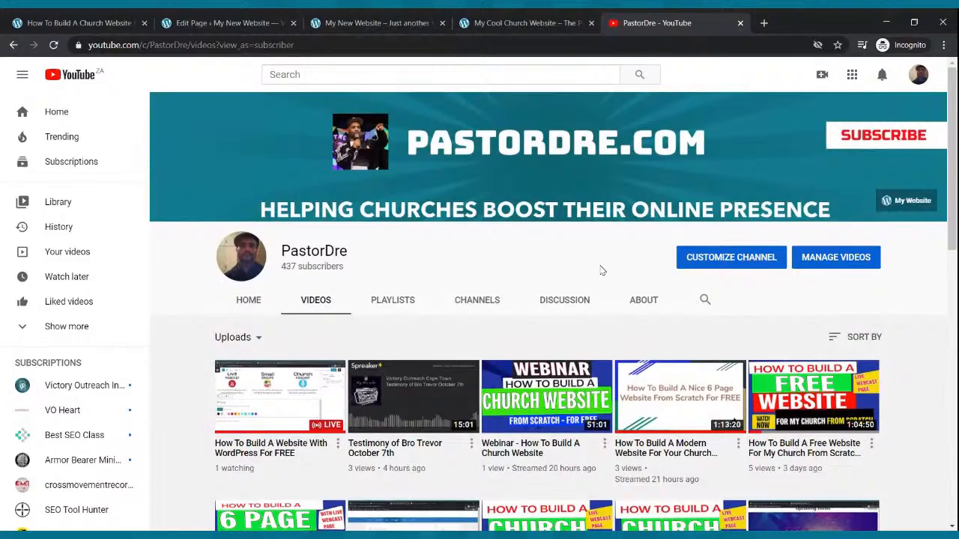
pyautogui.scroll(-4, 600, 266)
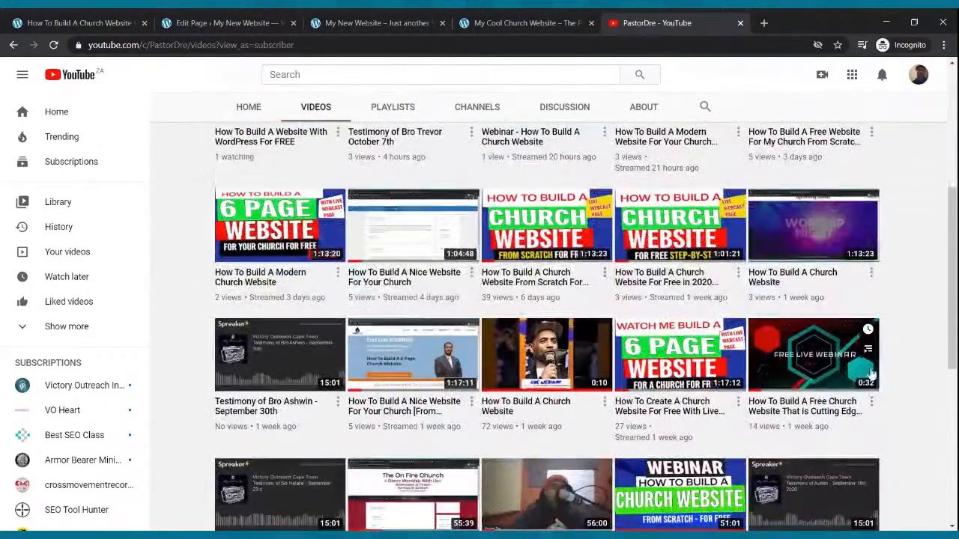
pyautogui.click(832, 359)
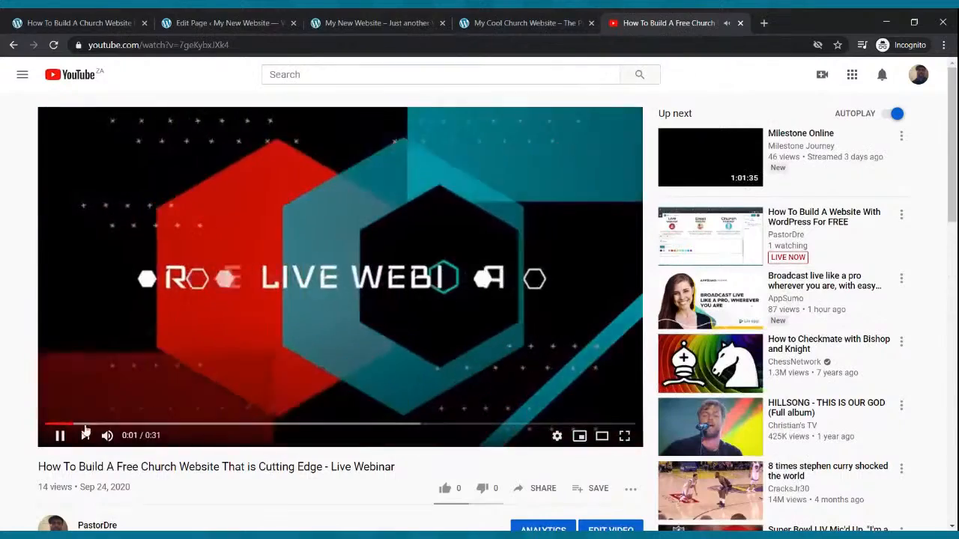
# Pause and like the webinar video, and copy its share link.
pyautogui.click(60, 435)
pyautogui.scroll(-1, 240, 252)
pyautogui.scroll(-1, 241, 252)
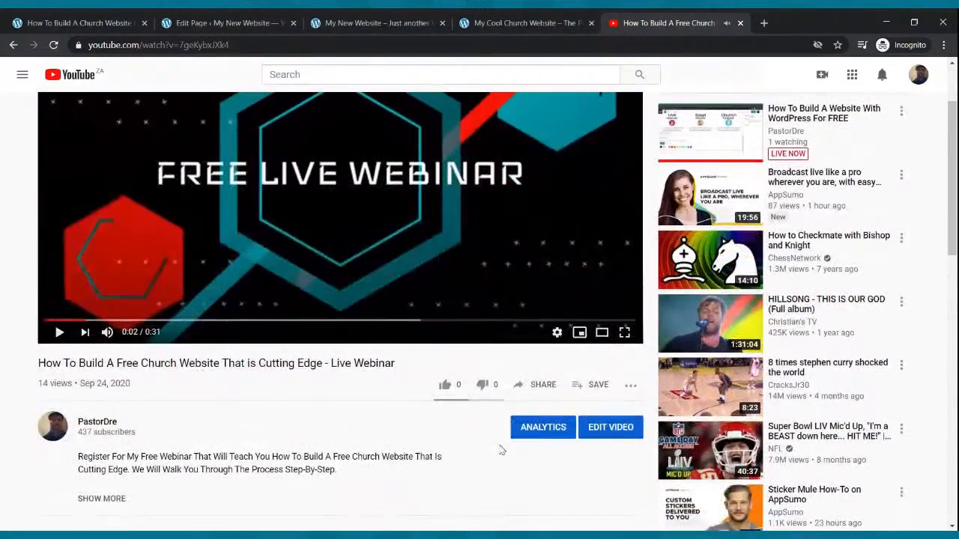
pyautogui.click(445, 385)
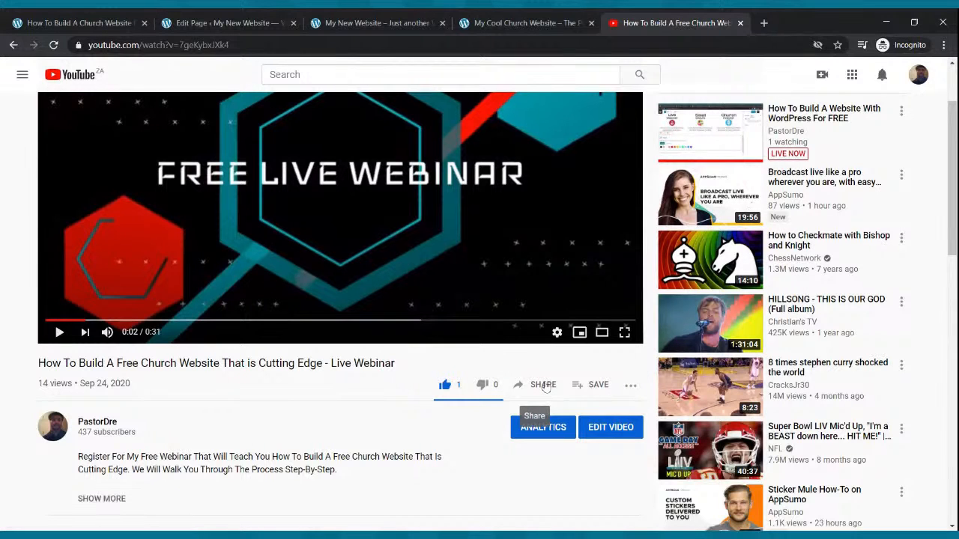
pyautogui.click(540, 384)
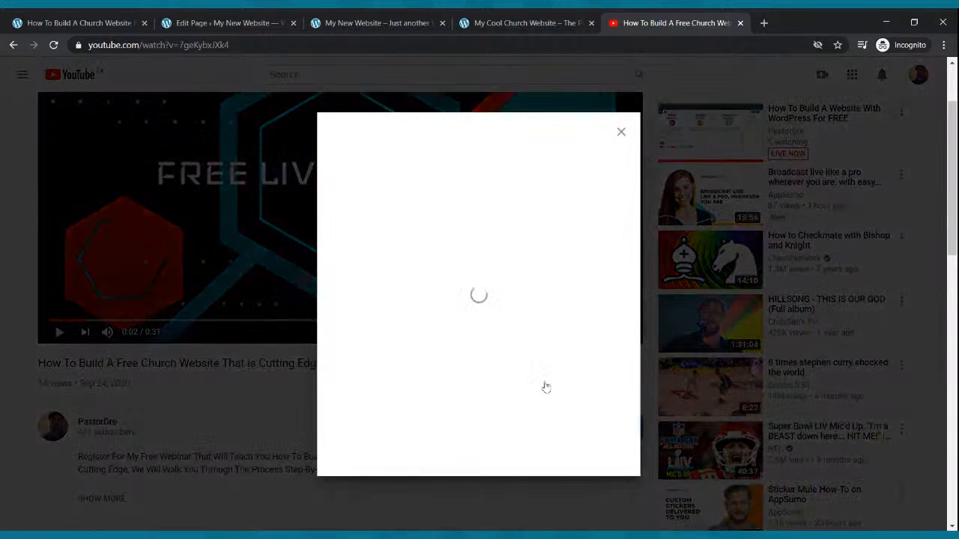
pyautogui.click(589, 319)
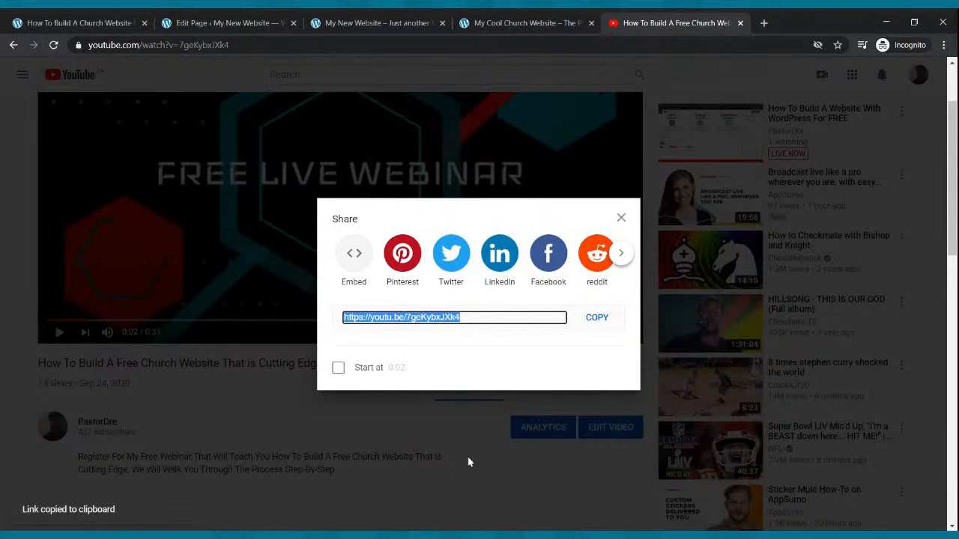
pyautogui.click(241, 22)
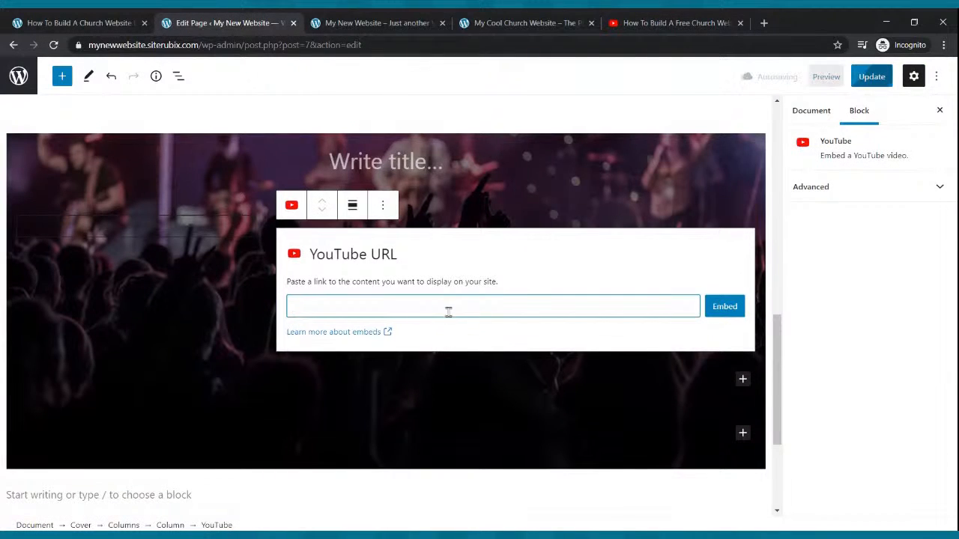
pyautogui.hotkey('ctrl', 'v')
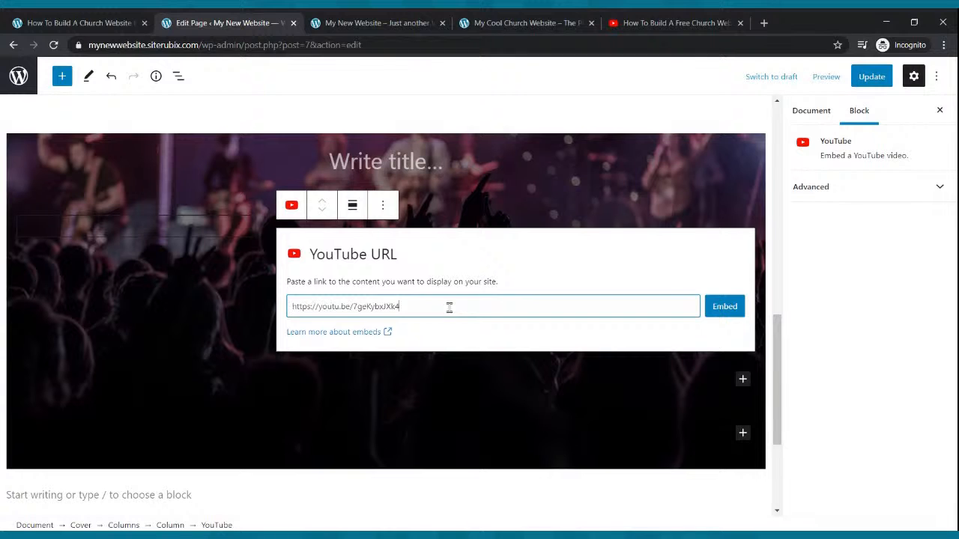
pyautogui.click(725, 307)
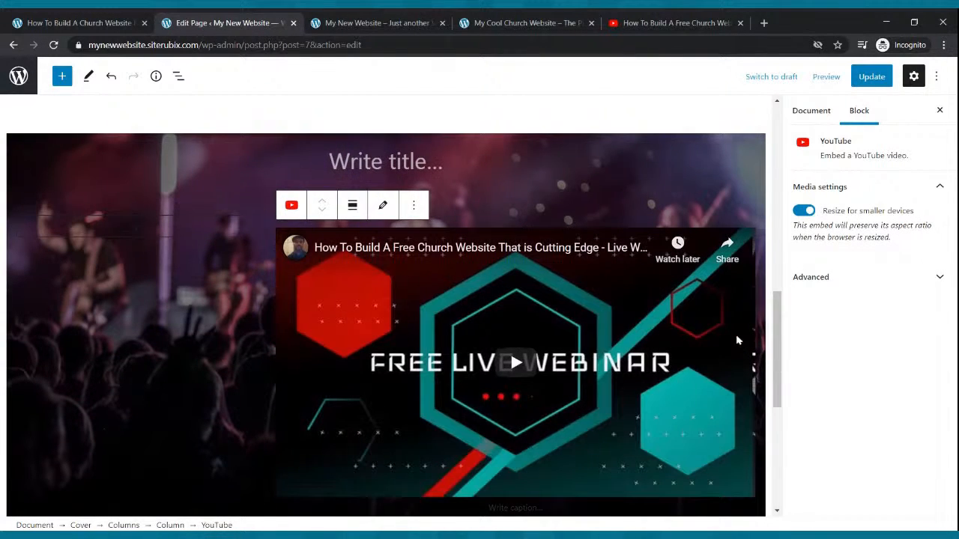
pyautogui.scroll(-1, 738, 341)
pyautogui.scroll(1, 719, 332)
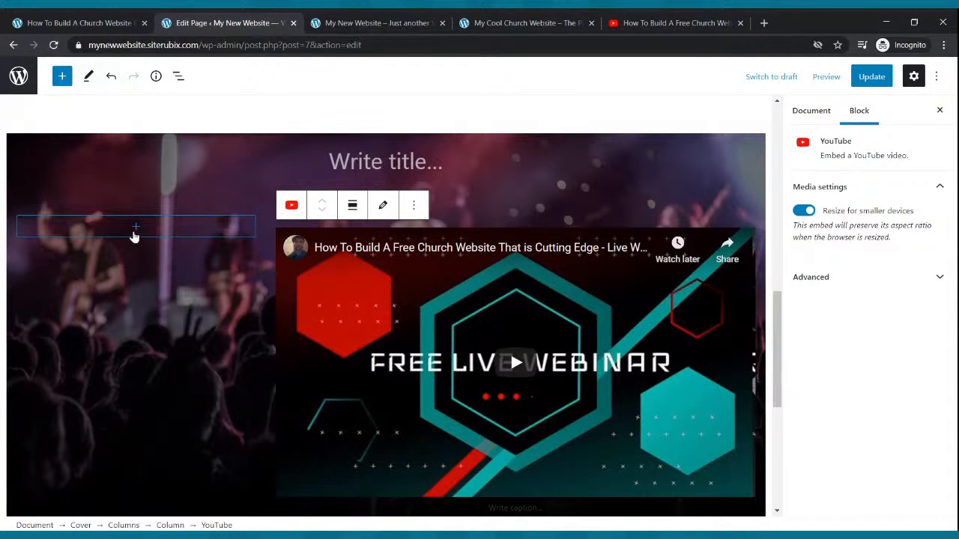
# Add a Paragraph block to the empty column beside the embedded video.
pyautogui.click(135, 228)
pyautogui.write('paragrp')
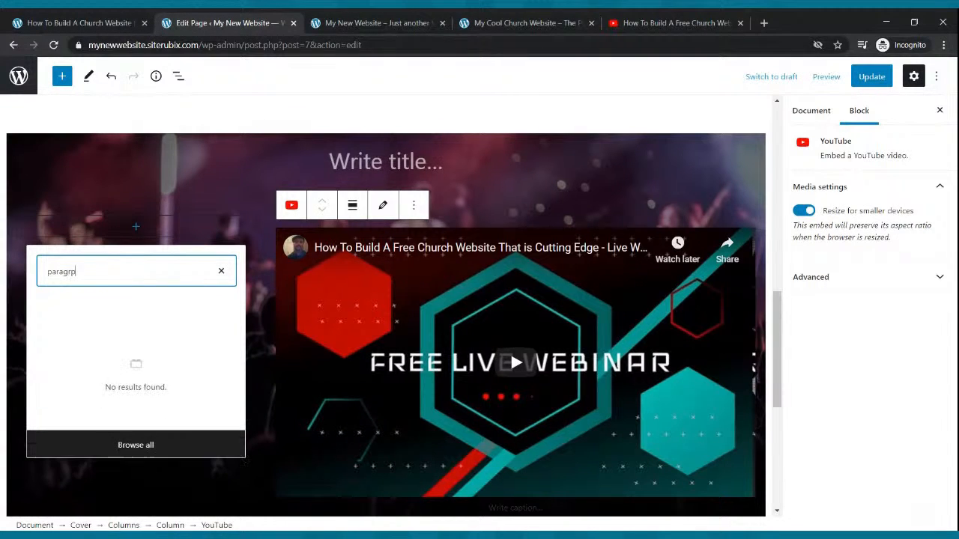
pyautogui.press('BackSpace')
pyautogui.press('BackSpace')
pyautogui.press('BackSpace')
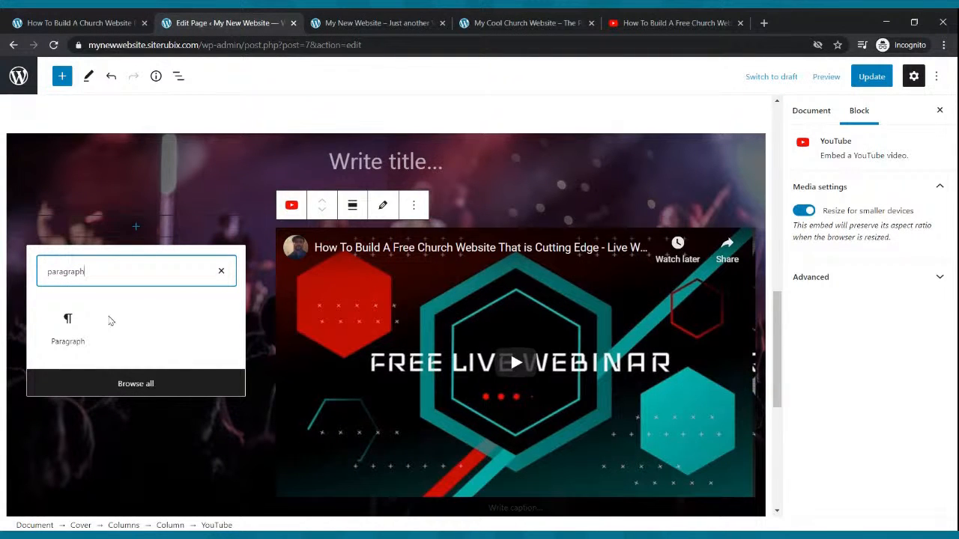
pyautogui.click(85, 322)
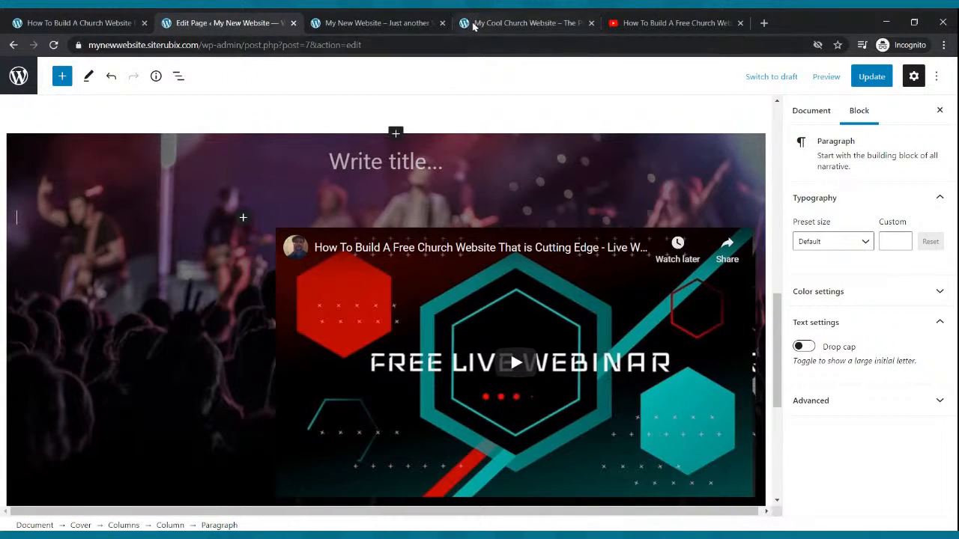
# Copy the newcomers' welcome message from My Cool Church Website and paste it into the new paragraph on the Home page.
pyautogui.click(473, 21)
pyautogui.scroll(1, 305, 209)
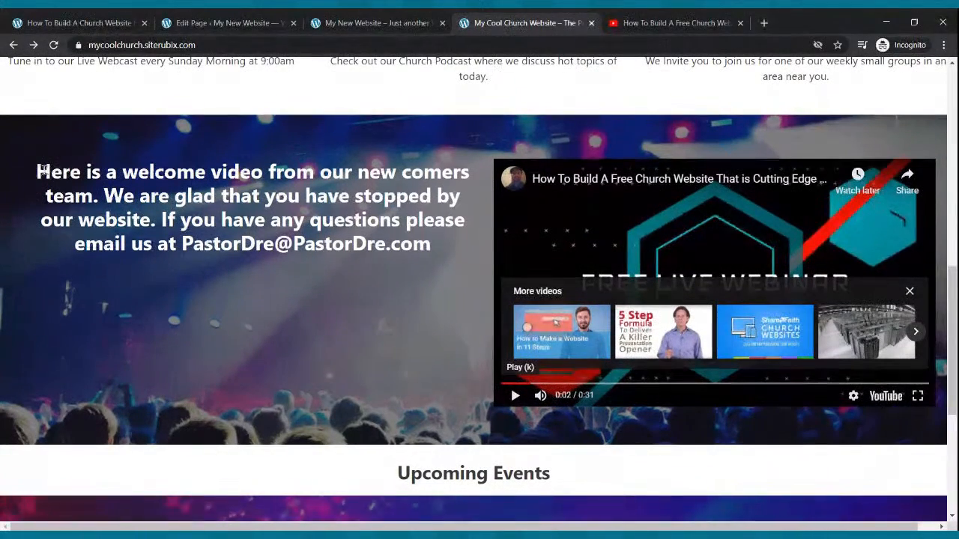
pyautogui.moveTo(38, 171); pyautogui.dragTo(428, 241)
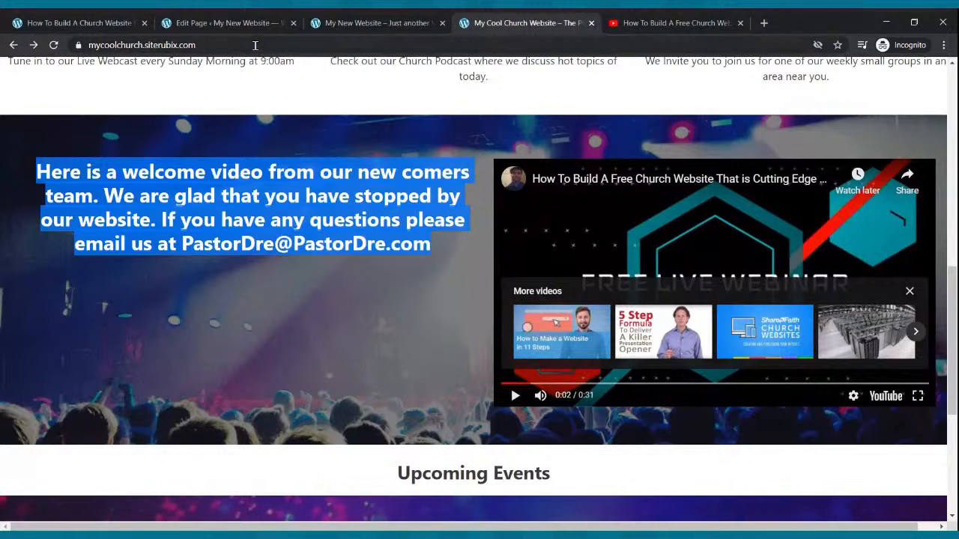
pyautogui.click(249, 24)
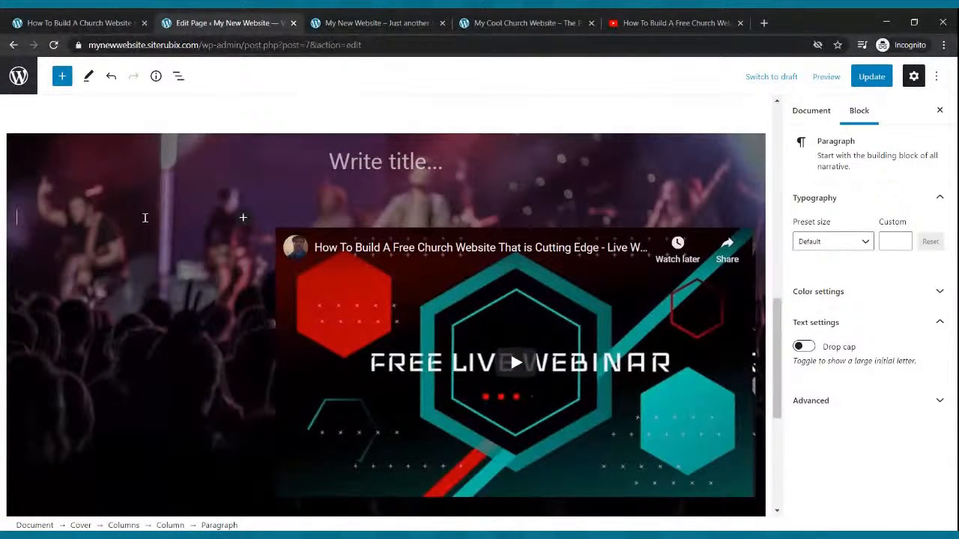
pyautogui.hotkey('ctrl', 'v')
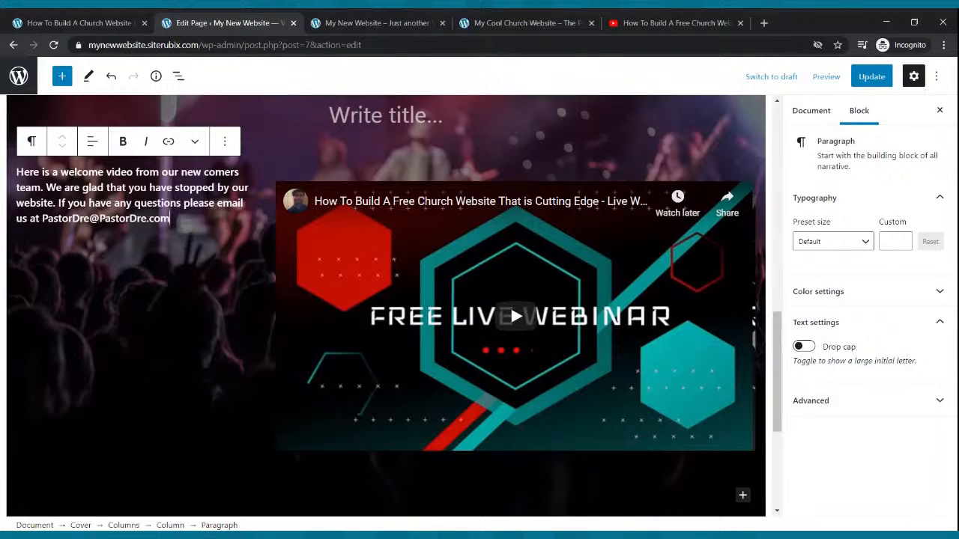
# Select the welcome paragraph's text and set its preset size to Medium.
pyautogui.moveTo(175, 219); pyautogui.dragTo(14, 174)
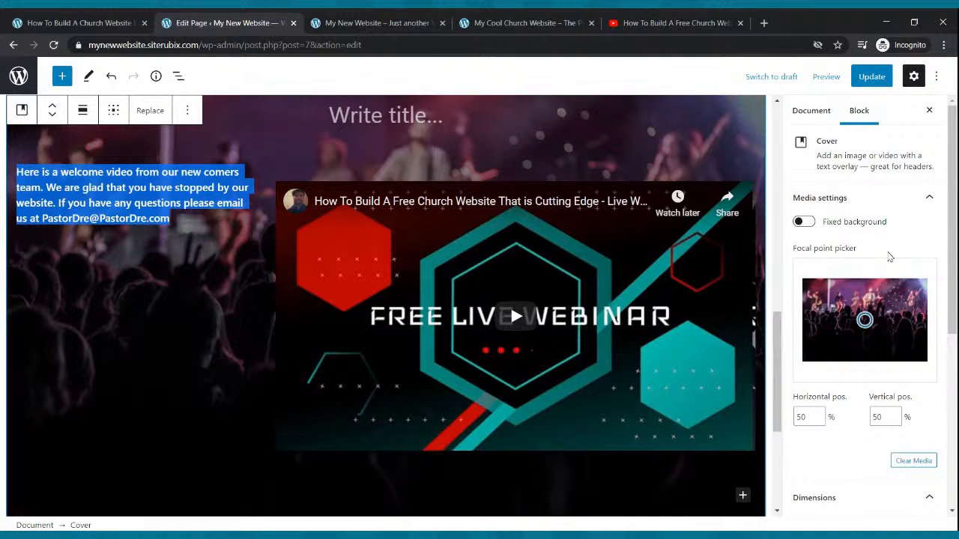
pyautogui.scroll(-3, 889, 257)
pyautogui.scroll(-1, 890, 257)
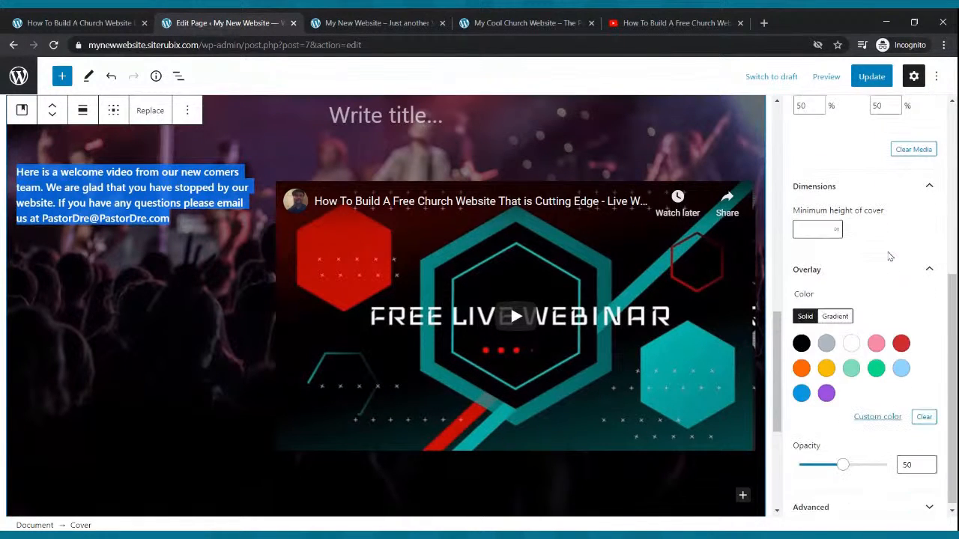
pyautogui.scroll(4, 889, 256)
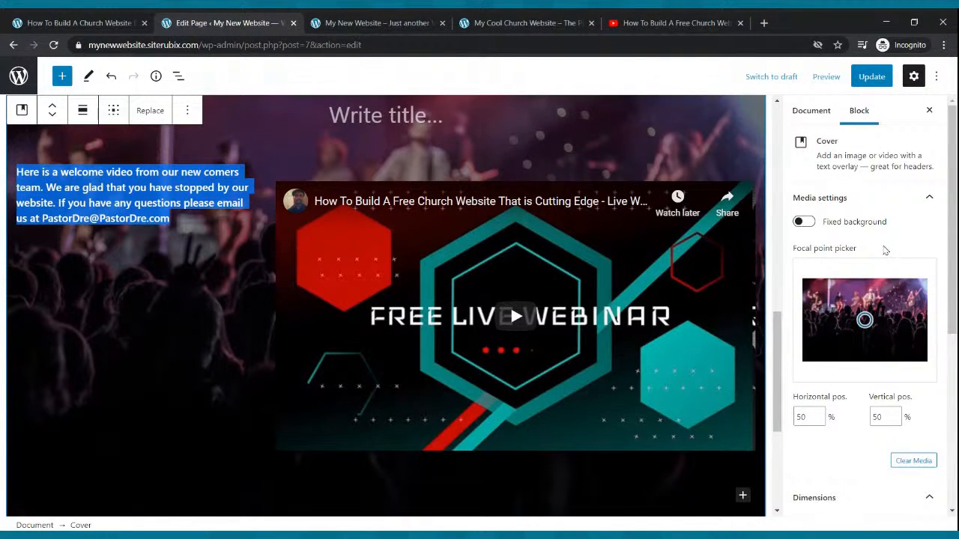
pyautogui.click(219, 191)
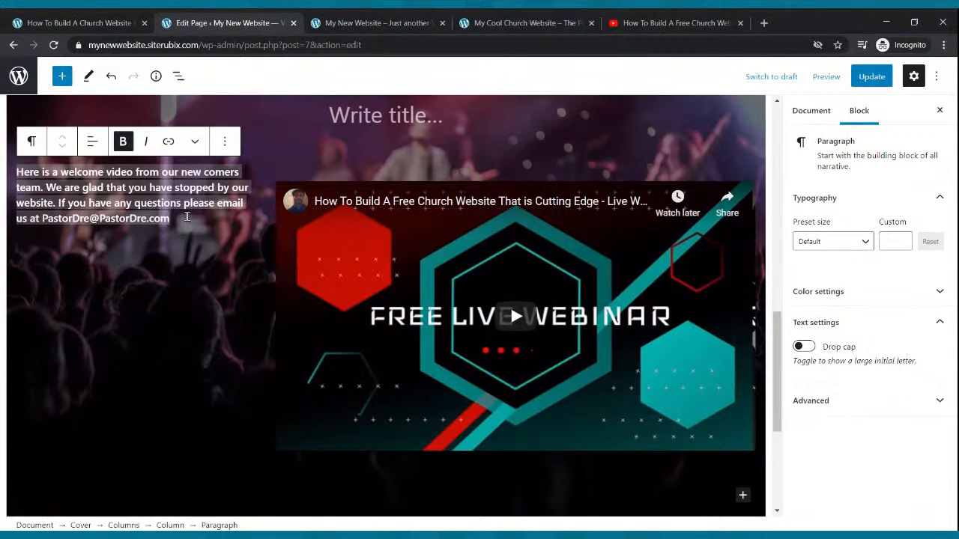
pyautogui.click(187, 216)
pyautogui.tripleClick(170, 203)
pyautogui.click(862, 241)
pyautogui.click(832, 357)
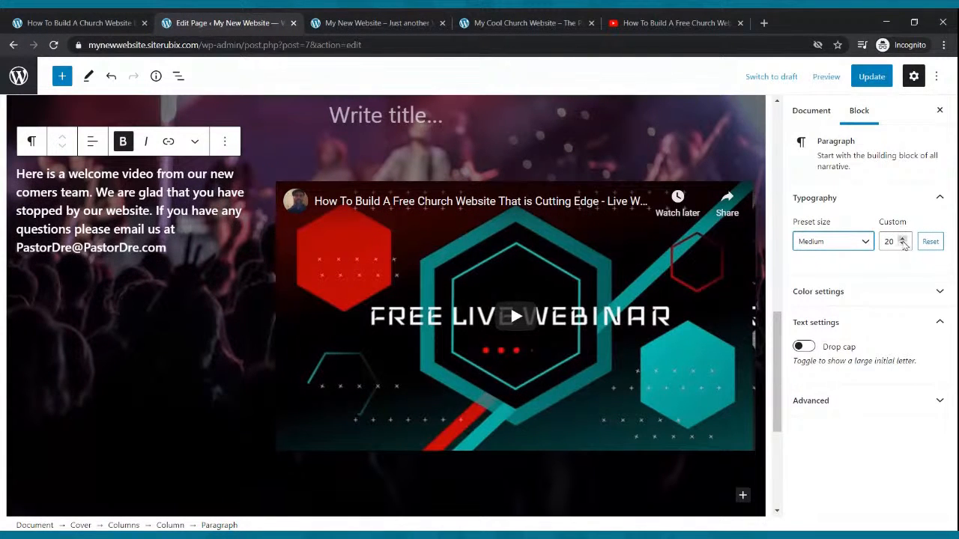
# Enlarge the welcome paragraph's text to a custom size of 28.
pyautogui.click(902, 240)
pyautogui.click(902, 240)
pyautogui.click(902, 240)
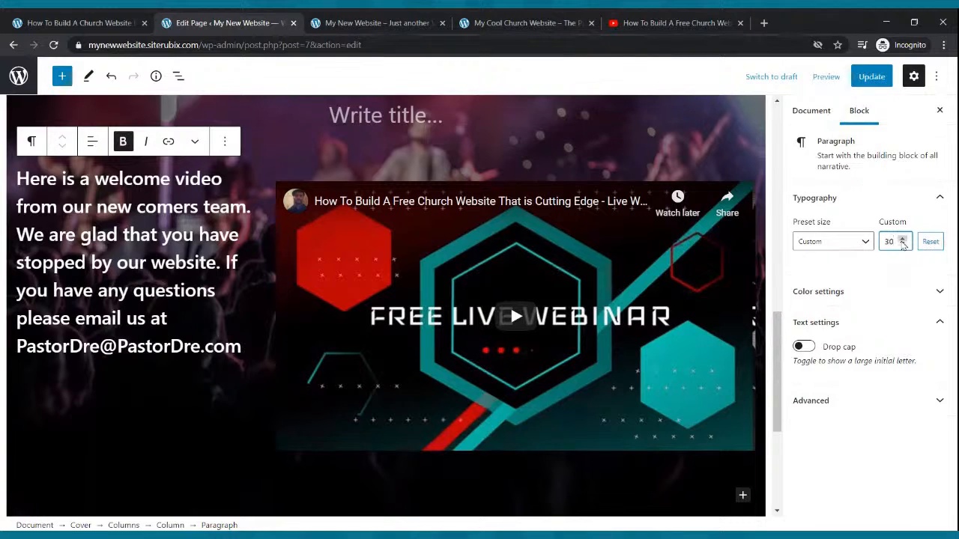
pyautogui.click(903, 241)
pyautogui.click(903, 241)
pyautogui.click(903, 241)
pyautogui.click(902, 245)
pyautogui.click(902, 245)
pyautogui.click(903, 245)
pyautogui.click(903, 245)
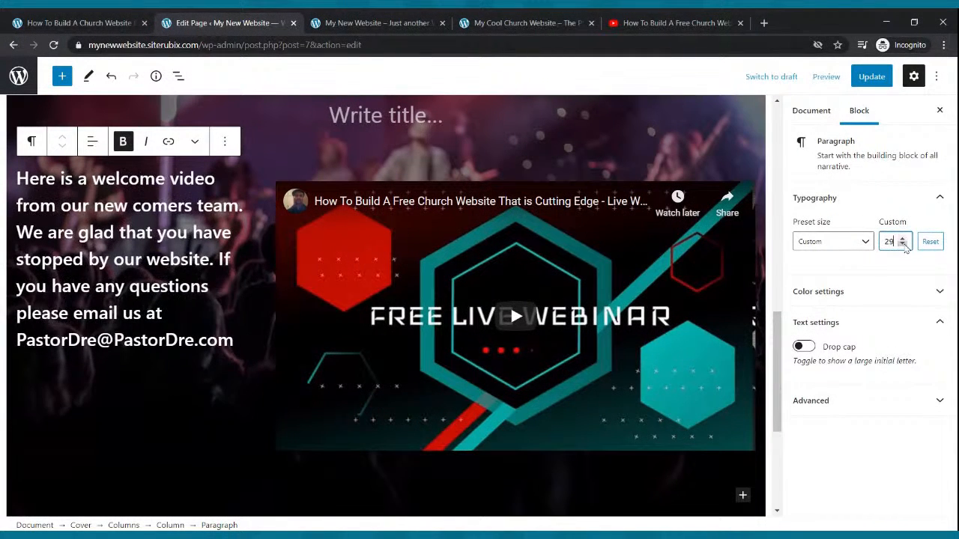
pyautogui.click(903, 246)
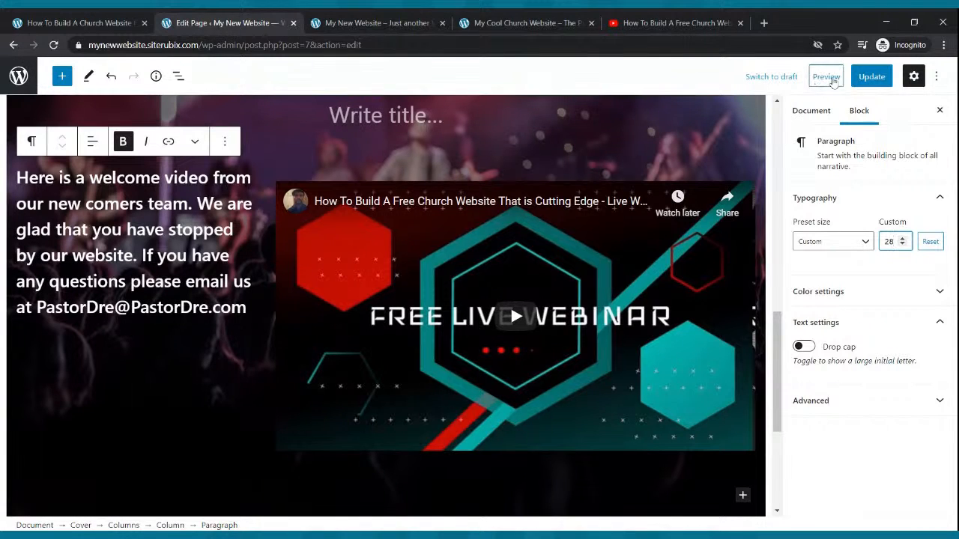
# Update the Home page, reload the live site and review the welcome text and video section.
pyautogui.click(869, 76)
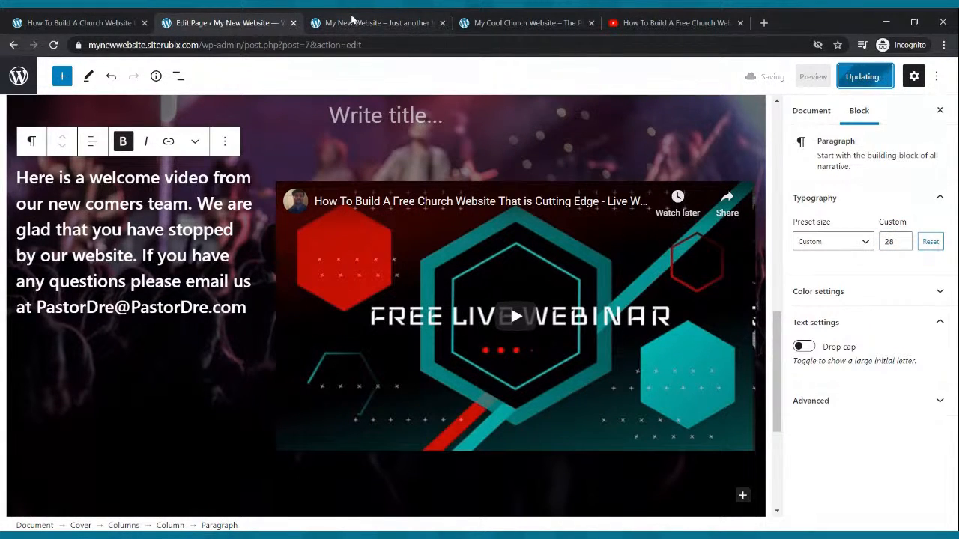
pyautogui.click(352, 21)
pyautogui.click(53, 45)
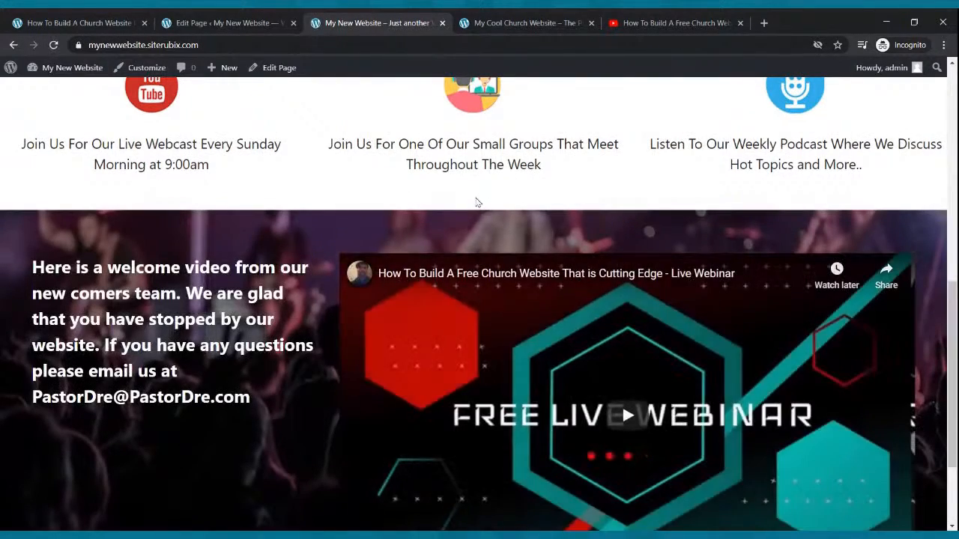
pyautogui.scroll(-3, 484, 226)
pyautogui.scroll(2, 484, 227)
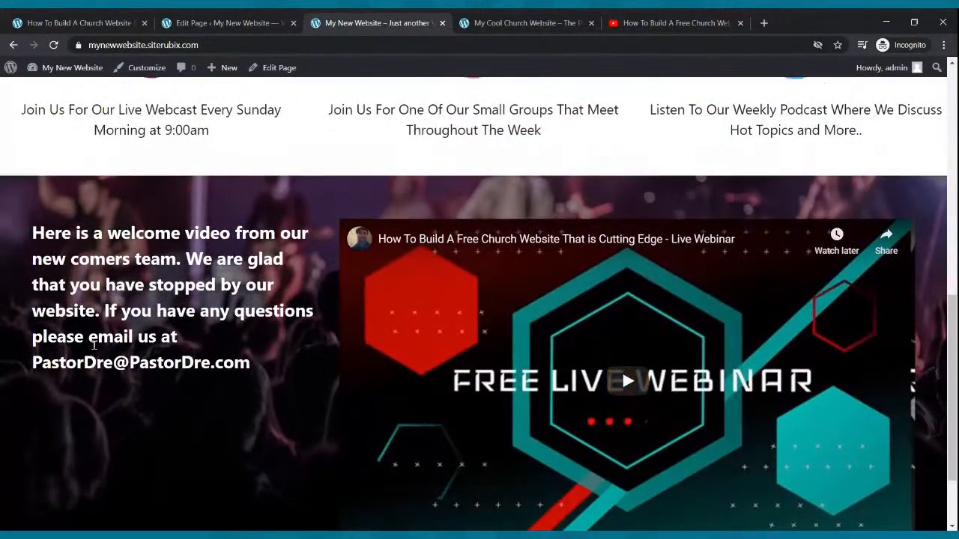
pyautogui.scroll(-2, 99, 343)
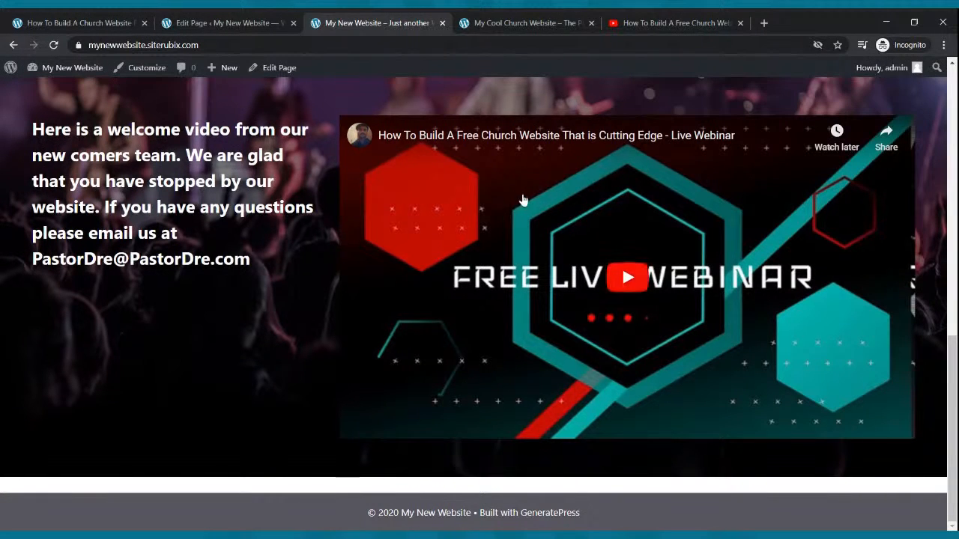
pyautogui.scroll(4, 492, 193)
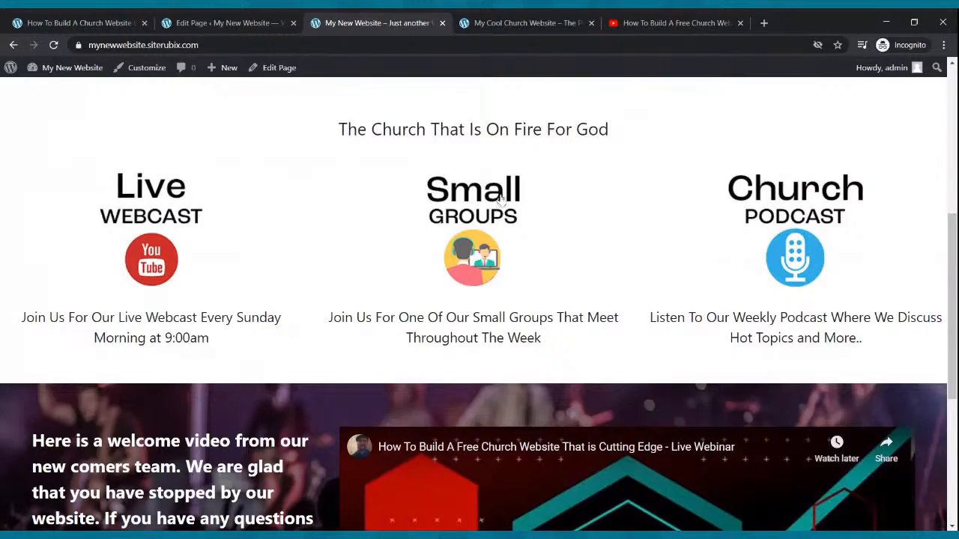
pyautogui.scroll(-3, 501, 200)
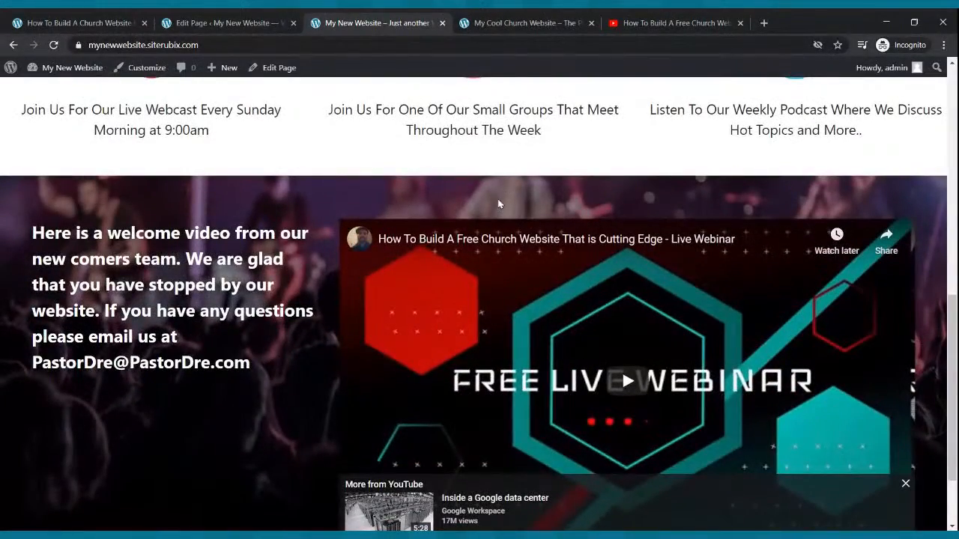
# Return to editing the Home page and remove the empty title paragraph at the start of the concert-image cover.
pyautogui.click(225, 23)
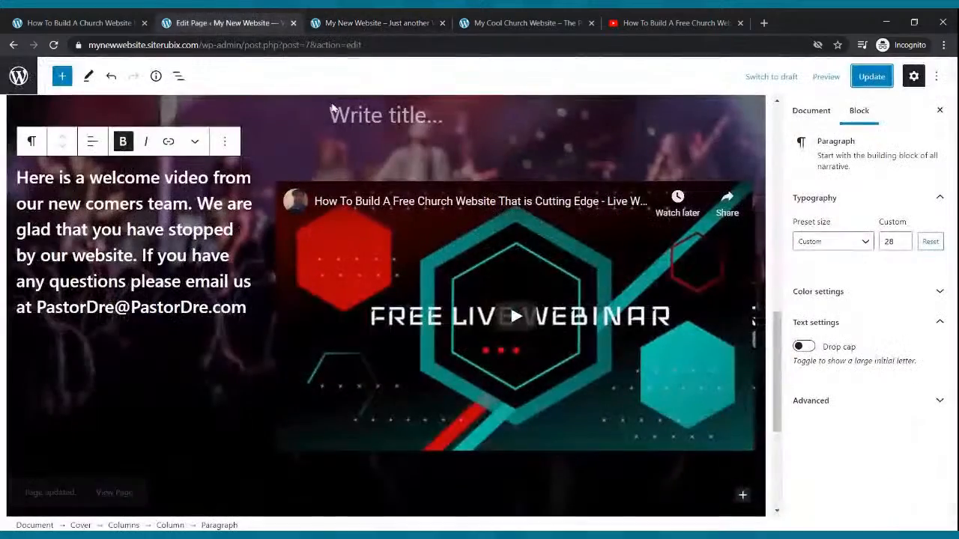
pyautogui.scroll(2, 341, 269)
pyautogui.click(368, 232)
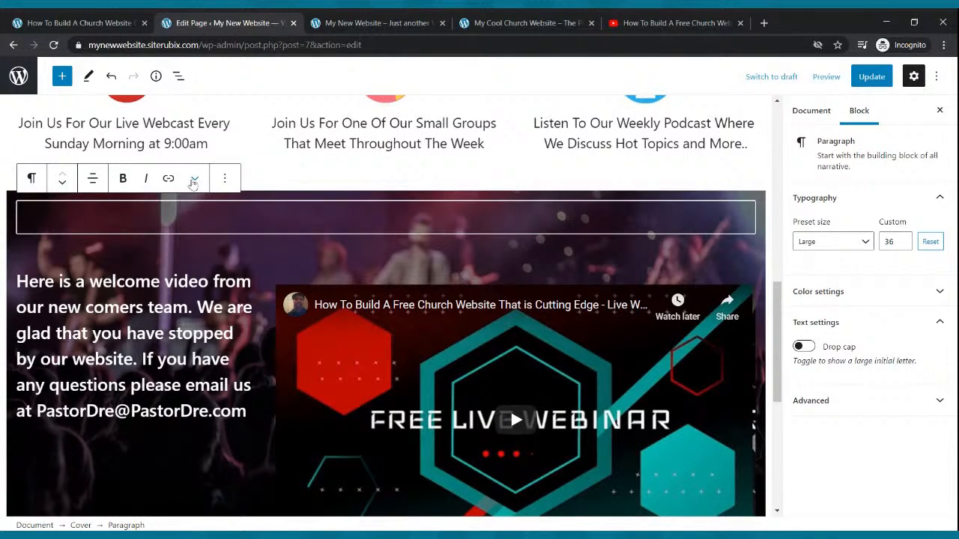
pyautogui.click(224, 179)
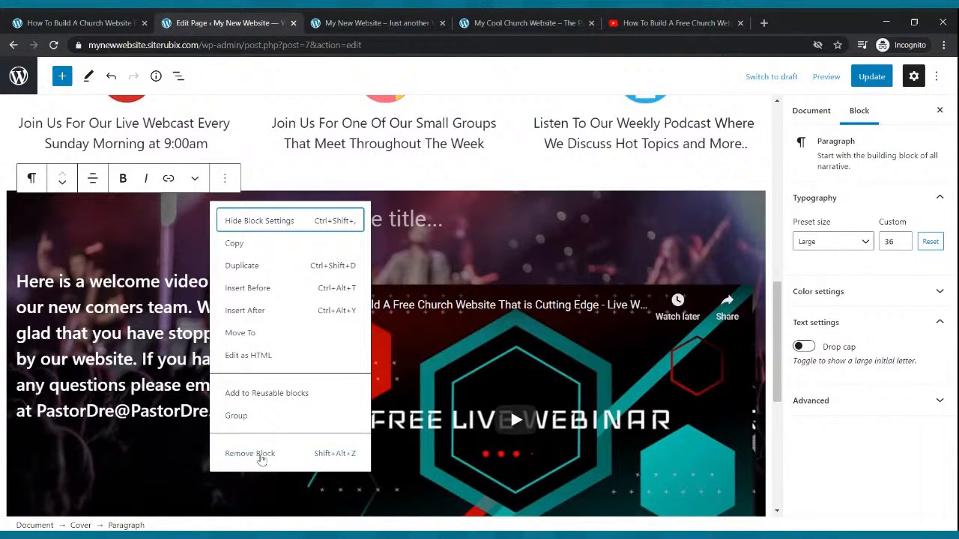
pyautogui.click(258, 453)
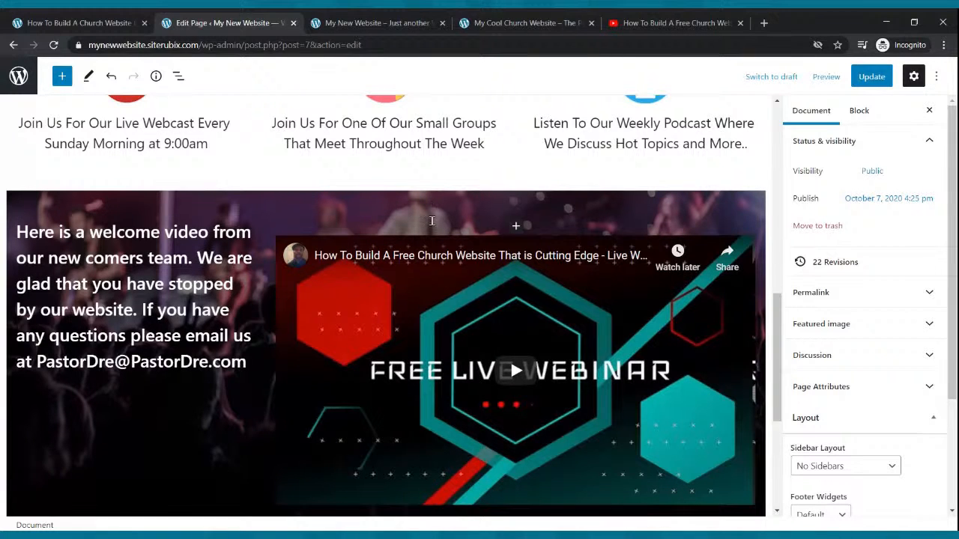
# Remove the YouTube video block and the welcome text paragraph from the cover's two columns.
pyautogui.click(578, 227)
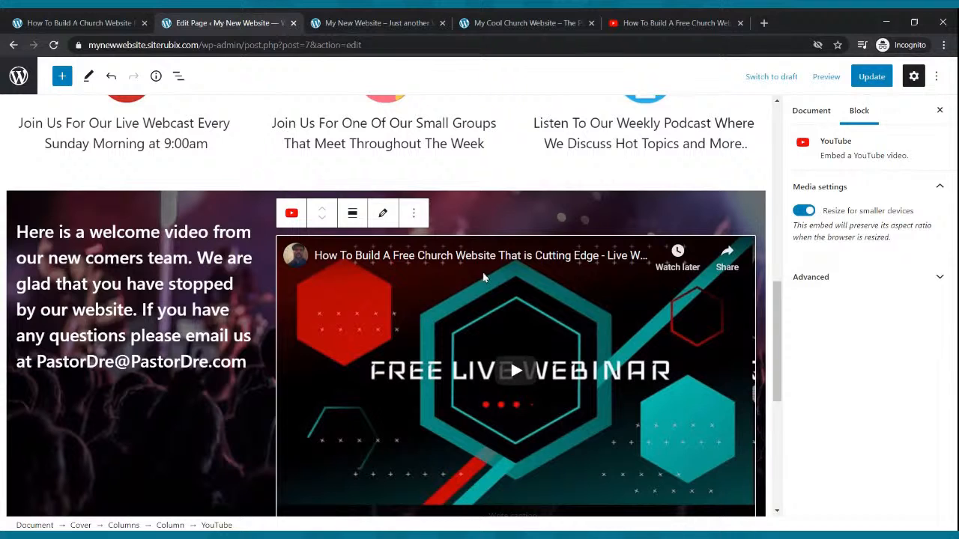
pyautogui.click(414, 213)
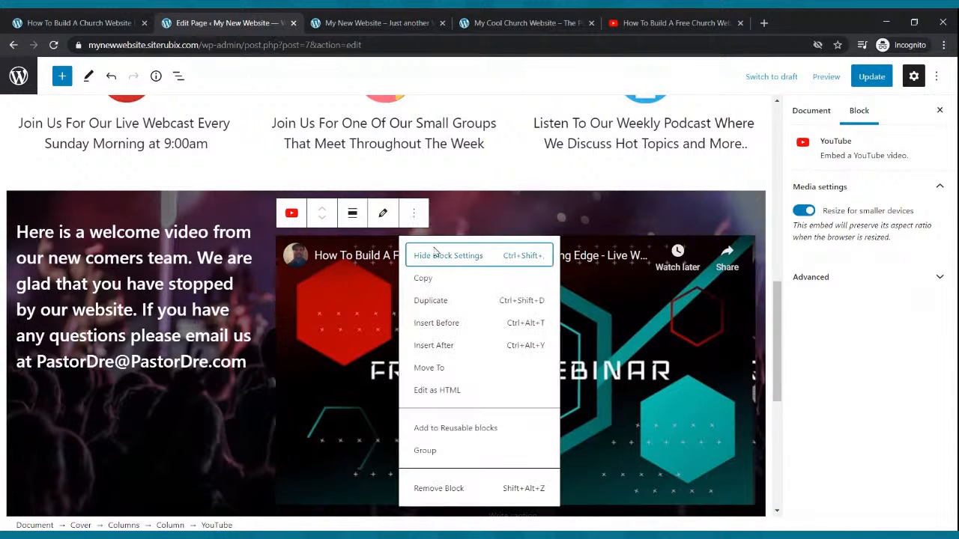
pyautogui.click(454, 488)
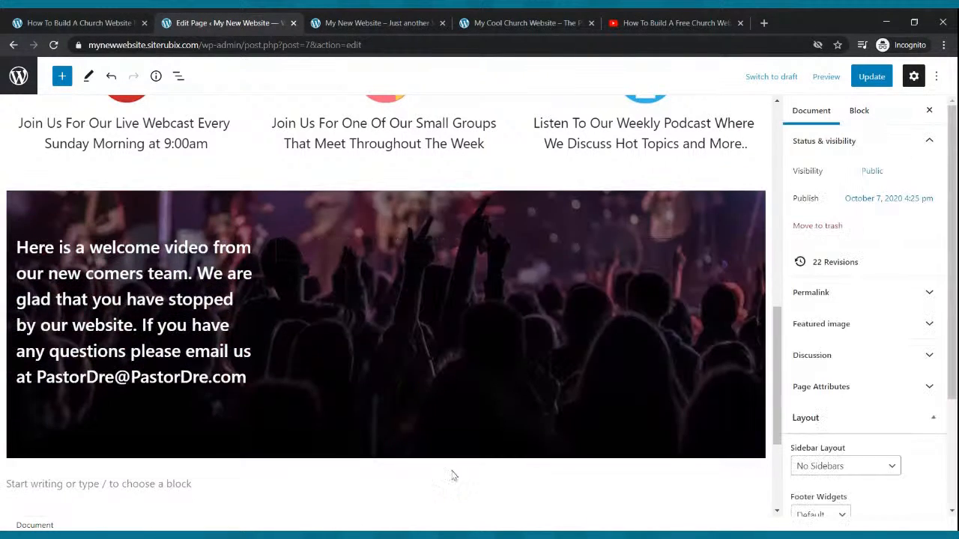
pyautogui.tripleClick(256, 263)
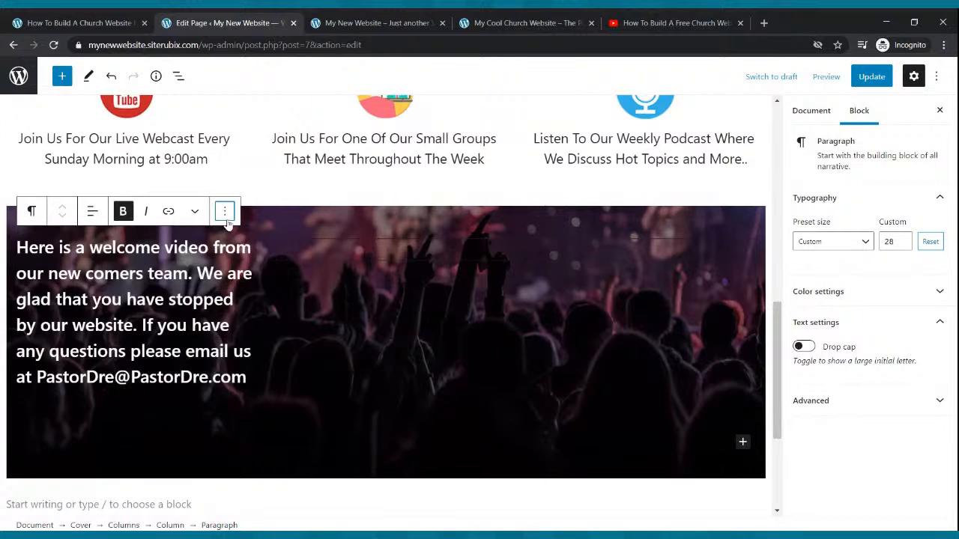
pyautogui.click(225, 211)
pyautogui.click(267, 486)
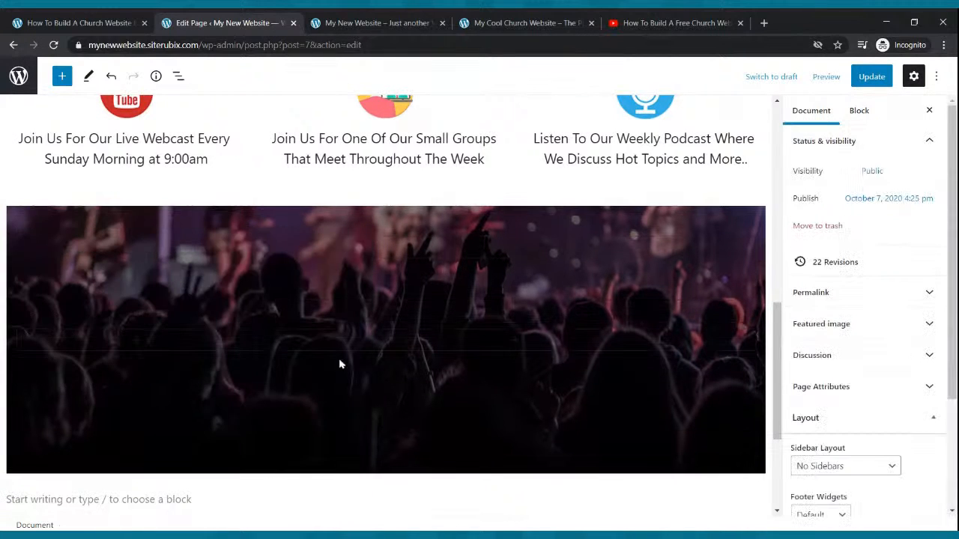
# Remove the empty two-column Columns block from the cover and select the Cover block.
pyautogui.click(388, 321)
pyautogui.click(396, 350)
pyautogui.click(396, 355)
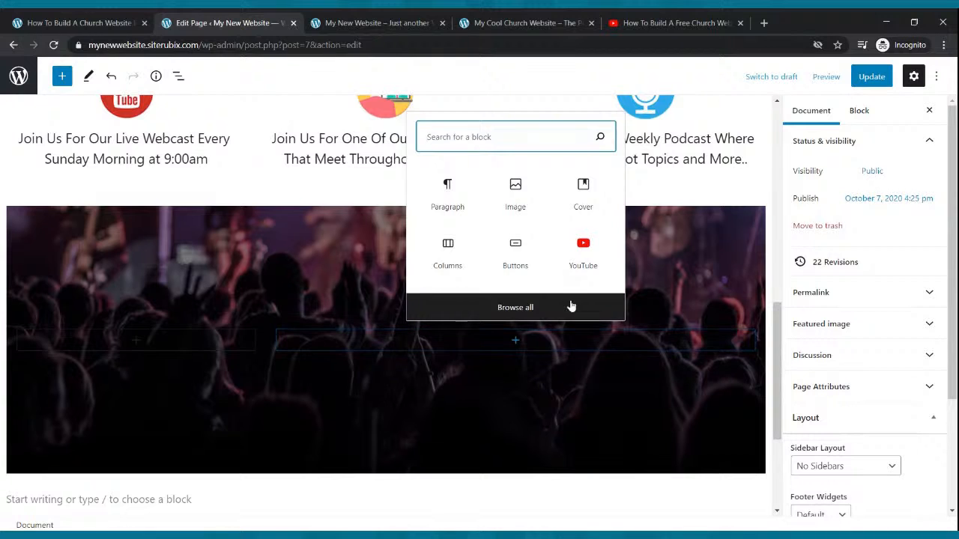
pyautogui.click(401, 356)
pyautogui.click(341, 338)
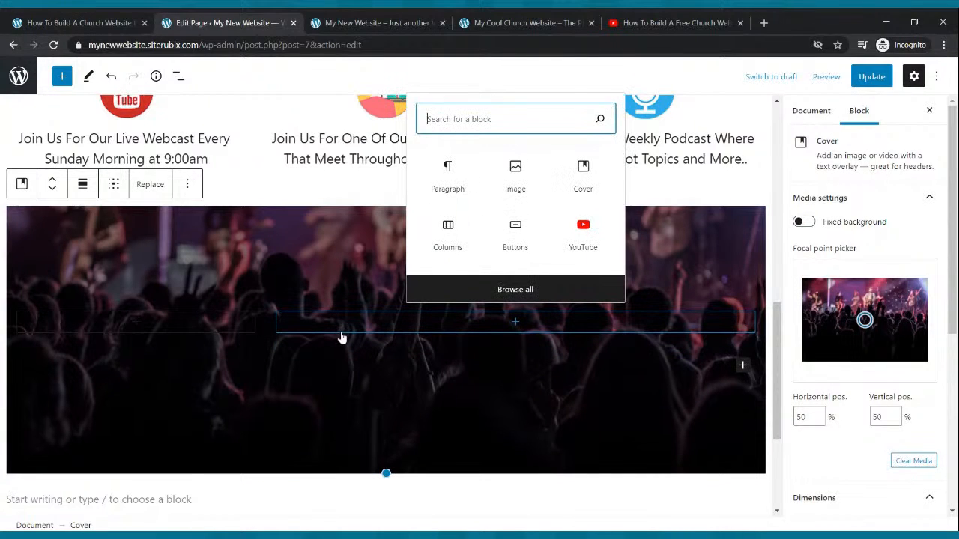
pyautogui.click(270, 311)
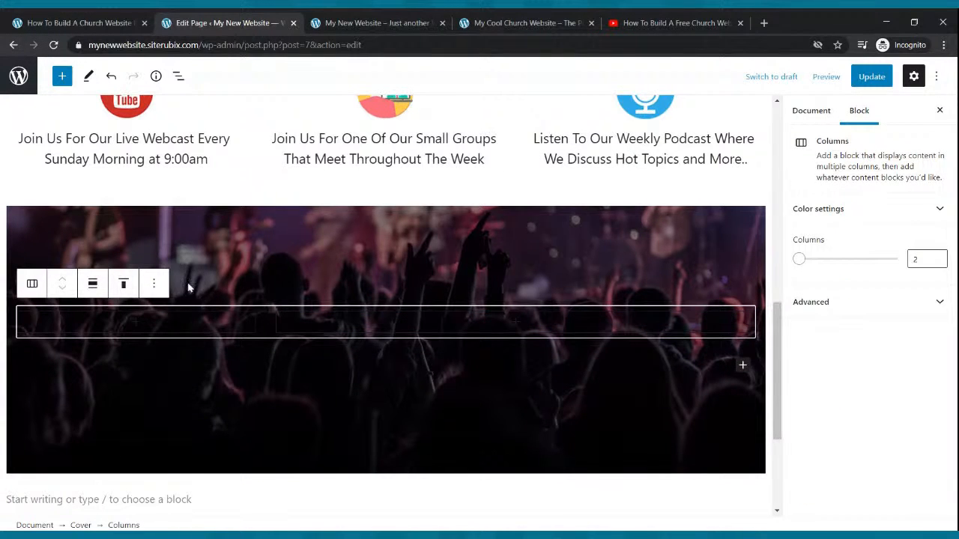
pyautogui.click(154, 284)
pyautogui.scroll(-1, 243, 450)
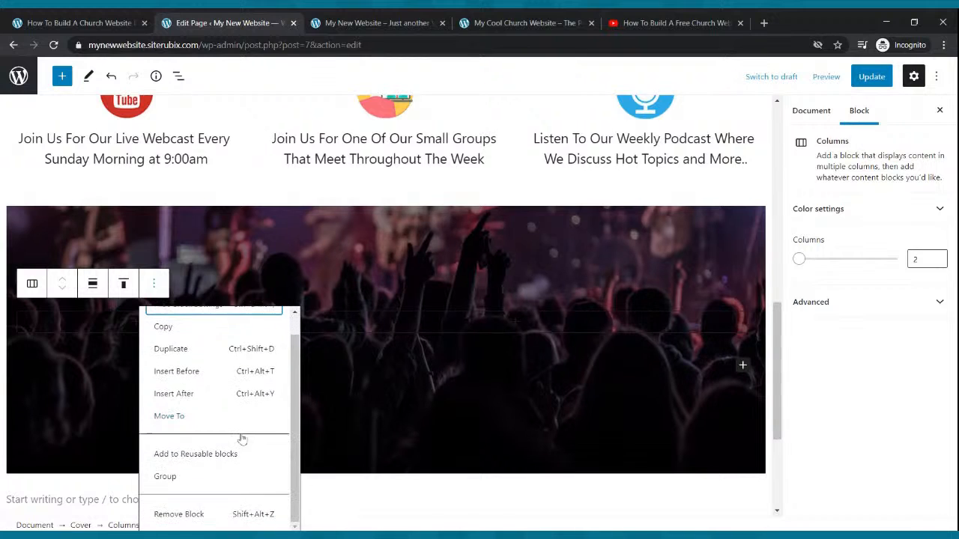
pyautogui.click(217, 517)
pyautogui.click(389, 334)
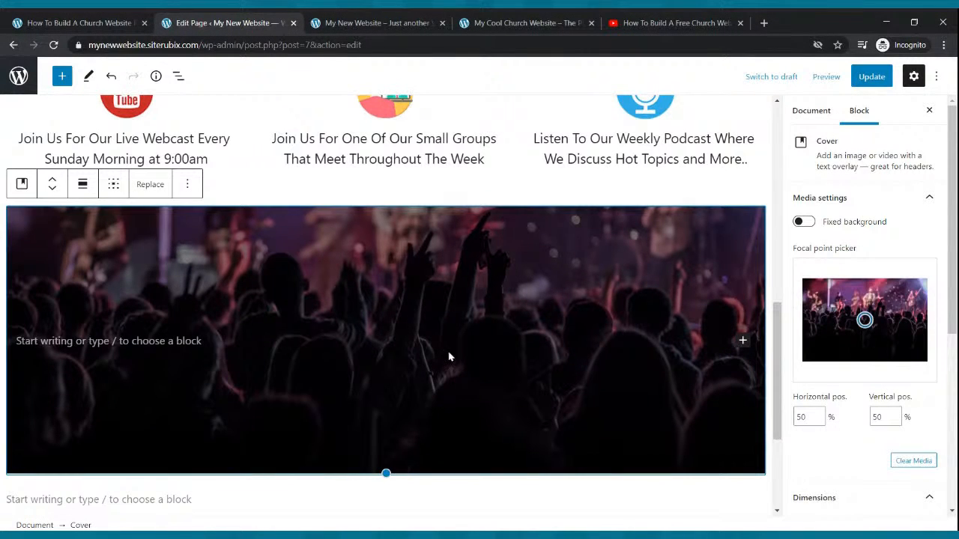
pyautogui.click(62, 77)
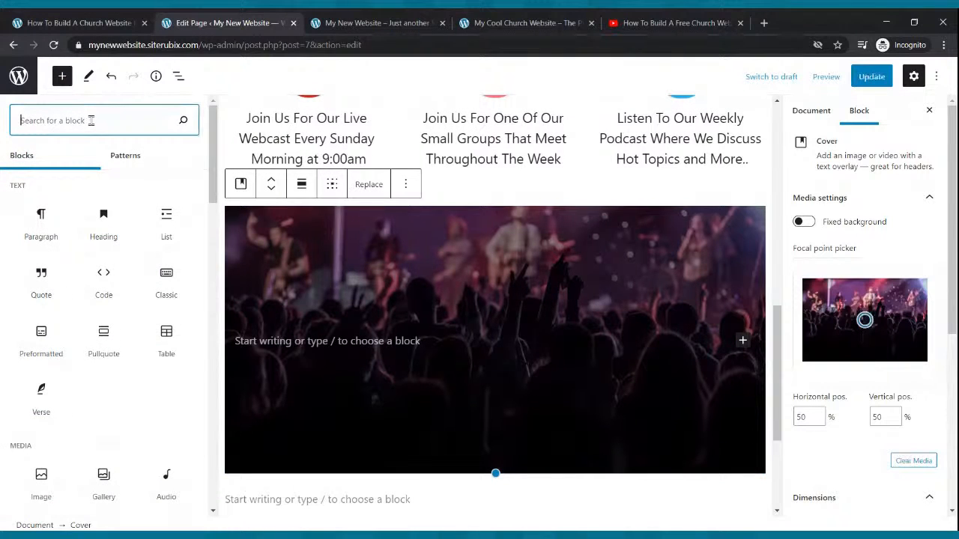
pyautogui.write('com')
pyautogui.press('BackSpace')
pyautogui.write('l')
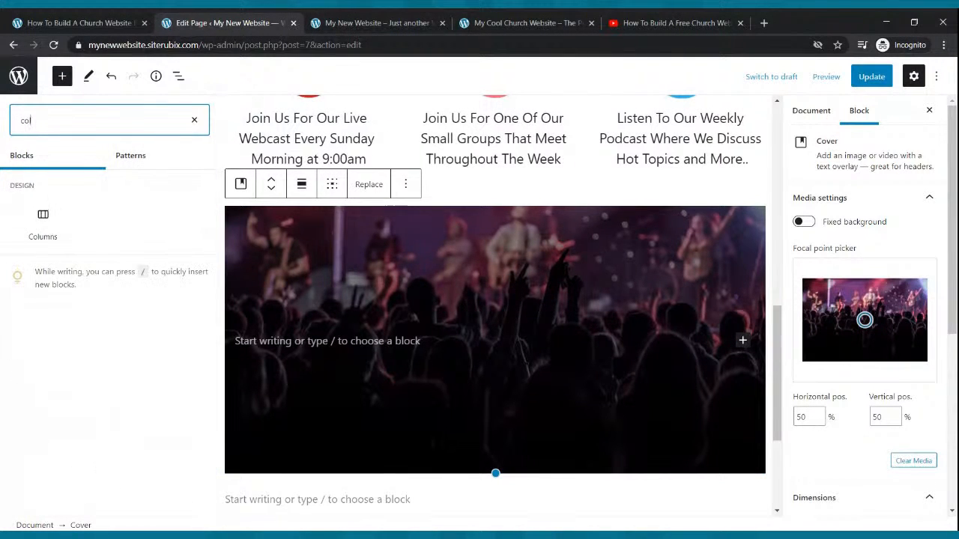
pyautogui.write('m')
pyautogui.press('BackSpace')
pyautogui.press('BackSpace')
pyautogui.click(43, 230)
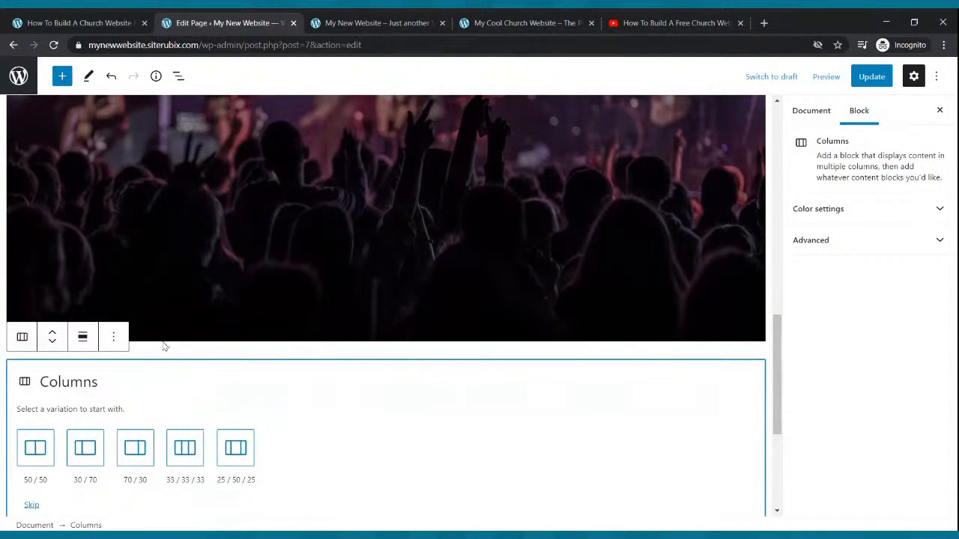
pyautogui.scroll(4, 328, 343)
pyautogui.scroll(-3, 328, 342)
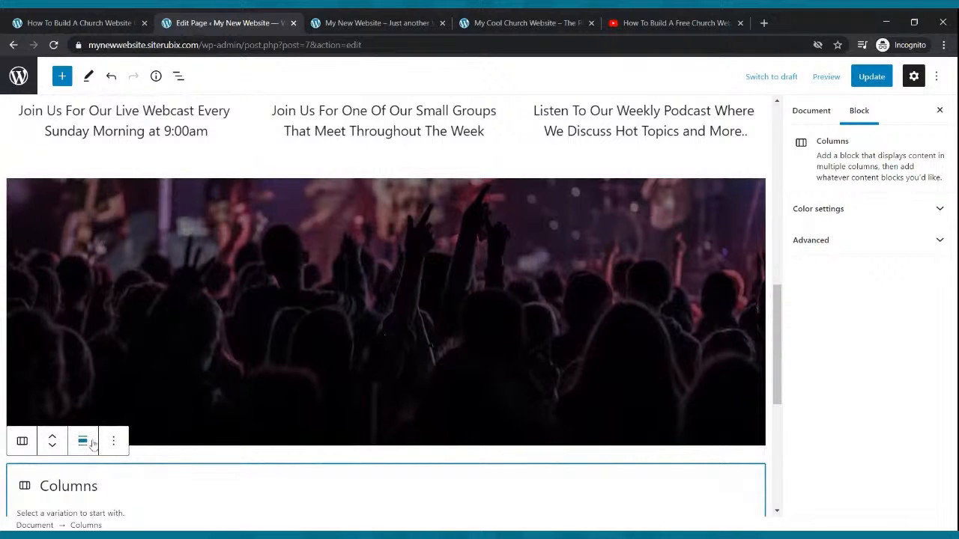
pyautogui.click(113, 441)
pyautogui.click(126, 406)
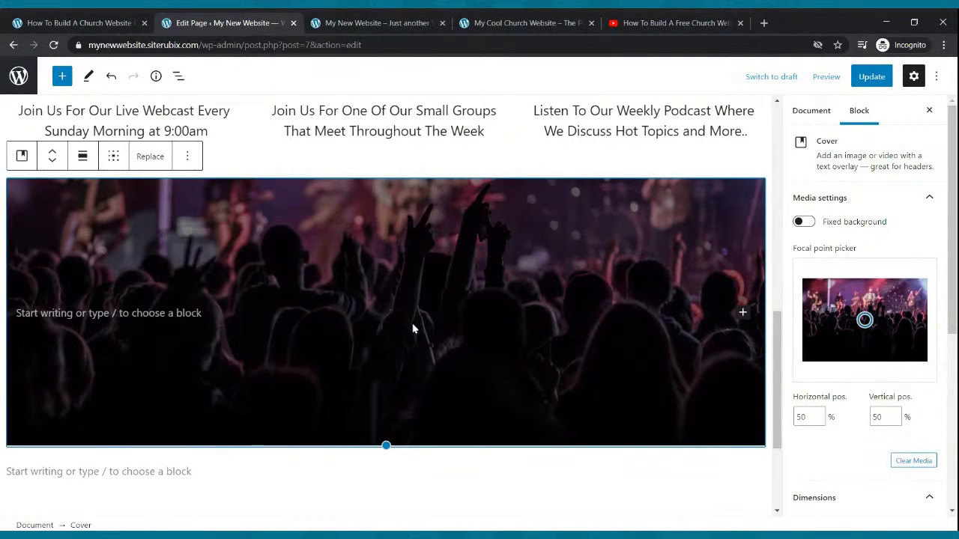
# Insert a 33 / 33 / 33 Columns block inside the concert-image cover and add a YouTube block to its middle column.
pyautogui.click(403, 310)
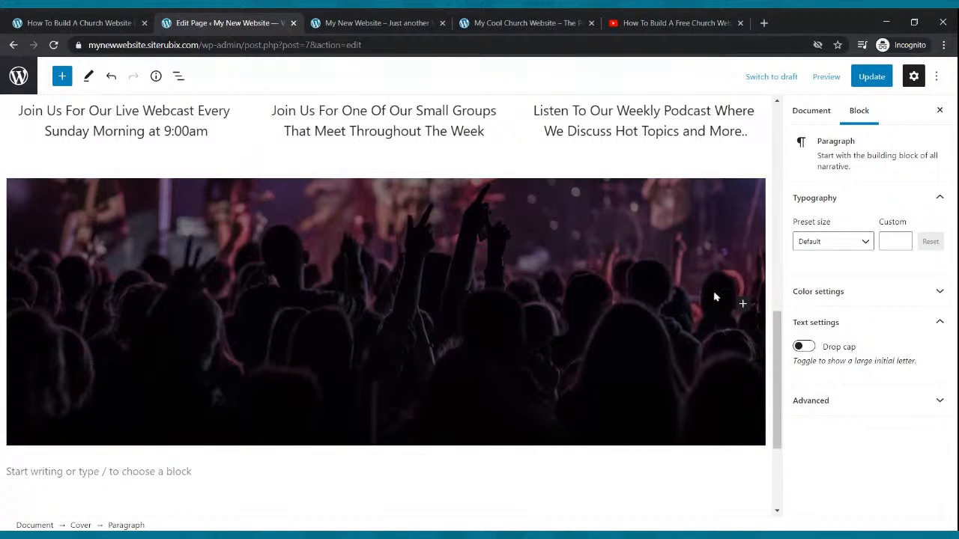
pyautogui.click(741, 303)
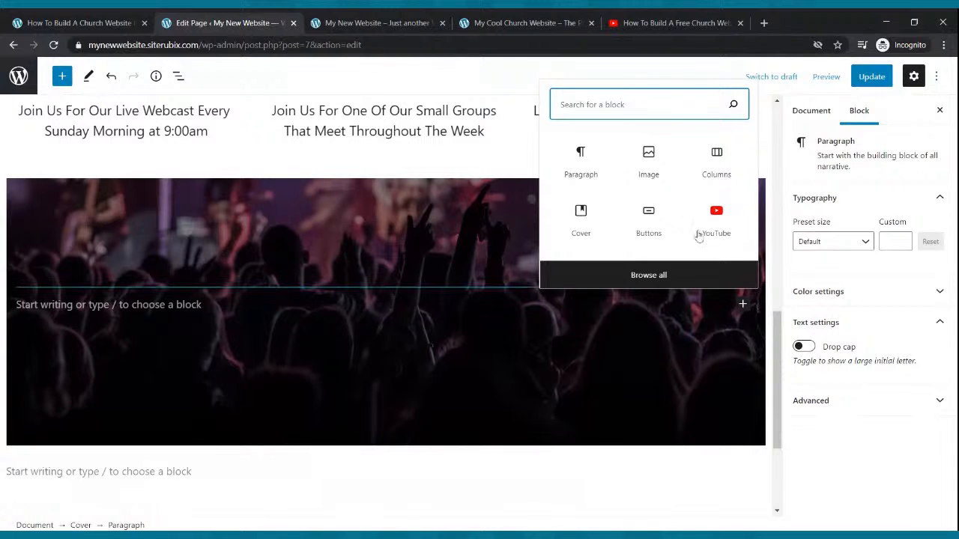
pyautogui.click(706, 167)
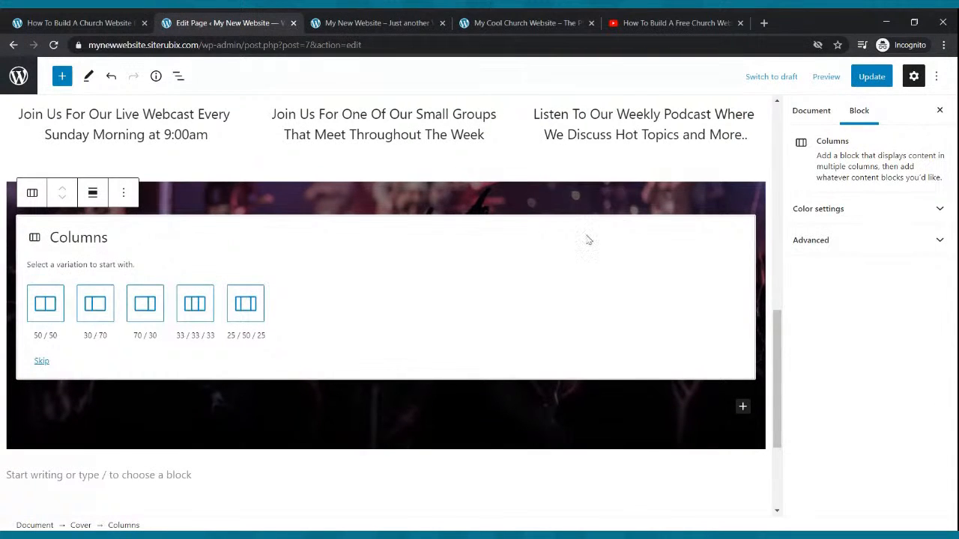
pyautogui.click(194, 304)
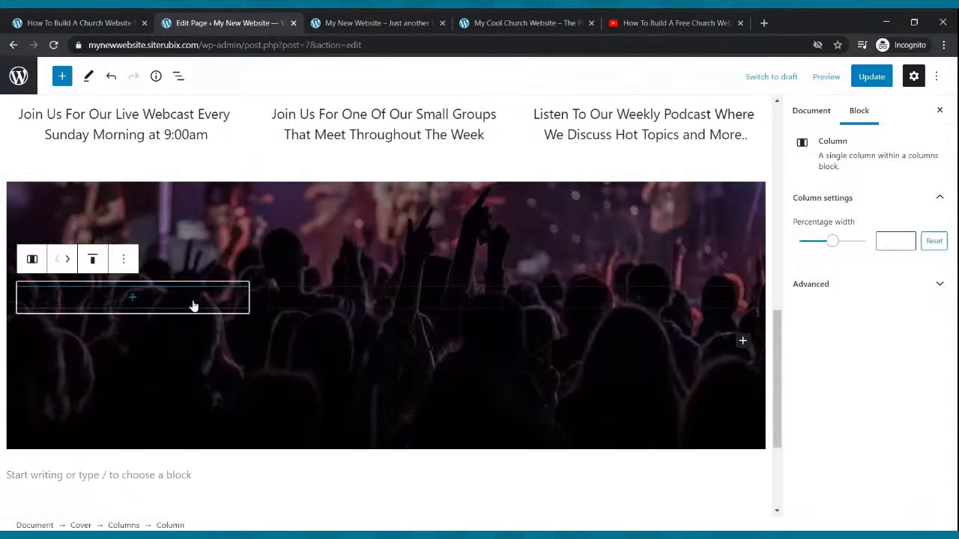
pyautogui.click(387, 302)
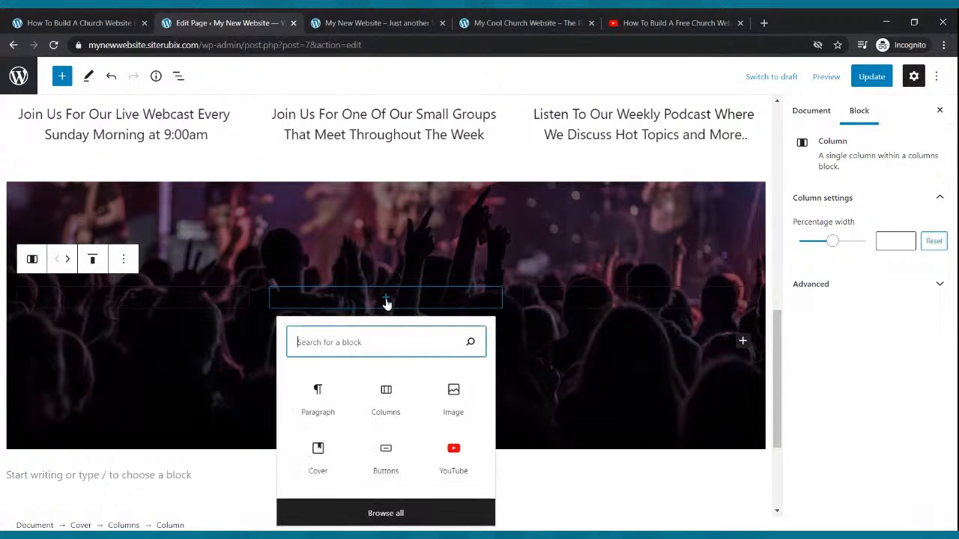
pyautogui.click(466, 466)
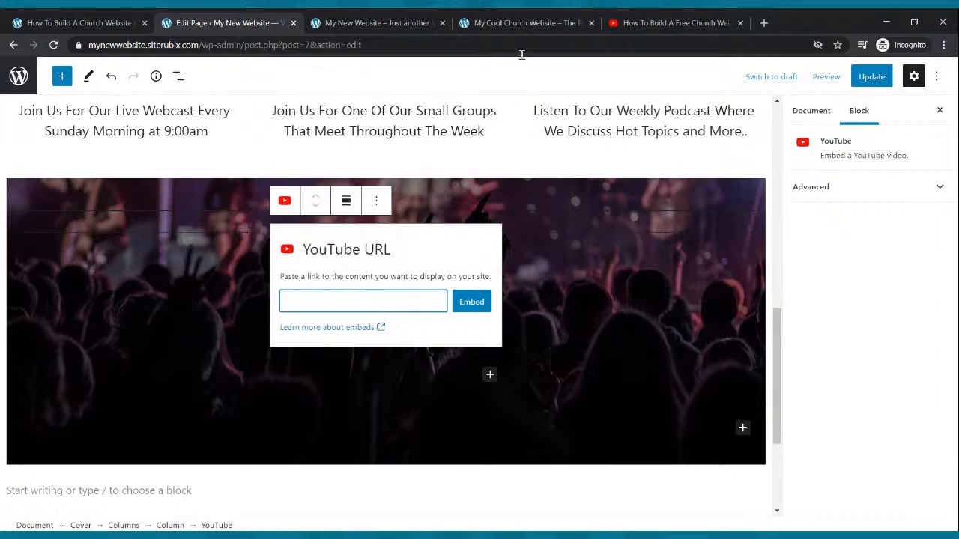
pyautogui.click(659, 22)
pyautogui.press('Escape')
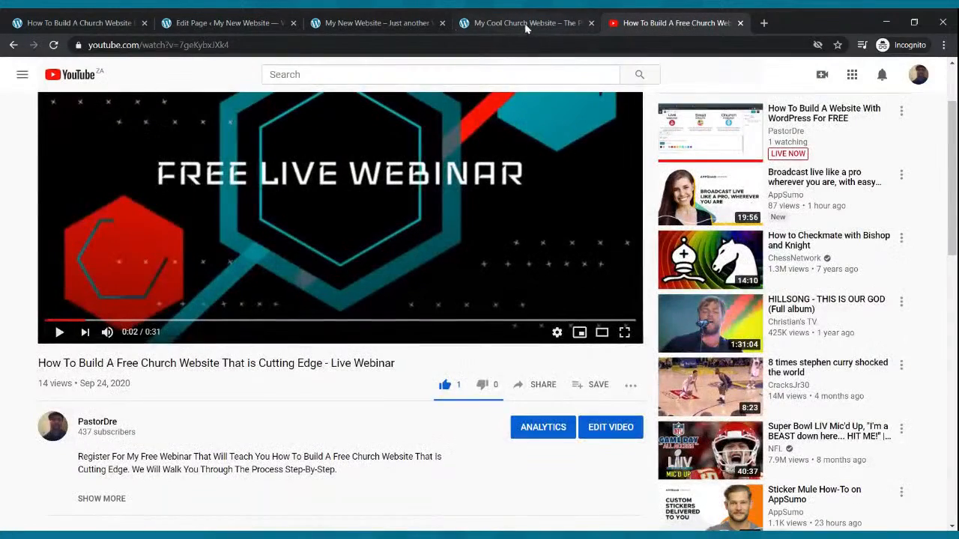
pyautogui.click(251, 21)
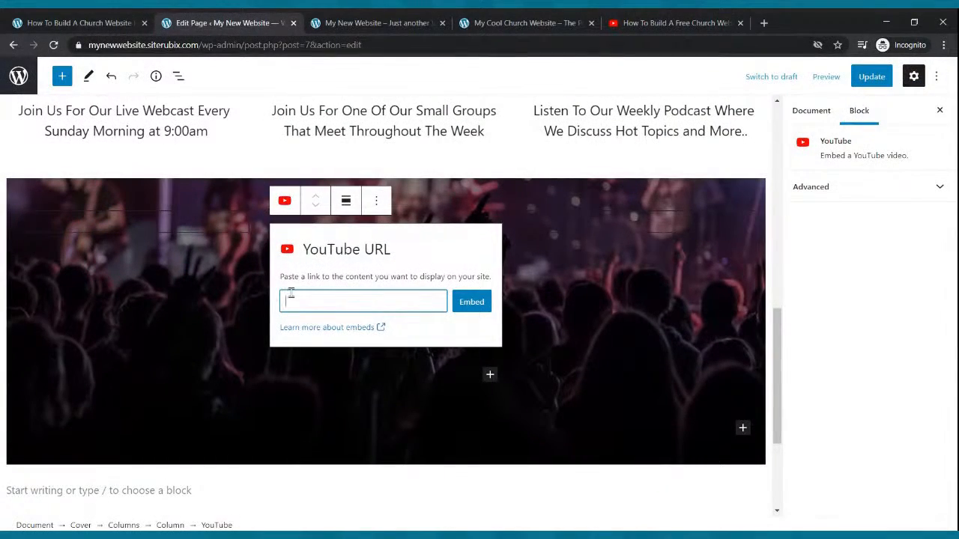
pyautogui.hotkey('ctrl', 'v')
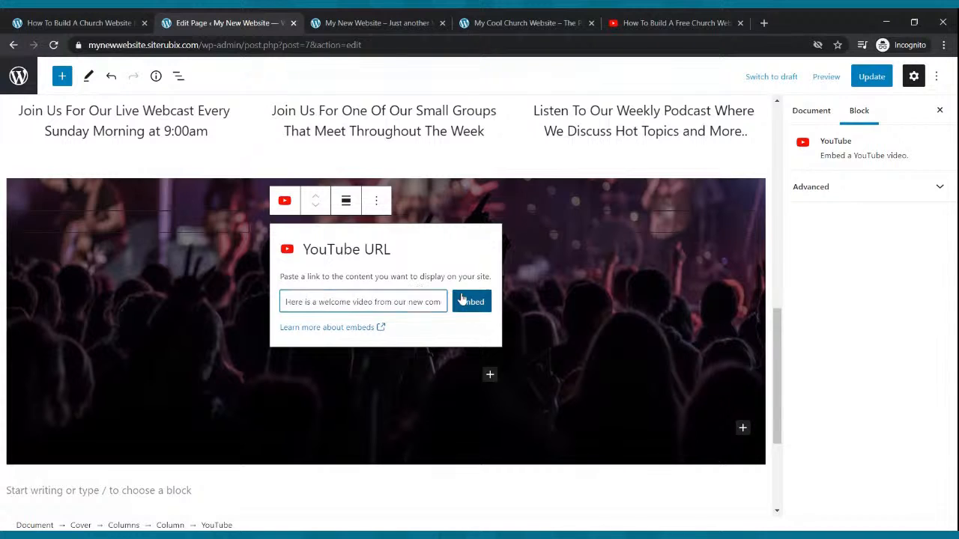
pyautogui.click(462, 299)
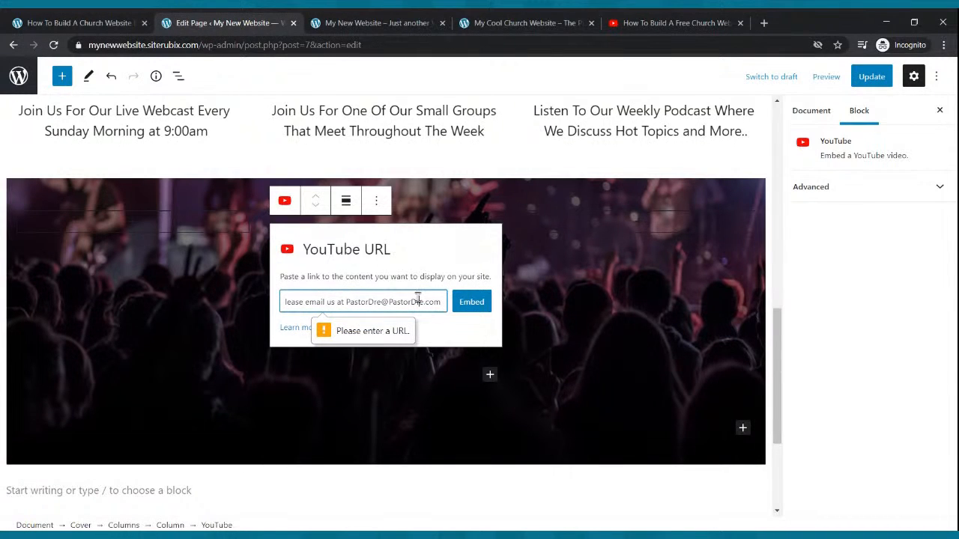
pyautogui.moveTo(439, 302); pyautogui.dragTo(188, 303)
pyautogui.press('BackSpace')
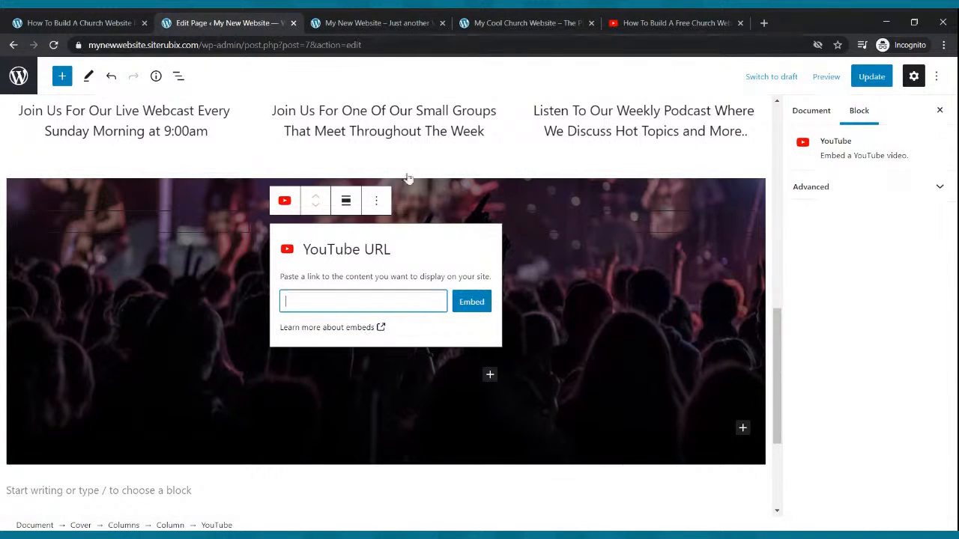
# Copy the free live webinar video's share link from YouTube and embed it in the middle column's YouTube block.
pyautogui.click(632, 17)
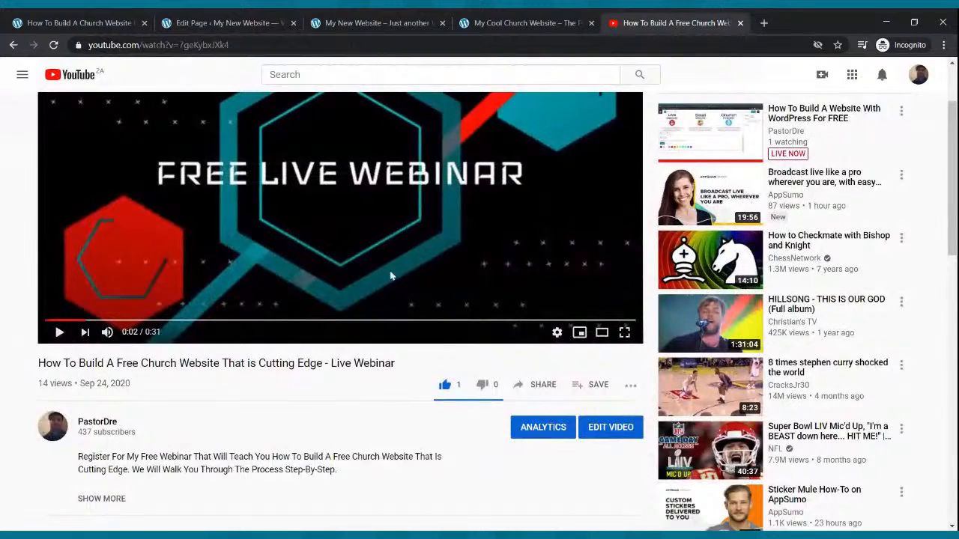
pyautogui.click(538, 384)
pyautogui.click(597, 317)
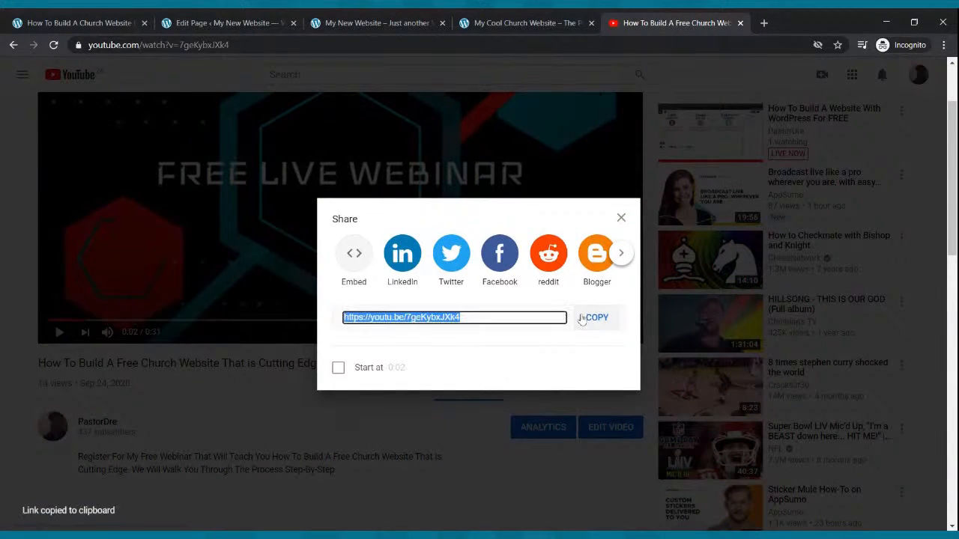
pyautogui.click(201, 20)
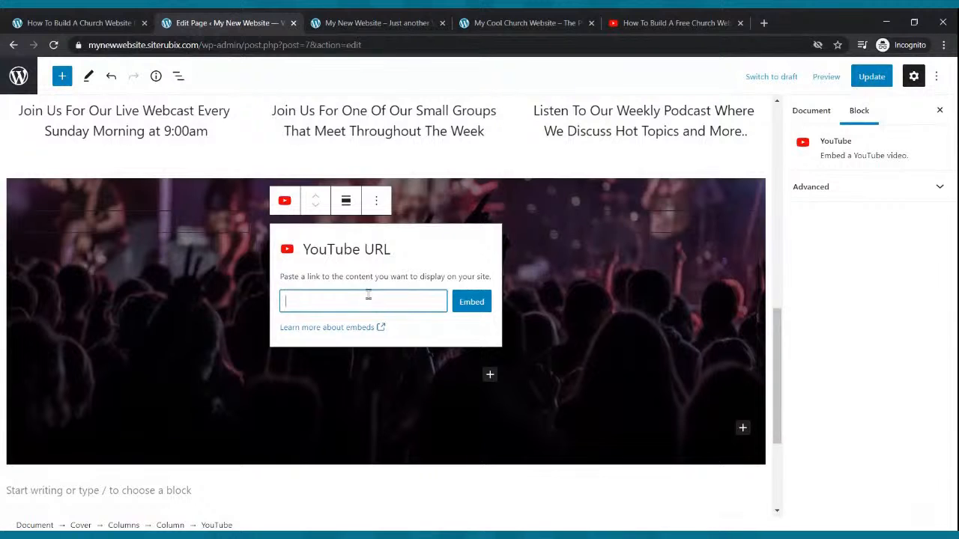
pyautogui.hotkey('ctrl', 'v')
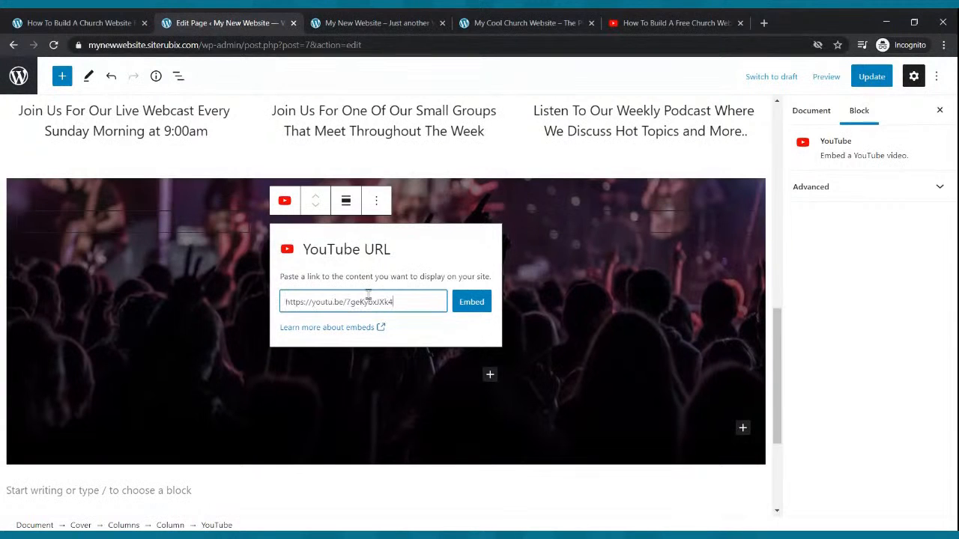
pyautogui.click(471, 302)
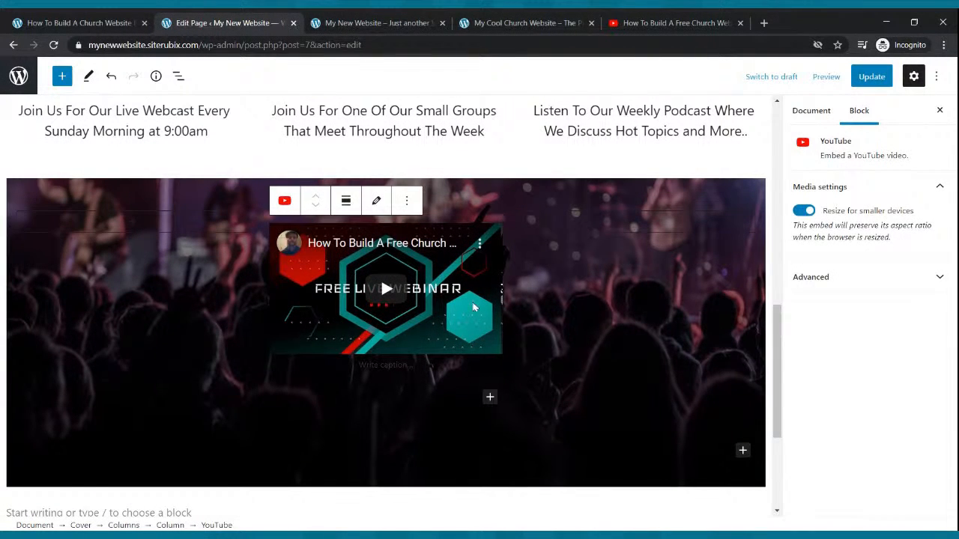
# Set the cover's first column width to 14.4 percent and its third column width to 24.1 percent.
pyautogui.click(237, 300)
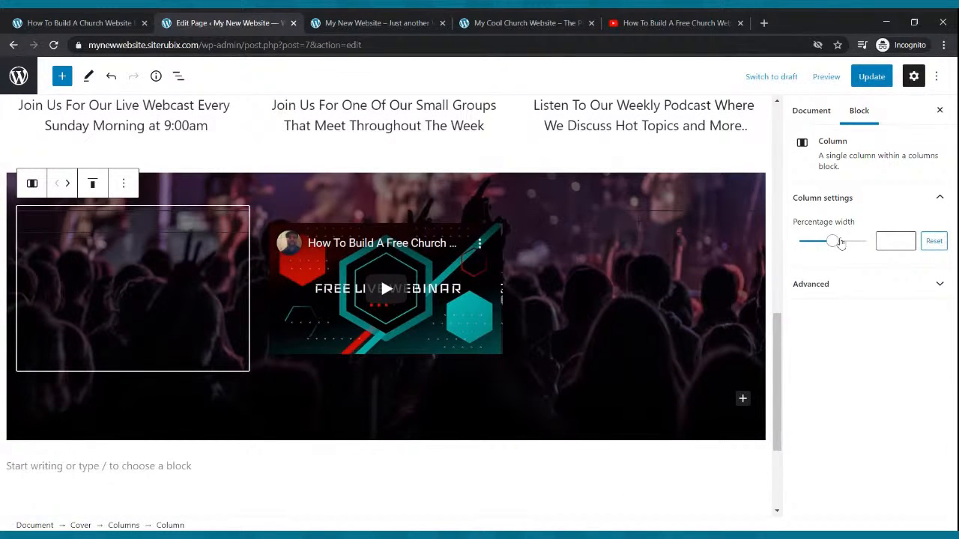
pyautogui.moveTo(836, 248); pyautogui.dragTo(807, 243)
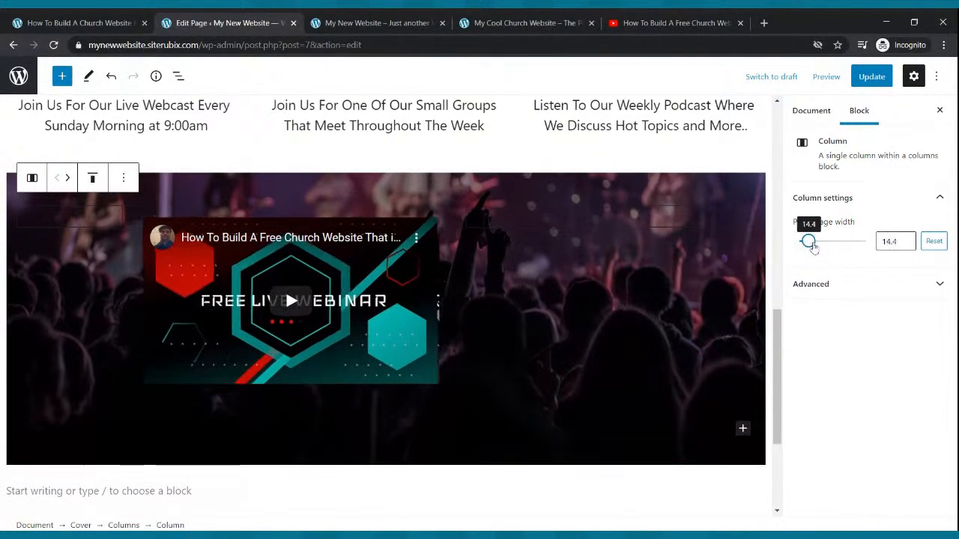
pyautogui.click(672, 234)
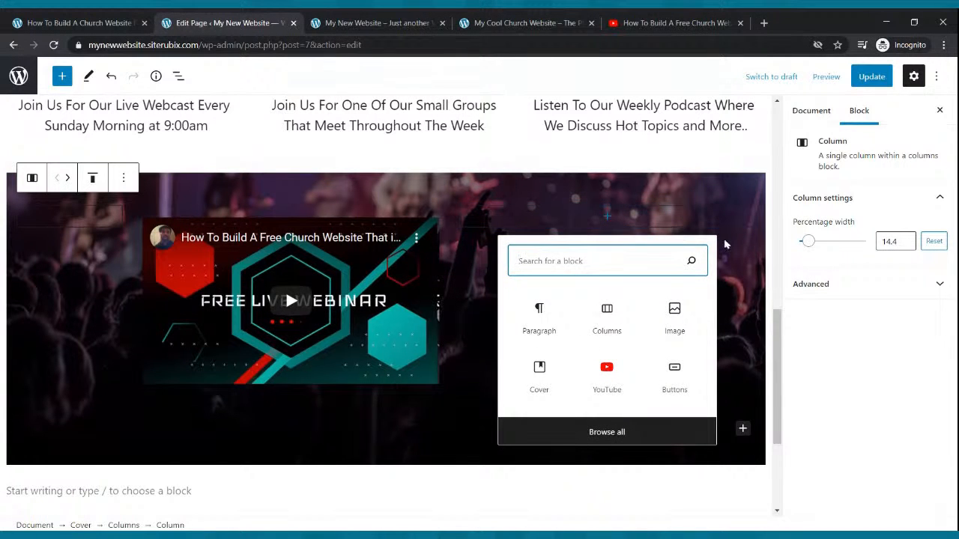
pyautogui.click(726, 244)
pyautogui.moveTo(832, 246); pyautogui.dragTo(814, 256)
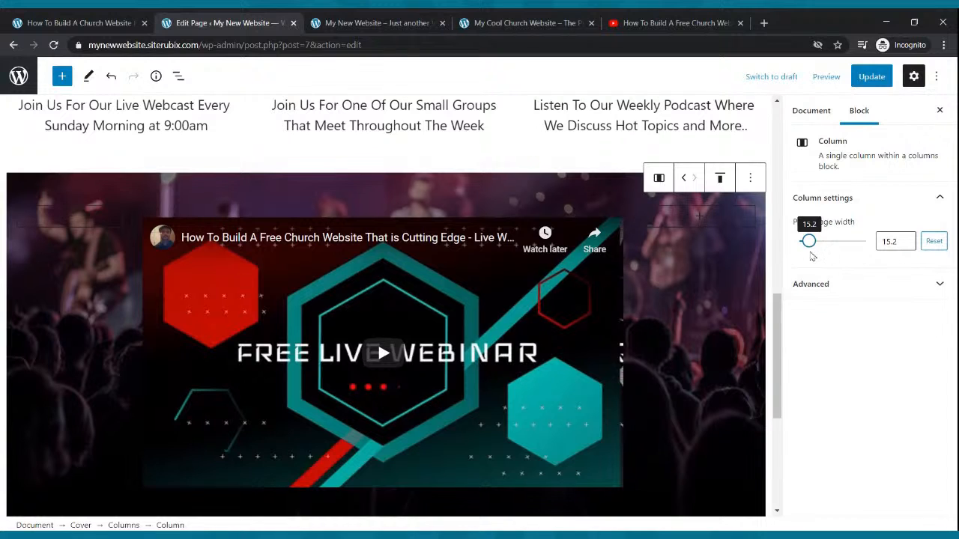
pyautogui.moveTo(815, 251); pyautogui.dragTo(819, 250)
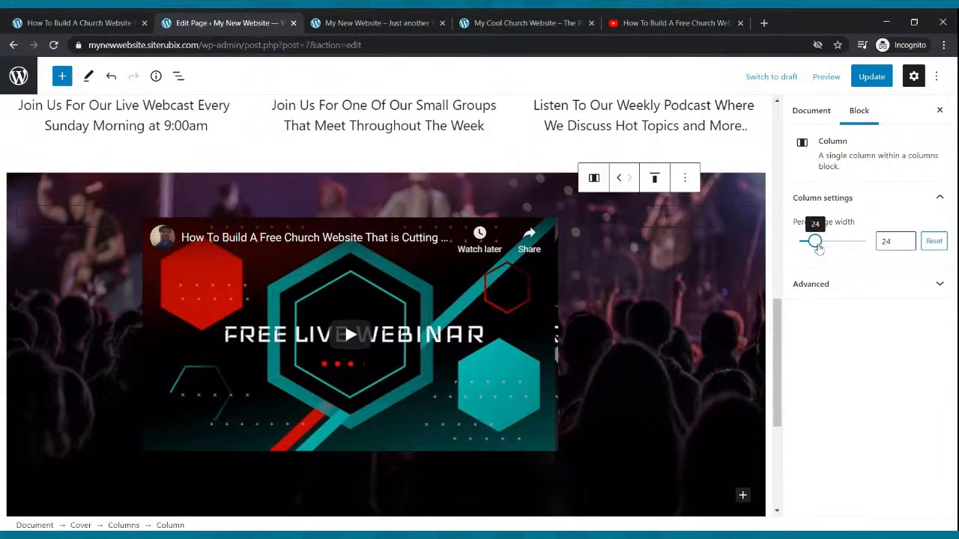
pyautogui.click(905, 238)
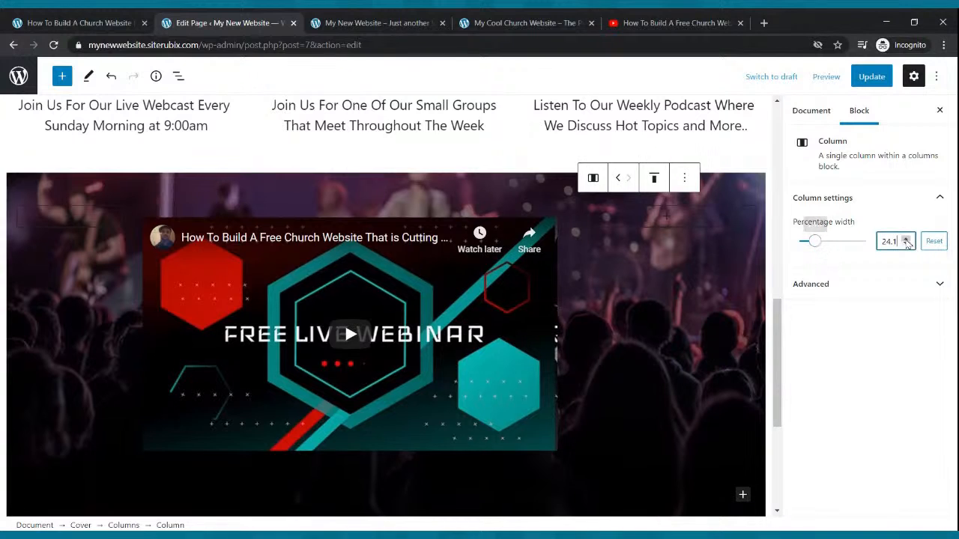
# Set the width of the cover's first column to 25 percent.
pyautogui.click(105, 241)
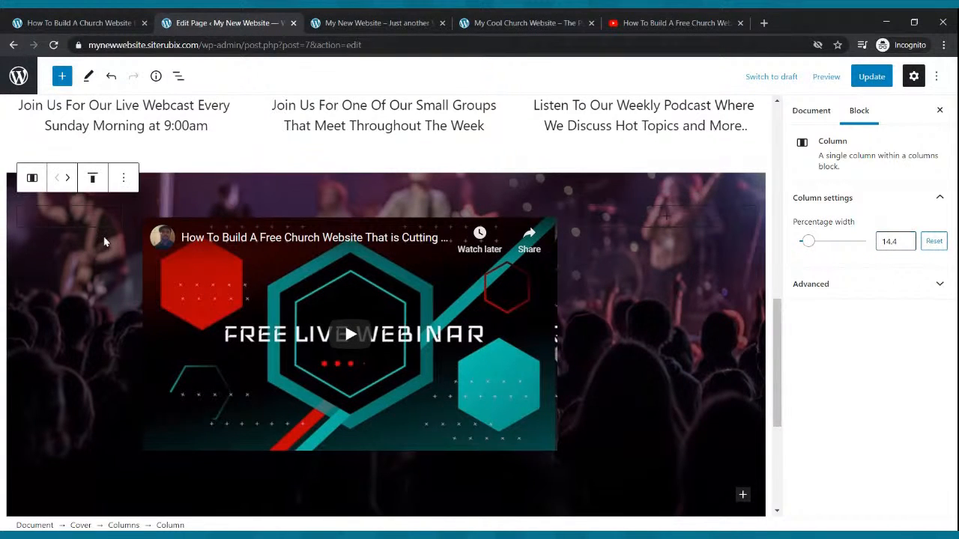
pyautogui.moveTo(814, 249); pyautogui.dragTo(815, 248)
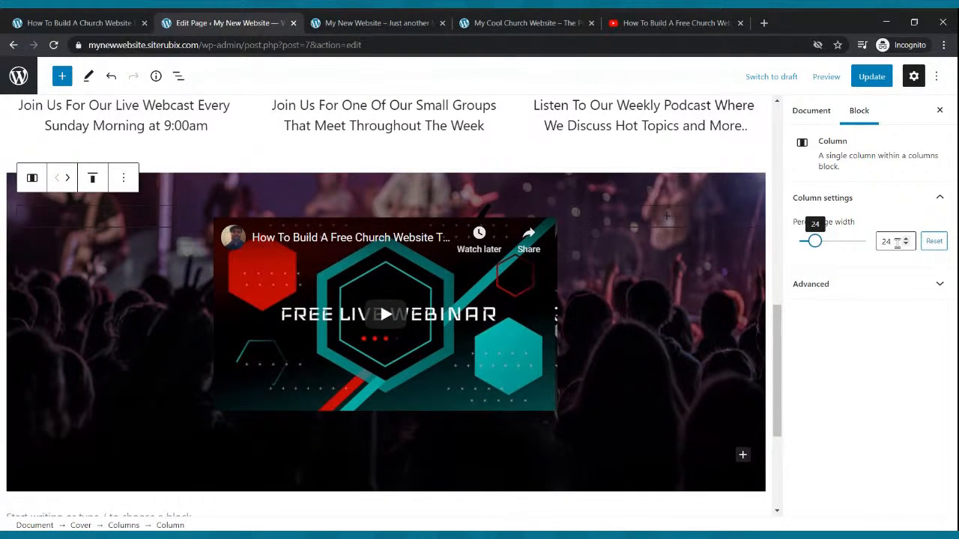
pyautogui.click(906, 239)
pyautogui.click(907, 239)
pyautogui.click(907, 239)
pyautogui.click(907, 239)
pyautogui.click(907, 239)
pyautogui.click(906, 239)
pyautogui.click(907, 239)
pyautogui.click(907, 239)
pyautogui.click(907, 241)
# Update the page and reload the new website's live page to check the video's placement in the cover section.
pyautogui.click(871, 75)
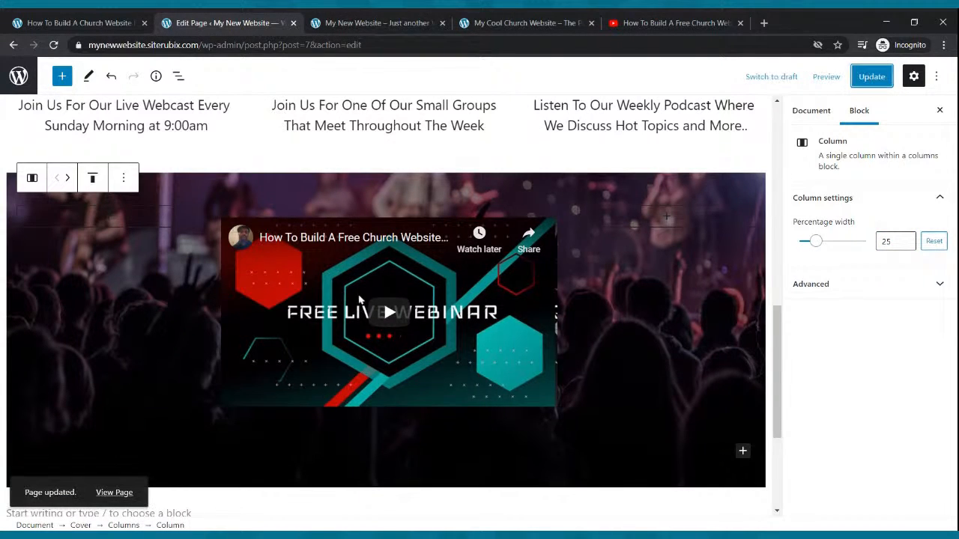
pyautogui.click(527, 21)
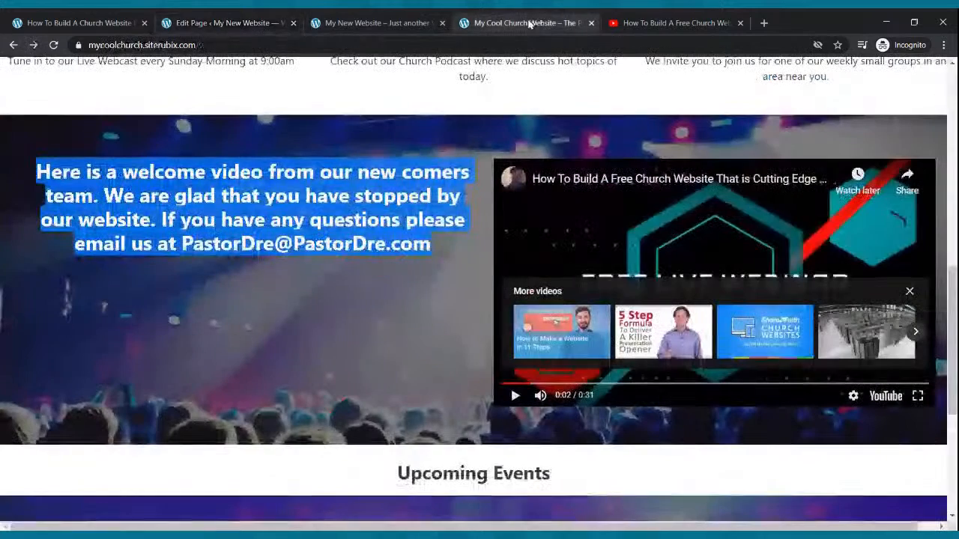
pyautogui.click(54, 46)
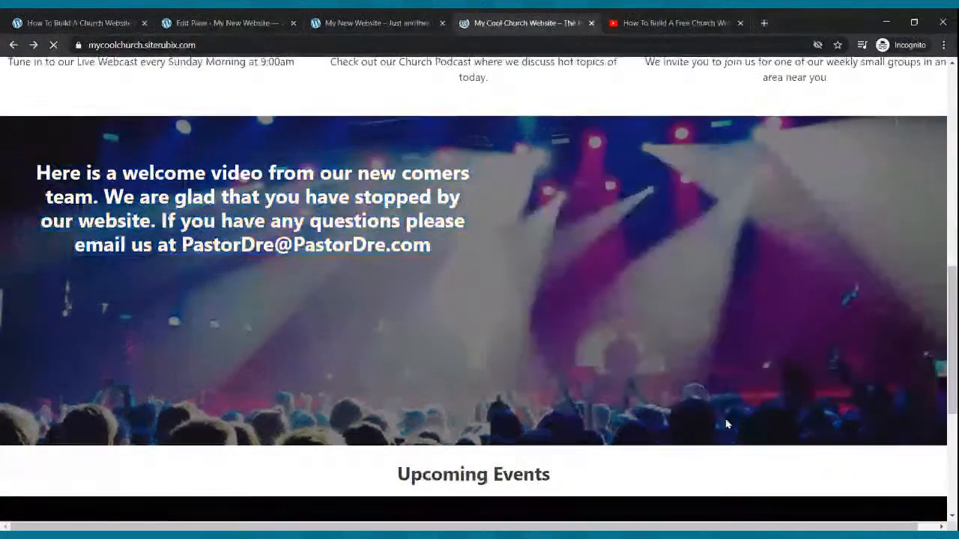
pyautogui.click(274, 23)
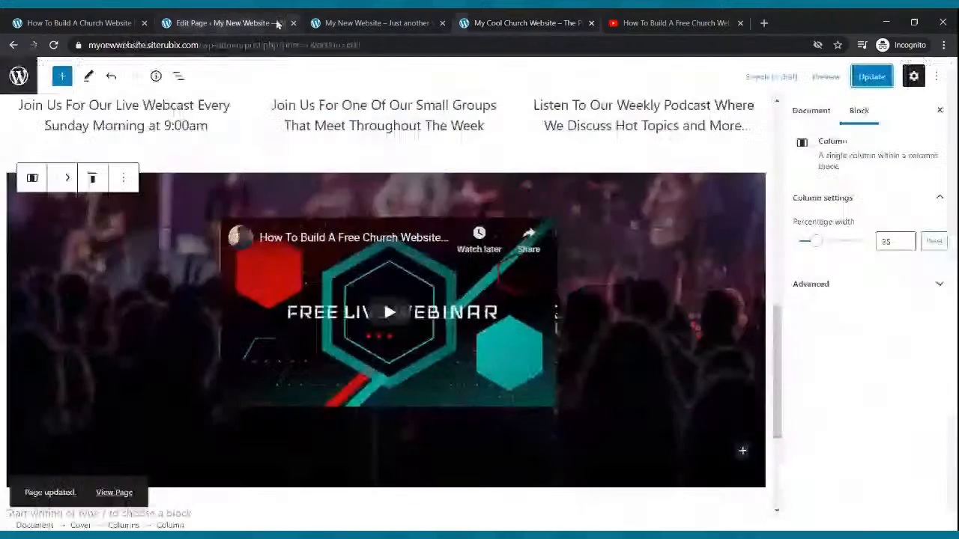
pyautogui.click(861, 83)
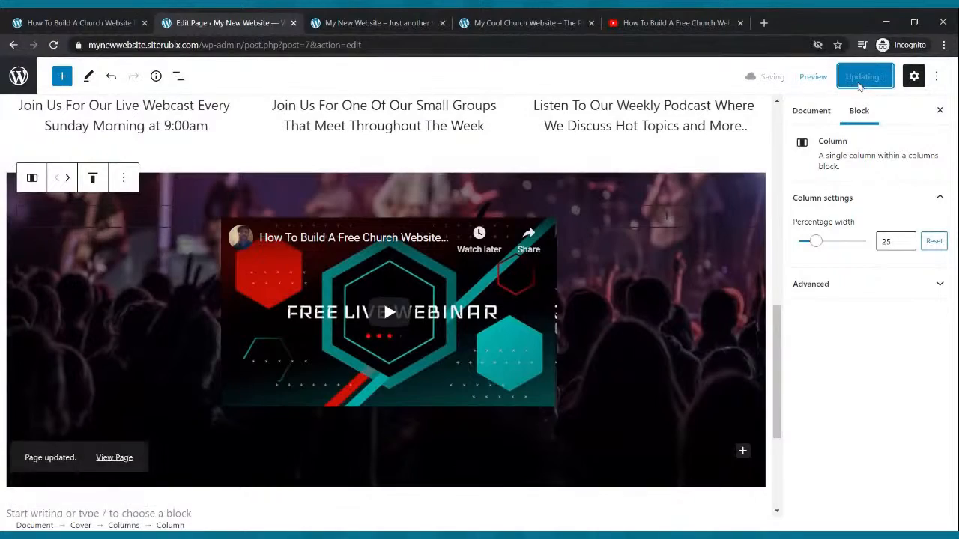
pyautogui.click(343, 24)
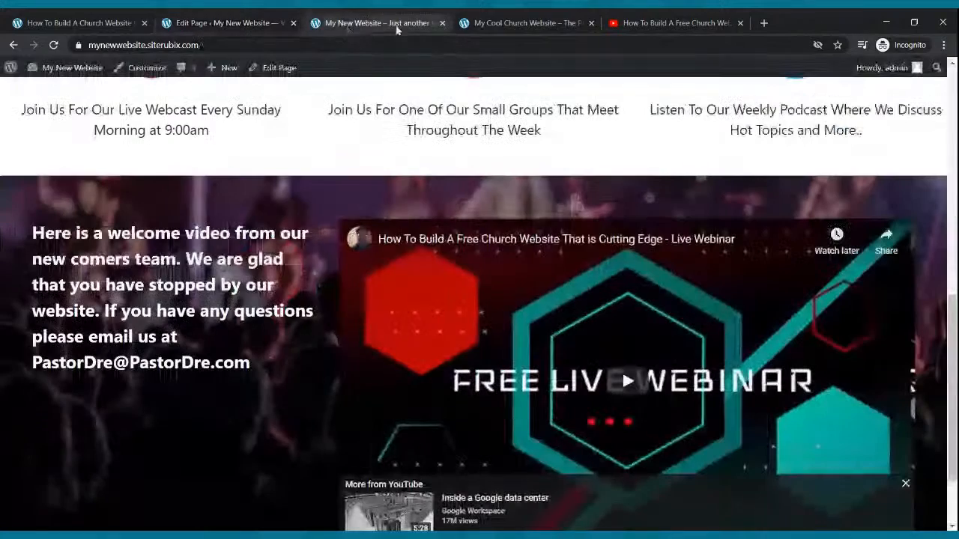
pyautogui.click(54, 46)
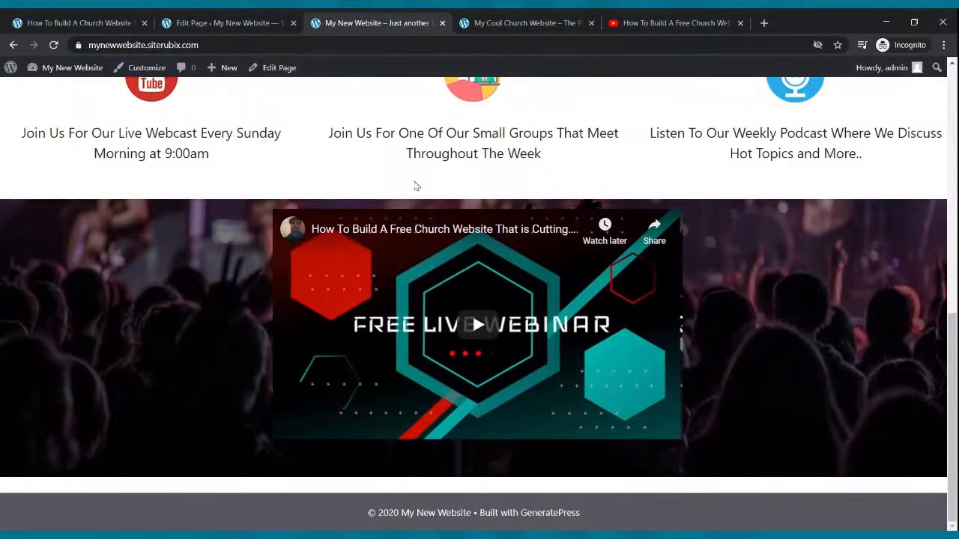
# Add a paragraph below the video in the cover's middle column, filled with the welcome video text copied from the Cool Church website.
pyautogui.click(194, 22)
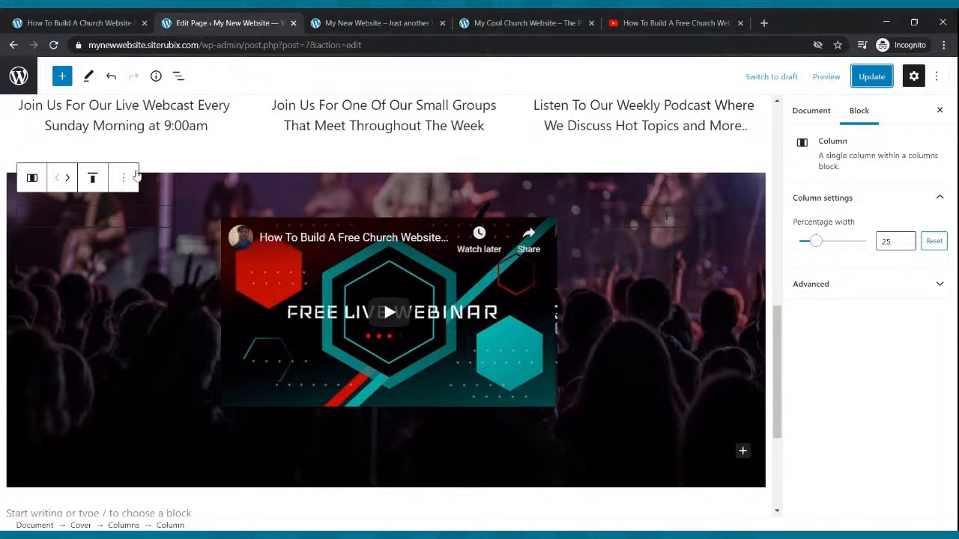
pyautogui.click(346, 241)
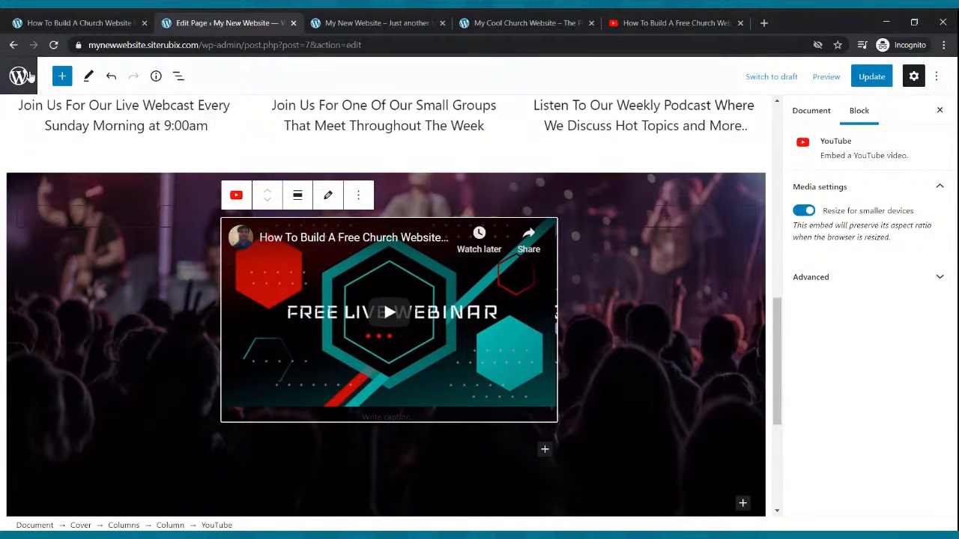
pyautogui.click(62, 77)
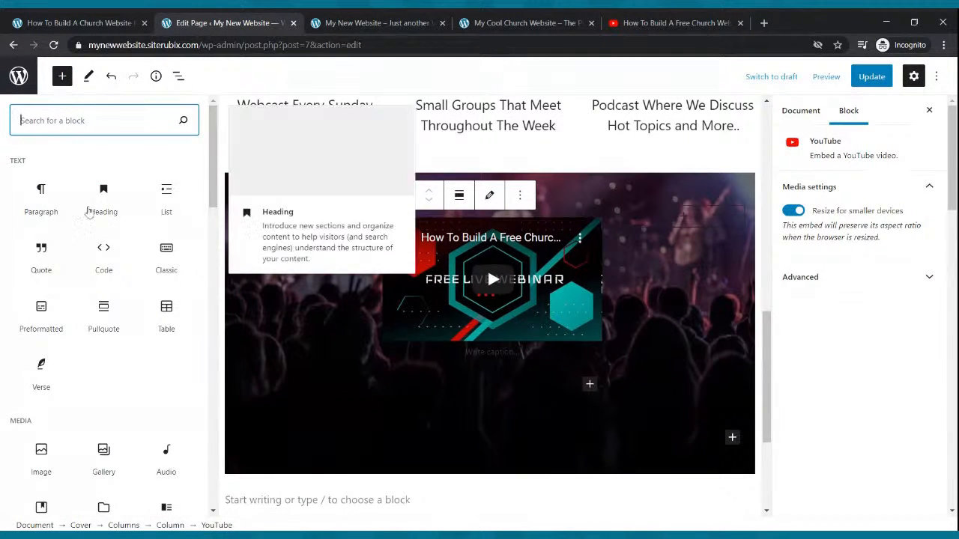
pyautogui.click(57, 197)
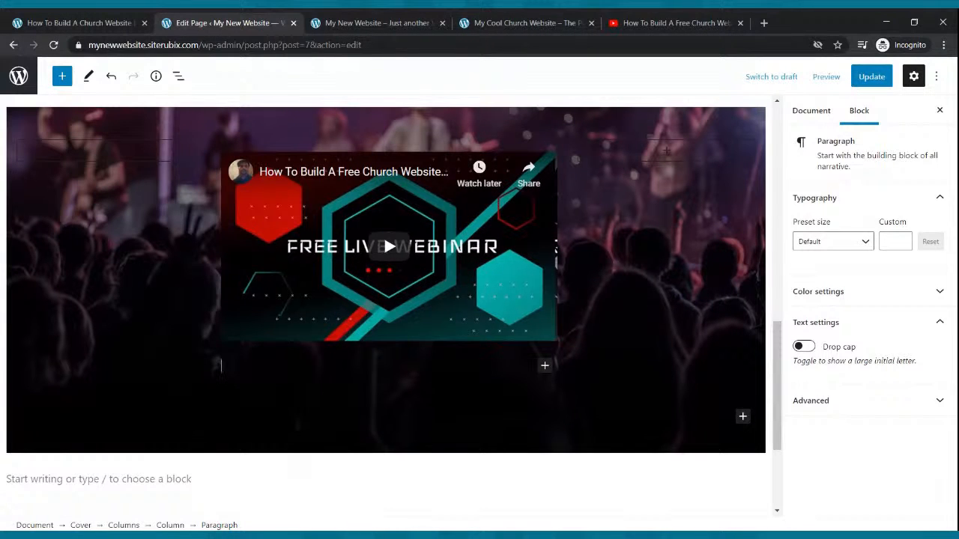
pyautogui.click(525, 23)
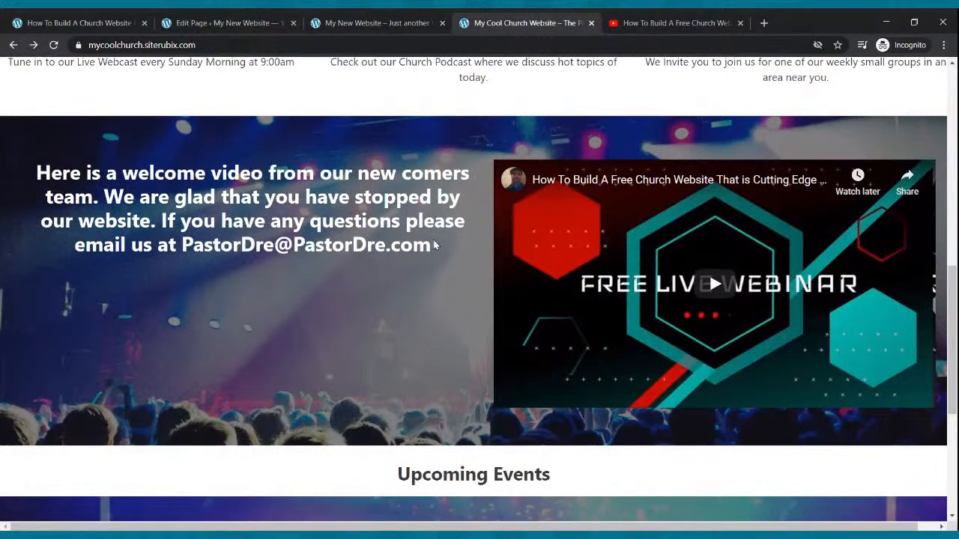
pyautogui.moveTo(443, 242); pyautogui.dragTo(38, 173)
pyautogui.hotkey('ctrl', 'c')
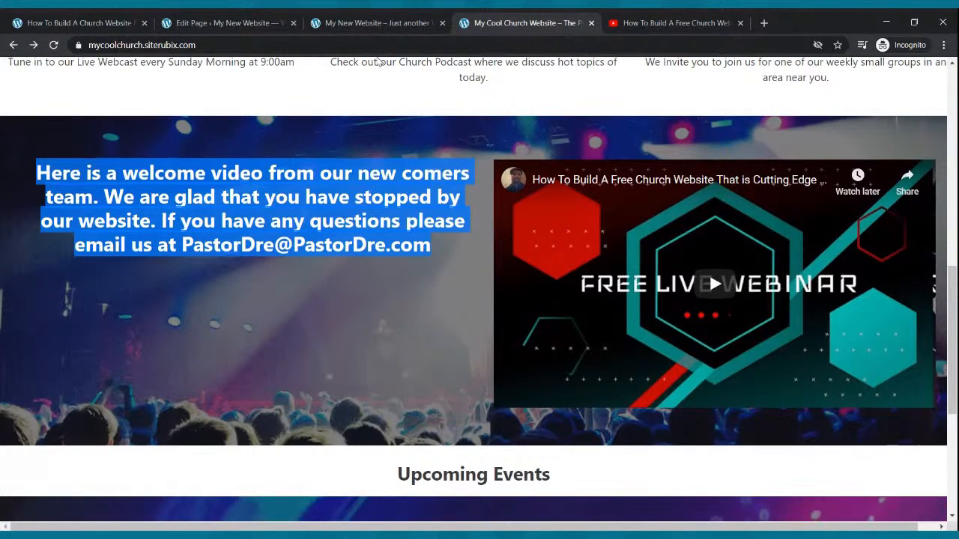
pyautogui.click(265, 20)
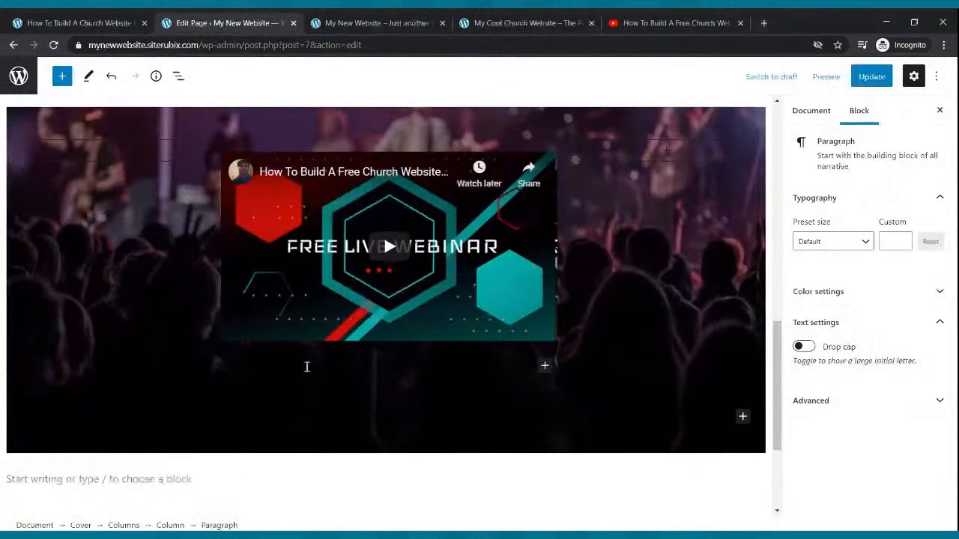
pyautogui.hotkey('ctrl', 'v')
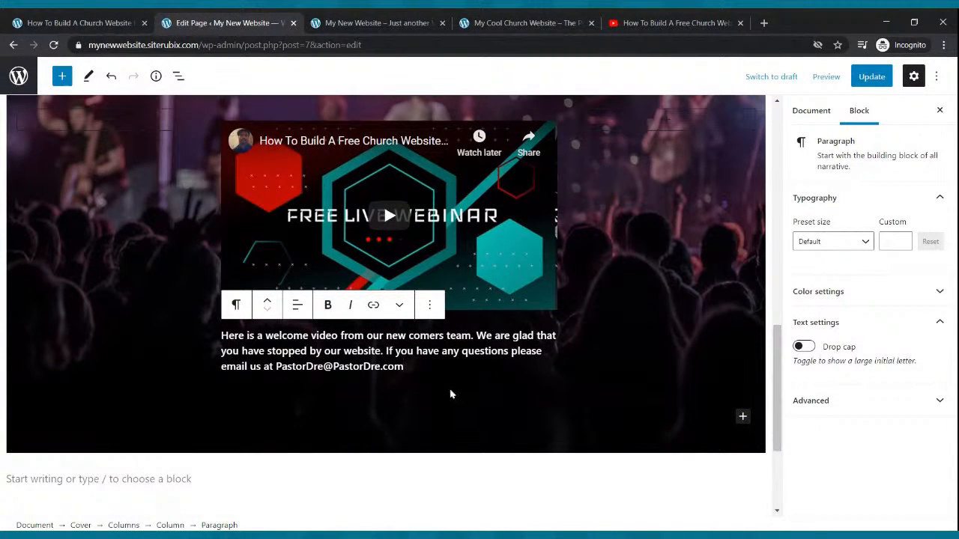
# Set the welcome paragraph's preset text size to Medium.
pyautogui.moveTo(416, 364); pyautogui.dragTo(227, 337)
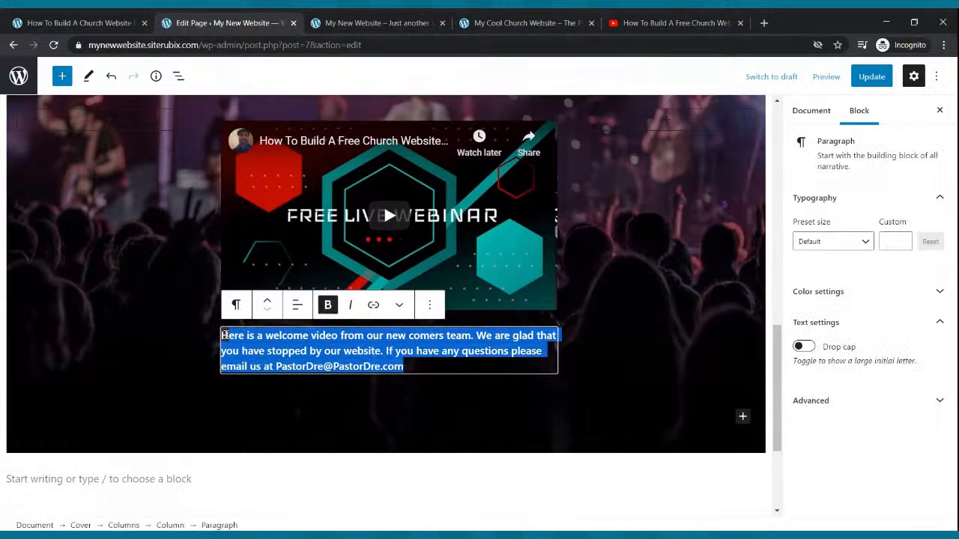
pyautogui.click(865, 242)
pyautogui.click(829, 358)
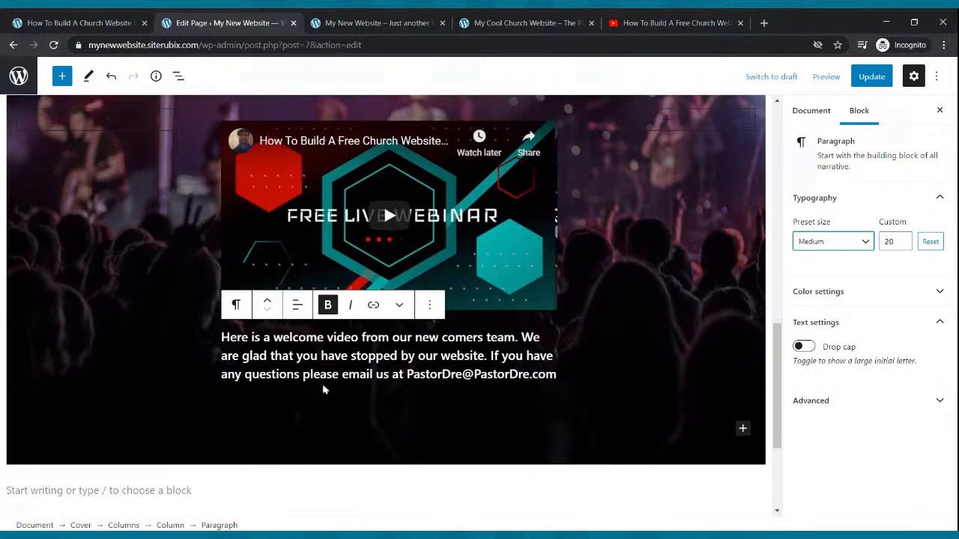
# Update the page and reload the live site to review the welcome text beneath the video.
pyautogui.click(865, 79)
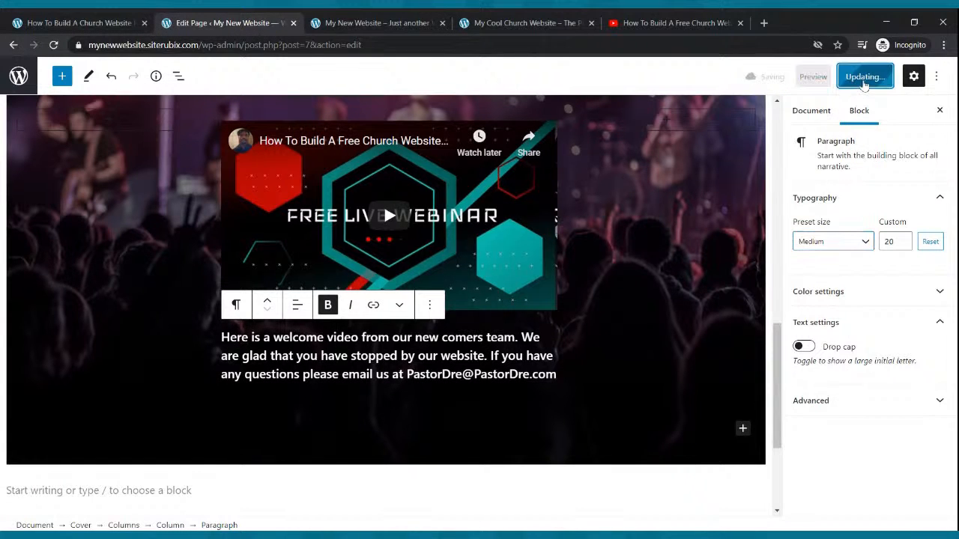
pyautogui.click(873, 80)
pyautogui.click(371, 23)
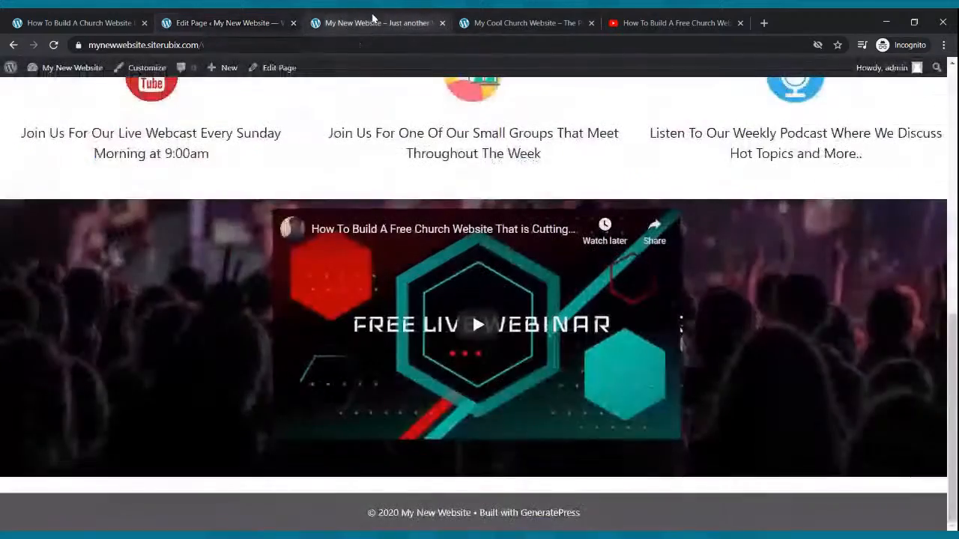
pyautogui.click(52, 45)
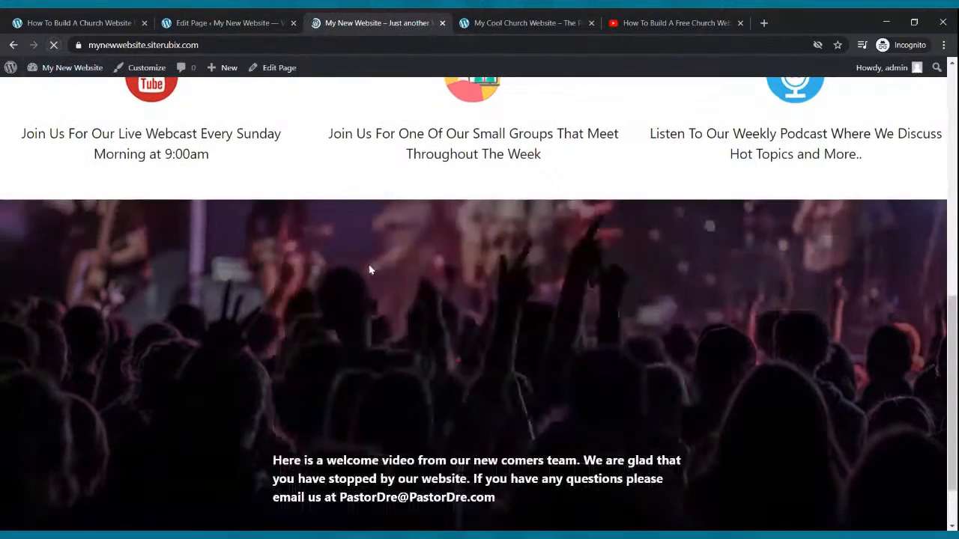
pyautogui.scroll(-1, 371, 273)
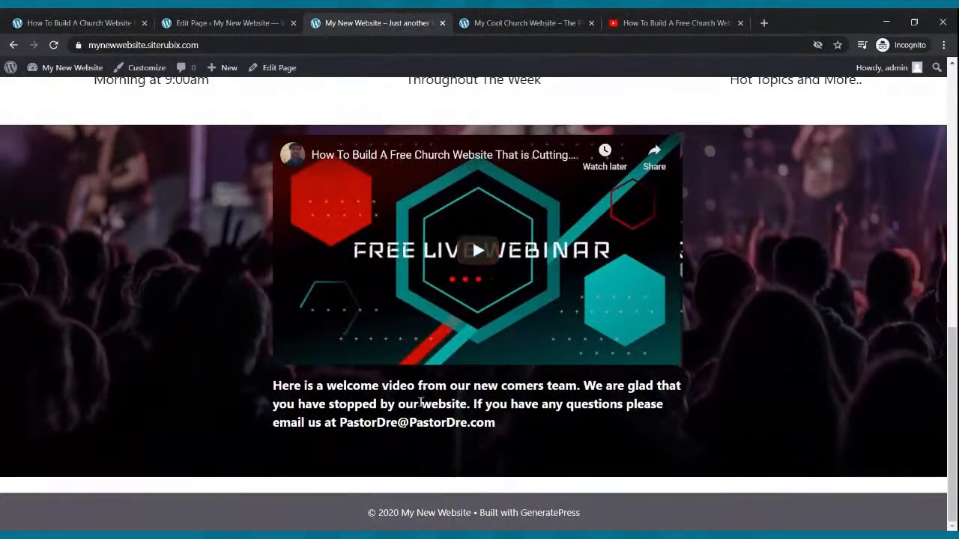
pyautogui.scroll(3, 427, 299)
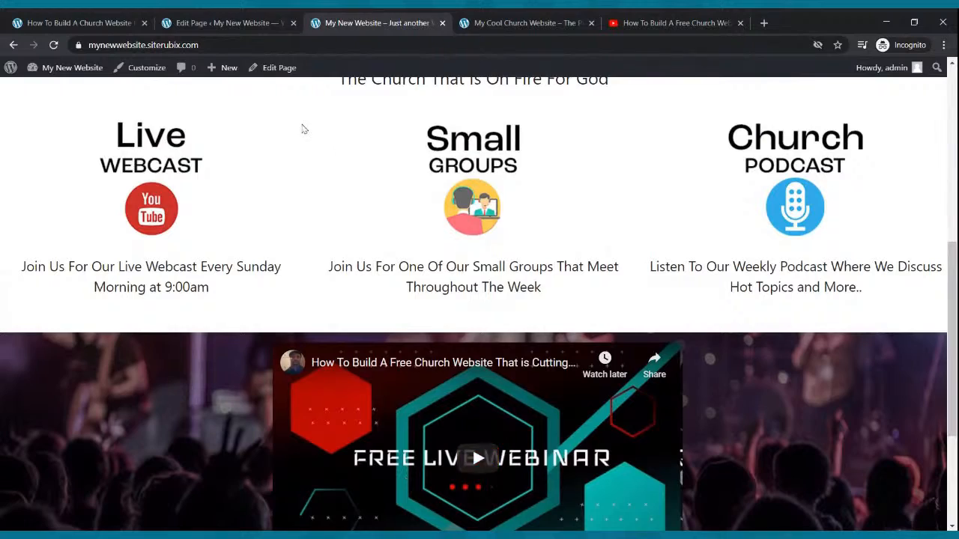
# Move the welcome paragraph above the YouTube video in the cover's middle column of the page editor.
pyautogui.click(221, 22)
pyautogui.scroll(8, 278, 315)
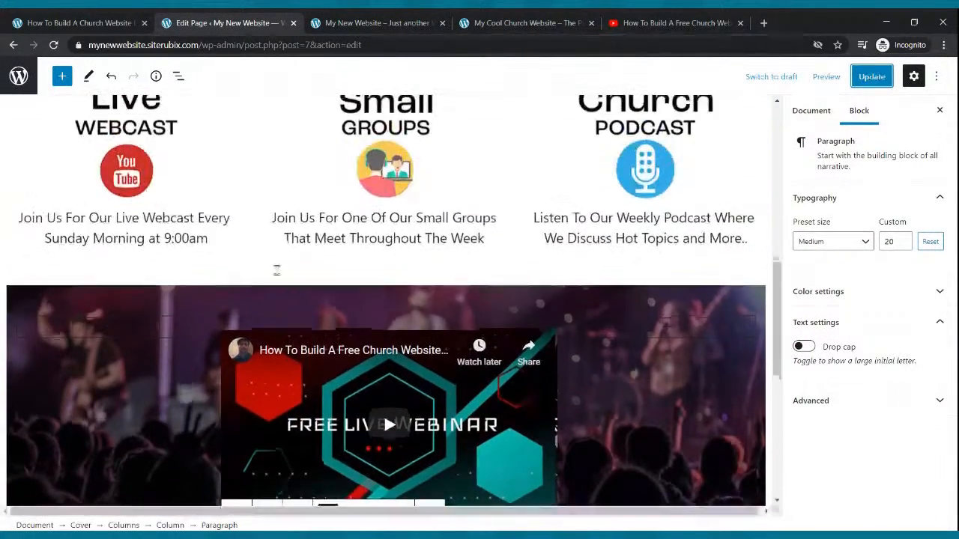
pyautogui.tripleClick(287, 292)
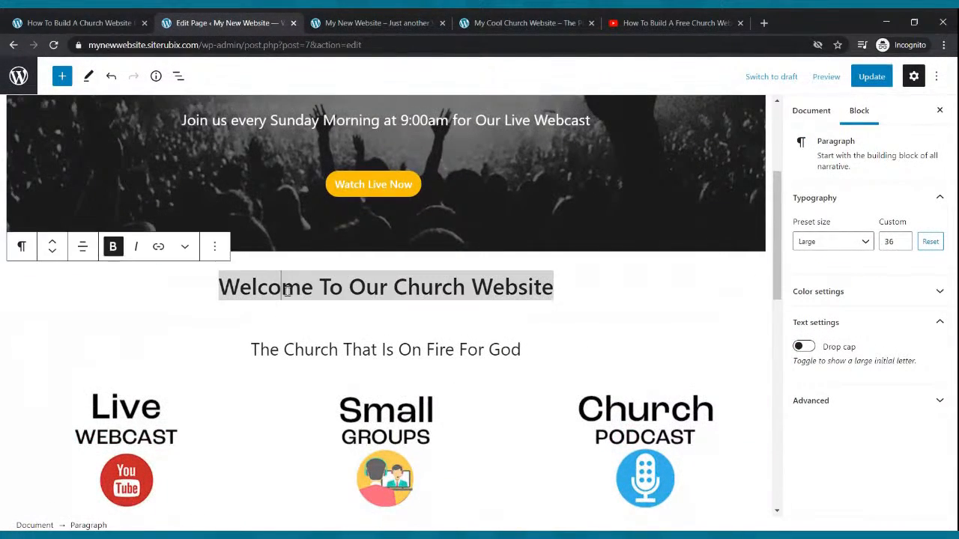
pyautogui.scroll(-5, 287, 292)
pyautogui.click(334, 363)
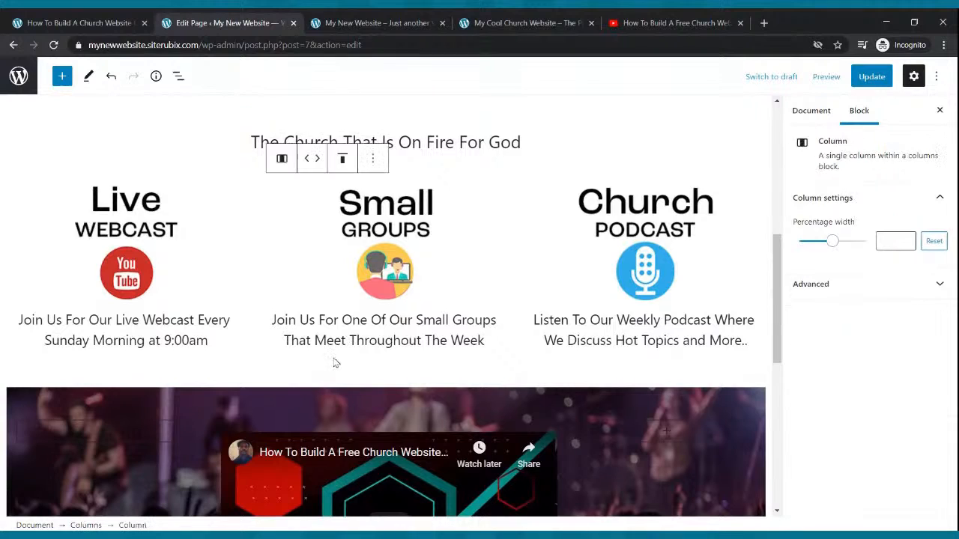
pyautogui.scroll(-3, 333, 368)
pyautogui.click(333, 380)
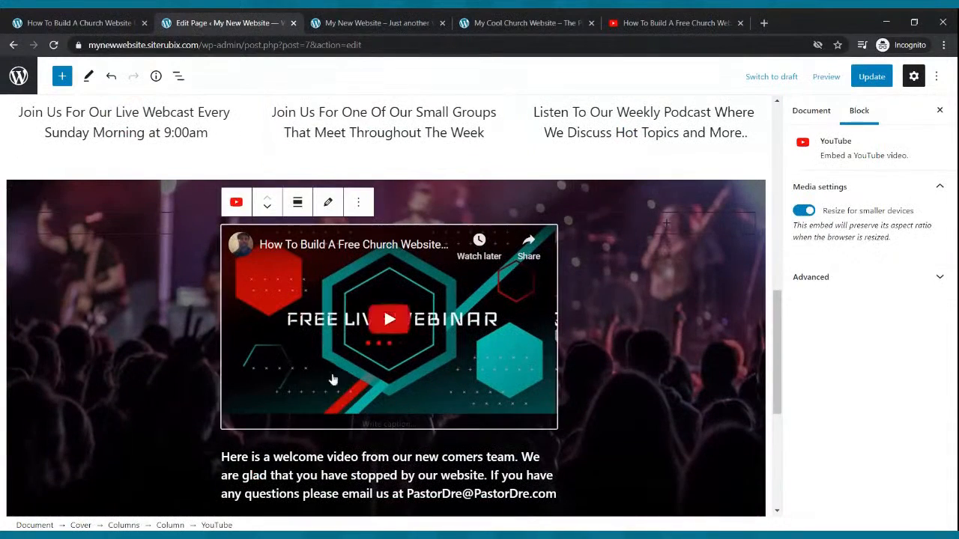
pyautogui.tripleClick(338, 475)
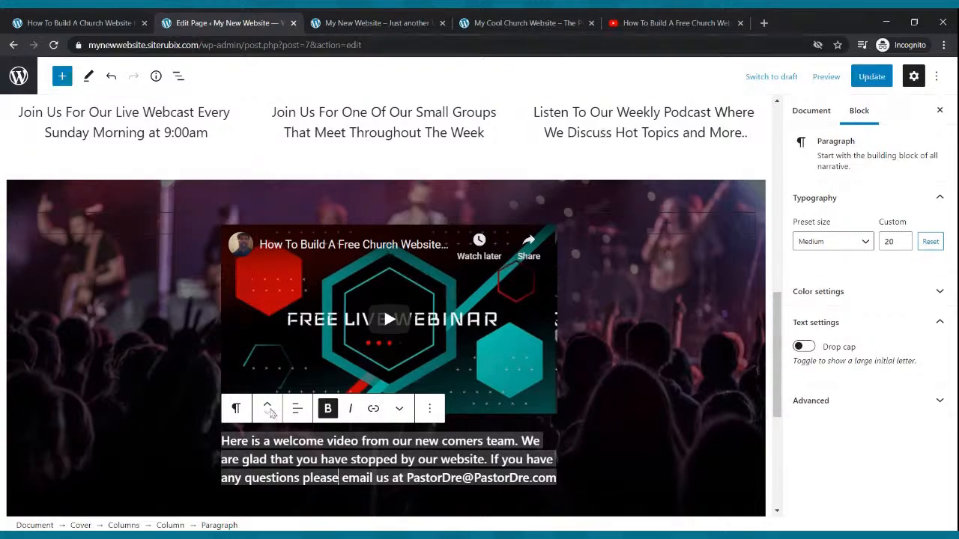
pyautogui.click(267, 408)
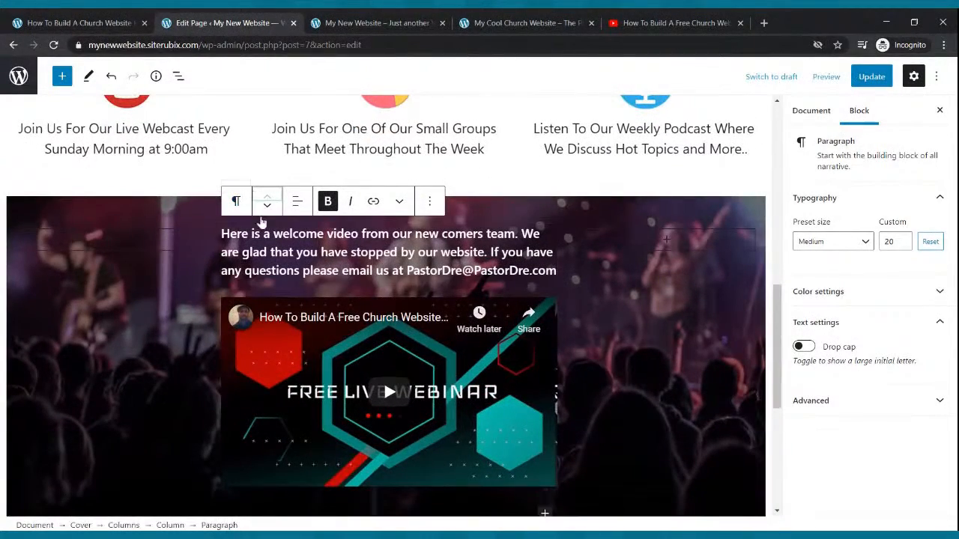
pyautogui.click(267, 209)
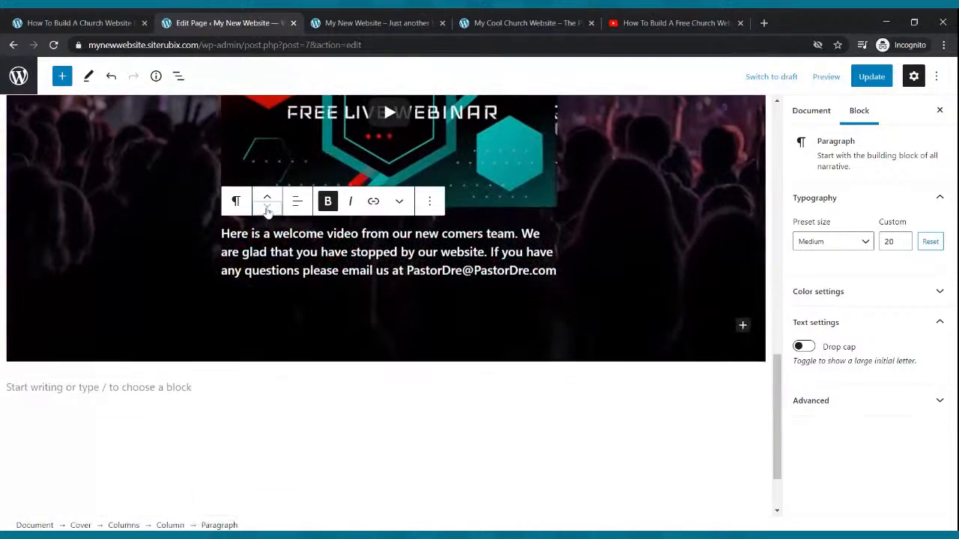
pyautogui.click(268, 199)
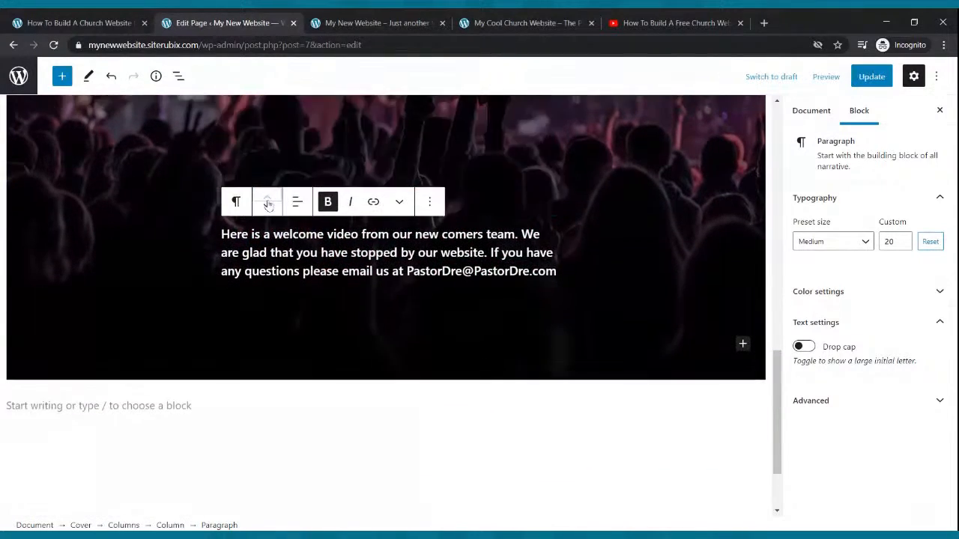
# Try the "Welcome To Our Church Website" heading one block lower, beneath the tagline, and move it back up.
pyautogui.scroll(3, 155, 178)
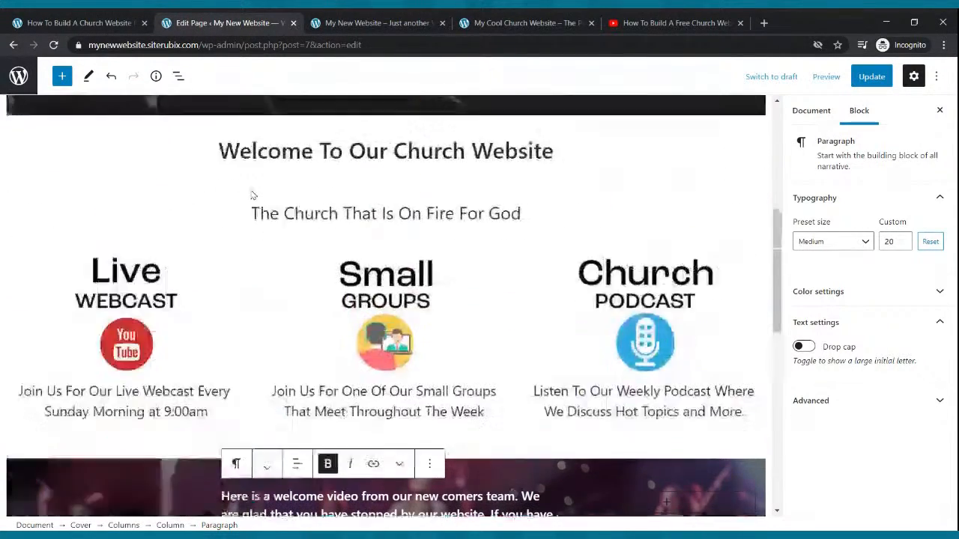
pyautogui.tripleClick(258, 199)
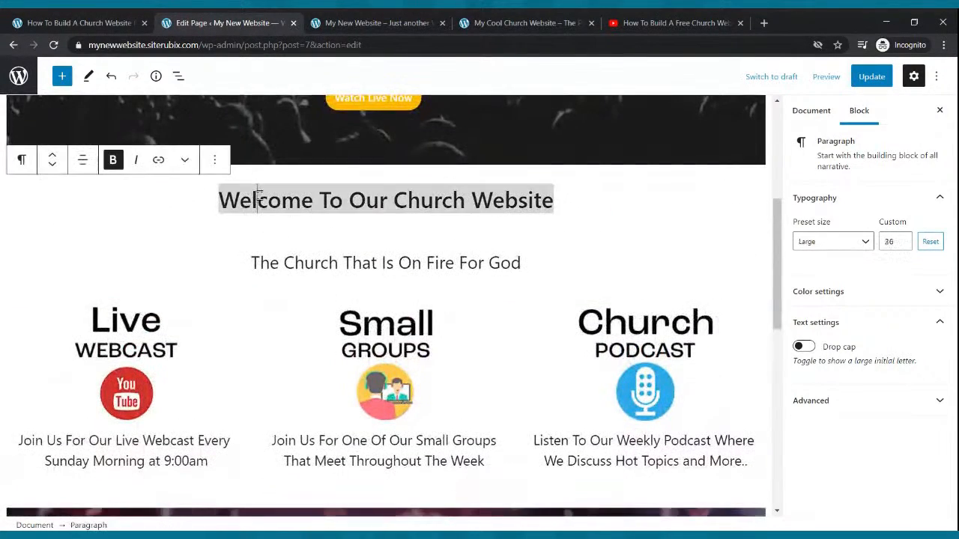
pyautogui.click(53, 165)
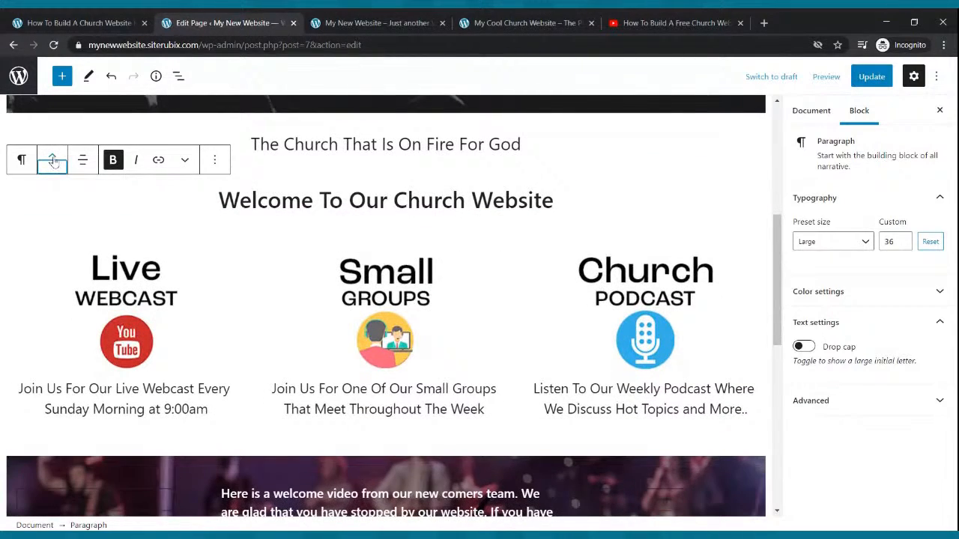
pyautogui.click(53, 161)
pyautogui.scroll(-3, 252, 195)
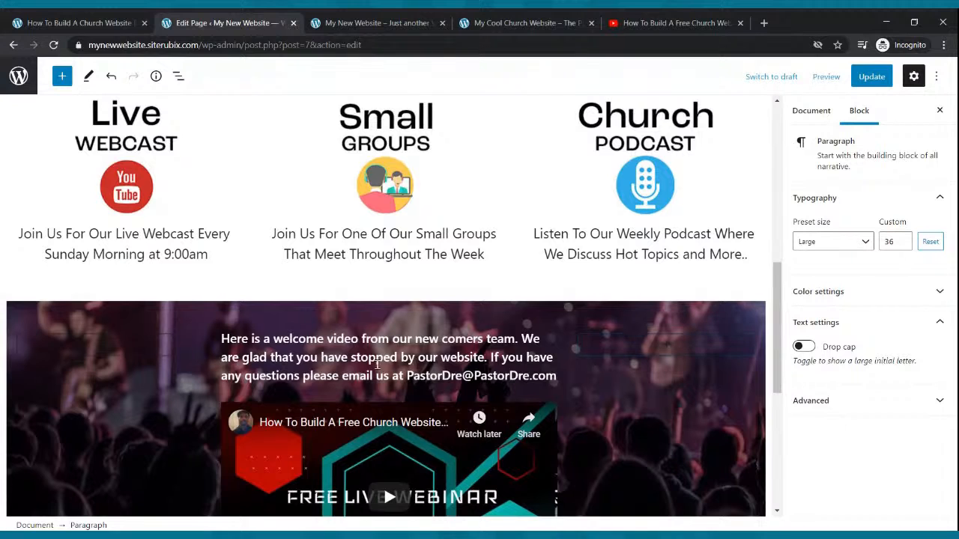
pyautogui.scroll(-2, 352, 225)
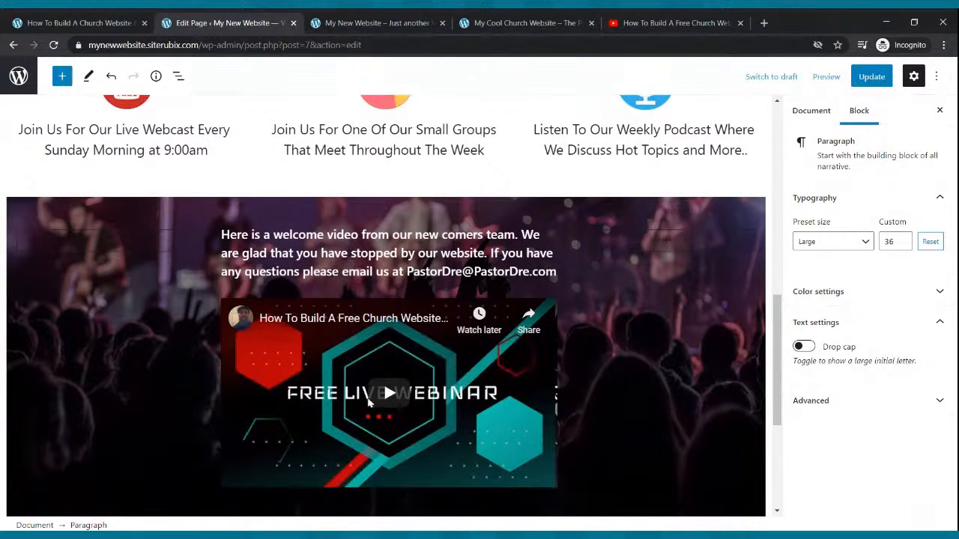
# Update the page and reload the live site to review the Home page with the welcome text above the video.
pyautogui.click(873, 78)
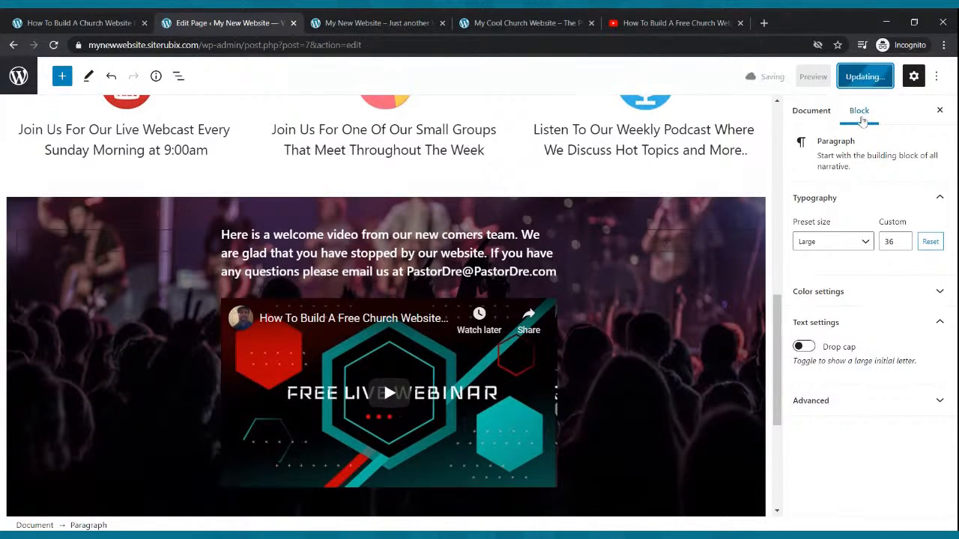
pyautogui.click(332, 21)
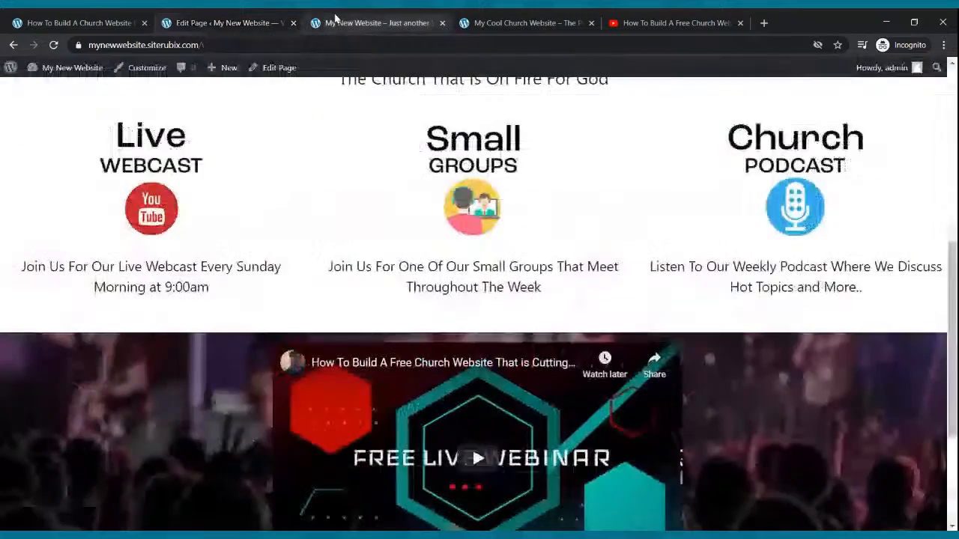
pyautogui.click(54, 45)
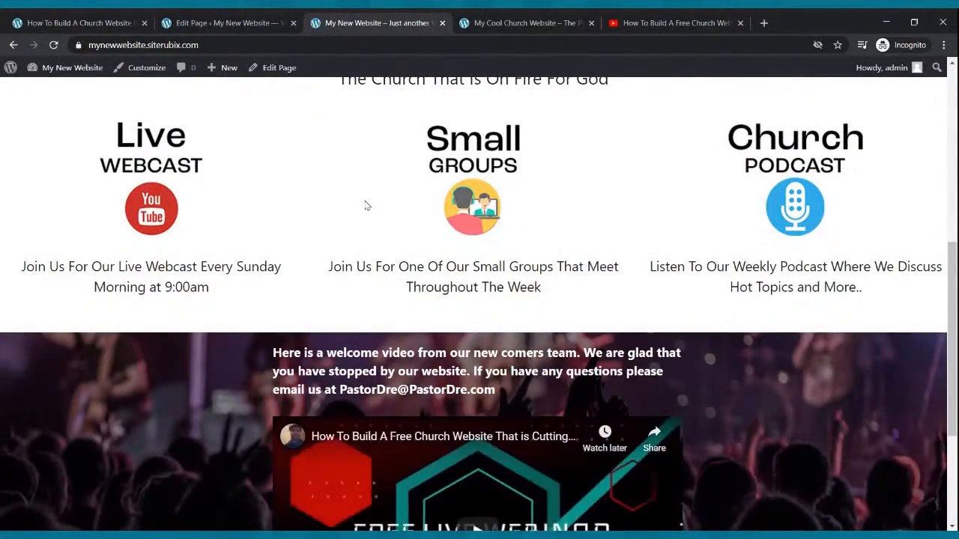
pyautogui.scroll(-3, 364, 212)
pyautogui.scroll(10, 392, 258)
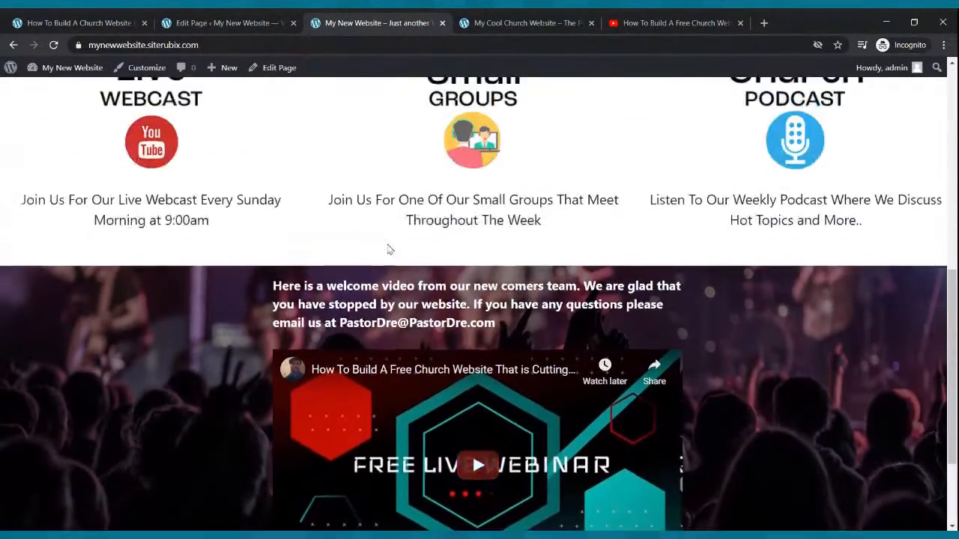
pyautogui.scroll(-10, 390, 238)
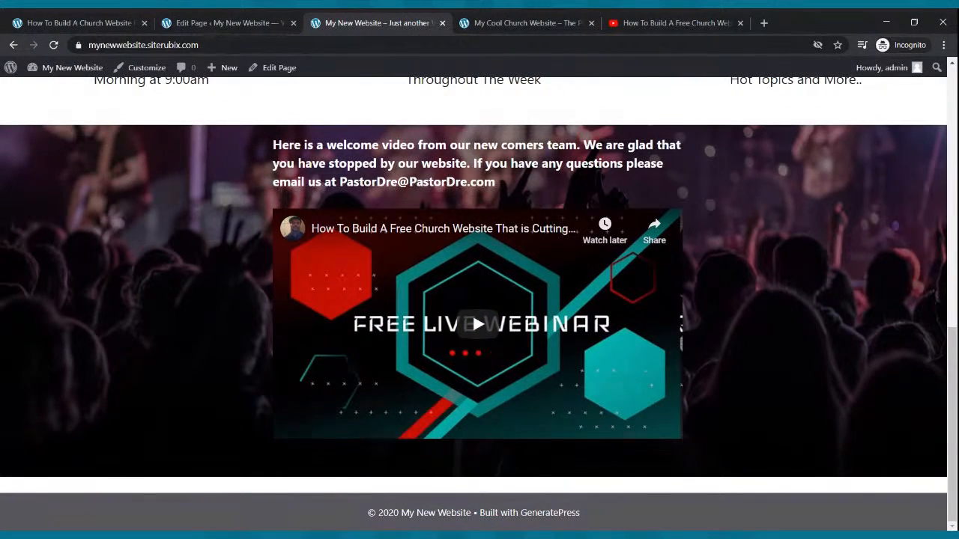
pyautogui.scroll(10, 360, 159)
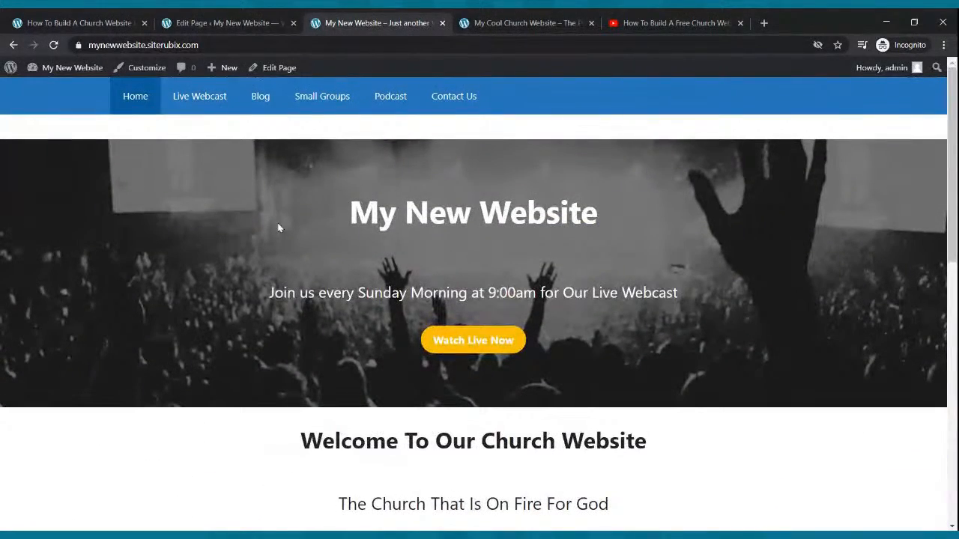
pyautogui.scroll(-5, 285, 225)
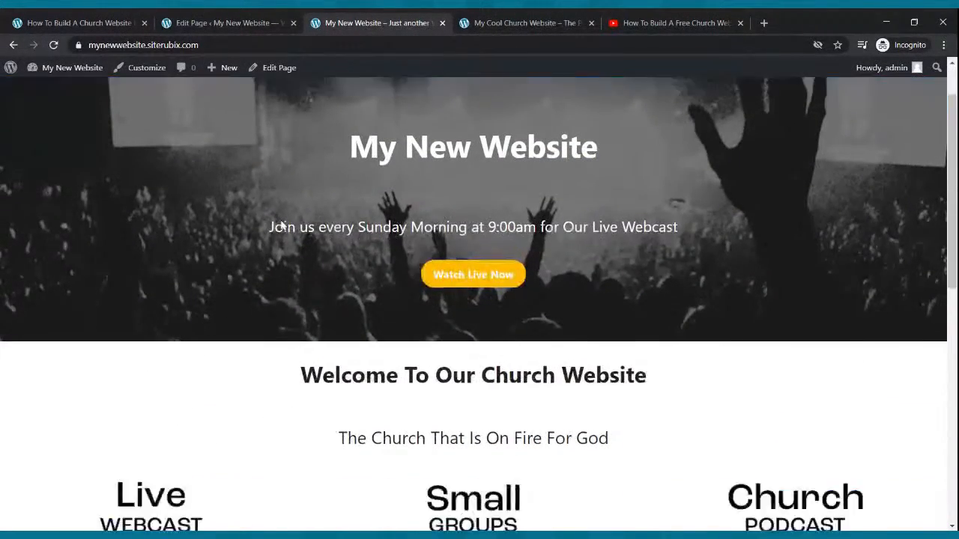
pyautogui.scroll(-3, 287, 226)
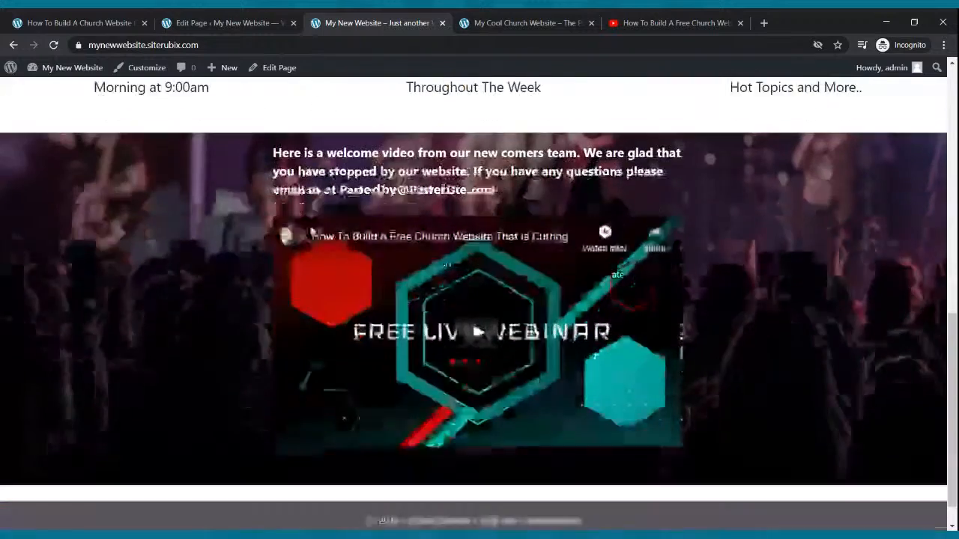
pyautogui.scroll(8, 302, 221)
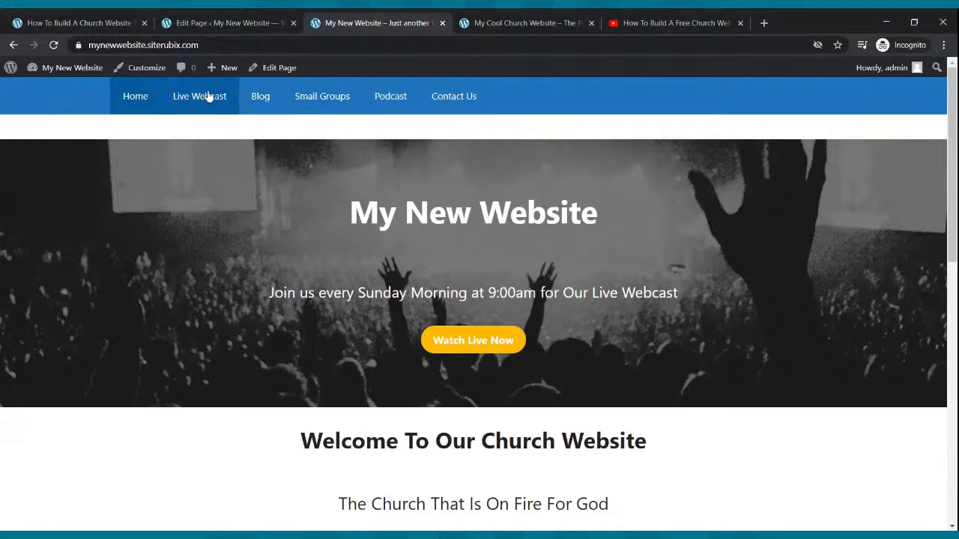
# Return to the site's list of pages and open the Live Webcast page in the block editor.
pyautogui.click(216, 28)
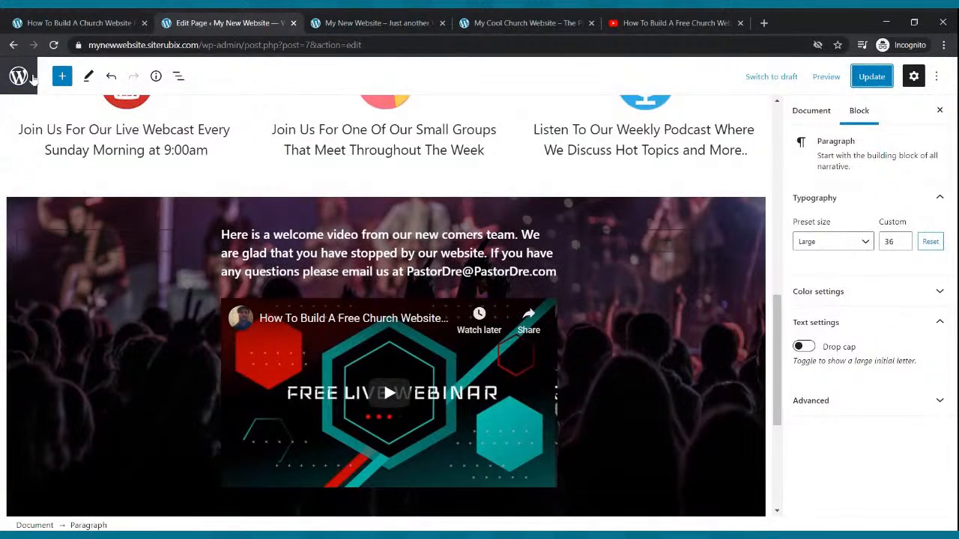
pyautogui.click(15, 46)
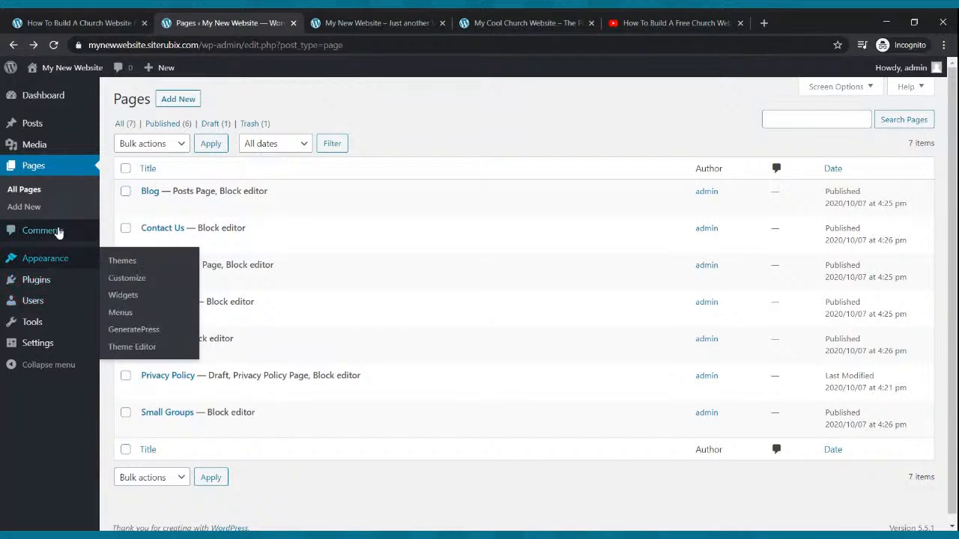
pyautogui.click(43, 168)
pyautogui.click(175, 320)
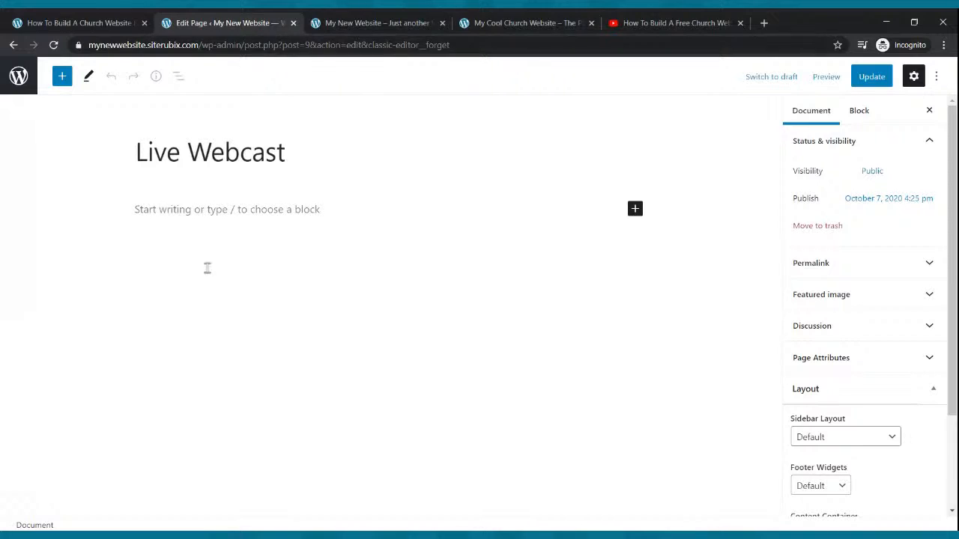
# Switch to YouTube, open the current live stream "How To Build A Website With WordPress For FREE" in Studio and copy its share link.
pyautogui.click(675, 22)
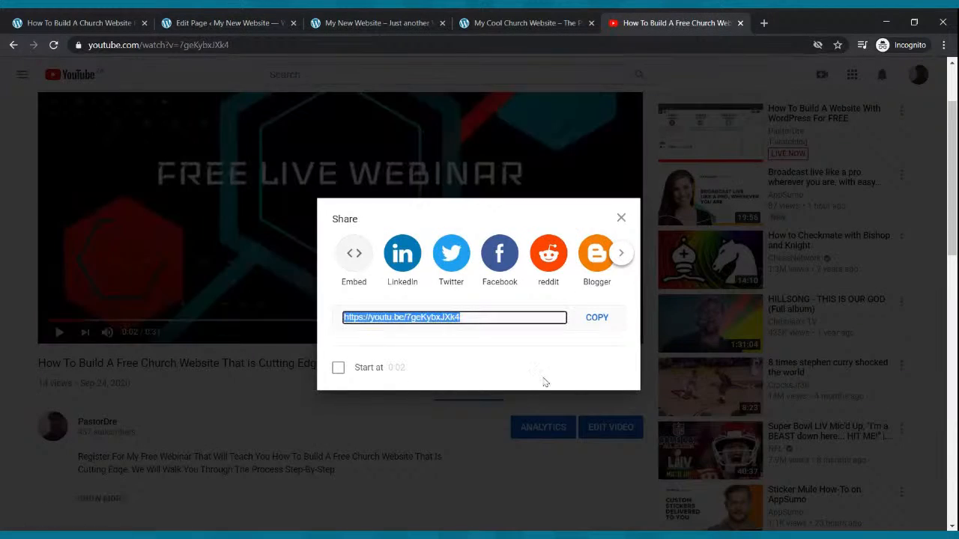
pyautogui.press('Escape')
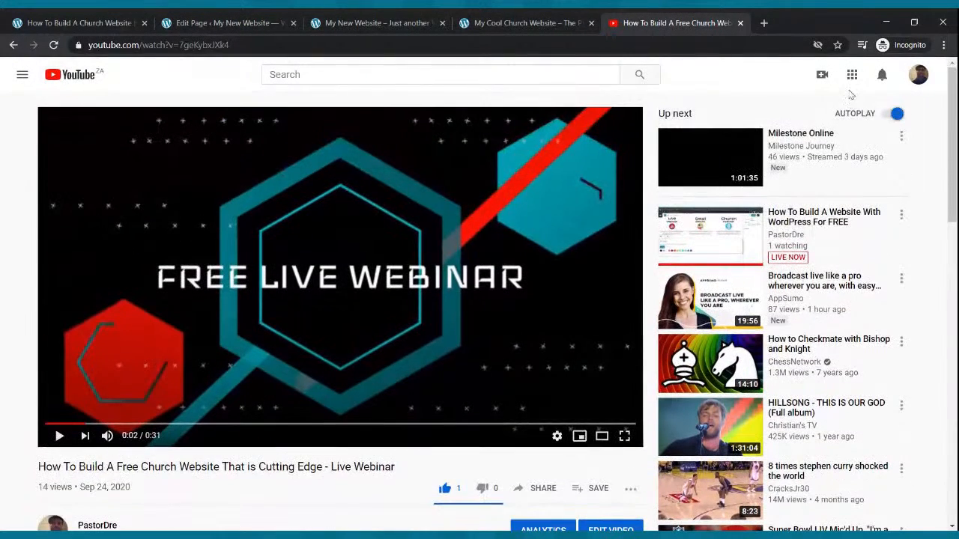
pyautogui.click(822, 78)
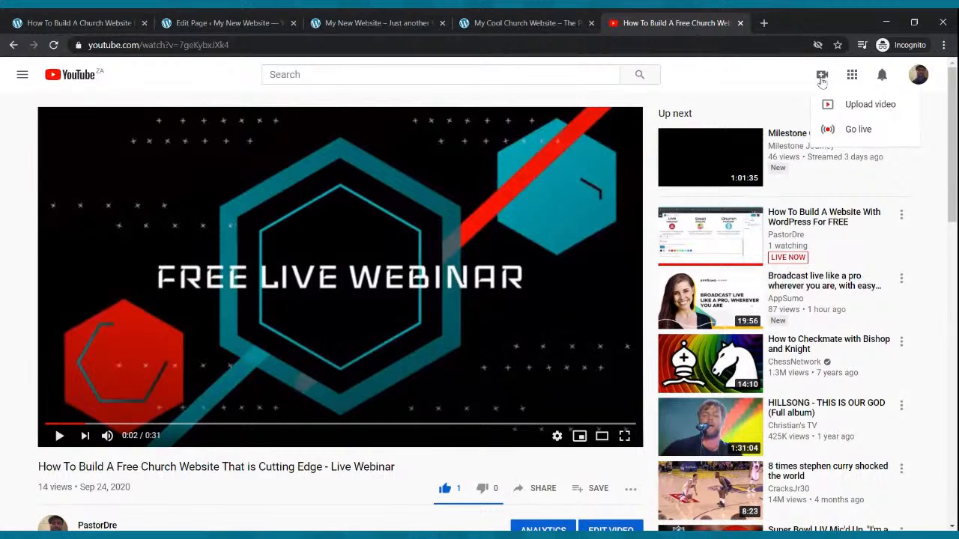
pyautogui.click(851, 129)
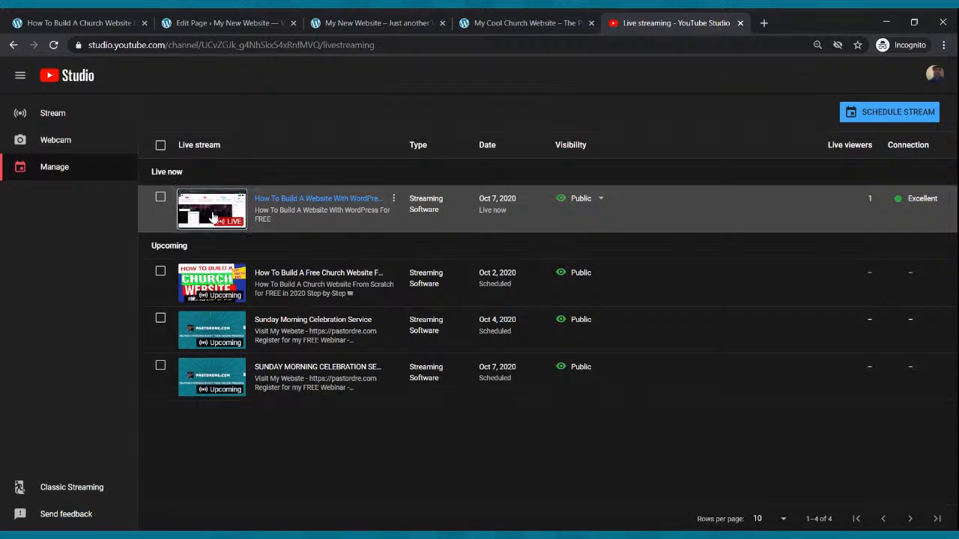
pyautogui.click(215, 218)
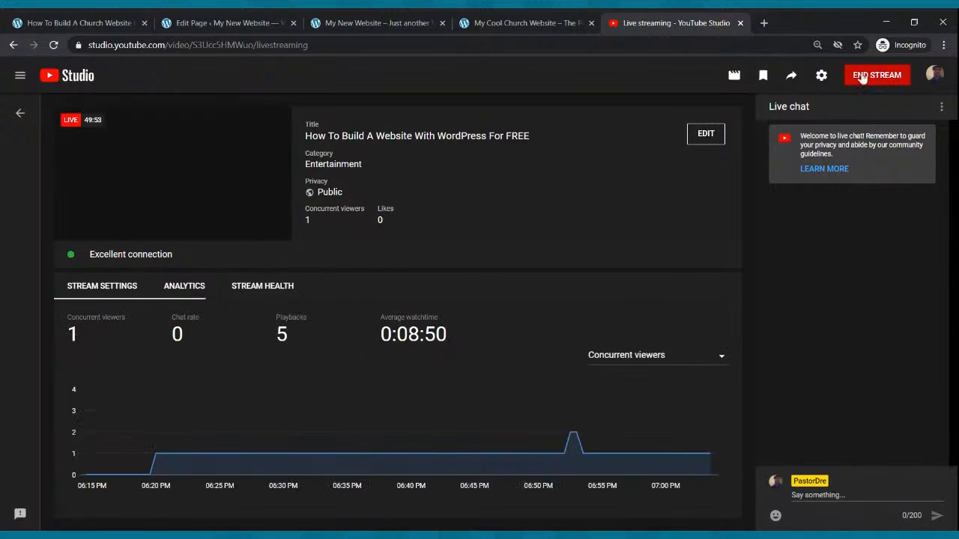
pyautogui.click(793, 79)
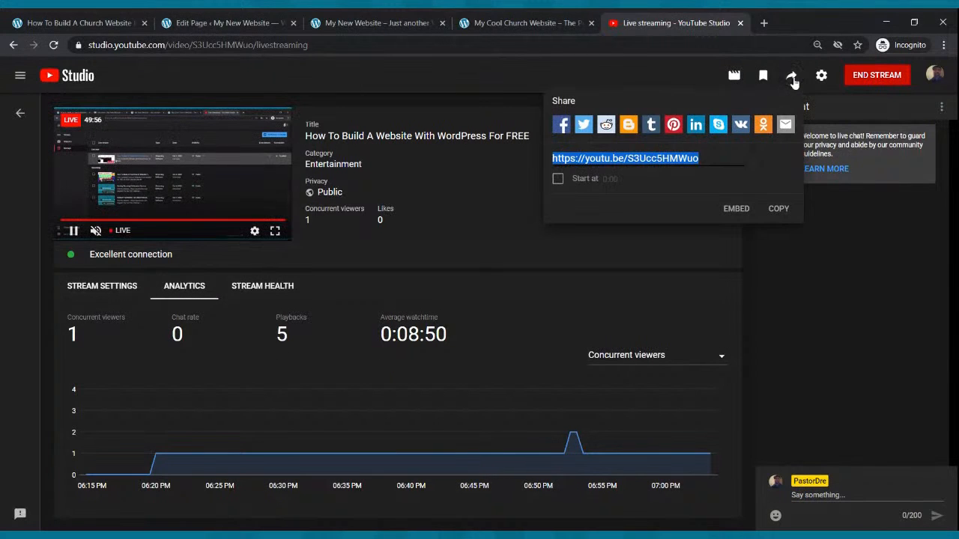
pyautogui.click(779, 209)
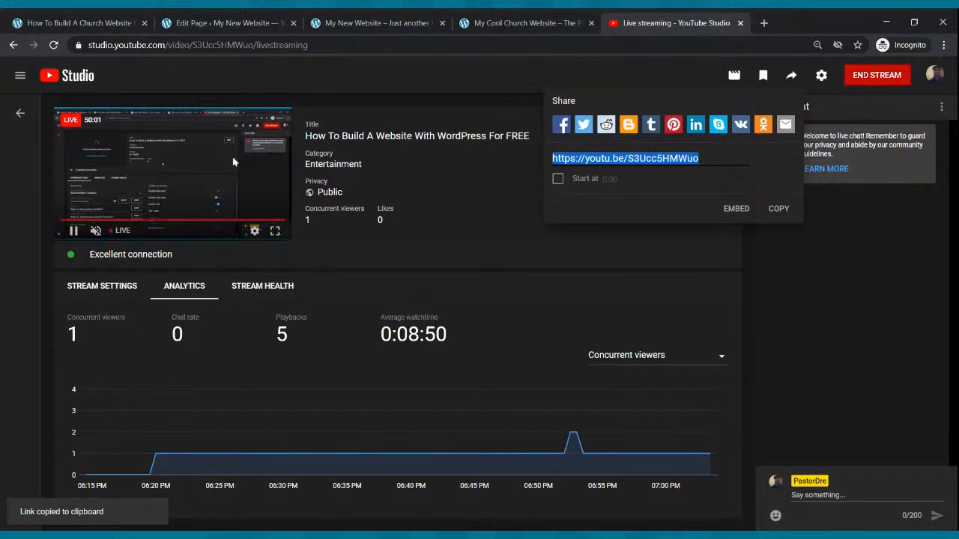
# Go back to the managed live streams and start scheduling a new stream titled "Sunday Morning Celebration Service".
pyautogui.click(13, 46)
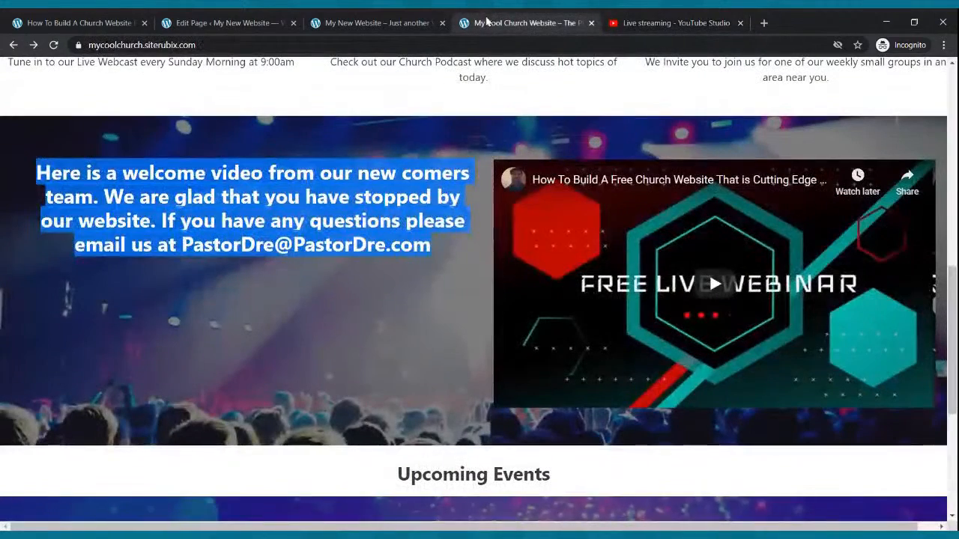
pyautogui.click(639, 23)
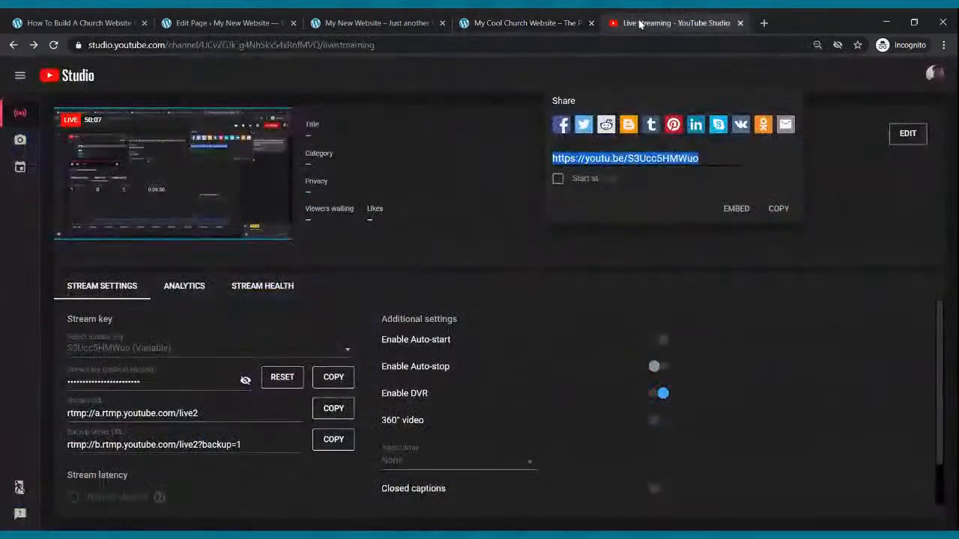
pyautogui.click(27, 170)
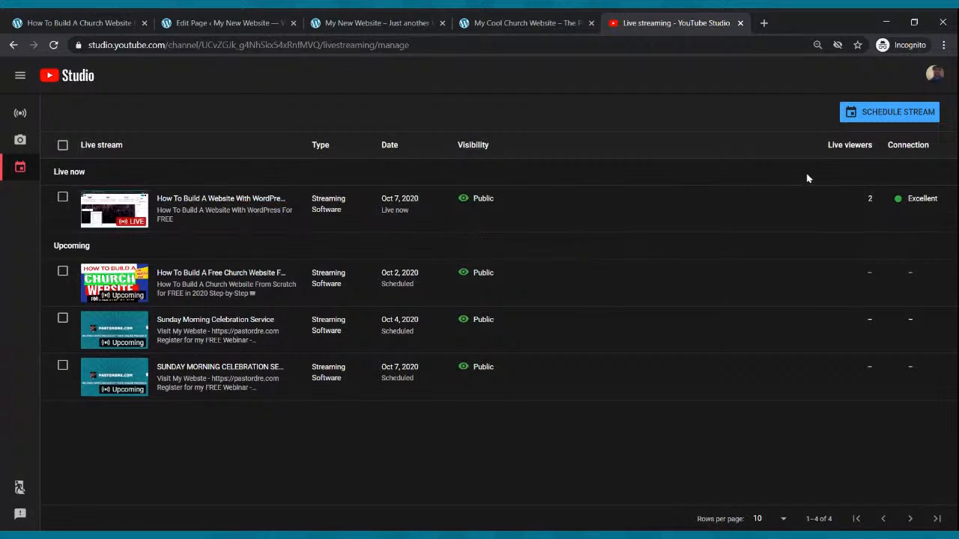
pyautogui.click(871, 115)
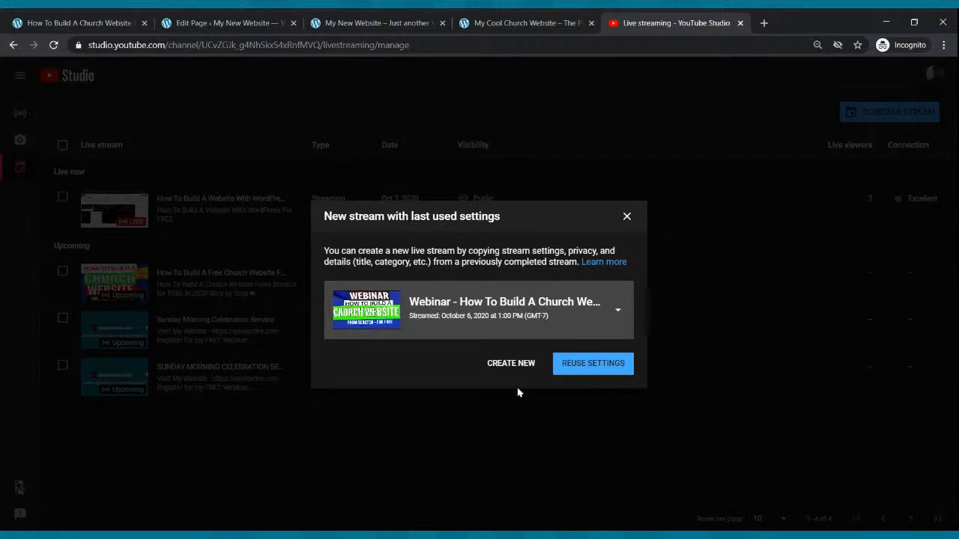
pyautogui.click(510, 365)
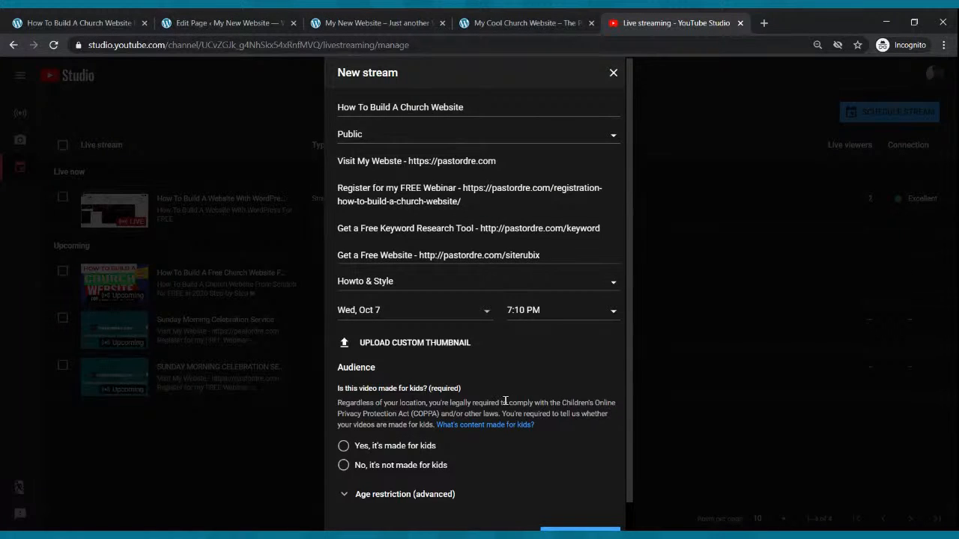
pyautogui.moveTo(475, 118); pyautogui.dragTo(286, 117)
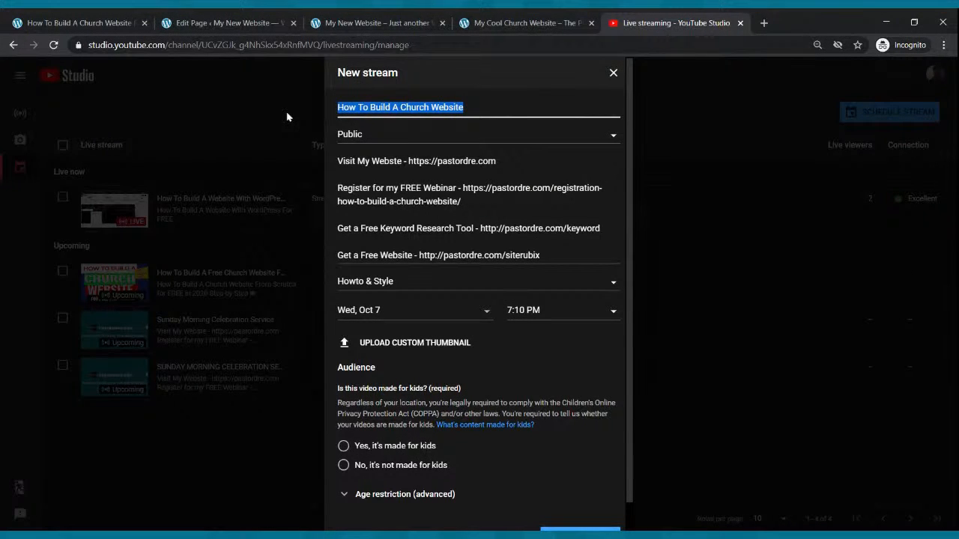
pyautogui.write('Sunday Morning')
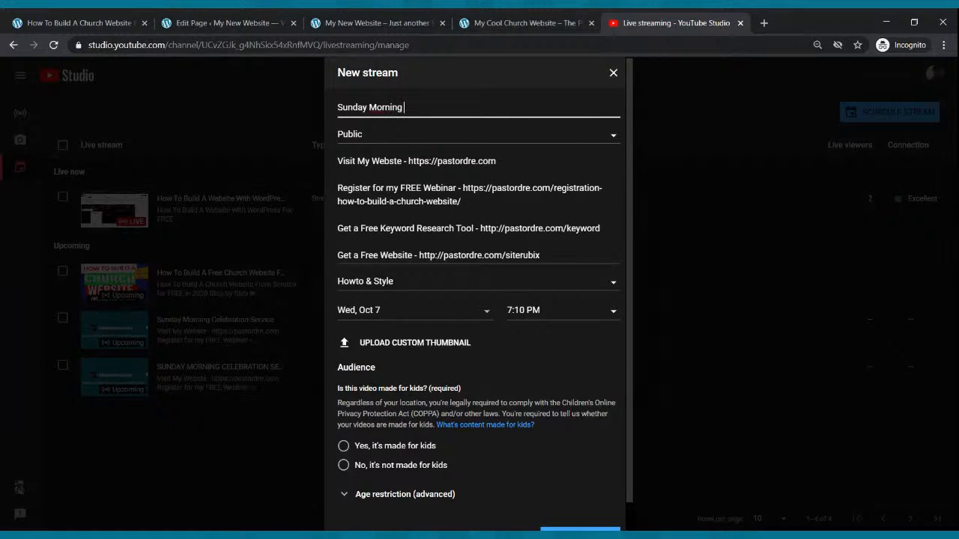
pyautogui.write(' Celebration Service')
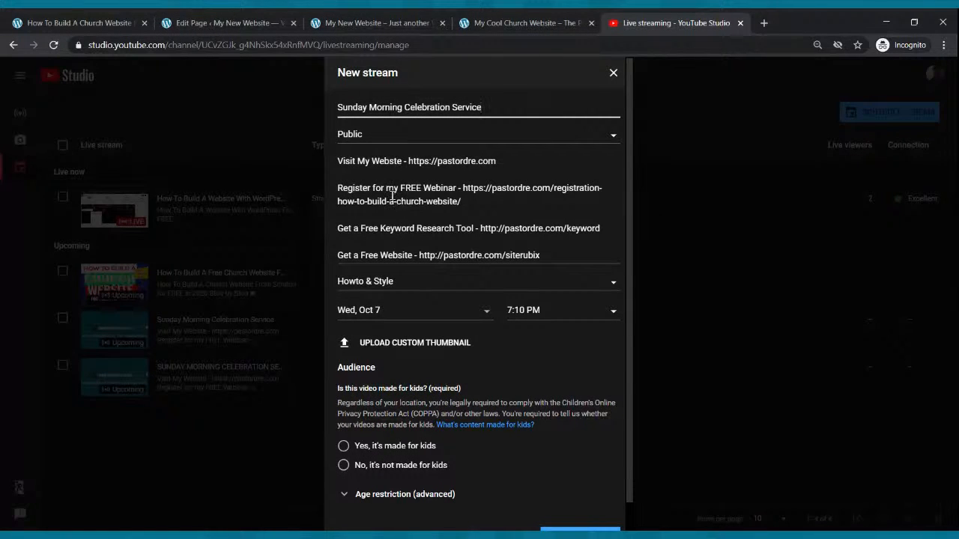
# Schedule the new stream for Sunday, Oct 11 at 9:00 AM.
pyautogui.click(407, 318)
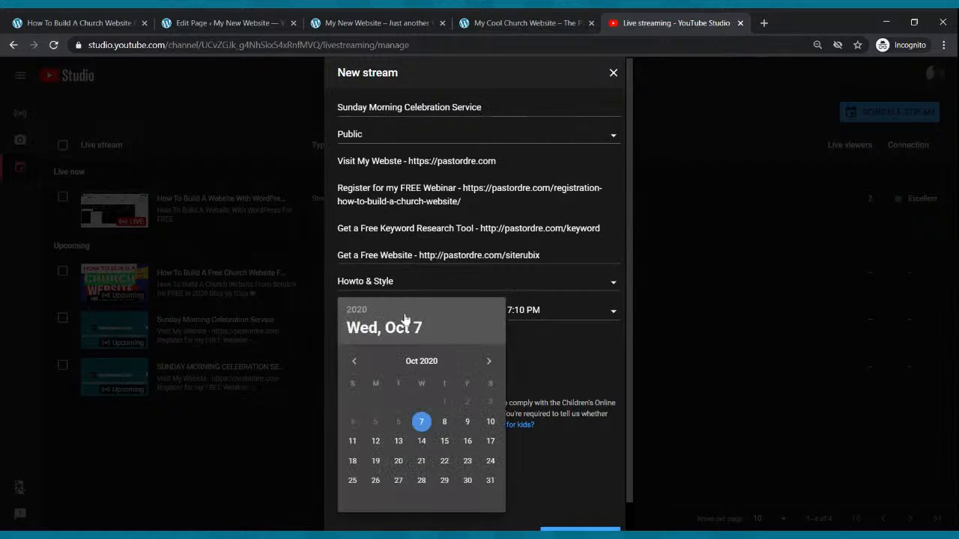
pyautogui.click(352, 442)
pyautogui.click(555, 312)
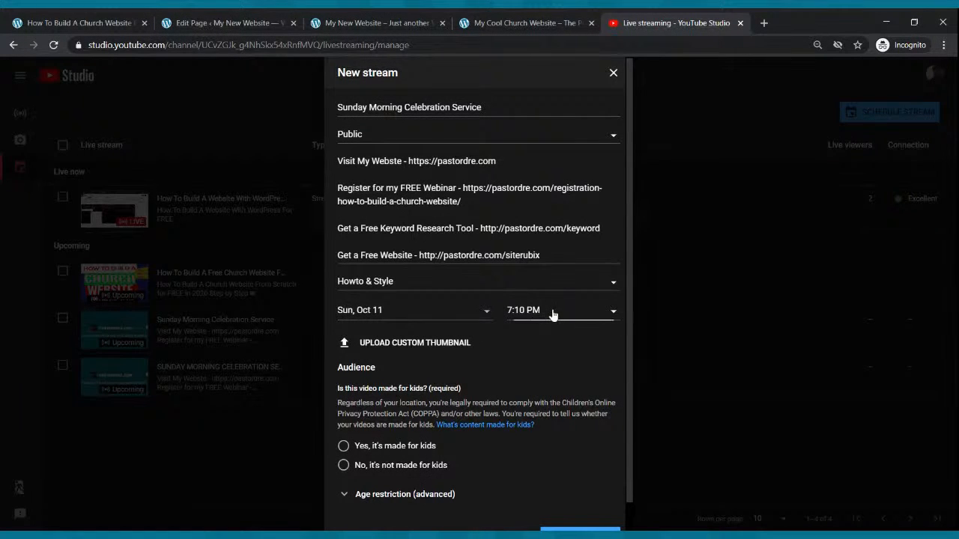
pyautogui.scroll(15, 554, 382)
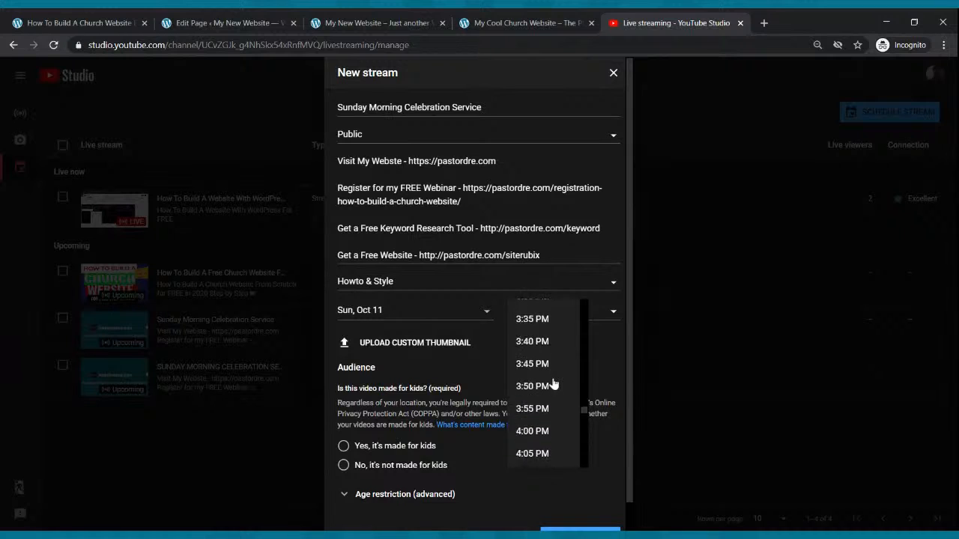
pyautogui.scroll(7, 556, 381)
pyautogui.scroll(5, 556, 374)
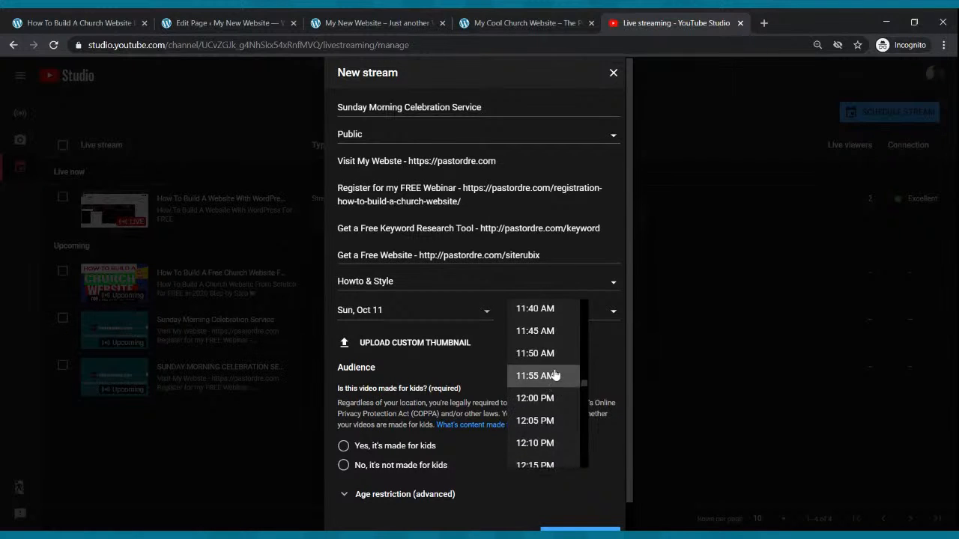
pyautogui.scroll(4, 555, 373)
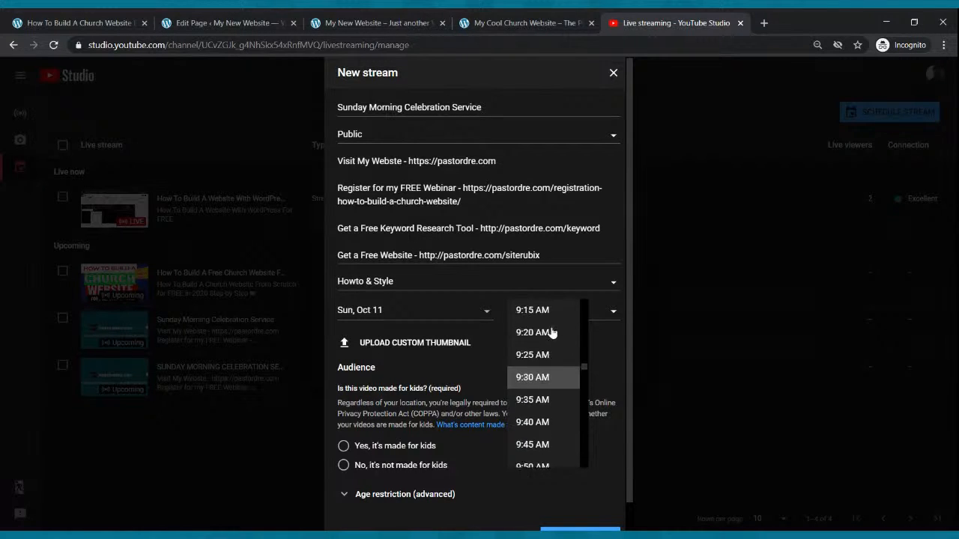
pyautogui.click(550, 308)
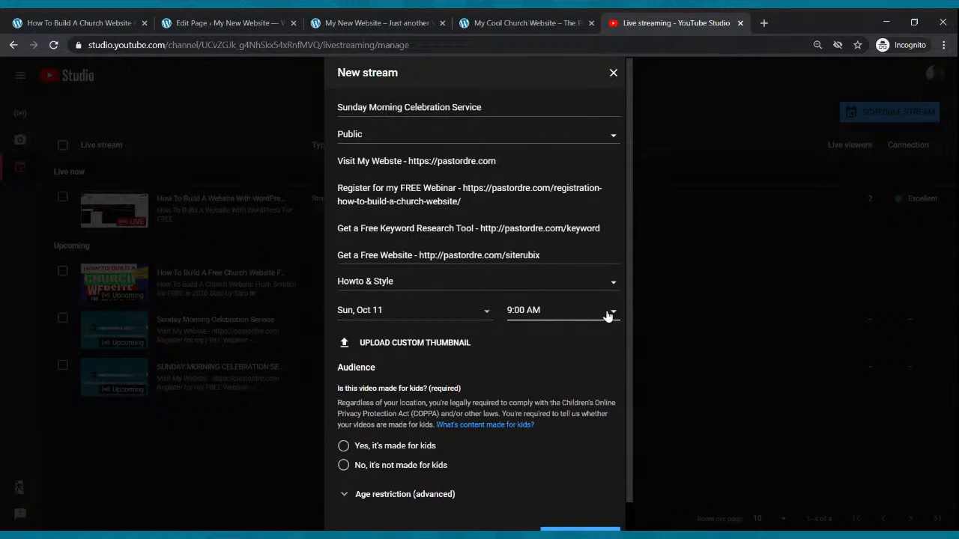
# Mark the stream as not made for kids and create it.
pyautogui.scroll(-1, 608, 316)
pyautogui.click(344, 436)
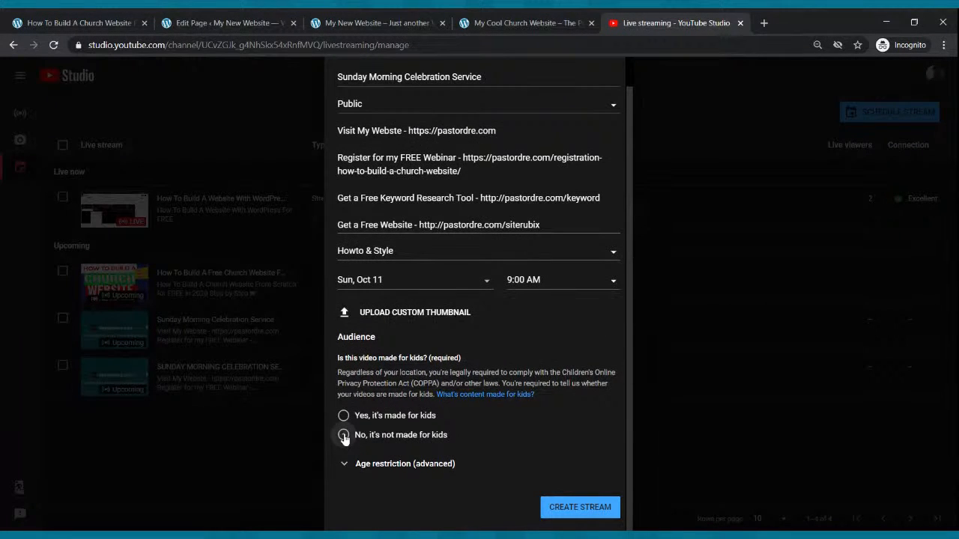
pyautogui.scroll(1, 544, 458)
pyautogui.scroll(-1, 565, 406)
pyautogui.click(575, 512)
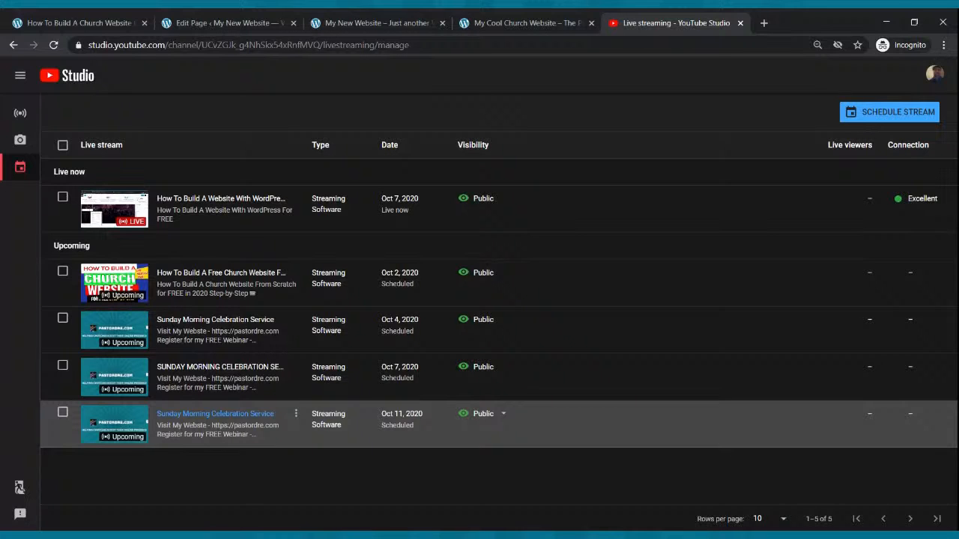
# Open the "Sunday Morning Celebration Service" stream scheduled for Oct 11 and copy its share link.
pyautogui.click(126, 425)
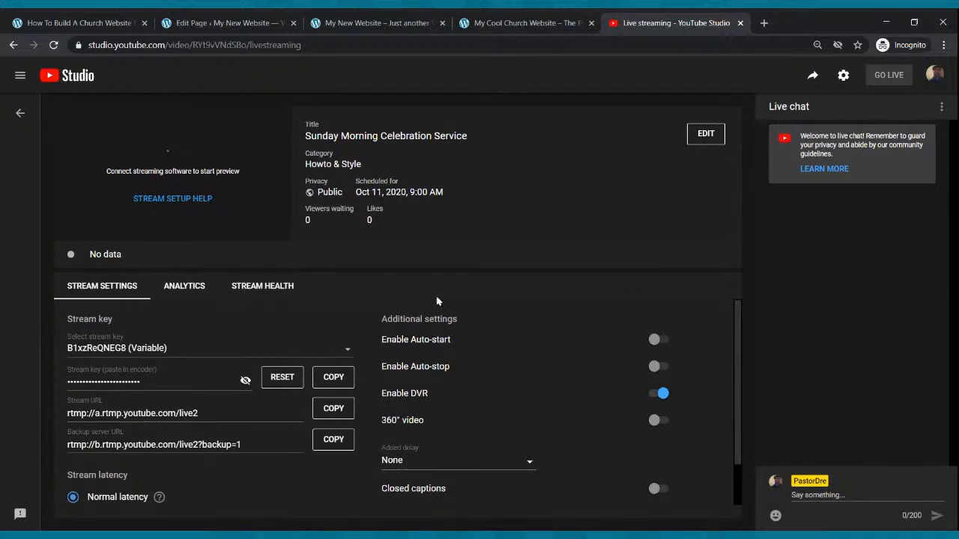
pyautogui.click(813, 76)
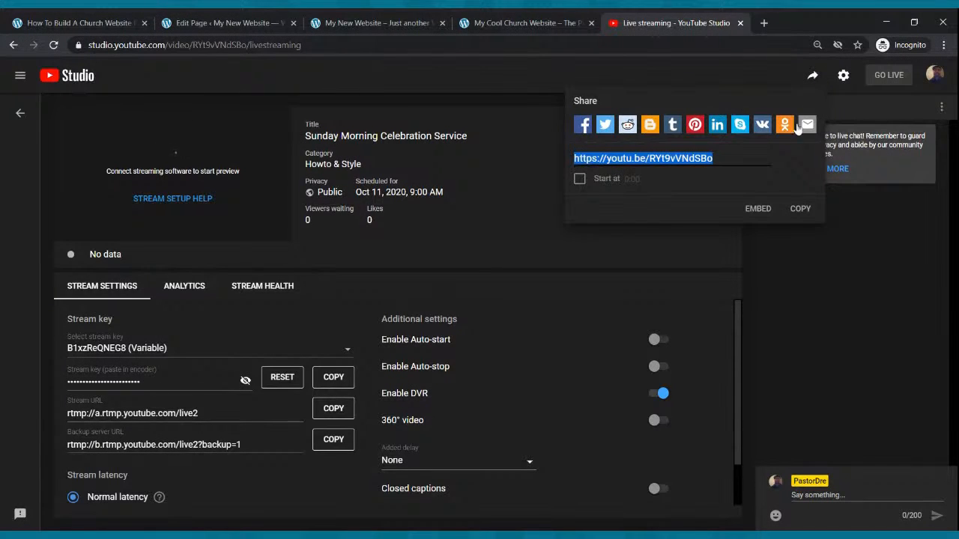
pyautogui.click(800, 210)
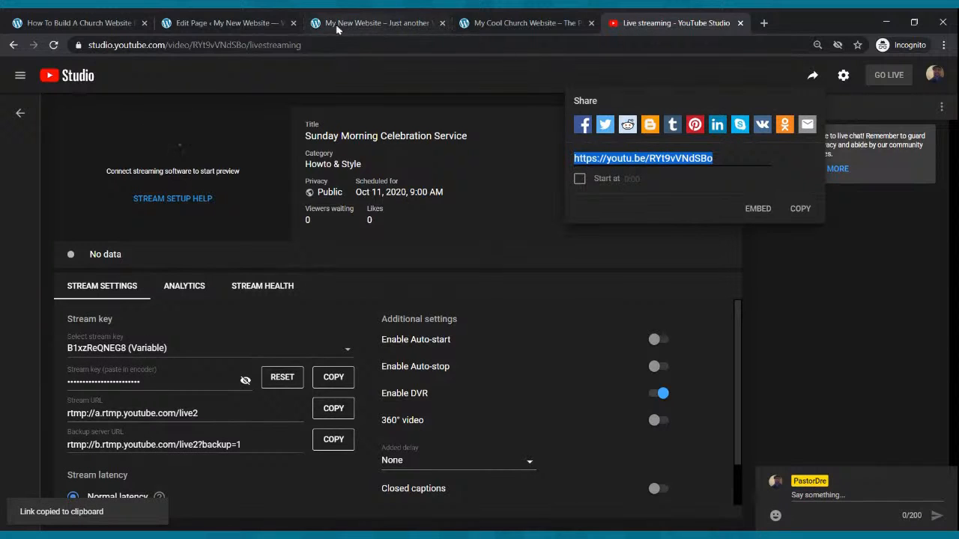
# Switch to the WordPress editor, embed the copied stream link in a YouTube block on the Live Webcast page, and update the page.
pyautogui.click(263, 18)
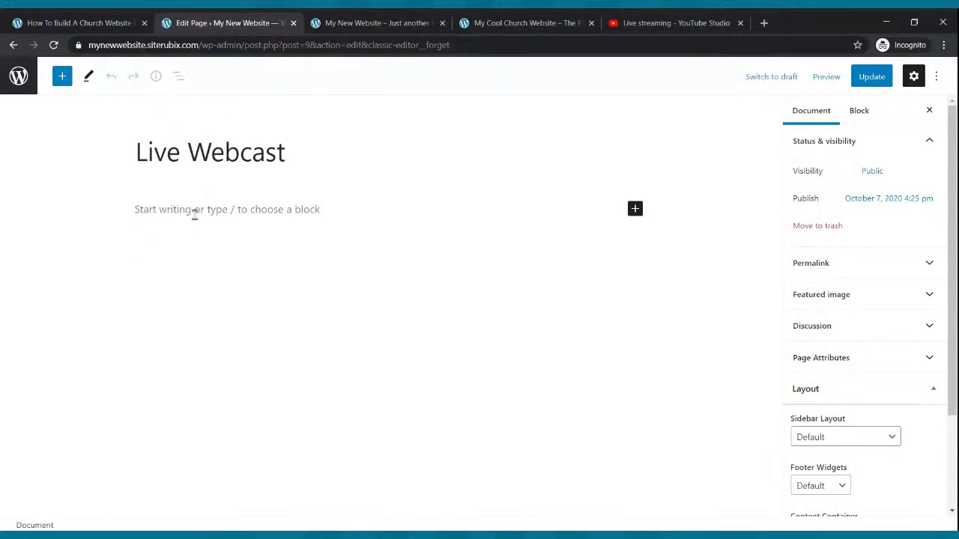
pyautogui.click(635, 208)
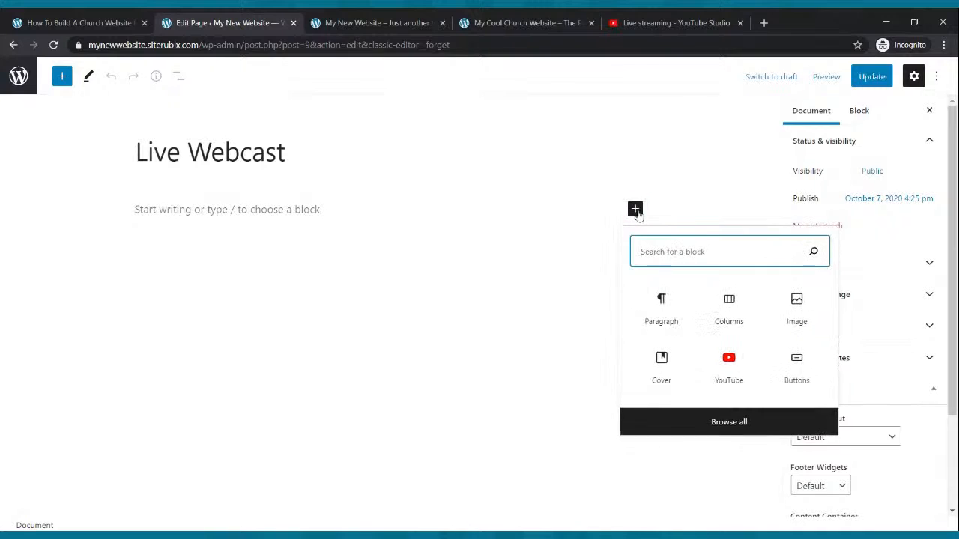
pyautogui.click(739, 367)
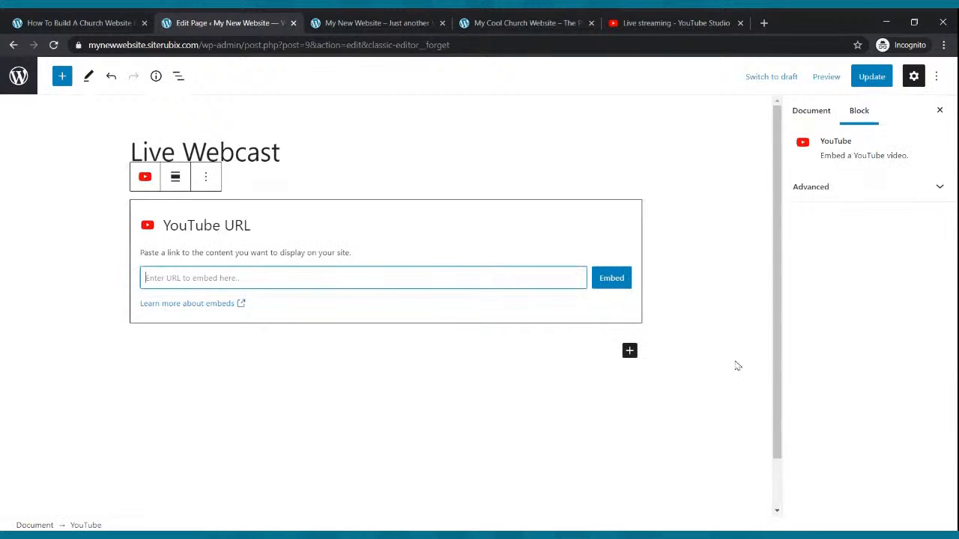
pyautogui.hotkey('ctrl', 'v')
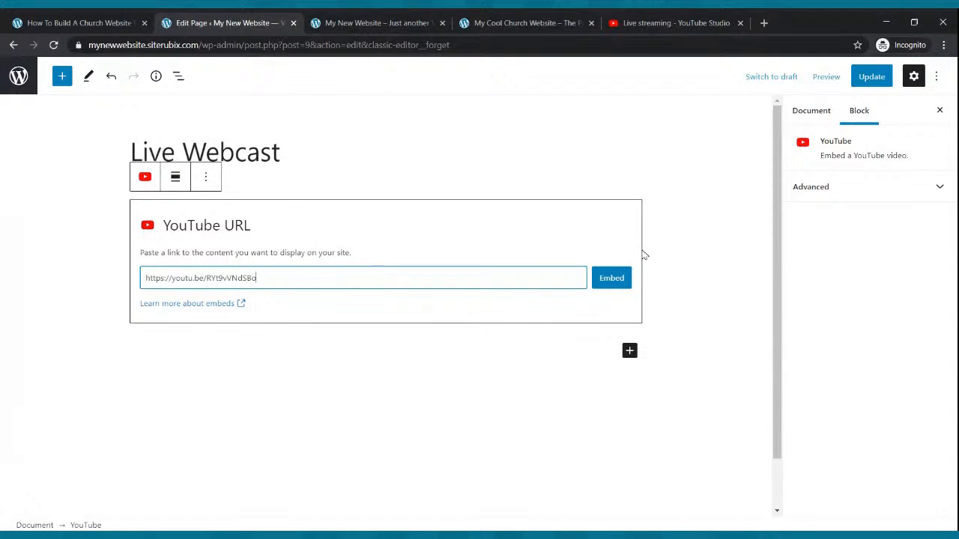
pyautogui.click(612, 278)
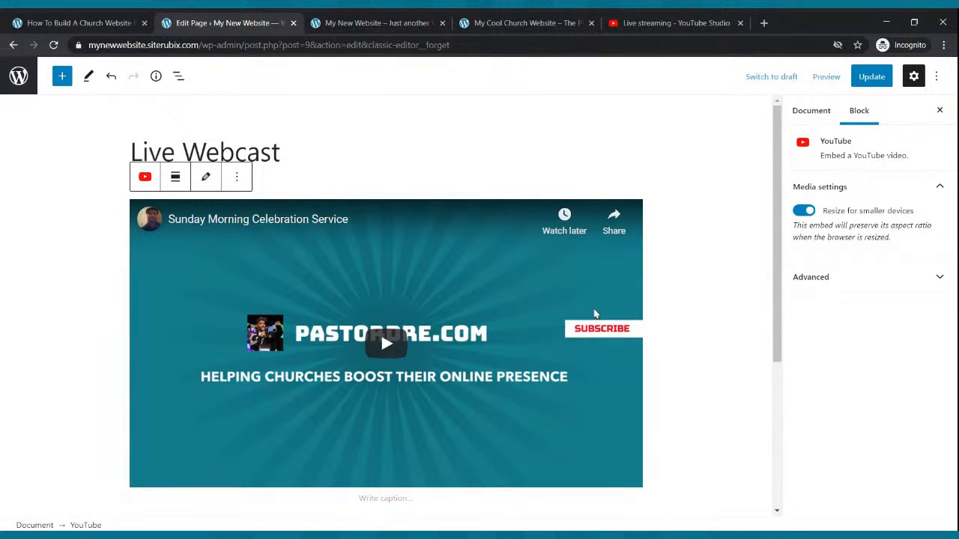
pyautogui.click(872, 76)
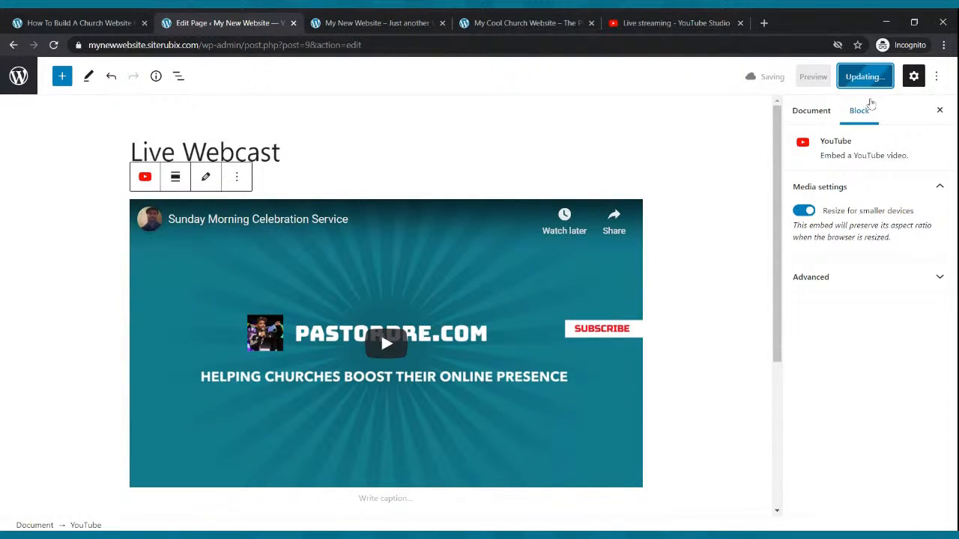
# Reload the public website, open its Live Webcast page and start the embedded stream to check it.
pyautogui.click(406, 18)
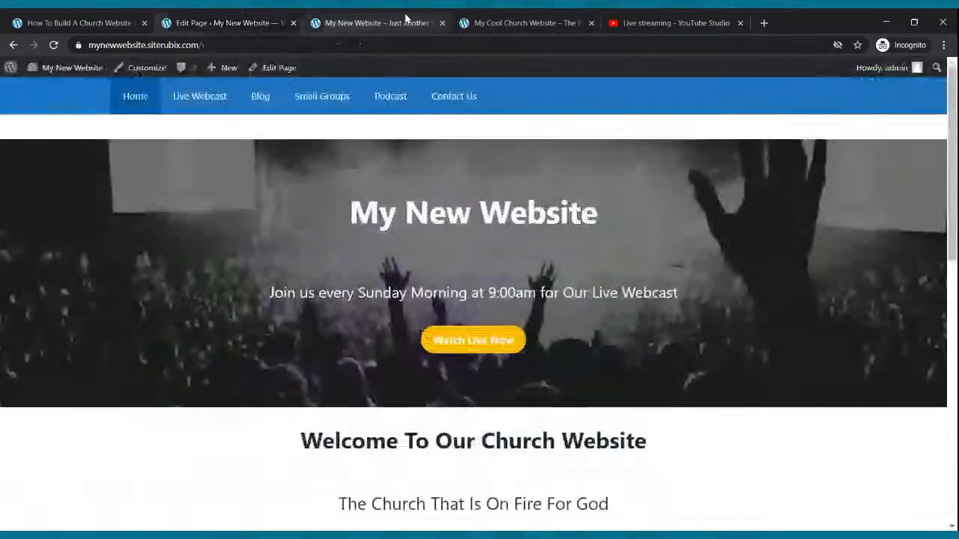
pyautogui.click(52, 48)
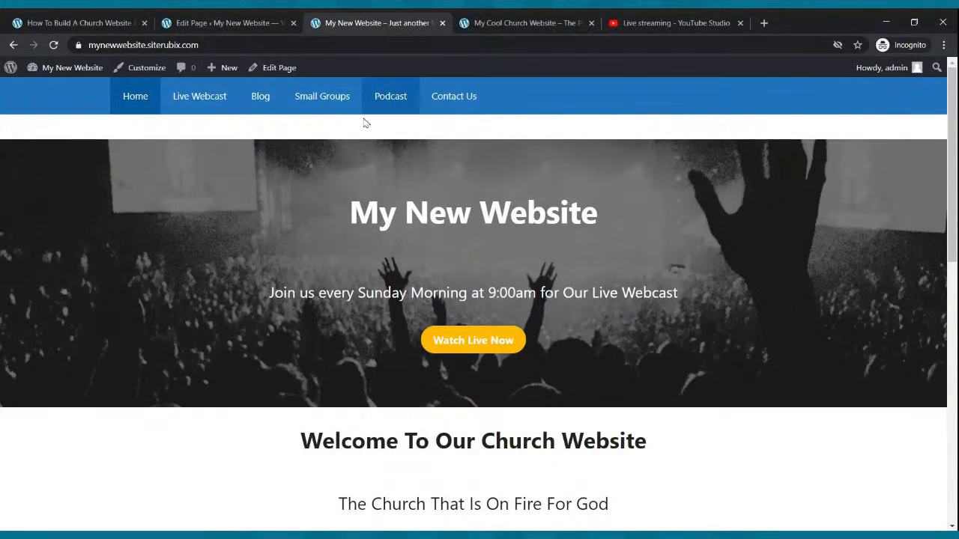
pyautogui.click(210, 96)
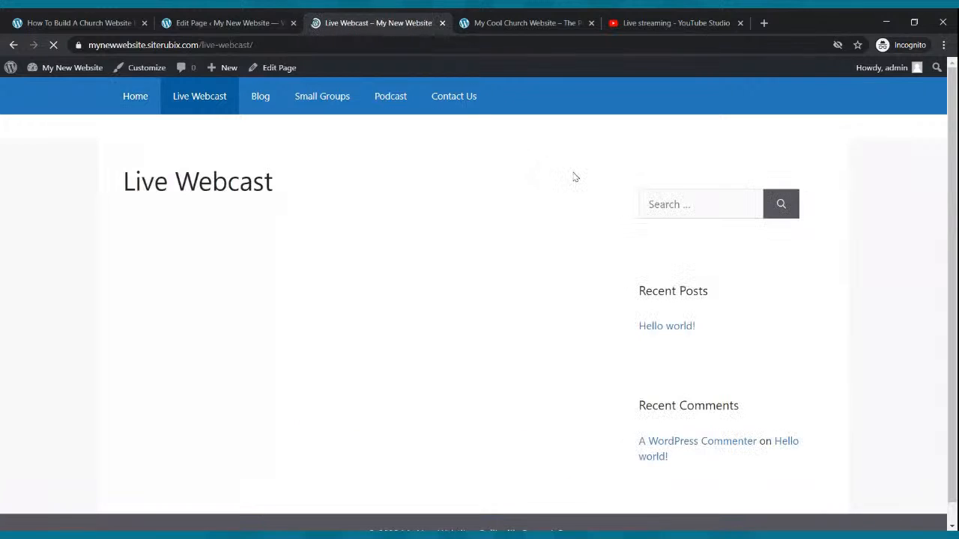
pyautogui.scroll(-1, 584, 155)
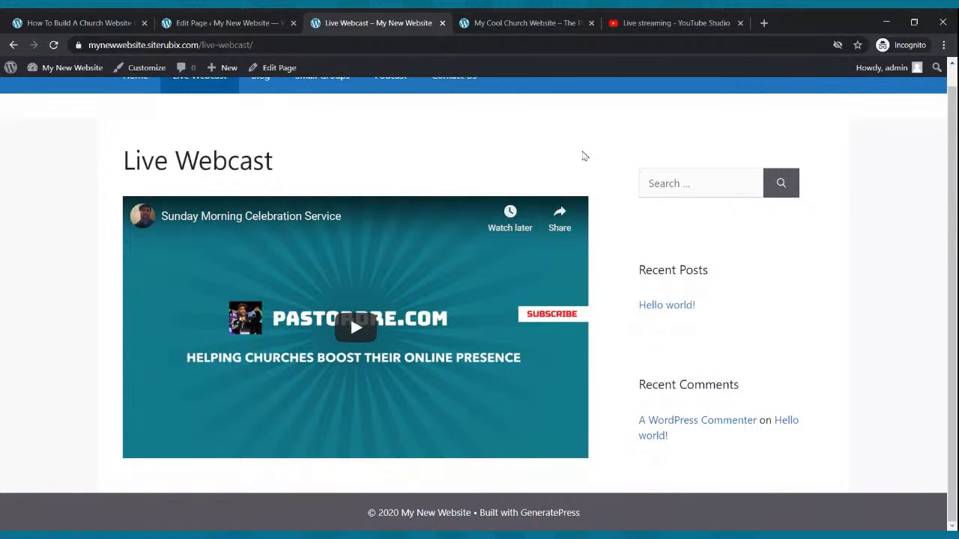
pyautogui.click(346, 331)
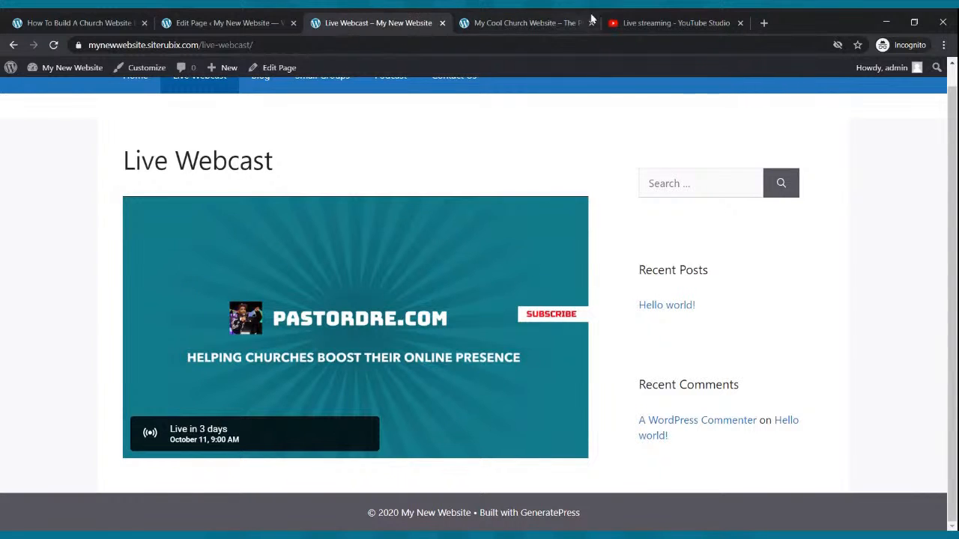
# Return to YouTube Studio, open the currently live "How To Build A Website With WordPress For FREE" stream and copy its share link.
pyautogui.click(660, 23)
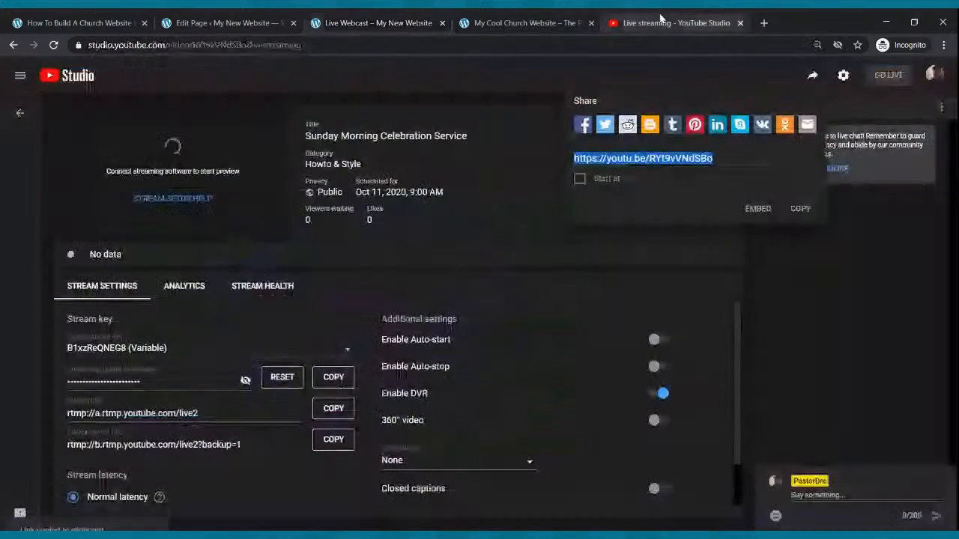
pyautogui.click(14, 45)
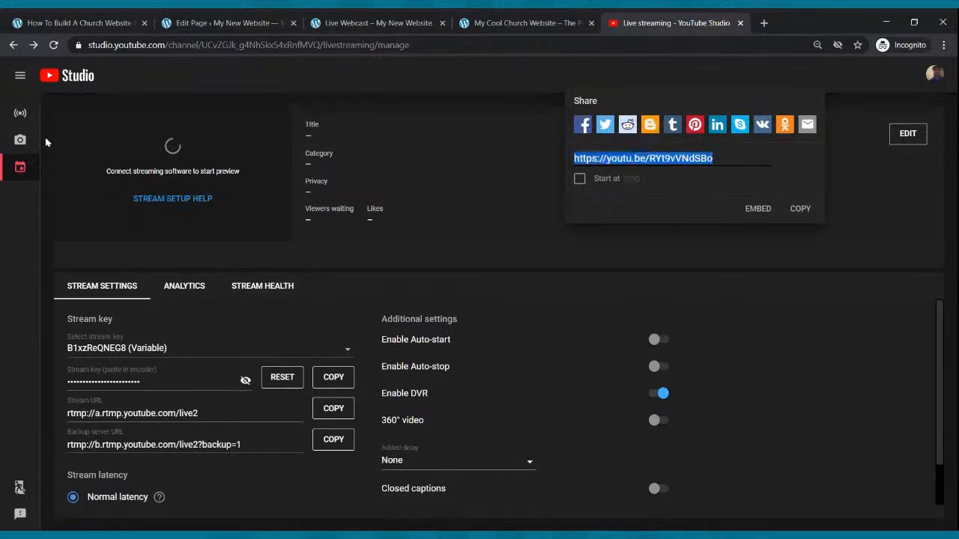
pyautogui.click(20, 113)
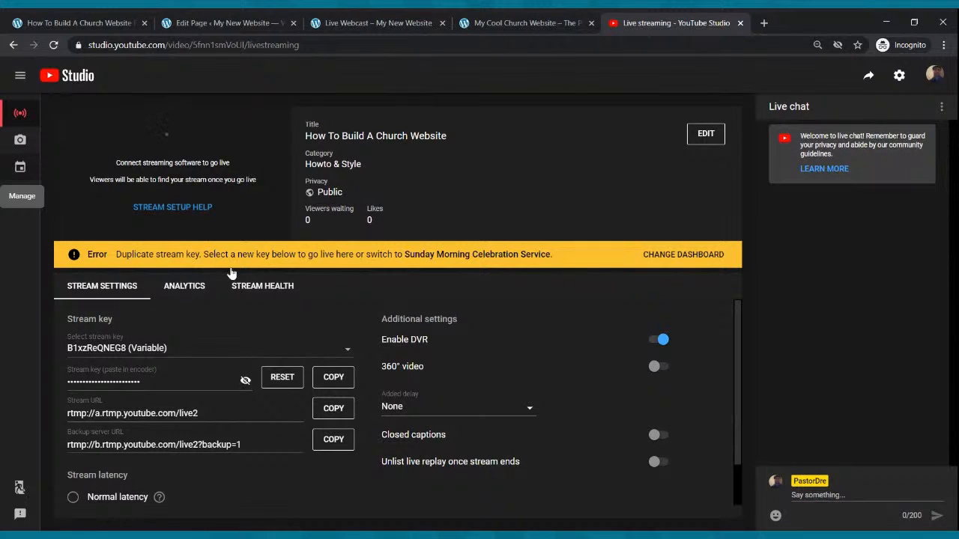
pyautogui.click(20, 171)
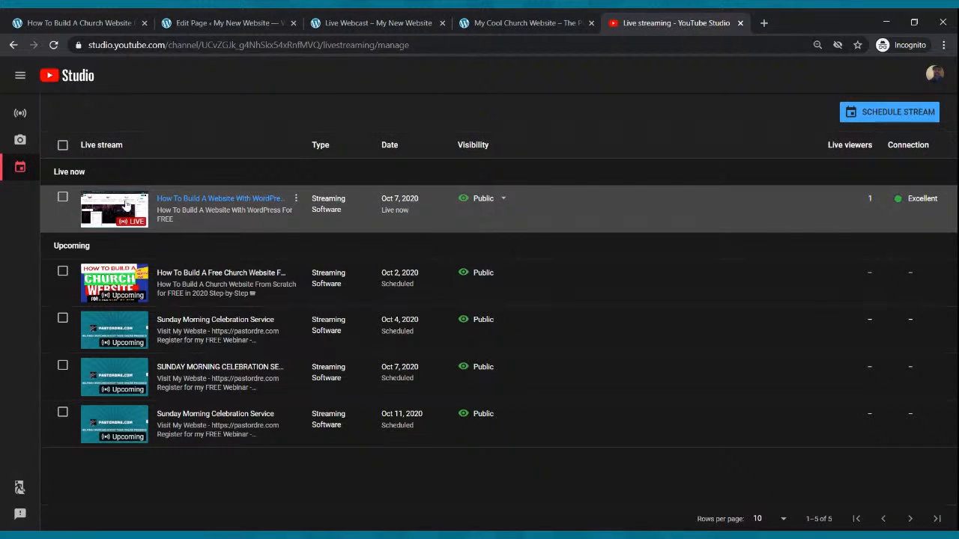
pyautogui.click(127, 203)
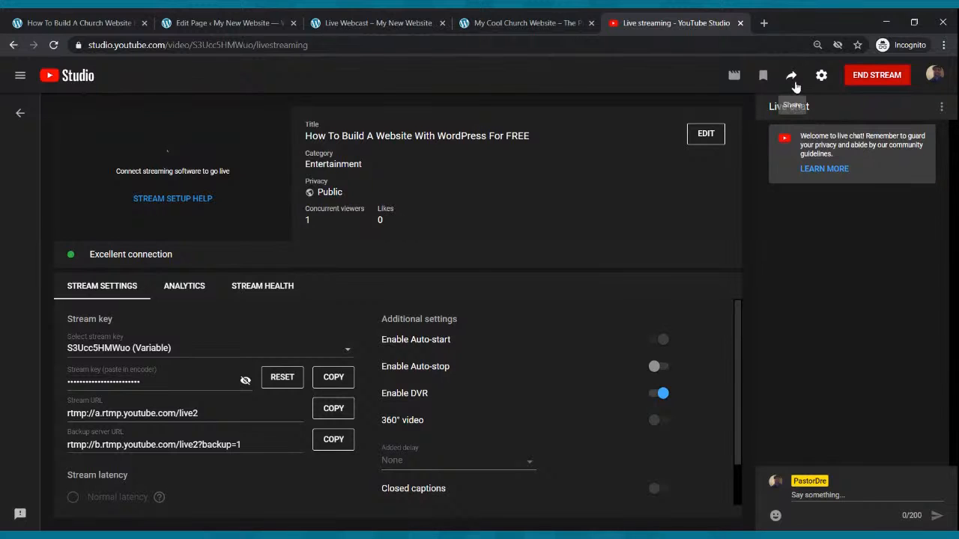
pyautogui.click(793, 77)
pyautogui.click(779, 208)
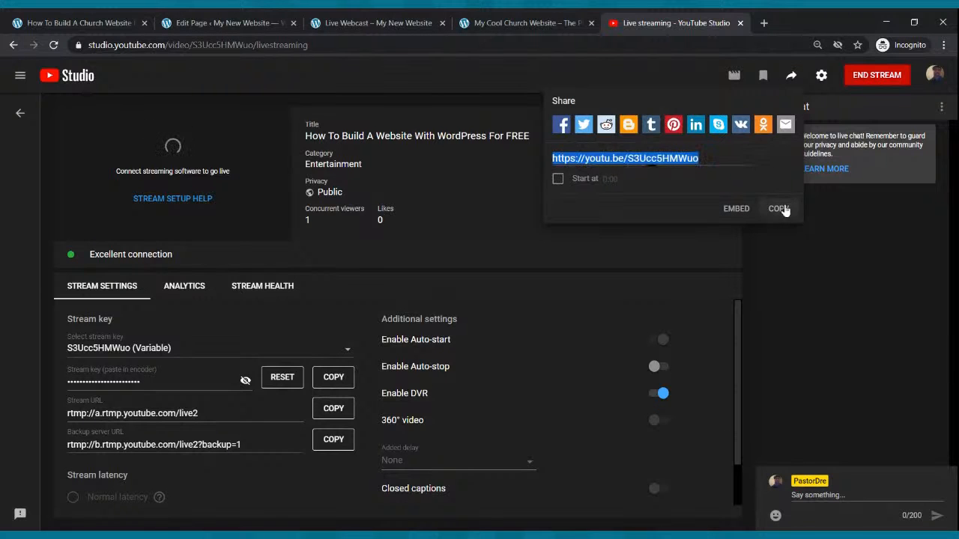
pyautogui.click(210, 24)
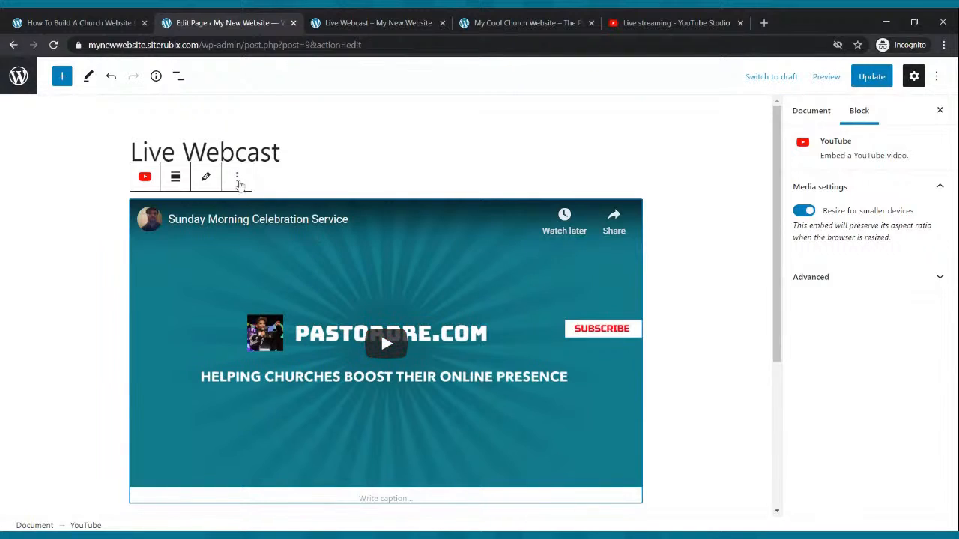
pyautogui.click(206, 177)
pyautogui.moveTo(272, 277); pyautogui.dragTo(135, 268)
pyautogui.hotkey('ctrl', 'v')
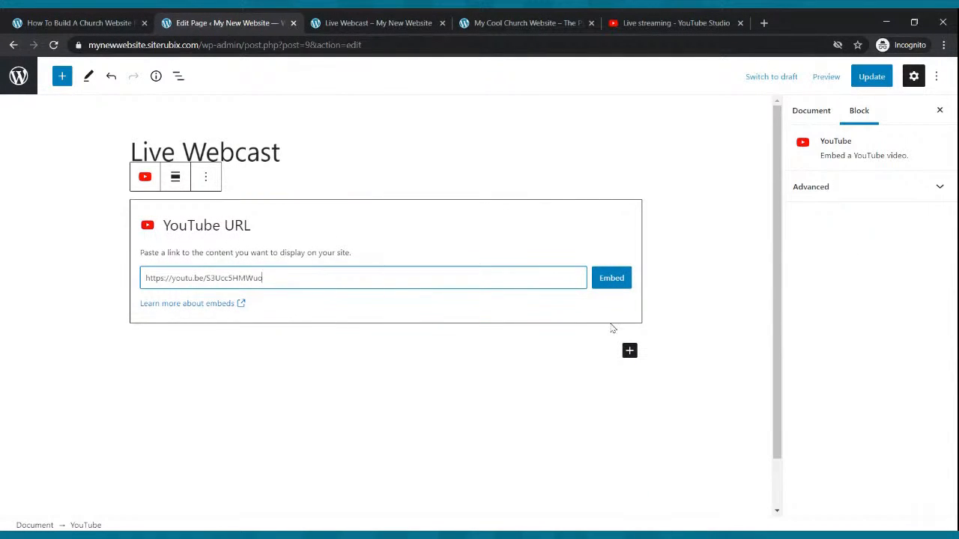
pyautogui.click(612, 280)
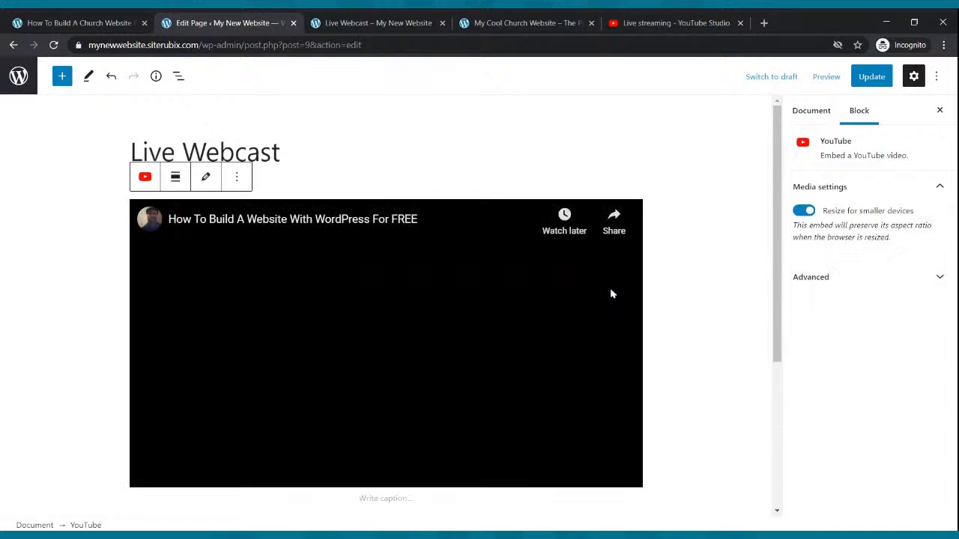
pyautogui.click(877, 79)
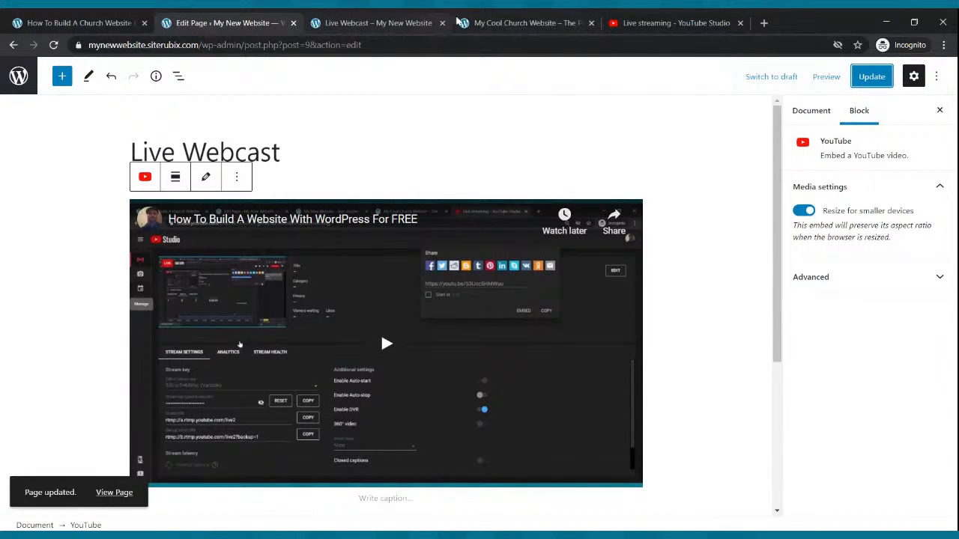
# Reload the public Live Webcast page, play and pause the embedded live stream, and go back to the home page.
pyautogui.click(409, 22)
pyautogui.click(60, 46)
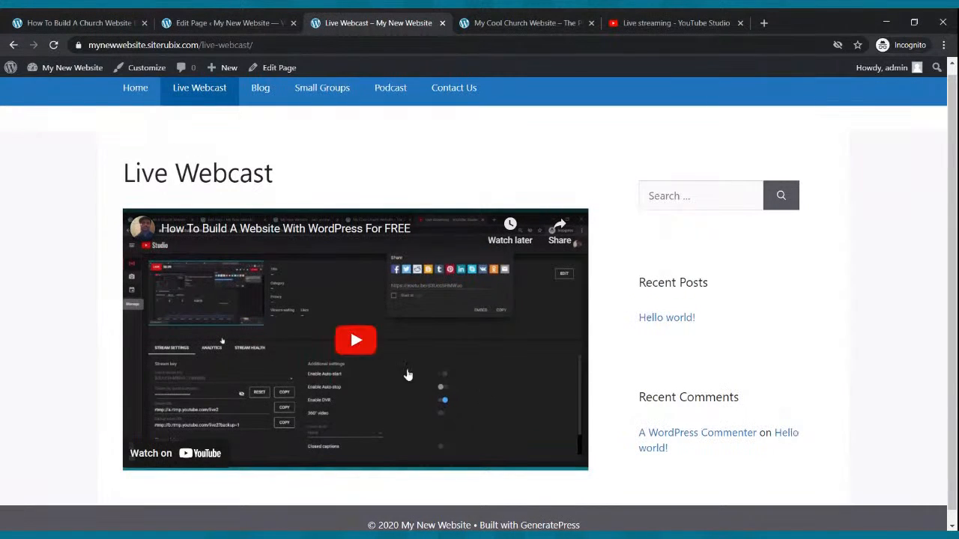
pyautogui.click(375, 359)
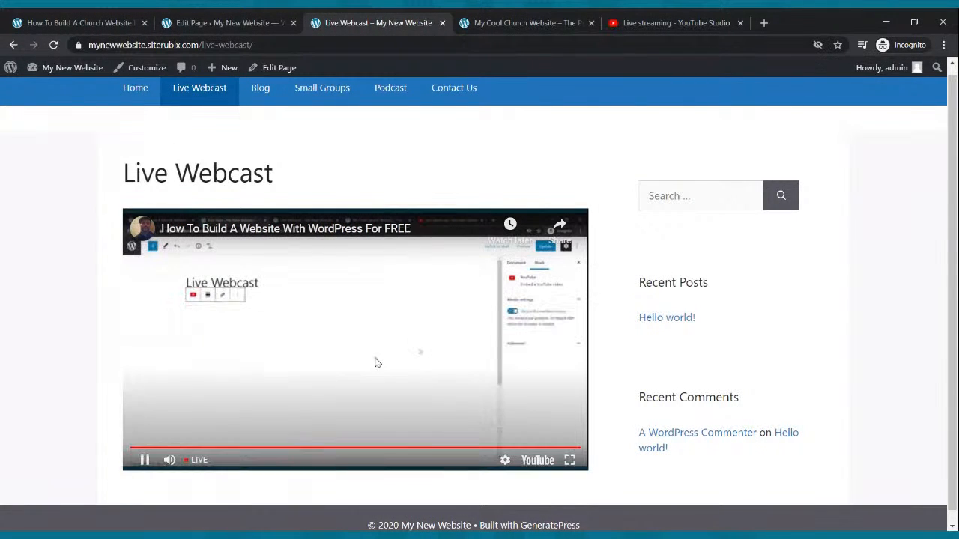
pyautogui.click(145, 459)
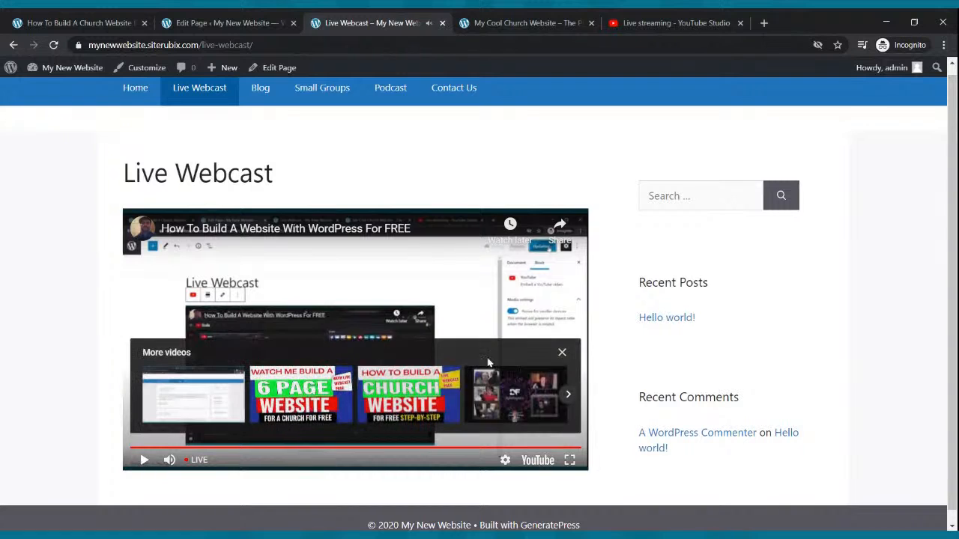
pyautogui.scroll(-1, 464, 285)
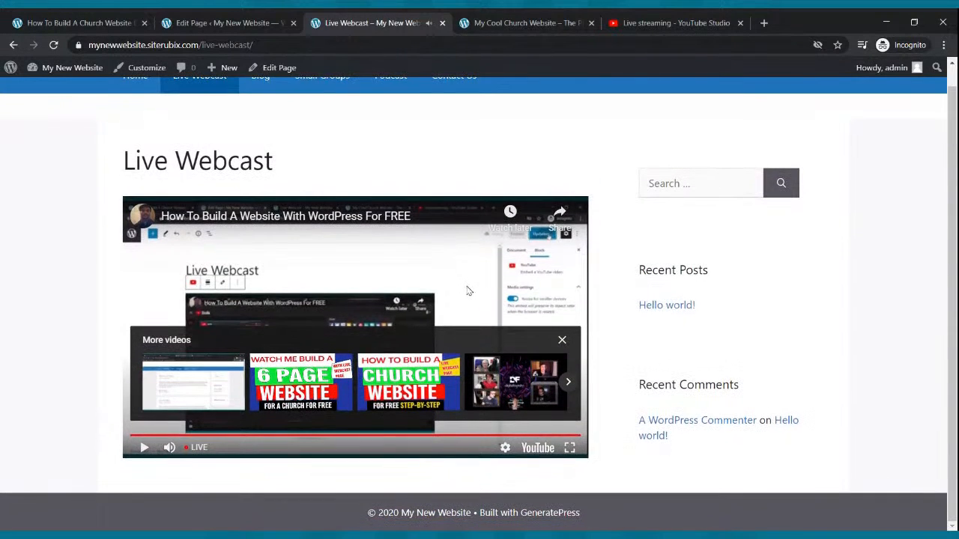
pyautogui.scroll(2, 467, 280)
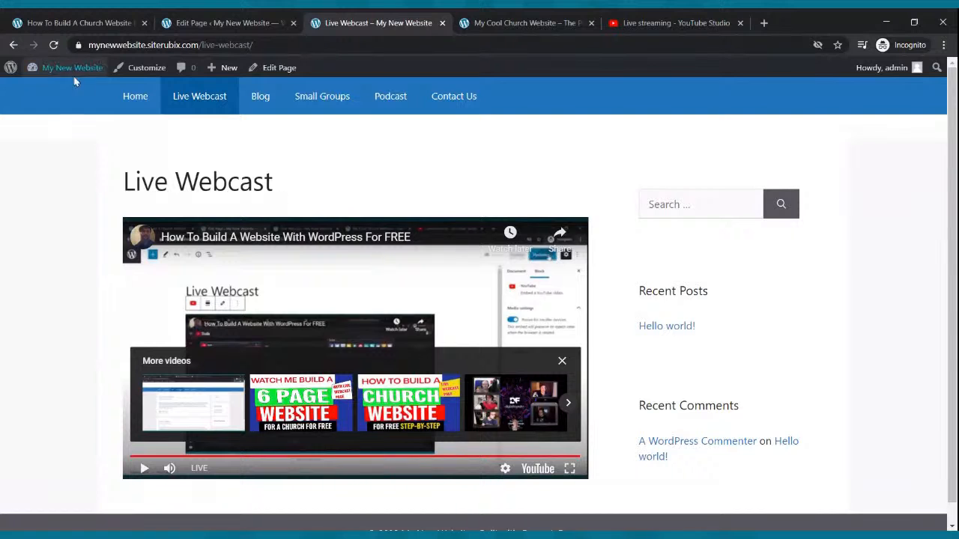
pyautogui.click(14, 45)
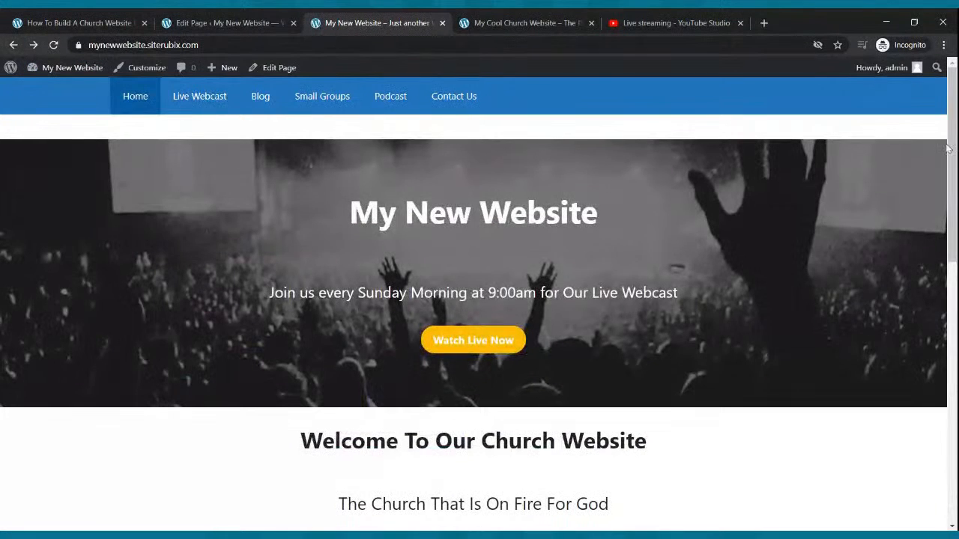
# Return to the managed streams in YouTube Studio, open the stream scheduled for Oct 11 and bring up its share link.
pyautogui.click(730, 20)
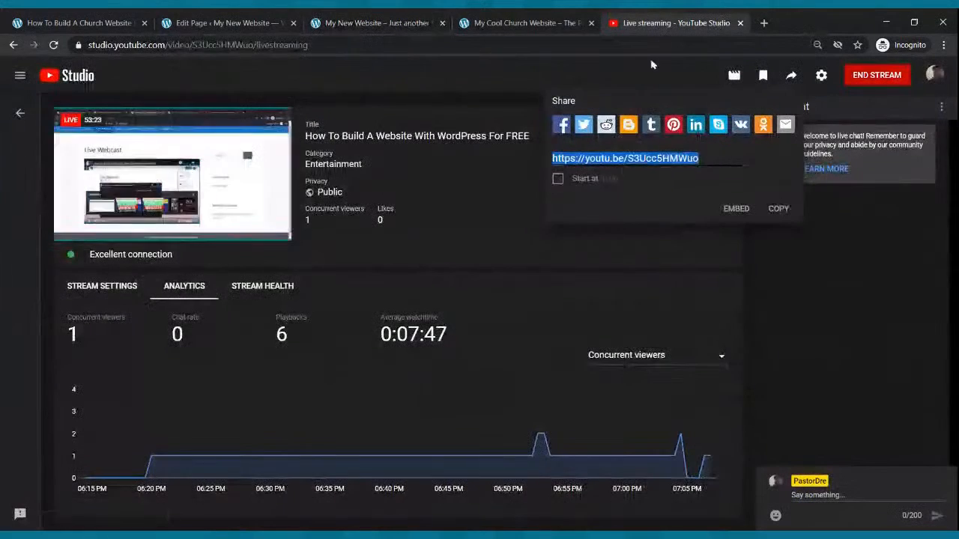
pyautogui.click(13, 45)
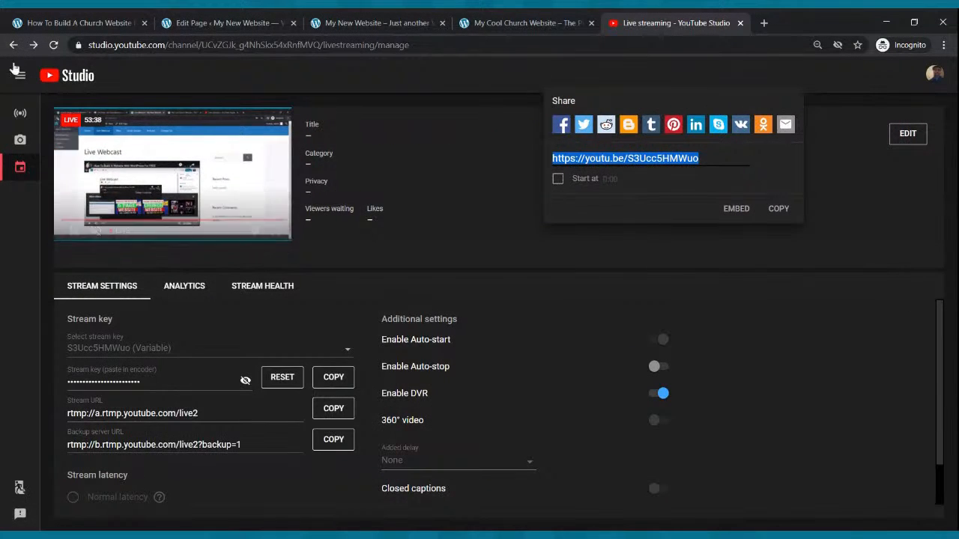
pyautogui.click(24, 164)
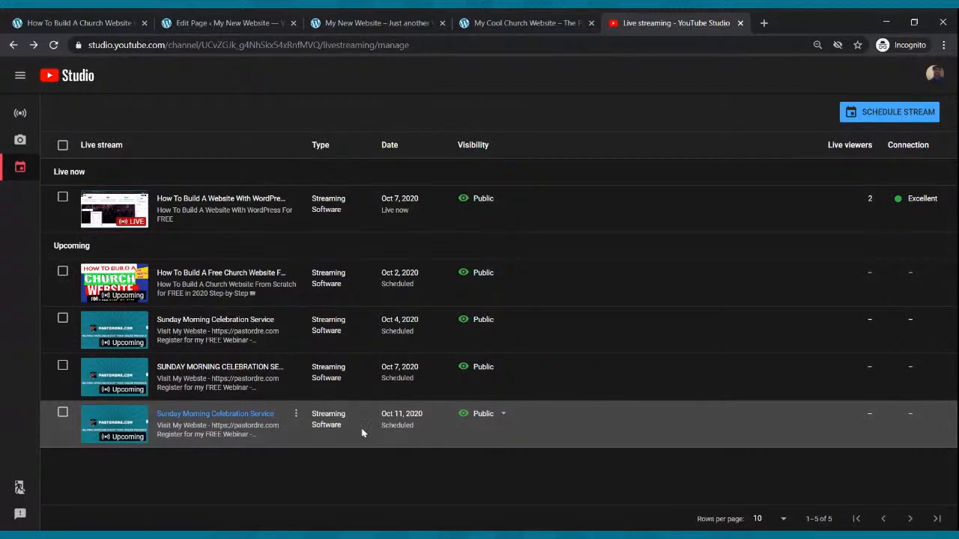
pyautogui.click(129, 417)
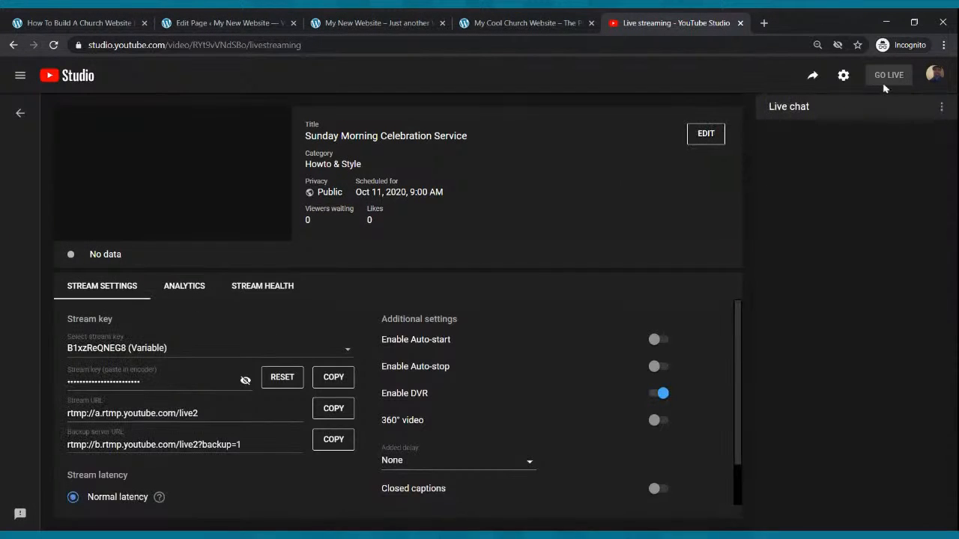
pyautogui.click(813, 78)
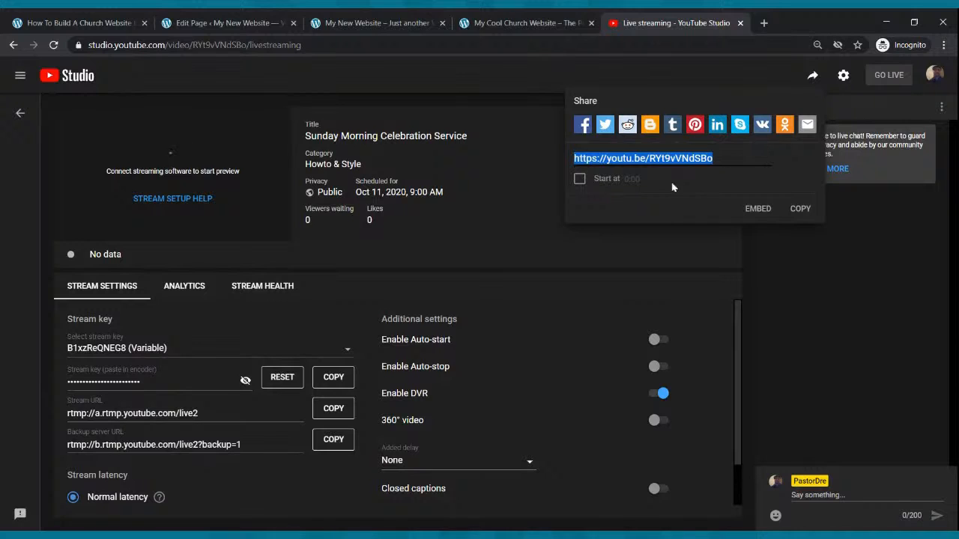
pyautogui.click(796, 214)
pyautogui.click(796, 214)
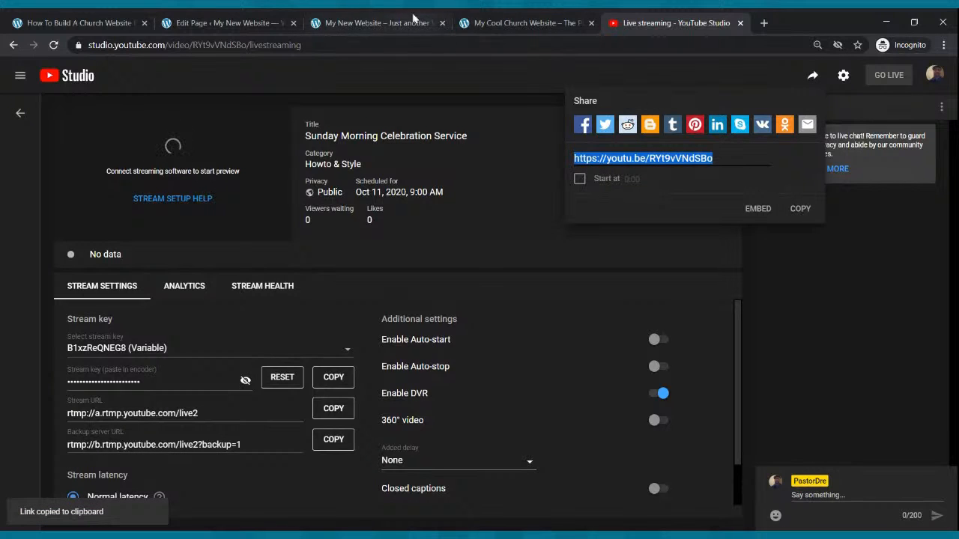
pyautogui.click(255, 22)
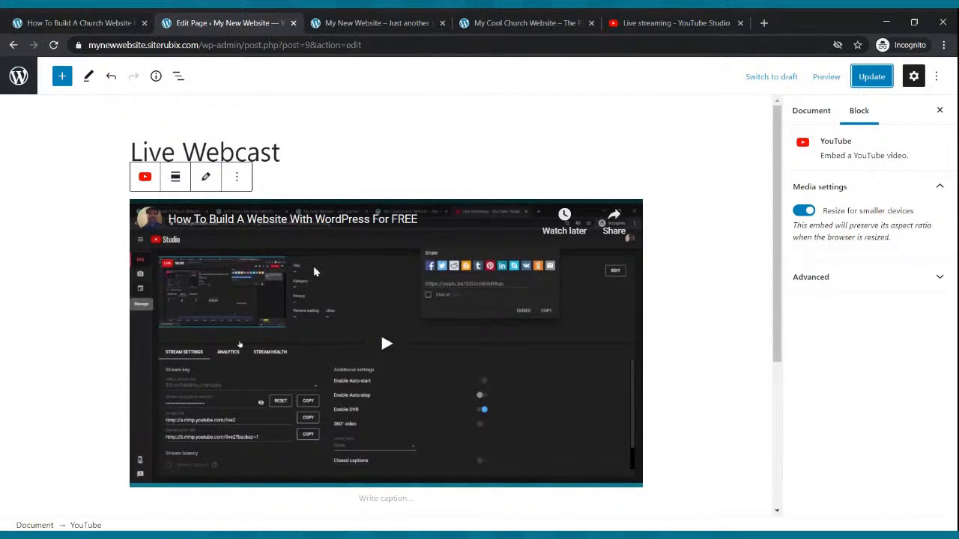
pyautogui.click(206, 178)
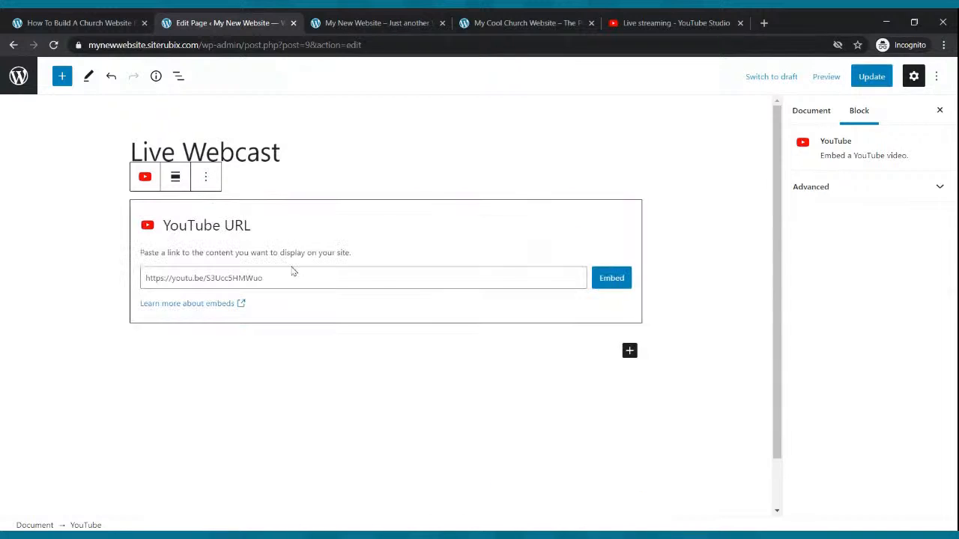
pyautogui.moveTo(303, 276); pyautogui.dragTo(137, 266)
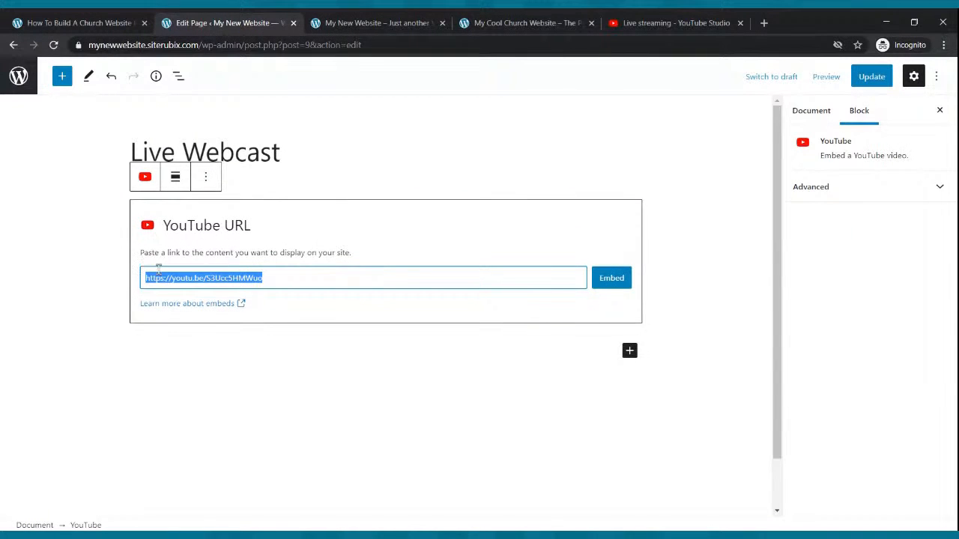
pyautogui.hotkey('ctrl', 'v')
pyautogui.click(612, 284)
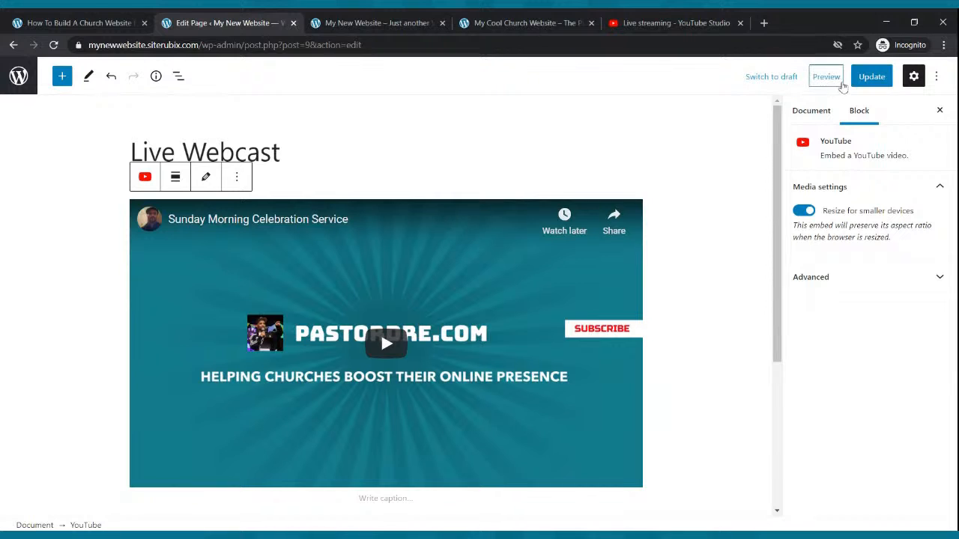
pyautogui.click(871, 76)
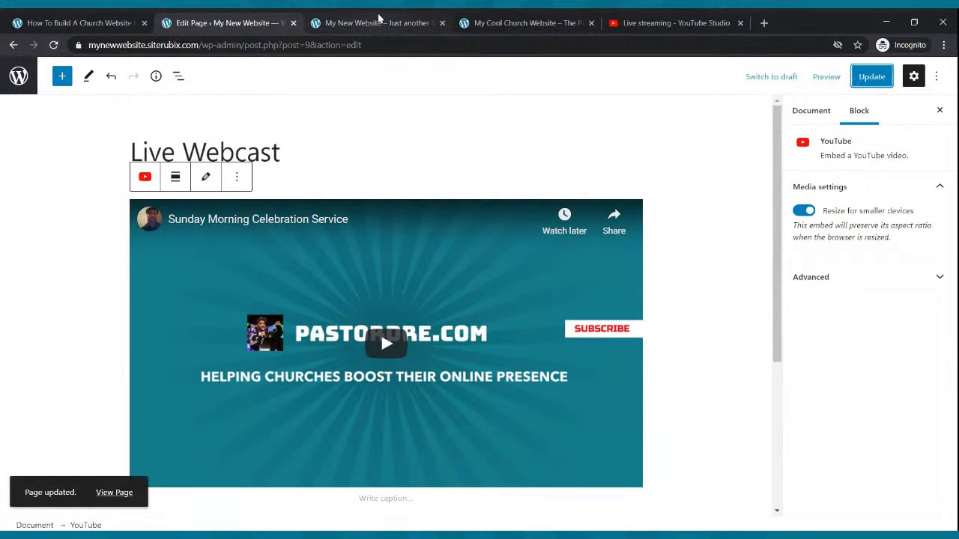
# Reload the public website's home page and open its Live Webcast page to check the embedded stream.
pyautogui.click(379, 20)
pyautogui.click(53, 45)
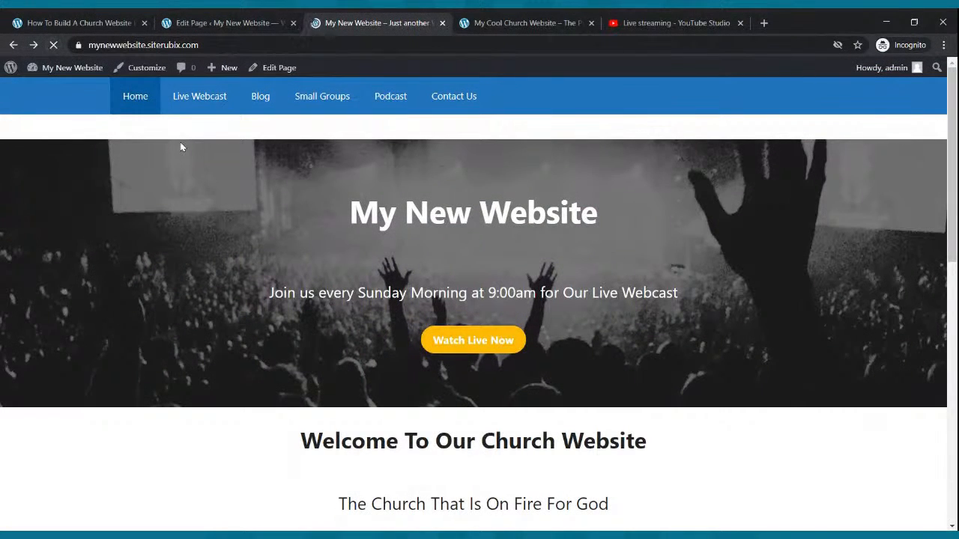
pyautogui.click(224, 95)
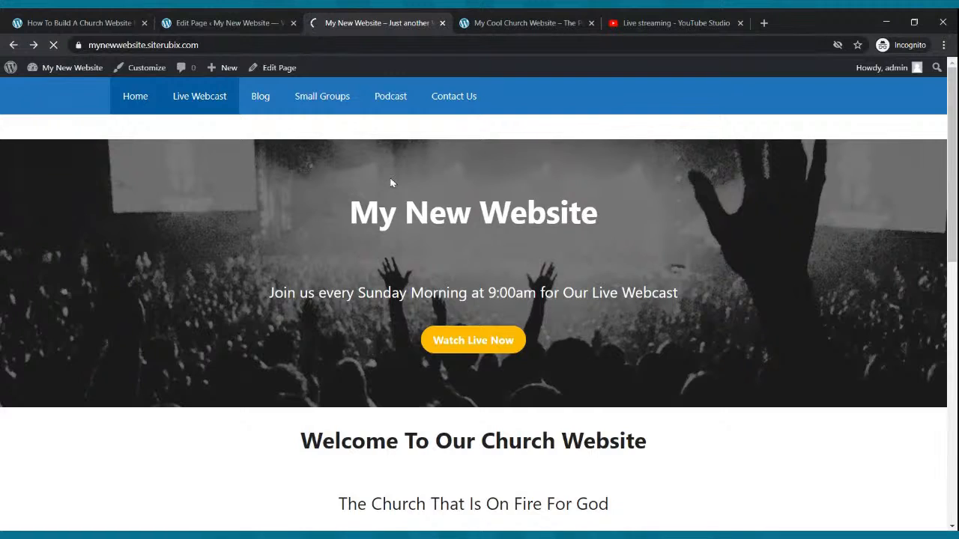
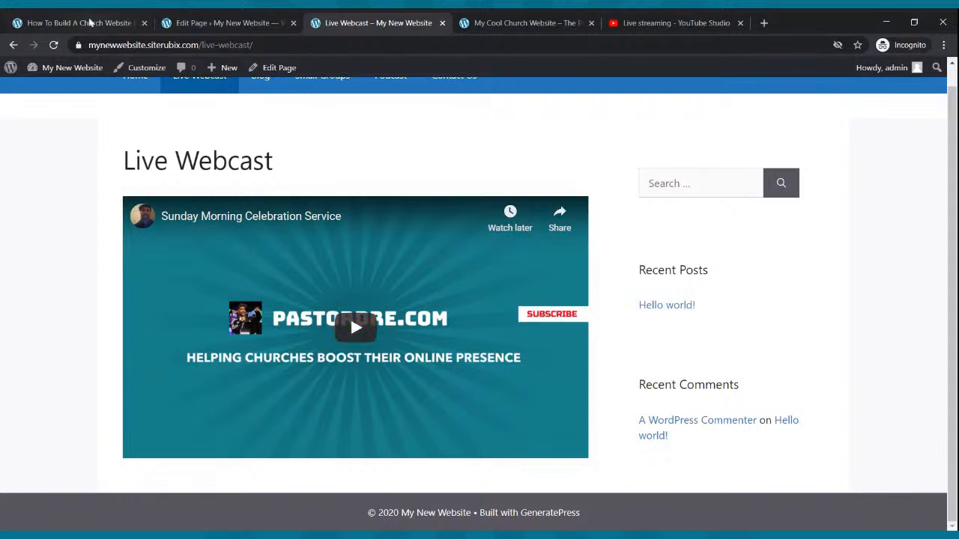
# Set the Live Webcast page's sidebar layout to No Sidebars in the WordPress editor and update the page.
pyautogui.click(221, 23)
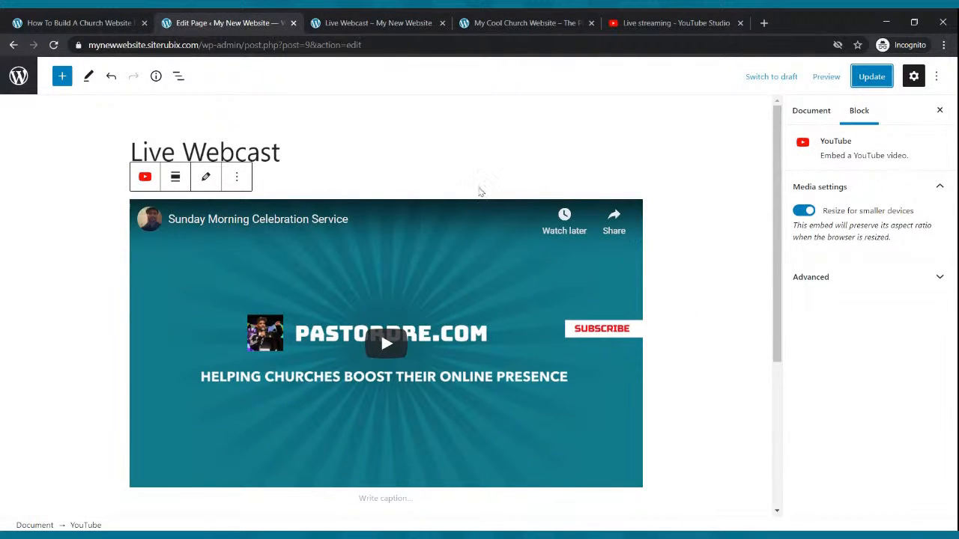
pyautogui.click(458, 165)
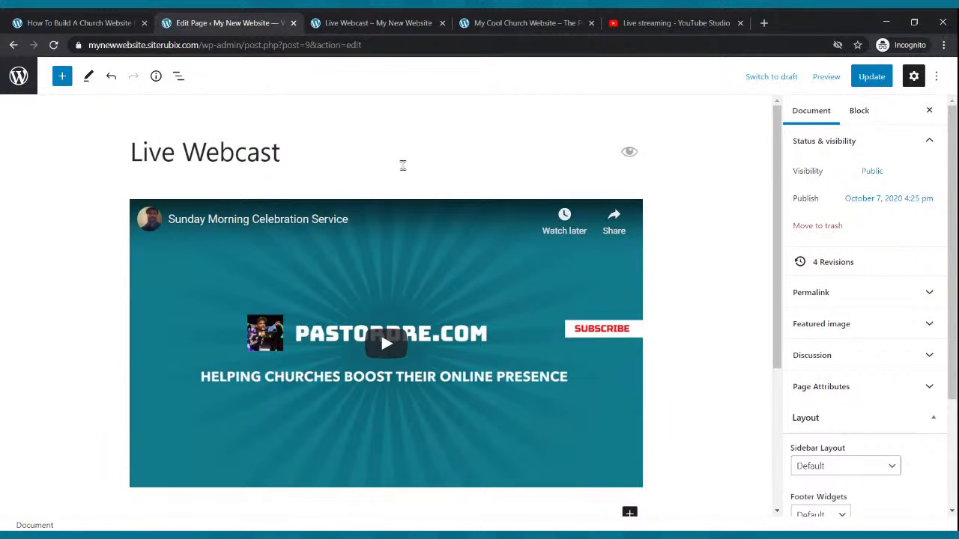
pyautogui.scroll(-2, 851, 338)
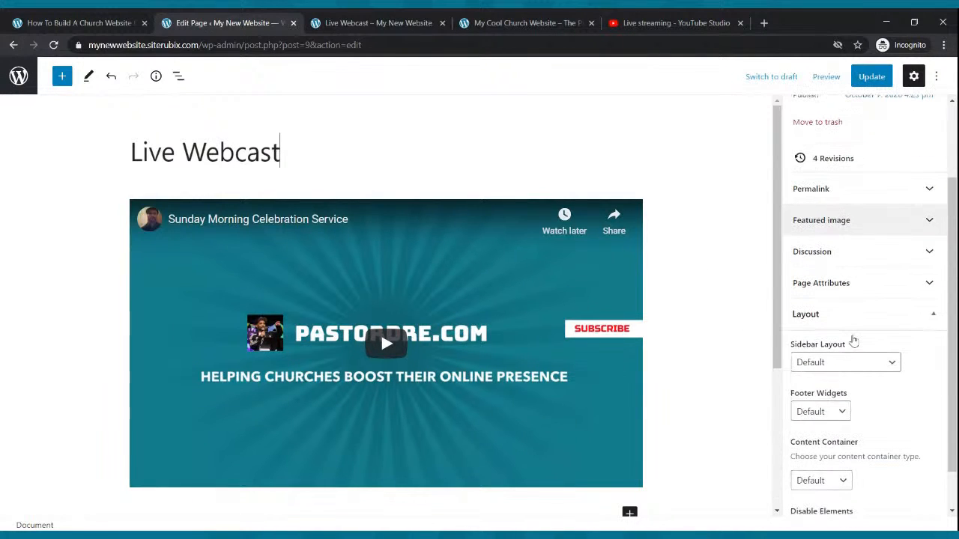
pyautogui.click(856, 365)
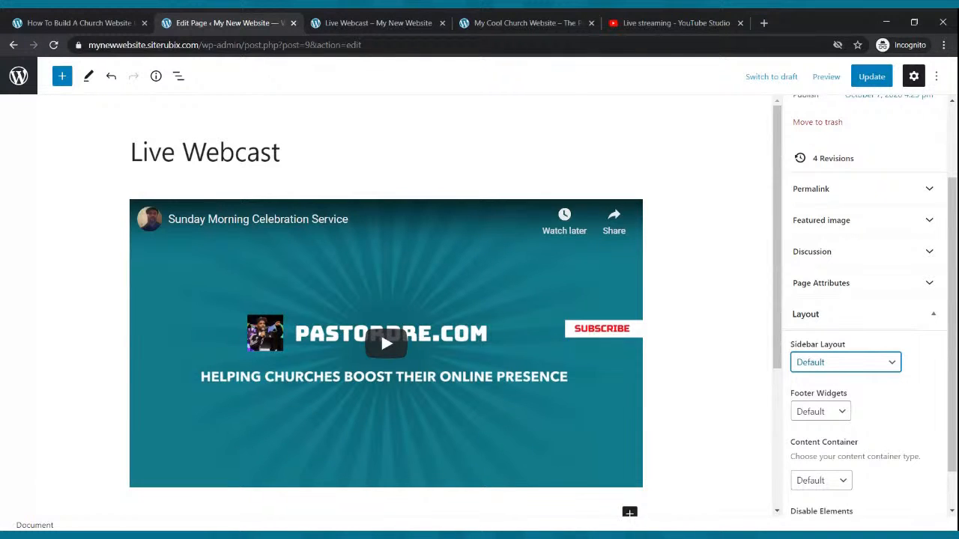
pyautogui.click(830, 442)
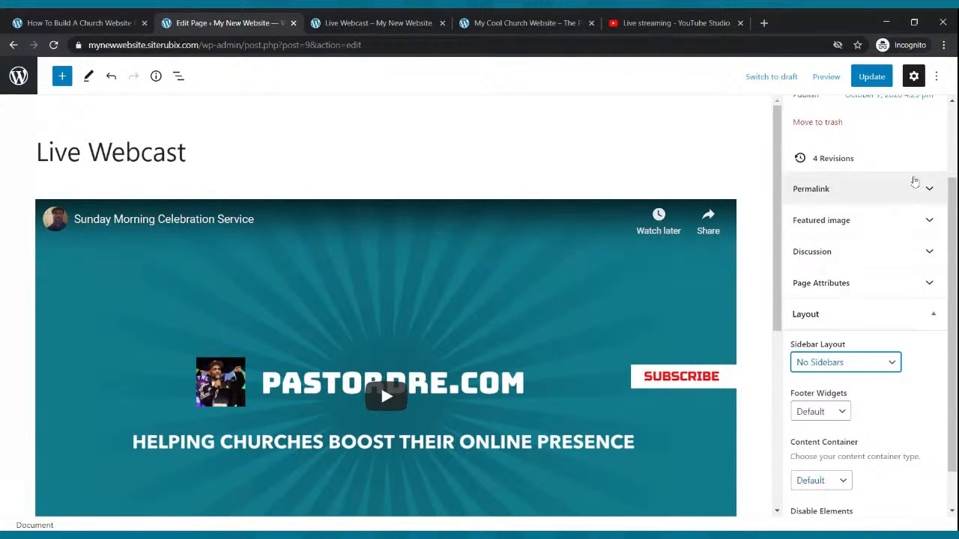
pyautogui.click(871, 76)
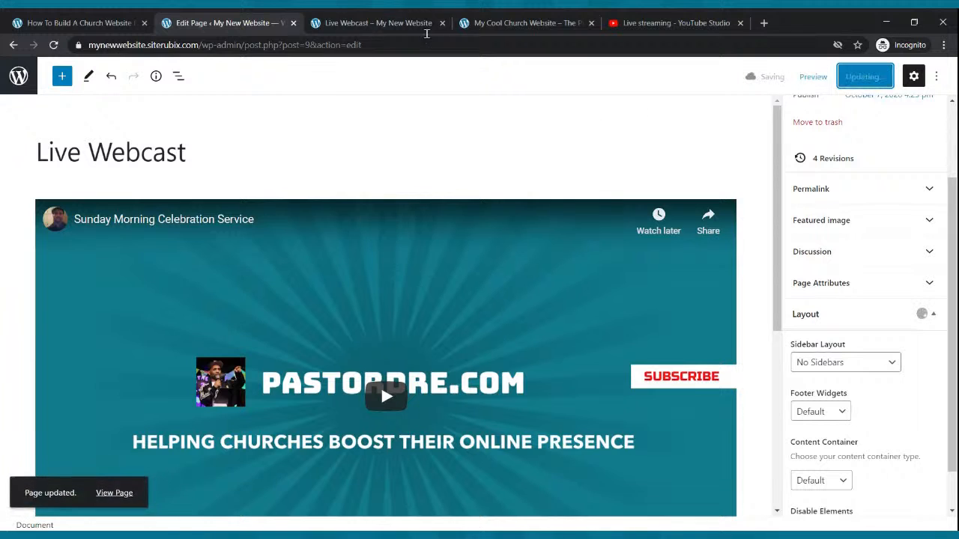
# Reload the public Live Webcast page and look over its layout around the embedded stream.
pyautogui.click(395, 21)
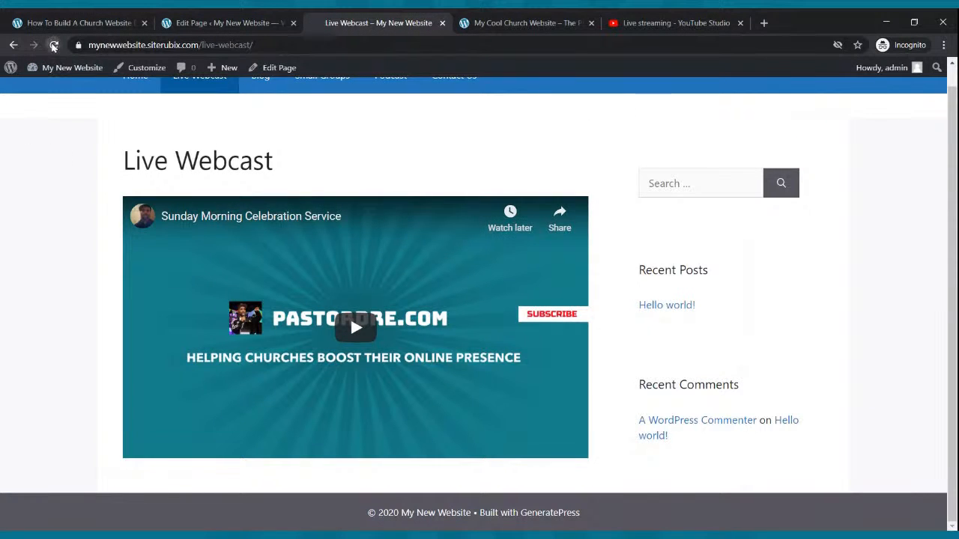
pyautogui.click(53, 45)
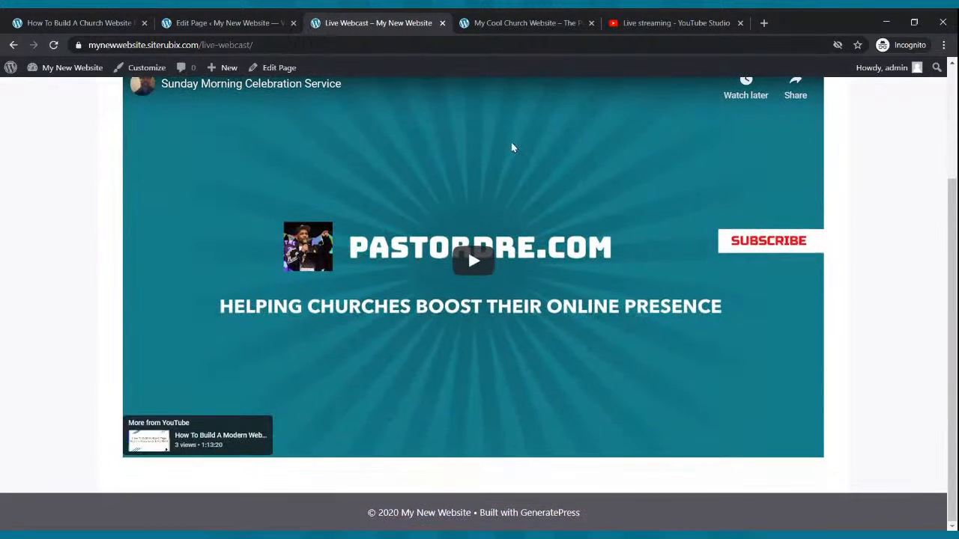
pyautogui.scroll(-3, 517, 154)
pyautogui.scroll(3, 566, 195)
pyautogui.scroll(-2, 766, 222)
pyautogui.scroll(-1, 766, 223)
pyautogui.scroll(1, 704, 259)
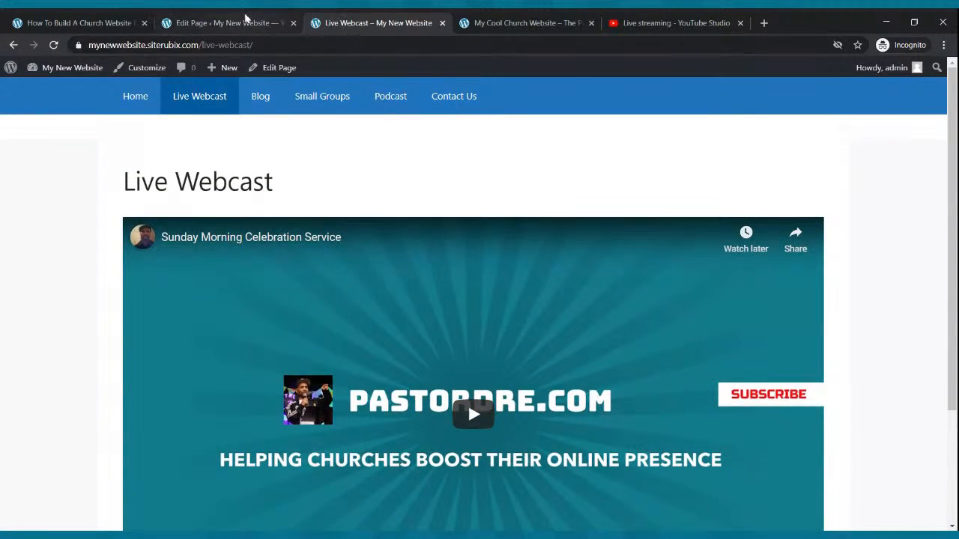
# Return to the page editor and add a Columns block with the 33 / 33 / 33 variation below the video.
pyautogui.click(247, 21)
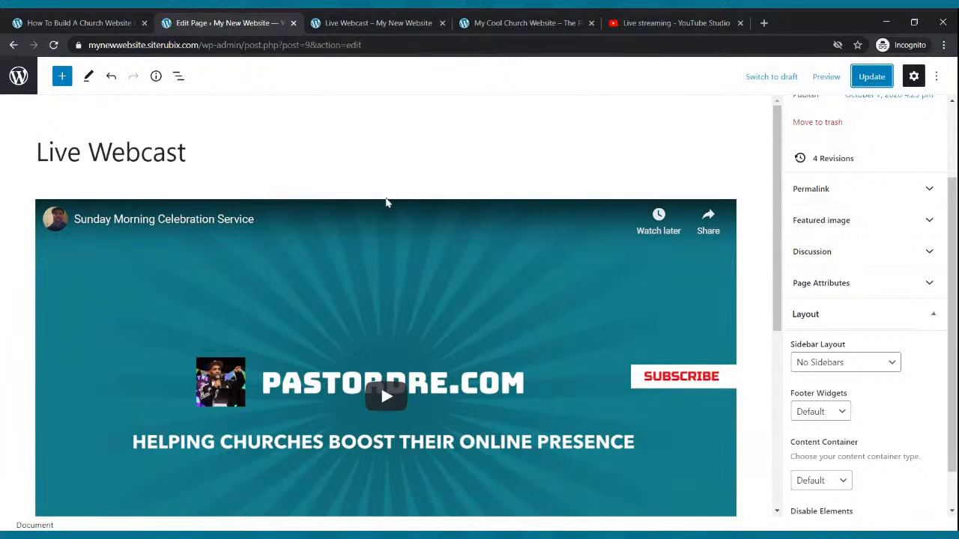
pyautogui.click(63, 78)
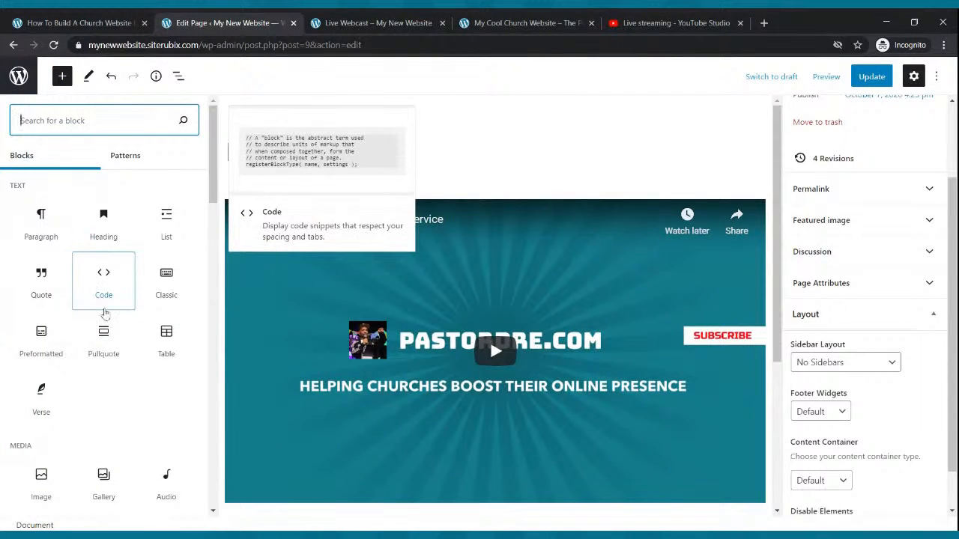
pyautogui.write('col')
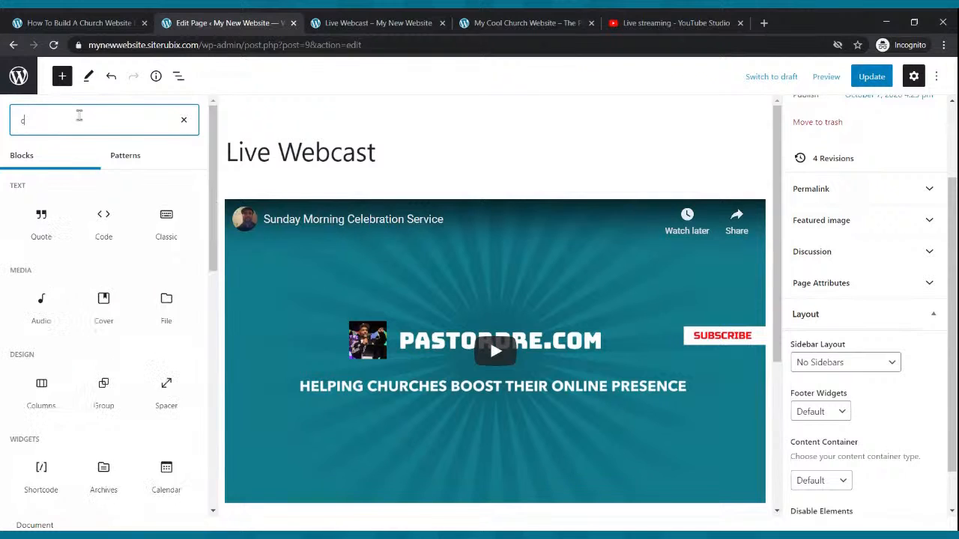
pyautogui.click(58, 219)
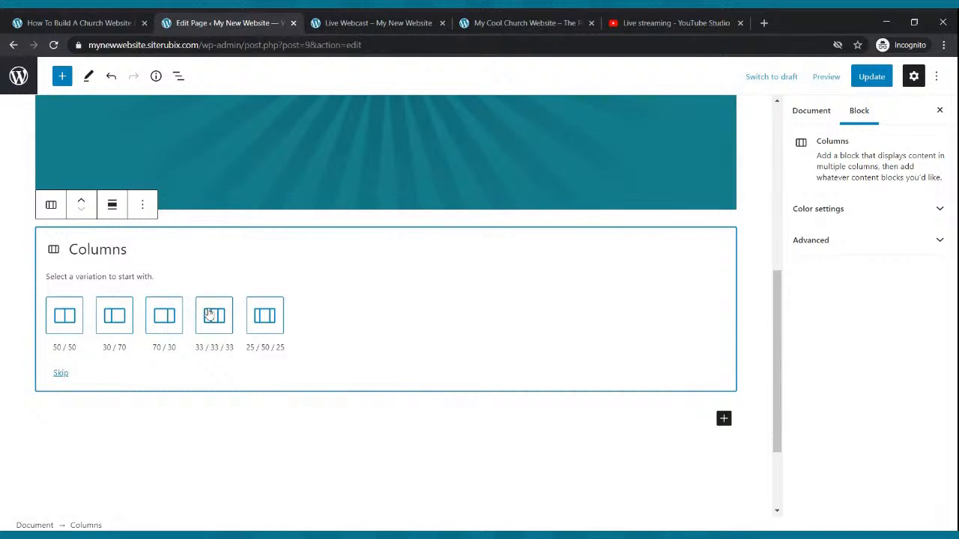
pyautogui.click(212, 315)
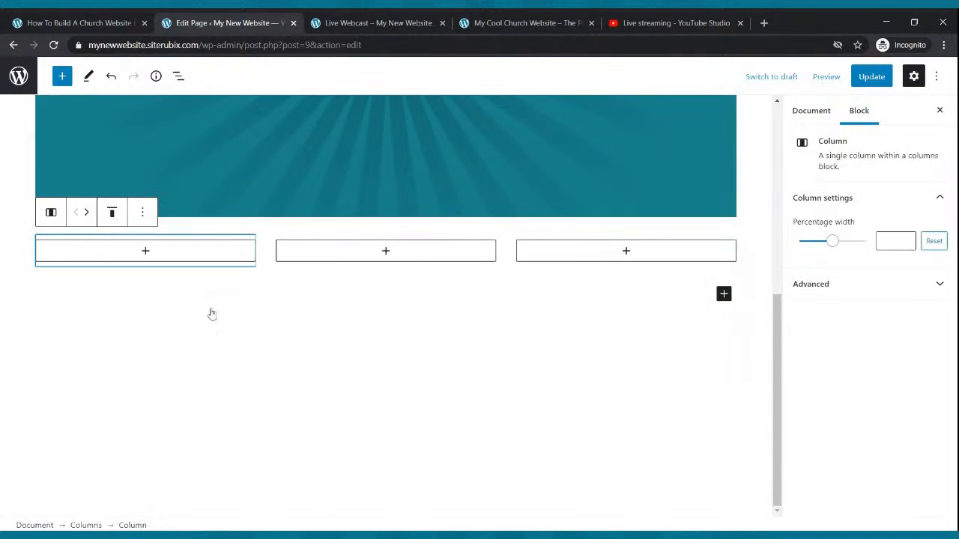
# Add a YouTube block to the middle column and embed the copied stream link in it.
pyautogui.click(385, 251)
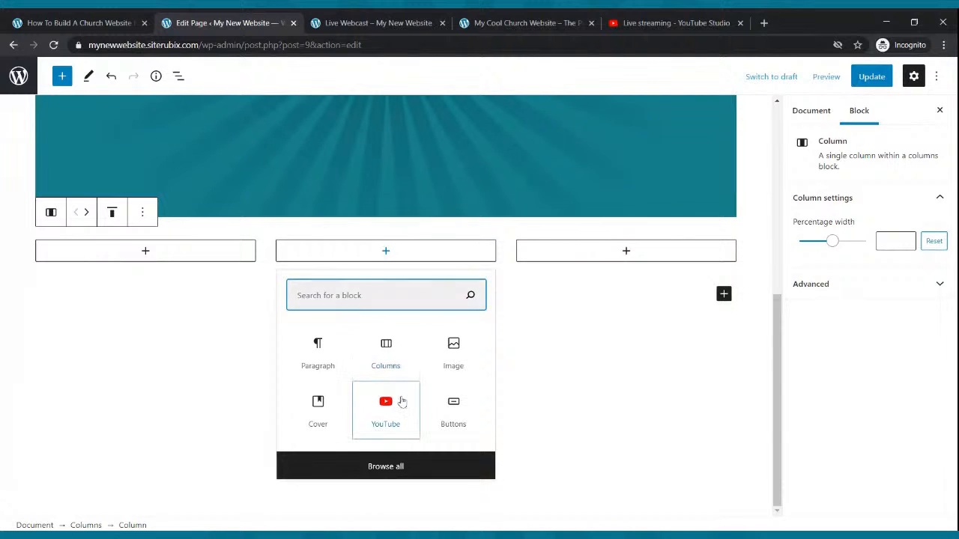
pyautogui.click(399, 402)
pyautogui.write('https://youtu.be/RYt9vVNdS8o')
pyautogui.click(448, 339)
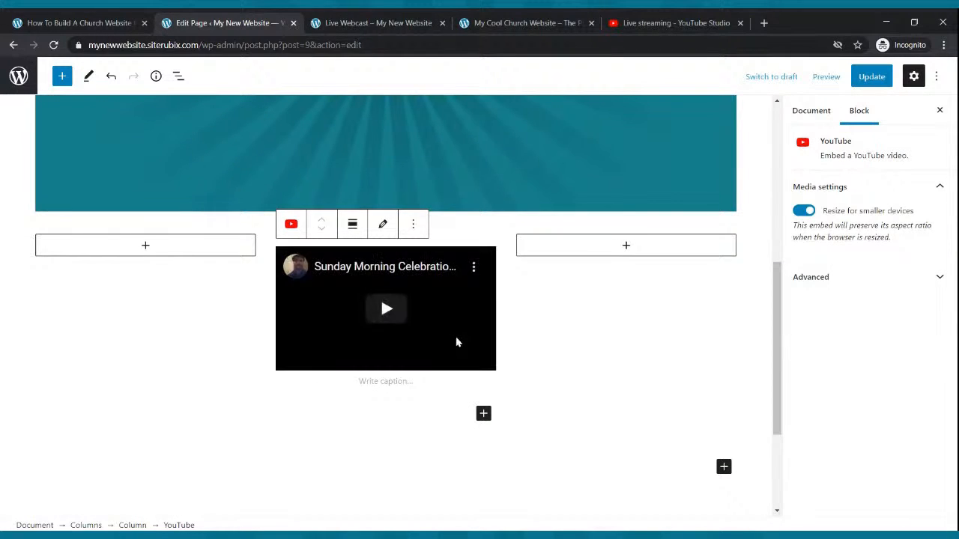
# Remove the original full-width YouTube block above the columns.
pyautogui.scroll(3, 457, 329)
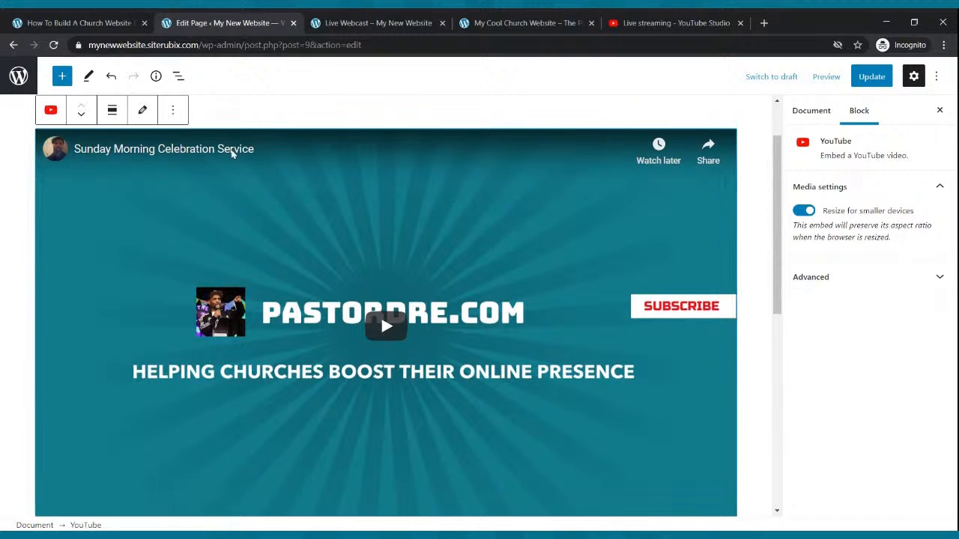
pyautogui.click(173, 111)
pyautogui.click(198, 386)
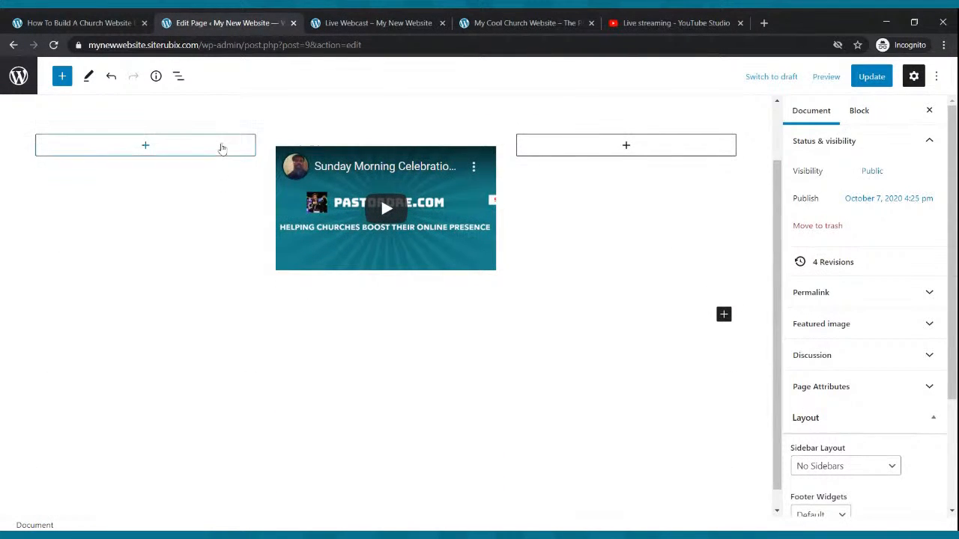
# Set the percentage width of the empty first column to 24.
pyautogui.click(221, 146)
pyautogui.click(258, 209)
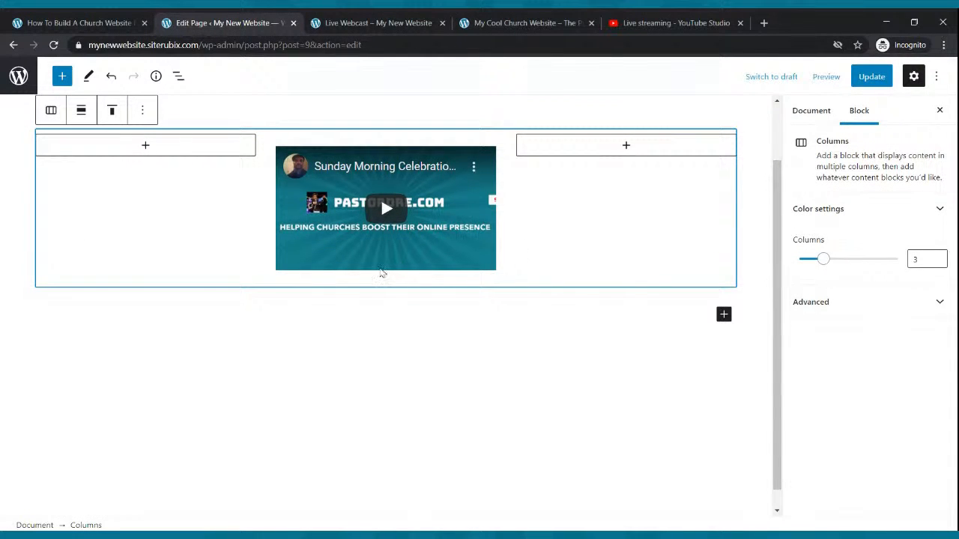
pyautogui.click(182, 213)
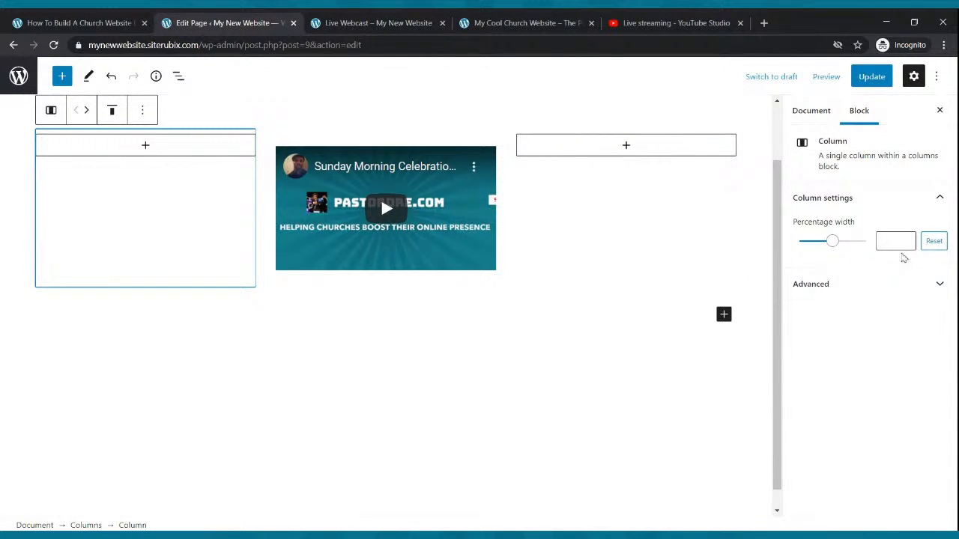
pyautogui.moveTo(832, 242); pyautogui.dragTo(818, 243)
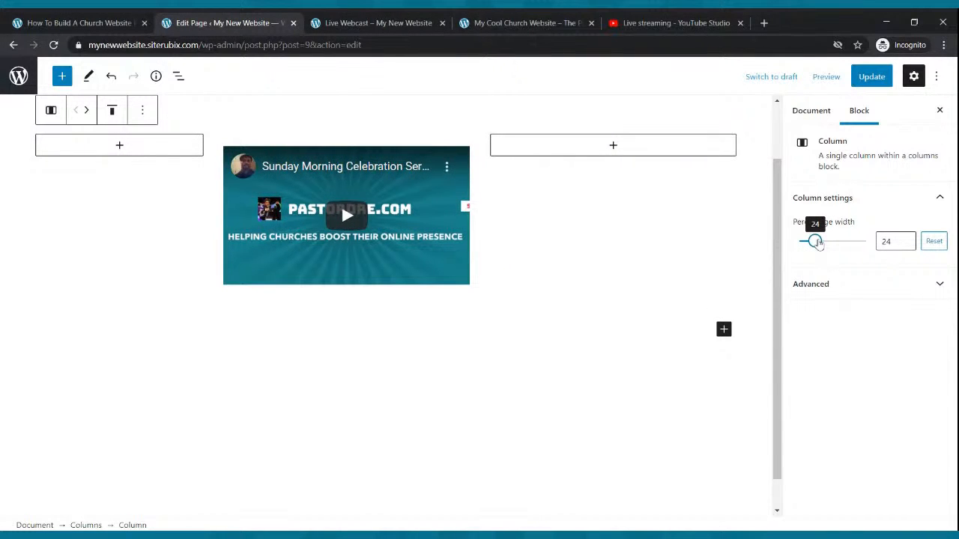
# Reduce the percentage width of the empty third column to give the video column more room.
pyautogui.click(662, 154)
pyautogui.click(744, 197)
pyautogui.click(731, 192)
pyautogui.click(829, 250)
pyautogui.moveTo(828, 248); pyautogui.dragTo(813, 253)
# Set the first column's percentage width to 16.1 and update the page.
pyautogui.click(186, 195)
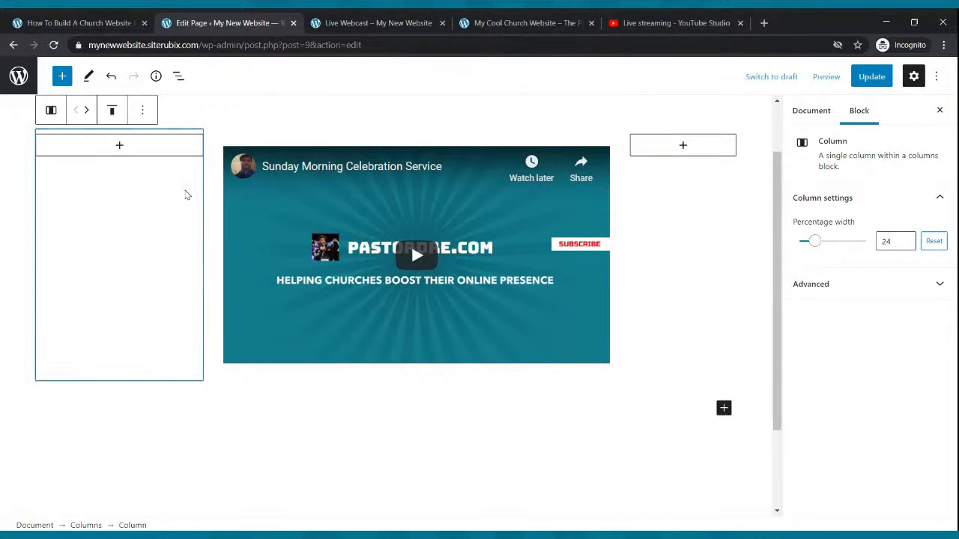
pyautogui.click(815, 247)
pyautogui.moveTo(815, 248); pyautogui.dragTo(816, 247)
pyautogui.click(877, 78)
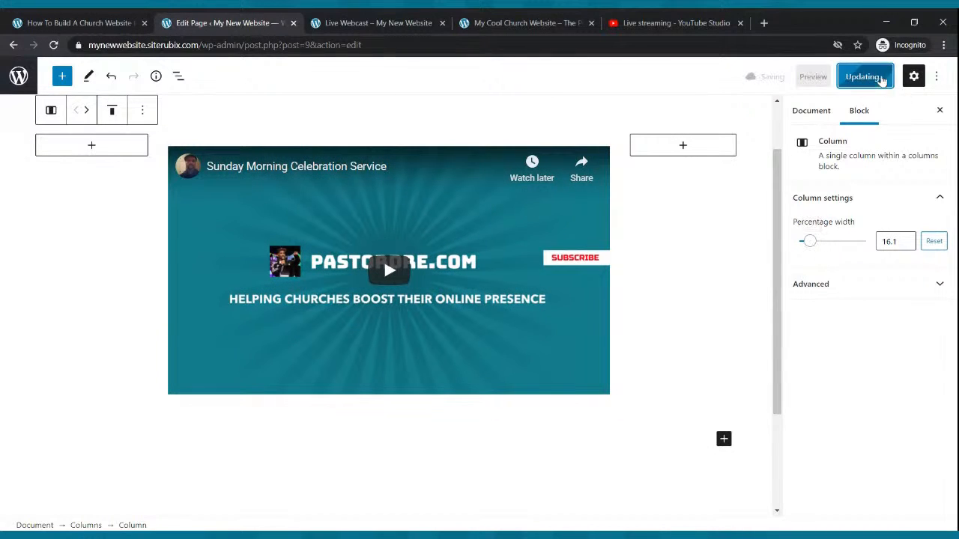
# Reload the public Live Webcast page to check the video's size and position, and return to the page editor.
pyautogui.click(416, 22)
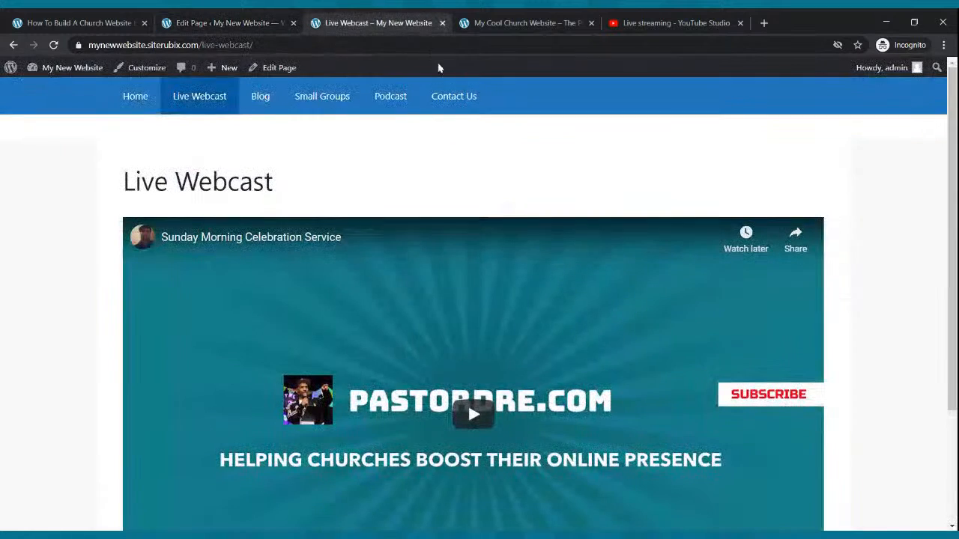
pyautogui.click(54, 45)
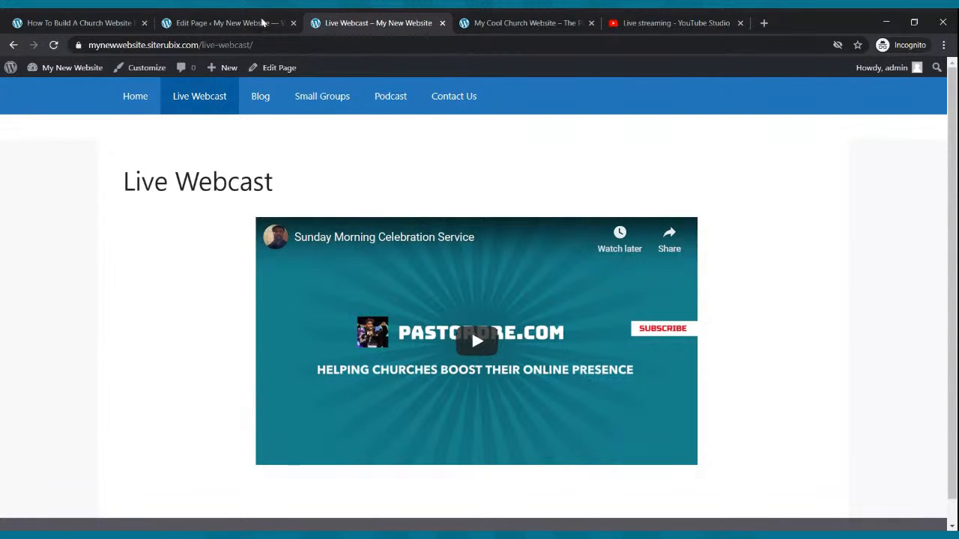
pyautogui.click(217, 23)
pyautogui.scroll(2, 238, 206)
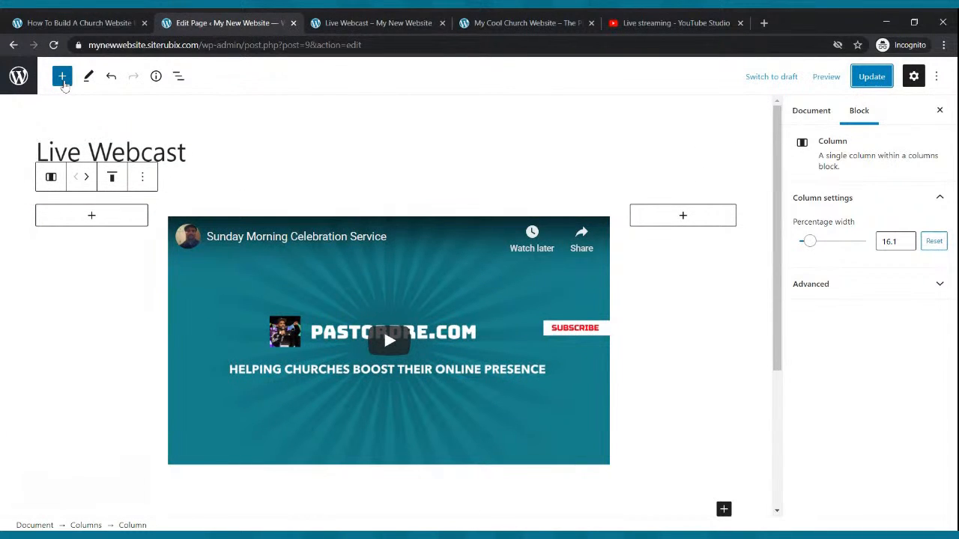
pyautogui.click(63, 77)
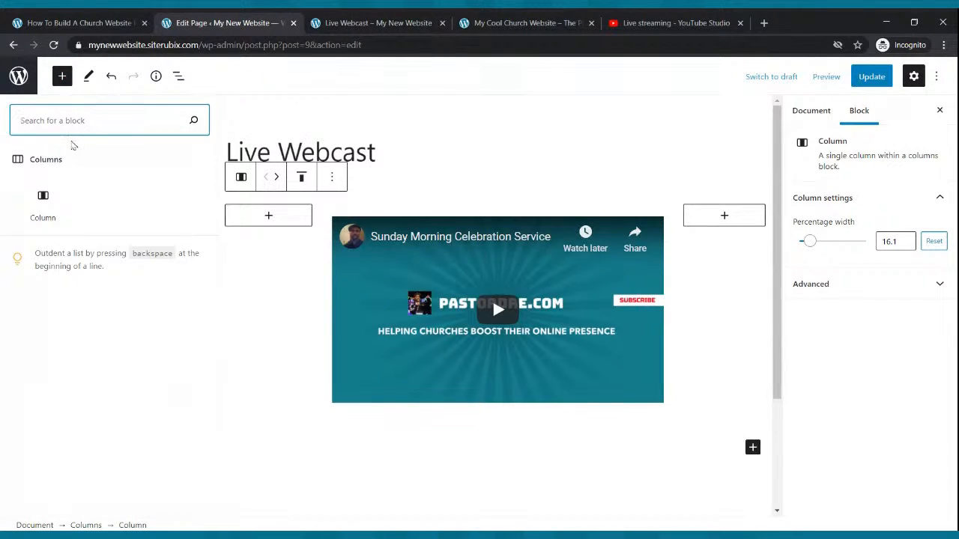
pyautogui.write('p')
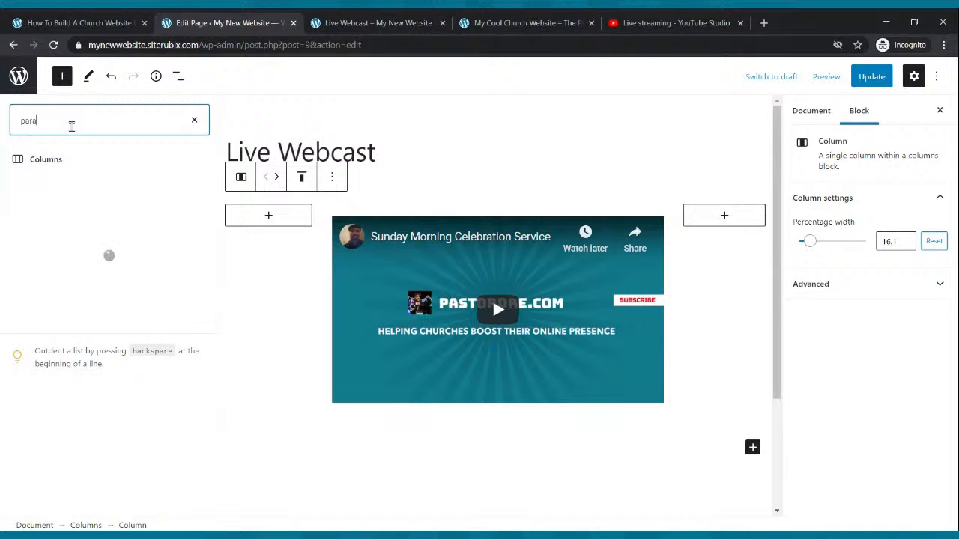
pyautogui.write('ara')
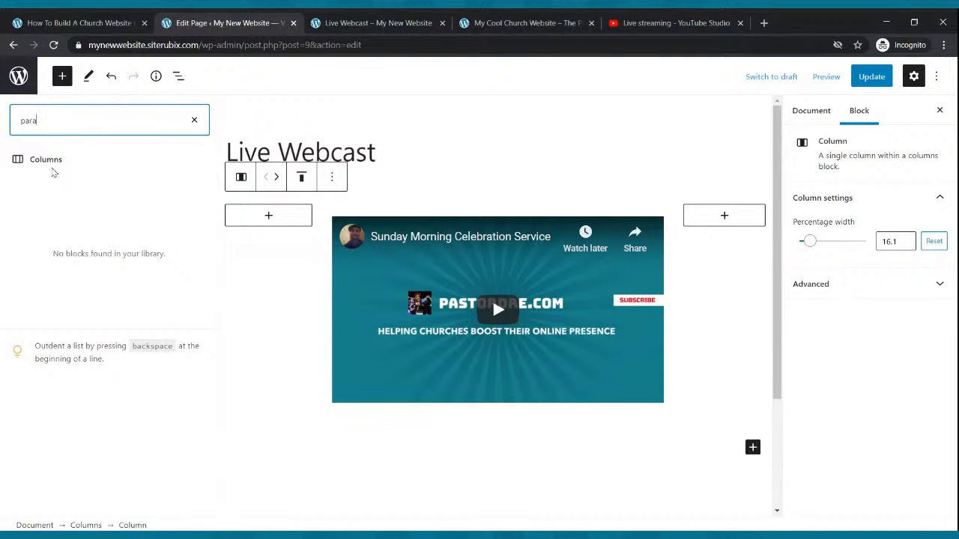
pyautogui.write('graph')
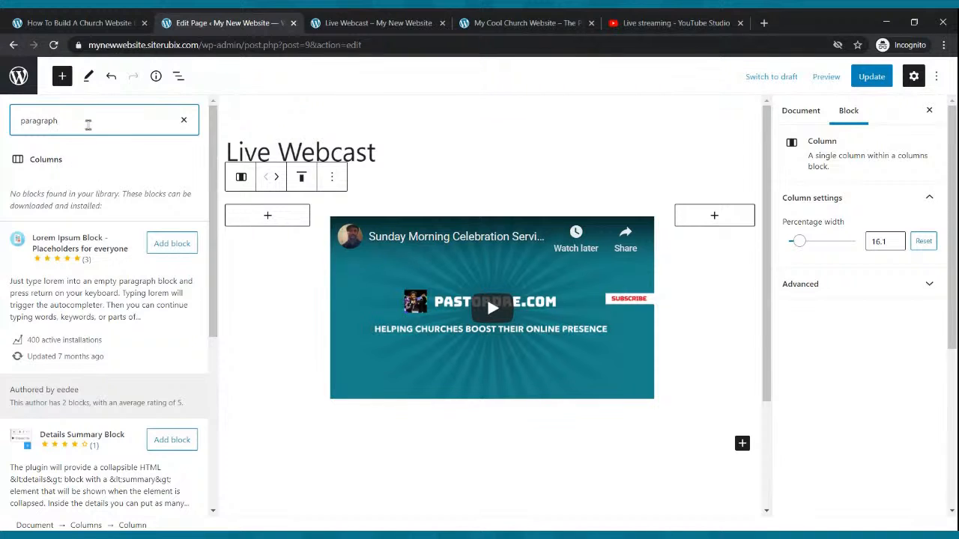
pyautogui.click(184, 120)
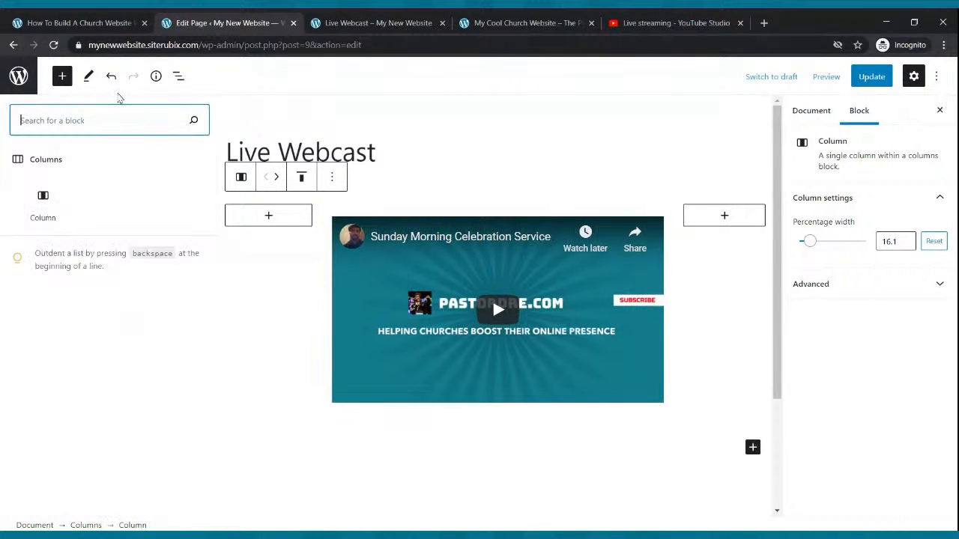
pyautogui.click(64, 77)
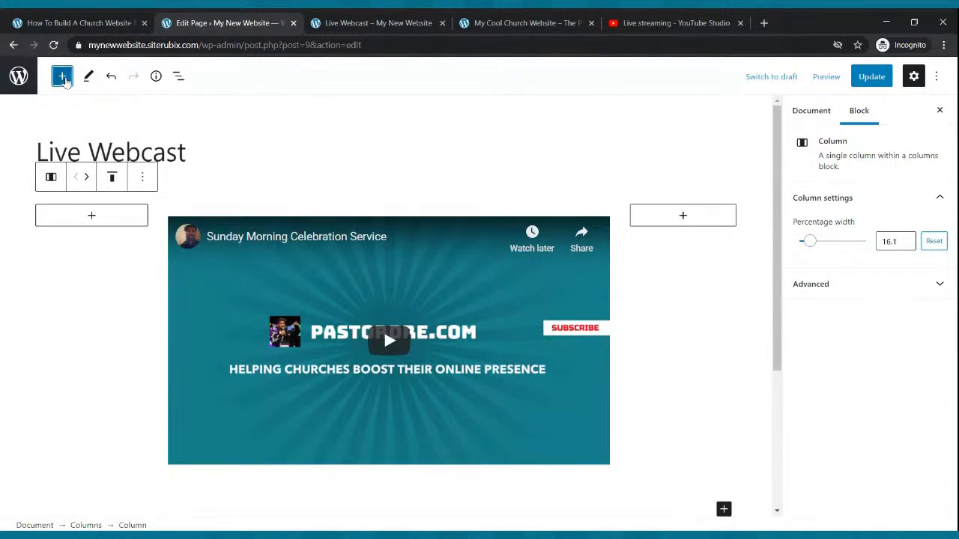
# Search the block library for a paragraph block while the first column is selected.
pyautogui.click(63, 77)
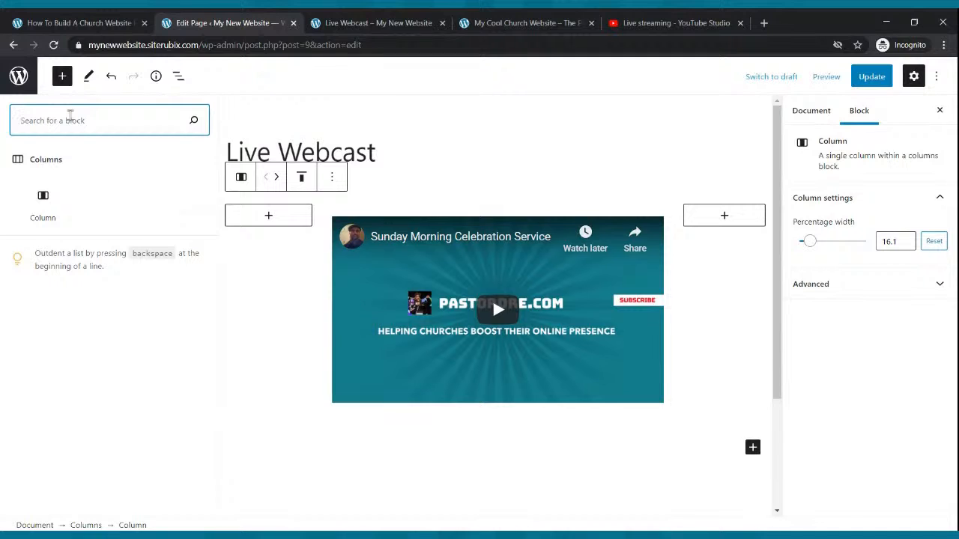
pyautogui.write('parapgraph')
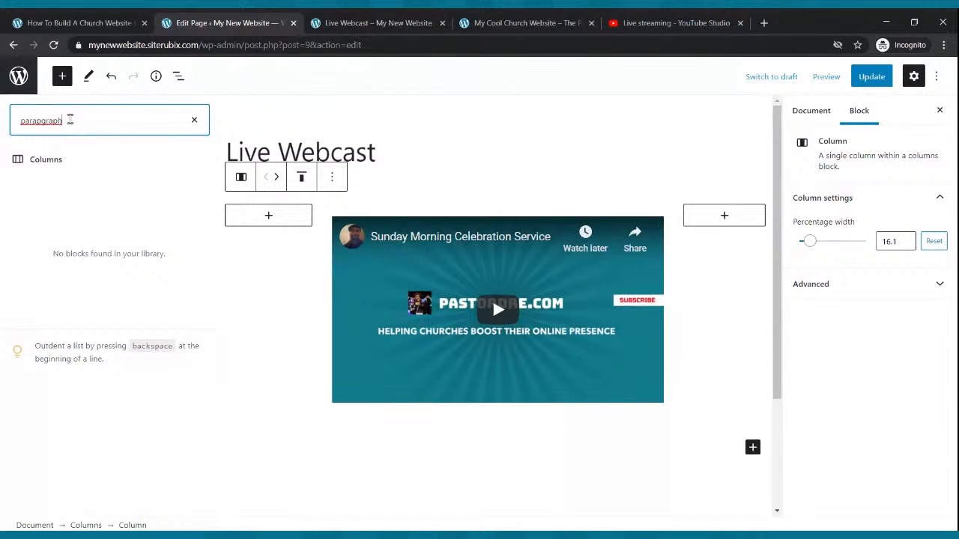
pyautogui.press('BackSpace')
pyautogui.press('BackSpace')
pyautogui.write('g')
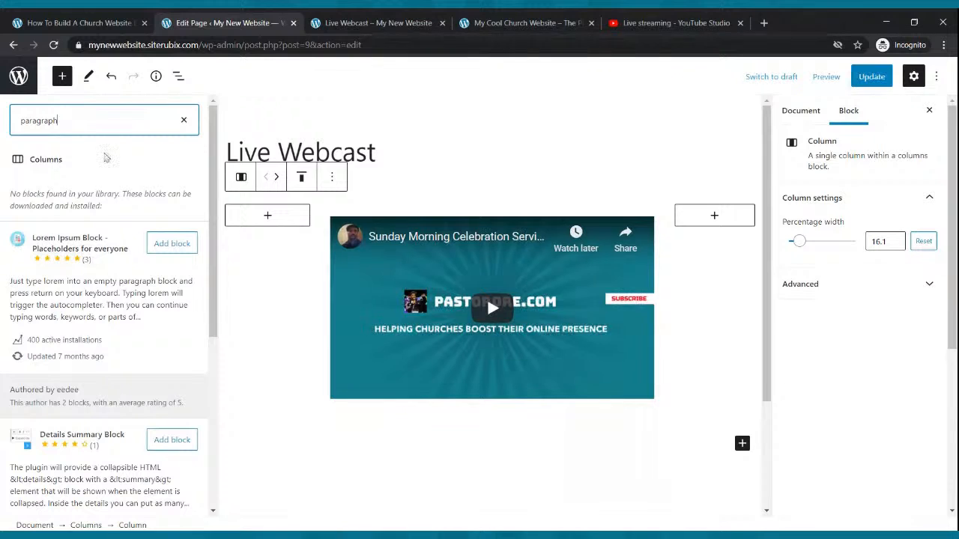
# Close the block library, deselect the first column and update the Live Webcast page.
pyautogui.click(239, 275)
pyautogui.click(620, 106)
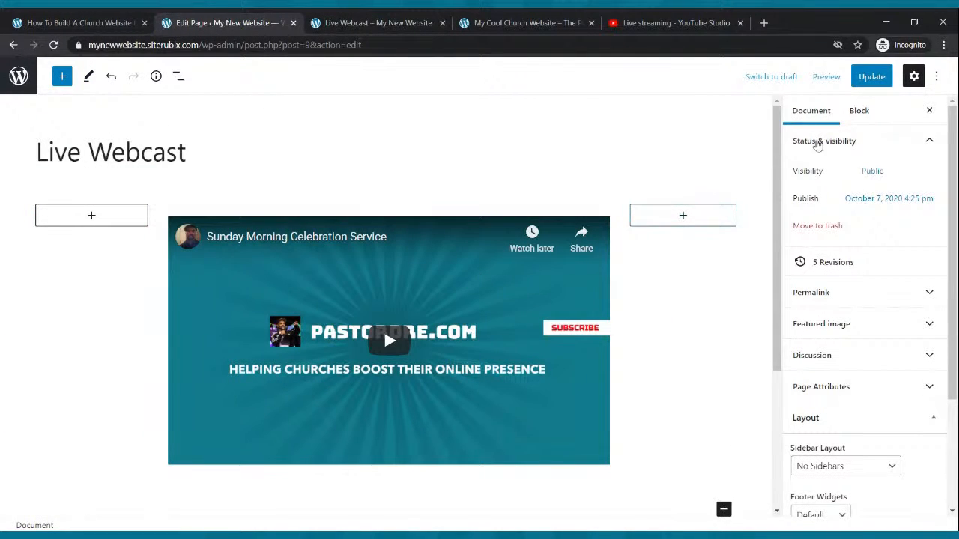
pyautogui.click(870, 77)
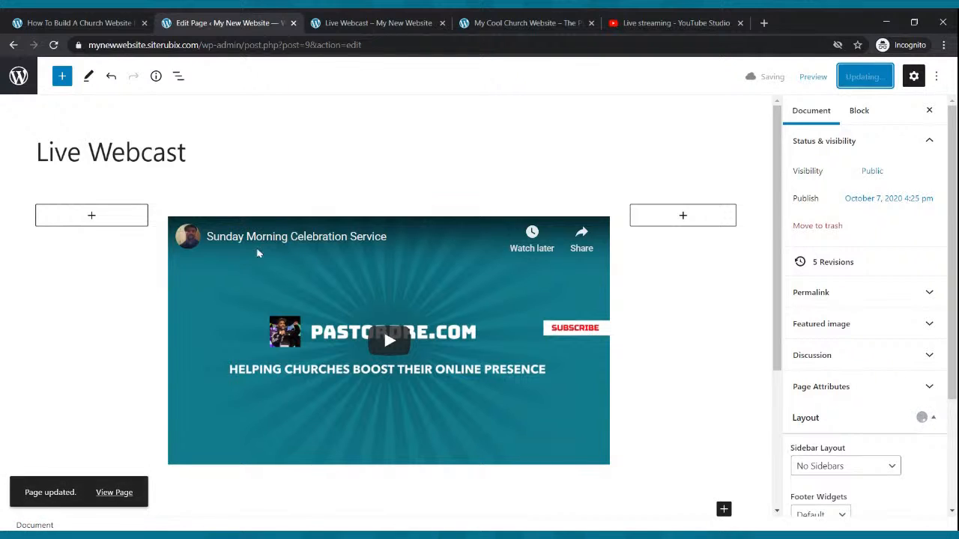
# Add a paragraph block below the columns reading "Welcome To Our Live Webcast - We Hope You Enjoy The Service".
pyautogui.scroll(-2, 594, 415)
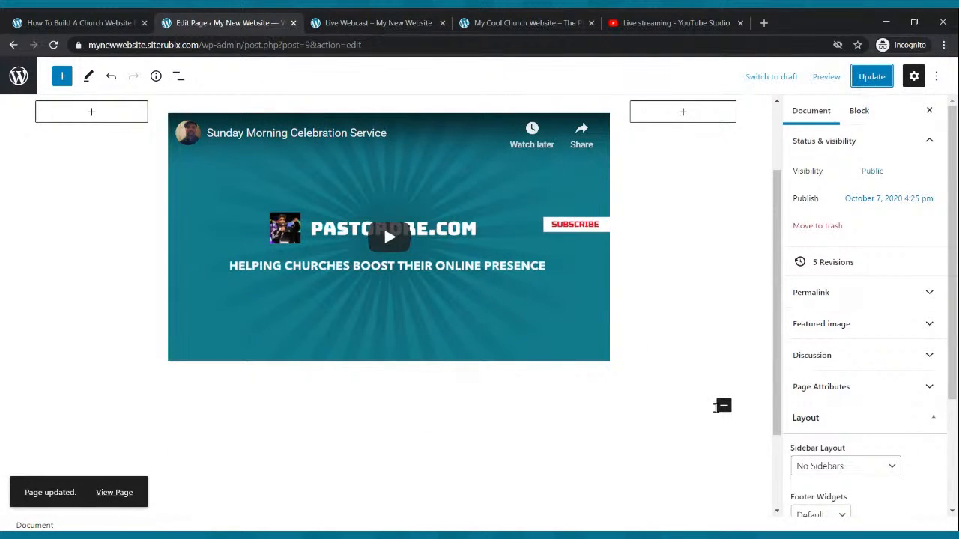
pyautogui.click(721, 406)
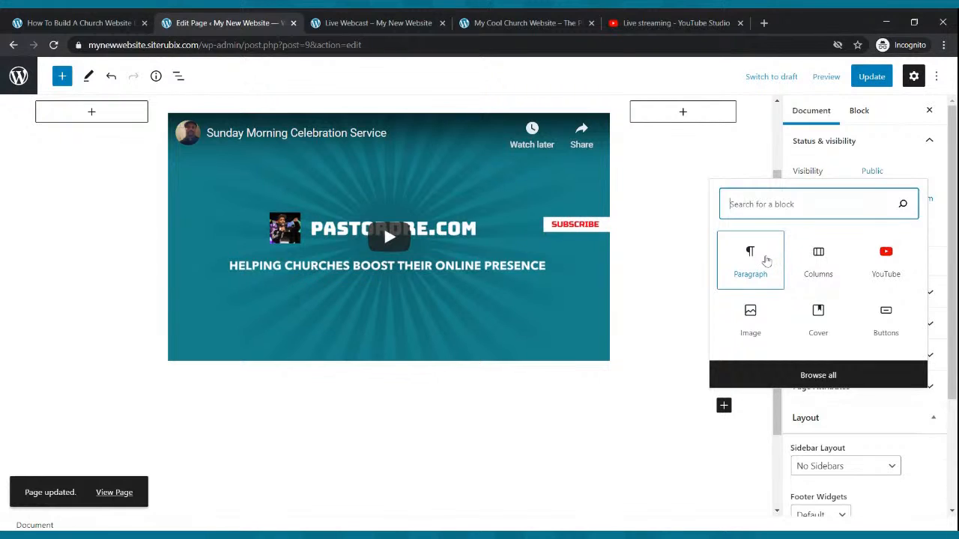
pyautogui.click(766, 260)
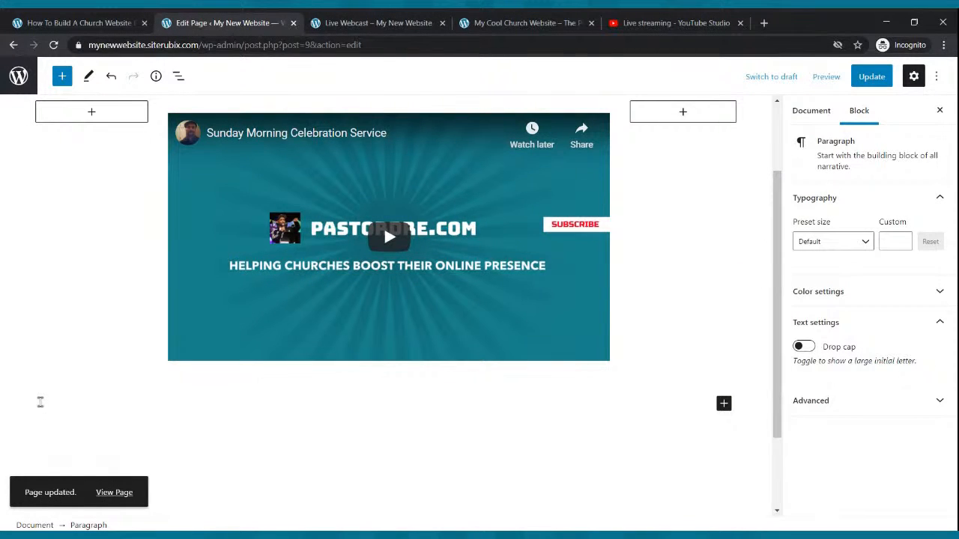
pyautogui.write('elom')
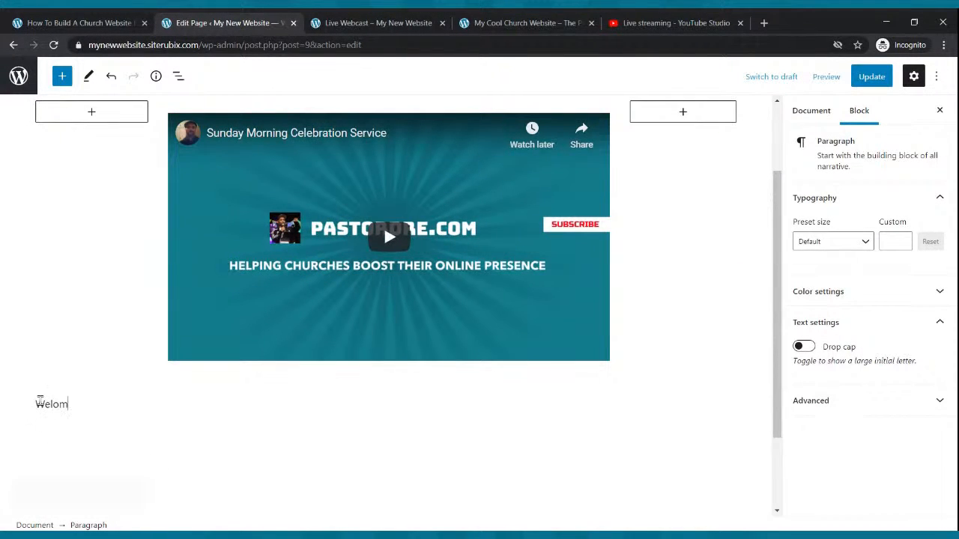
pyautogui.write('e')
pyautogui.press('BackSpace')
pyautogui.press('BackSpace')
pyautogui.write('ome To Our ')
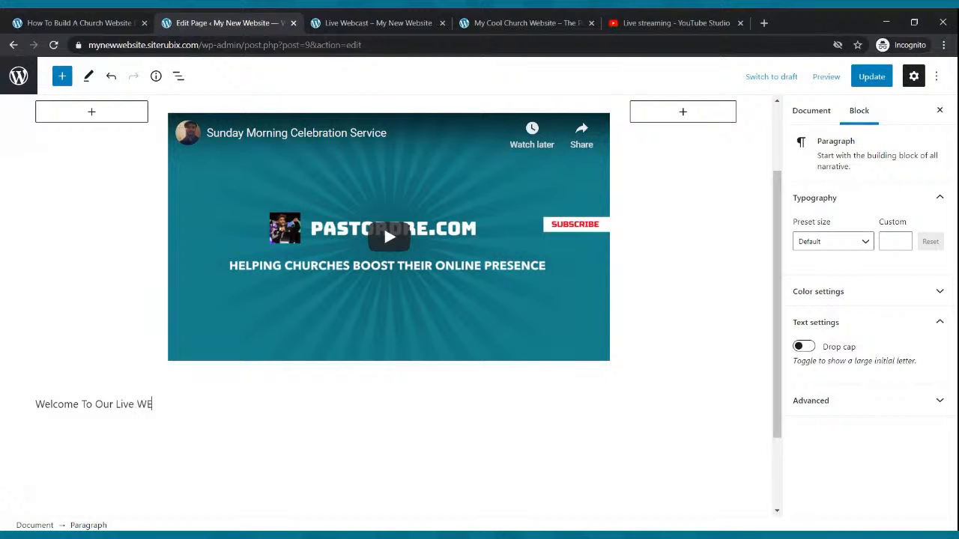
pyautogui.write('Live Webcast - WE Hpe')
pyautogui.press('BackSpace')
pyautogui.press('BackSpace')
pyautogui.write('ope You En')
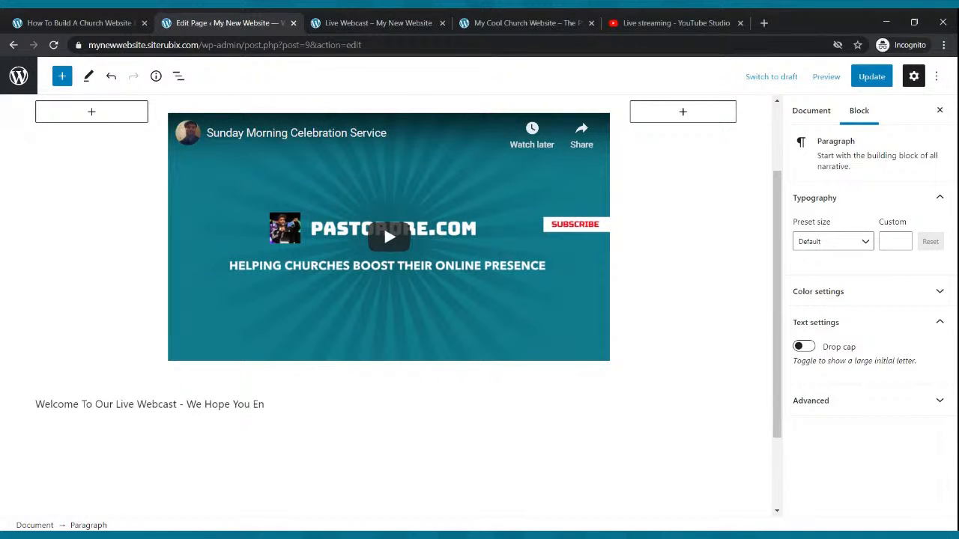
pyautogui.write('joy The Service')
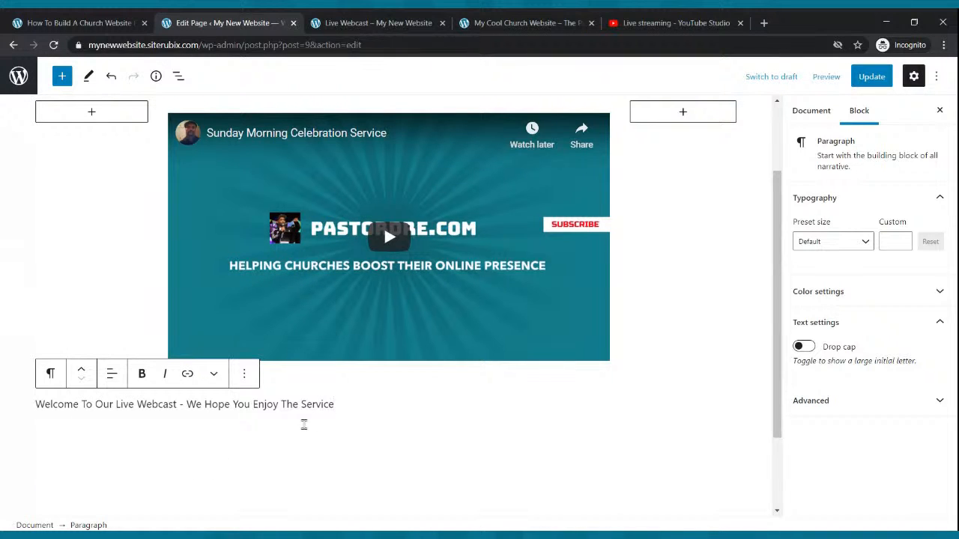
# Make the welcome text below the video bold and center-align it.
pyautogui.moveTo(338, 404); pyautogui.dragTo(36, 404)
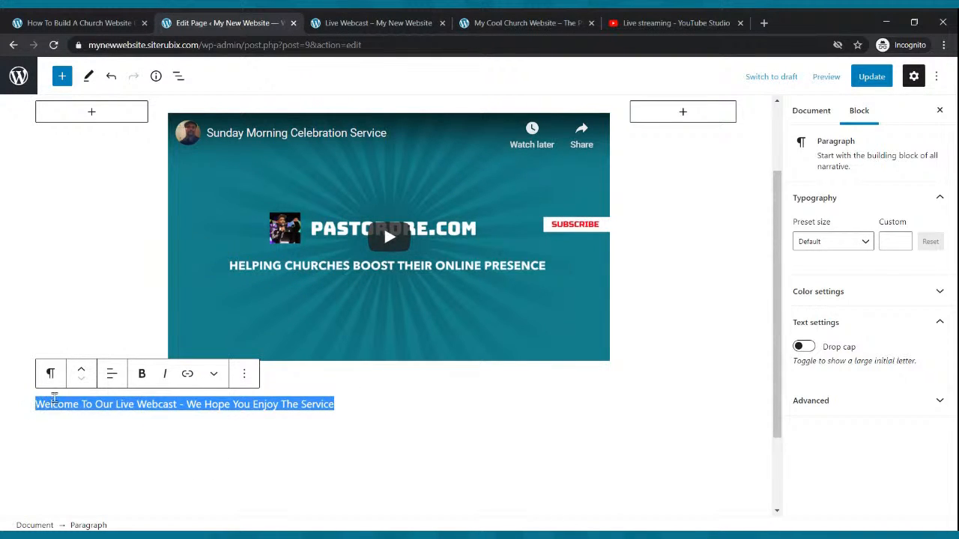
pyautogui.click(138, 376)
pyautogui.click(113, 375)
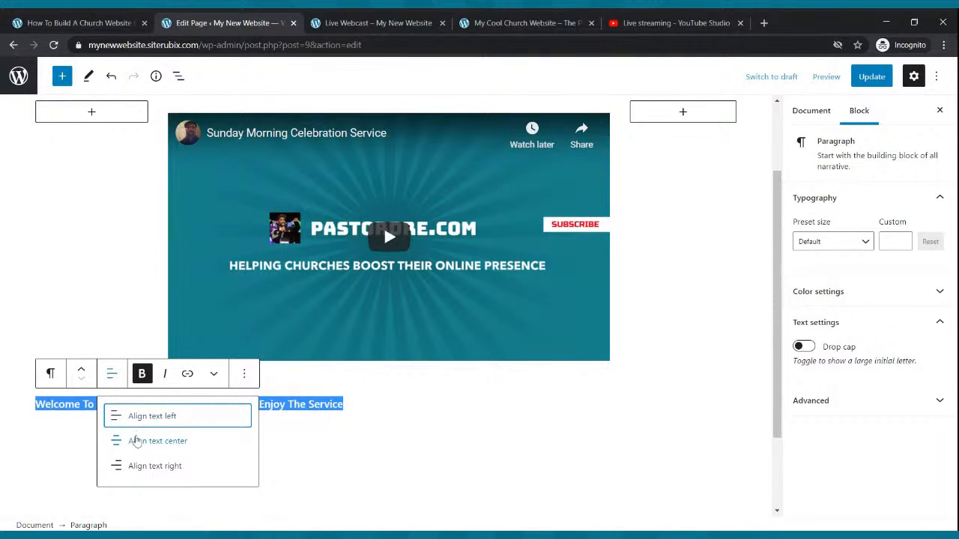
pyautogui.click(135, 441)
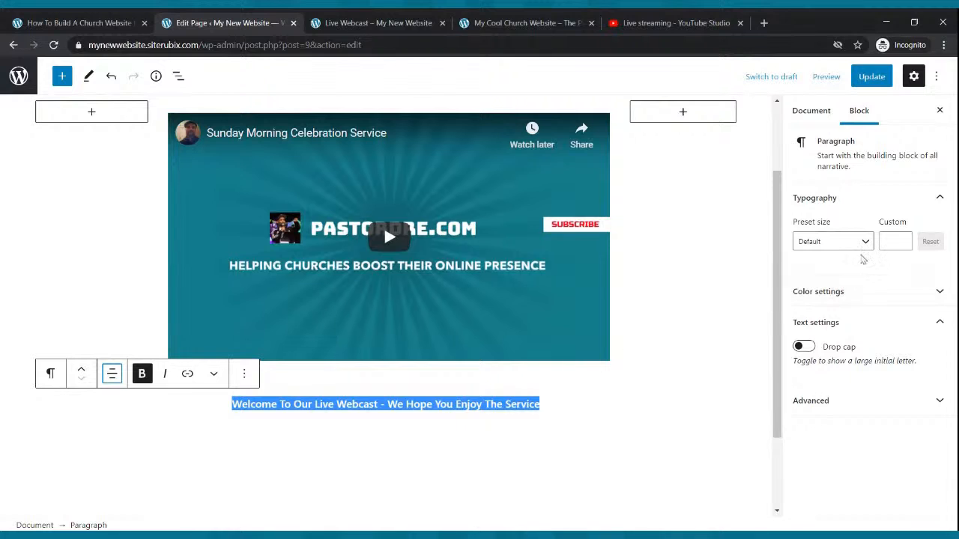
# Set the welcome paragraph's preset text size to Large.
pyautogui.click(868, 242)
pyautogui.click(834, 356)
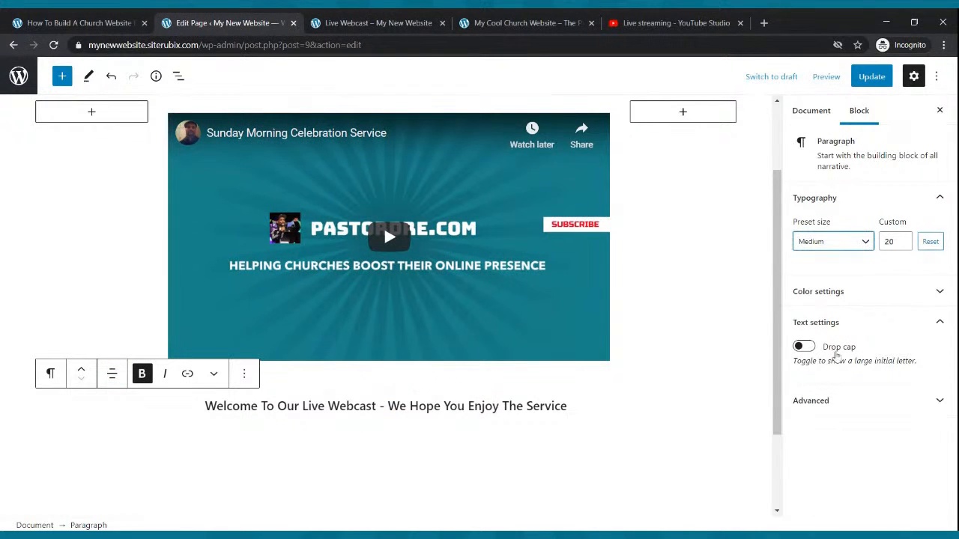
pyautogui.click(869, 243)
pyautogui.click(846, 387)
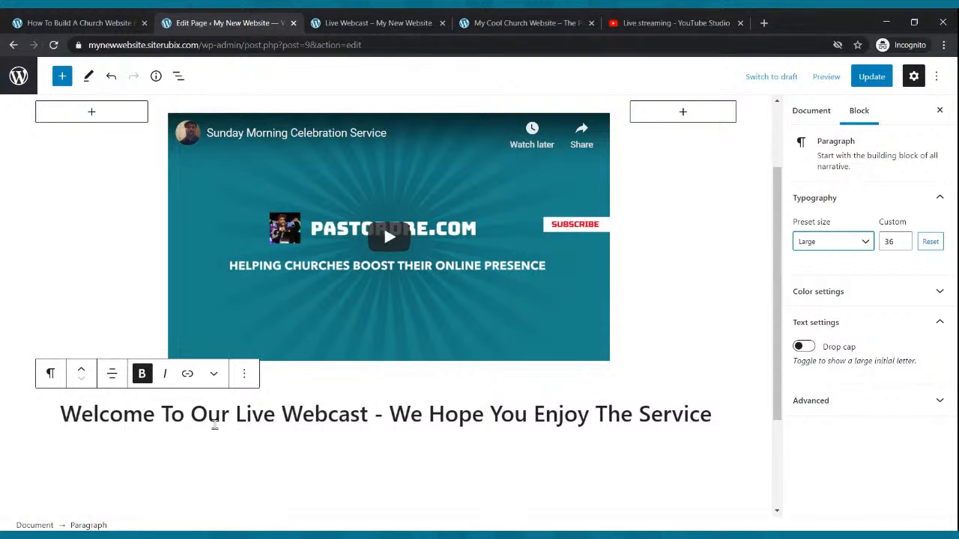
# Move the welcome paragraph above the video columns and update the page.
pyautogui.tripleClick(213, 419)
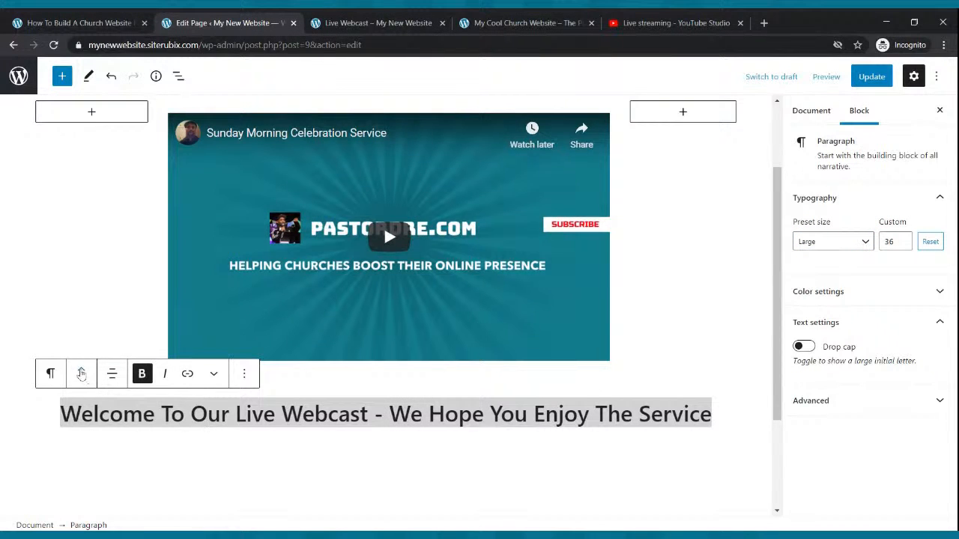
pyautogui.click(81, 368)
pyautogui.scroll(-2, 326, 323)
pyautogui.scroll(1, 326, 327)
pyautogui.scroll(1, 326, 328)
pyautogui.click(871, 75)
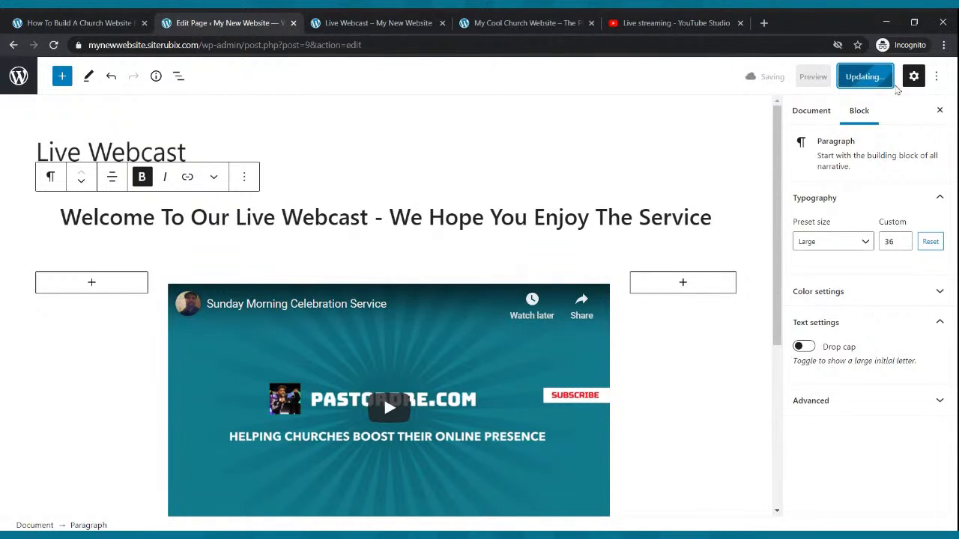
# Reload the public Live Webcast page and check the welcome heading, the video and the space beneath it.
pyautogui.click(368, 22)
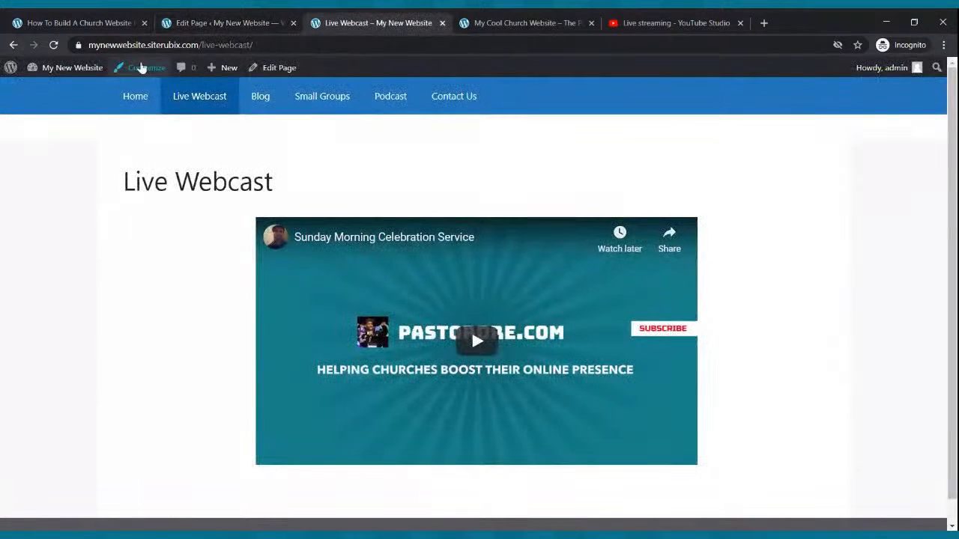
pyautogui.click(53, 45)
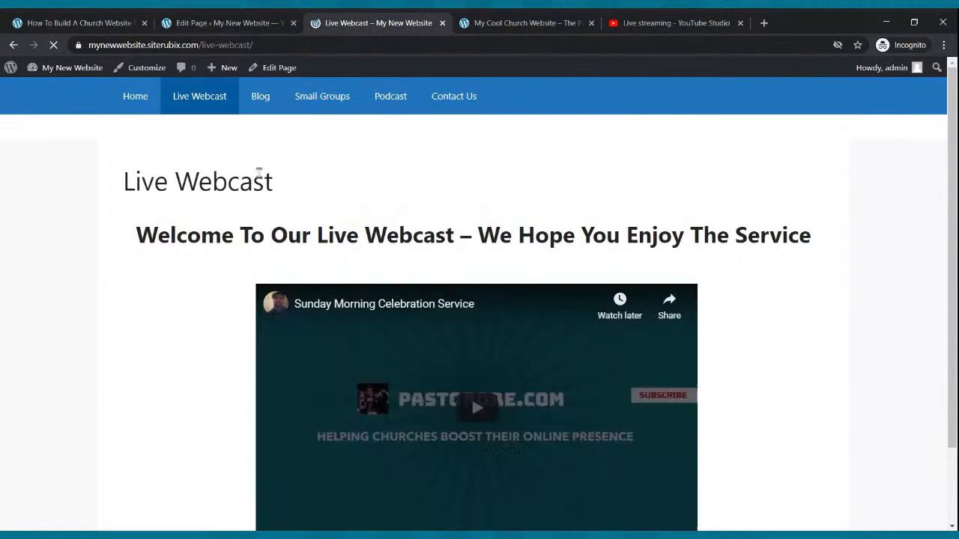
pyautogui.scroll(-3, 259, 171)
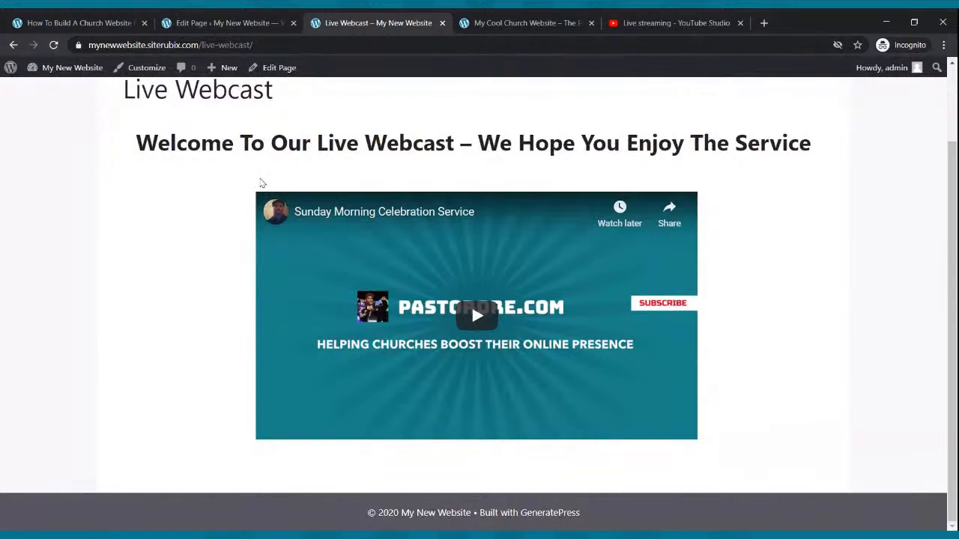
pyautogui.scroll(3, 264, 186)
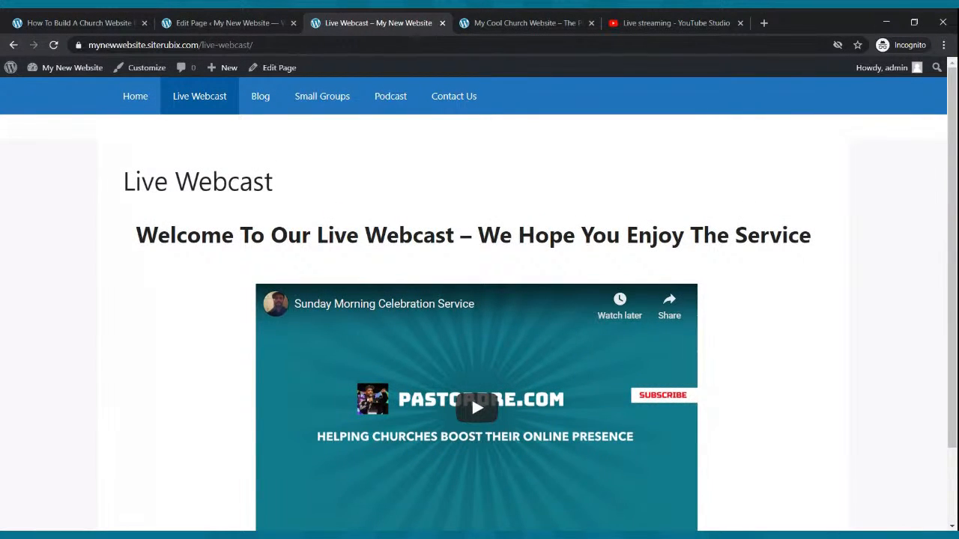
pyautogui.scroll(-3, 480, 299)
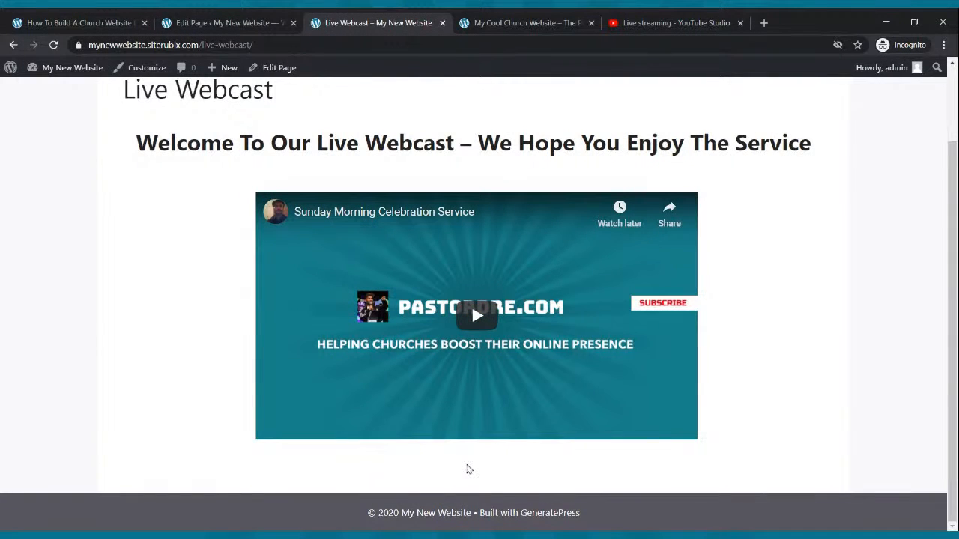
# Return to the page editor and add a Buttons block below the video columns with a button labelled "Contact Us".
pyautogui.click(180, 19)
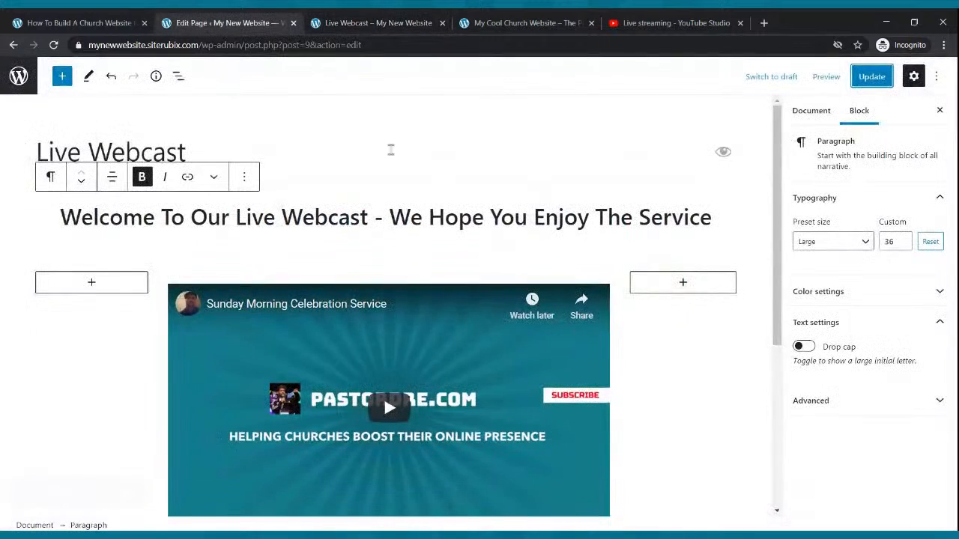
pyautogui.scroll(-1, 406, 155)
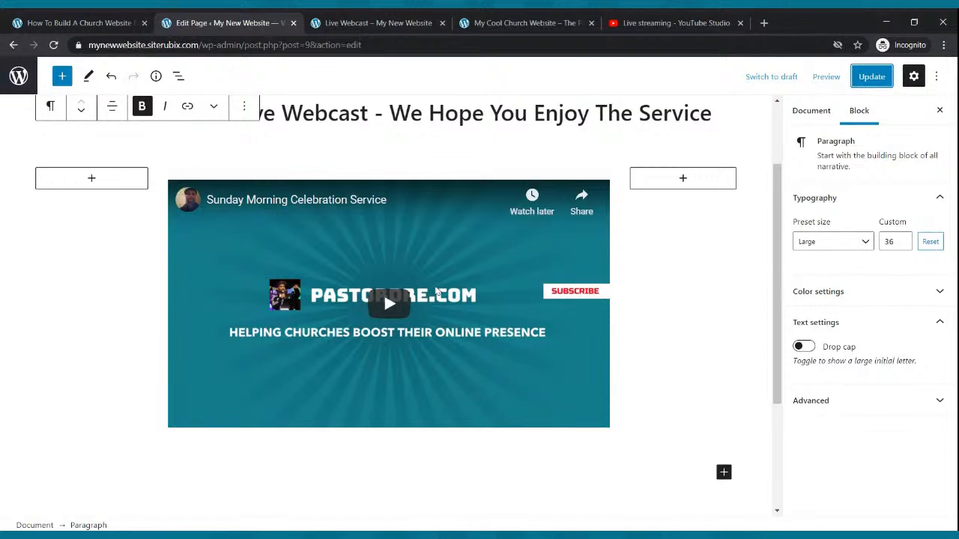
pyautogui.click(724, 472)
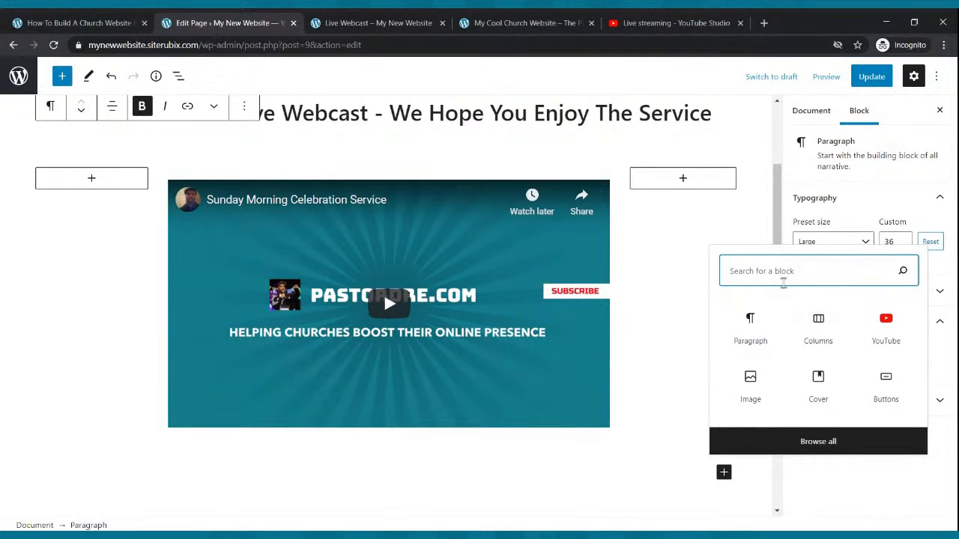
pyautogui.write('button')
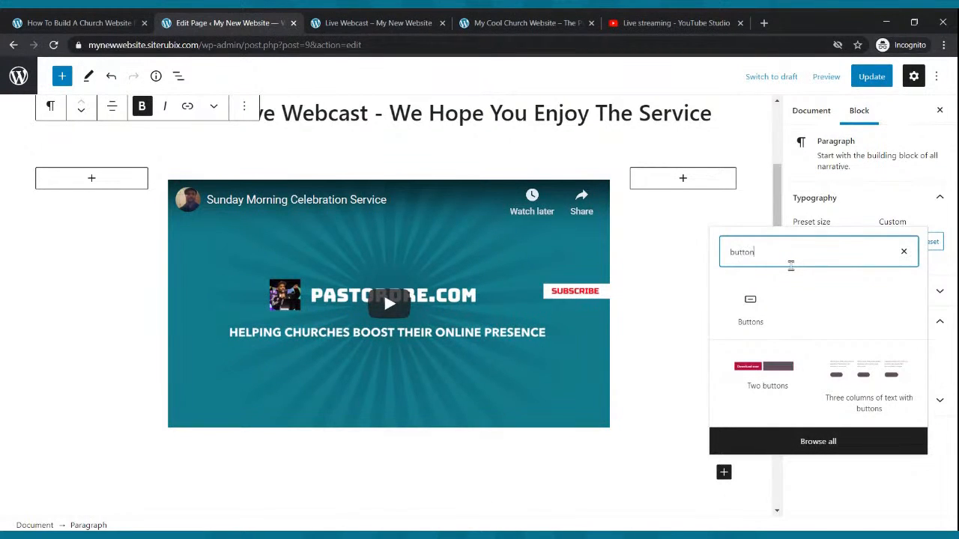
pyautogui.click(751, 312)
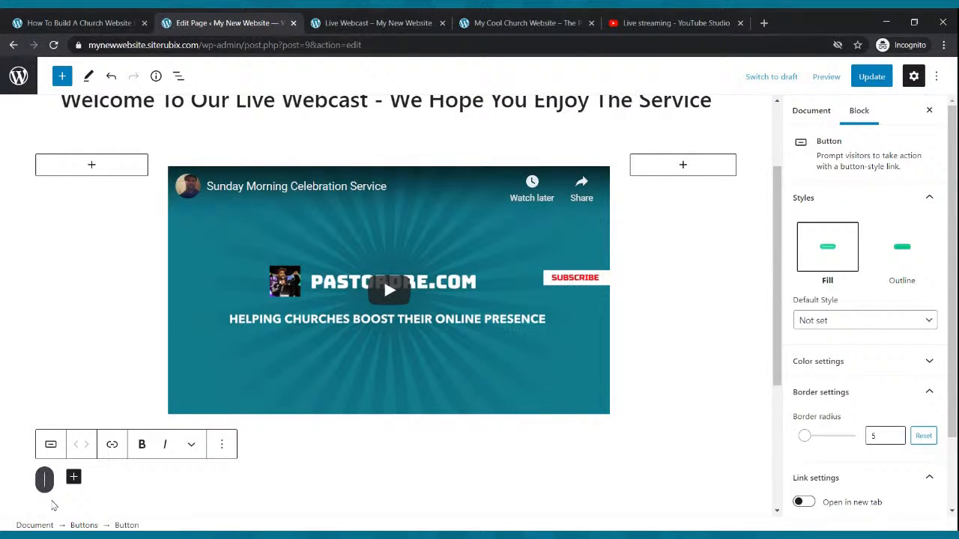
pyautogui.write('Contact Us')
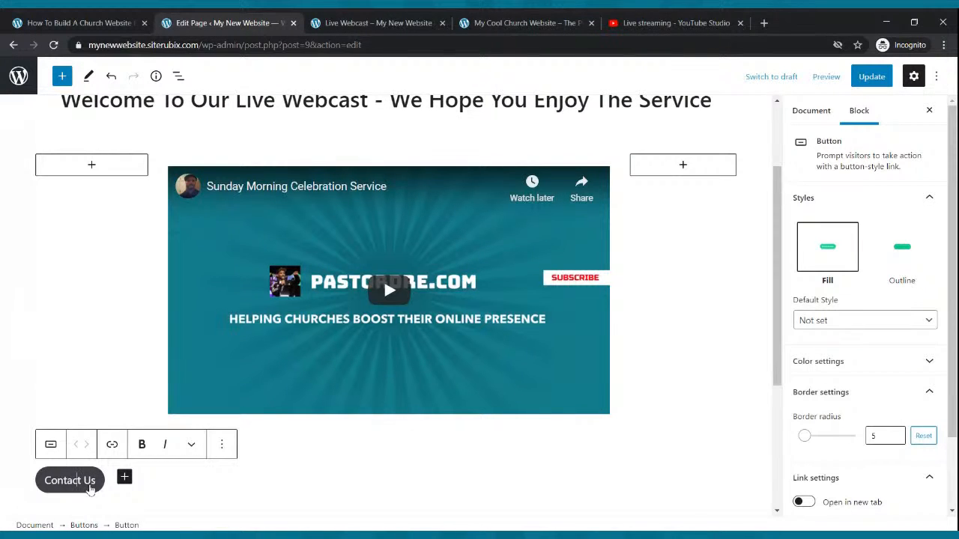
# Center-align the Buttons block that holds the Contact Us button.
pyautogui.click(110, 498)
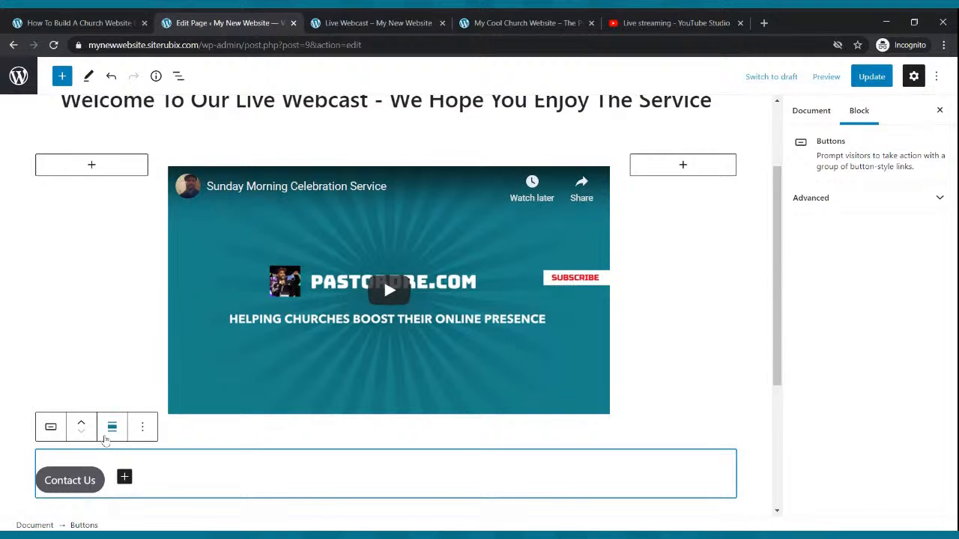
pyautogui.click(112, 426)
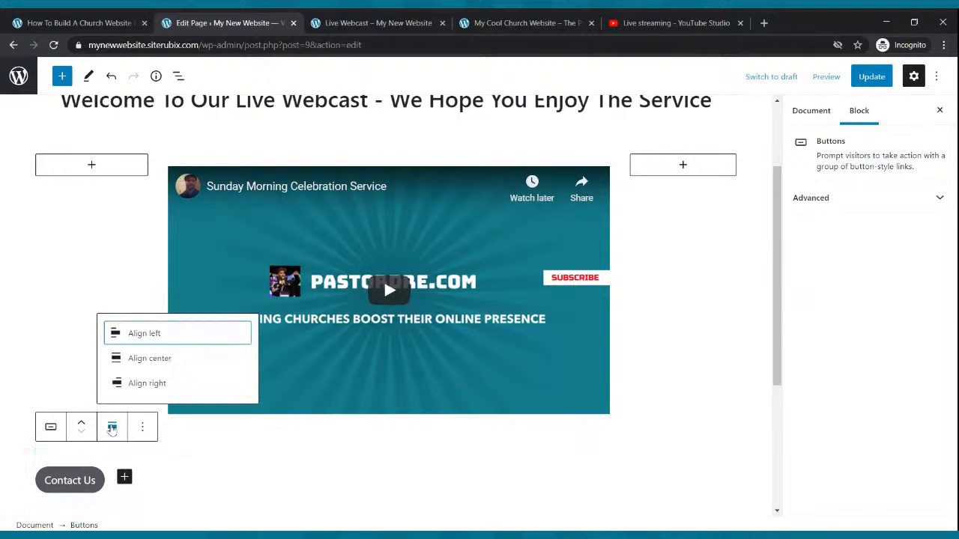
pyautogui.click(137, 361)
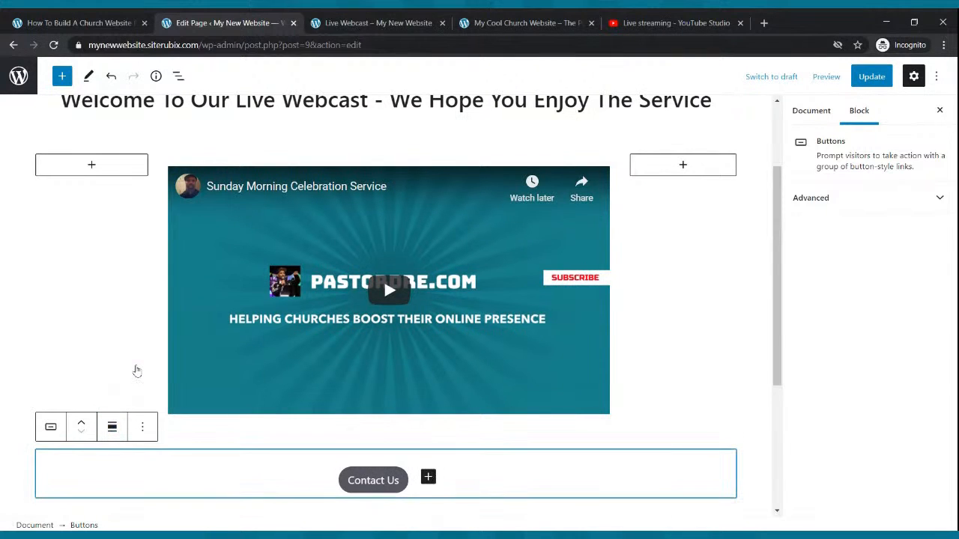
# Give the Contact Us button white text and a solid green background, and update the page.
pyautogui.click(401, 488)
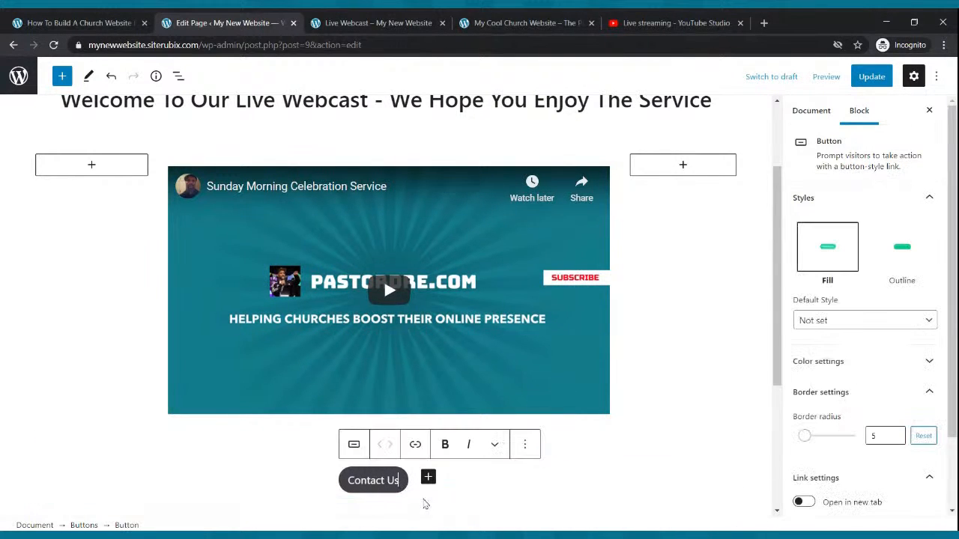
pyautogui.click(848, 364)
pyautogui.click(851, 414)
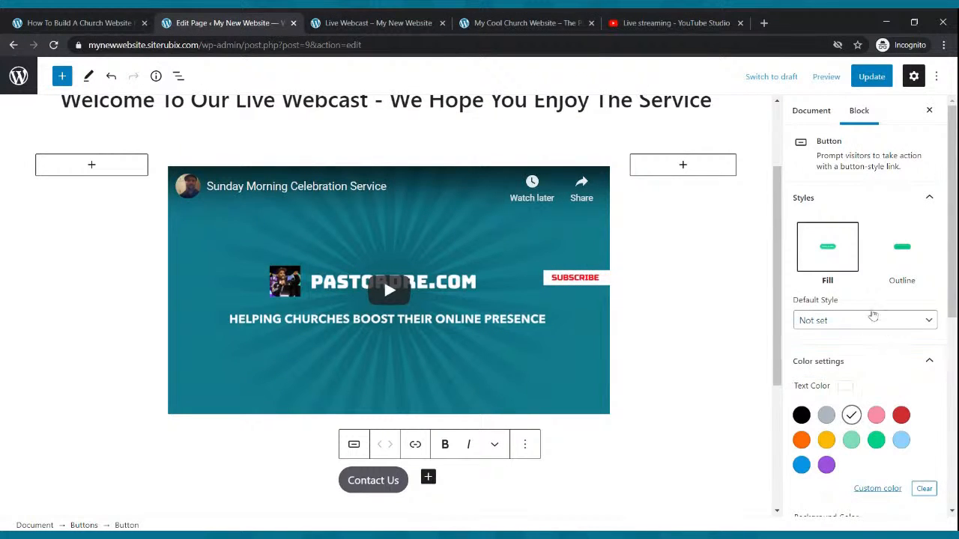
pyautogui.scroll(-3, 875, 311)
pyautogui.click(876, 384)
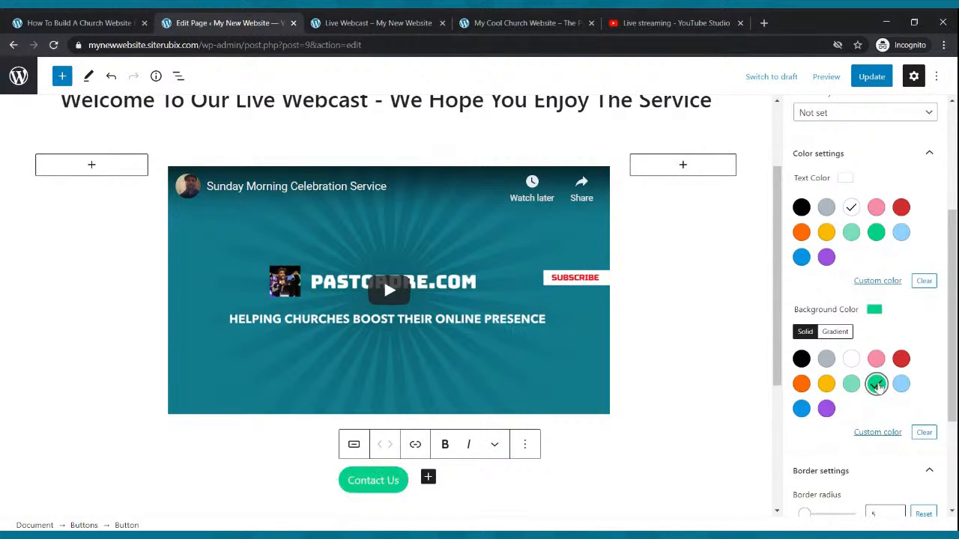
pyautogui.click(872, 77)
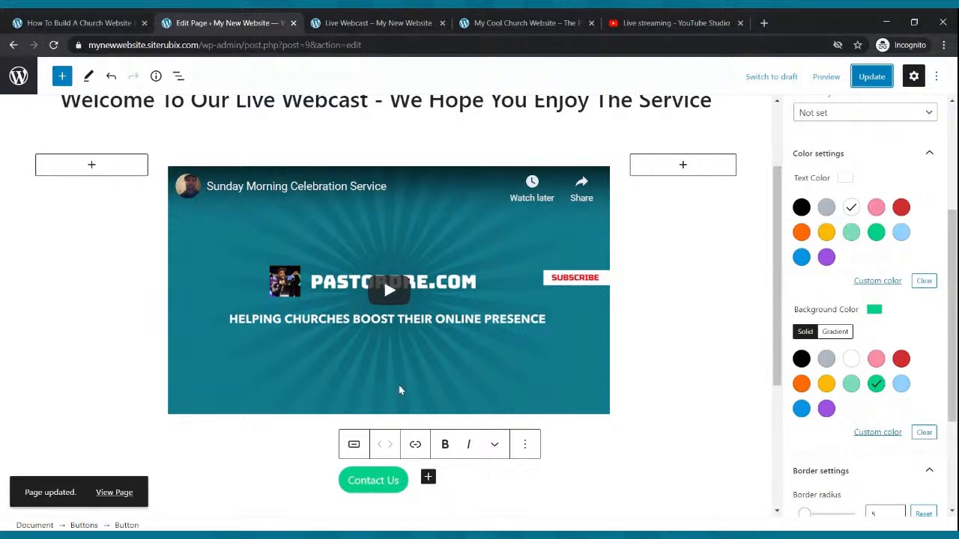
pyautogui.click(347, 23)
pyautogui.scroll(2, 294, 125)
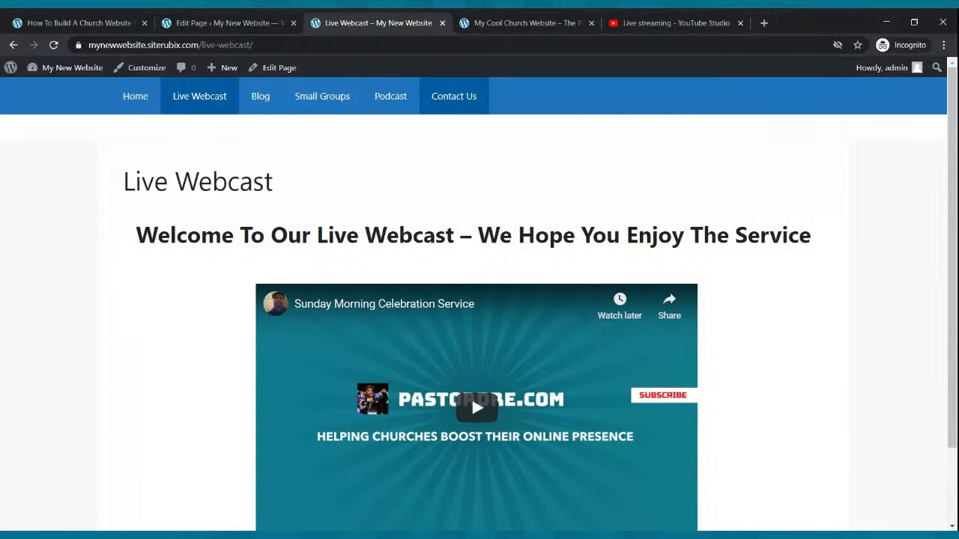
pyautogui.click(274, 22)
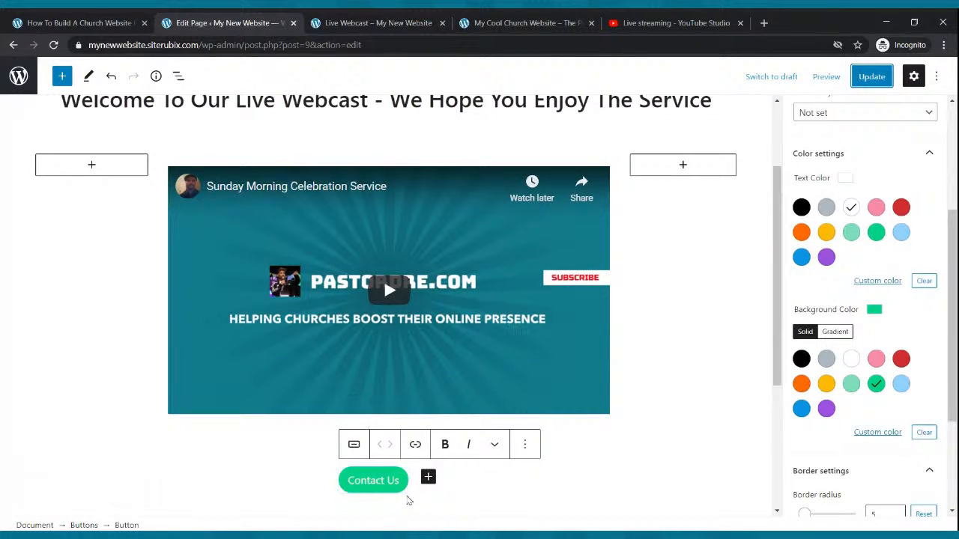
pyautogui.click(415, 445)
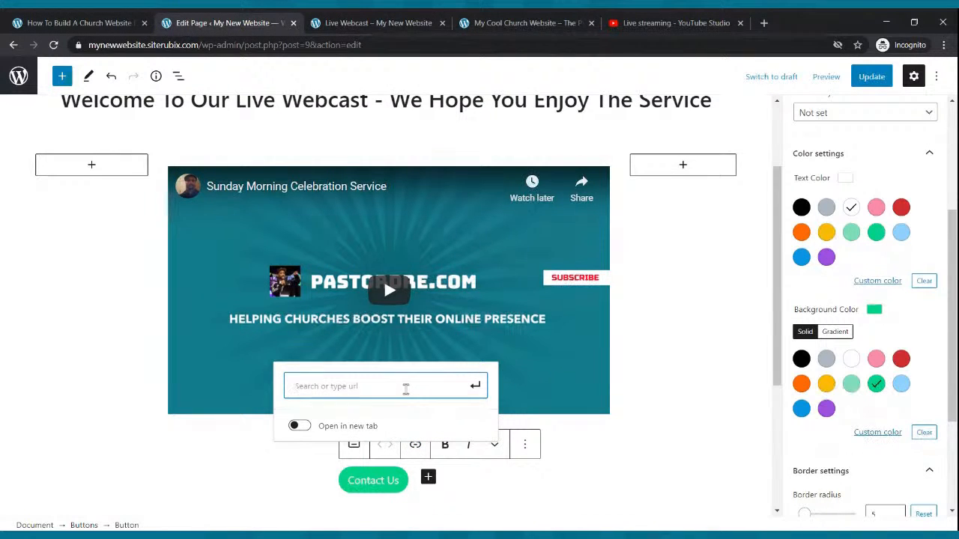
pyautogui.write('https://mynewwebsite.siterubix.com/contact-us/')
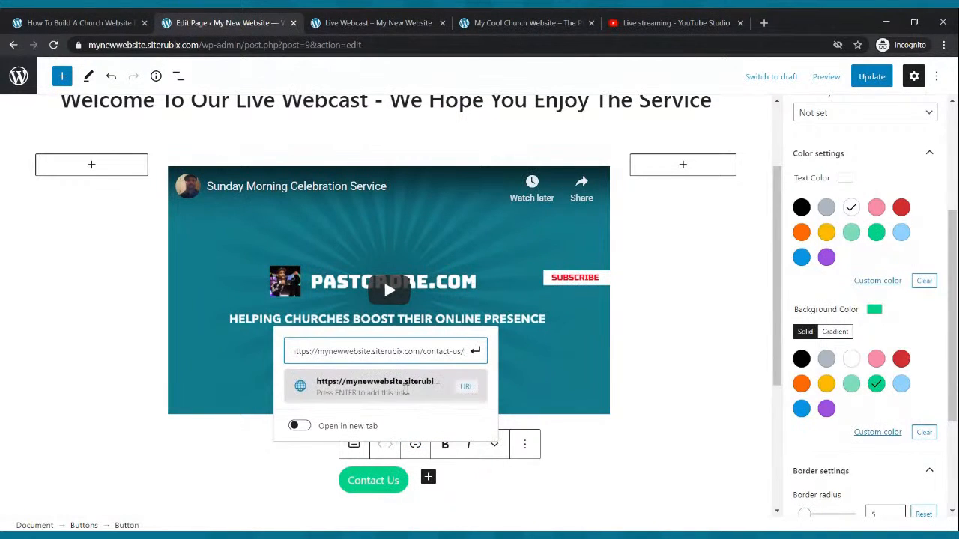
pyautogui.click(475, 352)
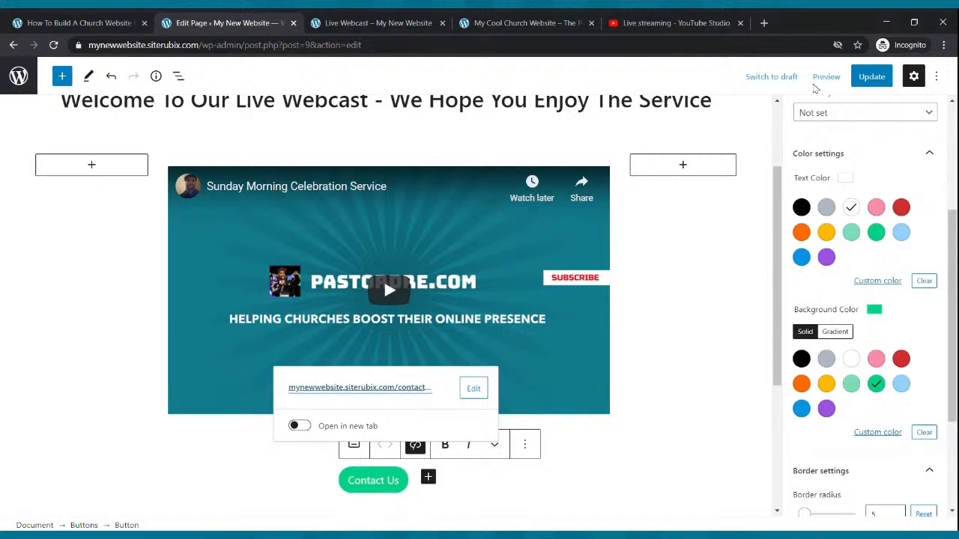
pyautogui.click(867, 76)
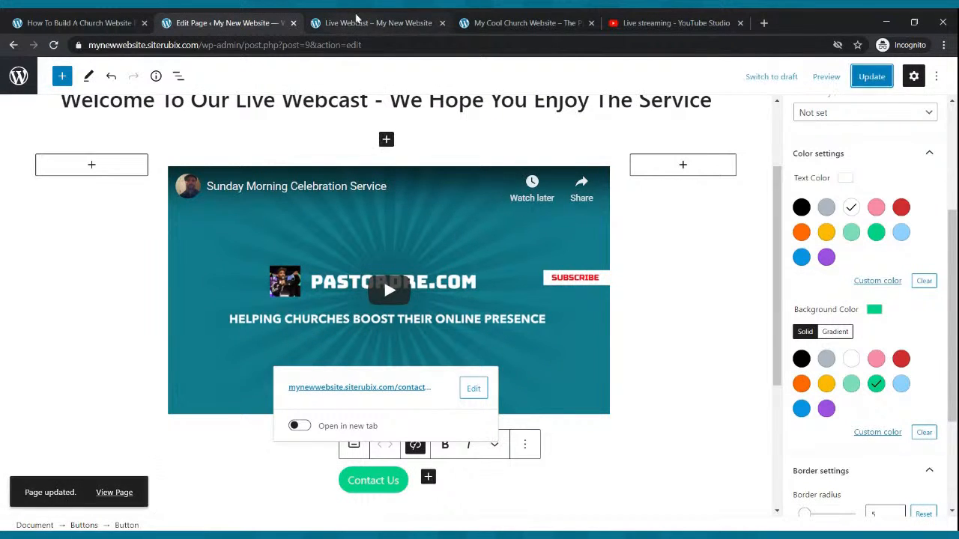
# Reload the public Live Webcast page, test the Contact Us button's link, and return to review the finished page.
pyautogui.click(375, 22)
pyautogui.click(53, 45)
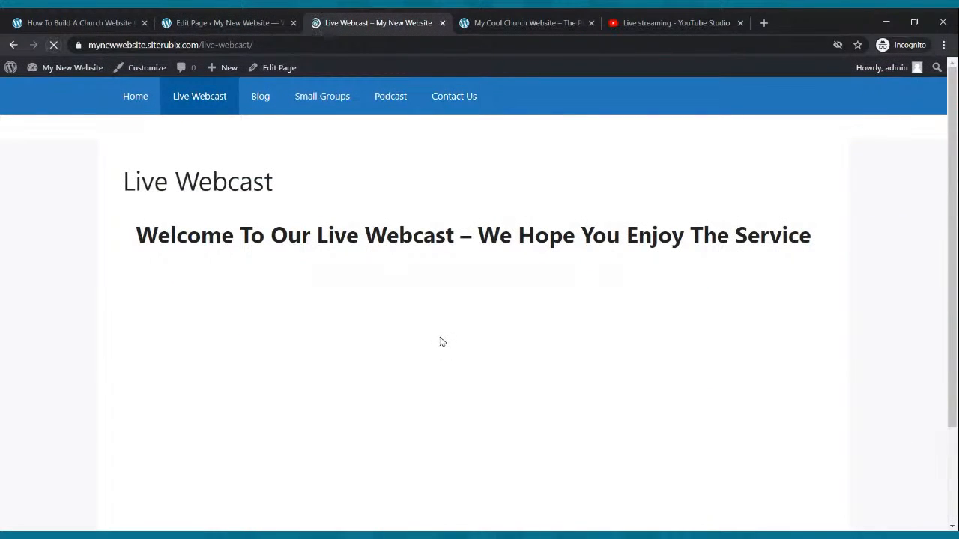
pyautogui.scroll(-3, 443, 341)
pyautogui.click(450, 459)
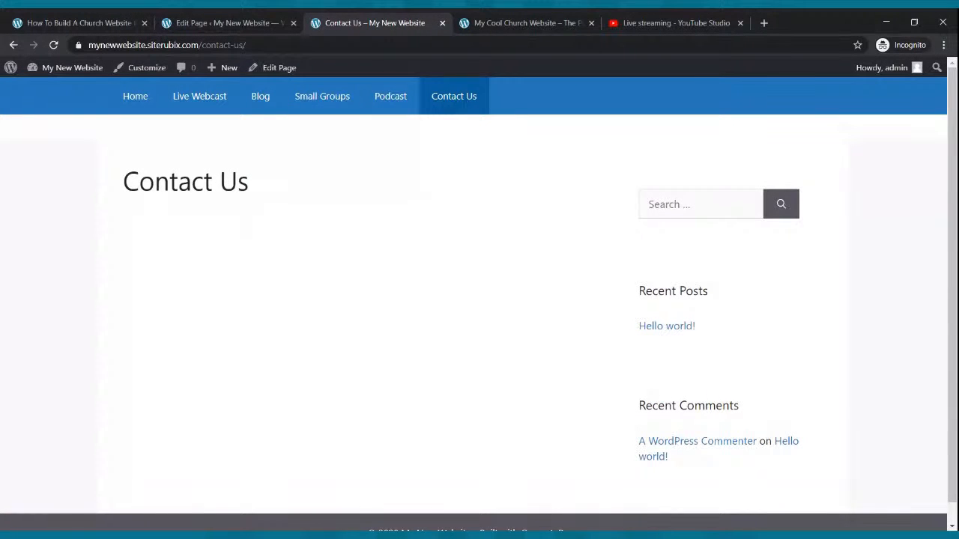
pyautogui.click(182, 102)
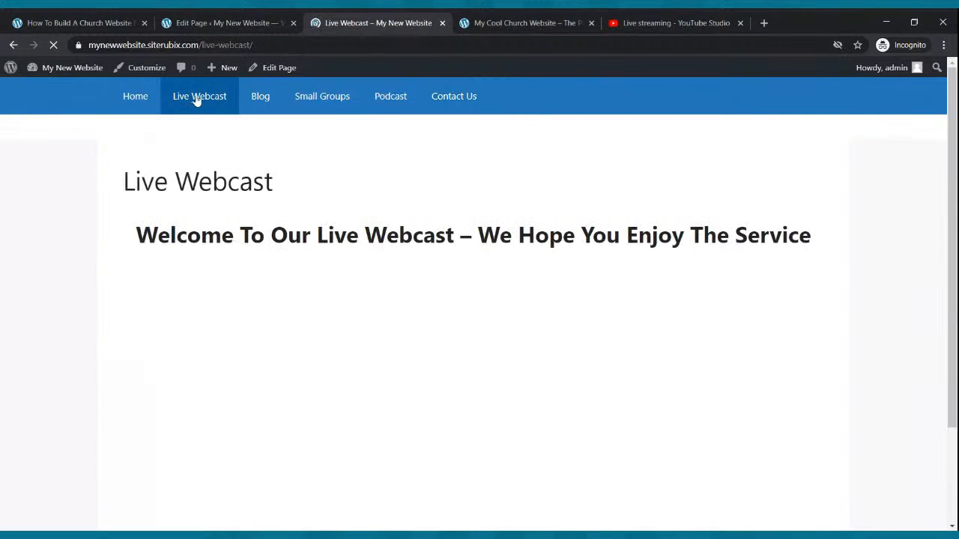
pyautogui.scroll(-2, 504, 437)
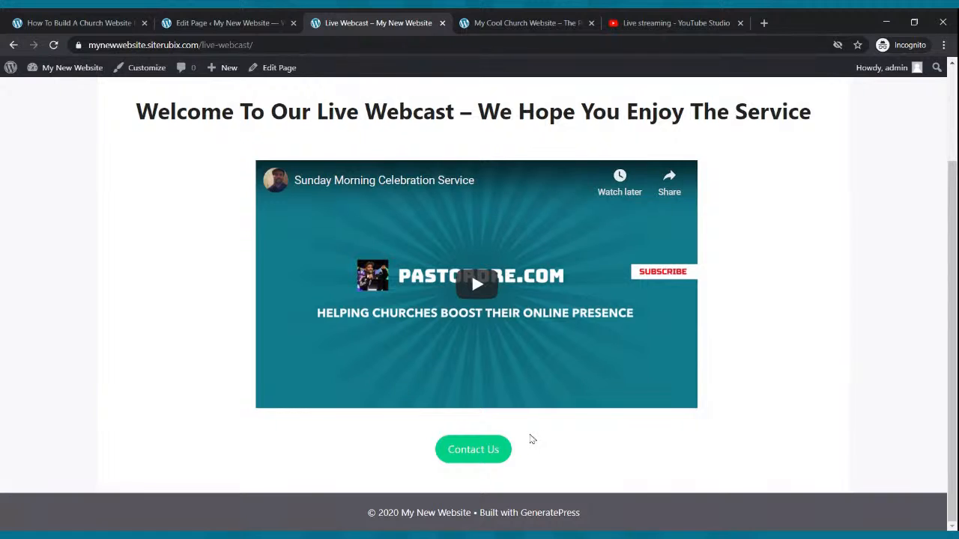
pyautogui.scroll(2, 513, 487)
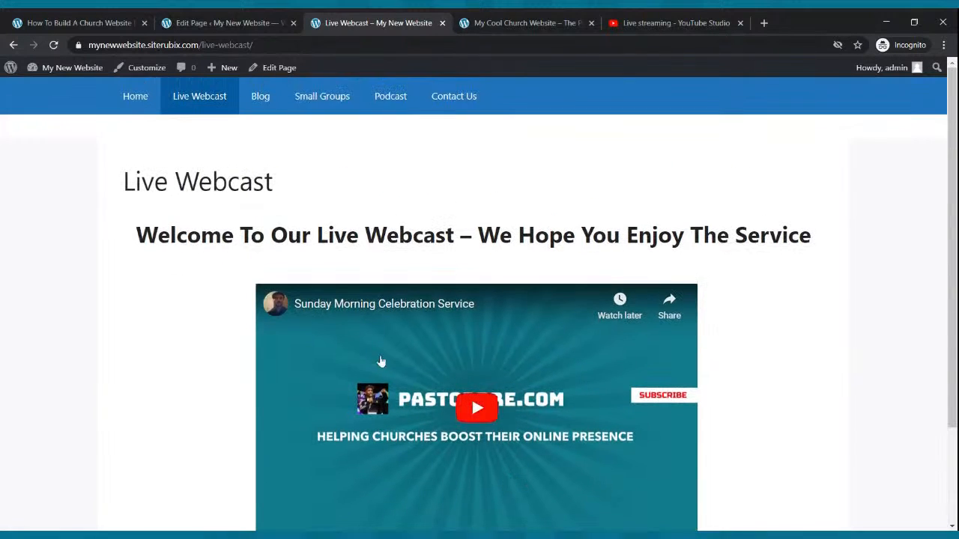
# View the public Blog page and check in the site's Reading Settings which page is assigned to display posts.
pyautogui.click(261, 98)
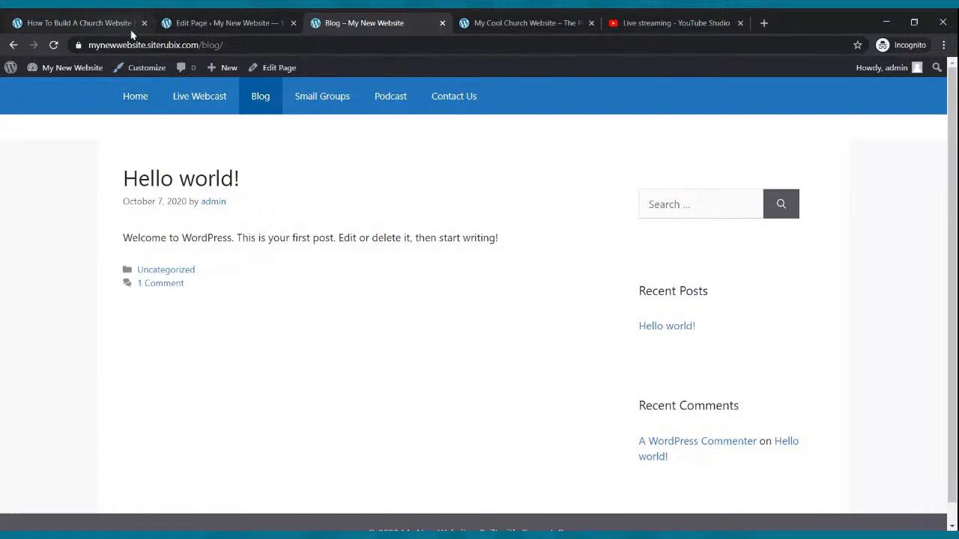
pyautogui.click(179, 23)
pyautogui.click(14, 45)
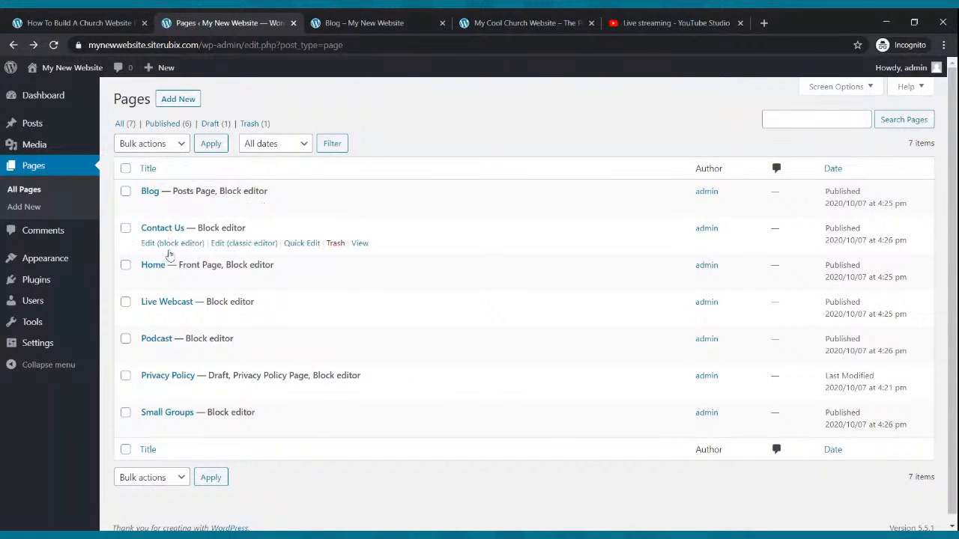
pyautogui.click(42, 260)
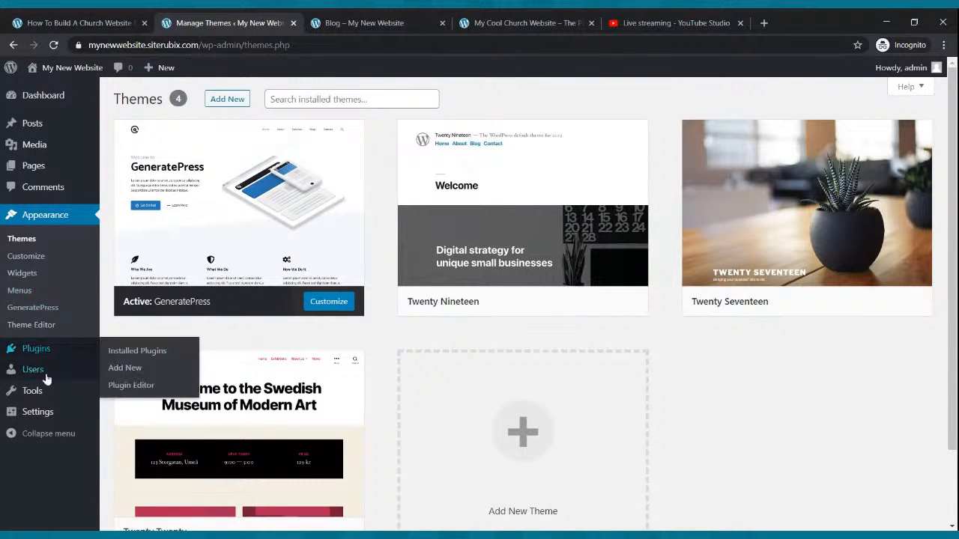
pyautogui.click(22, 412)
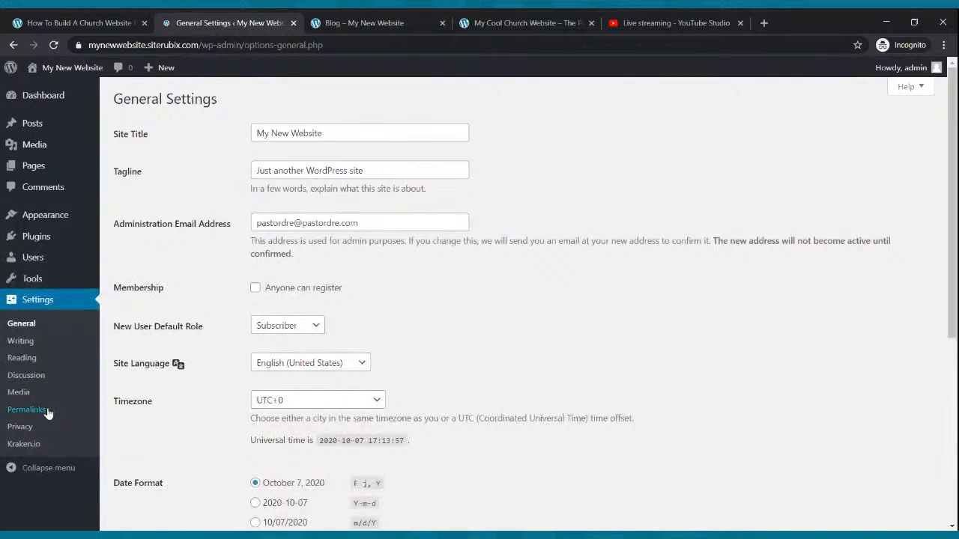
pyautogui.click(39, 357)
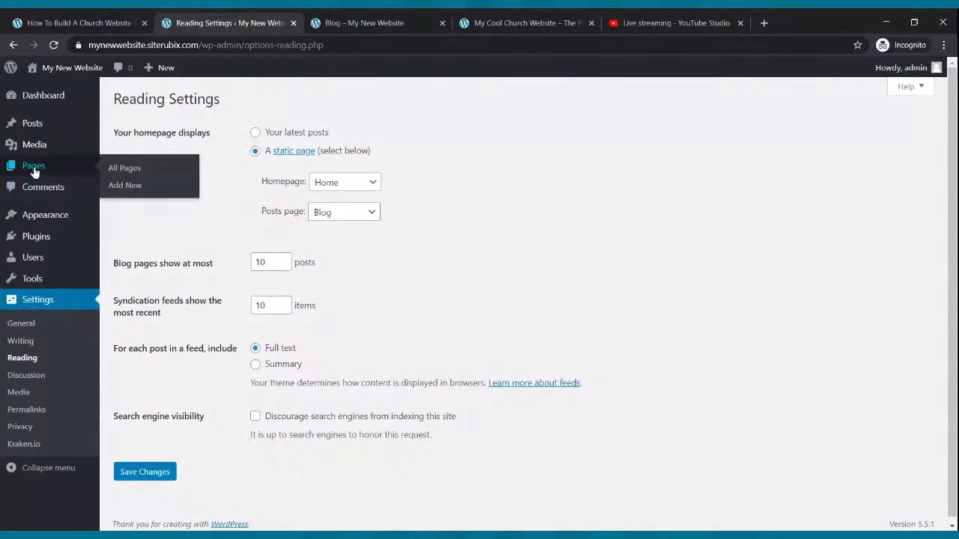
# Move the default "Hello world!" post to the trash from the site's list of posts.
pyautogui.click(36, 127)
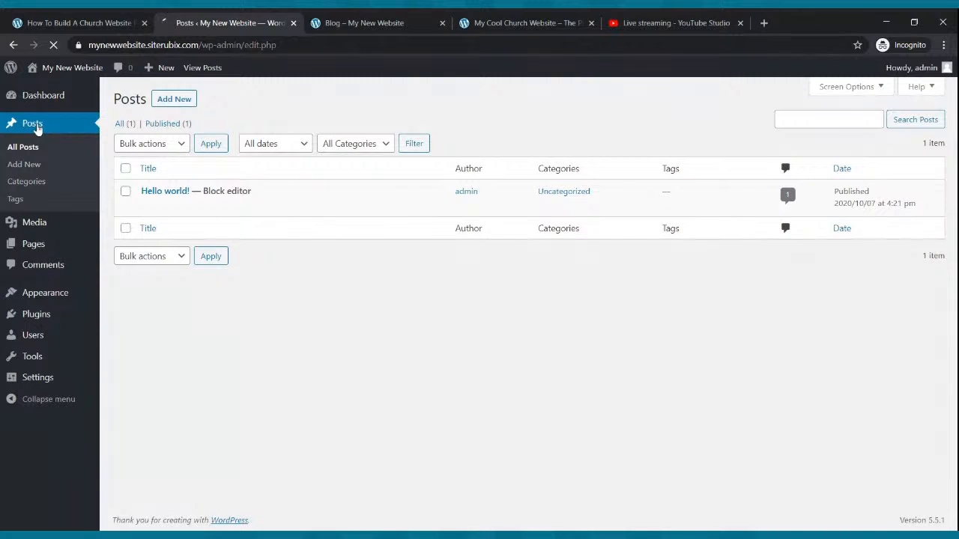
pyautogui.moveTo(188, 192)
pyautogui.click(335, 206)
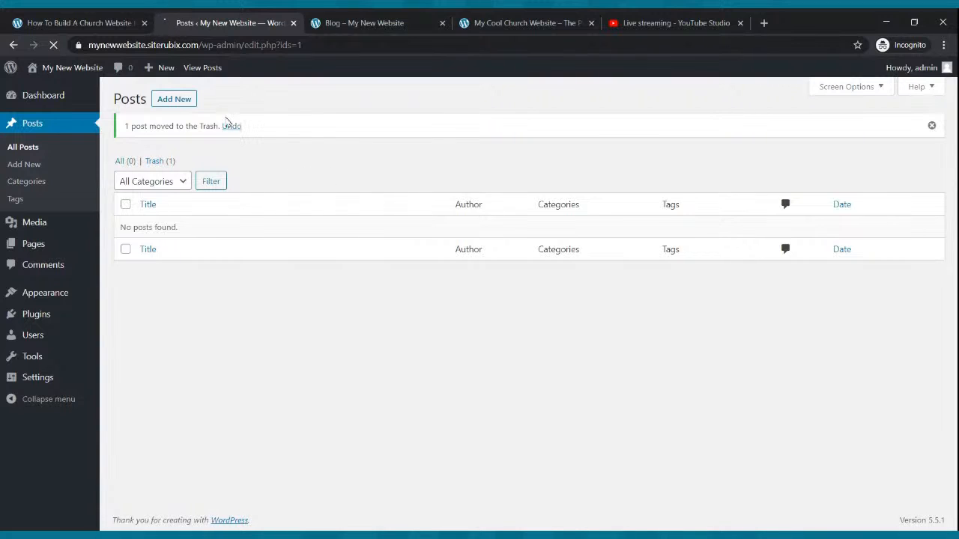
# Create a new blog post and give it the title "My First Blog".
pyautogui.click(163, 102)
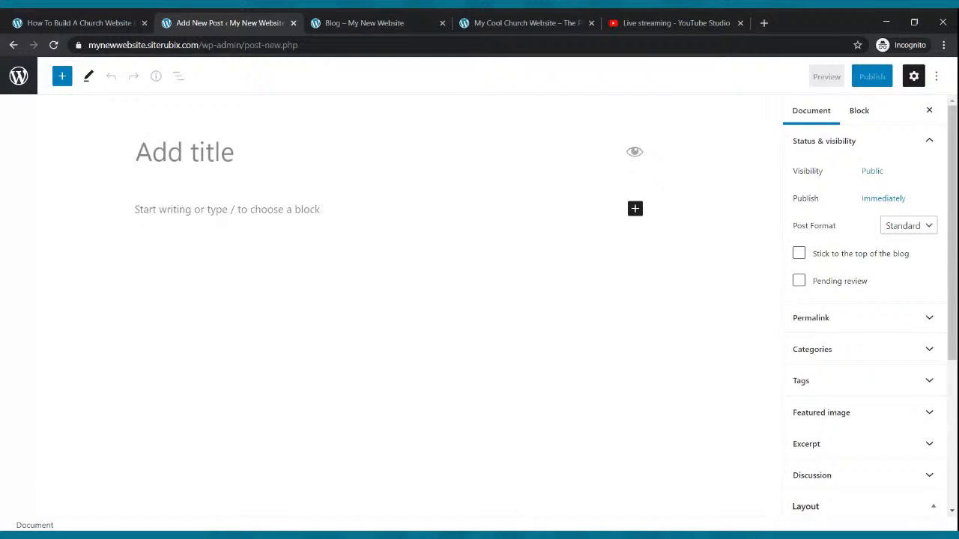
pyautogui.write('My Fi')
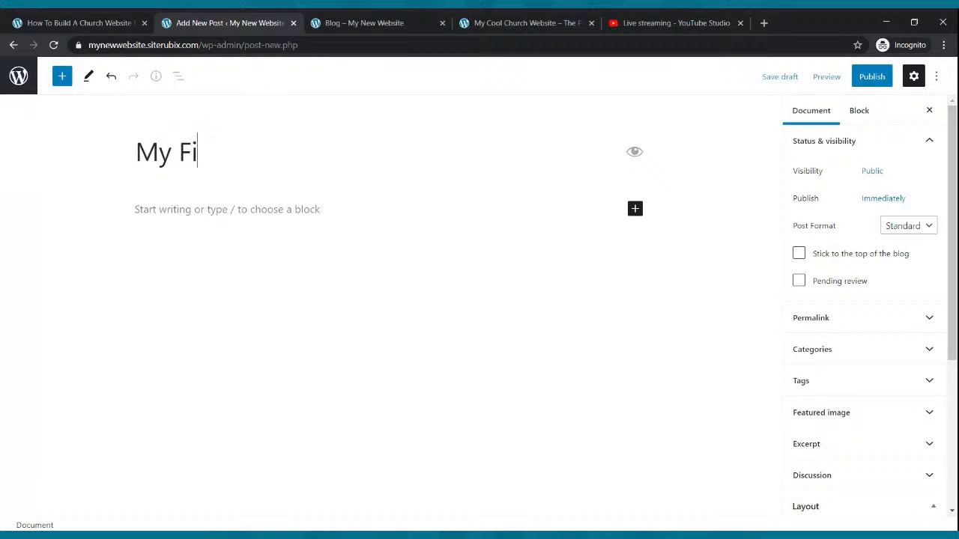
pyautogui.write('rst Blog')
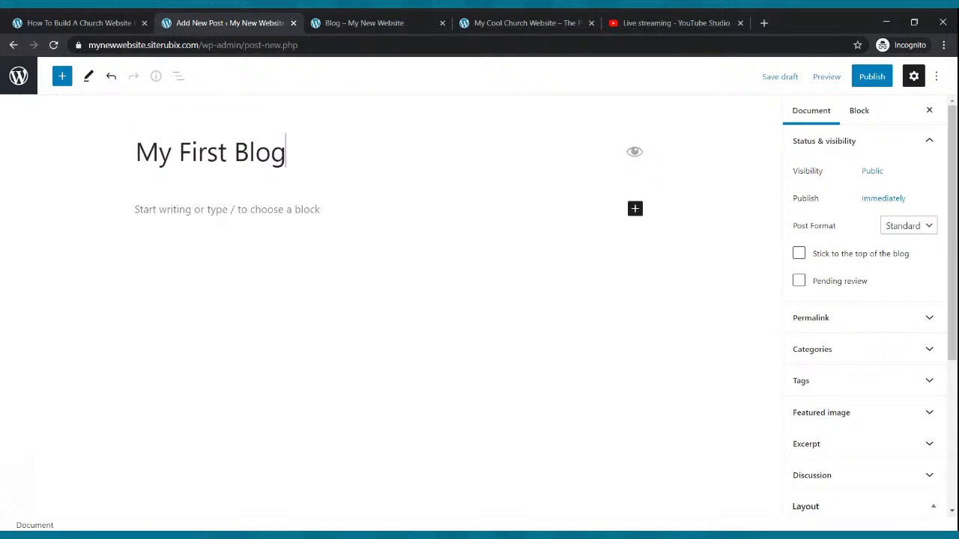
# Begin the post body with "Hello and thanks for taking the time to read our blog. Today we".
pyautogui.click(298, 209)
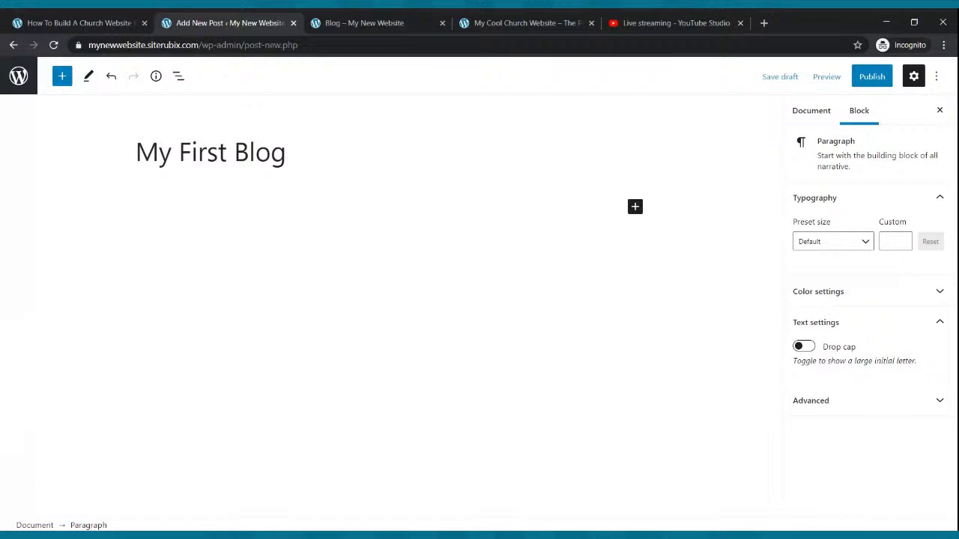
pyautogui.write('Hello and thanks for taking the time to read our blog. Toda')
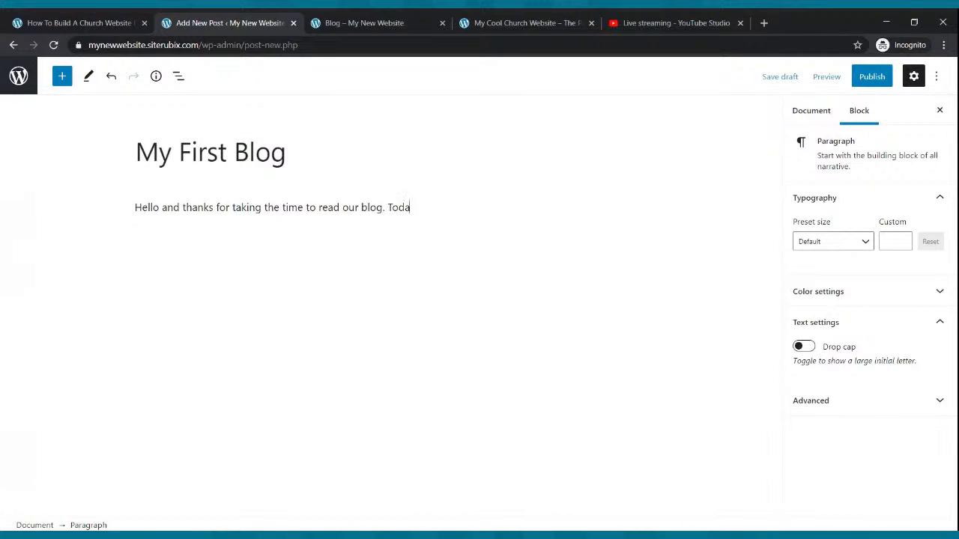
pyautogui.write('y we are featuring a testimony of a youung m')
# Complete the paragraph with "are featuring a testimony of a young man that has been changed by the Power of God." and start a new paragraph.
pyautogui.press('BackSpace')
pyautogui.press('BackSpace')
pyautogui.press('BackSpace')
pyautogui.press('BackSpace')
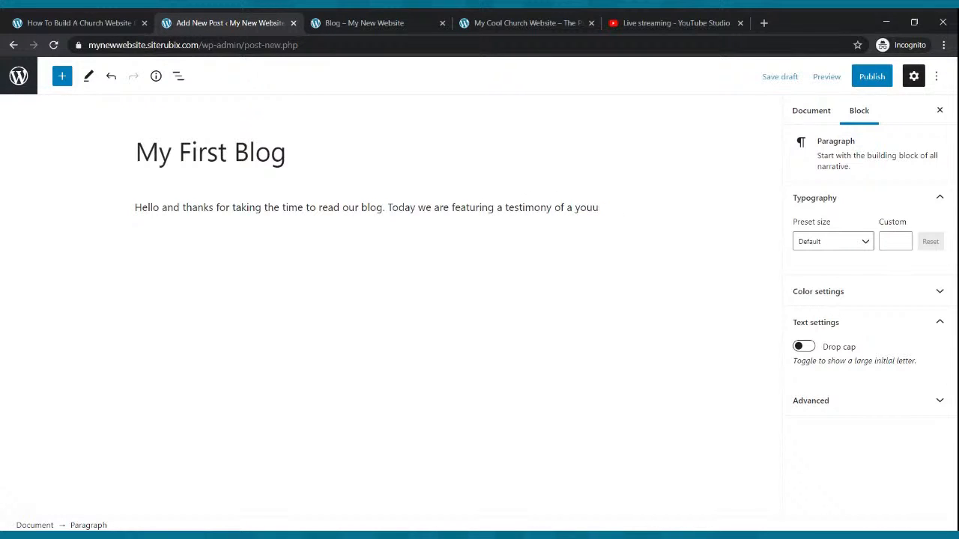
pyautogui.write('g man that ha')
pyautogui.write('s ')
pyautogui.write('been chang')
pyautogui.write('ed byt eh')
pyautogui.press('BackSpace')
pyautogui.press('BackSpace')
pyautogui.write('the p')
pyautogui.write('ower')
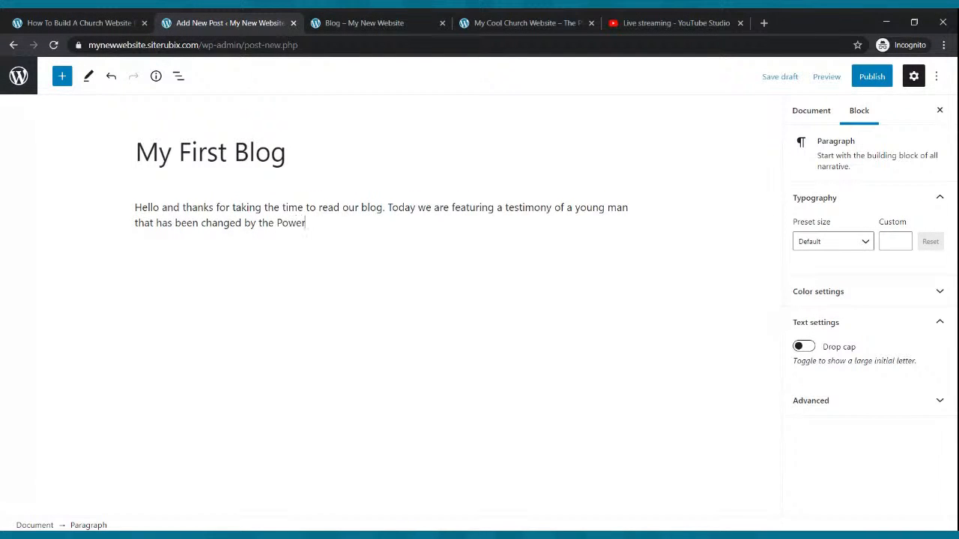
pyautogui.write(' of God.')
pyautogui.press('Return')
# Try to paste a copy of the introductory paragraph into the empty block below it.
pyautogui.moveTo(345, 223); pyautogui.dragTo(131, 212)
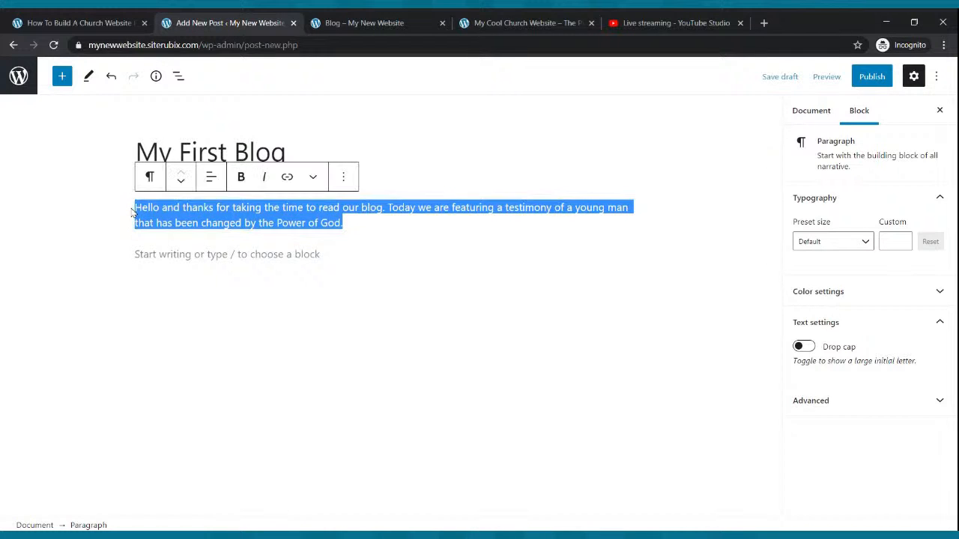
pyautogui.click(131, 212)
pyautogui.click(176, 250)
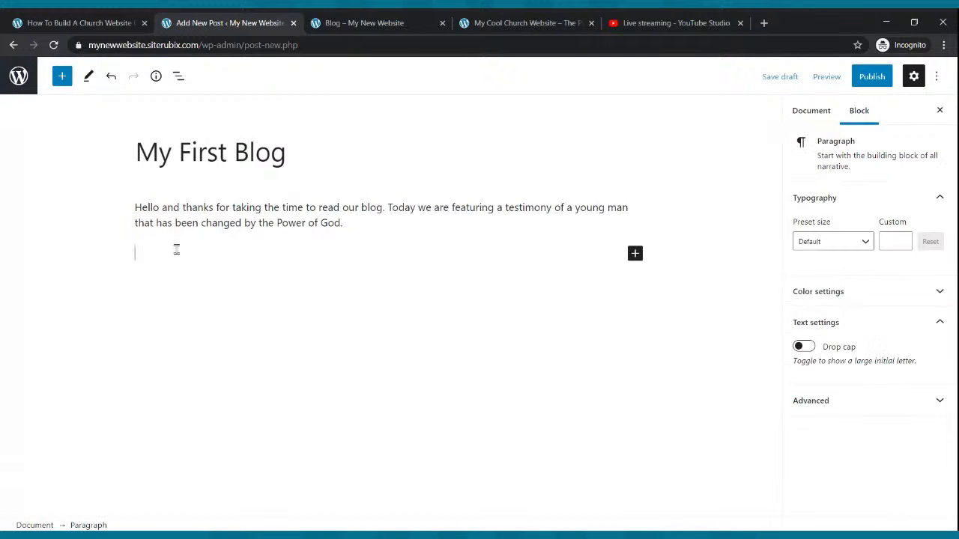
pyautogui.hotkey('ctrl', 'v')
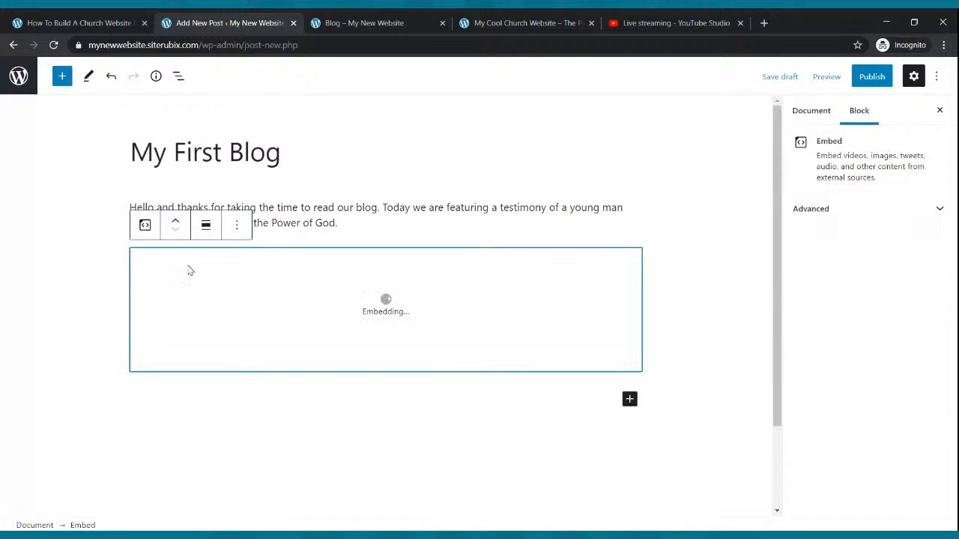
# Remove the embedded Contact Us block beneath the introductory paragraph.
pyautogui.click(669, 189)
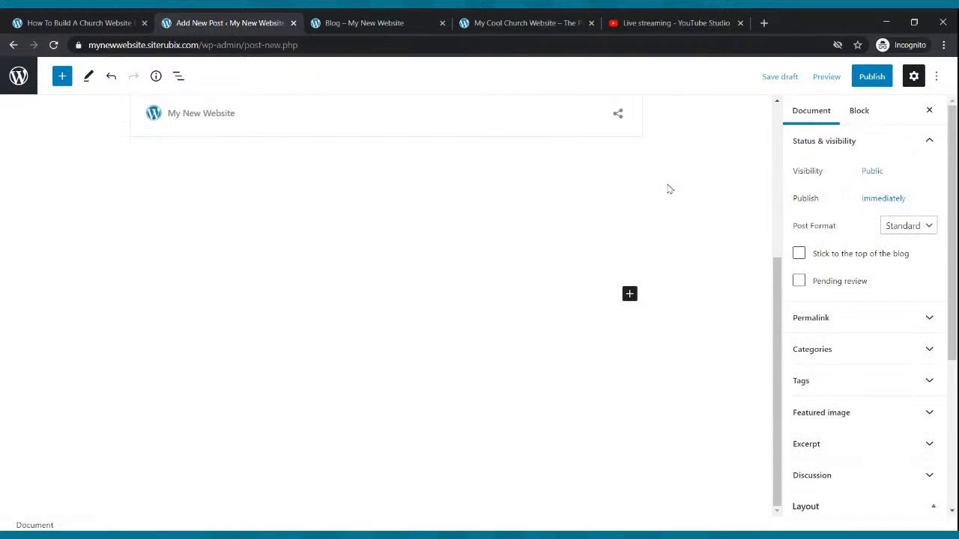
pyautogui.scroll(5, 667, 191)
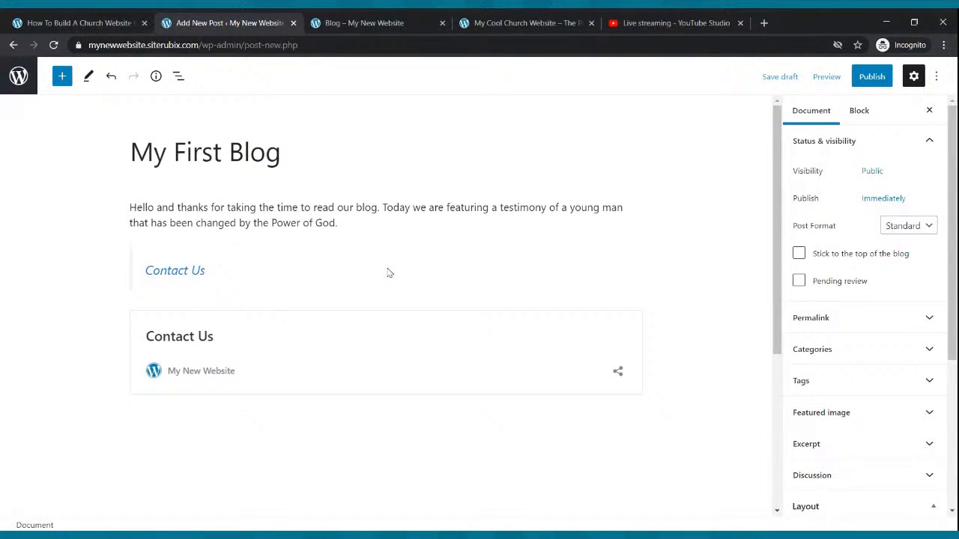
pyautogui.scroll(-5, 389, 272)
pyautogui.scroll(2, 323, 246)
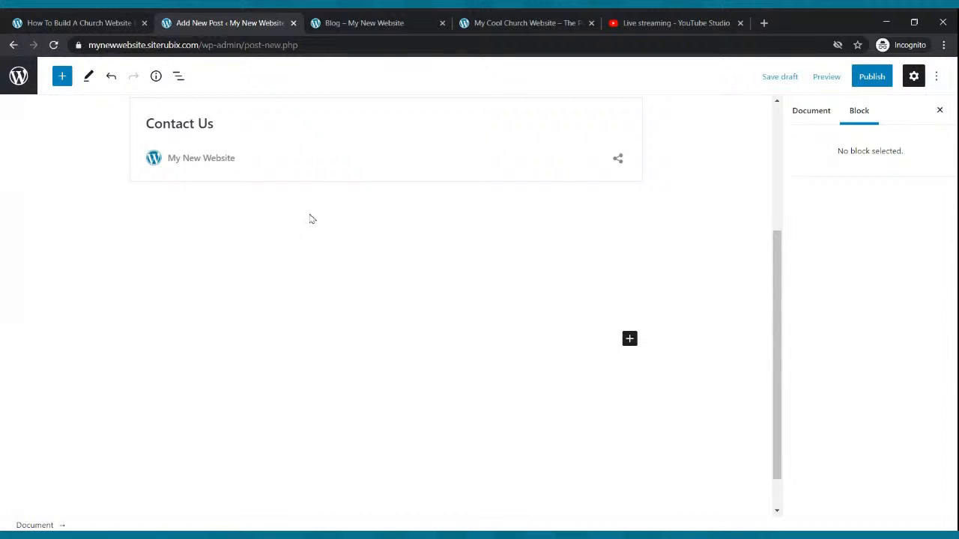
pyautogui.click(313, 221)
pyautogui.scroll(3, 322, 275)
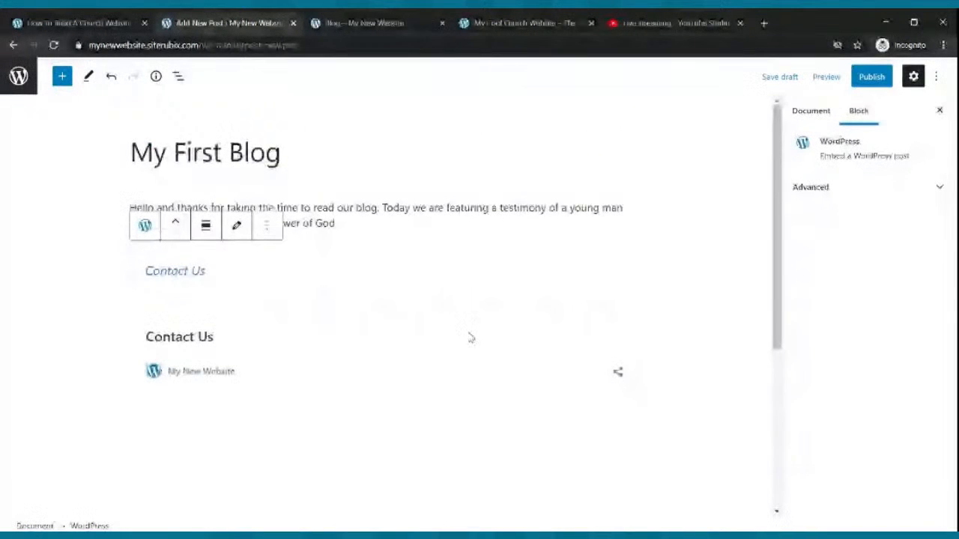
pyautogui.click(267, 225)
pyautogui.moveTo(267, 436); pyautogui.dragTo(317, 509)
pyautogui.click(303, 501)
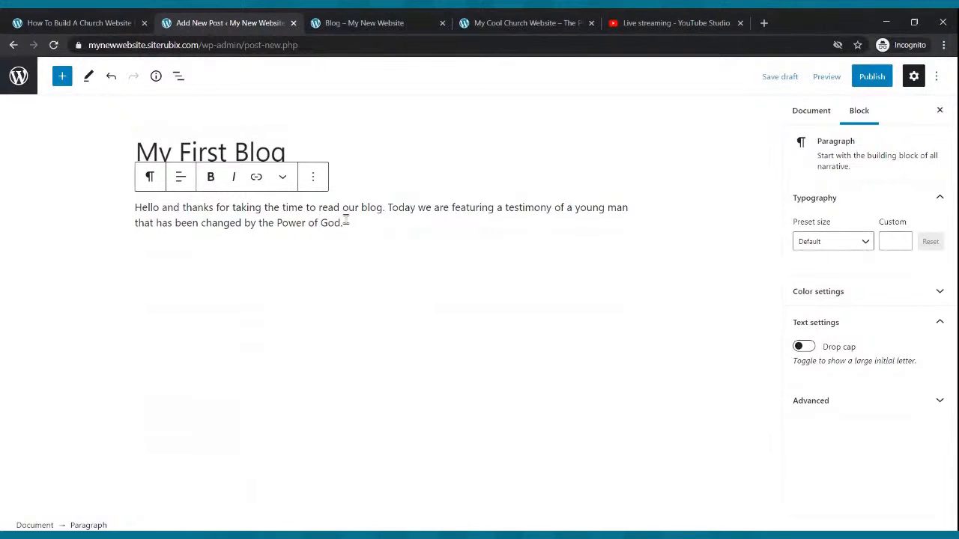
# Copy the introductory paragraph's text and paste it five times in a row into a new paragraph below.
pyautogui.moveTo(343, 223); pyautogui.dragTo(131, 211)
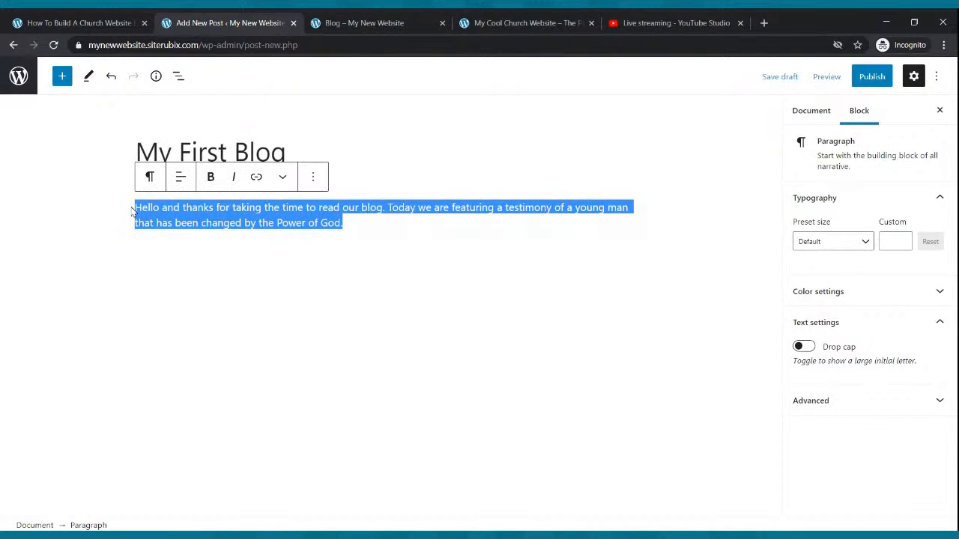
pyautogui.click(247, 241)
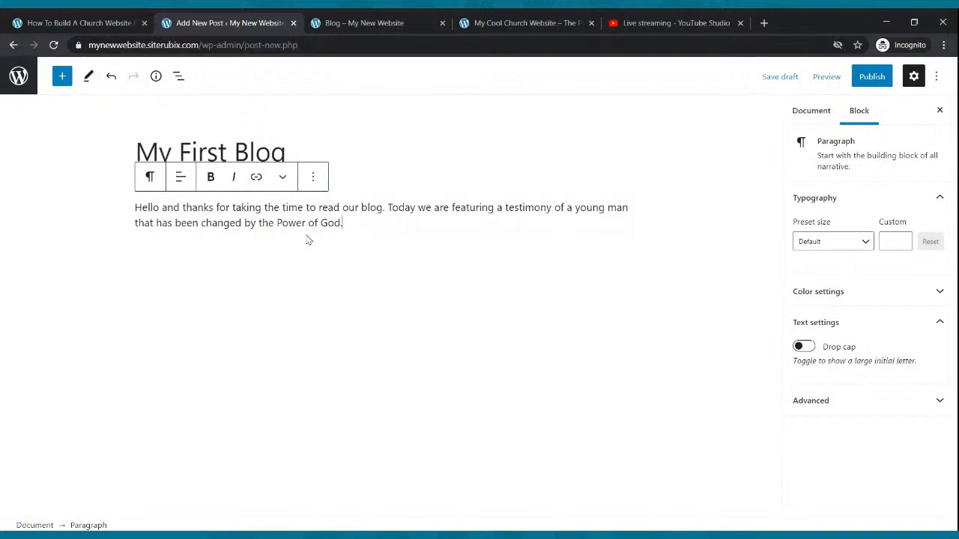
pyautogui.press('Return')
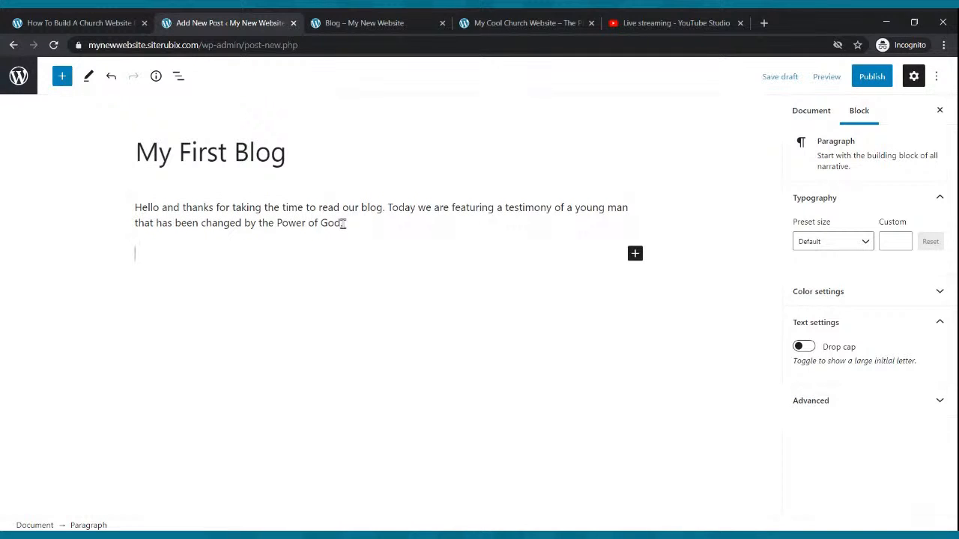
pyautogui.hotkey('ctrl', 'v')
pyautogui.hotkey('ctrl', 'v')
pyautogui.hotkey('ctrl', 'v')
pyautogui.hotkey('ctrl', 'v')
pyautogui.hotkey('ctrl', 'v')
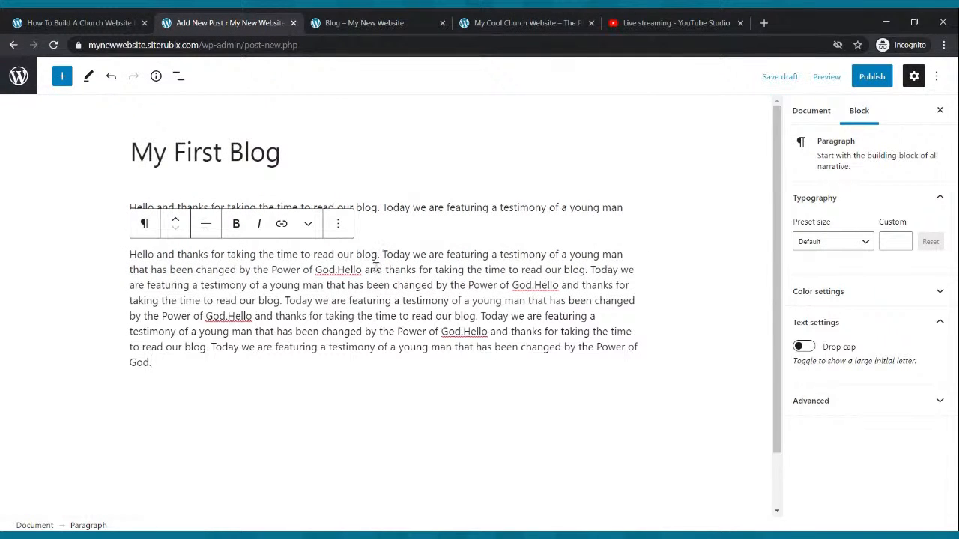
# Add two more filler paragraphs, pasting the introductory text six times into the first and twice into the second.
pyautogui.press('Return')
pyautogui.hotkey('ctrl', 'v')
pyautogui.hotkey('ctrl', 'v')
pyautogui.hotkey('ctrl', 'v')
pyautogui.hotkey('ctrl', 'v')
pyautogui.hotkey('ctrl', 'v')
pyautogui.hotkey('ctrl', 'v')
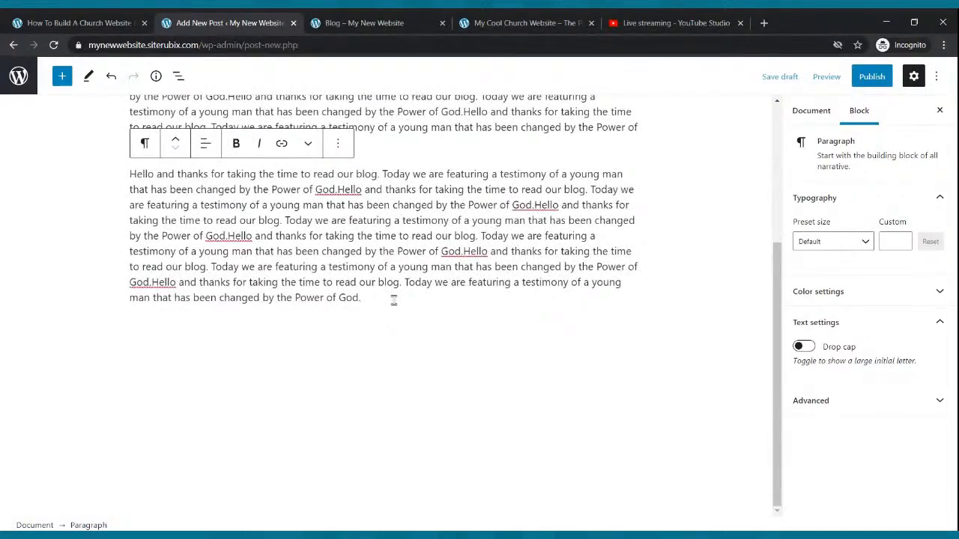
pyautogui.press('Return')
pyautogui.write('Hello and thanks for taking the time to read our blog. Today we are featuring a testimony of a young man that has been changed by the Power of God.Hello and thanks for taking the time to read our blog. Today we are featuring a testimony of a young man that has been changed by the Power of God.')
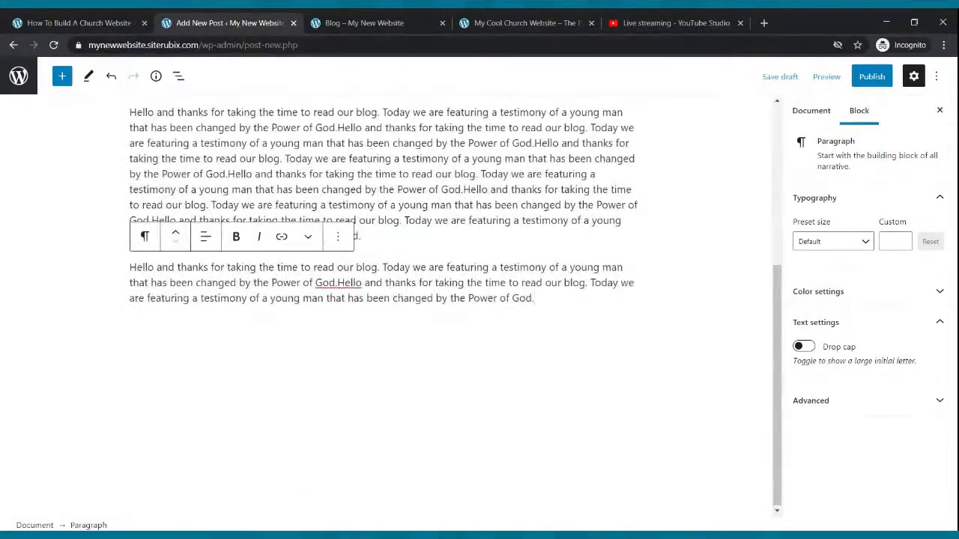
# Insert an image block between the second and third paragraphs and upload the photo of the man speaking into a microphone.
pyautogui.scroll(3, 386, 304)
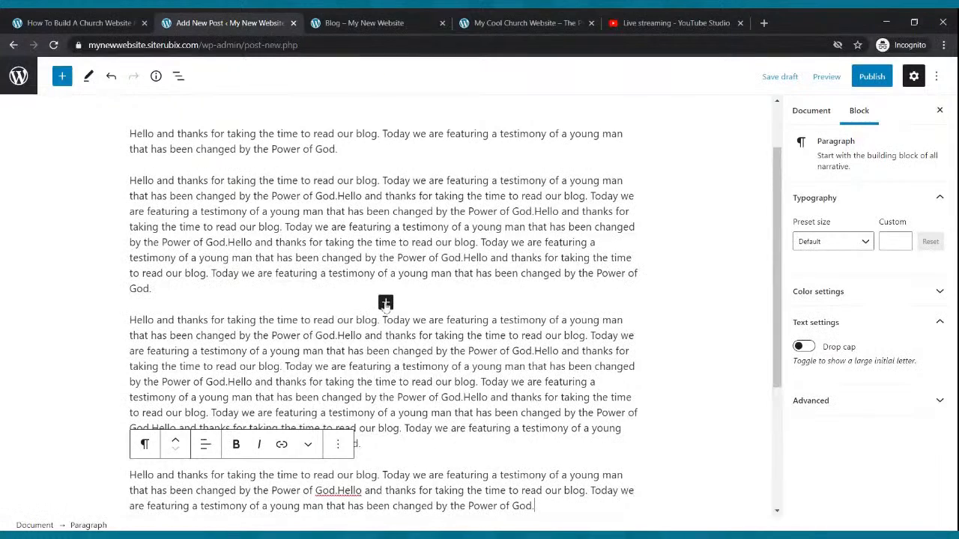
pyautogui.click(385, 304)
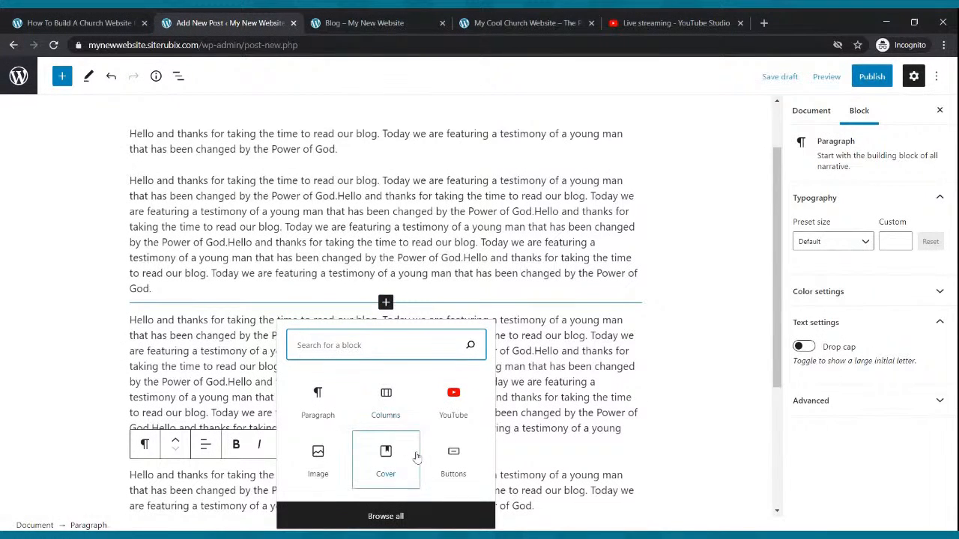
pyautogui.click(322, 458)
pyautogui.click(156, 409)
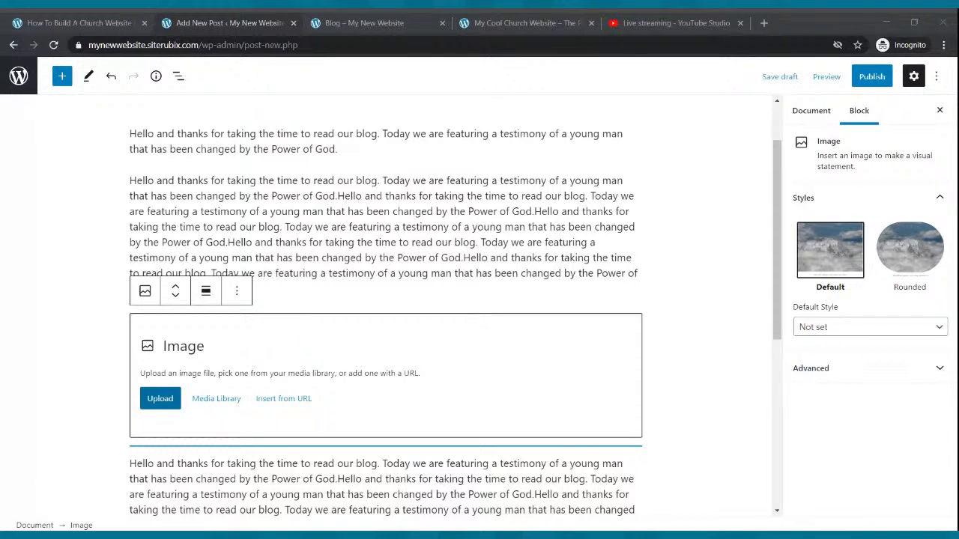
pyautogui.scroll(-3, 211, 213)
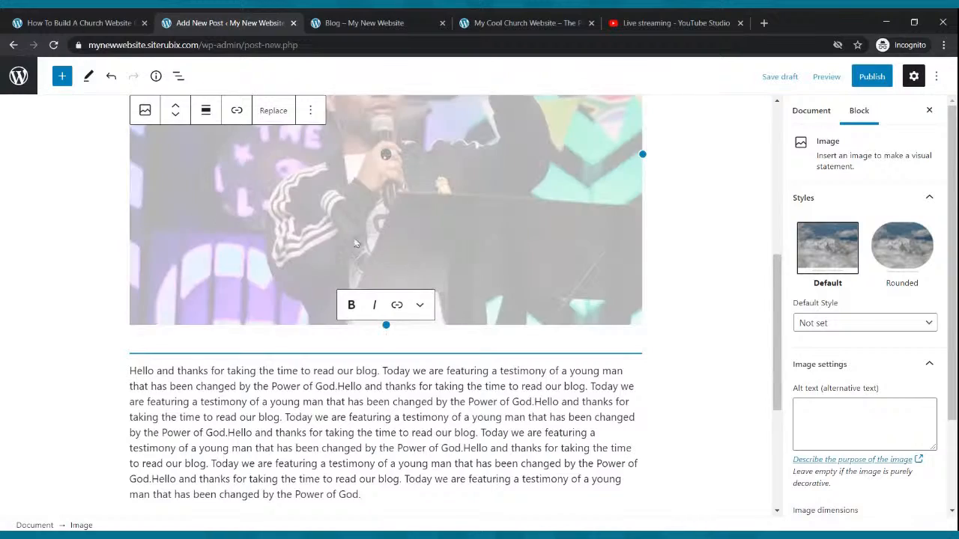
pyautogui.scroll(3, 570, 242)
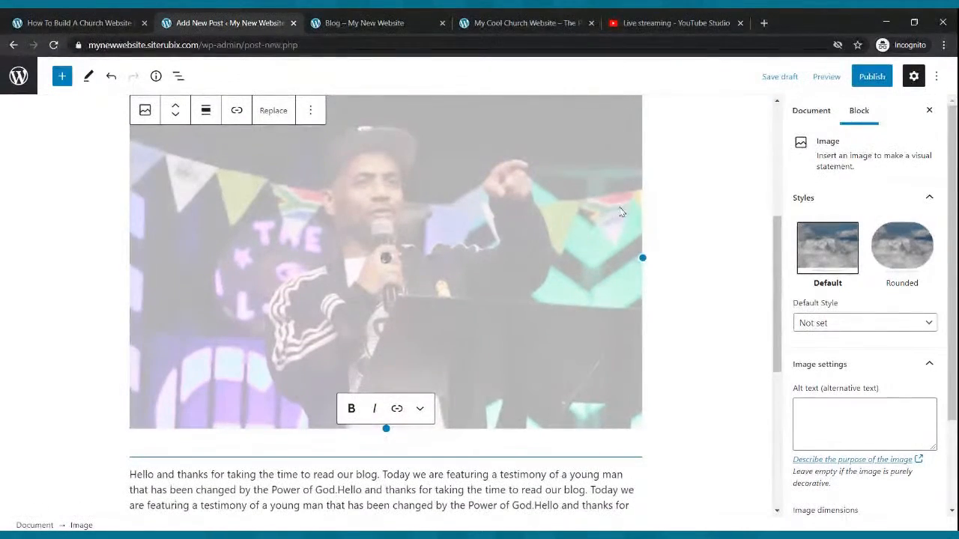
# Shrink the uploaded photo to about a third of the text width and align it left so the text wraps around it.
pyautogui.moveTo(386, 429); pyautogui.dragTo(225, 215)
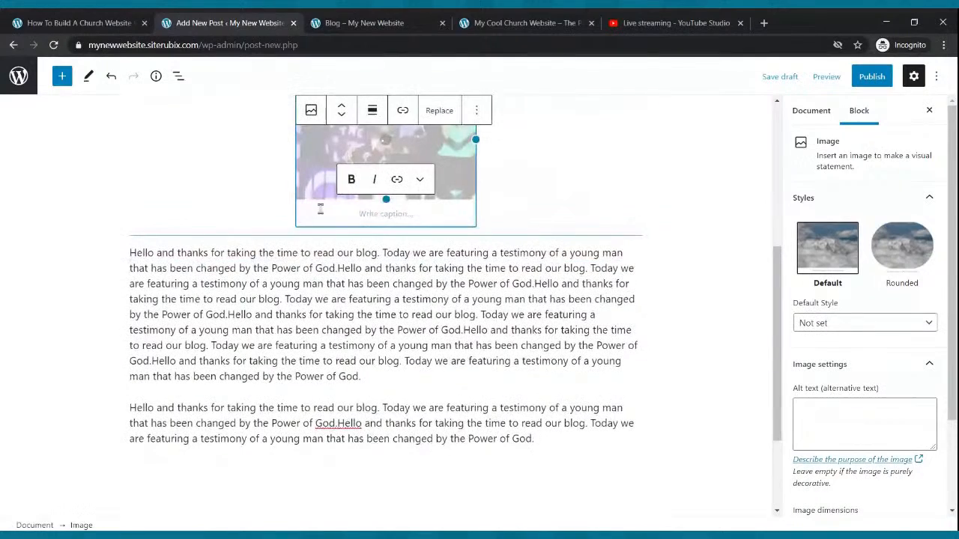
pyautogui.scroll(3, 399, 163)
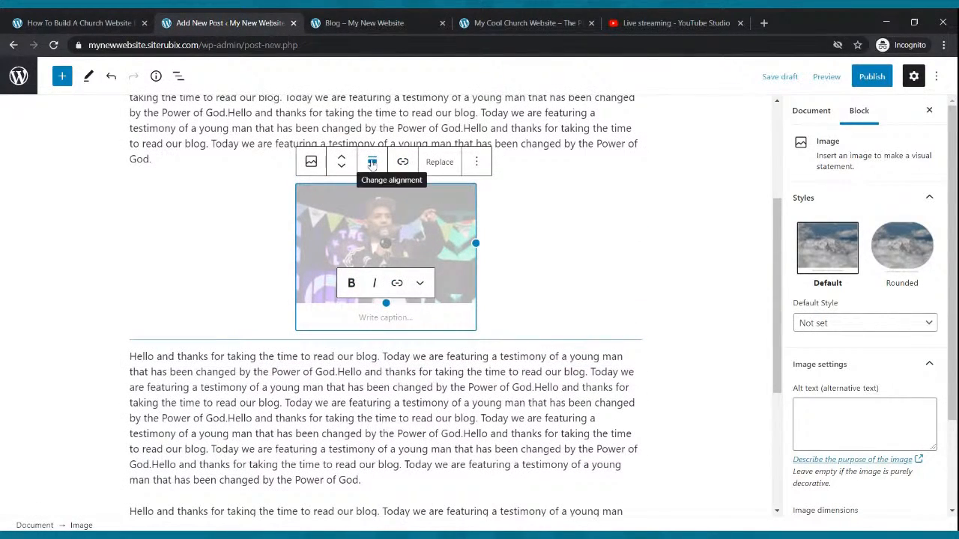
pyautogui.click(372, 163)
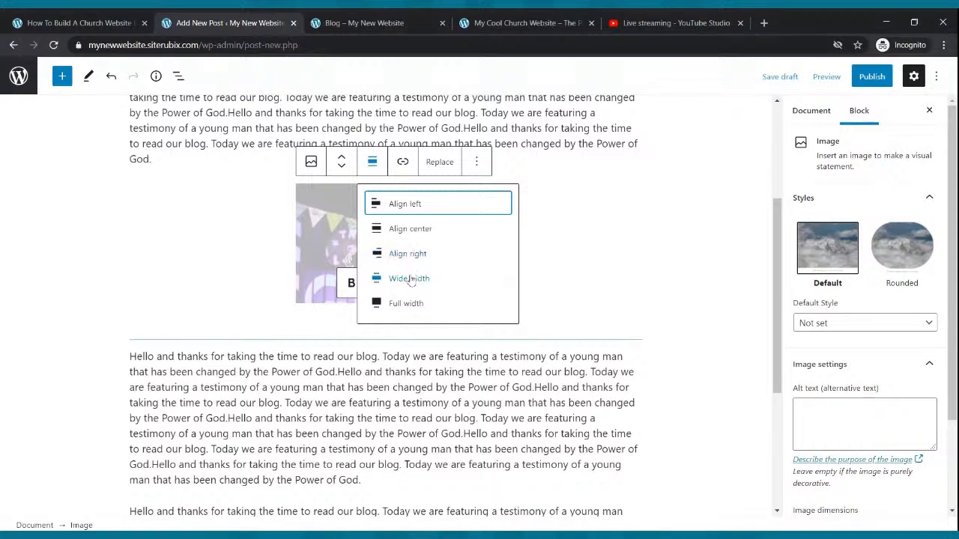
pyautogui.click(405, 205)
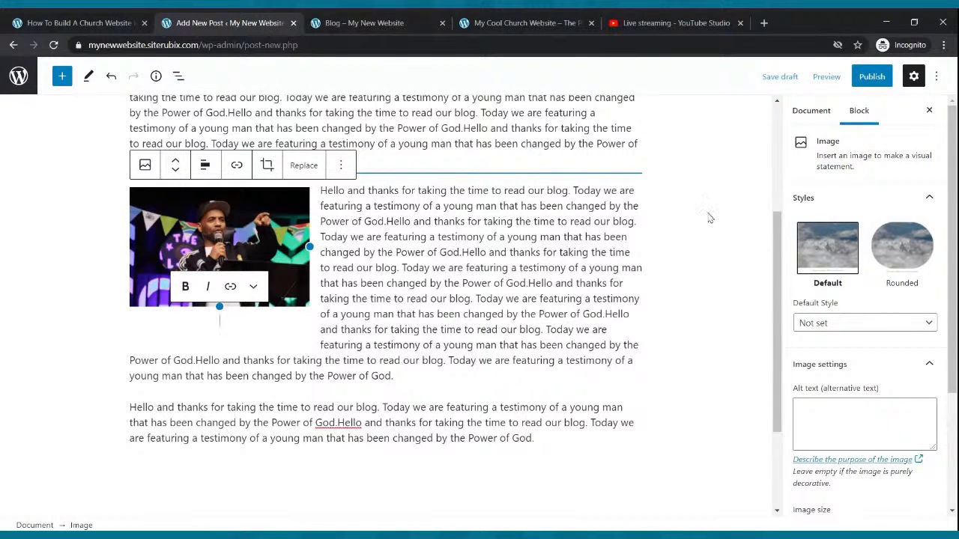
# Publish the "My First Blog" post with public visibility and immediate publication.
pyautogui.click(871, 77)
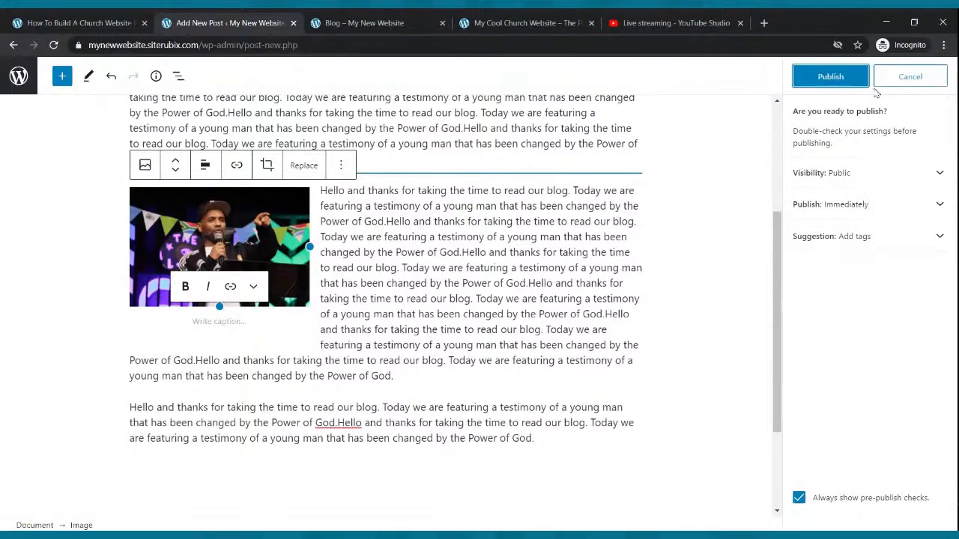
pyautogui.click(850, 78)
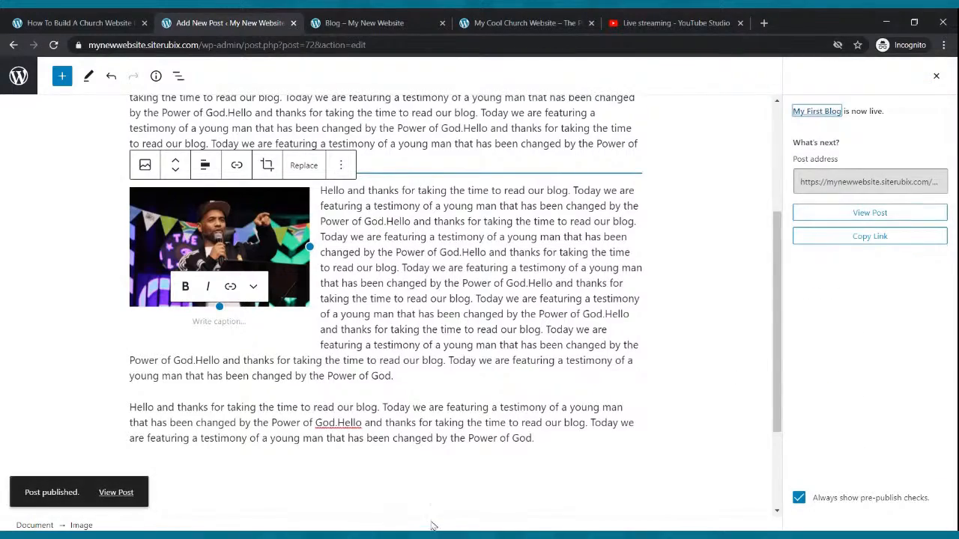
pyautogui.scroll(3, 434, 481)
pyautogui.scroll(-4, 435, 481)
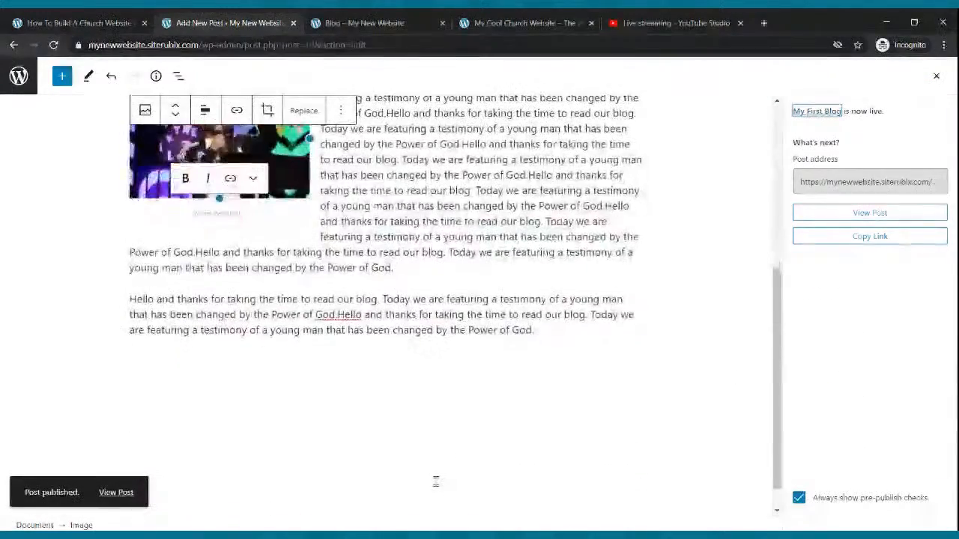
pyautogui.scroll(4, 435, 482)
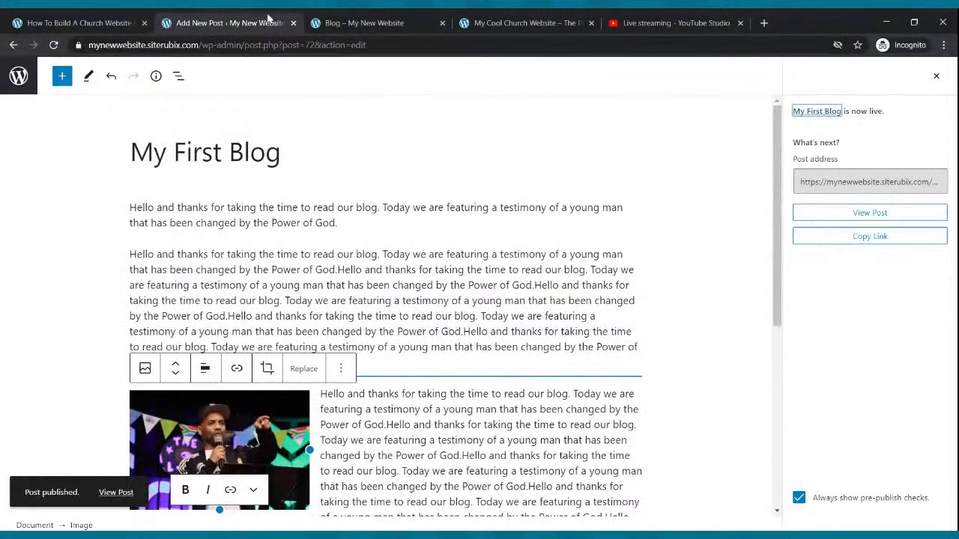
# Open the live site's refreshed Blog page and examine the full "My First Blog" post through its Read more link.
pyautogui.click(344, 29)
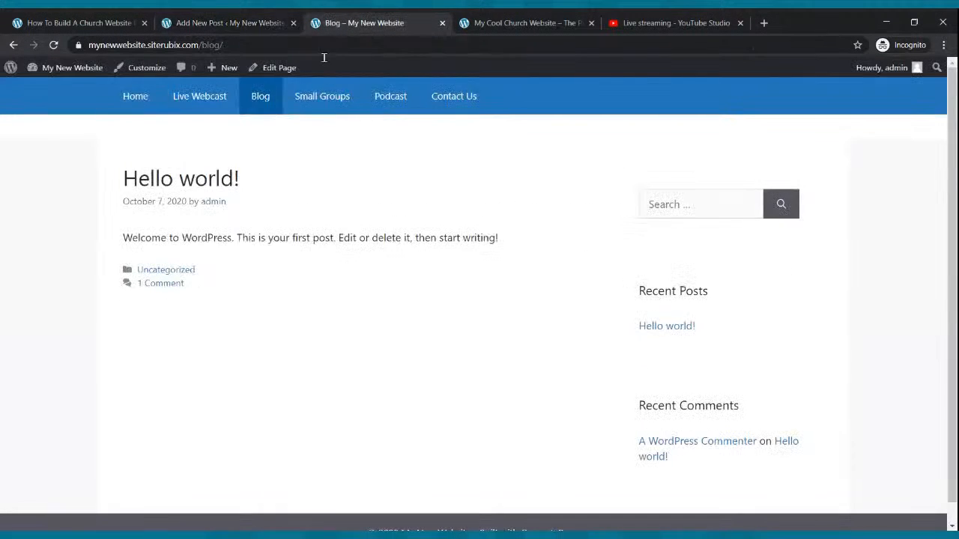
pyautogui.click(269, 100)
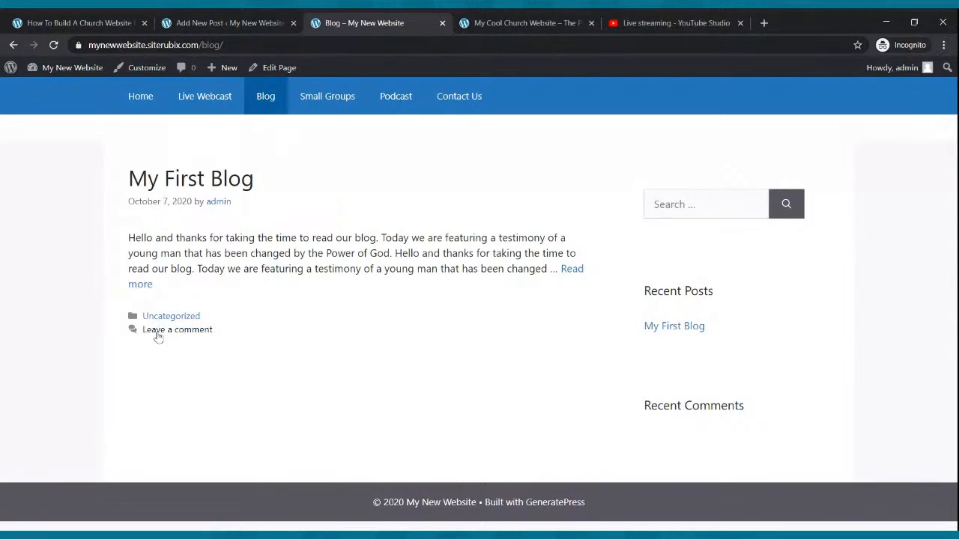
pyautogui.click(140, 284)
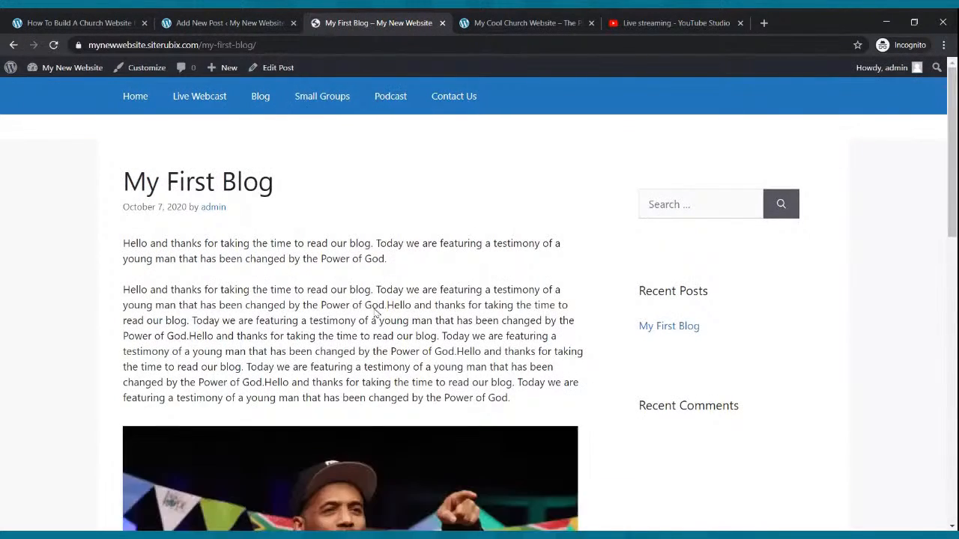
pyautogui.scroll(-3, 376, 311)
pyautogui.scroll(-7, 376, 308)
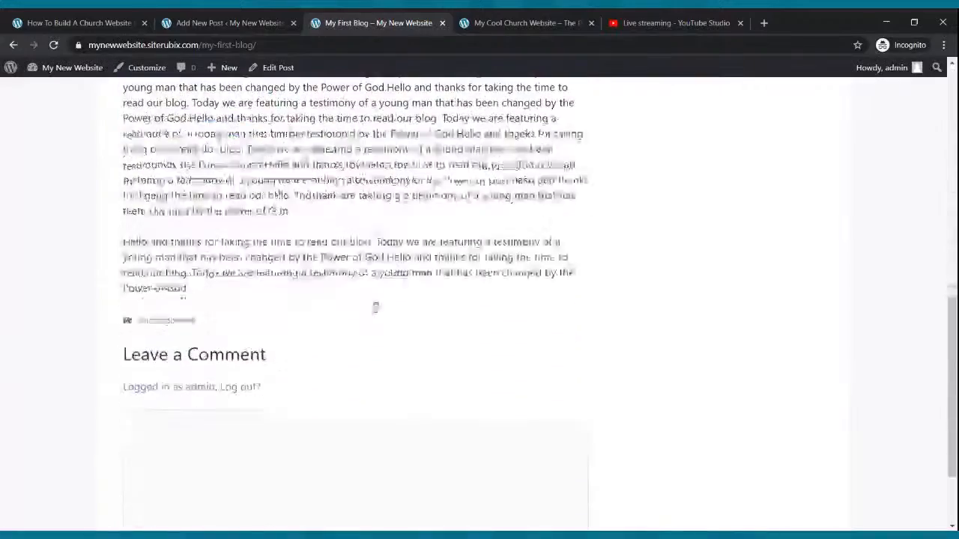
pyautogui.scroll(6, 375, 307)
pyautogui.scroll(4, 379, 316)
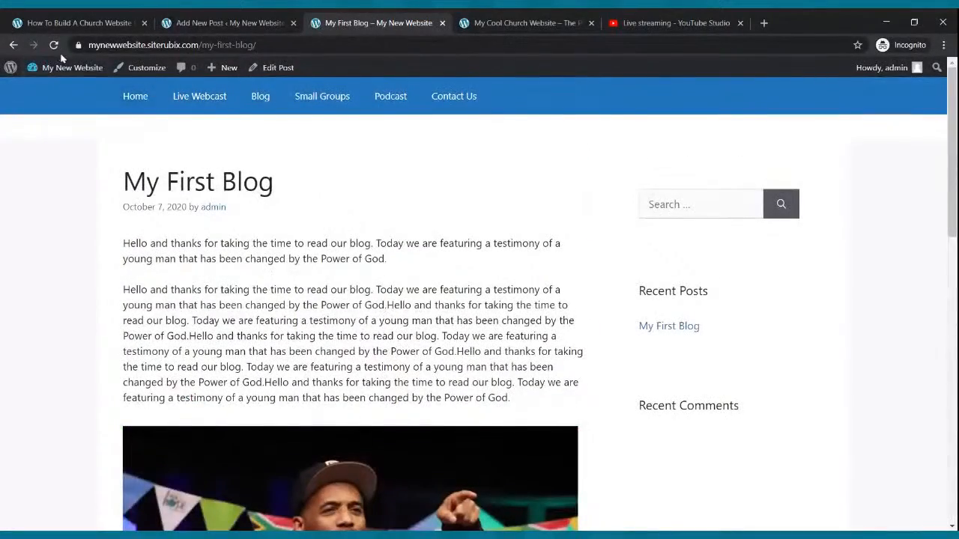
pyautogui.click(53, 45)
# Return to the site's posts list and start a new post titled "My Second Blog".
pyautogui.click(253, 18)
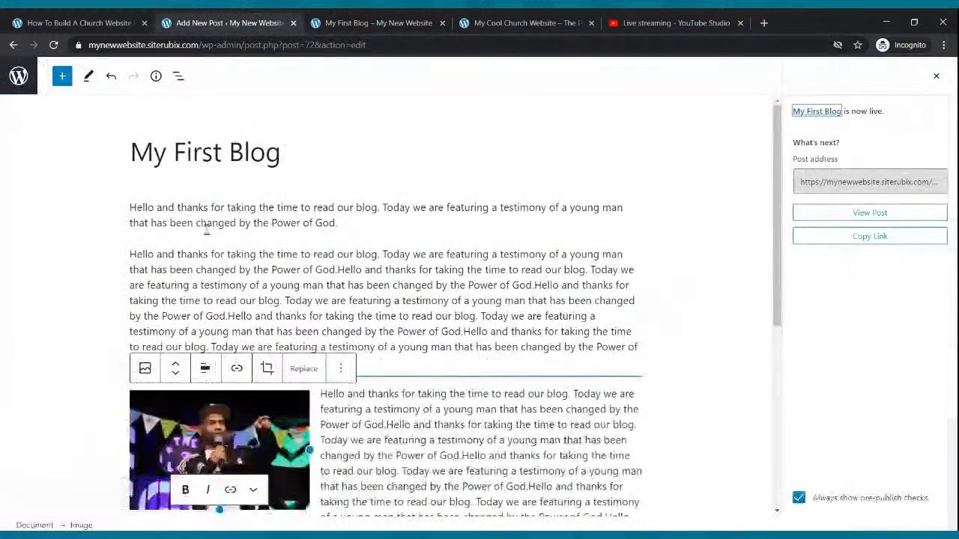
pyautogui.click(14, 45)
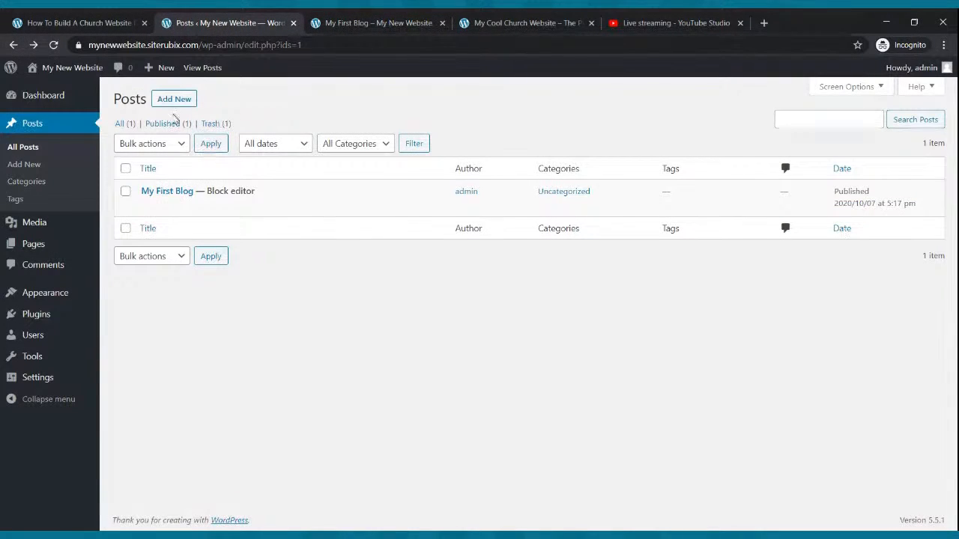
pyautogui.click(186, 100)
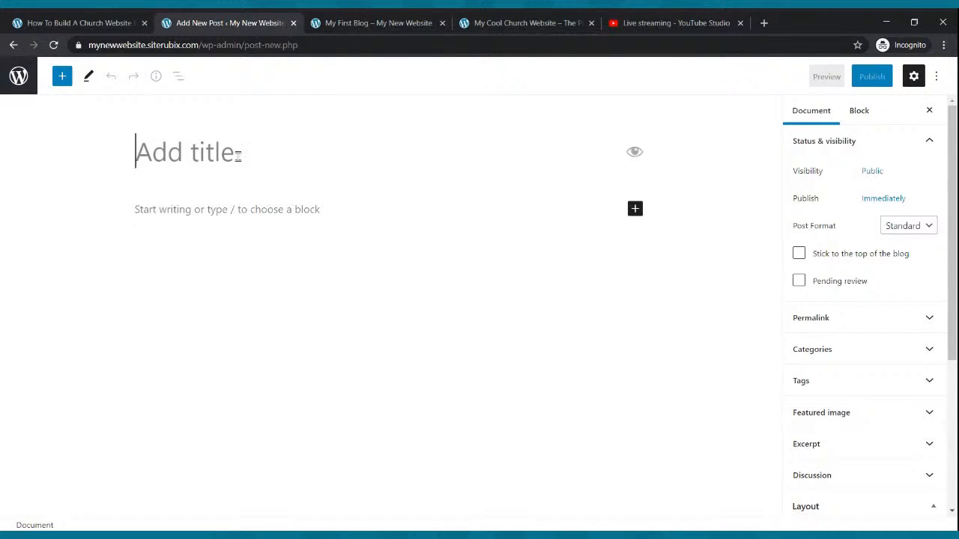
pyautogui.write('My S')
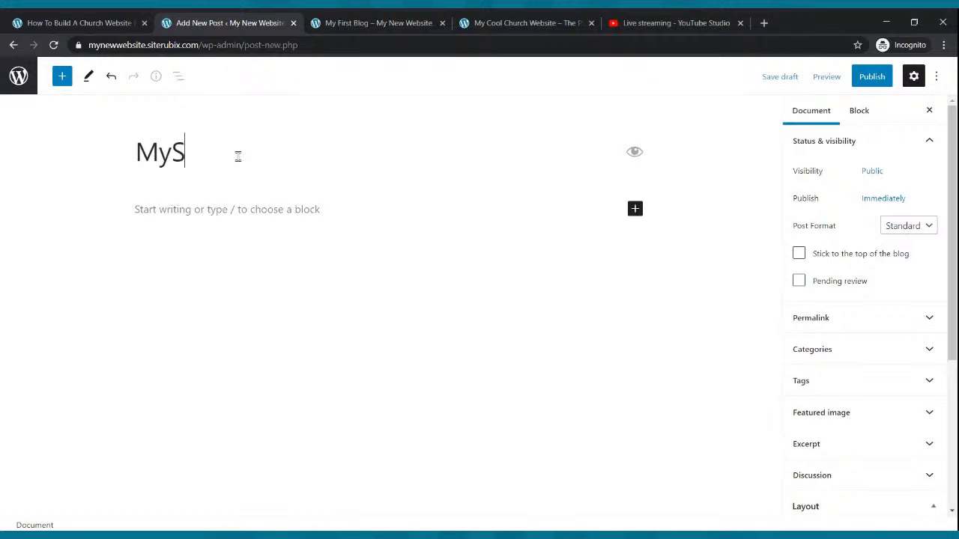
pyautogui.write('eond')
pyautogui.press('BackSpace')
pyautogui.press('BackSpace')
pyautogui.press('BackSpace')
pyautogui.write('con')
pyautogui.press('BackSpace')
pyautogui.write('ond')
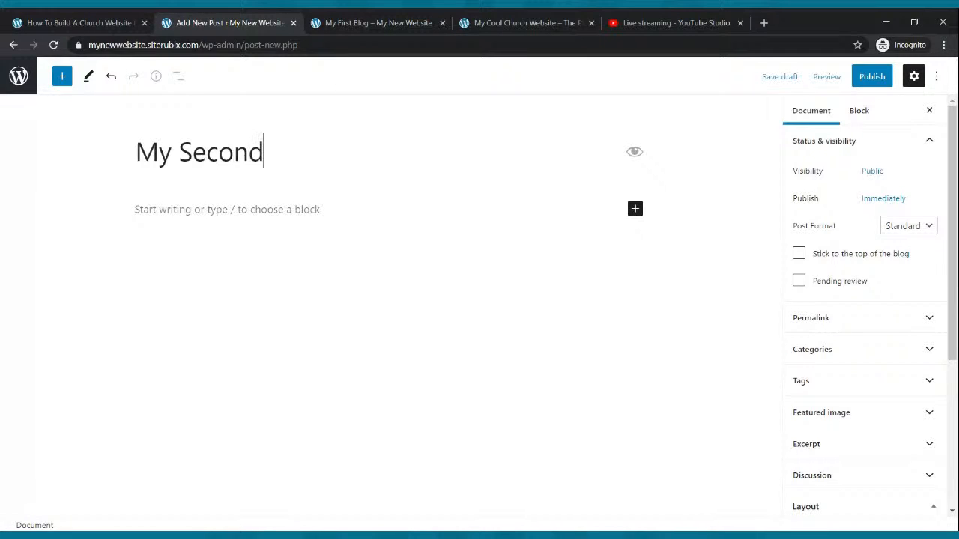
pyautogui.write(' Blog')
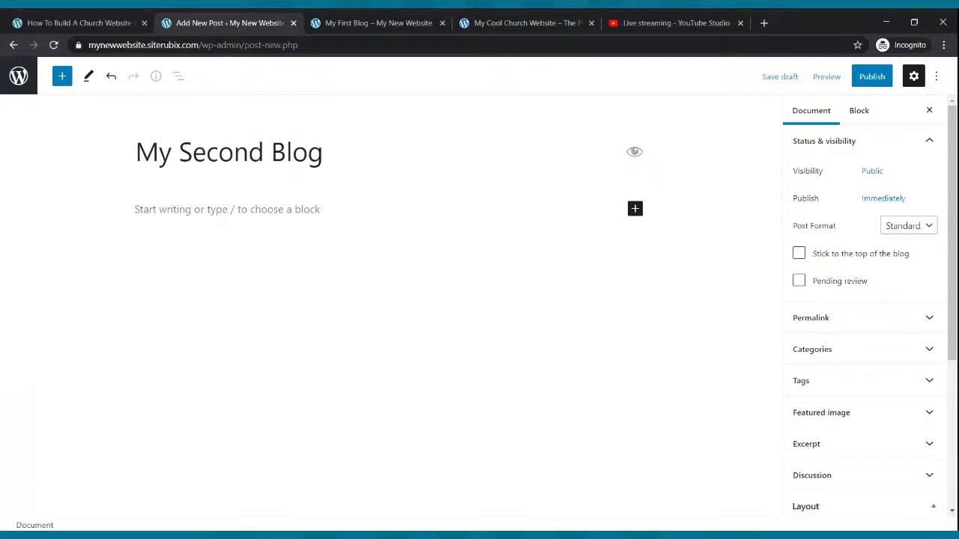
# Fill the post's first two paragraphs with three pasted copies each of the introductory text and start a third paragraph.
pyautogui.click(246, 209)
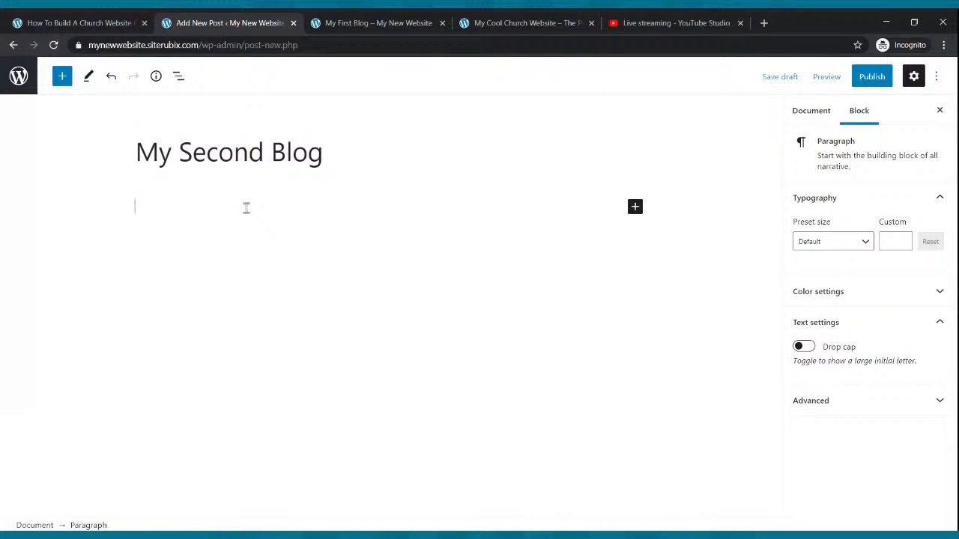
pyautogui.write('Hello and thanks for taking the time to read our blog. Today we are featuring a testimony of a young man that has been changed by the Power of God.')
pyautogui.hotkey('ctrl', 'v')
pyautogui.hotkey('ctrl', 'v')
pyautogui.press('Return')
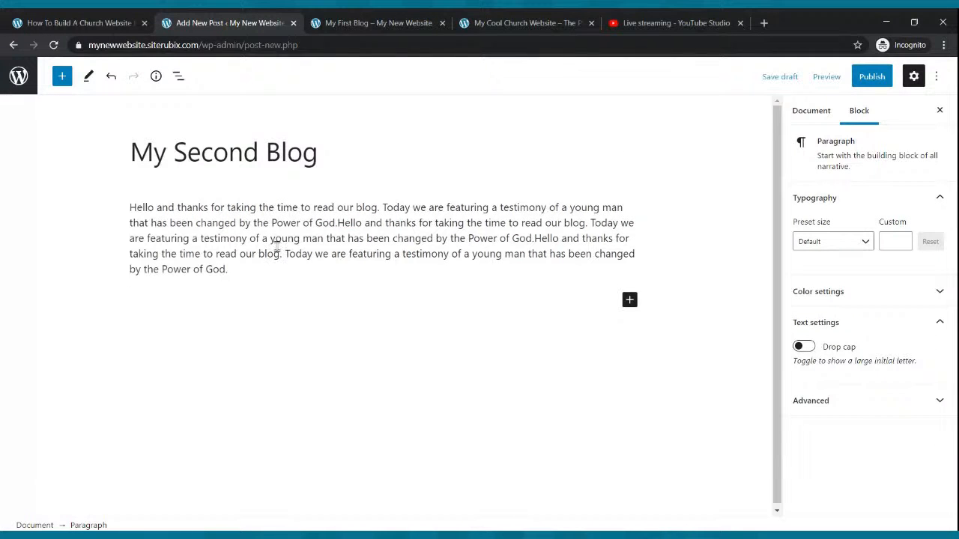
pyautogui.hotkey('ctrl', 'v')
pyautogui.hotkey('ctrl', 'v')
pyautogui.hotkey('ctrl', 'v')
pyautogui.press('Return')
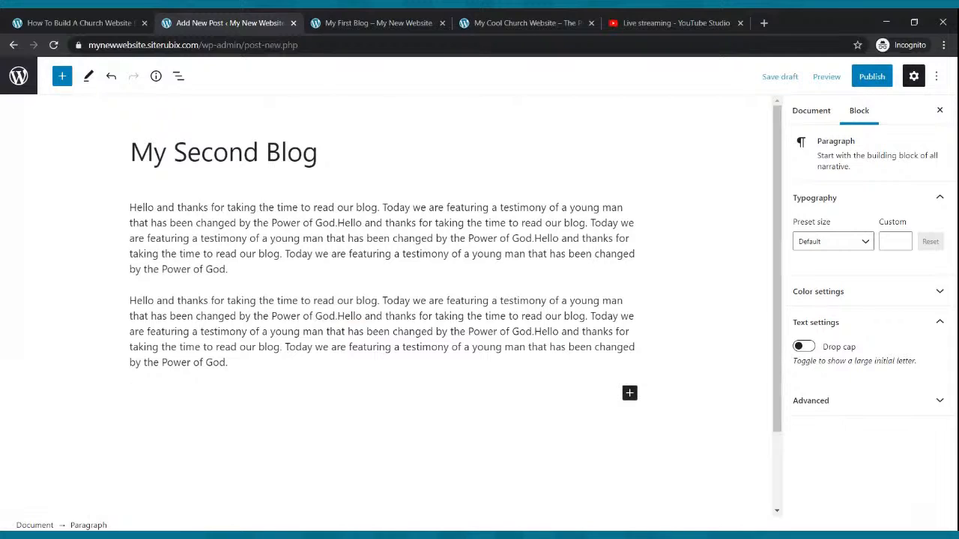
# Paste the introductory text twice into the third paragraph and four times into a new fourth paragraph.
pyautogui.hotkey('ctrl', 'v')
pyautogui.hotkey('ctrl', 'v')
pyautogui.press('Return')
pyautogui.write('Hello and thanks for taking the time to read our blog. Today we are featuring a testimony of a young man that has been changed by the Power of God.')
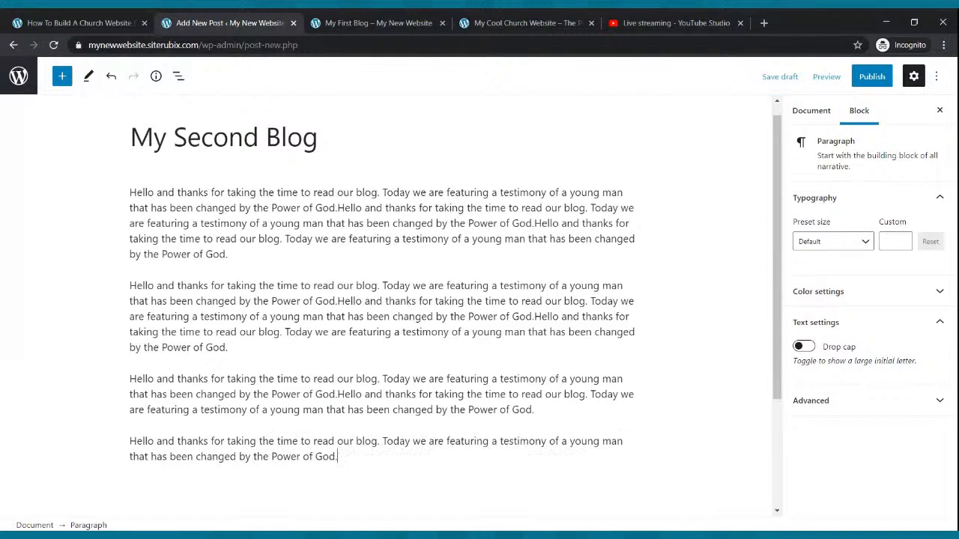
pyautogui.write('Hello and thanks for taking the time to read our blog. Today we are featuring a testimony of a young man that has been changed by the Power of God.')
pyautogui.hotkey('ctrl', 'v')
pyautogui.hotkey('ctrl', 'v')
# Publish the "My Second Blog" post.
pyautogui.scroll(2, 531, 215)
pyautogui.click(871, 76)
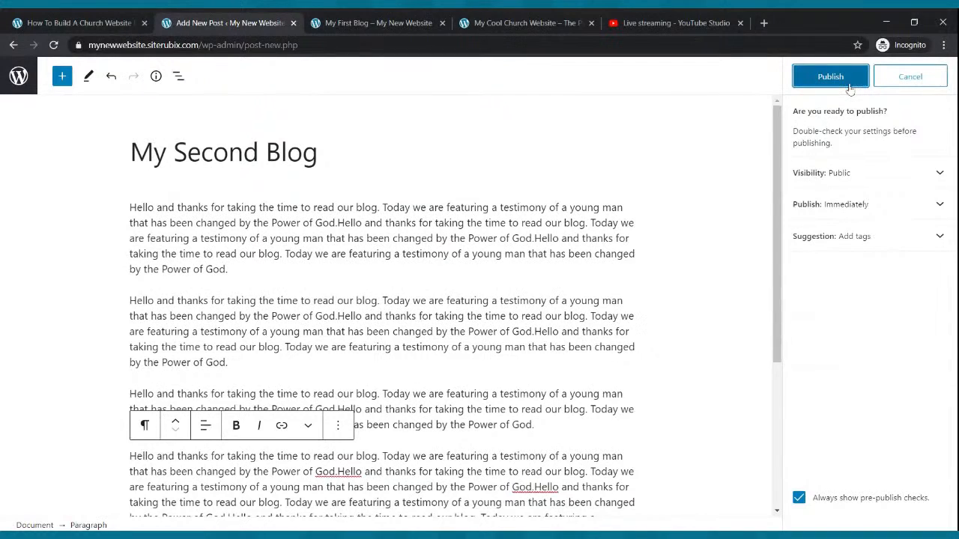
pyautogui.click(846, 84)
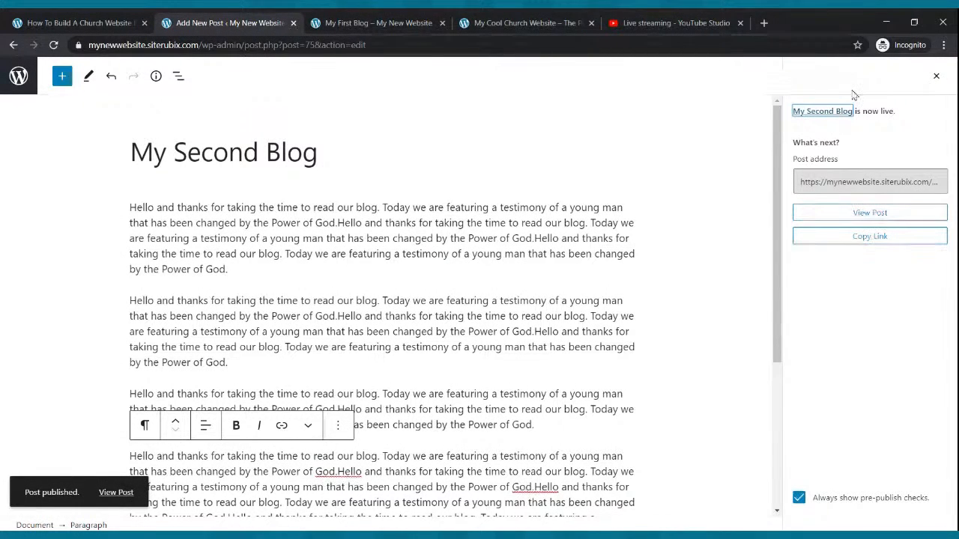
# Refresh the live site, open its Blog page and examine the full "My Second Blog" post through its Read more link.
pyautogui.click(381, 23)
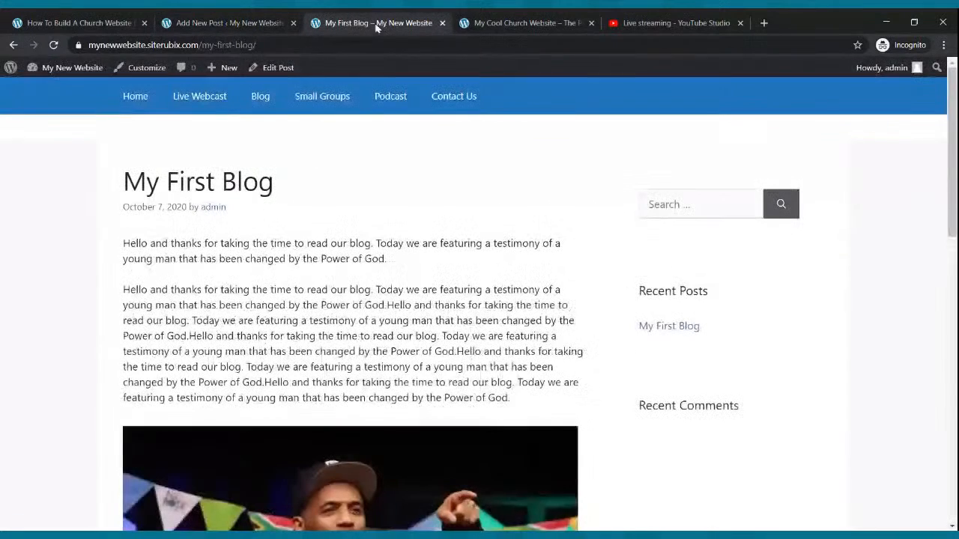
pyautogui.click(55, 46)
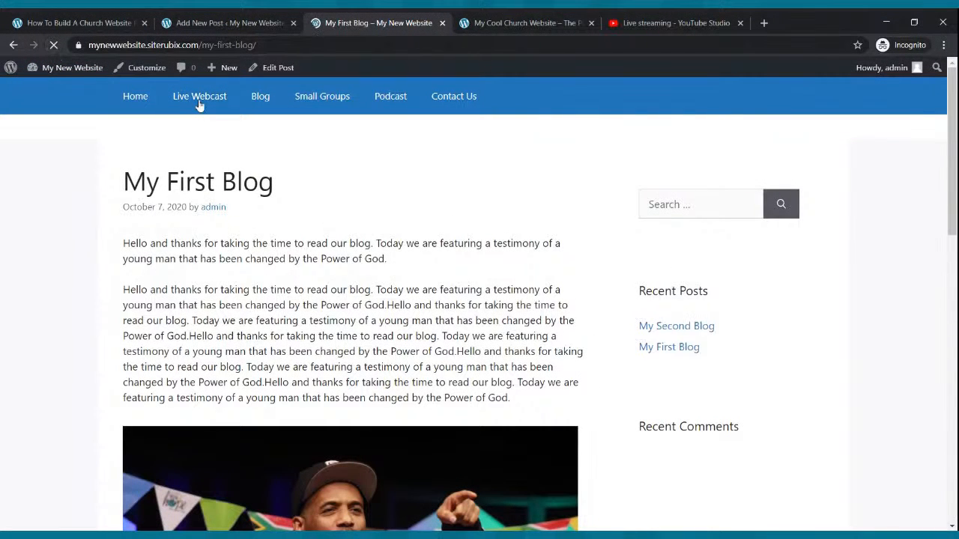
pyautogui.click(254, 97)
pyautogui.scroll(-1, 375, 235)
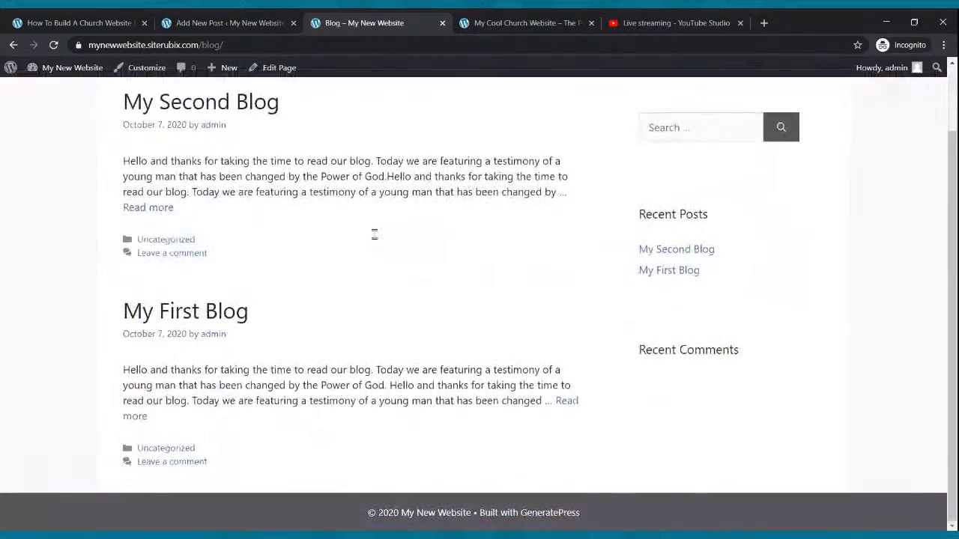
pyautogui.click(150, 210)
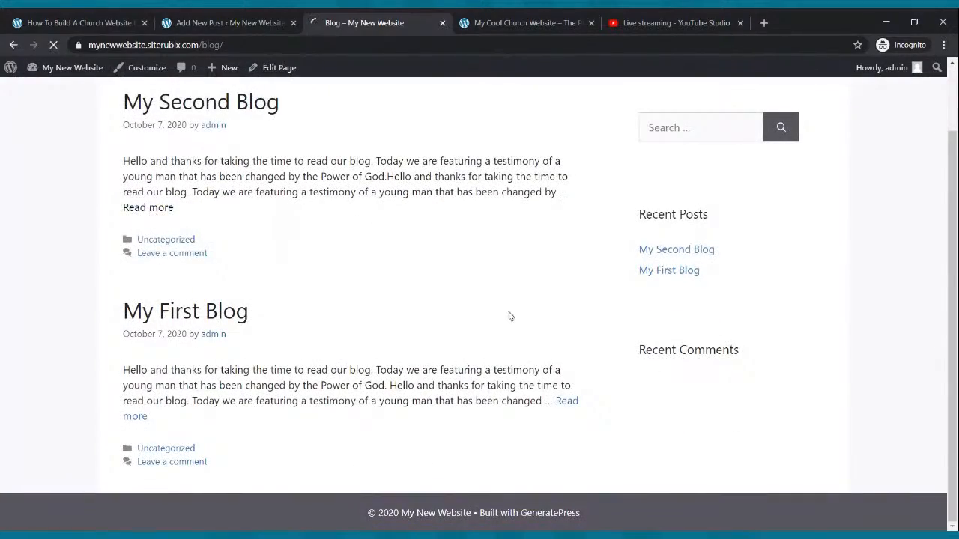
pyautogui.scroll(-8, 502, 313)
pyautogui.scroll(8, 492, 304)
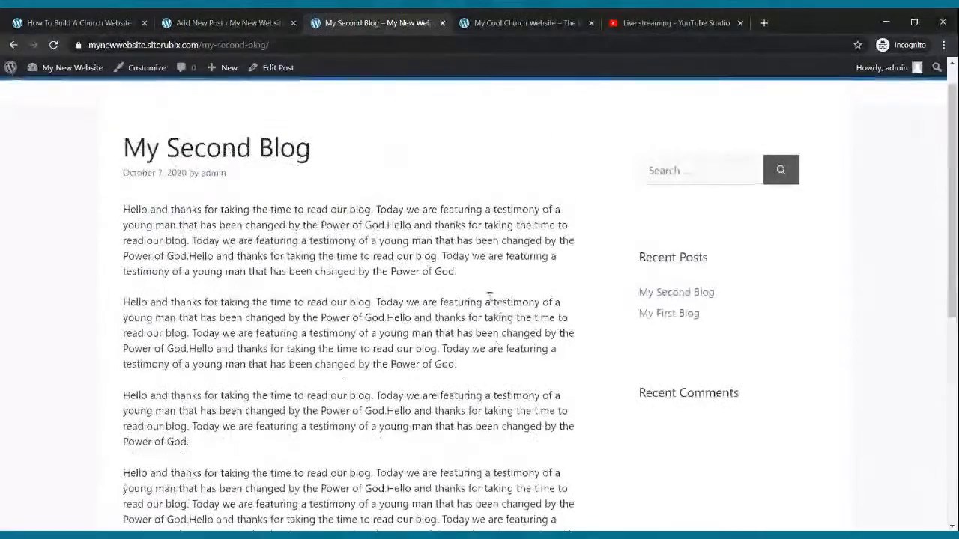
pyautogui.scroll(1, 490, 300)
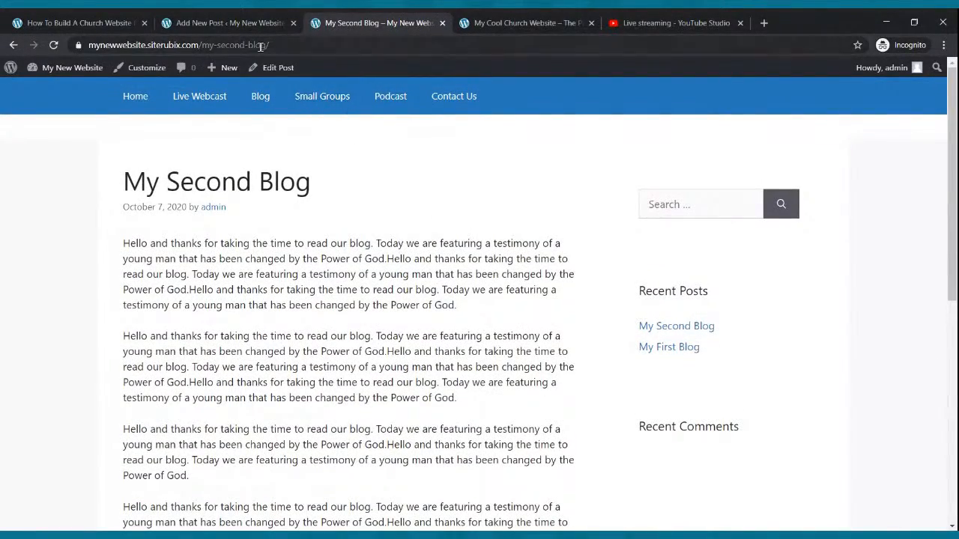
# Return to the site's admin area and open the Small Groups page for editing from the pages list.
pyautogui.click(236, 24)
pyautogui.click(14, 45)
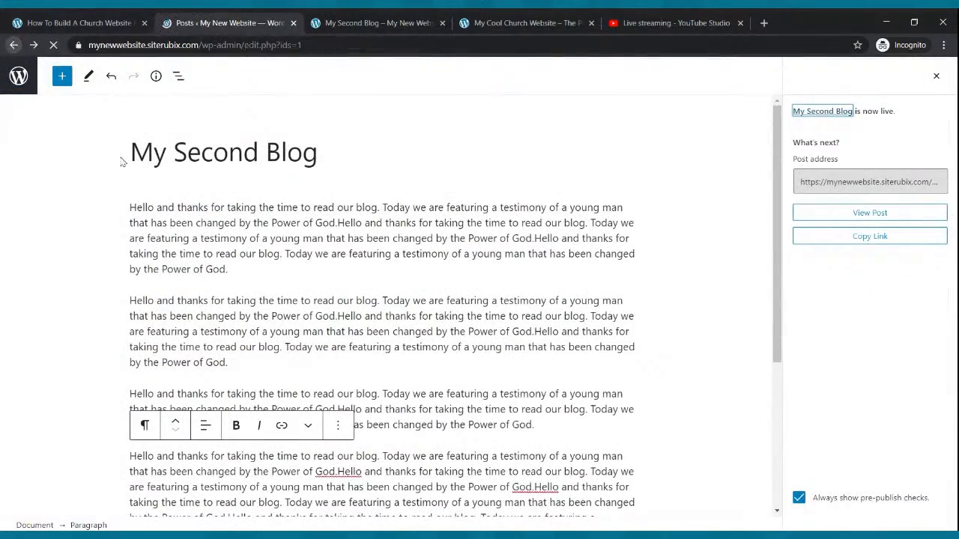
pyautogui.moveTo(169, 218)
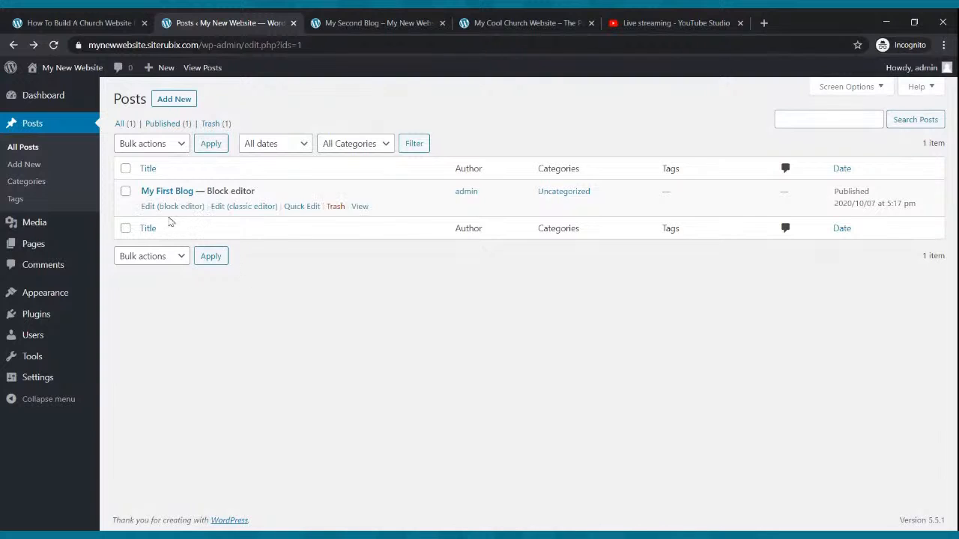
pyautogui.click(37, 251)
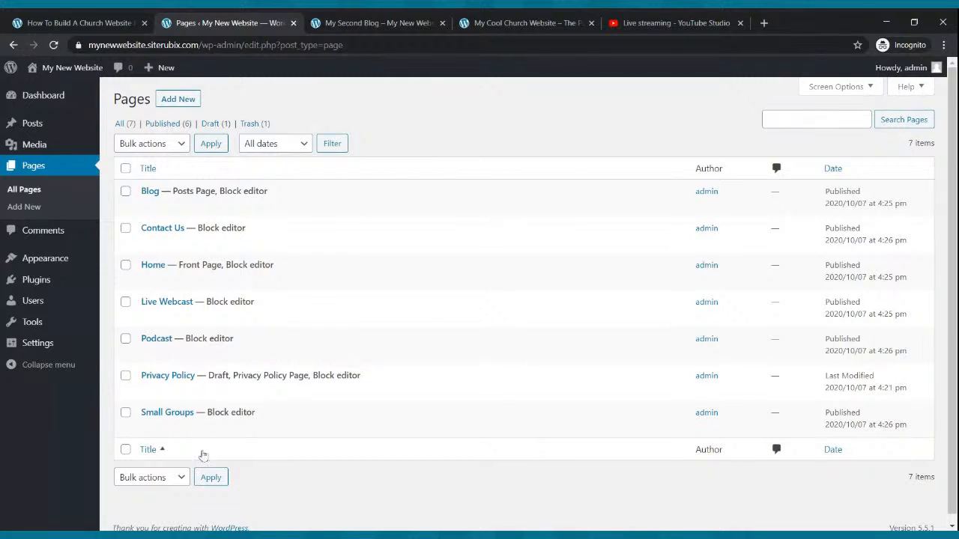
pyautogui.click(180, 427)
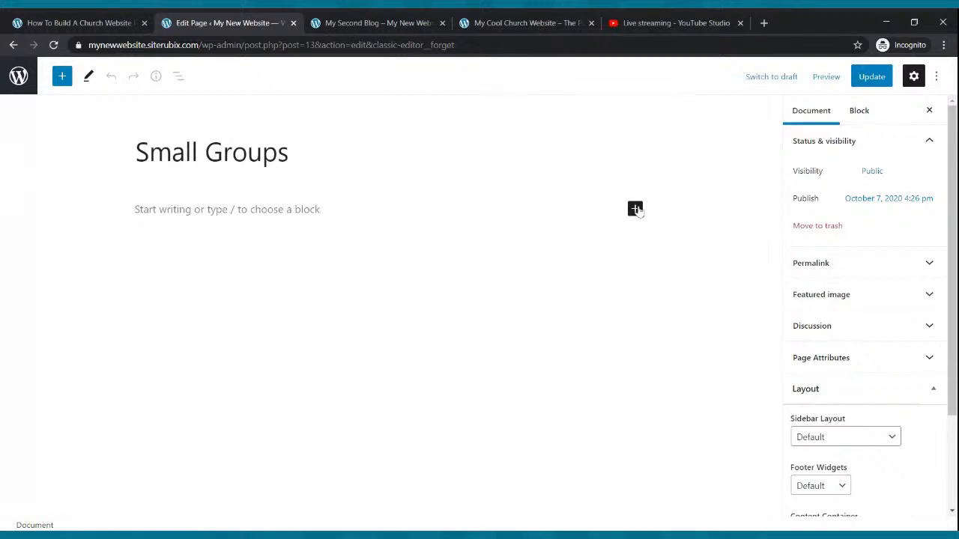
# Insert a Columns block with the 33 / 33 / 33 layout on the Small Groups page.
pyautogui.click(635, 209)
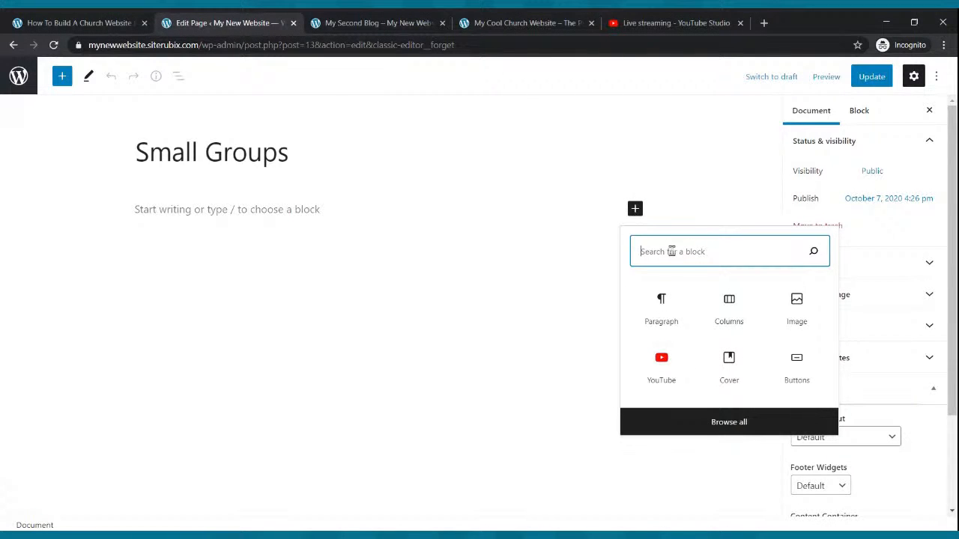
pyautogui.write('columns')
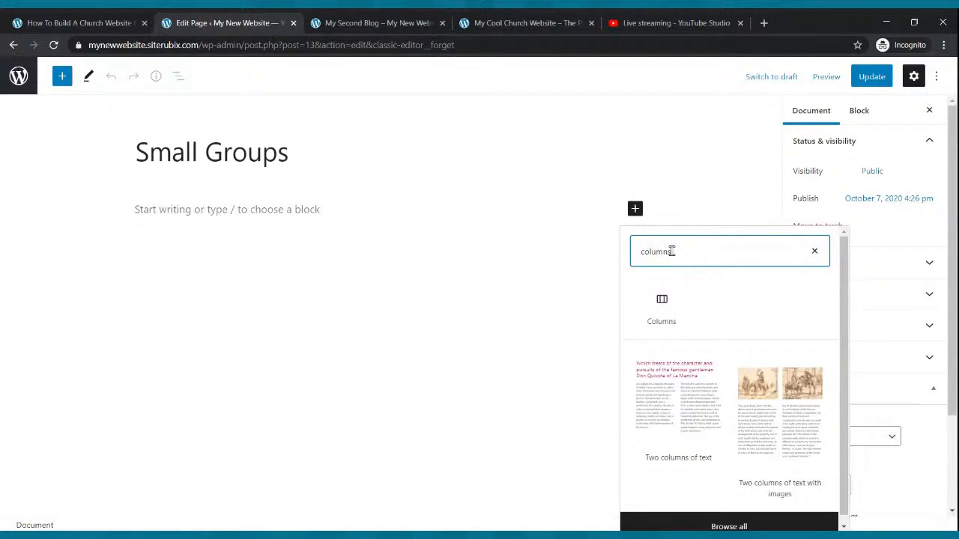
pyautogui.click(682, 302)
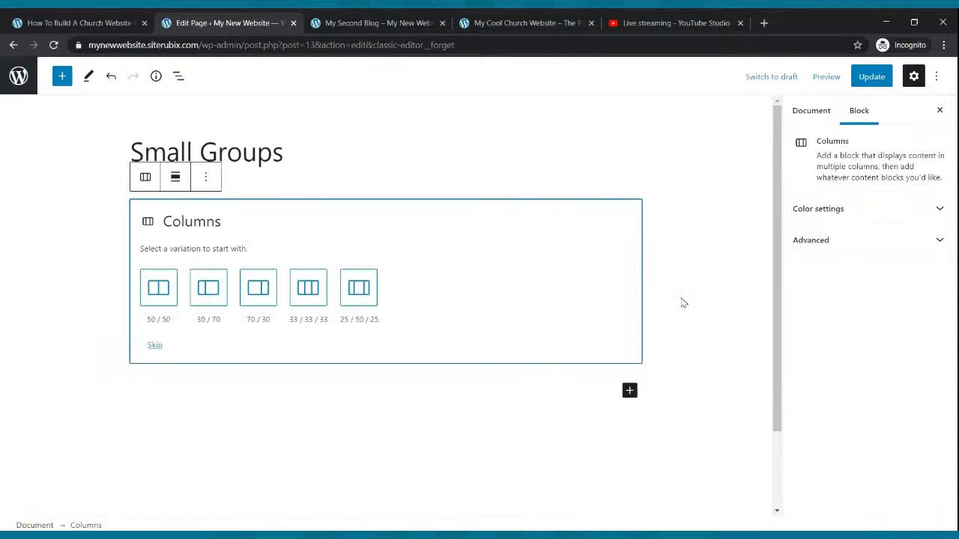
pyautogui.click(308, 292)
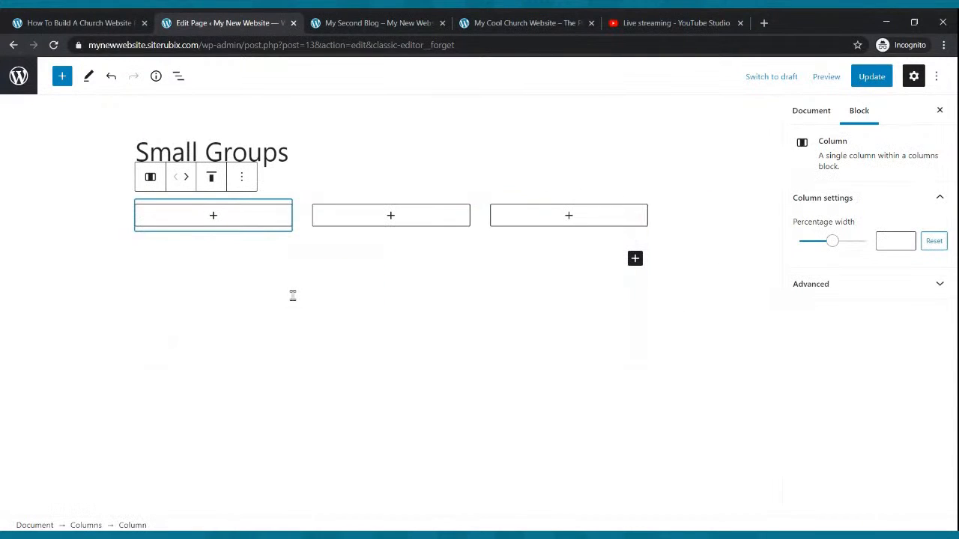
# Add a Paragraph block inside the first column.
pyautogui.click(214, 217)
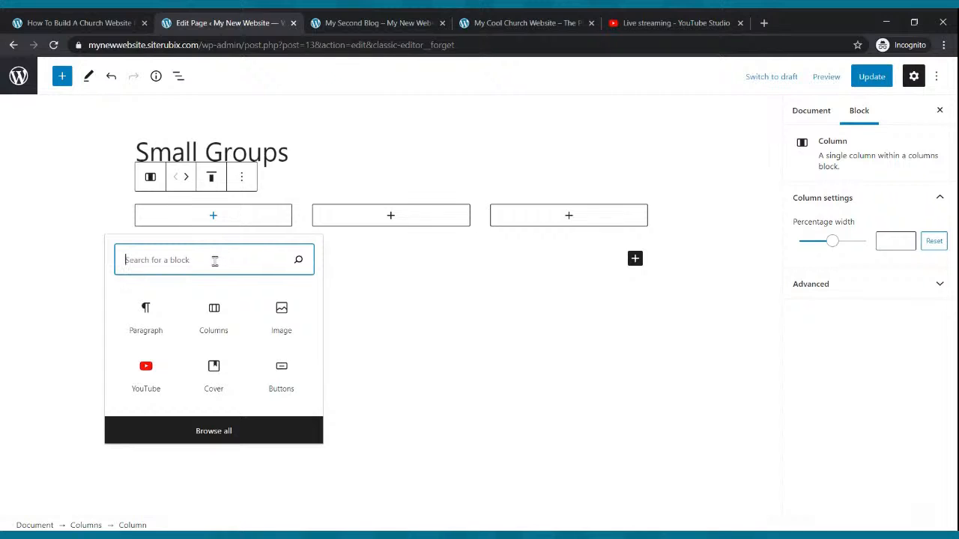
pyautogui.write('paragrpah')
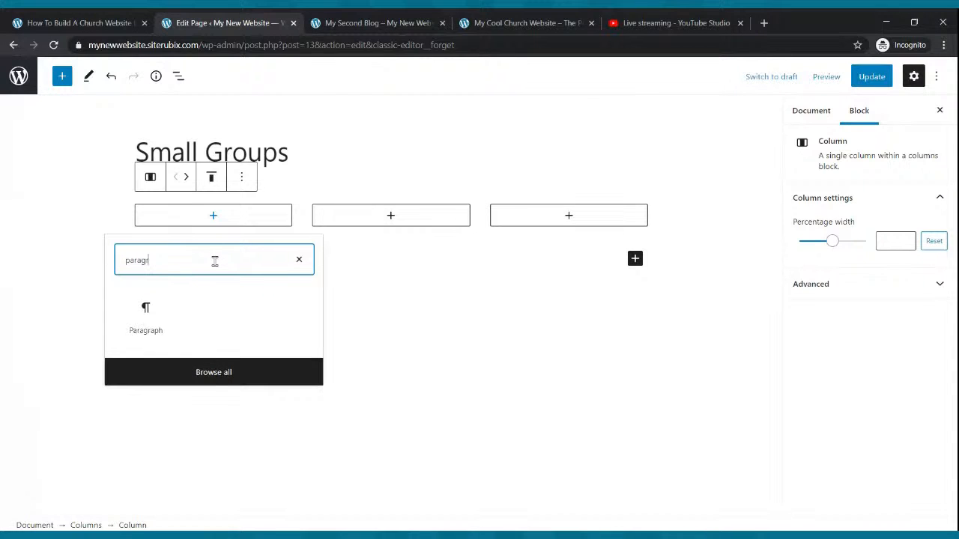
pyautogui.press('BackSpace')
pyautogui.press('BackSpace')
pyautogui.press('BackSpace')
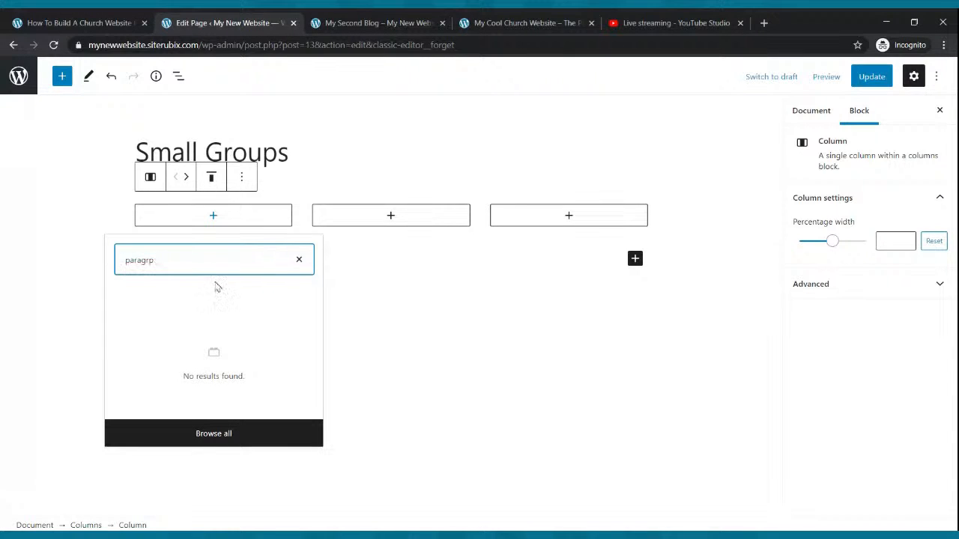
pyautogui.click(164, 311)
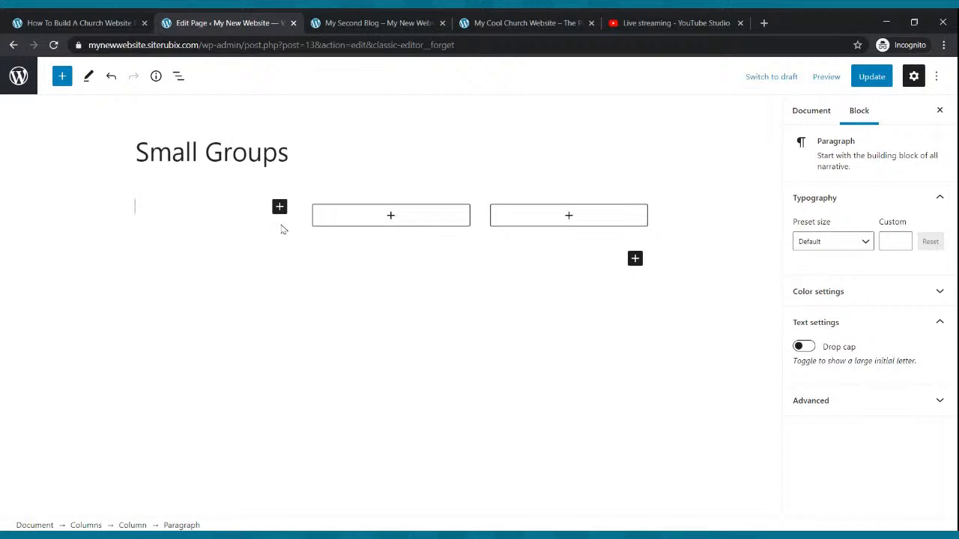
# Enter "Name: The On Fire Small Group" as the first column's opening line and start a new line.
pyautogui.write('N')
pyautogui.write('ine')
pyautogui.press('BackSpace')
pyautogui.press('BackSpace')
pyautogui.press('BackSpace')
pyautogui.write('ame: The On')
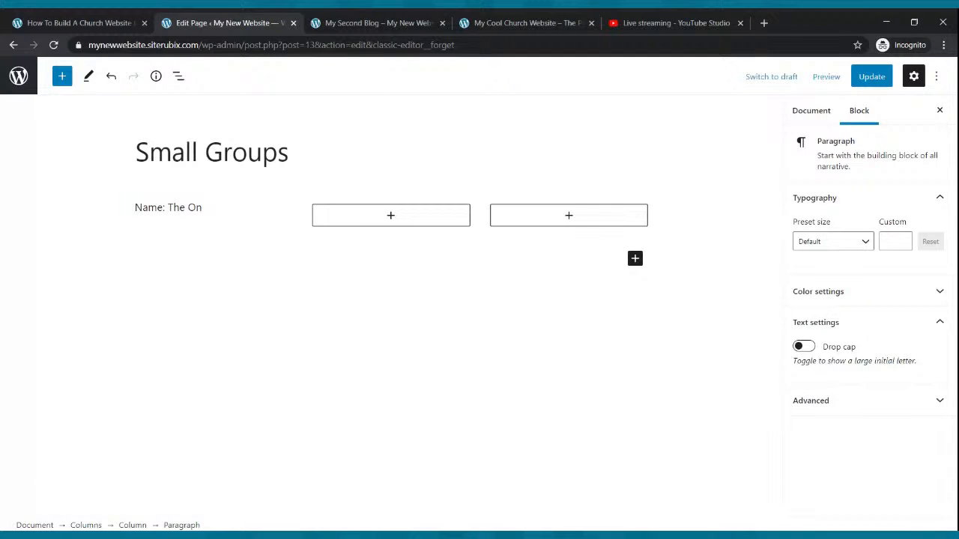
pyautogui.write(' Fire Sam')
pyautogui.press('Return')
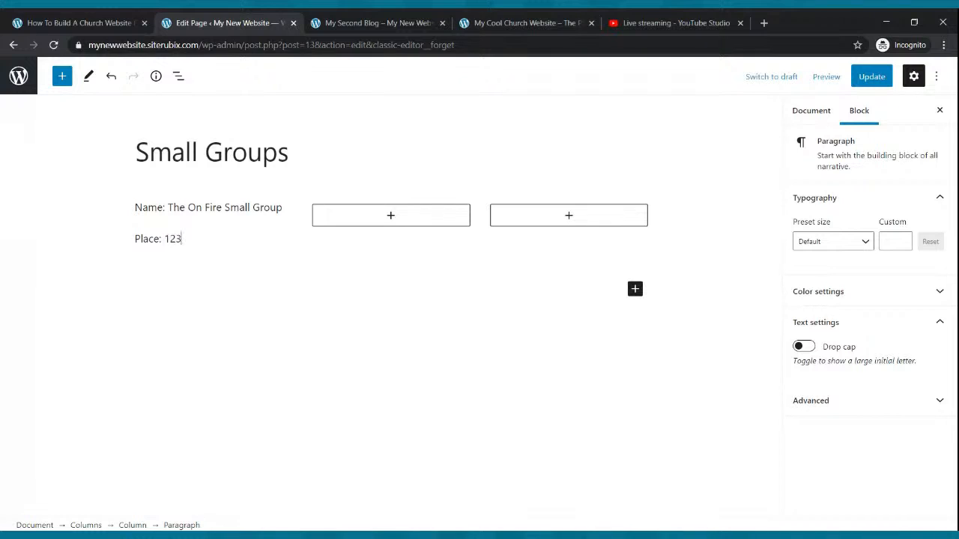
# Add a "Place:" line with the group's street address and the line "Time: Every Tuesday at 7:00pm" to the first column.
pyautogui.press('Return')
pyautogui.write('Time: Every Tuesday at 7:0')
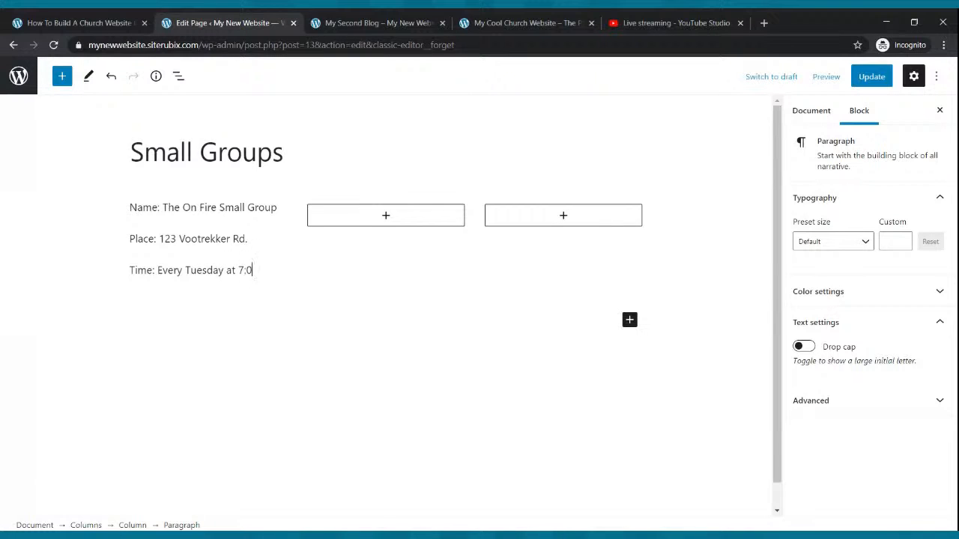
pyautogui.write('pm')
pyautogui.press('Return')
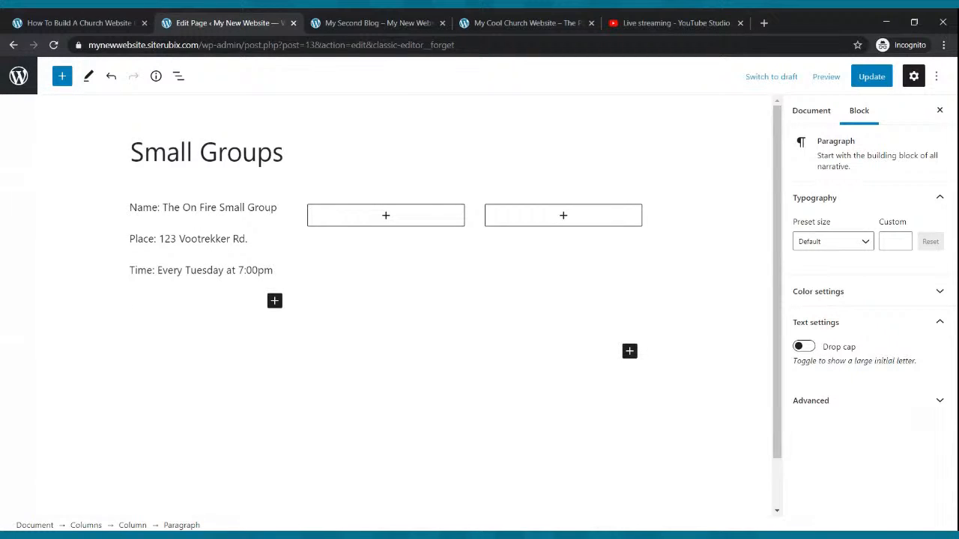
# Add a "Contact:" line with the group's phone number below the meeting time.
pyautogui.click(283, 229)
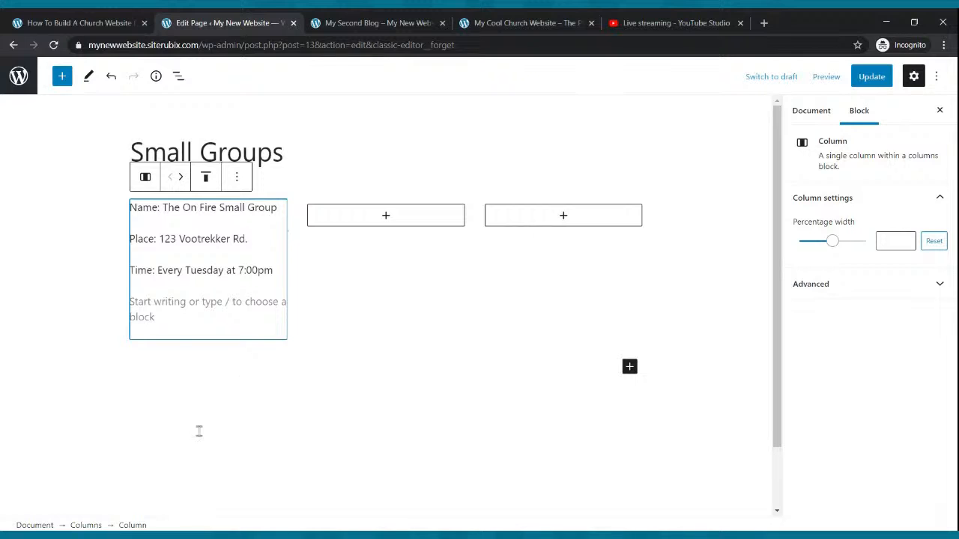
pyautogui.click(170, 317)
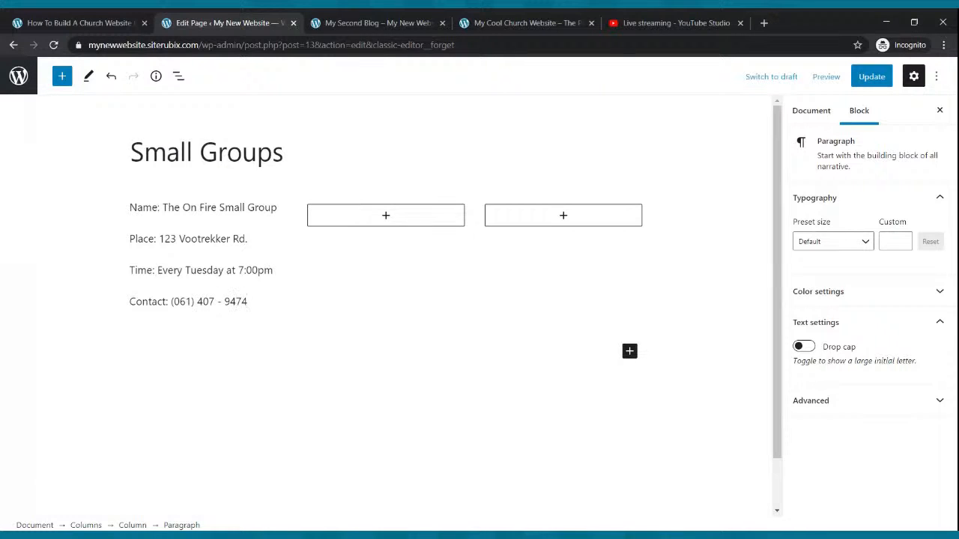
pyautogui.click(427, 327)
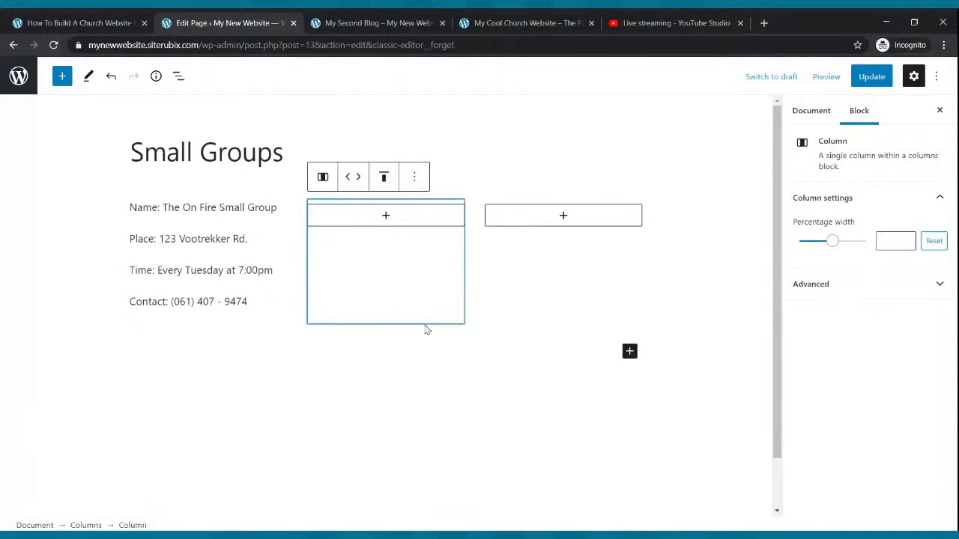
# Make the group's name line in the first column bold.
pyautogui.moveTo(129, 207); pyautogui.dragTo(285, 211)
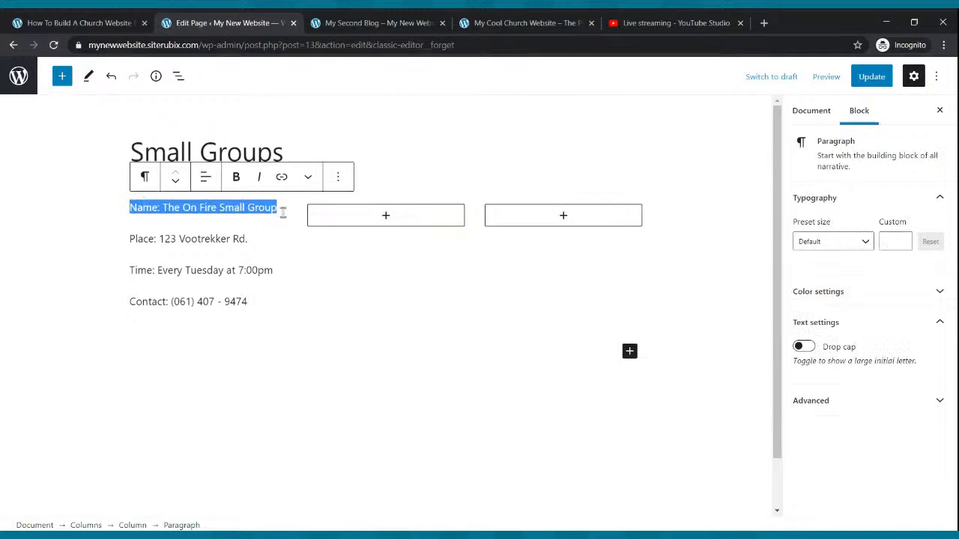
pyautogui.click(238, 176)
pyautogui.click(292, 263)
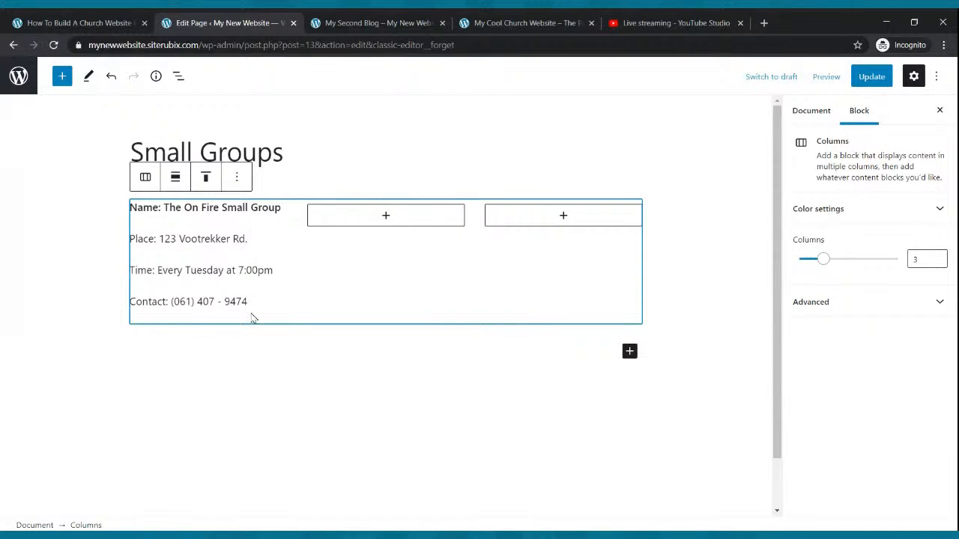
# Copy the first column's four lines of group details into a new paragraph in the second column.
pyautogui.moveTo(248, 301); pyautogui.dragTo(128, 207)
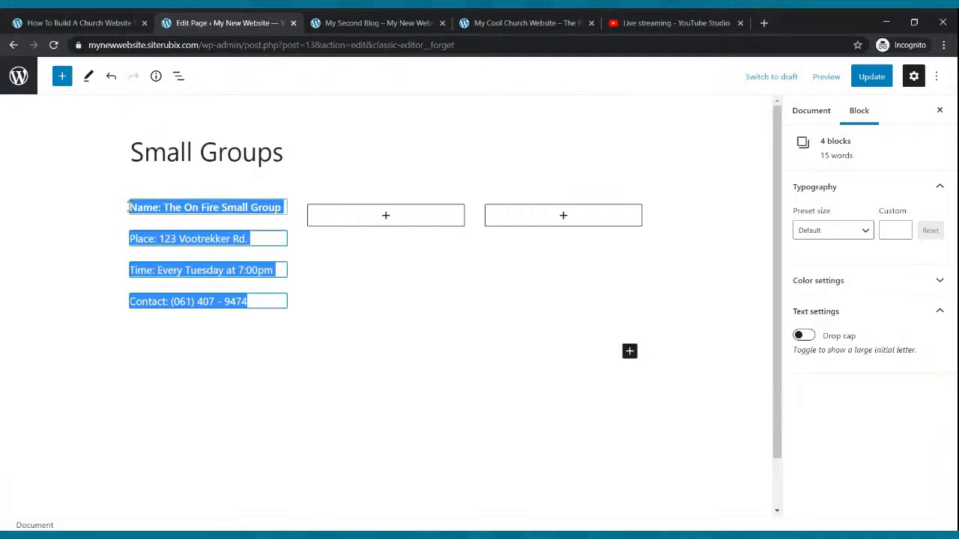
pyautogui.hotkey('ctrl', 'c')
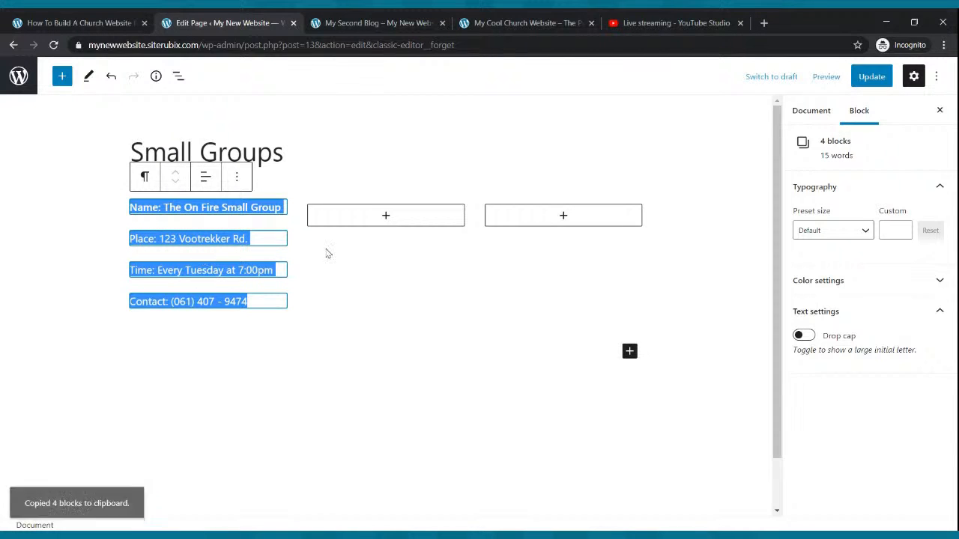
pyautogui.click(383, 218)
pyautogui.click(384, 216)
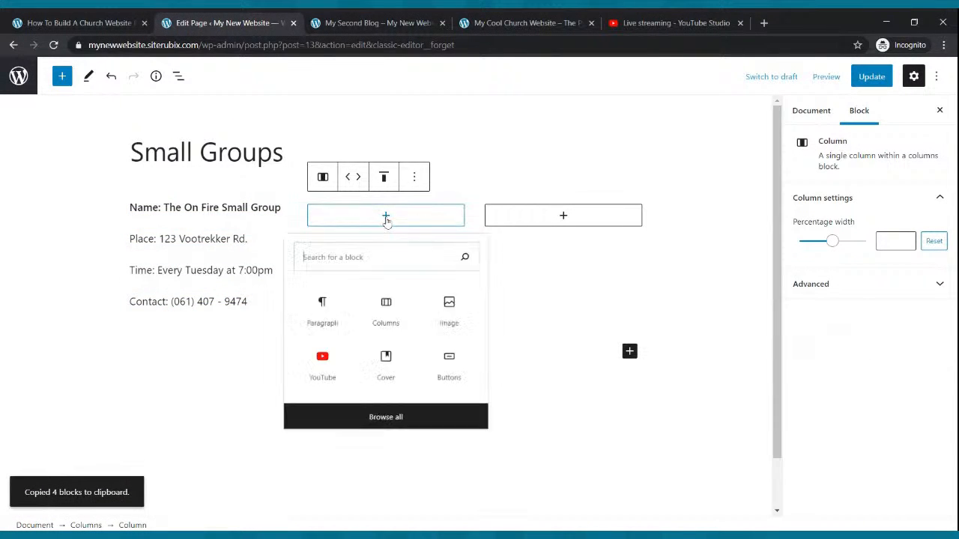
pyautogui.click(317, 310)
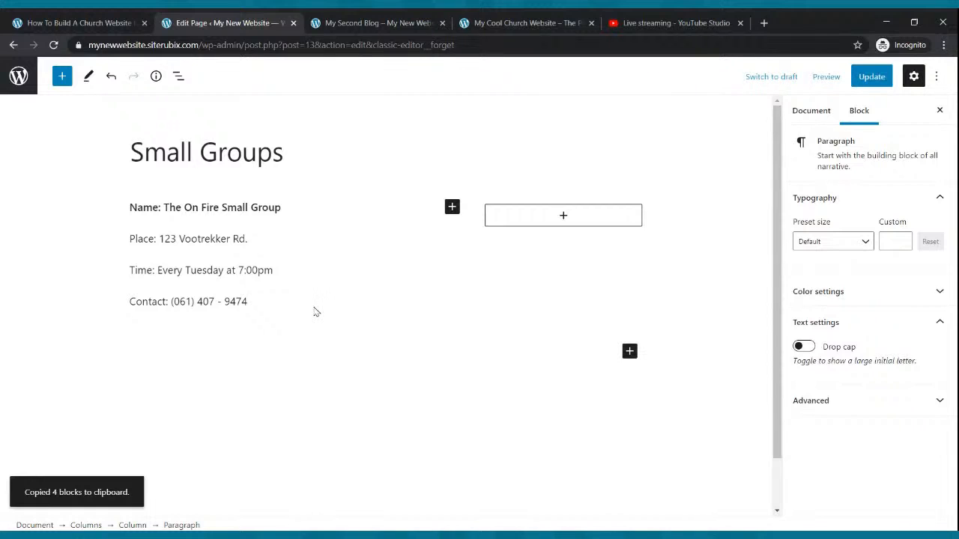
pyautogui.hotkey('ctrl', 'v')
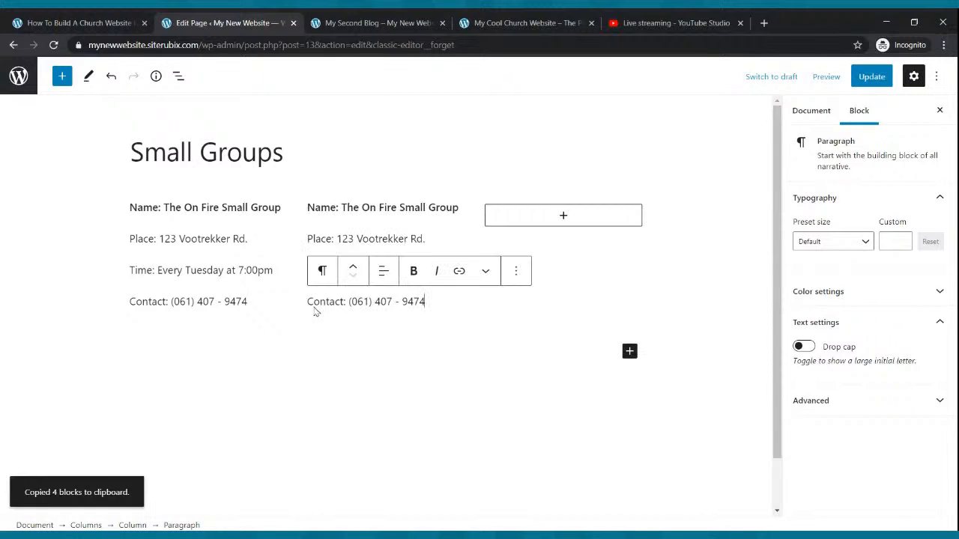
# Paste the four copied lines of group details into a paragraph in the empty third column.
pyautogui.click(563, 216)
pyautogui.click(502, 321)
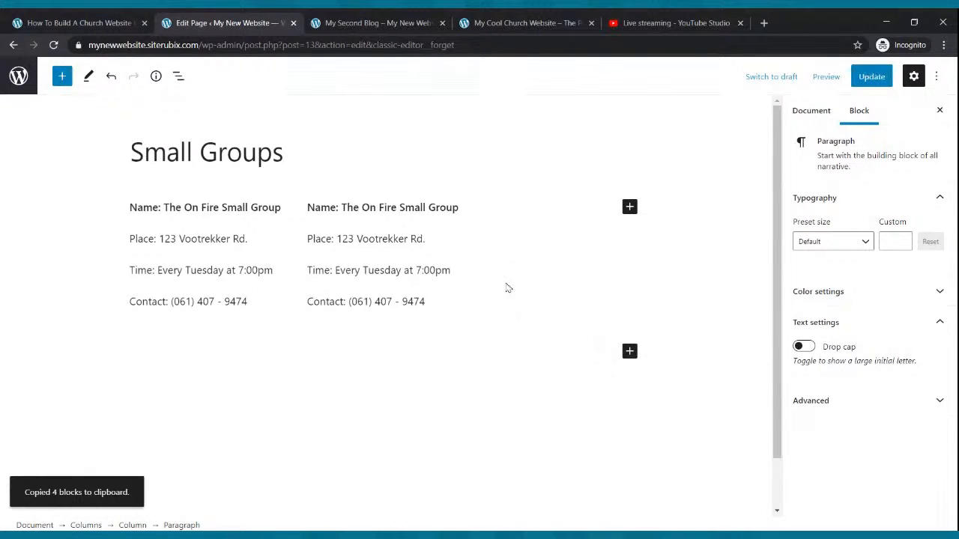
pyautogui.hotkey('ctrl', 'v')
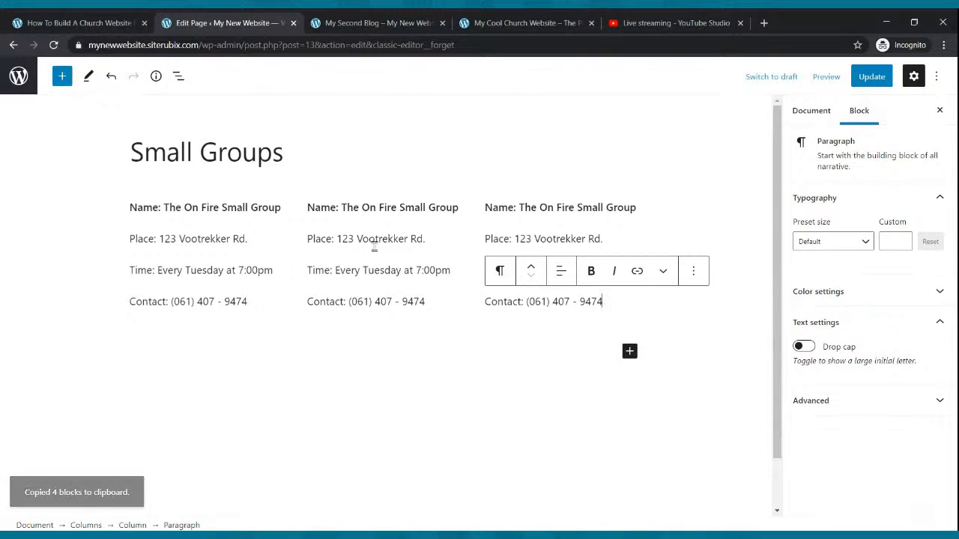
# Change the name line in the second column to "Name: The Cool Small Group".
pyautogui.click(347, 212)
pyautogui.press('Delete')
pyautogui.press('Delete')
pyautogui.press('Delete')
pyautogui.press('Delete')
pyautogui.press('Delete')
pyautogui.press('Delete')
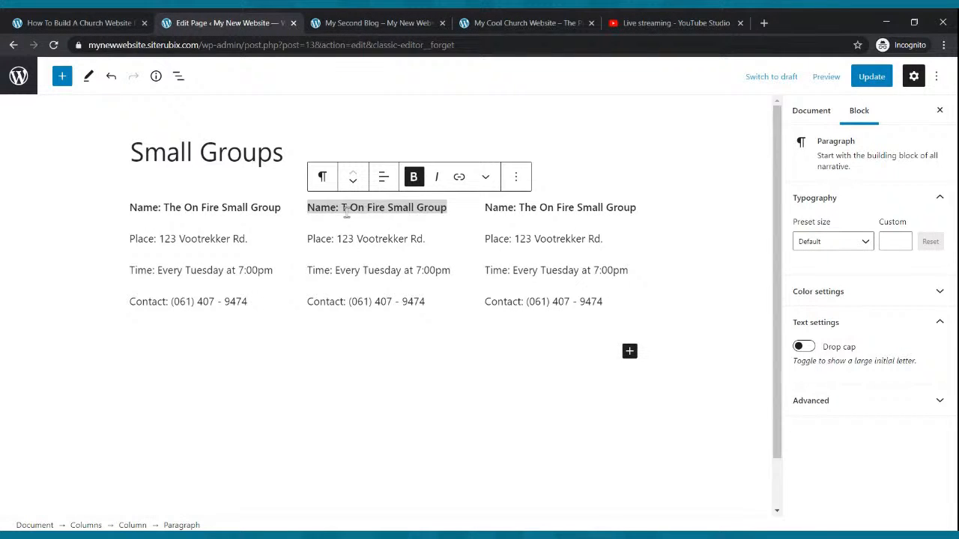
pyautogui.press('Delete')
pyautogui.press('Delete')
pyautogui.press('Delete')
pyautogui.press('Delete')
pyautogui.press('Delete')
pyautogui.press('Delete')
pyautogui.write('he Cool S')
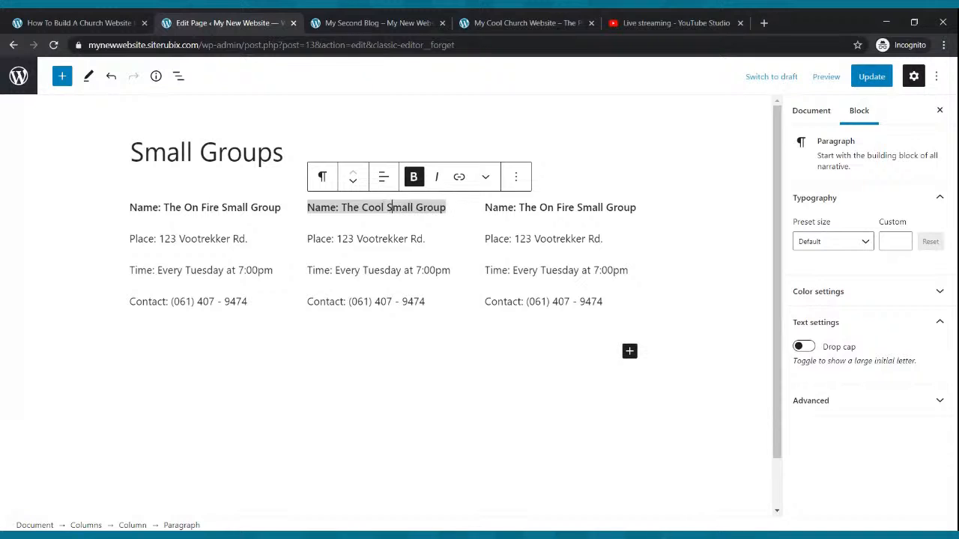
# Change the name line in the third column to "Name: The Best Bible Study".
pyautogui.tripleClick(631, 210)
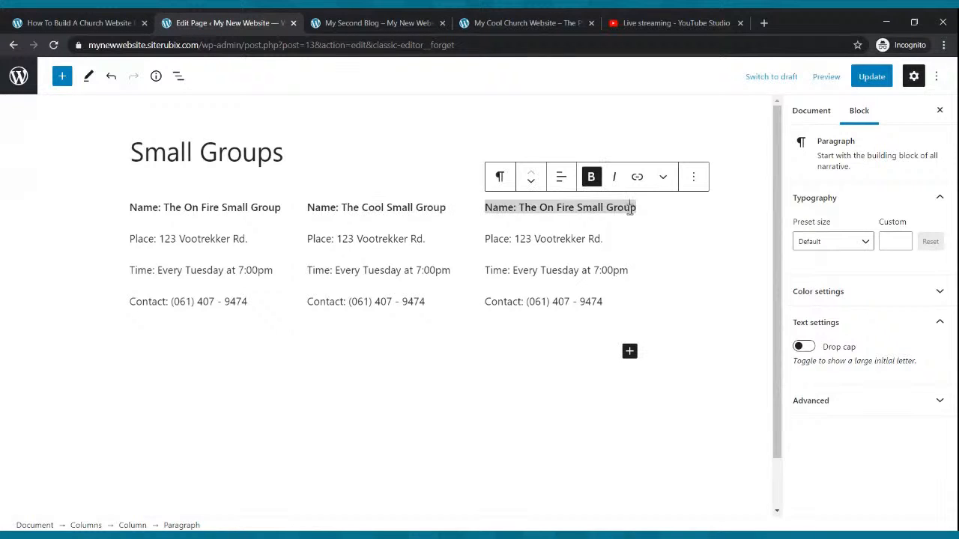
pyautogui.press('BackSpace')
pyautogui.press('BackSpace')
pyautogui.press('BackSpace')
pyautogui.press('BackSpace')
pyautogui.press('BackSpace')
pyautogui.press('BackSpace')
pyautogui.press('BackSpace')
pyautogui.press('BackSpace')
pyautogui.press('BackSpace')
pyautogui.press('BackSpace')
pyautogui.press('BackSpace')
pyautogui.press('BackSpace')
pyautogui.press('BackSpace')
pyautogui.press('BackSpace')
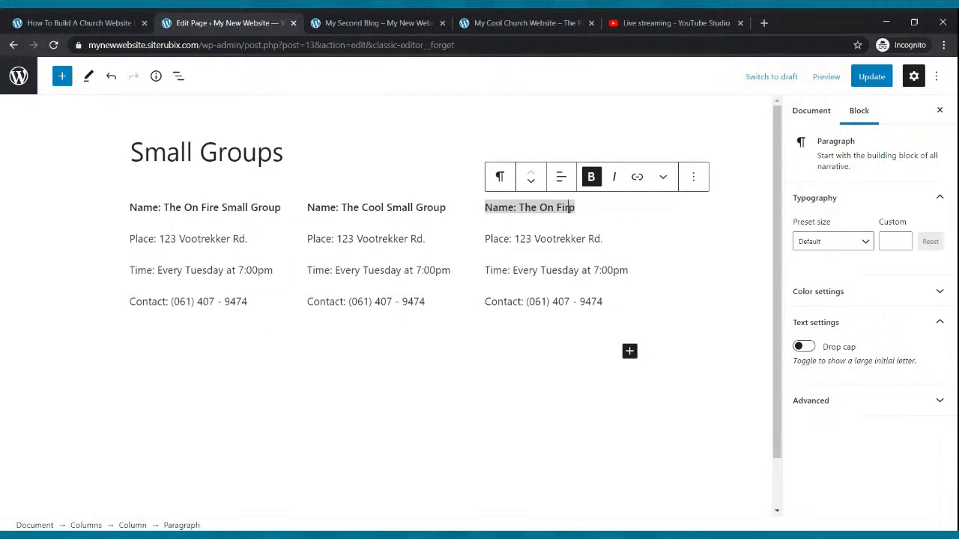
pyautogui.press('BackSpace')
pyautogui.press('BackSpace')
pyautogui.press('BackSpace')
pyautogui.write('Excercise')
pyautogui.press('BackSpace')
pyautogui.press('BackSpace')
pyautogui.press('BackSpace')
pyautogui.press('BackSpace')
pyautogui.press('BackSpace')
pyautogui.press('BackSpace')
pyautogui.press('BackSpace')
pyautogui.press('BackSpace')
pyautogui.press('BackSpace')
pyautogui.press('BackSpace')
pyautogui.press('BackSpace')
pyautogui.press('BackSpace')
pyautogui.press('BackSpace')
pyautogui.press('BackSpace')
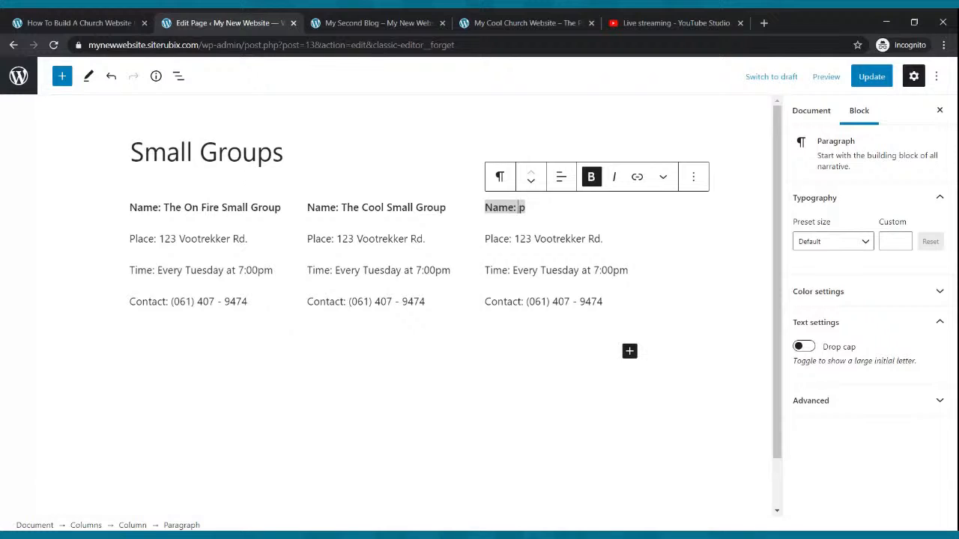
pyautogui.press('Delete')
pyautogui.write('The bes')
pyautogui.press('BackSpace')
pyautogui.press('BackSpace')
pyautogui.press('BackSpace')
pyautogui.write('Best')
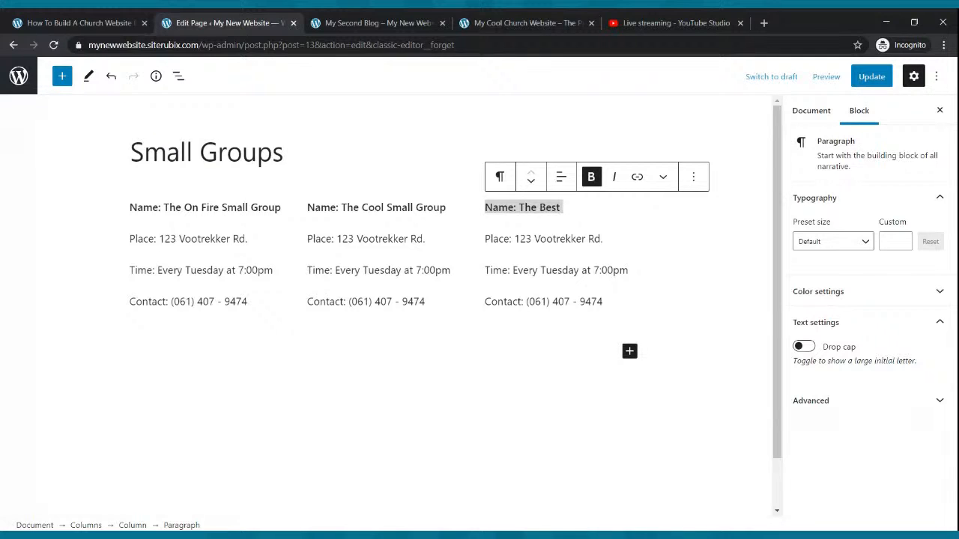
pyautogui.write(' Bible Study')
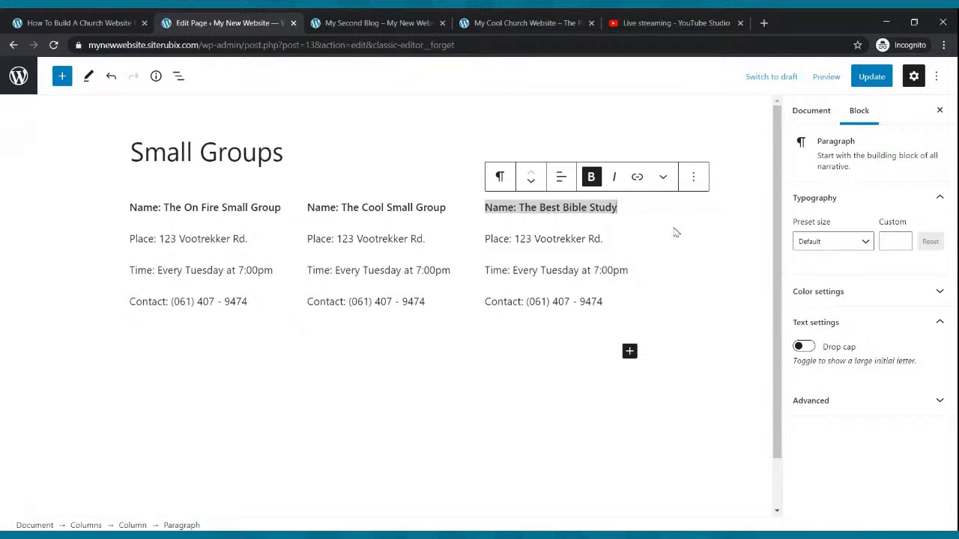
# Update the page and open Small Groups on the live website.
pyautogui.click(857, 78)
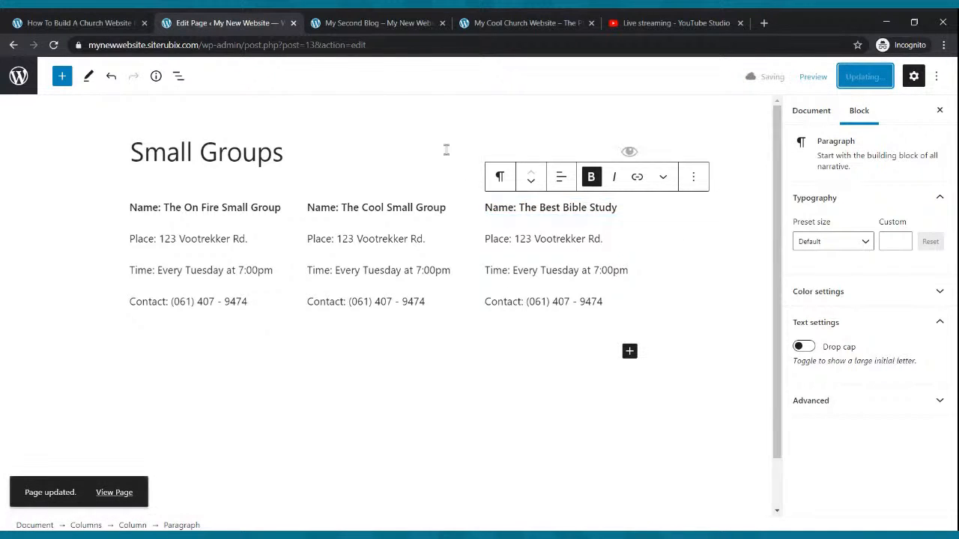
pyautogui.click(389, 25)
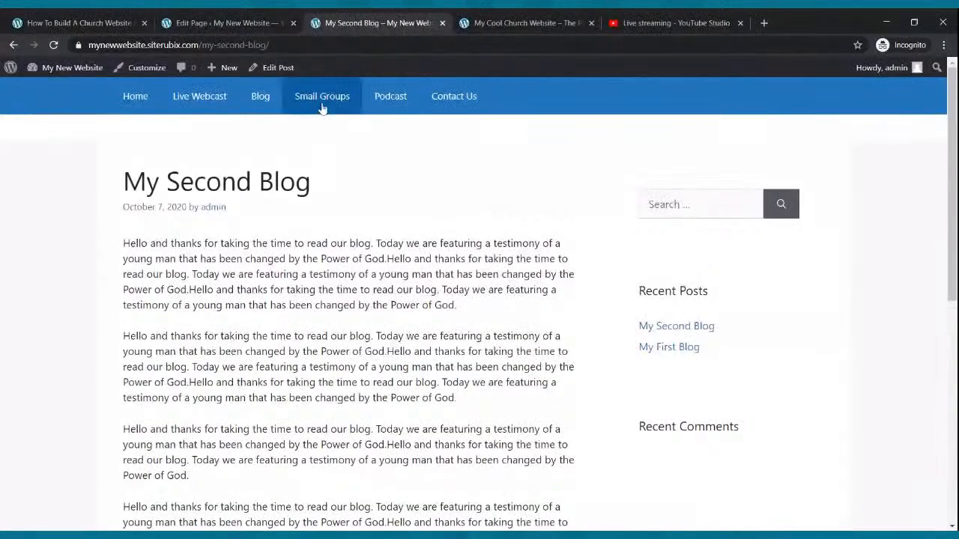
pyautogui.click(322, 97)
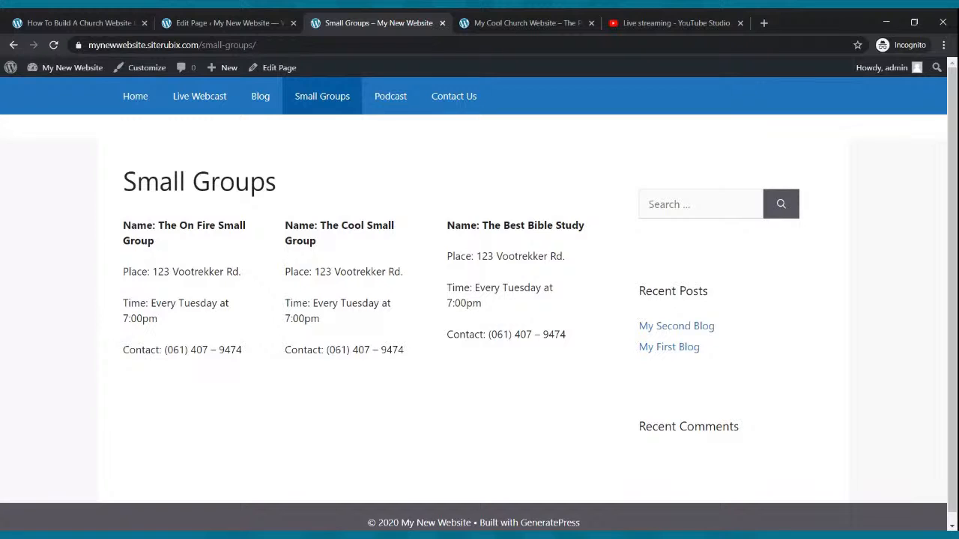
# Return to the page editor and clear the contact line in the second column.
pyautogui.click(255, 24)
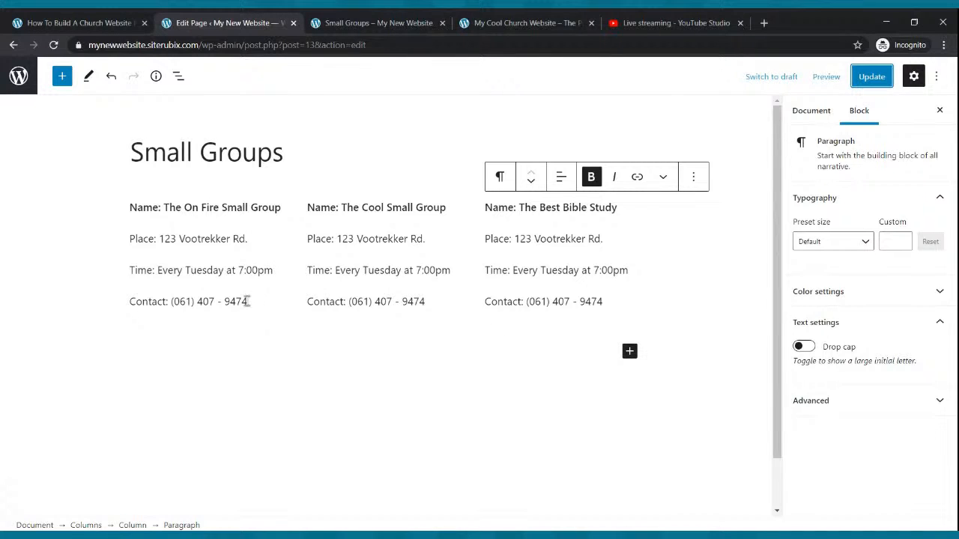
pyautogui.moveTo(247, 301); pyautogui.dragTo(129, 303)
pyautogui.click(134, 302)
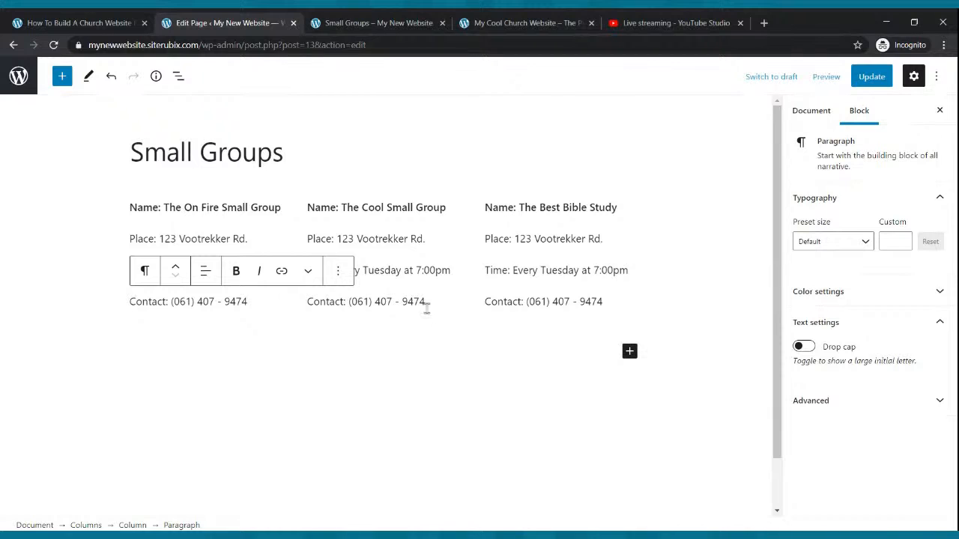
pyautogui.moveTo(426, 307); pyautogui.dragTo(307, 312)
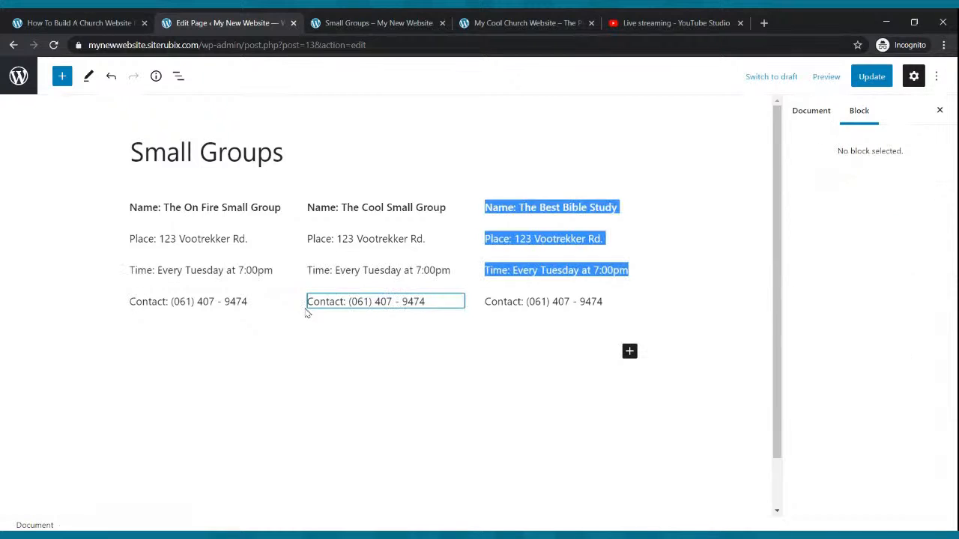
pyautogui.click(345, 317)
pyautogui.click(346, 300)
pyautogui.press('Delete')
pyautogui.press('Delete')
pyautogui.press('Delete')
pyautogui.press('Delete')
pyautogui.press('Delete')
pyautogui.press('Delete')
pyautogui.press('Delete')
pyautogui.press('Delete')
pyautogui.press('Delete')
pyautogui.press('Delete')
pyautogui.press('Delete')
pyautogui.press('Delete')
pyautogui.press('Delete')
pyautogui.press('Delete')
pyautogui.press('Delete')
pyautogui.press('Delete')
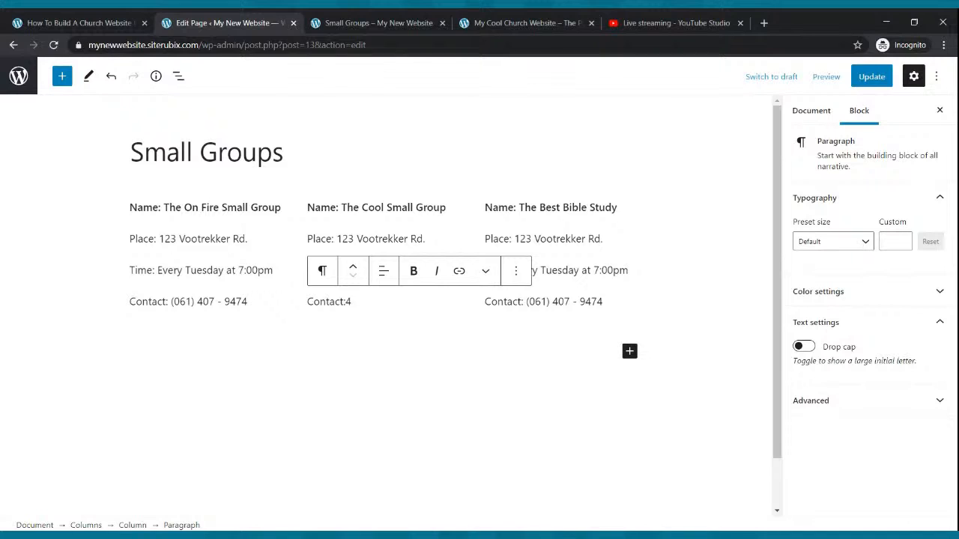
pyautogui.press('BackSpace')
pyautogui.press('BackSpace')
pyautogui.press('BackSpace')
pyautogui.press('BackSpace')
pyautogui.press('BackSpace')
pyautogui.press('BackSpace')
# Clear the contact line in the third column.
pyautogui.click(607, 301)
pyautogui.press('BackSpace')
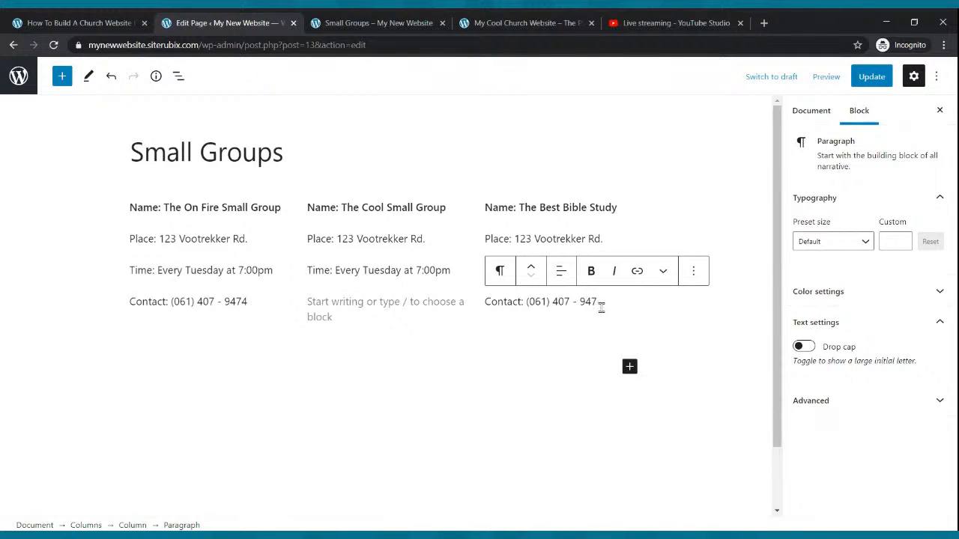
pyautogui.press('BackSpace')
pyautogui.press('BackSpace')
pyautogui.press('BackSpace')
pyautogui.press('BackSpace')
pyautogui.press('BackSpace')
pyautogui.press('BackSpace')
pyautogui.press('BackSpace')
pyautogui.press('BackSpace')
pyautogui.press('BackSpace')
pyautogui.press('BackSpace')
pyautogui.press('BackSpace')
pyautogui.press('BackSpace')
pyautogui.press('BackSpace')
pyautogui.press('BackSpace')
pyautogui.press('BackSpace')
pyautogui.press('BackSpace')
pyautogui.press('BackSpace')
pyautogui.press('BackSpace')
pyautogui.press('BackSpace')
pyautogui.press('BackSpace')
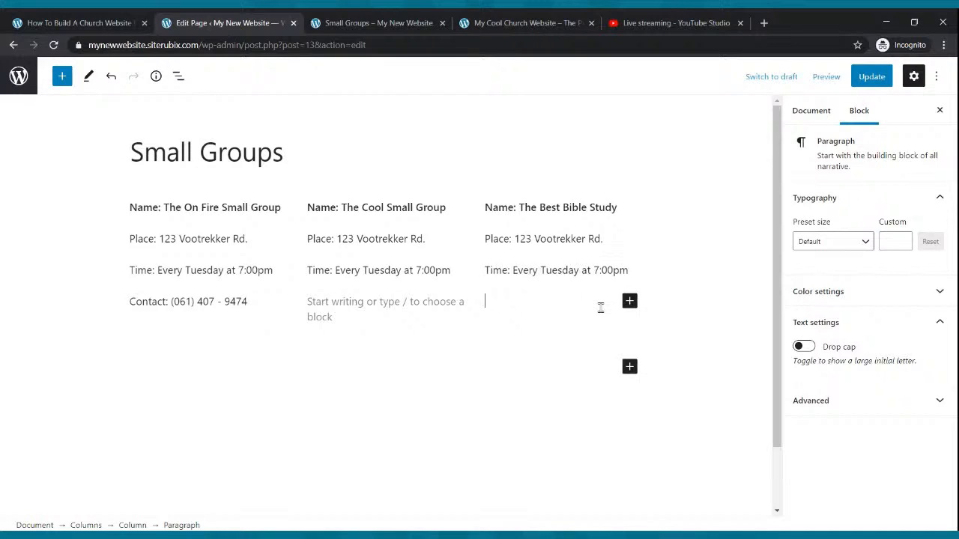
# Clear the contact line in the first column.
pyautogui.click(249, 302)
pyautogui.press('BackSpace')
pyautogui.press('BackSpace')
pyautogui.press('BackSpace')
pyautogui.press('BackSpace')
pyautogui.press('BackSpace')
pyautogui.press('BackSpace')
pyautogui.press('BackSpace')
pyautogui.press('BackSpace')
pyautogui.press('BackSpace')
pyautogui.press('BackSpace')
pyautogui.press('BackSpace')
pyautogui.press('BackSpace')
pyautogui.press('BackSpace')
pyautogui.press('BackSpace')
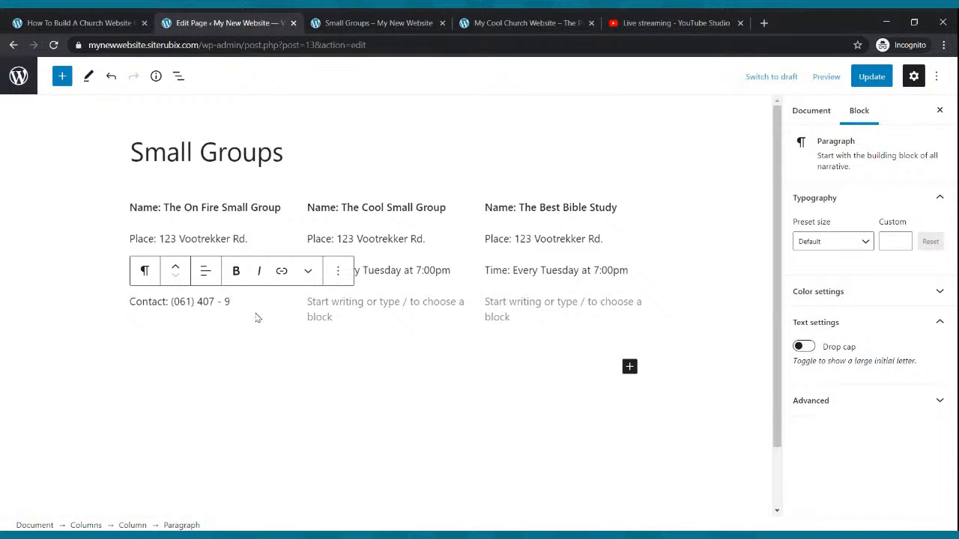
pyautogui.press('BackSpace')
pyautogui.press('BackSpace')
pyautogui.press('BackSpace')
pyautogui.press('BackSpace')
pyautogui.press('BackSpace')
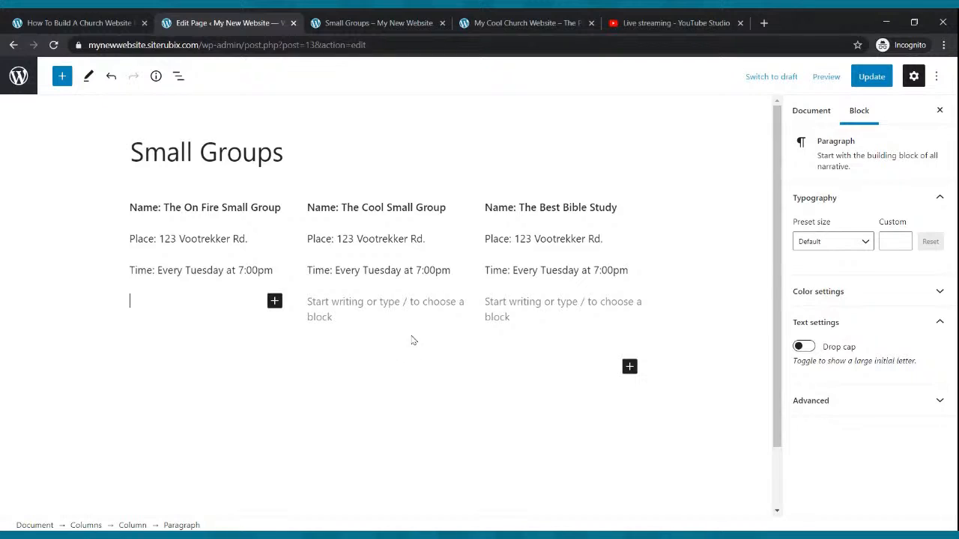
# Add a paragraph below the columns reading "For More Information On Any Small Group Please Call:" followed by the contact phone number.
pyautogui.click(412, 341)
pyautogui.click(630, 367)
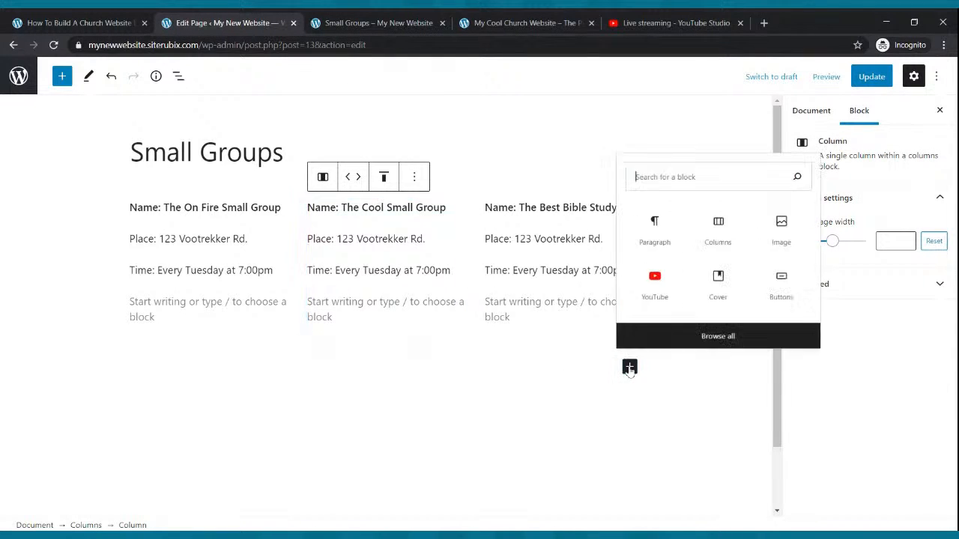
pyautogui.click(655, 241)
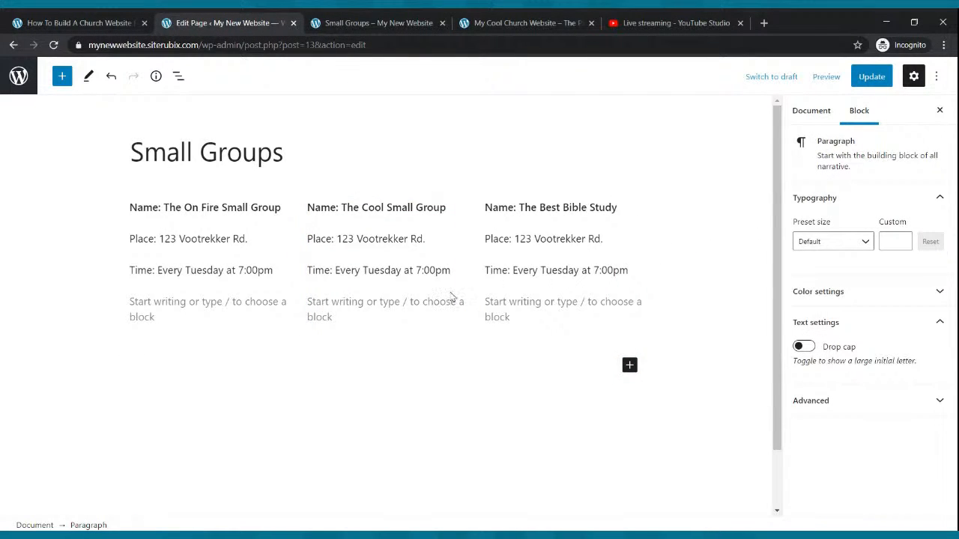
pyautogui.write('For More IN')
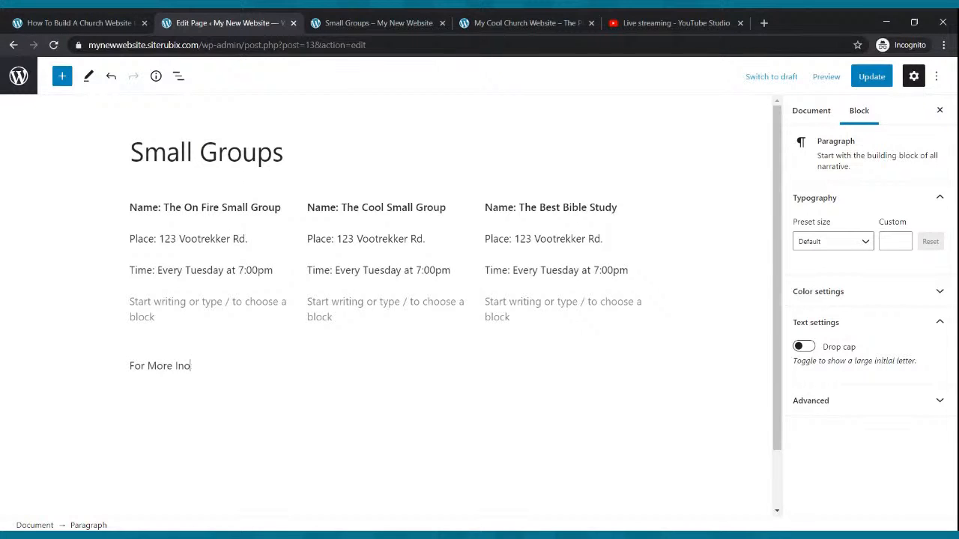
pyautogui.write('formatino o')
pyautogui.press('BackSpace')
pyautogui.press('BackSpace')
pyautogui.press('BackSpace')
pyautogui.write('on On Any Small Group')
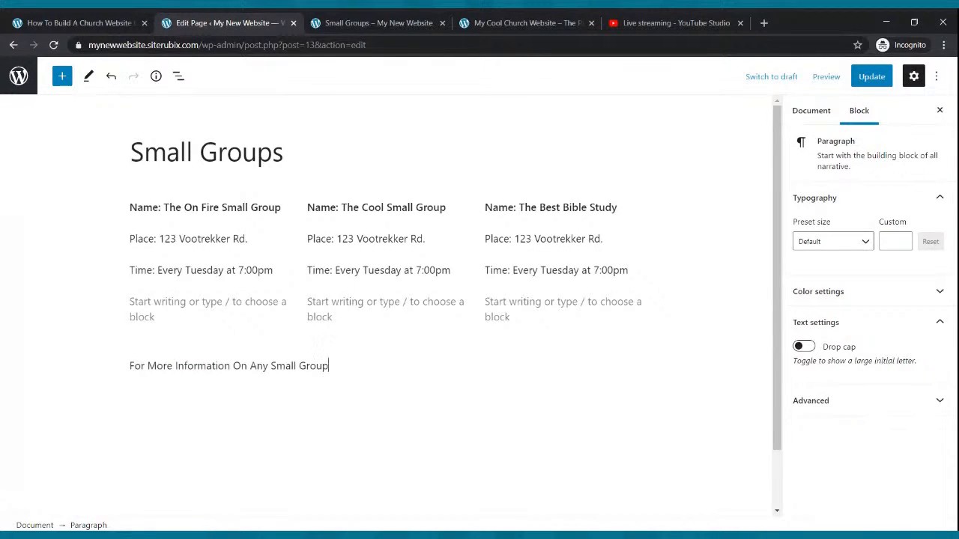
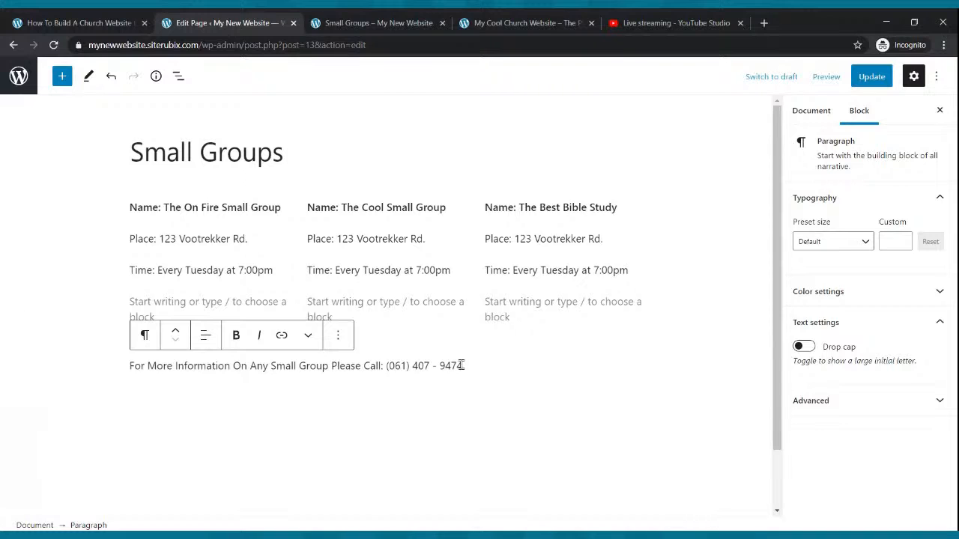
# Make the "For More Information" line bold and set its font size to 25.
pyautogui.moveTo(131, 366); pyautogui.dragTo(453, 360)
pyautogui.click(236, 335)
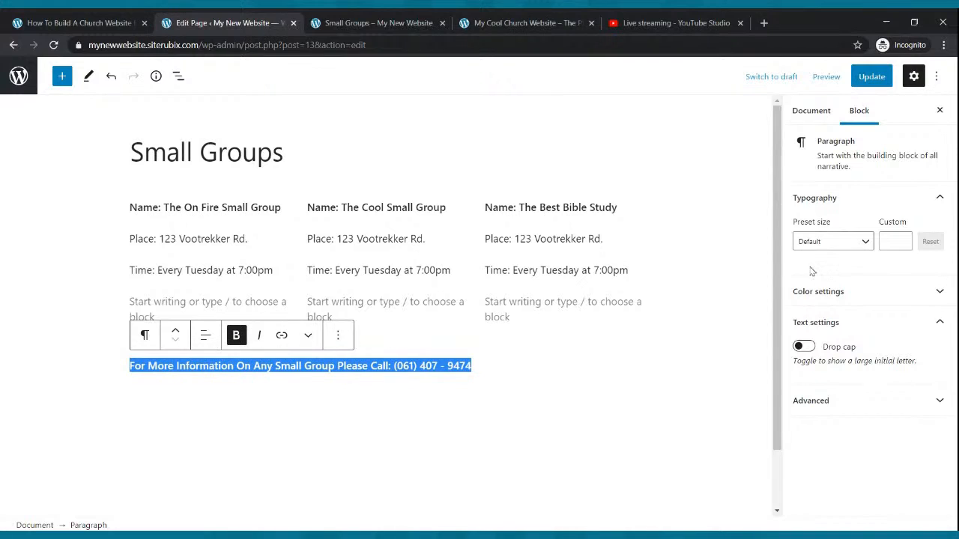
pyautogui.click(857, 244)
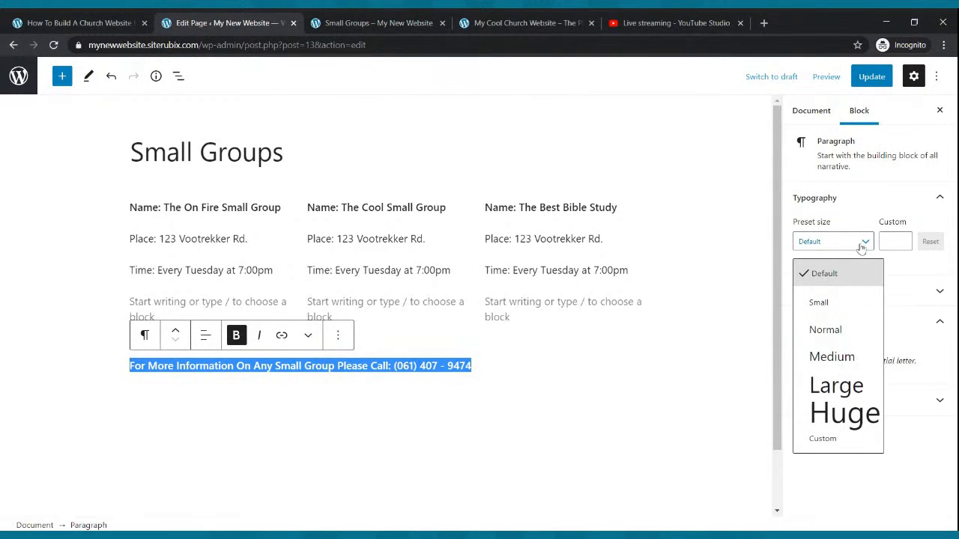
pyautogui.click(814, 355)
pyautogui.click(903, 238)
pyautogui.click(902, 238)
pyautogui.click(903, 238)
pyautogui.click(903, 238)
pyautogui.click(903, 238)
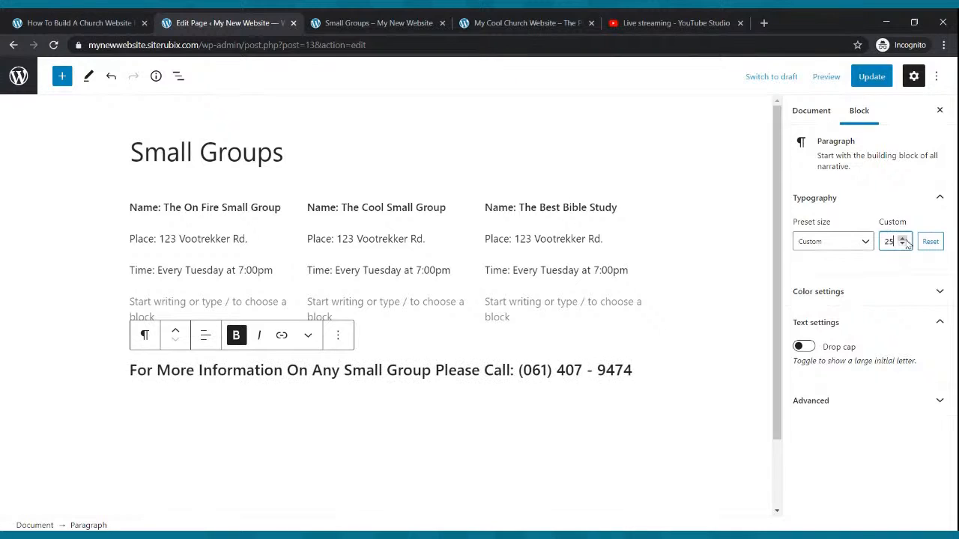
# Update the page and reload the live Small Groups page to check the enlarged contact line.
pyautogui.click(871, 76)
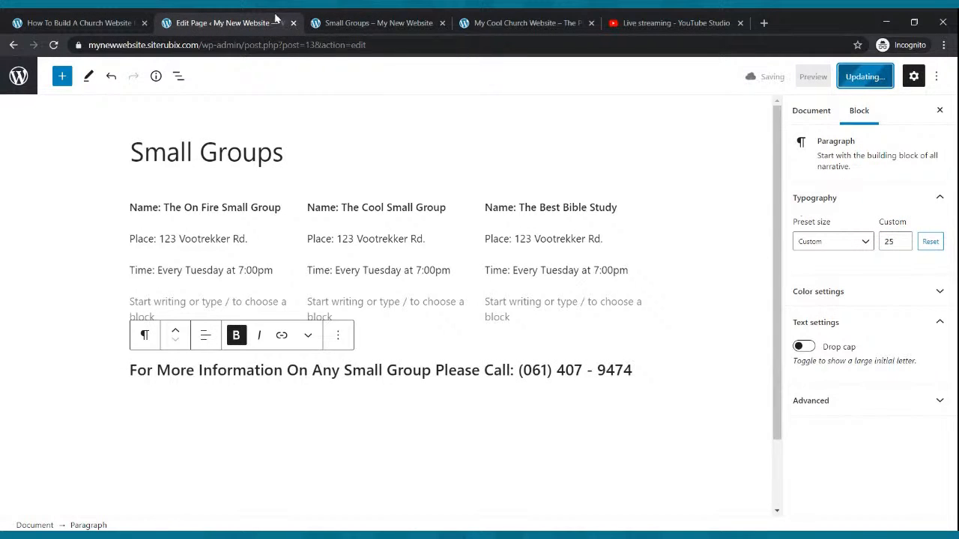
pyautogui.click(336, 19)
pyautogui.click(53, 45)
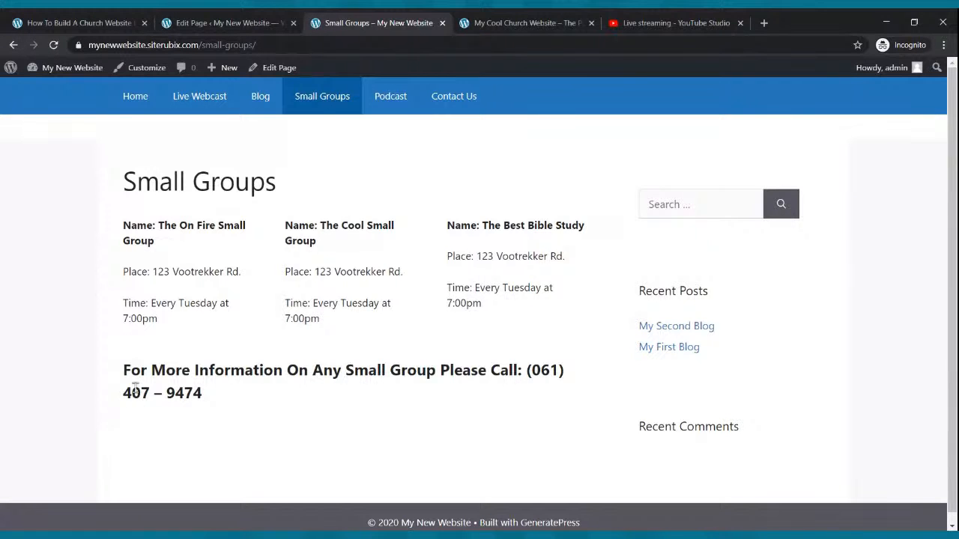
# Reduce the font size of the "For More Information" line to 20 in the page editor.
pyautogui.click(273, 19)
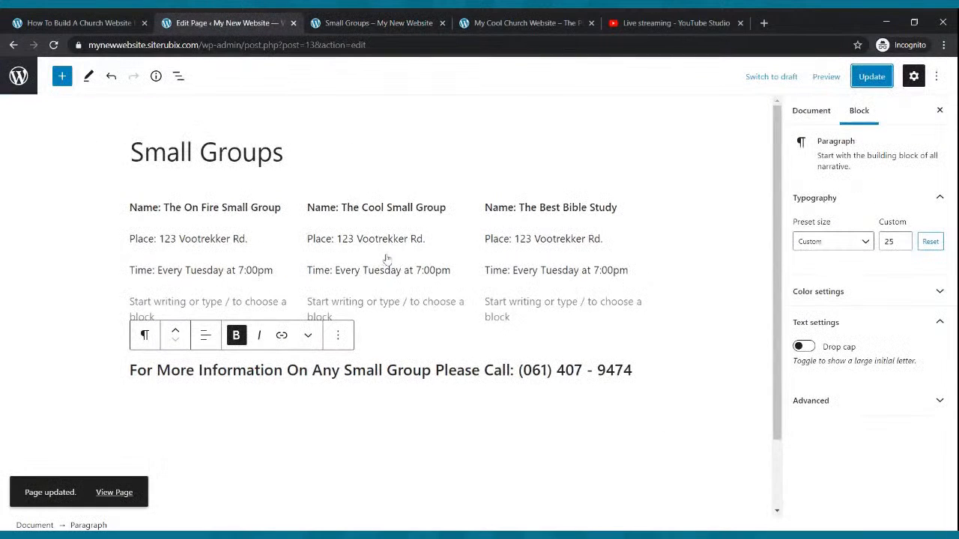
pyautogui.tripleClick(627, 373)
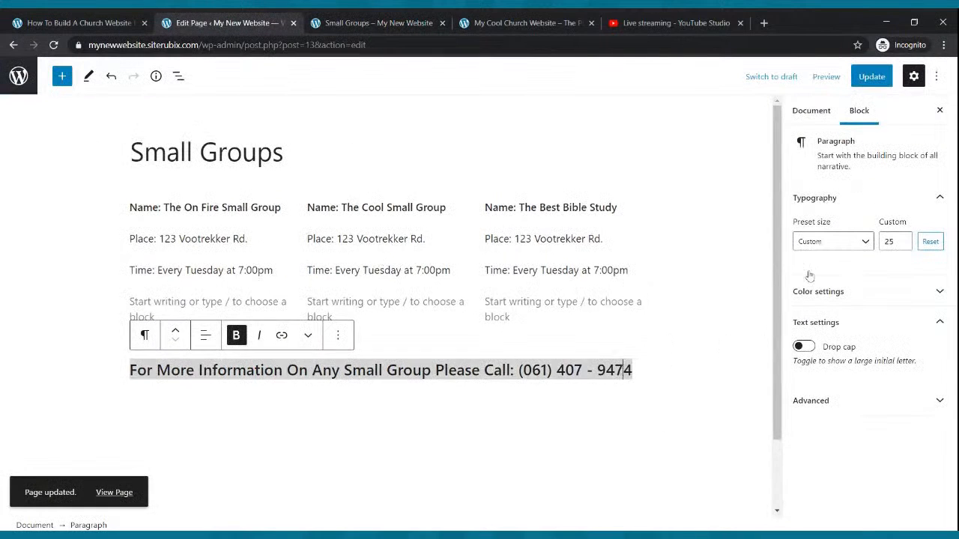
pyautogui.click(902, 245)
pyautogui.click(903, 245)
pyautogui.click(903, 245)
pyautogui.click(903, 245)
pyautogui.click(903, 245)
# Save the smaller font size to the page and reload the live Small Groups page.
pyautogui.click(871, 76)
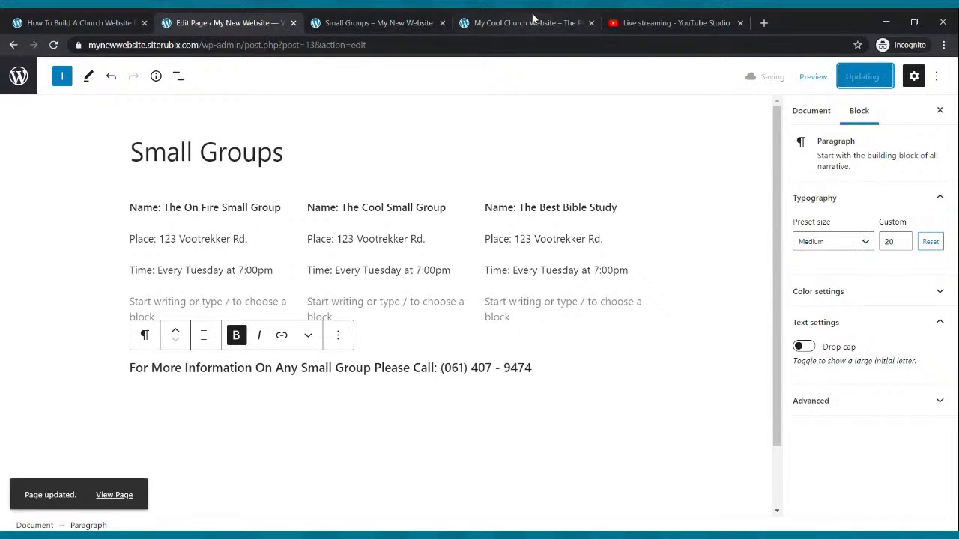
pyautogui.click(424, 18)
pyautogui.click(53, 44)
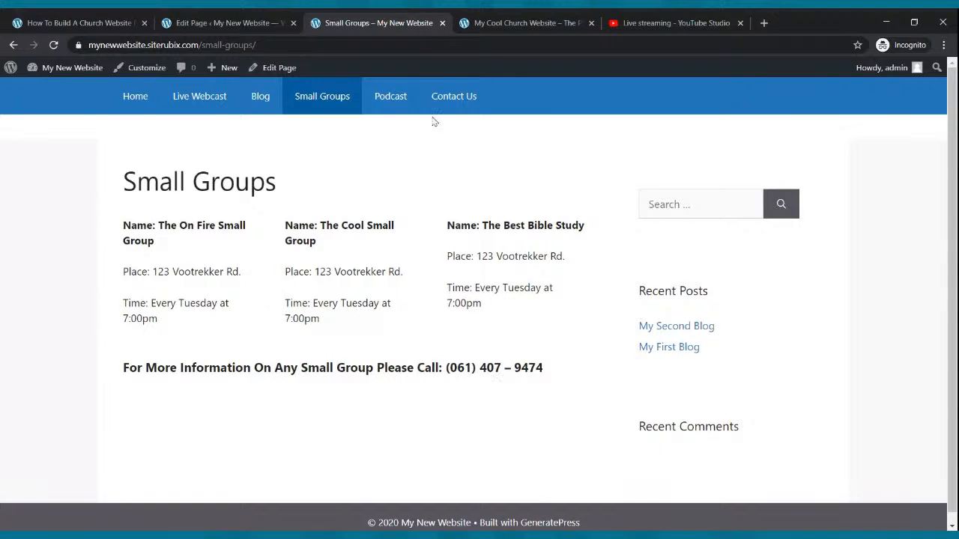
# Open the live site's home page, then return from the Small Groups editor to the list of all pages.
pyautogui.click(133, 99)
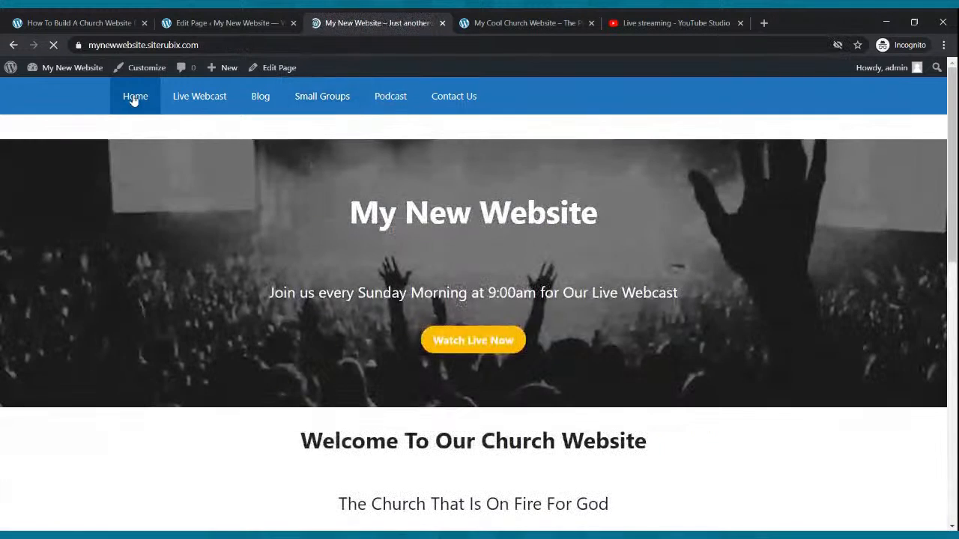
pyautogui.click(203, 22)
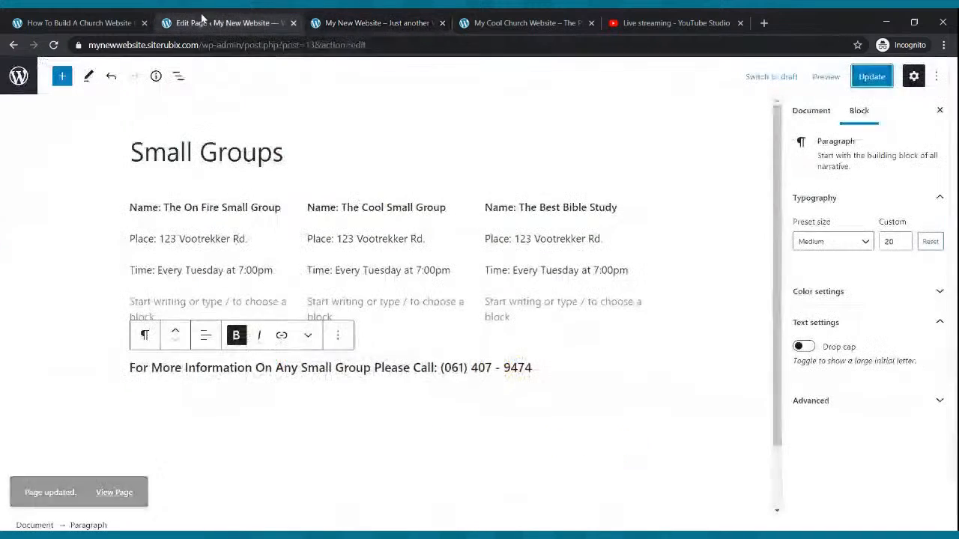
pyautogui.click(15, 46)
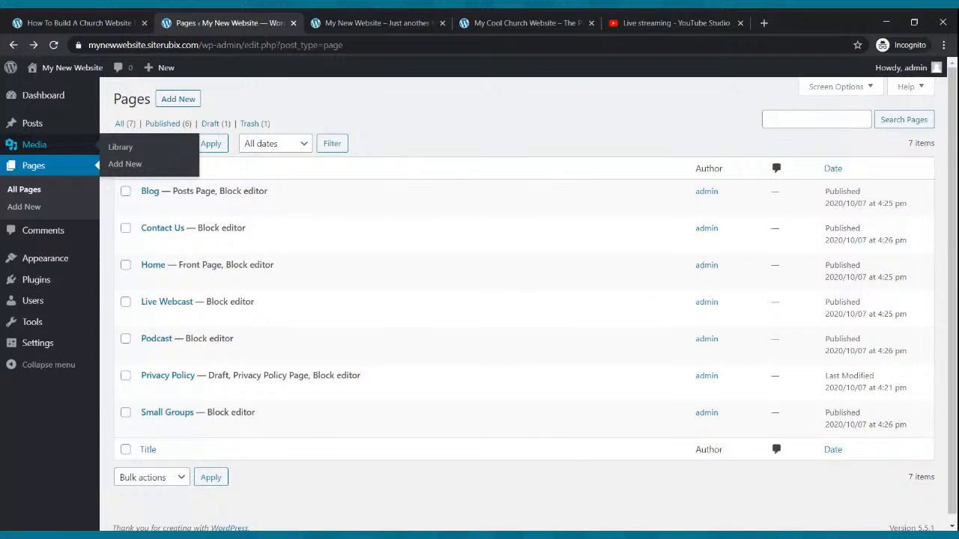
# Open spreaker.com in a new browser tab and close the YouTube Studio tab.
pyautogui.click(764, 24)
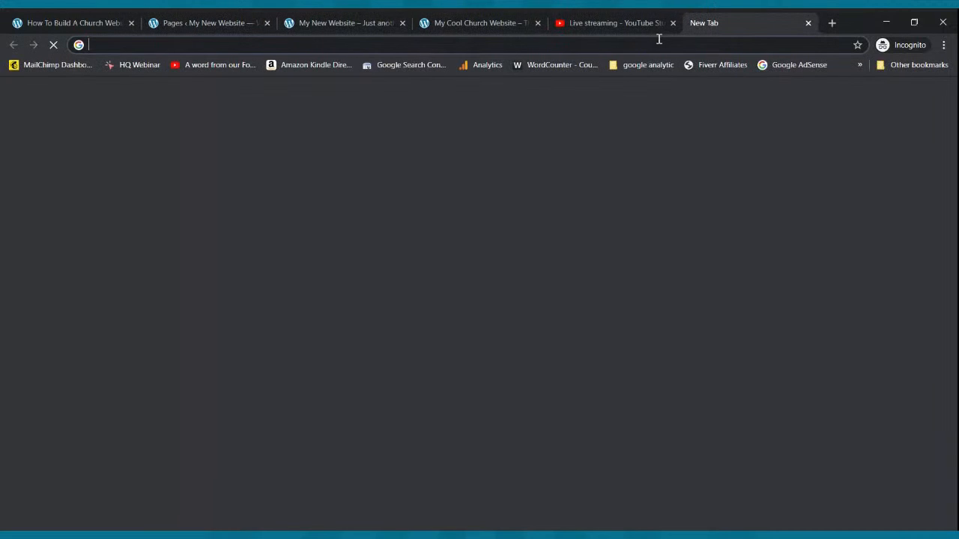
pyautogui.write('spreaker.com')
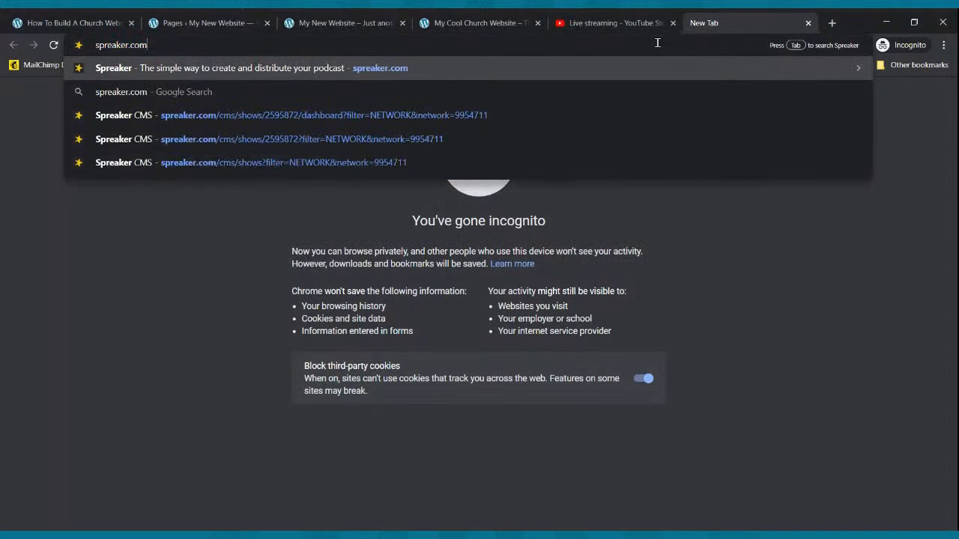
pyautogui.press('Return')
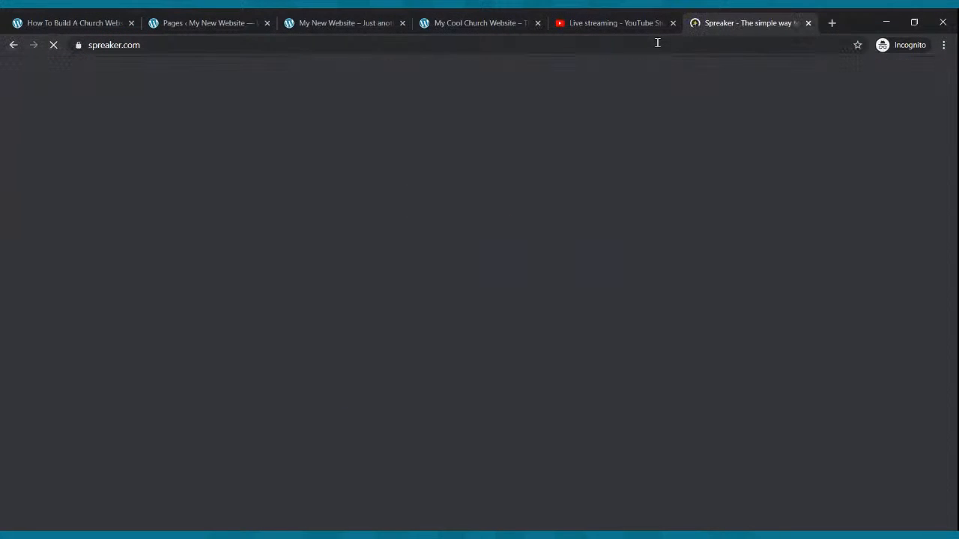
pyautogui.click(639, 24)
pyautogui.click(674, 24)
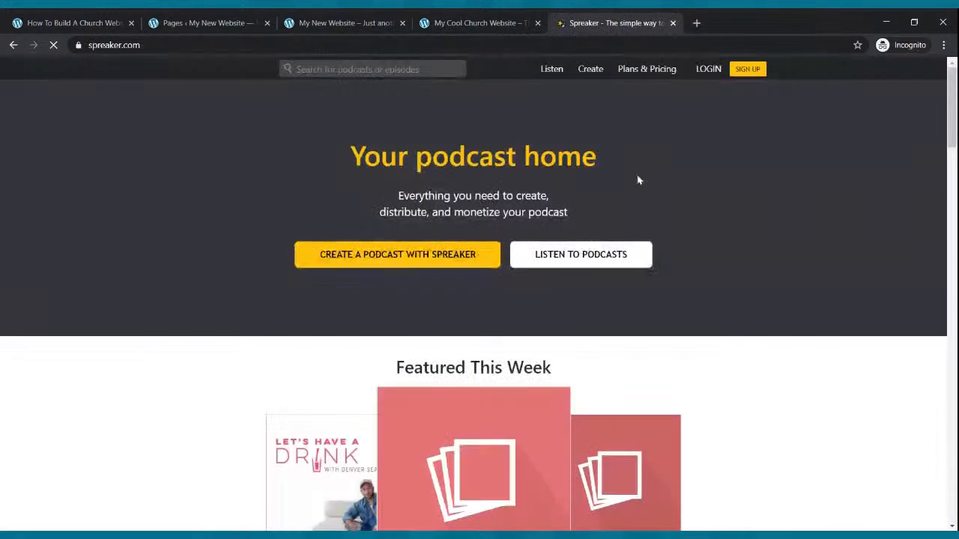
# Sign in to the Spreaker account with the saved email and password.
pyautogui.click(699, 75)
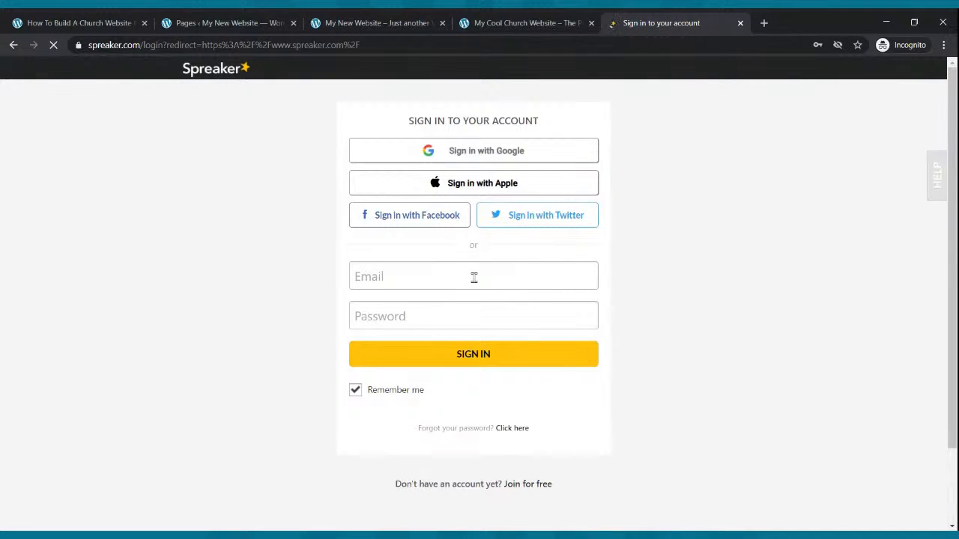
pyautogui.click(474, 278)
pyautogui.click(456, 301)
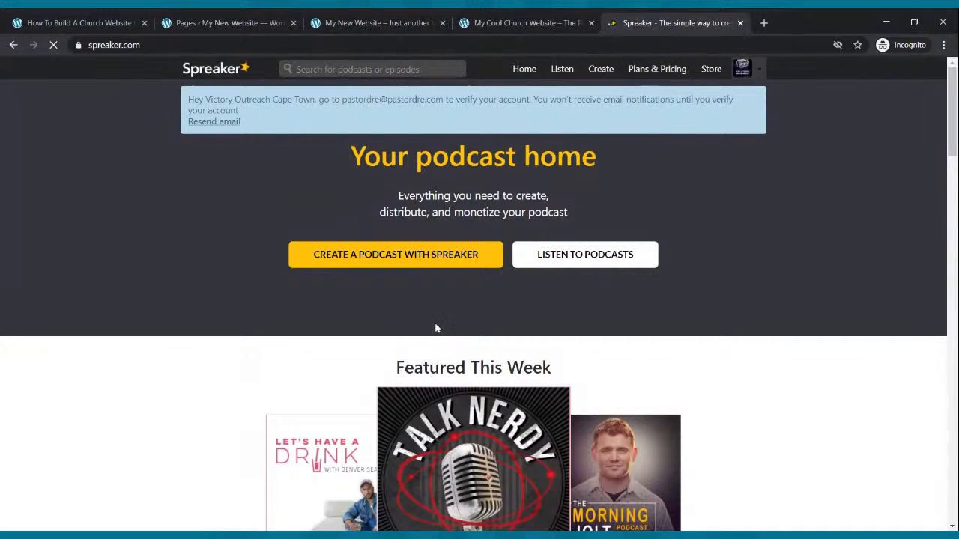
# Open the RSS feed of the Rise Up Radio Segment podcast from the Spreaker CMS and select its address for copying.
pyautogui.click(760, 75)
pyautogui.click(739, 112)
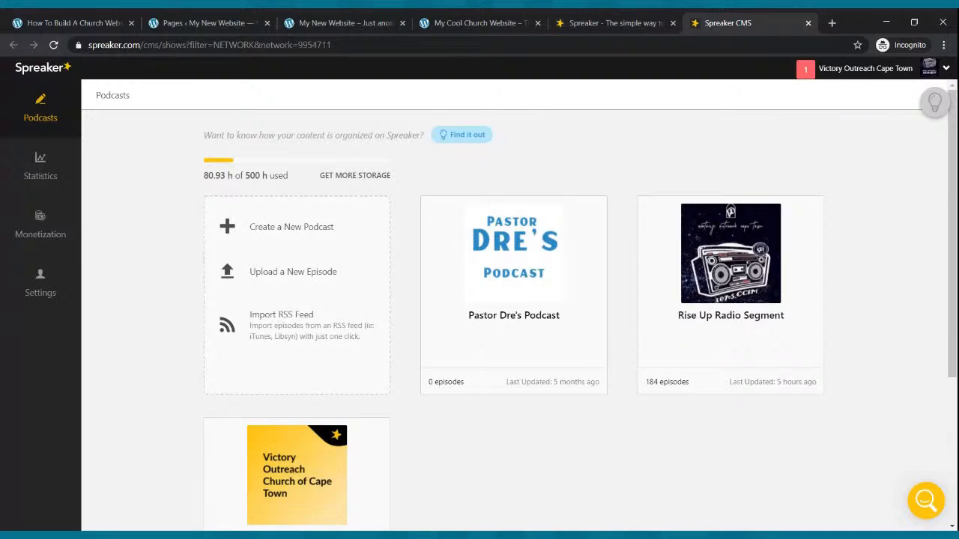
pyautogui.moveTo(794, 224)
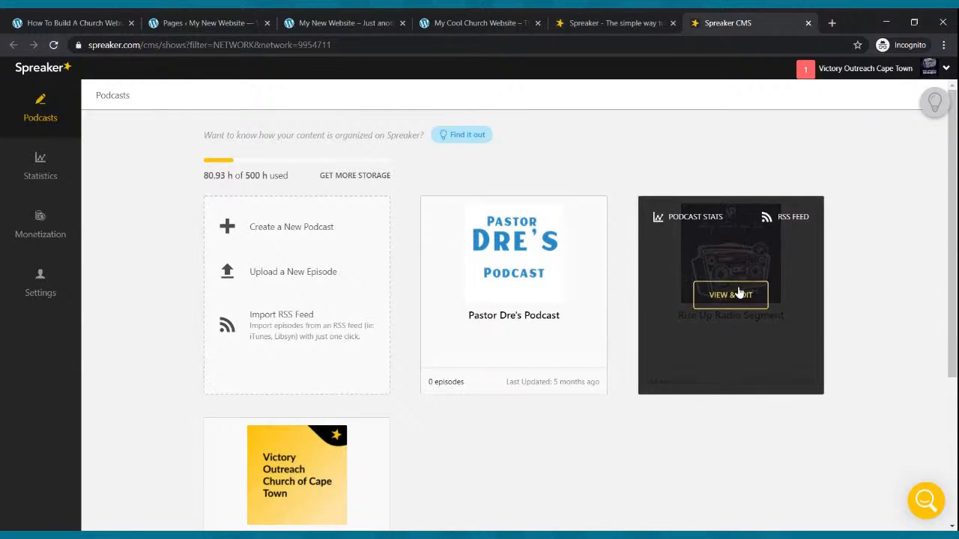
pyautogui.click(783, 223)
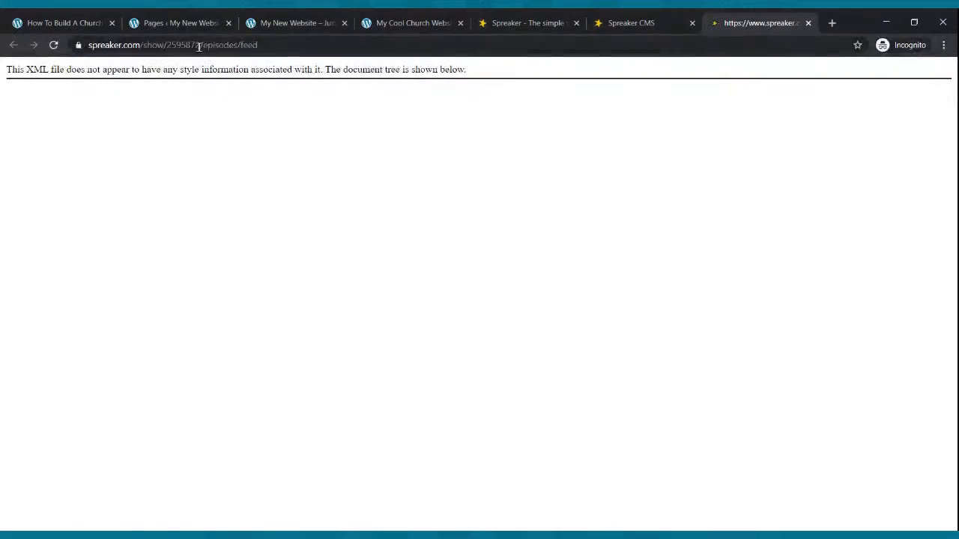
pyautogui.click(199, 46)
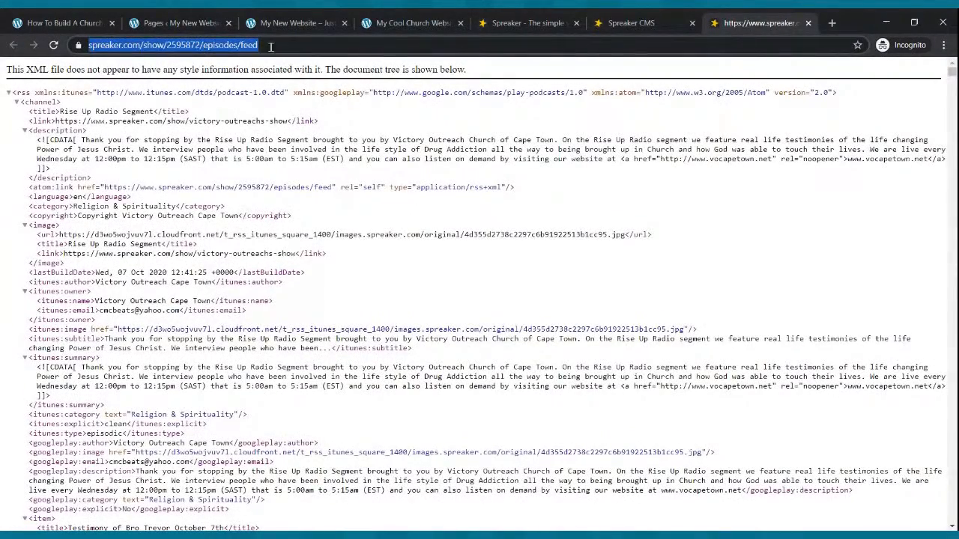
# Open the WordPress Podcast page in the block editor and write "Welcome to our Podcast. We hope you enjoy it and or blessed.".
pyautogui.click(204, 22)
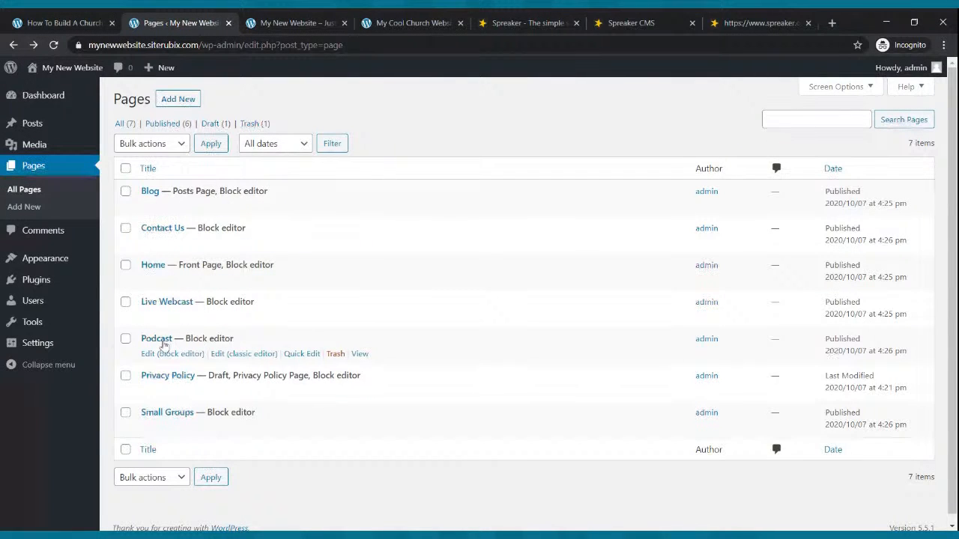
pyautogui.click(168, 355)
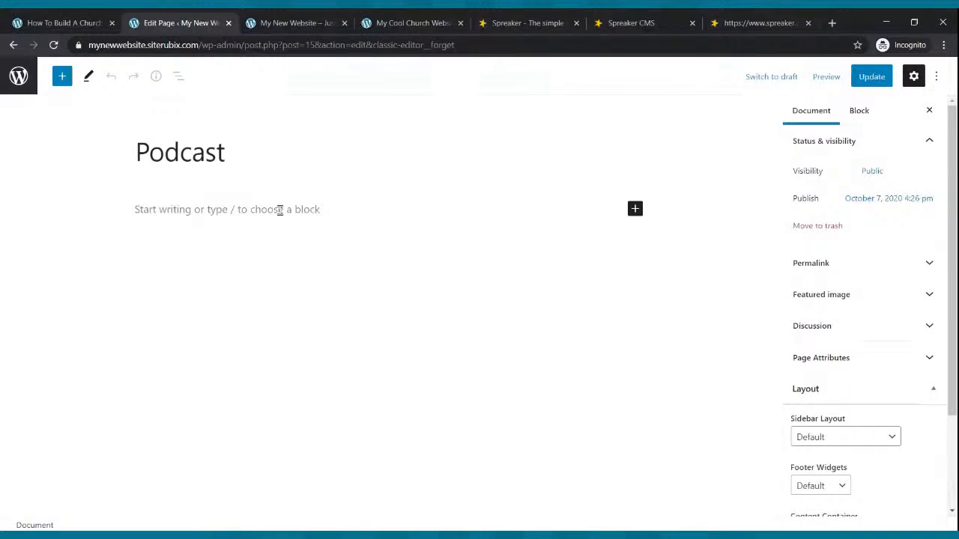
pyautogui.click(279, 210)
pyautogui.write('Weclome')
pyautogui.press('BackSpace')
pyautogui.press('BackSpace')
pyautogui.press('BackSpace')
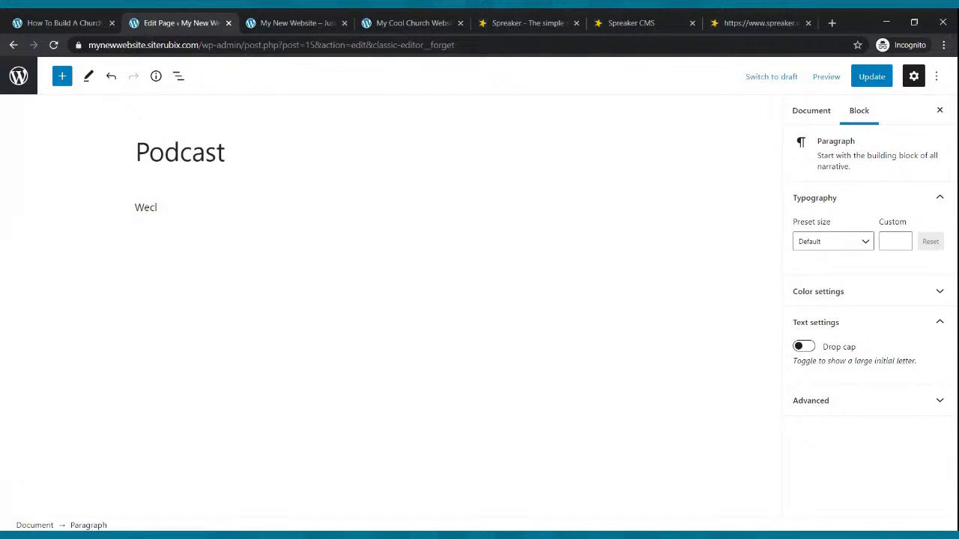
pyautogui.write('lcome to our Podcast. We hope')
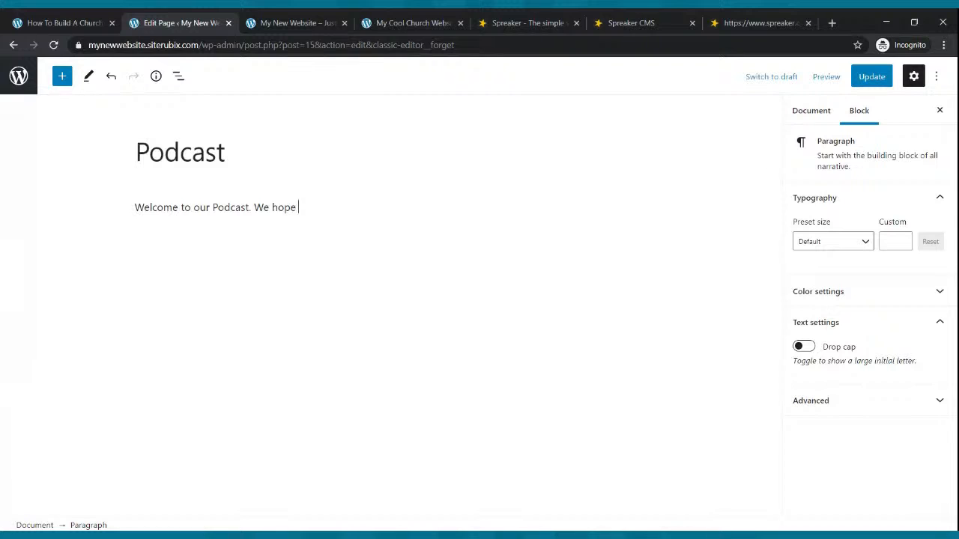
pyautogui.write('t and or blessed.')
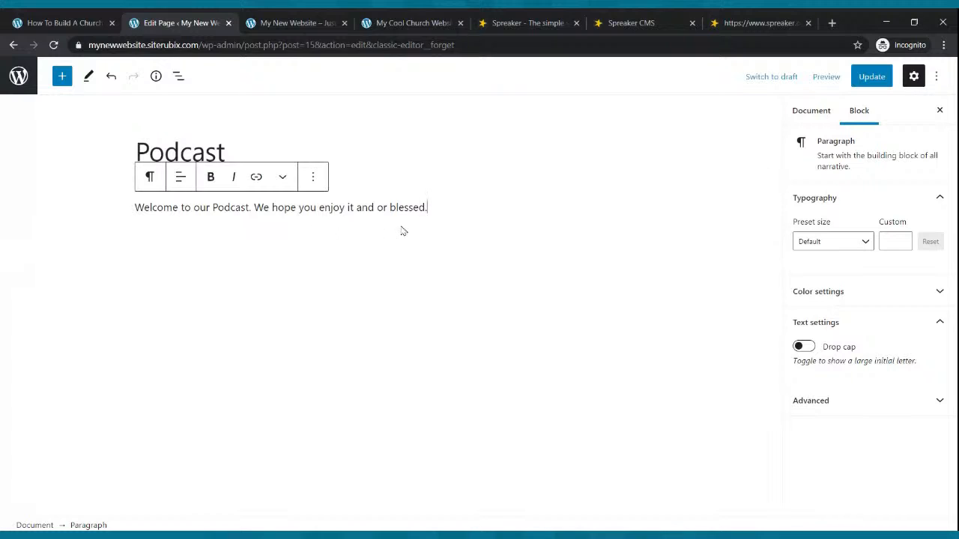
# Insert an RSS block below the welcome paragraph on the Podcast page.
pyautogui.press('Return')
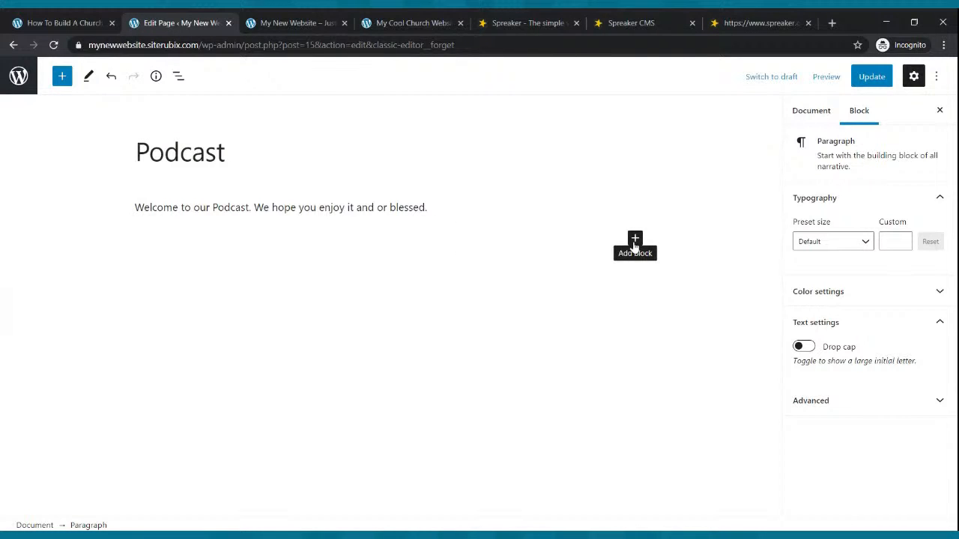
pyautogui.click(635, 240)
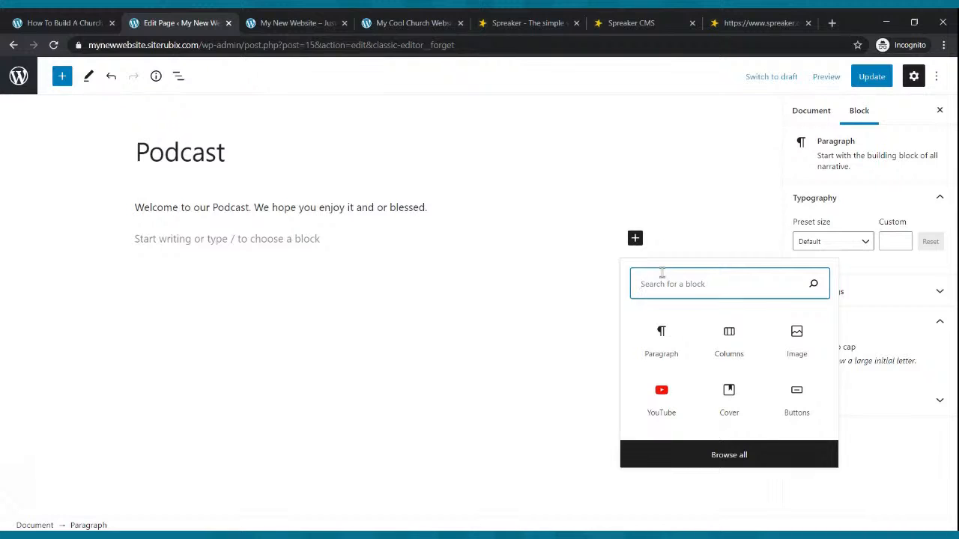
pyautogui.write('rss')
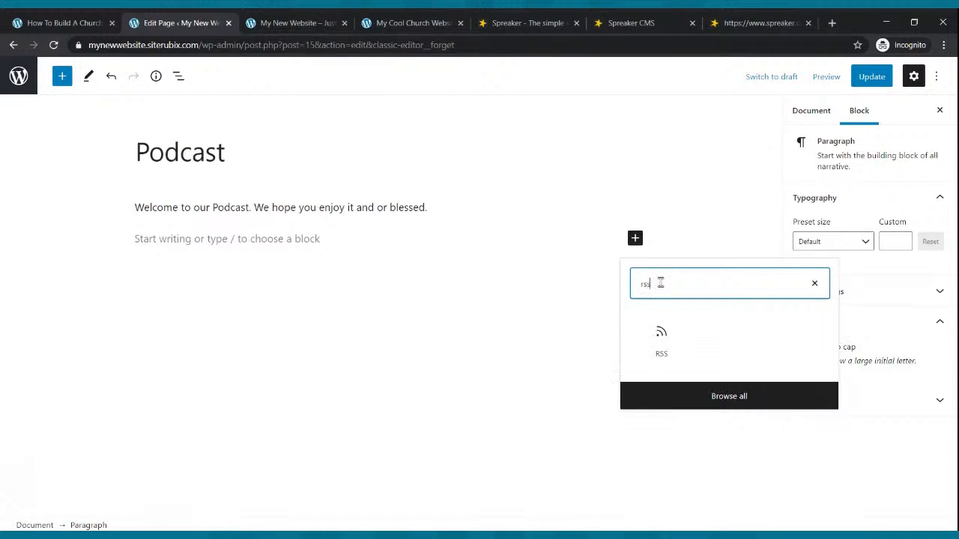
pyautogui.click(663, 342)
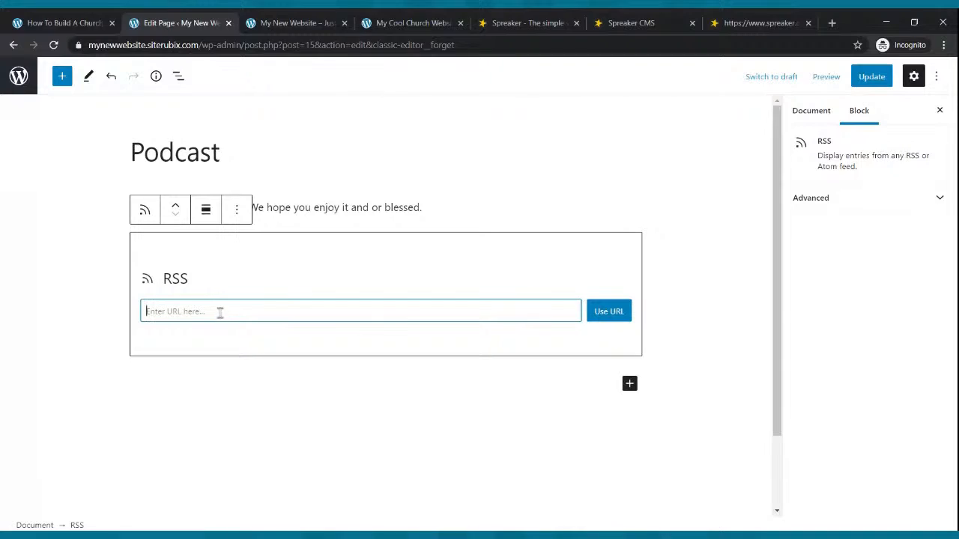
pyautogui.click(728, 21)
pyautogui.click(156, 45)
pyautogui.hotkey('ctrl', 'c')
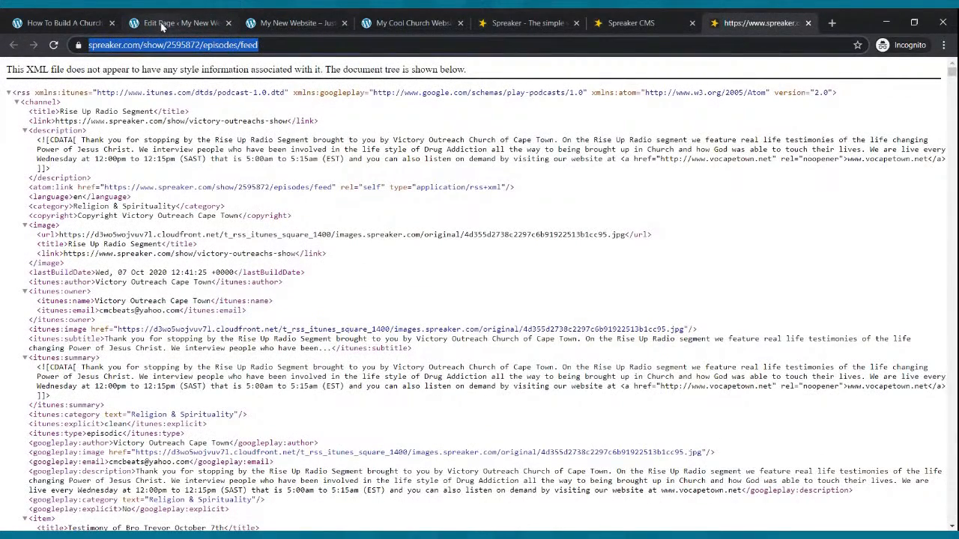
pyautogui.click(161, 24)
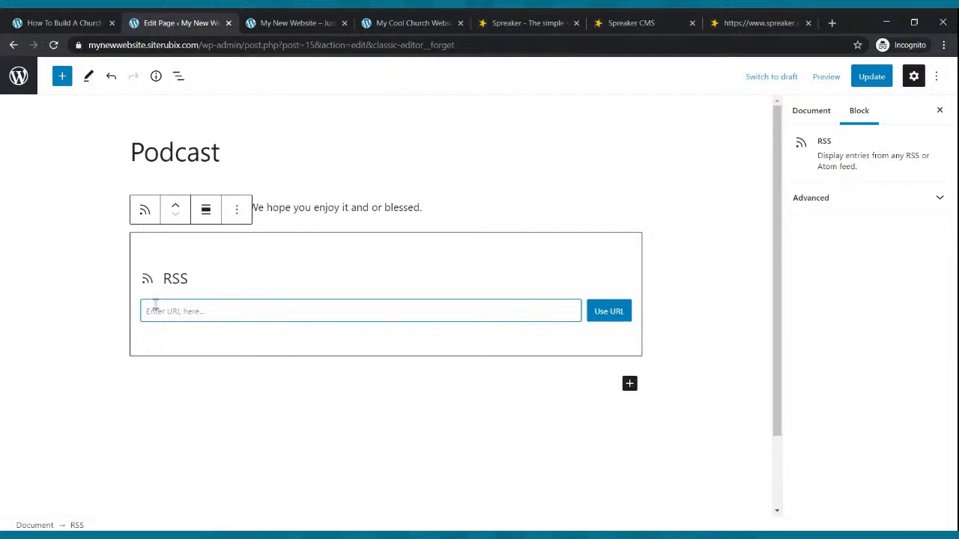
pyautogui.hotkey('ctrl', 'v')
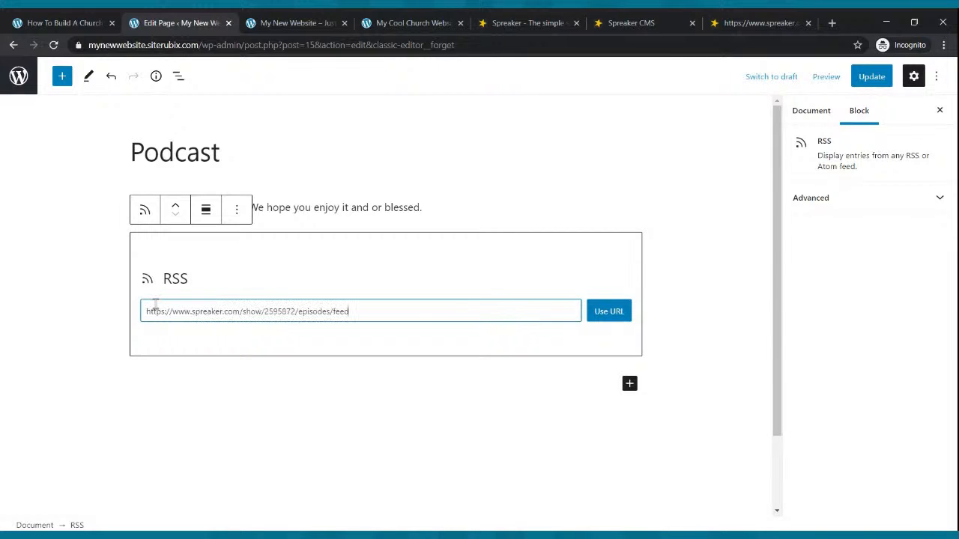
pyautogui.click(608, 311)
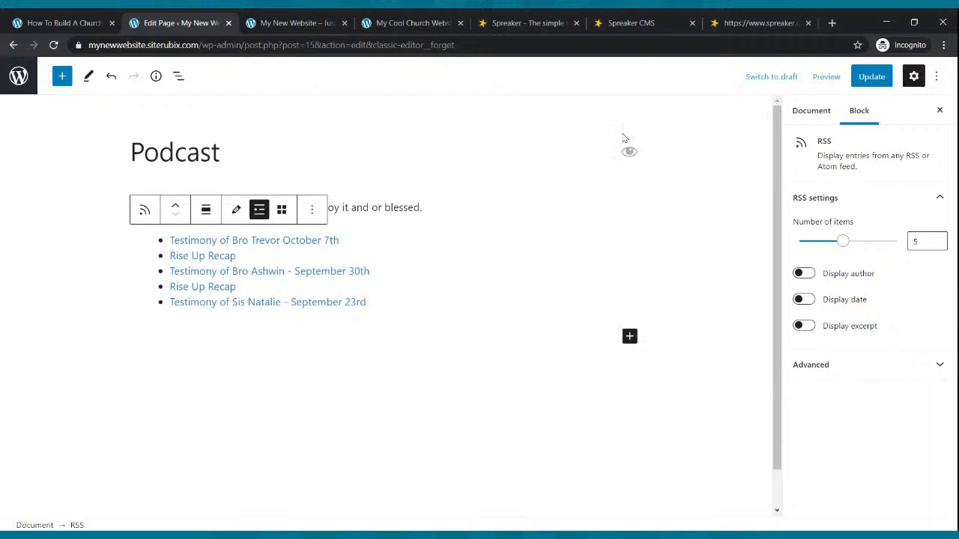
# Update the Podcast page and open it on the live site to check the episode list.
pyautogui.click(869, 76)
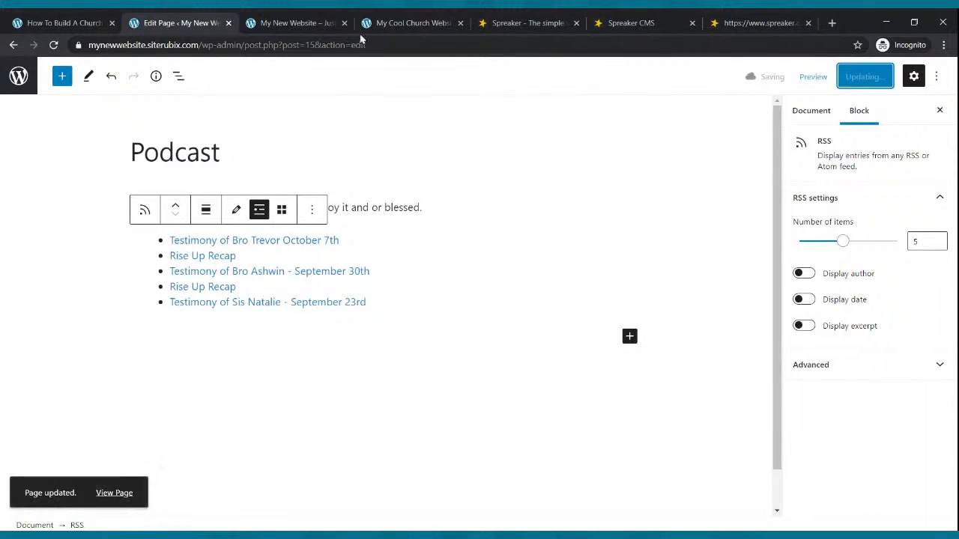
pyautogui.click(311, 23)
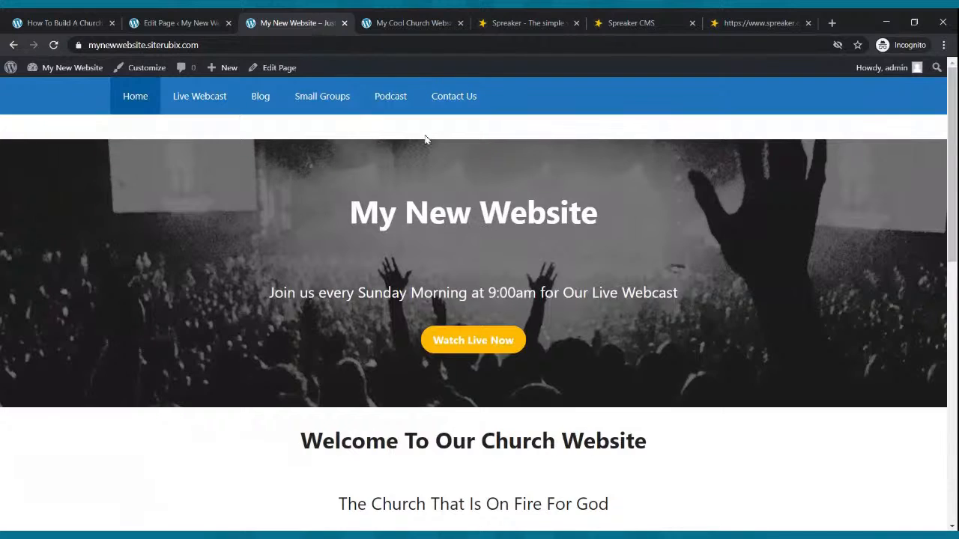
pyautogui.click(391, 97)
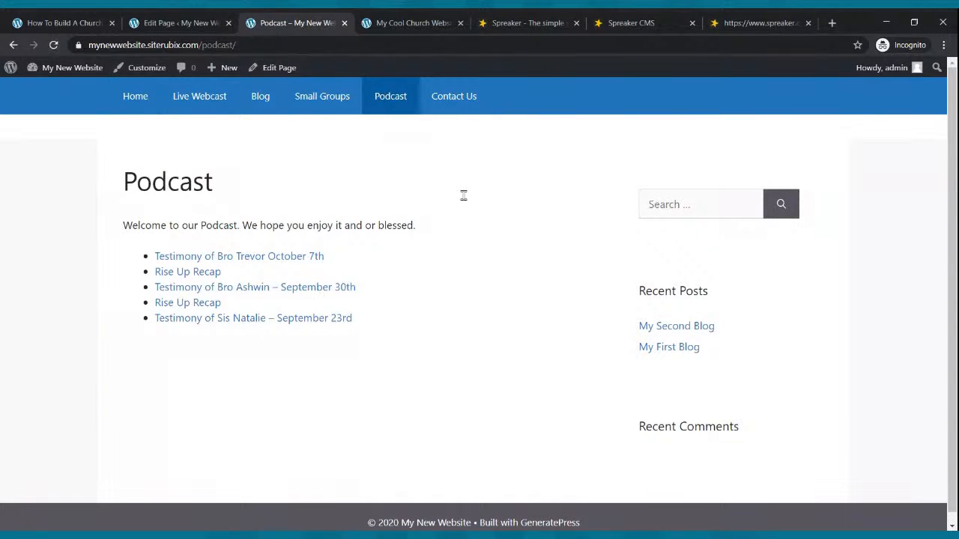
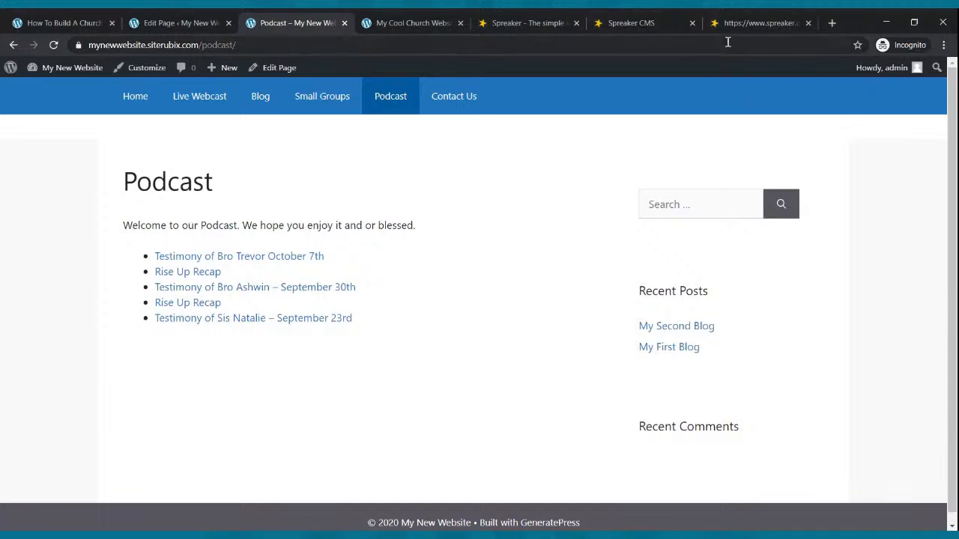
# Open the Rise Up Radio Segment podcast in Spreaker and review its episode list.
pyautogui.click(670, 22)
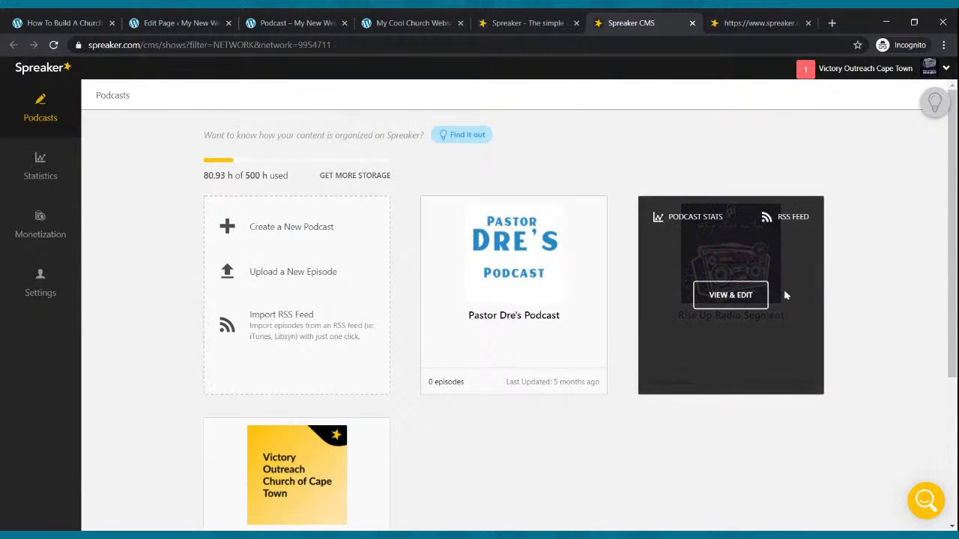
pyautogui.click(745, 299)
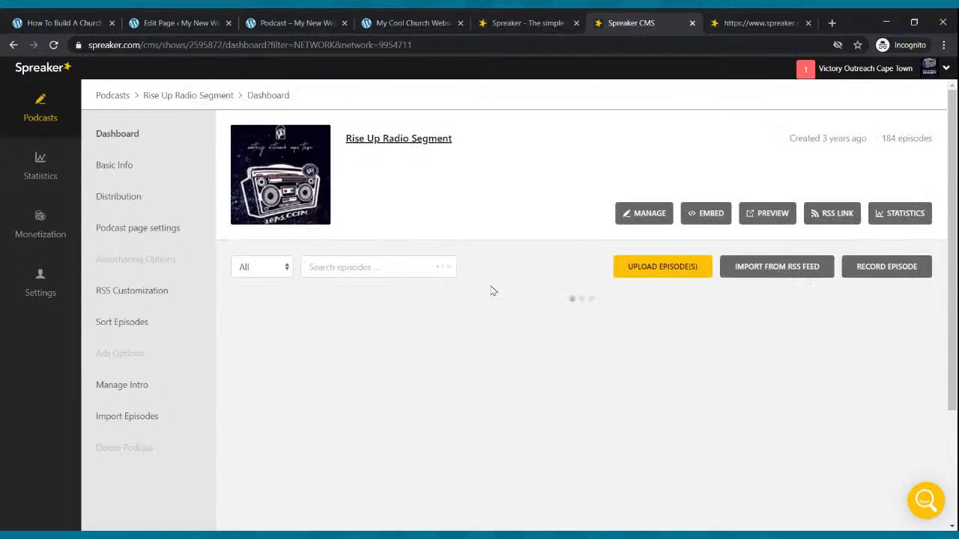
pyautogui.scroll(-5, 495, 299)
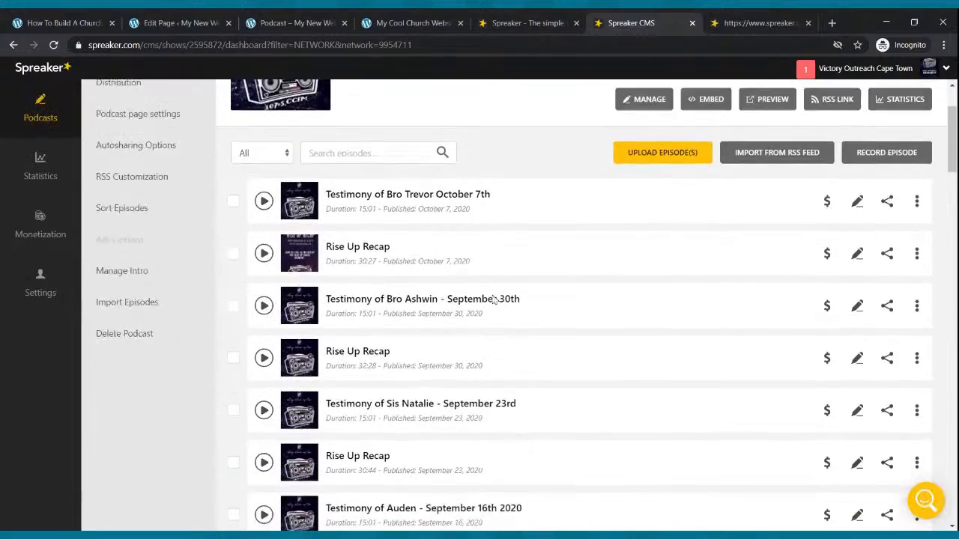
pyautogui.scroll(5, 492, 298)
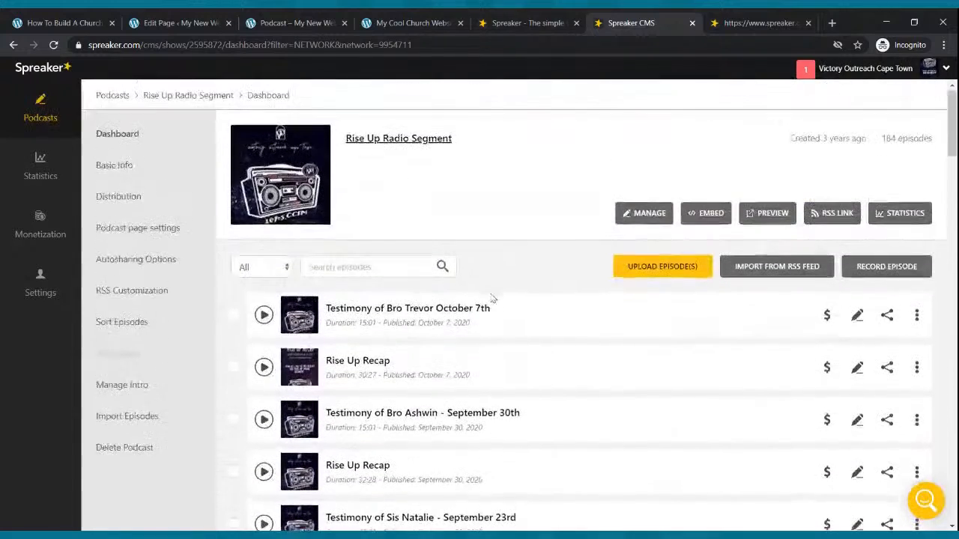
# Return the new website to its Home page and close the podcast feed and Spreaker tabs.
pyautogui.click(262, 23)
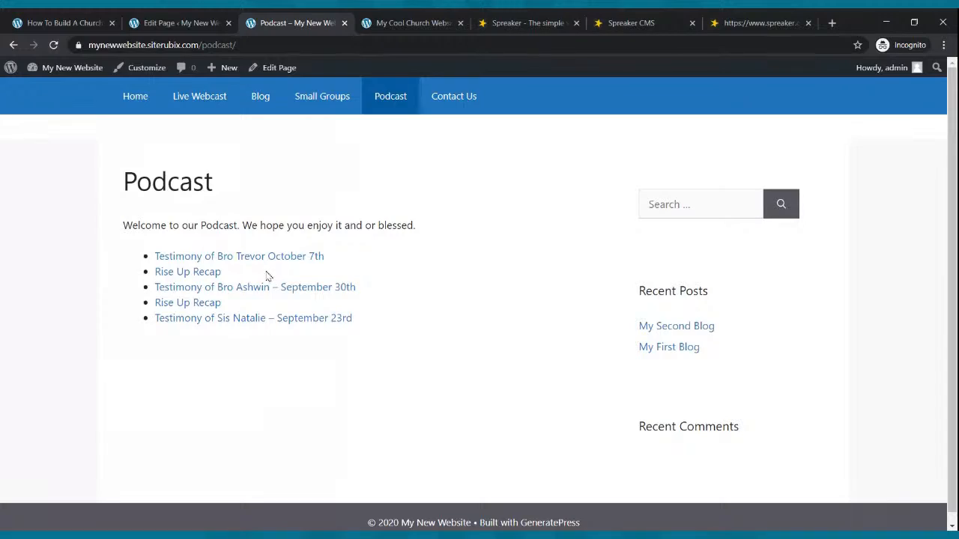
pyautogui.click(123, 96)
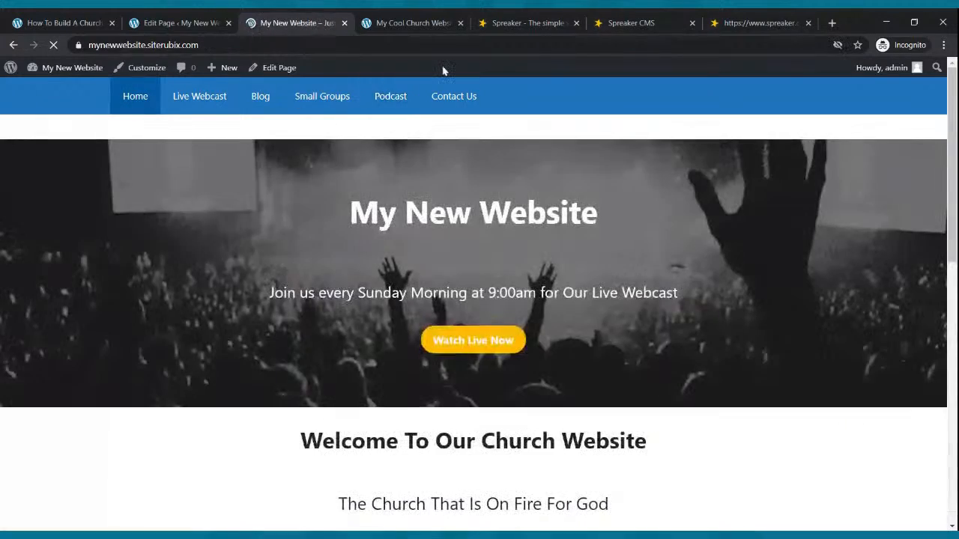
pyautogui.click(738, 23)
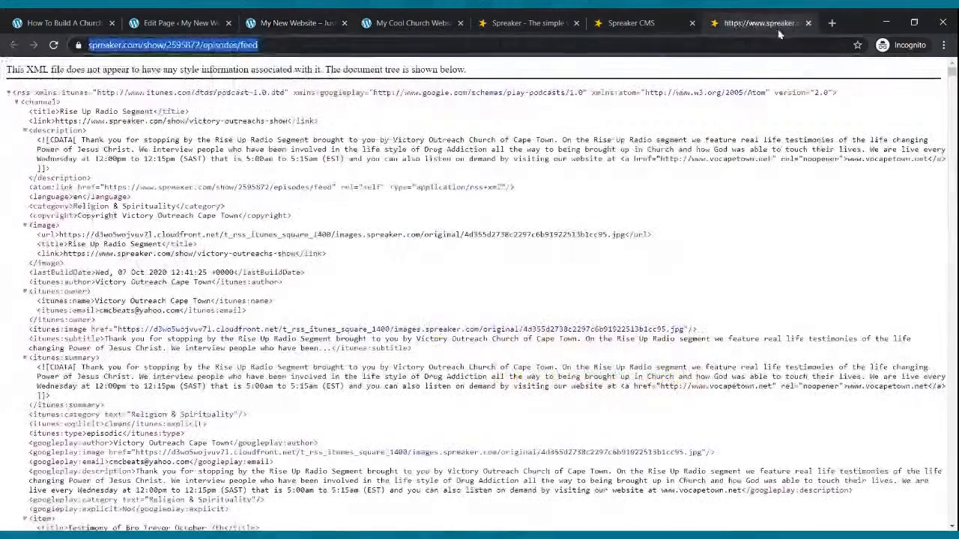
pyautogui.click(808, 23)
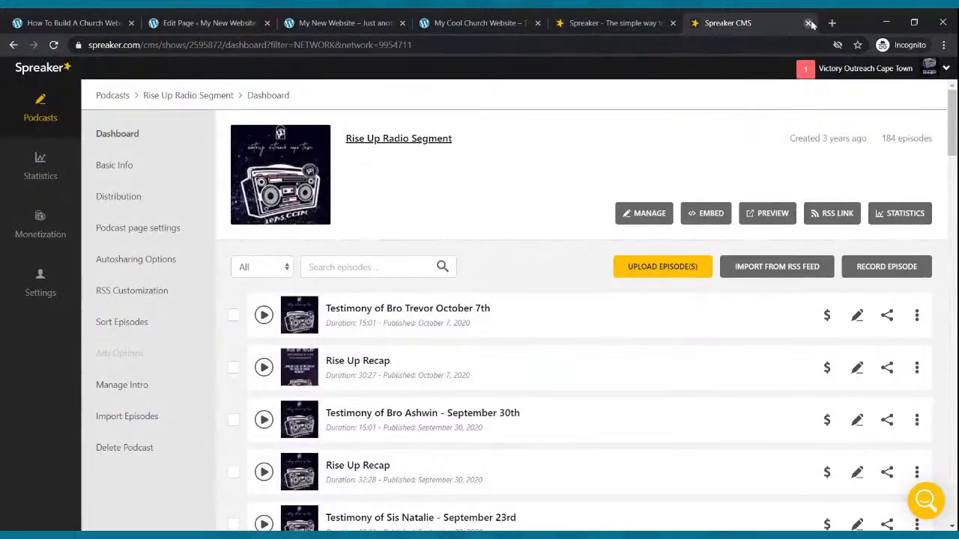
pyautogui.click(808, 24)
pyautogui.click(742, 23)
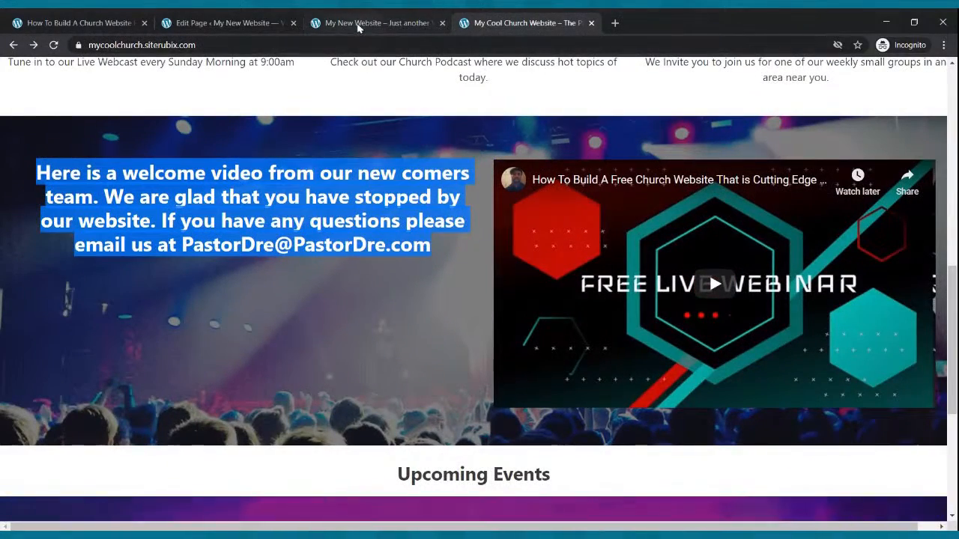
# Compare the My Cool Church home page with the new website's home page.
pyautogui.scroll(8, 410, 126)
pyautogui.scroll(-4, 410, 126)
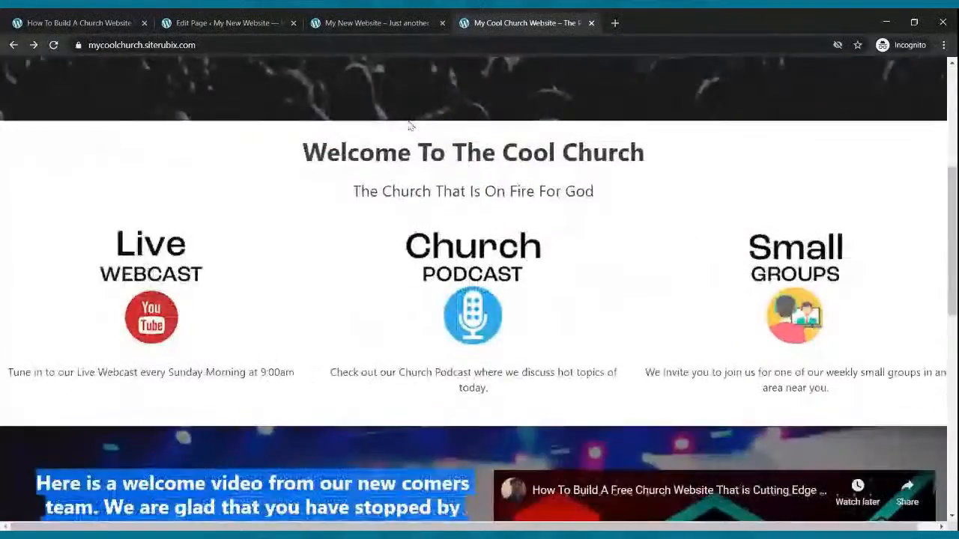
pyautogui.scroll(-10, 410, 126)
pyautogui.click(364, 23)
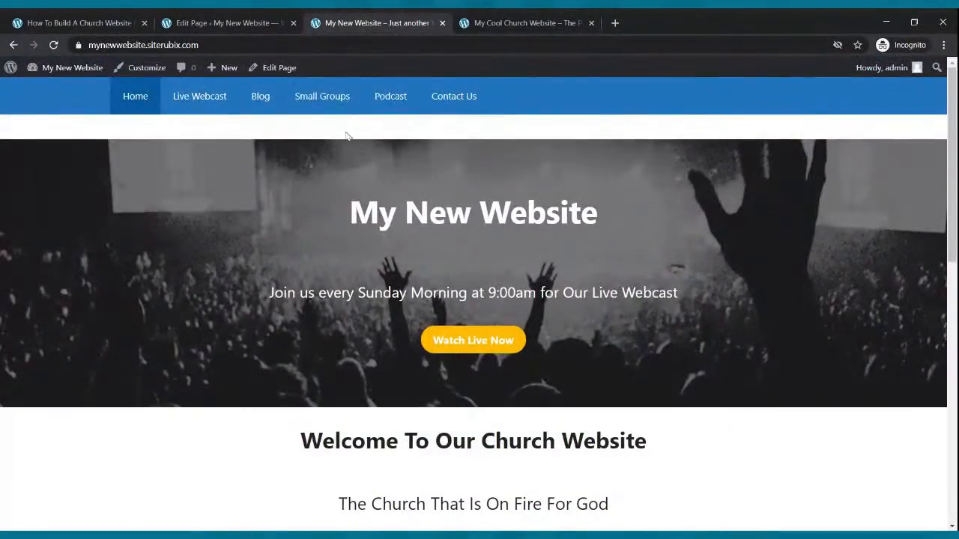
pyautogui.click(129, 100)
pyautogui.scroll(-8, 433, 218)
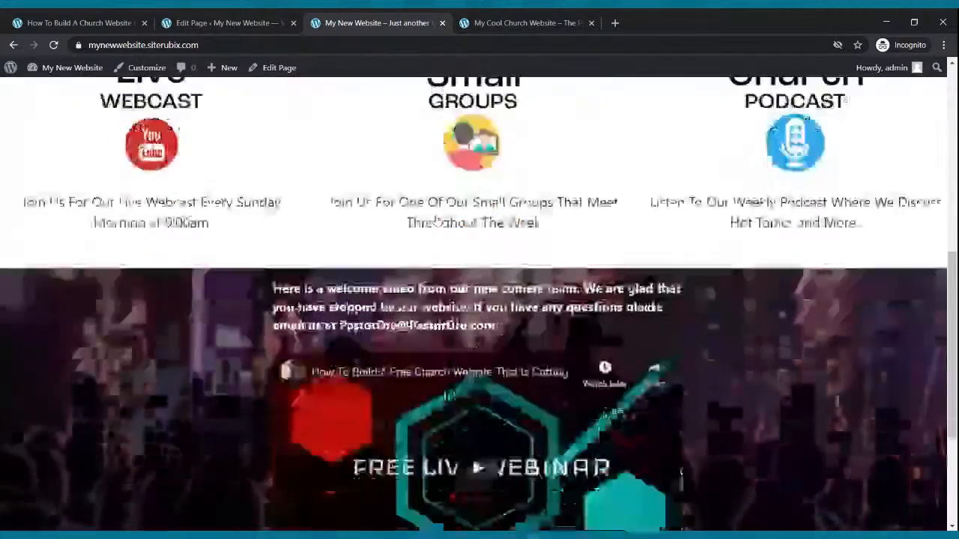
pyautogui.scroll(8, 435, 225)
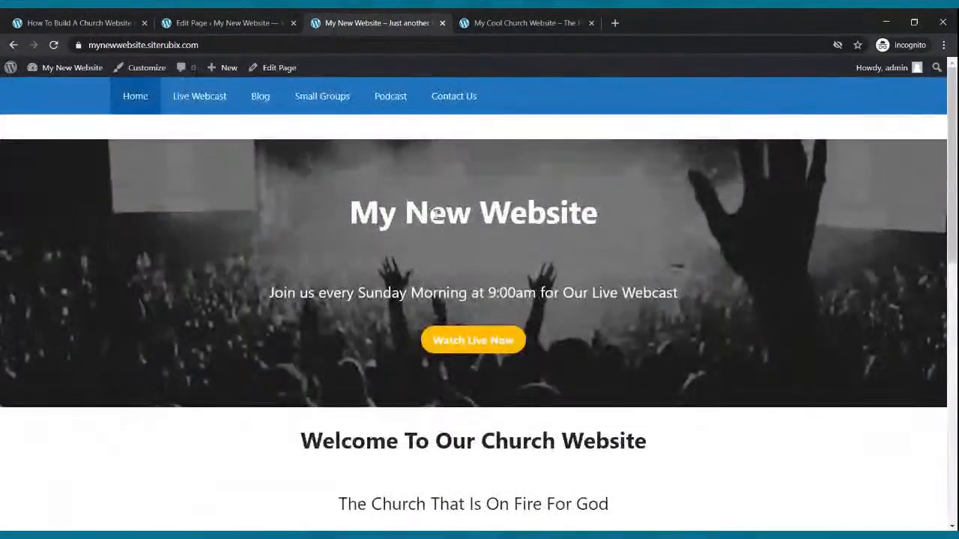
# Go back to the site's page list in WordPress and open the Contact Us page in the block editor.
pyautogui.click(203, 23)
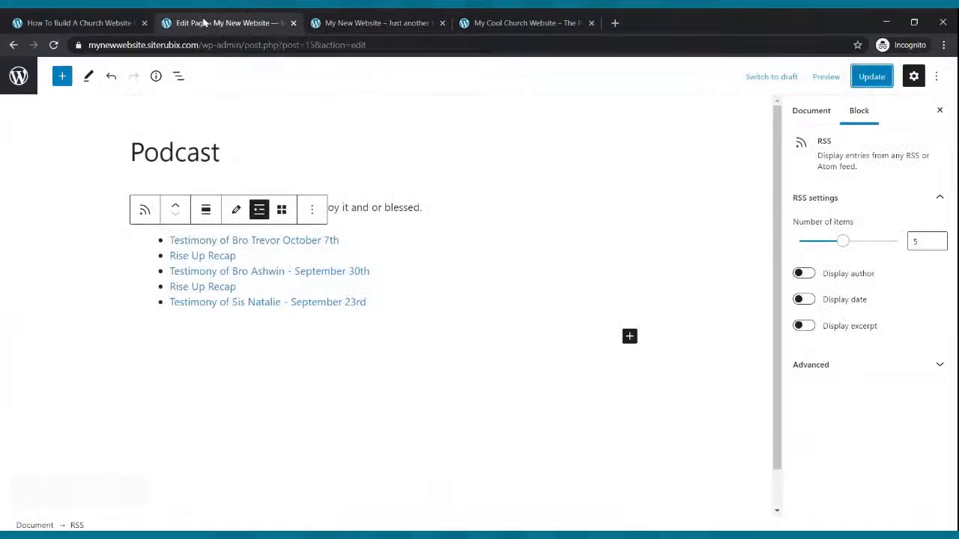
pyautogui.click(87, 18)
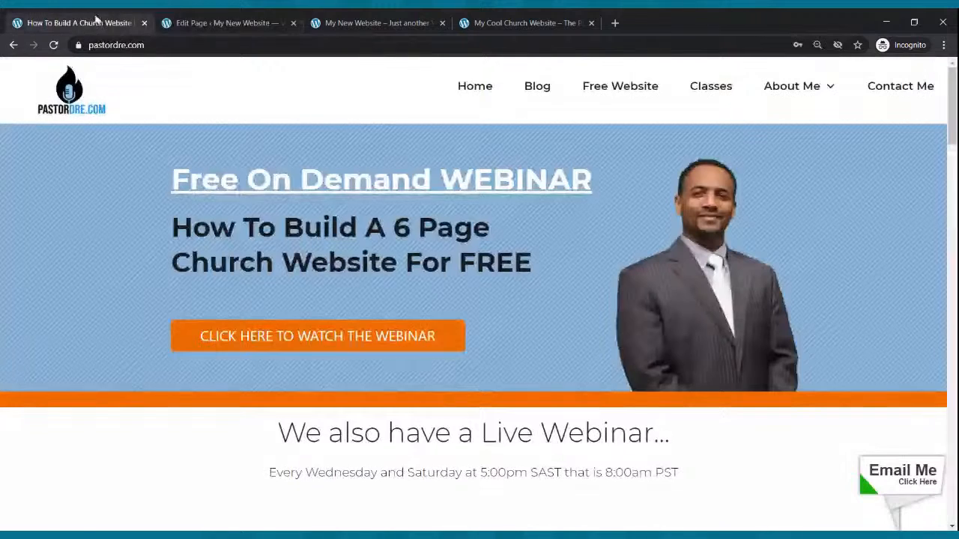
pyautogui.hotkey('ctrl', 'Tab')
pyautogui.click(15, 47)
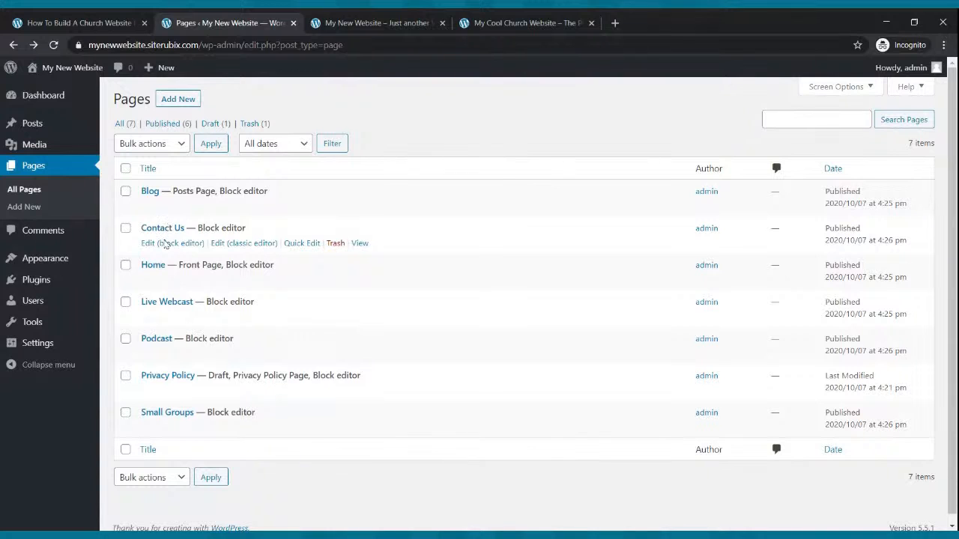
pyautogui.click(158, 245)
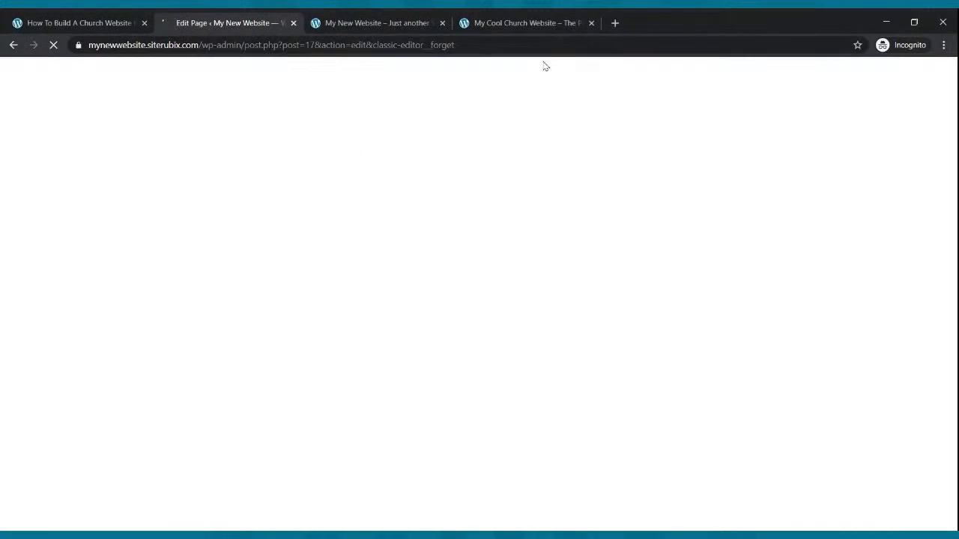
# Open JotForm's My Forms page at jotform.com/myforms in a new browser tab.
pyautogui.click(615, 23)
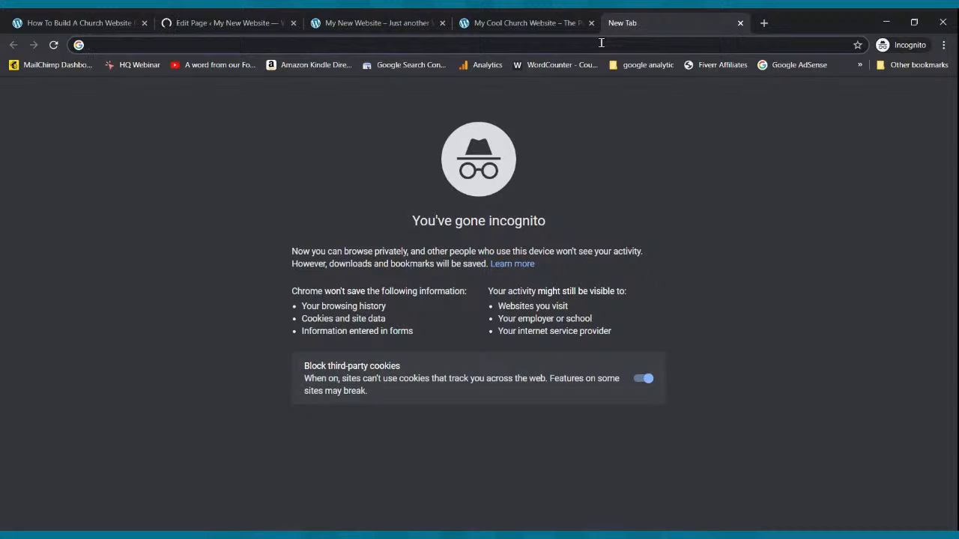
pyautogui.write('jo')
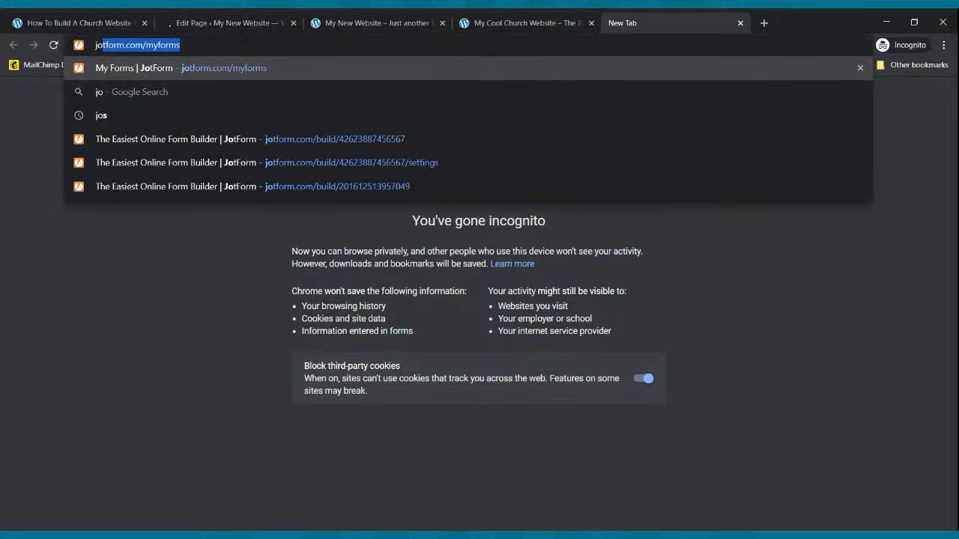
pyautogui.write('tform.com')
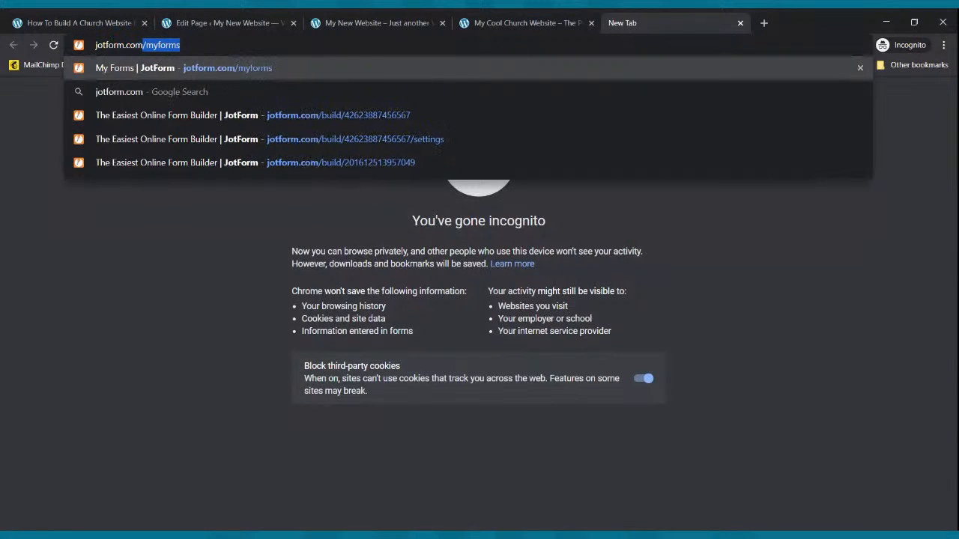
pyautogui.press('Return')
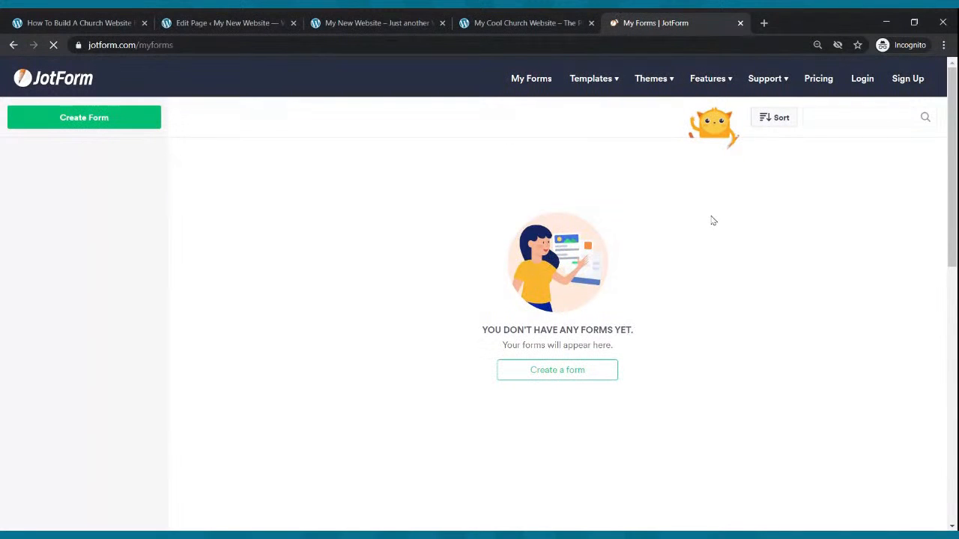
# Review JotForm's pricing plans, comparing form limits, monthly submissions and storage across Starter, Bronze, Silver and Gold.
pyautogui.click(819, 80)
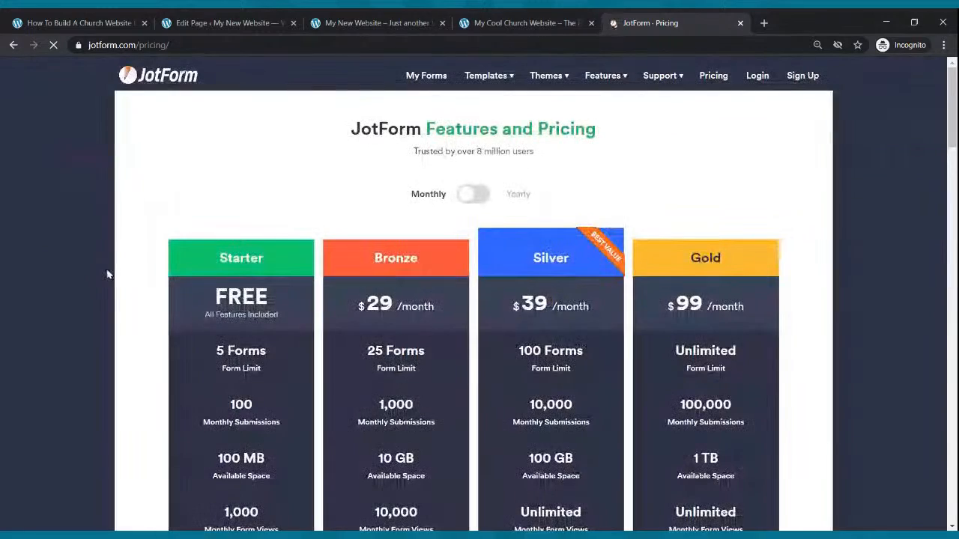
pyautogui.scroll(-2, 208, 352)
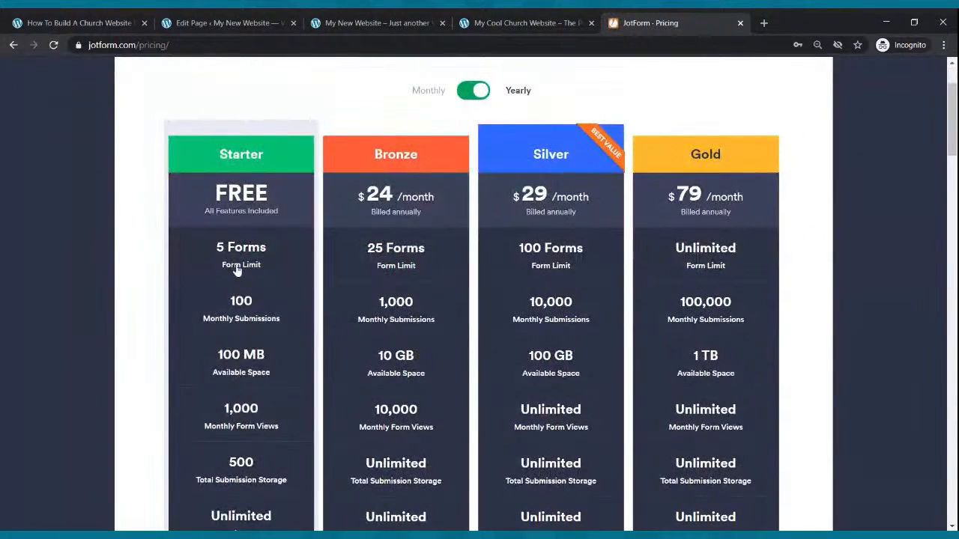
pyautogui.scroll(-3, 251, 391)
pyautogui.scroll(3, 265, 380)
pyautogui.scroll(2, 265, 378)
pyautogui.scroll(-4, 265, 375)
pyautogui.scroll(-3, 258, 374)
pyautogui.scroll(6, 227, 305)
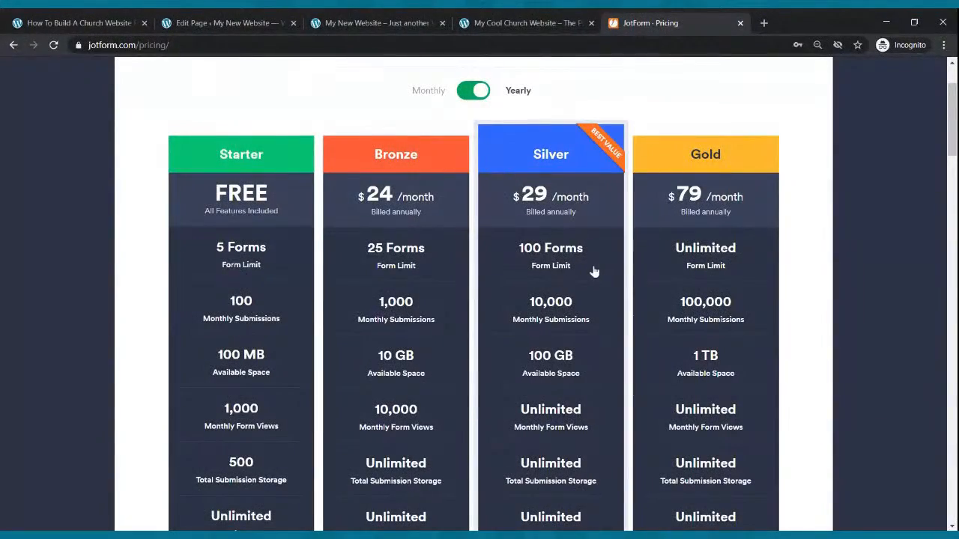
pyautogui.scroll(1, 595, 244)
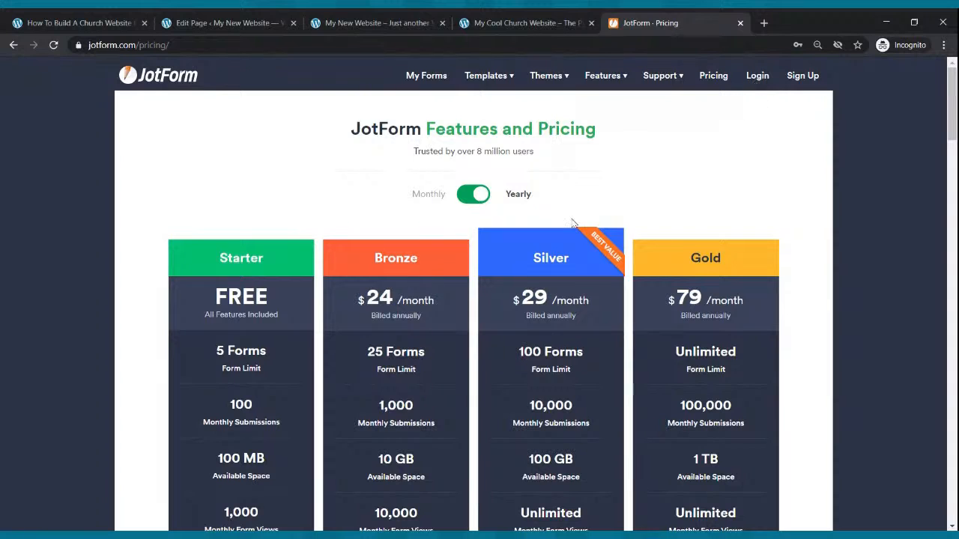
# Log in to the JotForm account with the saved e-mail and password.
pyautogui.click(758, 80)
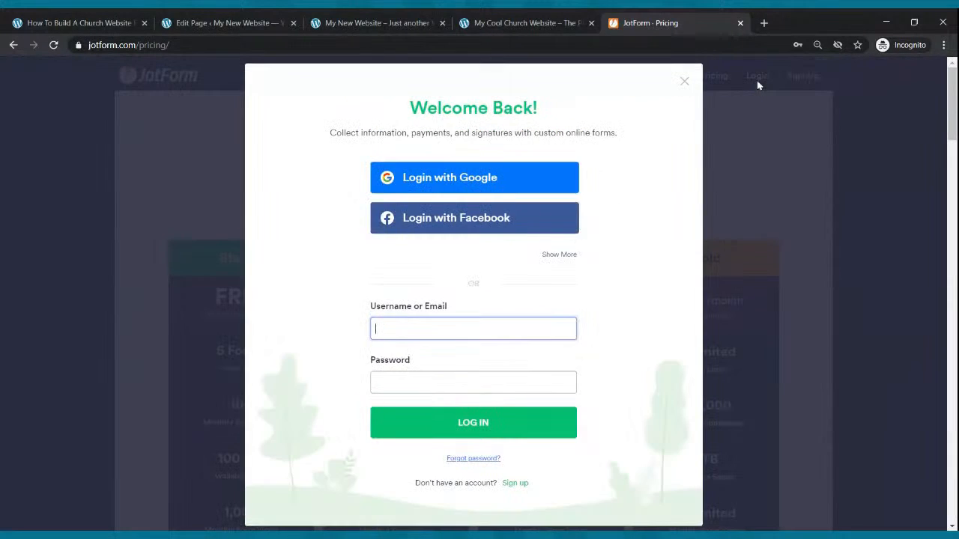
pyautogui.click(421, 328)
pyautogui.click(409, 352)
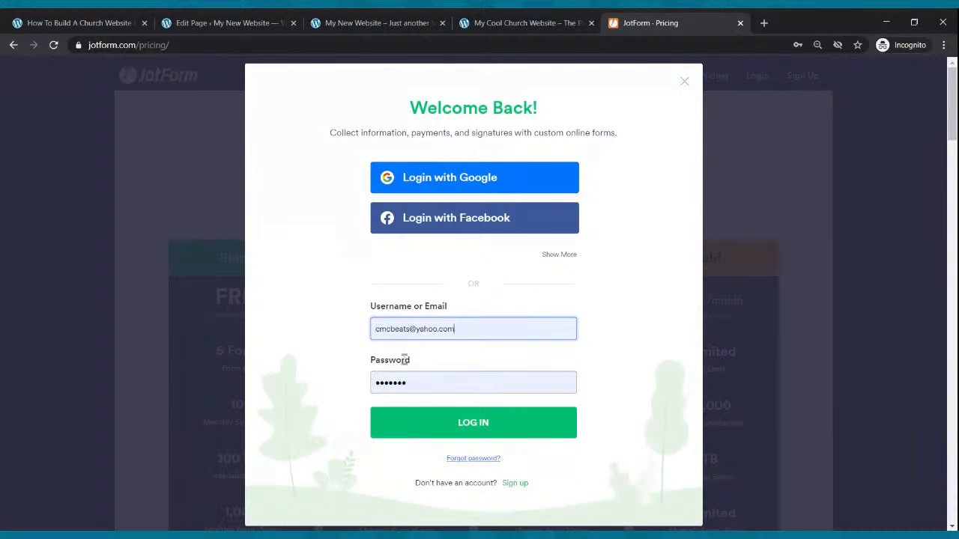
pyautogui.click(412, 425)
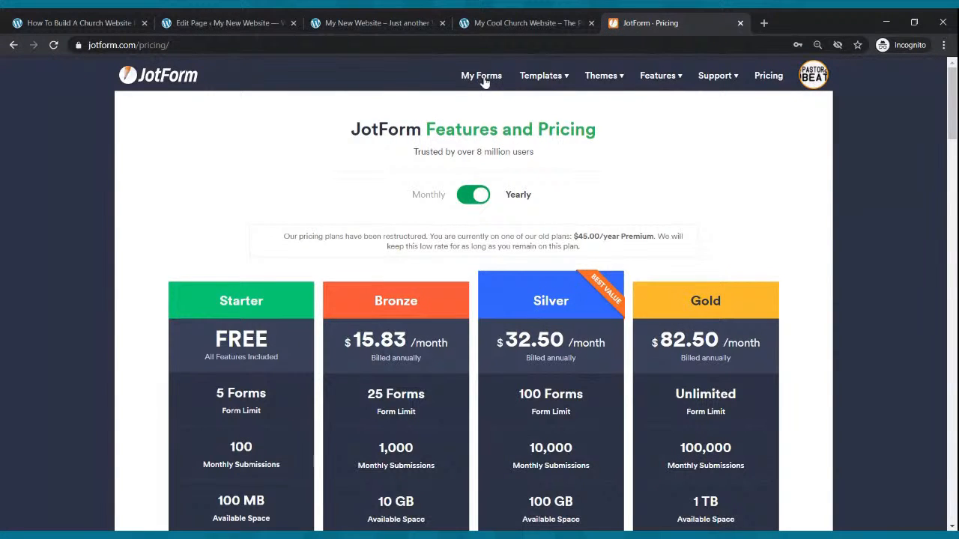
# Open the Contact Us form from My Forms for editing and display the available form elements.
pyautogui.click(482, 77)
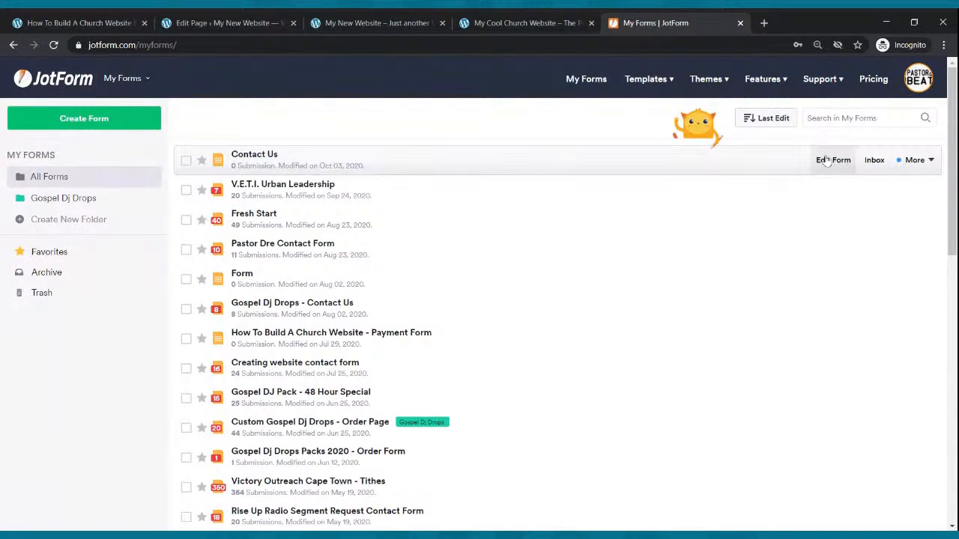
pyautogui.click(827, 161)
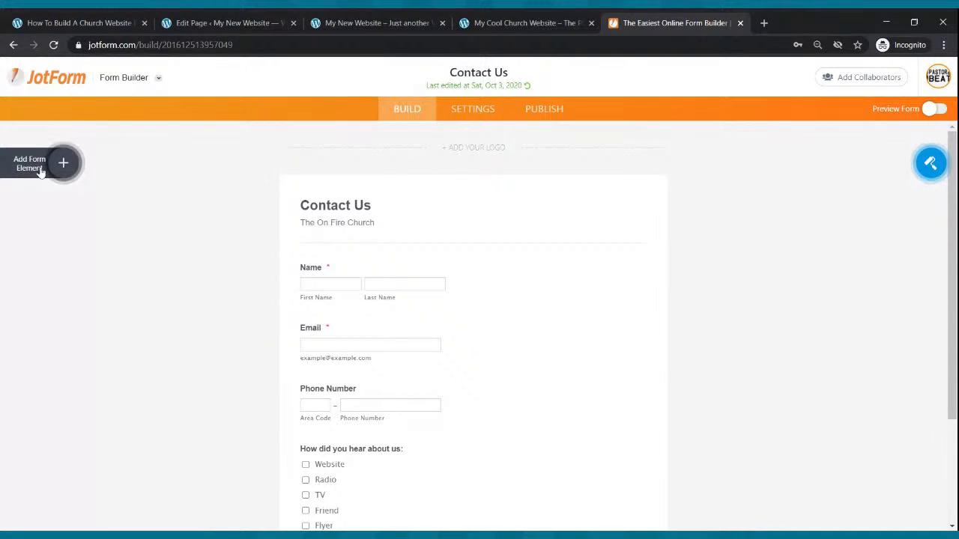
pyautogui.click(64, 163)
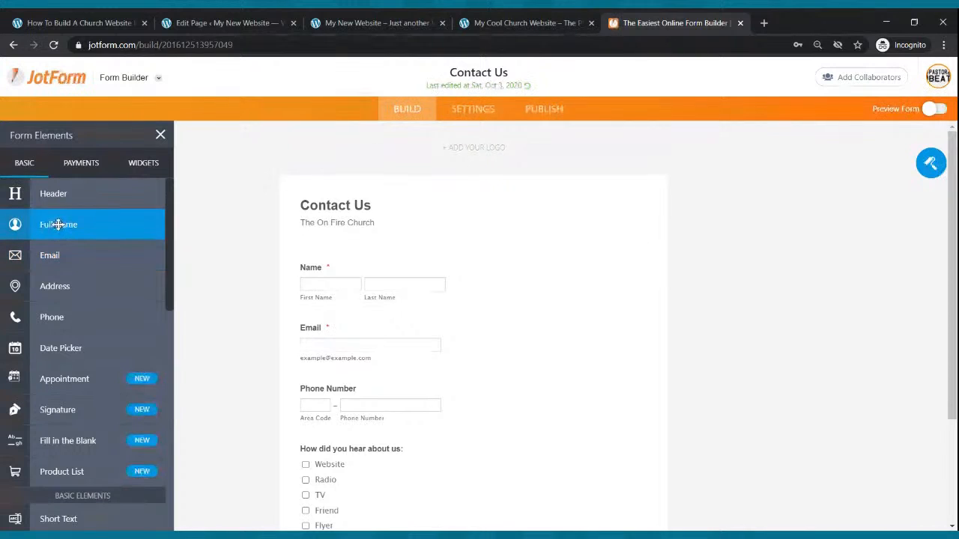
# Try adding a Full Name and an Email element to the Contact Us form, deleting each added duplicate.
pyautogui.moveTo(58, 224); pyautogui.dragTo(356, 267)
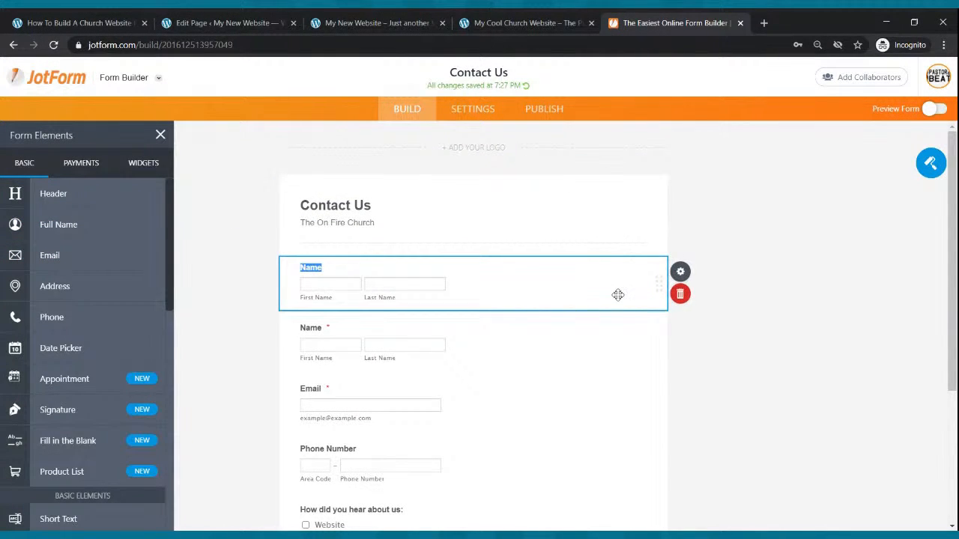
pyautogui.click(680, 294)
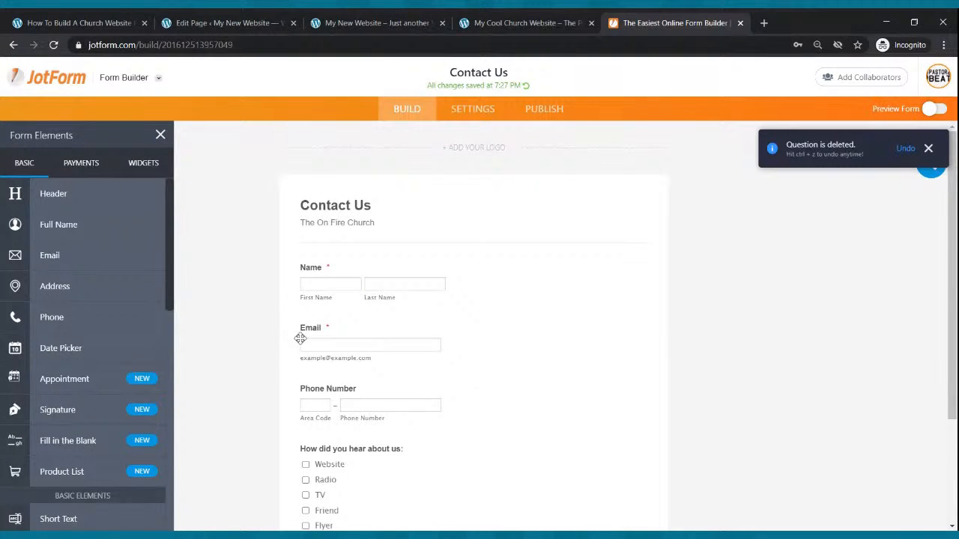
pyautogui.moveTo(67, 256); pyautogui.dragTo(379, 378)
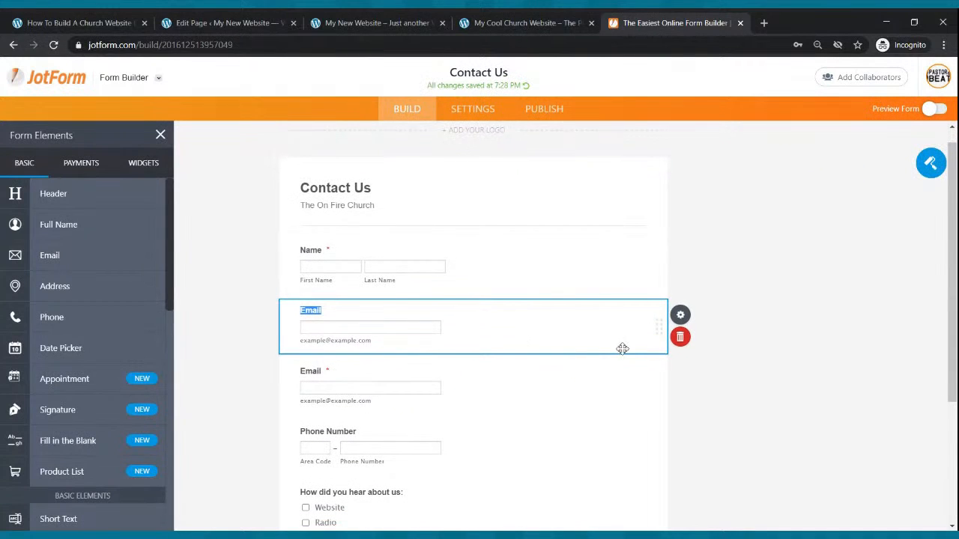
pyautogui.click(679, 337)
pyautogui.scroll(-2, 328, 279)
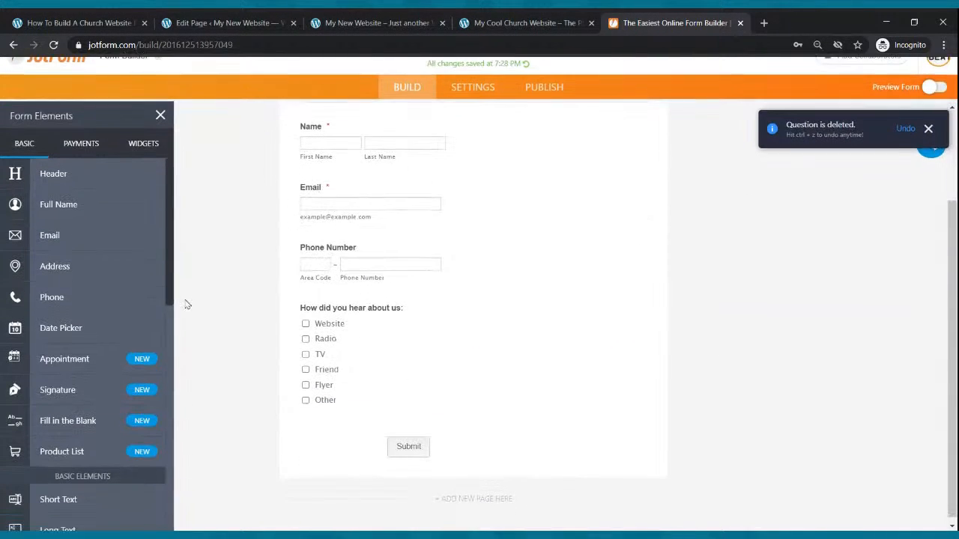
# Add a Multiple Choice element below Phone Number with the question "How did you hear about us:".
pyautogui.scroll(-2, 45, 262)
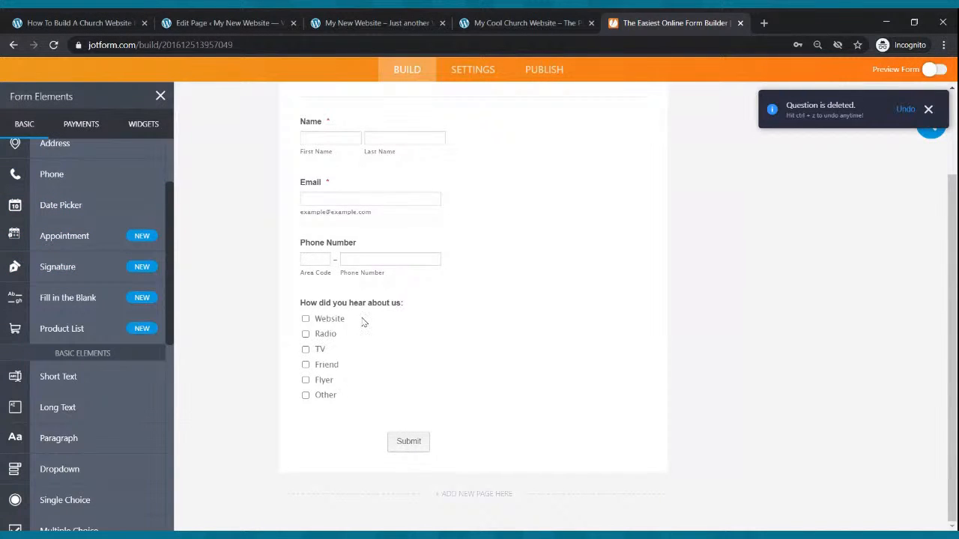
pyautogui.scroll(-2, 15, 357)
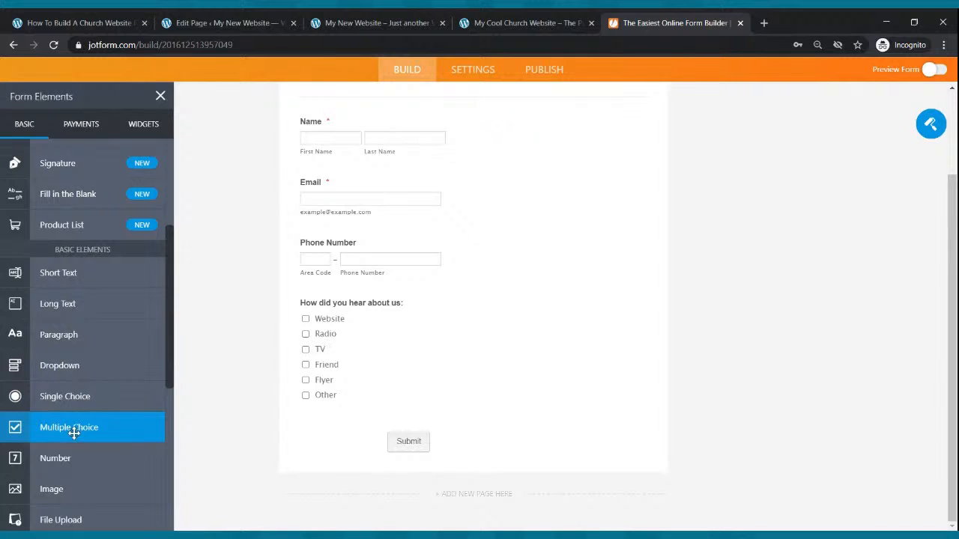
pyautogui.moveTo(70, 428); pyautogui.dragTo(368, 306)
pyautogui.write('How did you hear about us:')
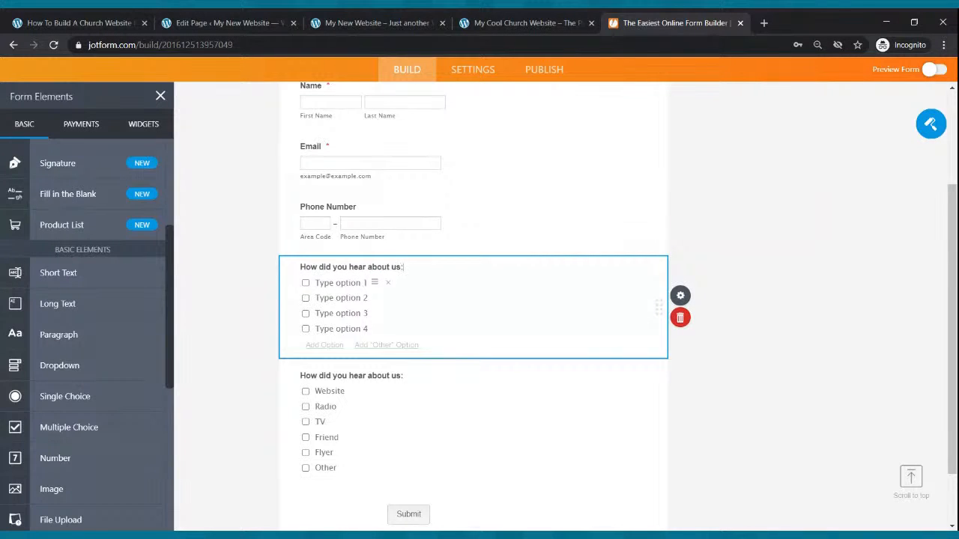
# Set the four options of the added multiple choice question to Flyer, Radio, Friend and Other.
pyautogui.click(344, 283)
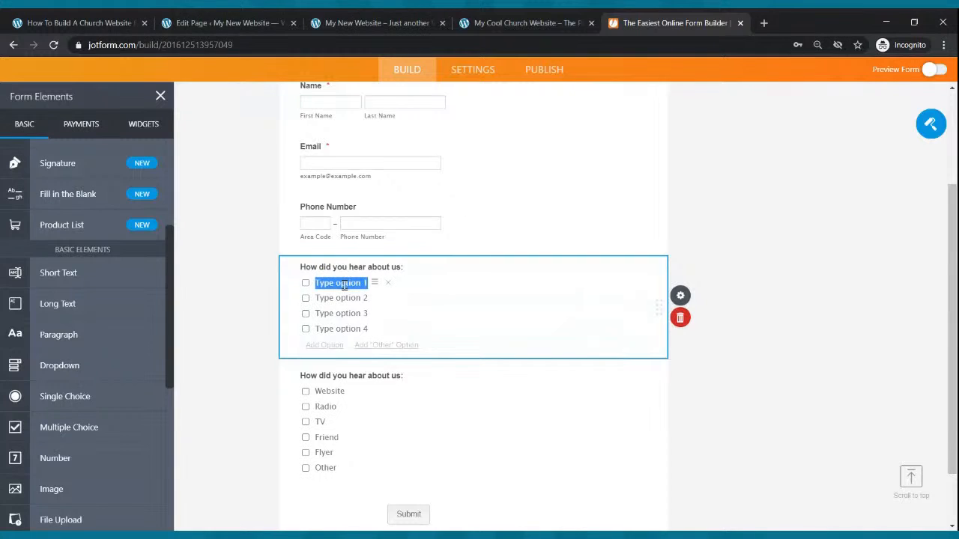
pyautogui.write('Flyer')
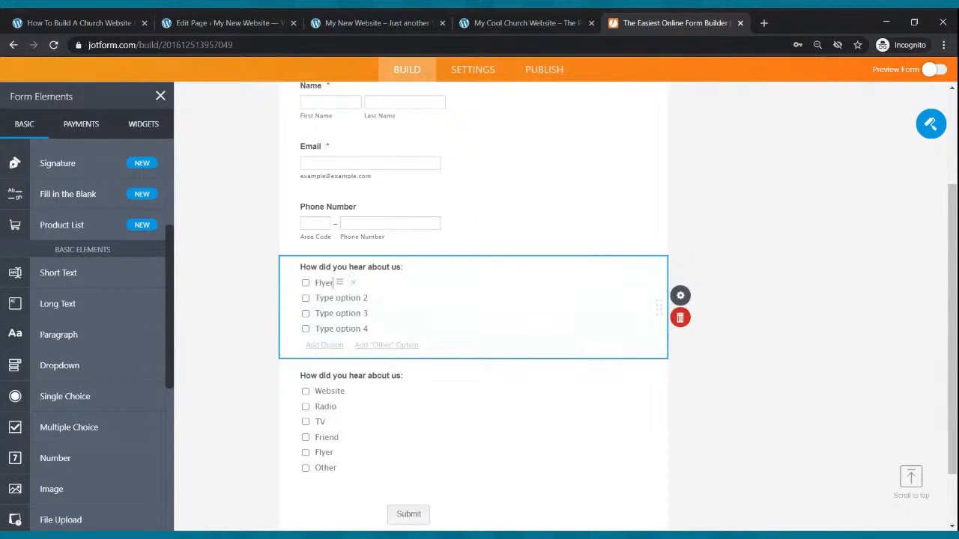
pyautogui.click(343, 298)
pyautogui.write('Radio')
pyautogui.click(346, 313)
pyautogui.write('Friend')
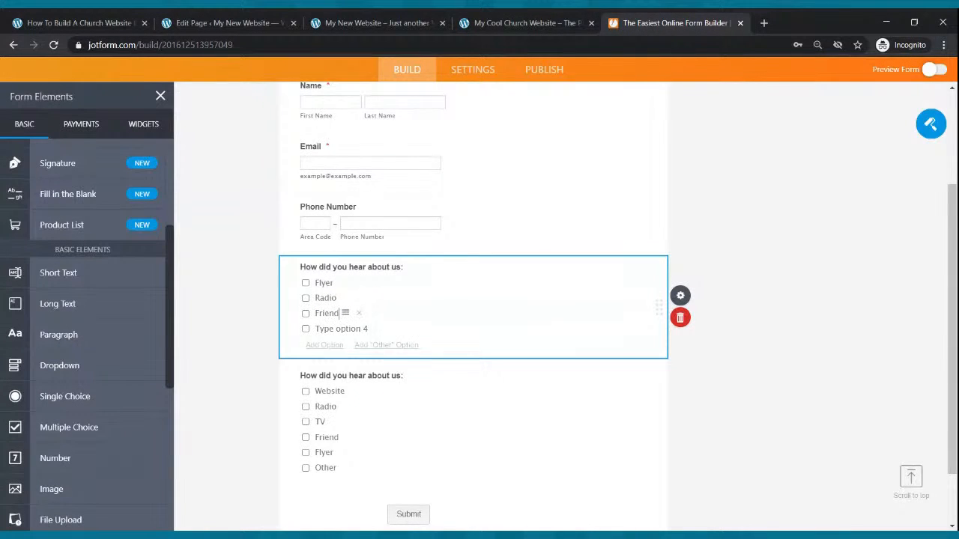
pyautogui.click(346, 328)
pyautogui.write('Other')
# Delete the added multiple choice question that duplicates the existing "How did you hear about us:" one.
pyautogui.scroll(-1, 322, 427)
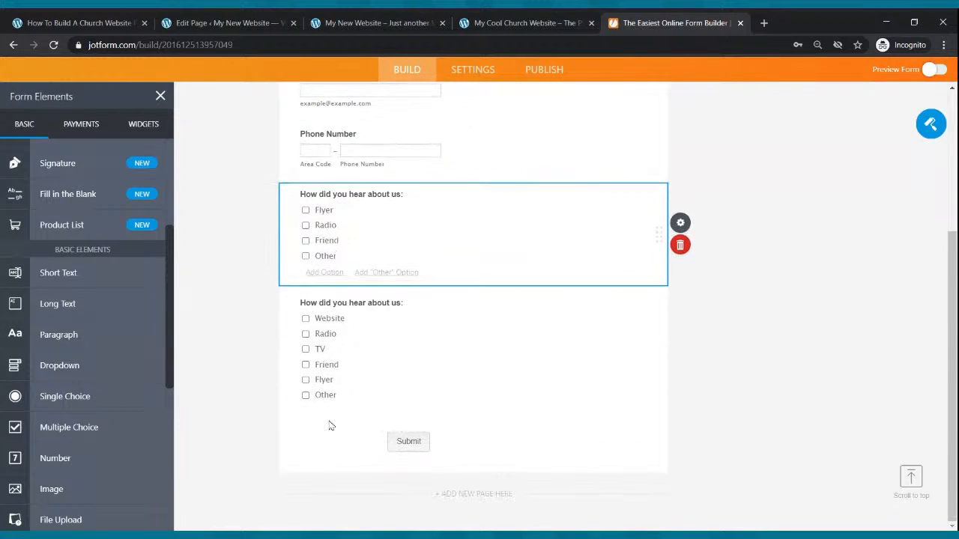
pyautogui.scroll(4, 332, 417)
pyautogui.scroll(-3, 416, 428)
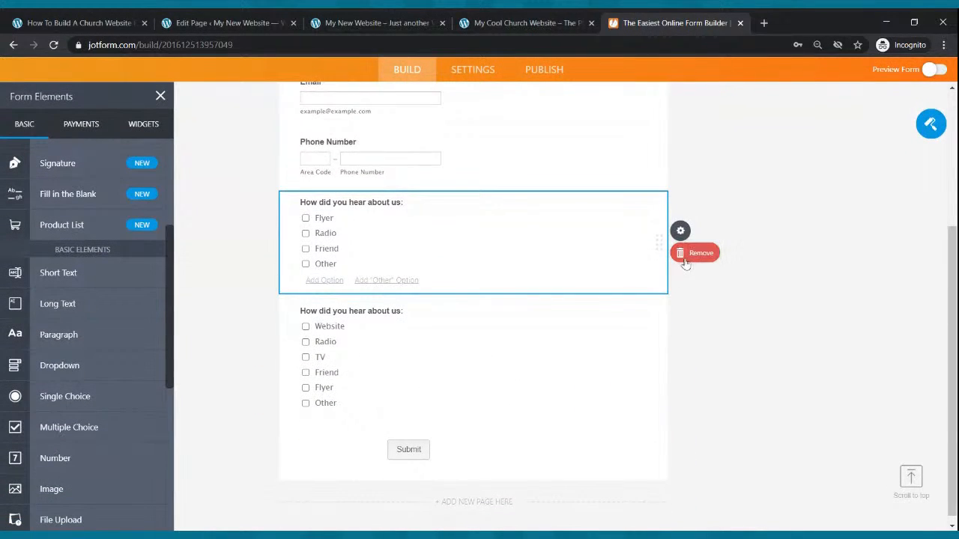
pyautogui.click(694, 253)
pyautogui.scroll(3, 440, 488)
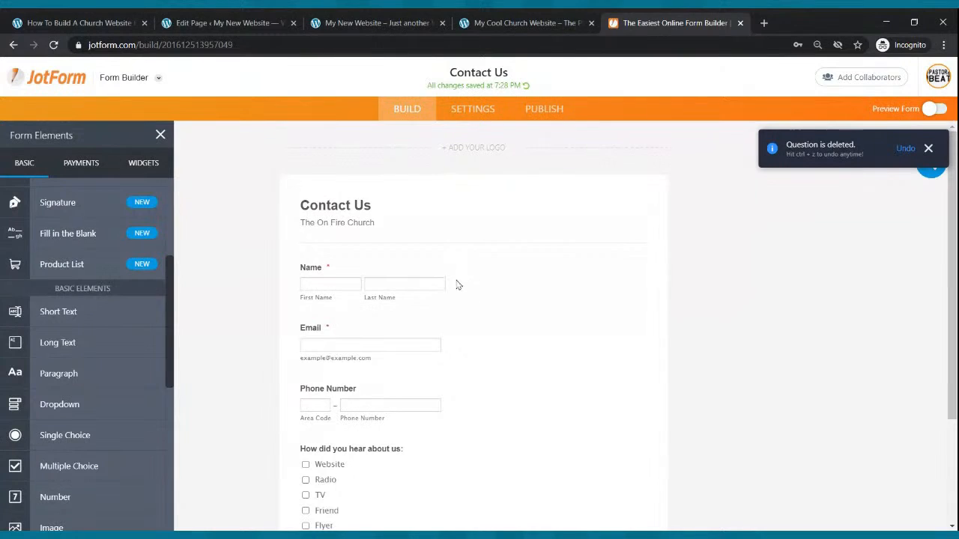
# Open the publishing options of the Contact Us form and copy its script embed code.
pyautogui.scroll(-2, 456, 260)
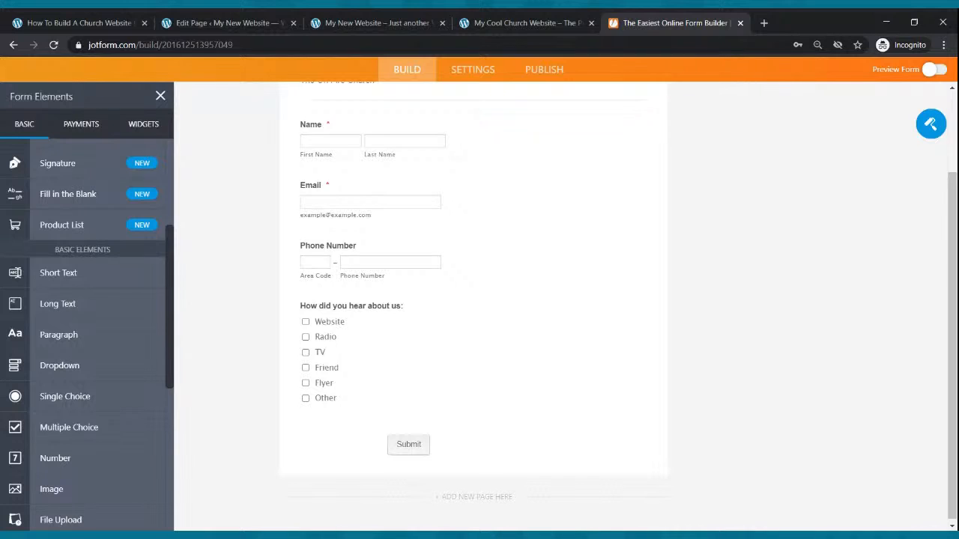
pyautogui.scroll(2, 421, 242)
pyautogui.scroll(-2, 424, 248)
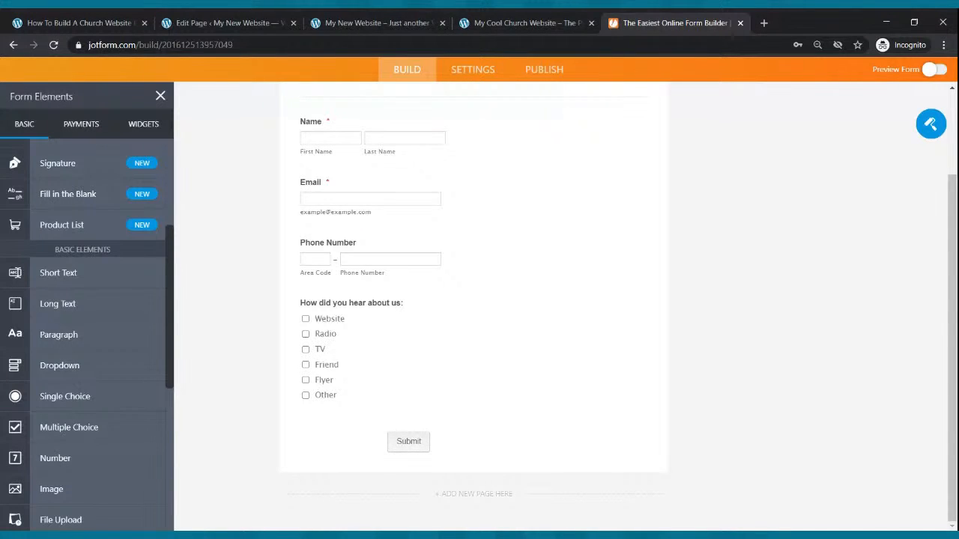
pyautogui.scroll(3, 375, 349)
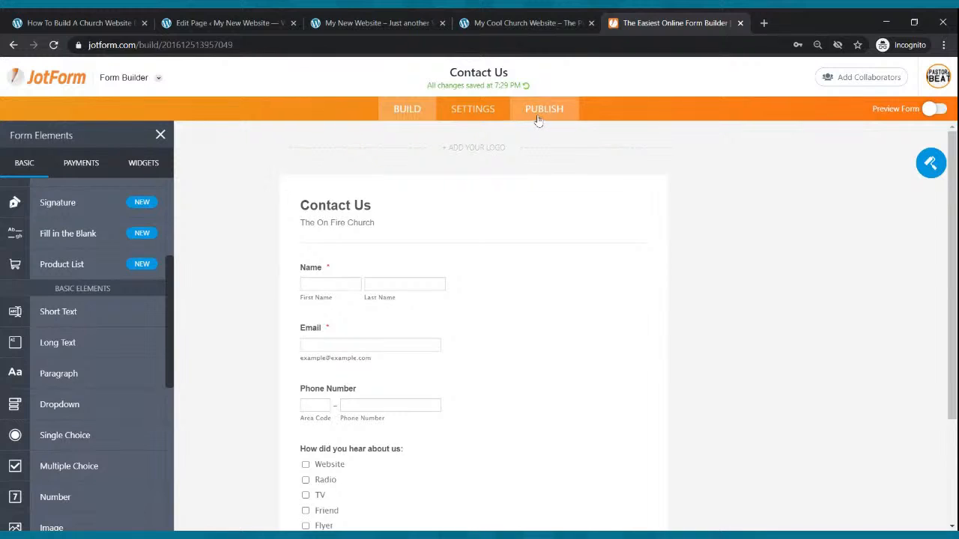
pyautogui.click(538, 117)
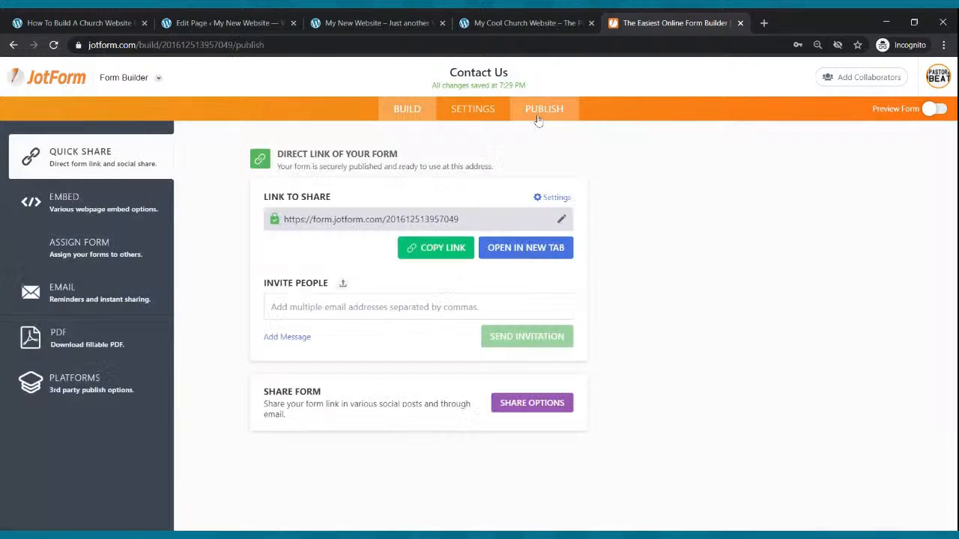
pyautogui.click(58, 210)
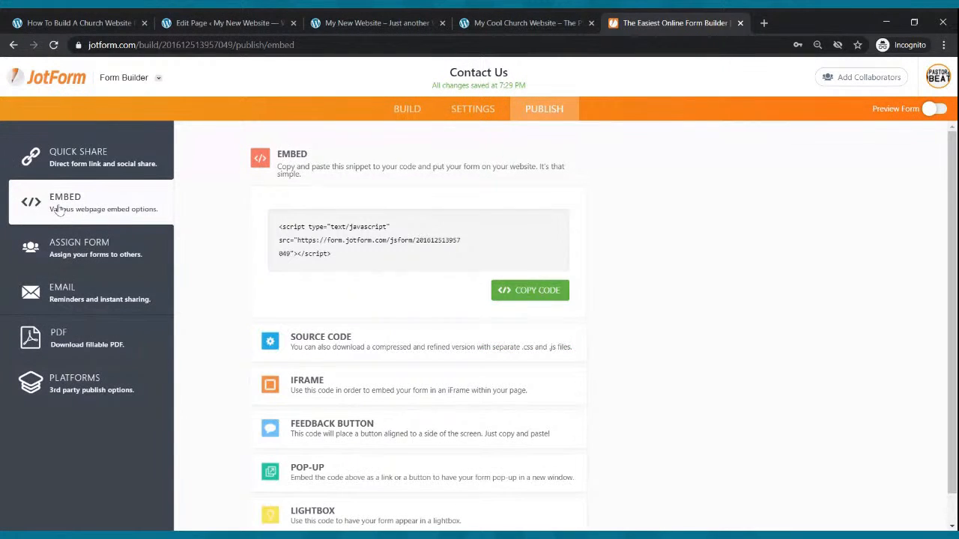
pyautogui.click(523, 290)
# Switch to the WordPress editor and insert a Custom HTML block on the Contact Us page.
pyautogui.click(225, 23)
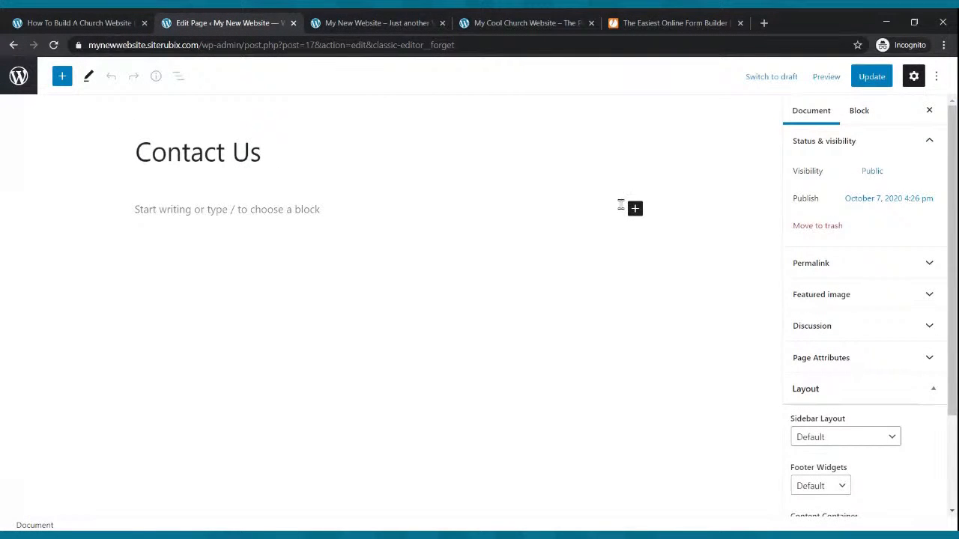
pyautogui.click(636, 208)
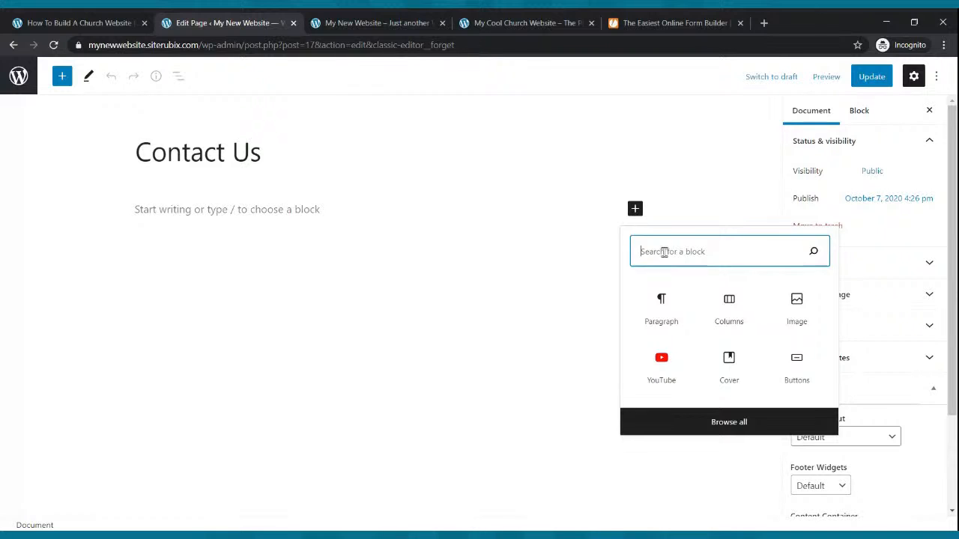
pyautogui.write('html')
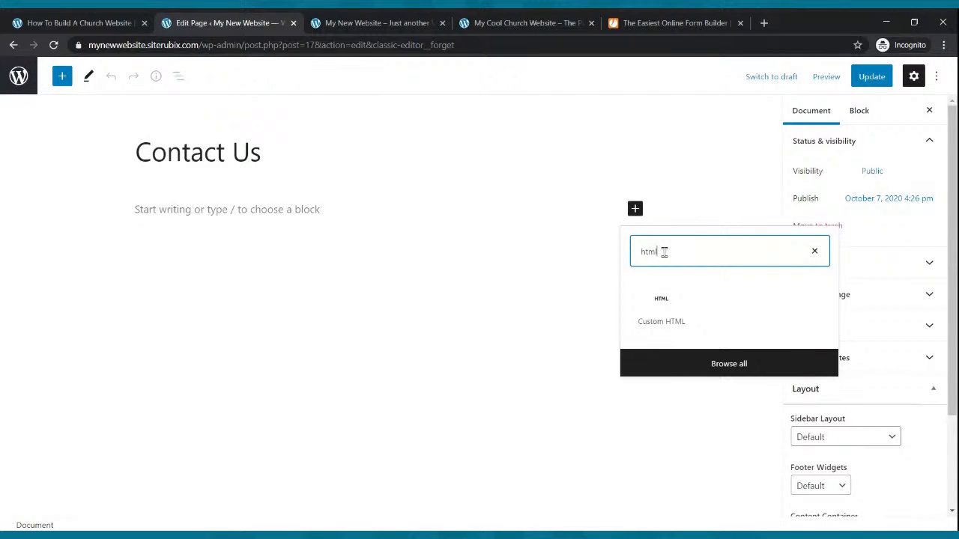
pyautogui.click(662, 314)
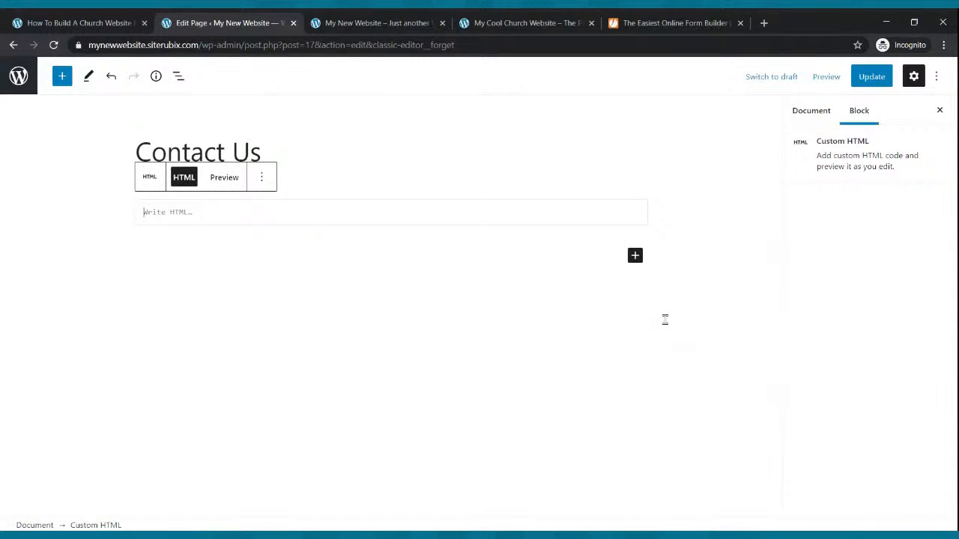
# Recopy the form's embed code from JotForm, paste it into the Custom HTML block in WordPress, and update the page.
pyautogui.click(637, 23)
pyautogui.click(426, 235)
pyautogui.click(534, 293)
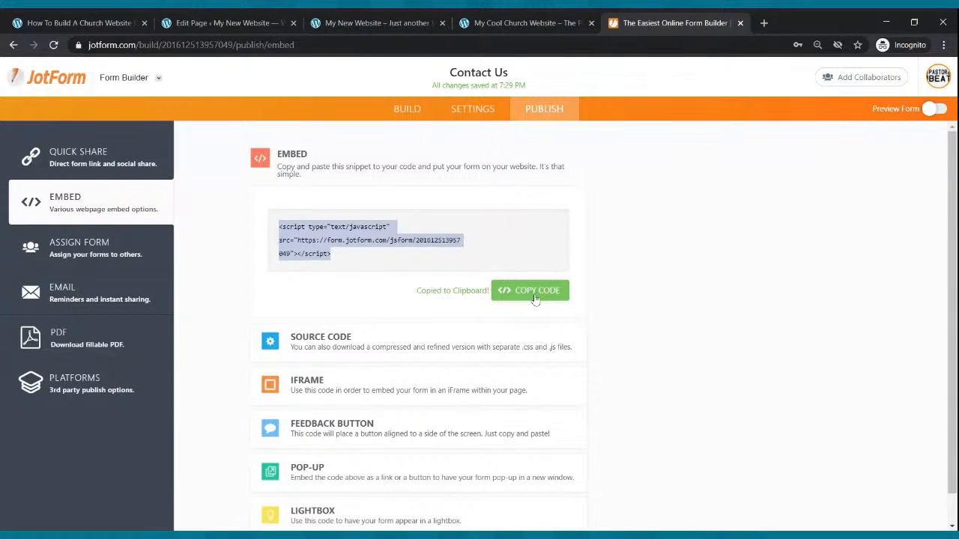
pyautogui.click(213, 21)
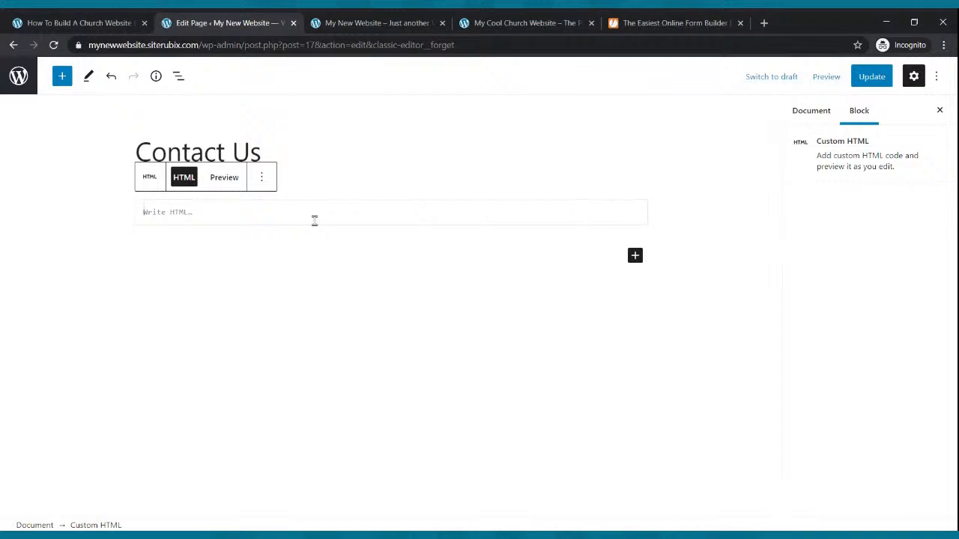
pyautogui.hotkey('ctrl', 'v')
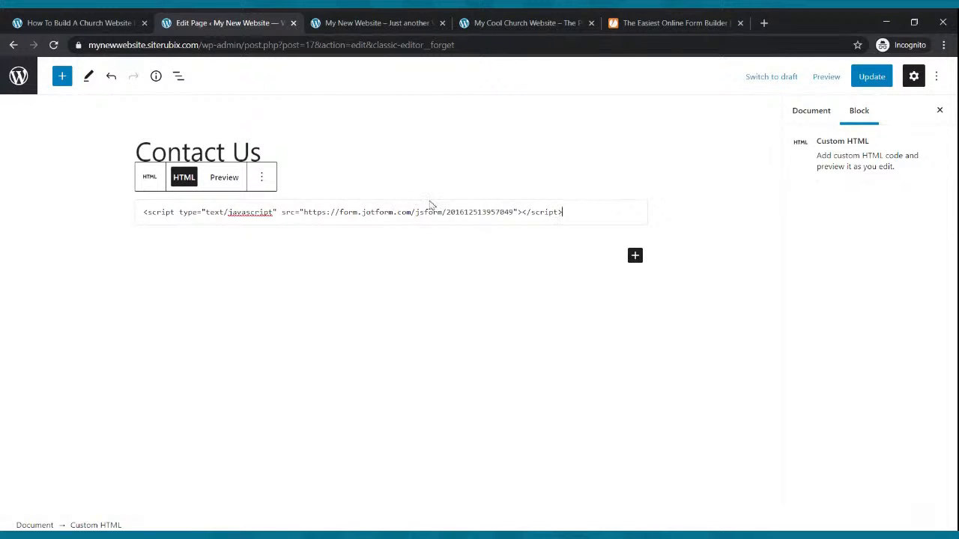
pyautogui.click(863, 78)
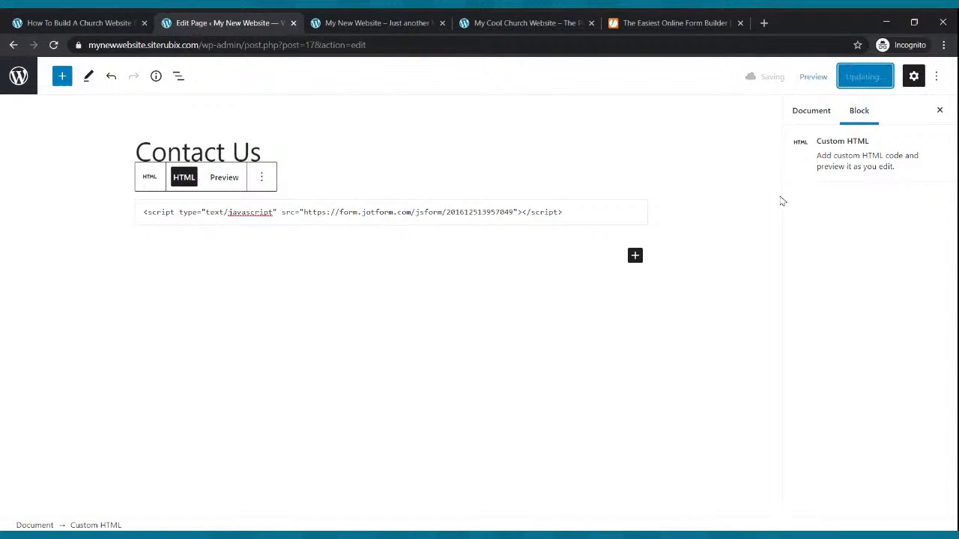
# Open the Contact Us page on the live site and examine the embedded contact form from start to end.
pyautogui.click(389, 23)
pyautogui.click(454, 100)
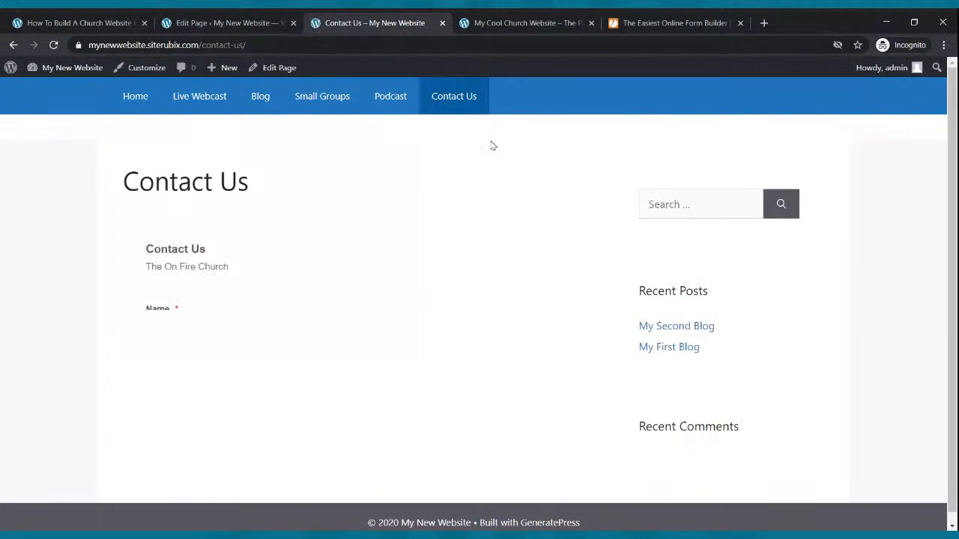
pyautogui.scroll(-2, 491, 145)
pyautogui.scroll(-2, 490, 144)
pyautogui.scroll(4, 495, 145)
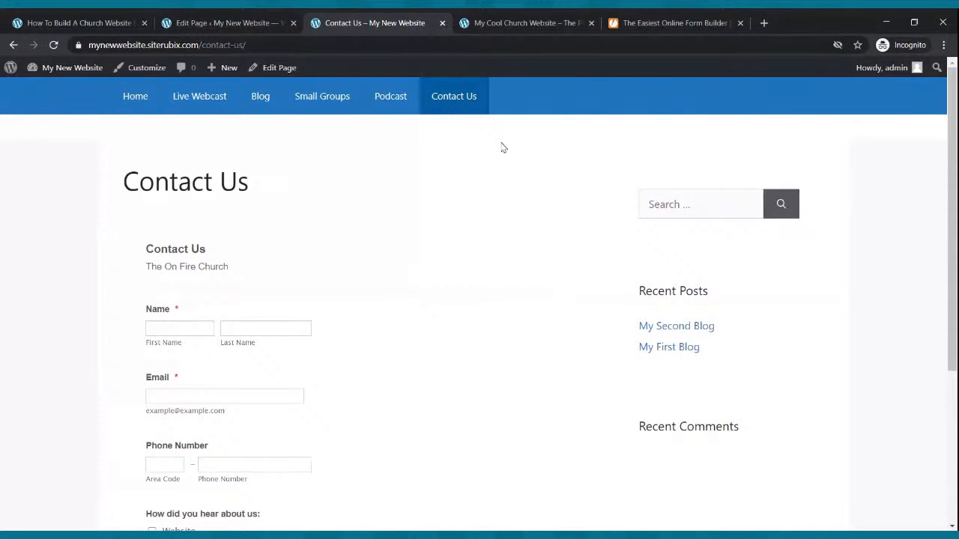
pyautogui.scroll(-3, 505, 152)
pyautogui.scroll(3, 505, 152)
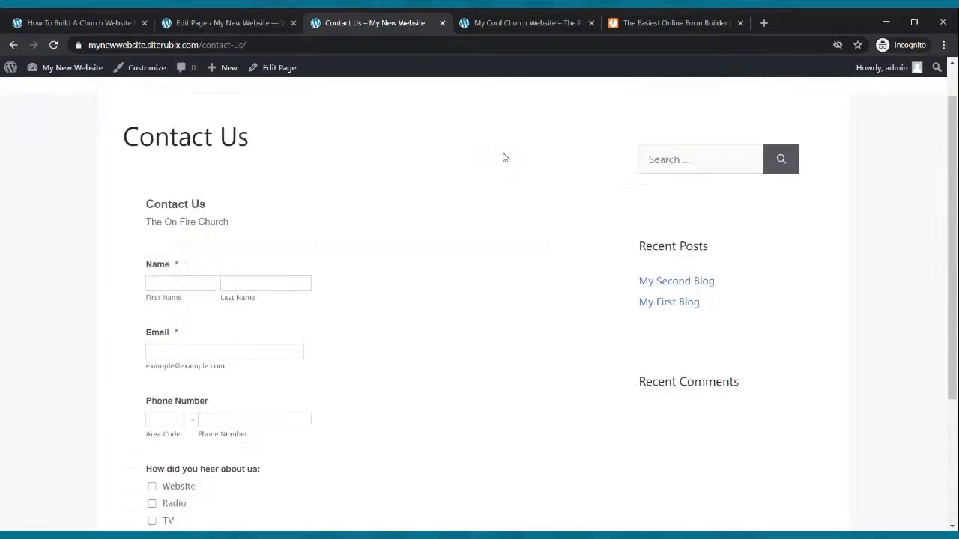
pyautogui.scroll(-3, 505, 153)
pyautogui.scroll(3, 505, 158)
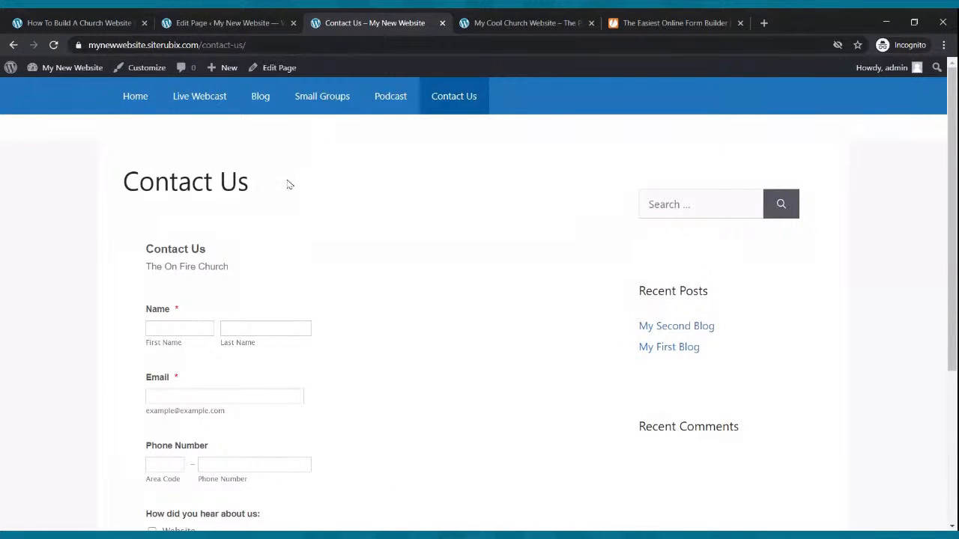
# Go to the live site's Home page and look over its welcome banner and ministry sections.
pyautogui.click(151, 111)
pyautogui.scroll(-10, 182, 196)
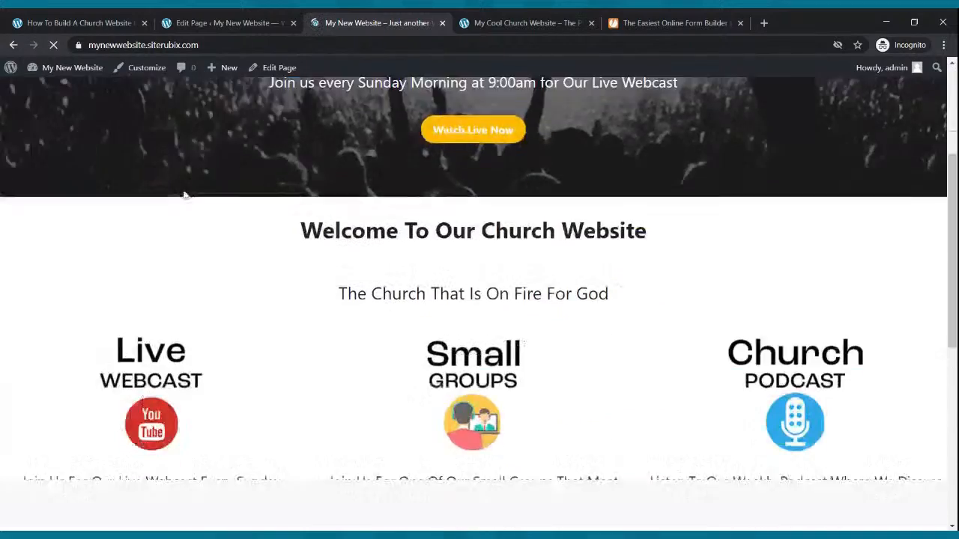
pyautogui.scroll(10, 185, 189)
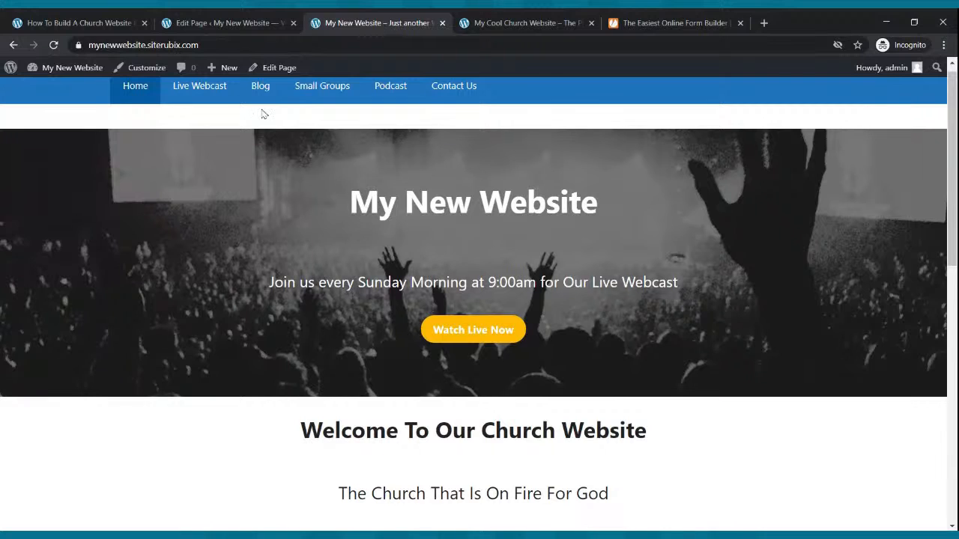
# Return to the WordPress pages list, open the Home page for editing, and select the Watch Live Now button.
pyautogui.click(232, 24)
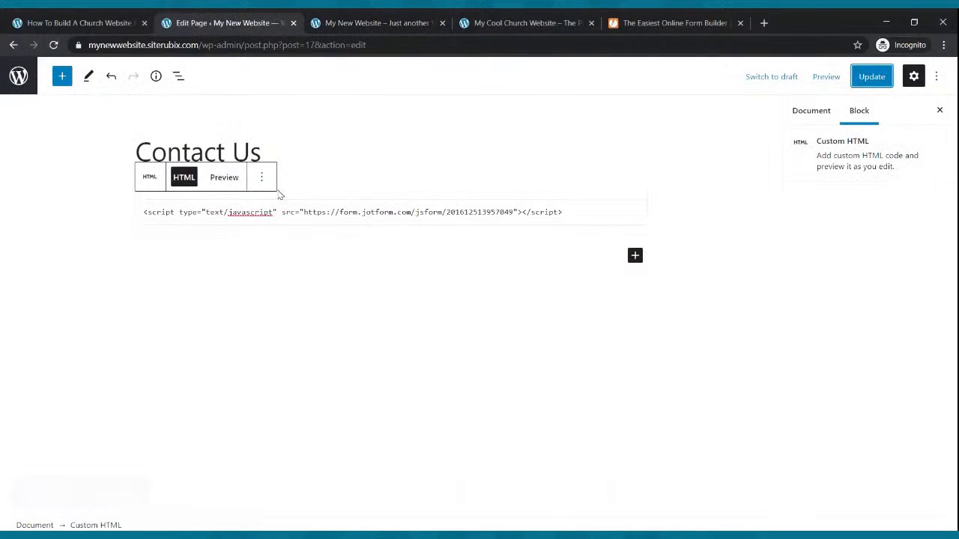
pyautogui.click(13, 46)
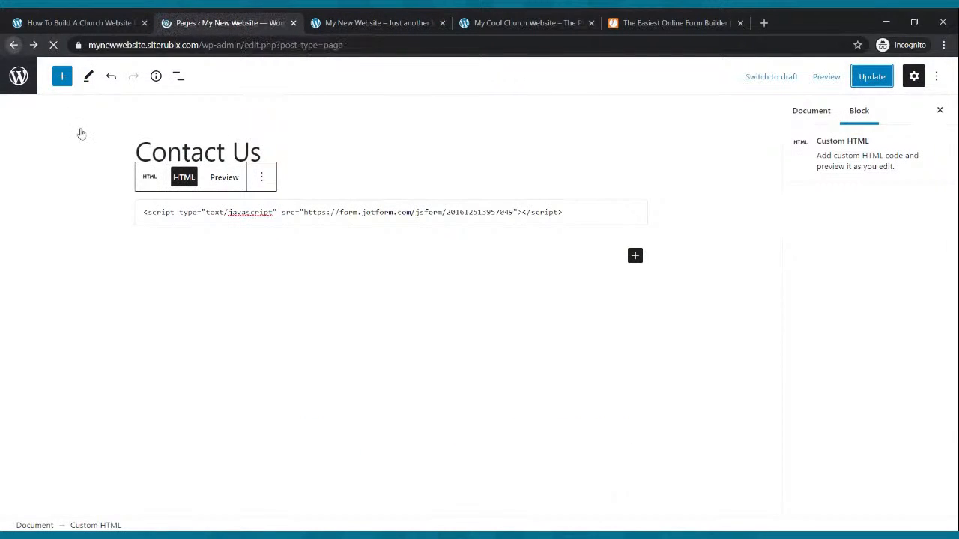
pyautogui.click(183, 281)
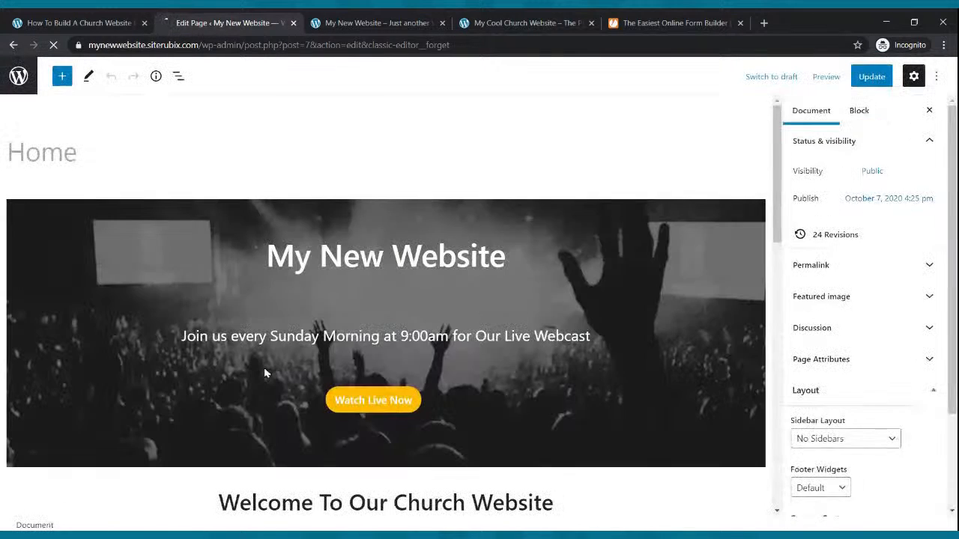
pyautogui.click(411, 412)
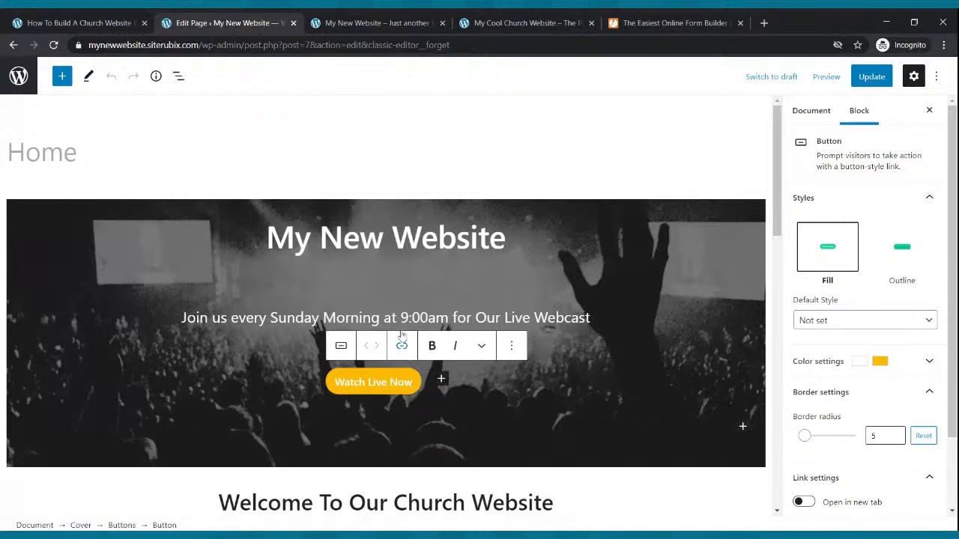
# Copy the Live Webcast page's address from the live site, link the Watch Live Now button to it, and update the Home page.
pyautogui.click(360, 29)
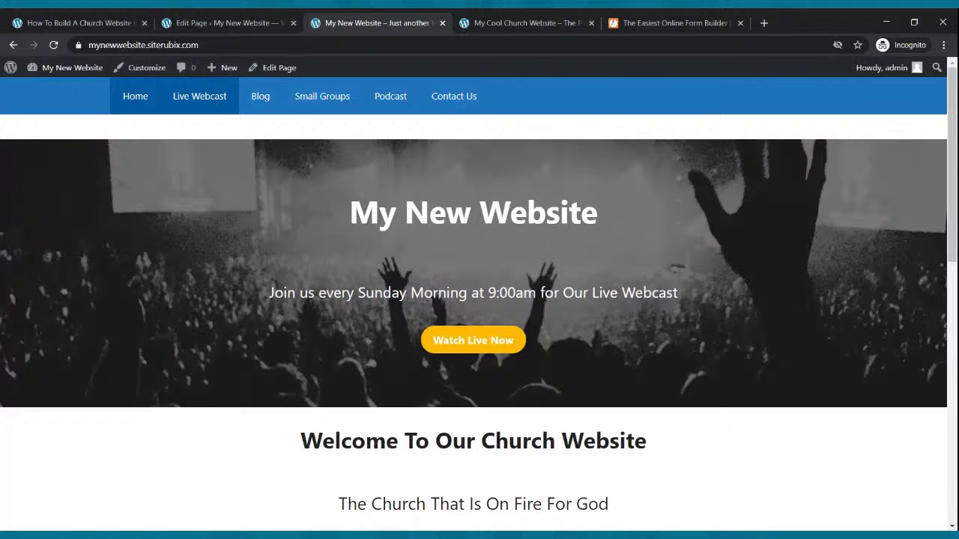
pyautogui.click(201, 98)
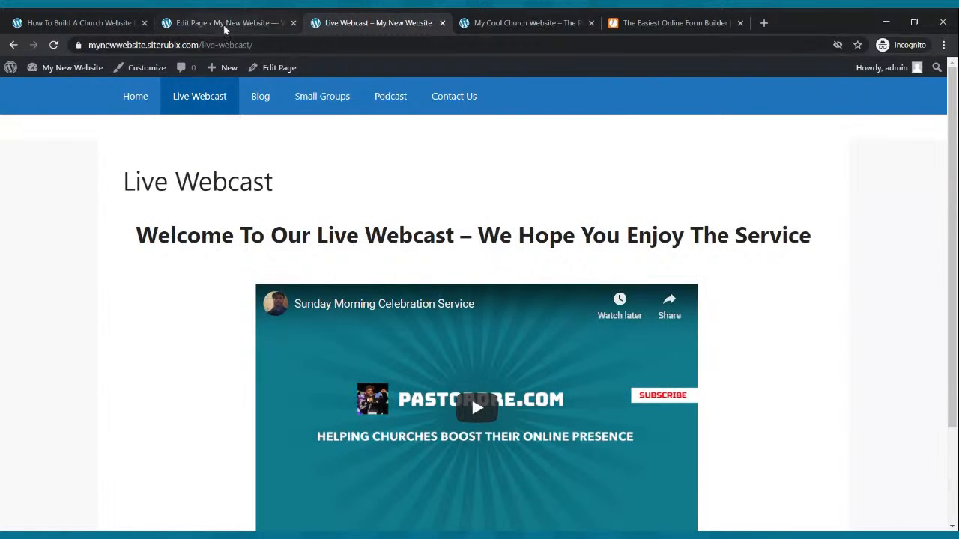
pyautogui.click(226, 27)
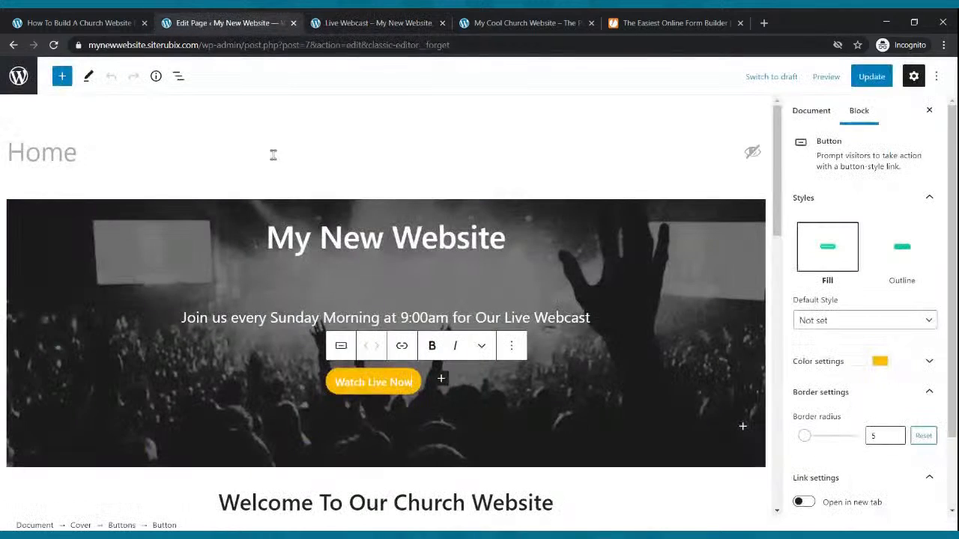
pyautogui.click(402, 347)
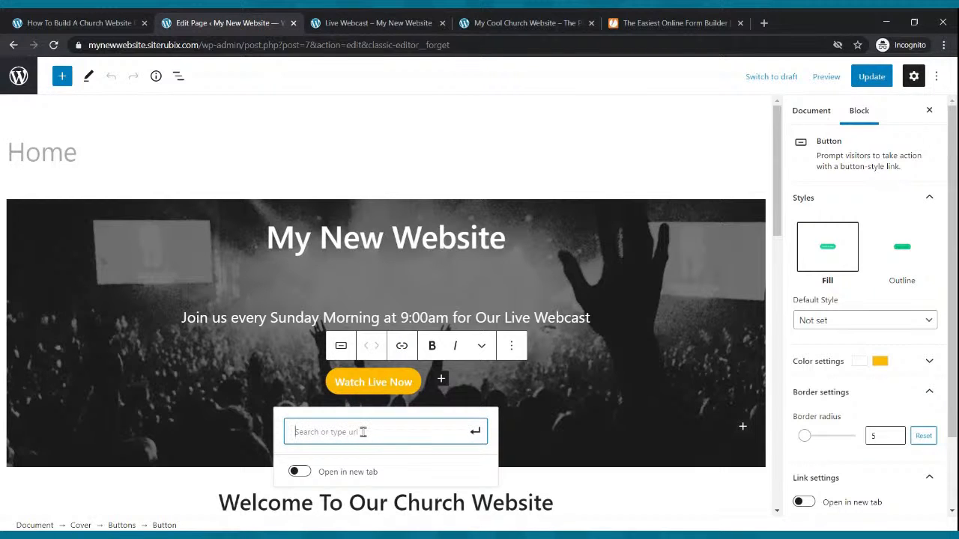
pyautogui.write('https://mynewwebsite.siterubix.com/live-webcast/')
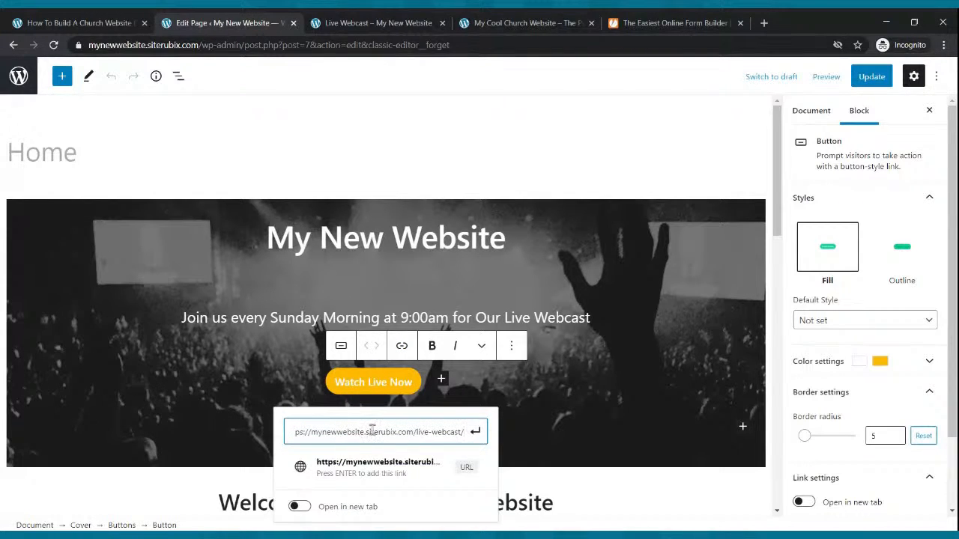
pyautogui.click(475, 431)
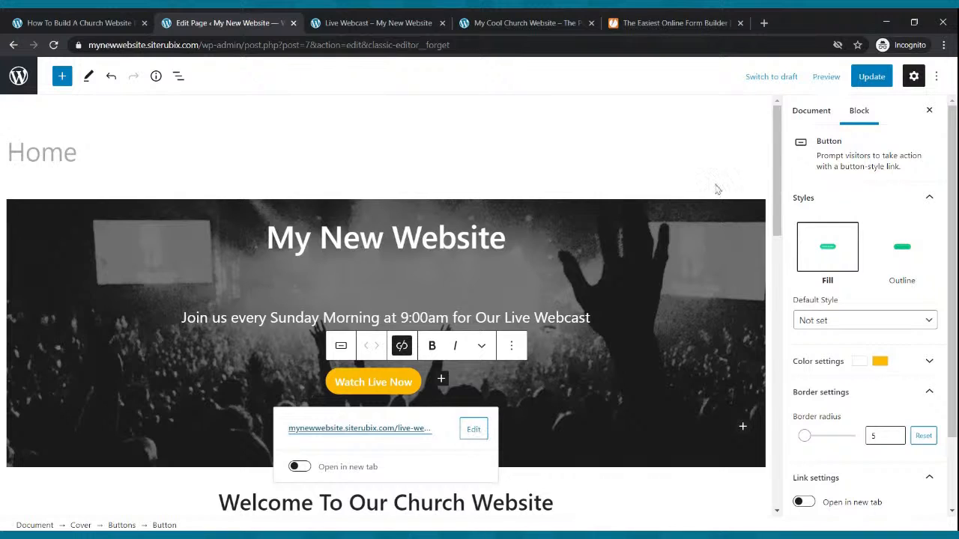
pyautogui.click(871, 76)
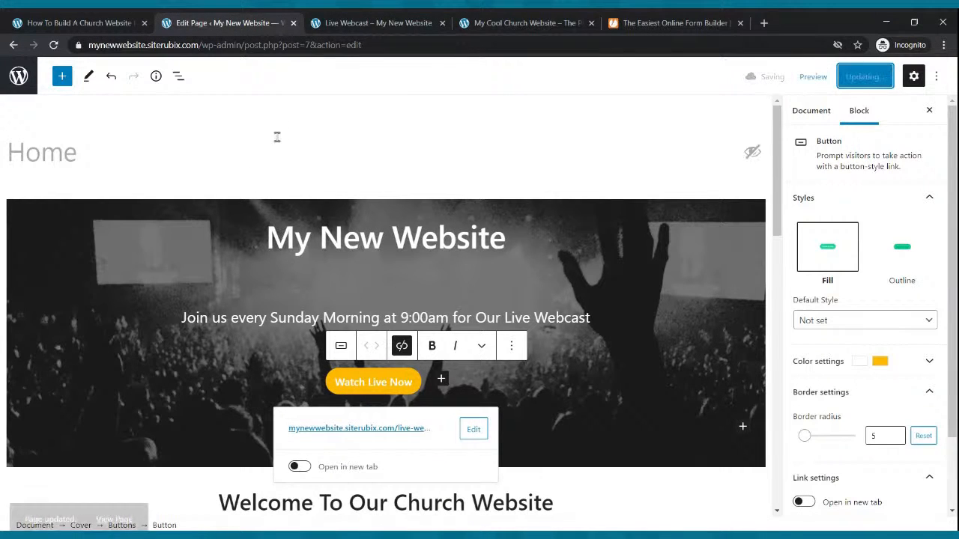
# Test the Watch Live Now button on the live Home page and look over the Live Webcast page it opens.
pyautogui.click(336, 27)
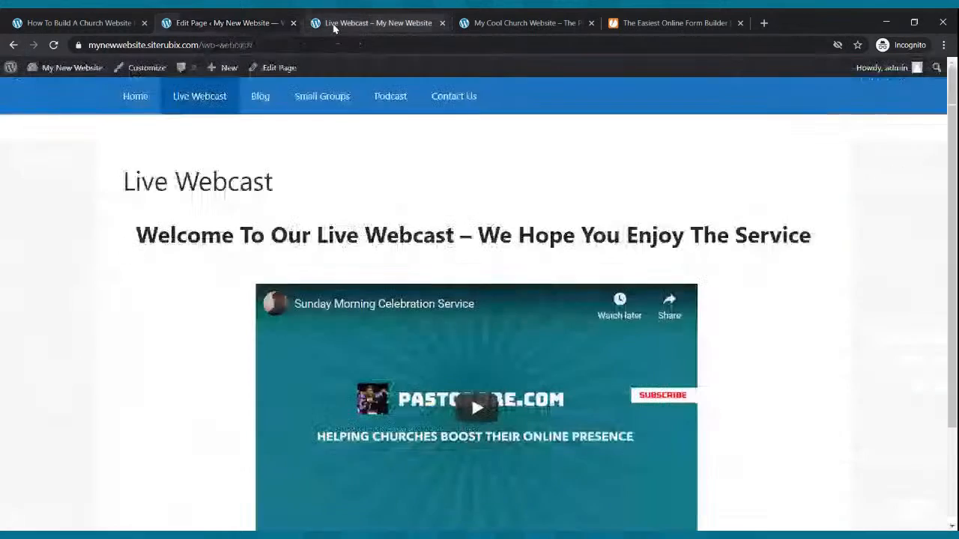
pyautogui.click(143, 98)
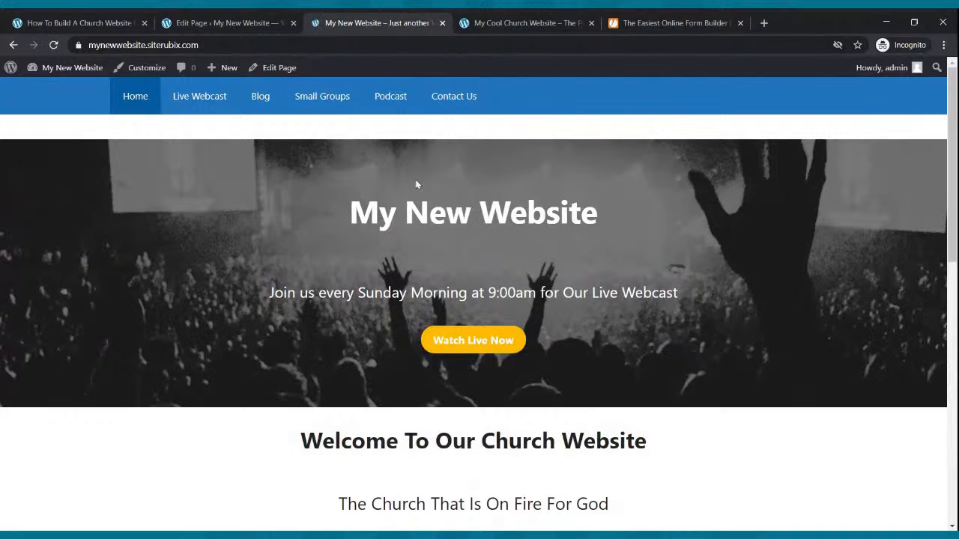
pyautogui.click(469, 342)
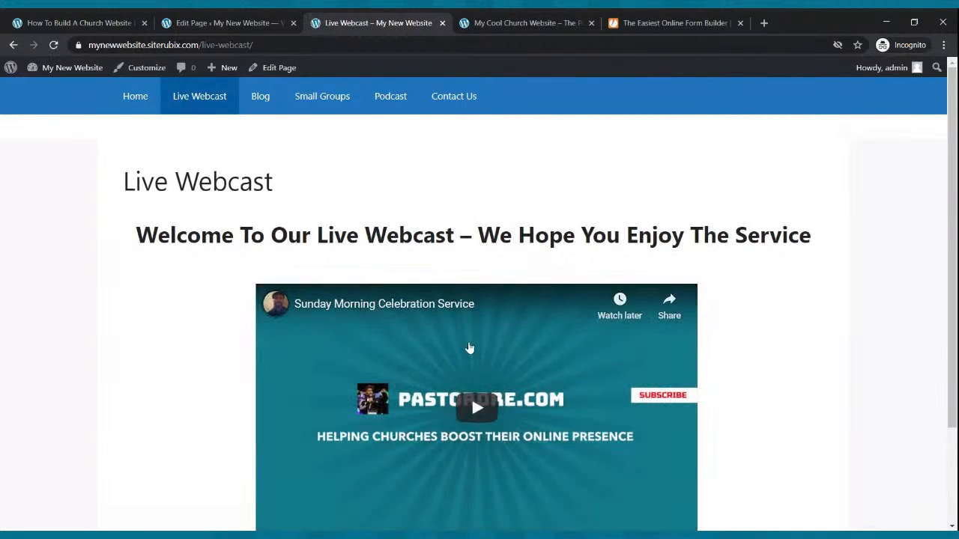
pyautogui.scroll(-2, 448, 348)
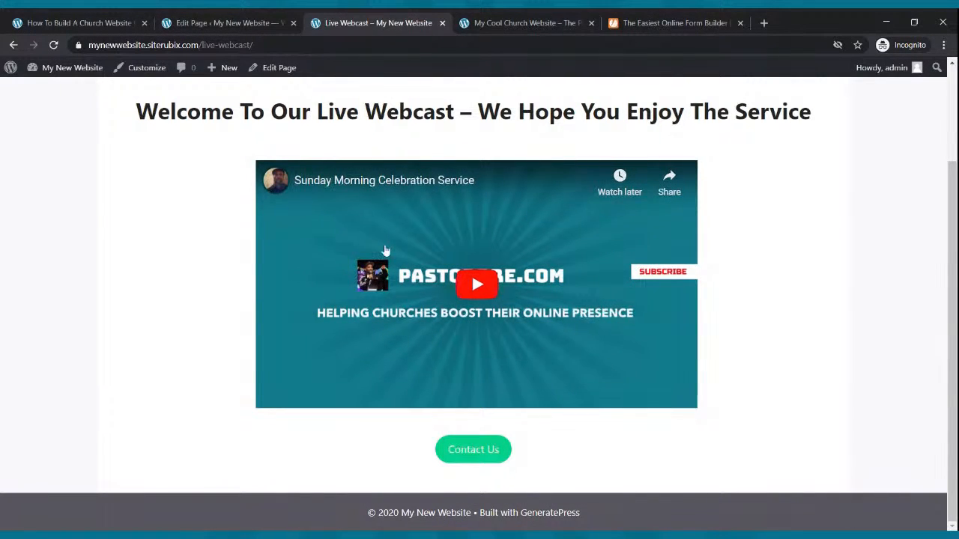
pyautogui.scroll(2, 385, 250)
# Check the live site's Home, Live Webcast, Blog, Small Groups, Podcast and Contact Us pages, and return to Home.
pyautogui.click(141, 98)
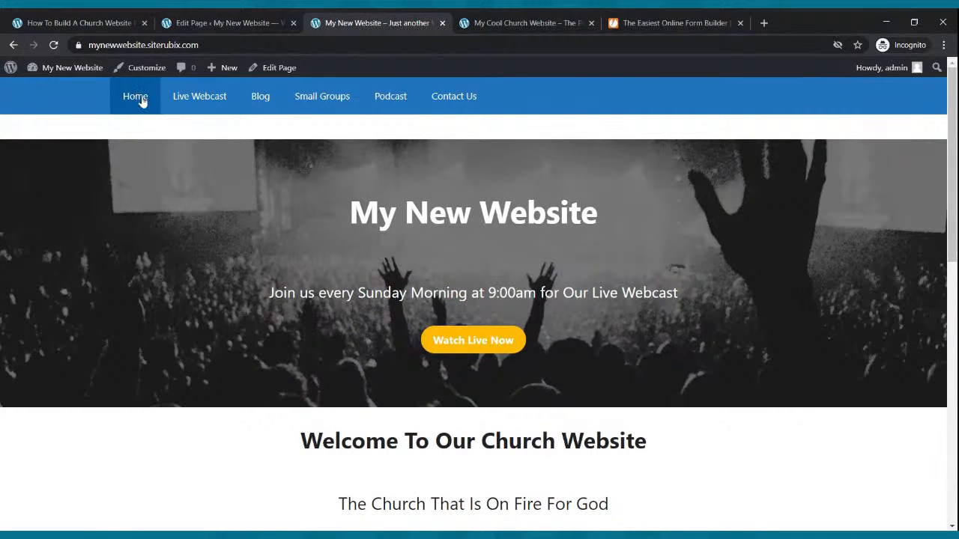
pyautogui.click(173, 98)
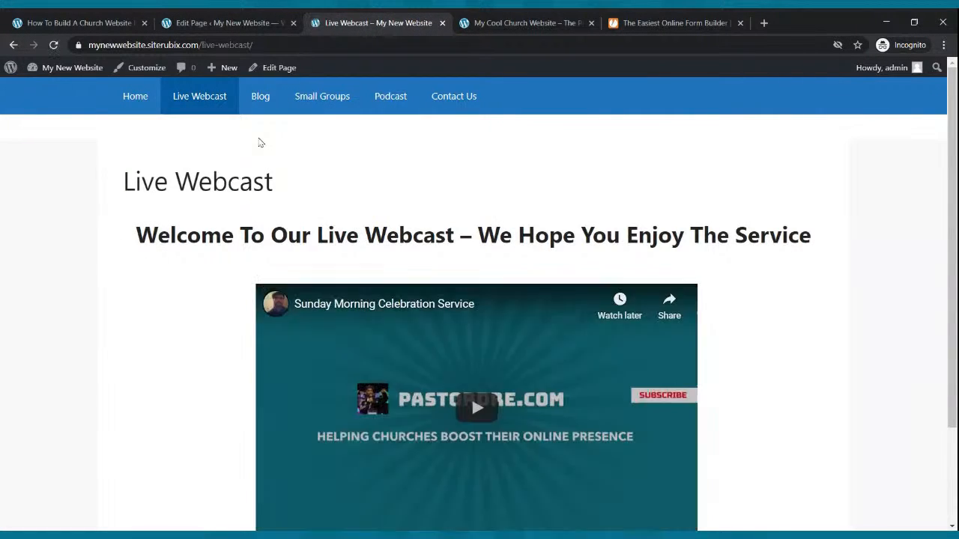
pyautogui.click(260, 105)
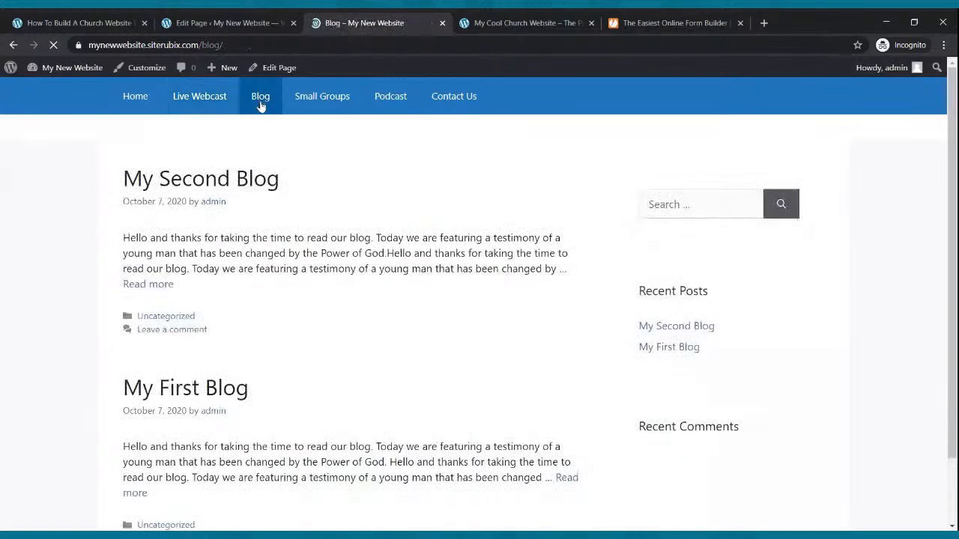
pyautogui.click(332, 105)
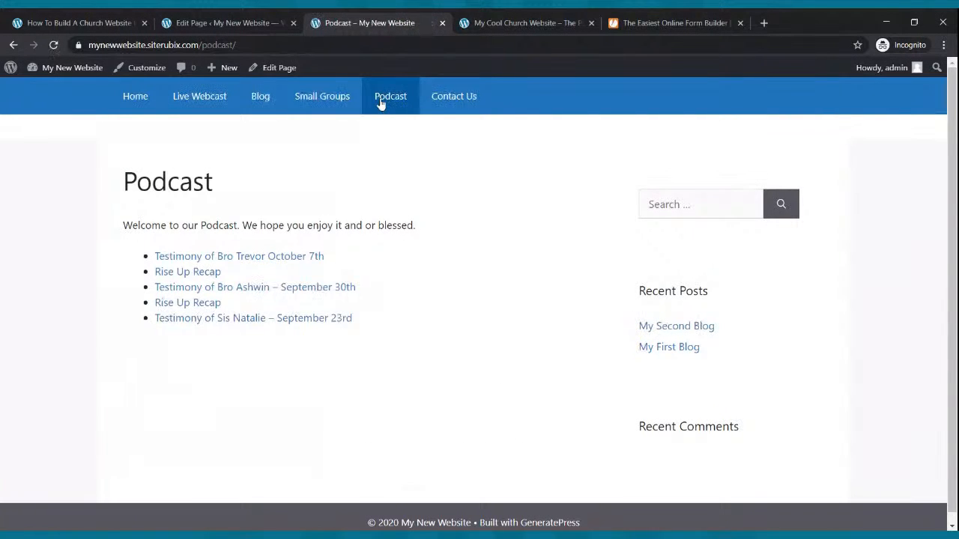
pyautogui.click(449, 98)
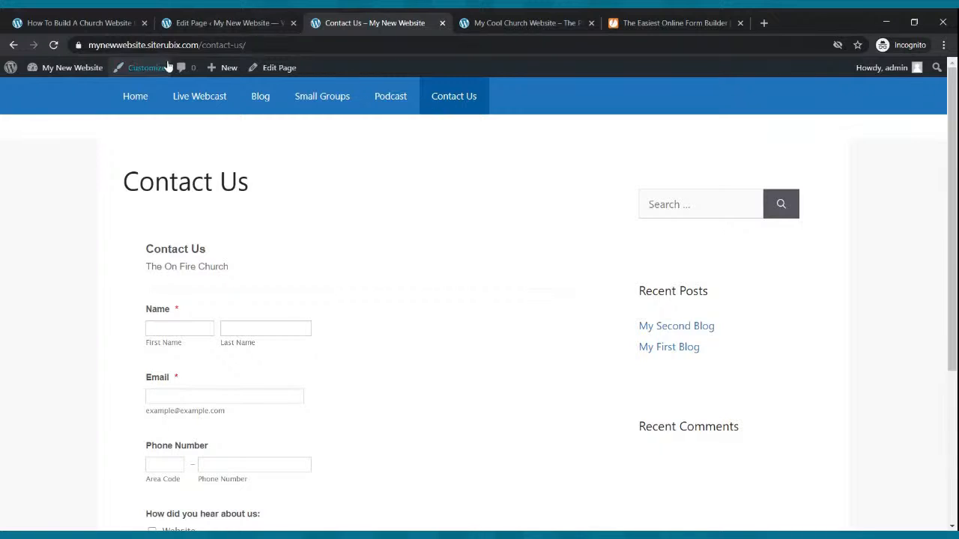
pyautogui.click(147, 99)
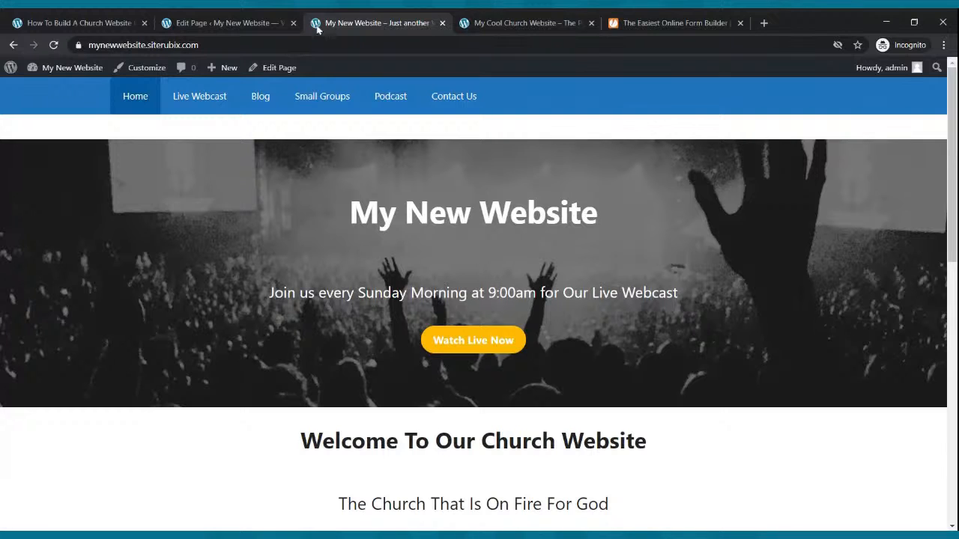
# Close the JotForm page and compare the My Cool Church sample site's home page with the new site's Home page.
pyautogui.click(739, 25)
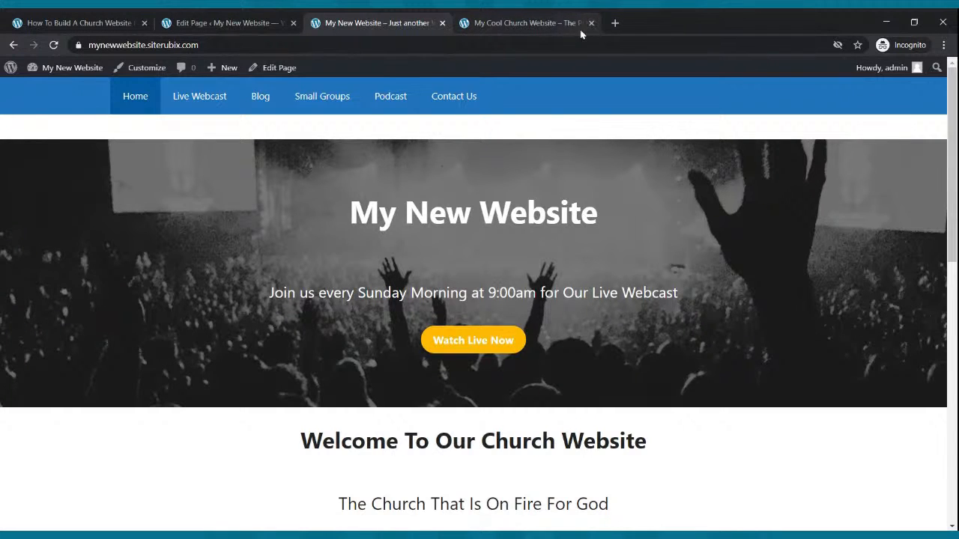
pyautogui.click(521, 23)
pyautogui.scroll(10, 579, 192)
pyautogui.scroll(6, 579, 191)
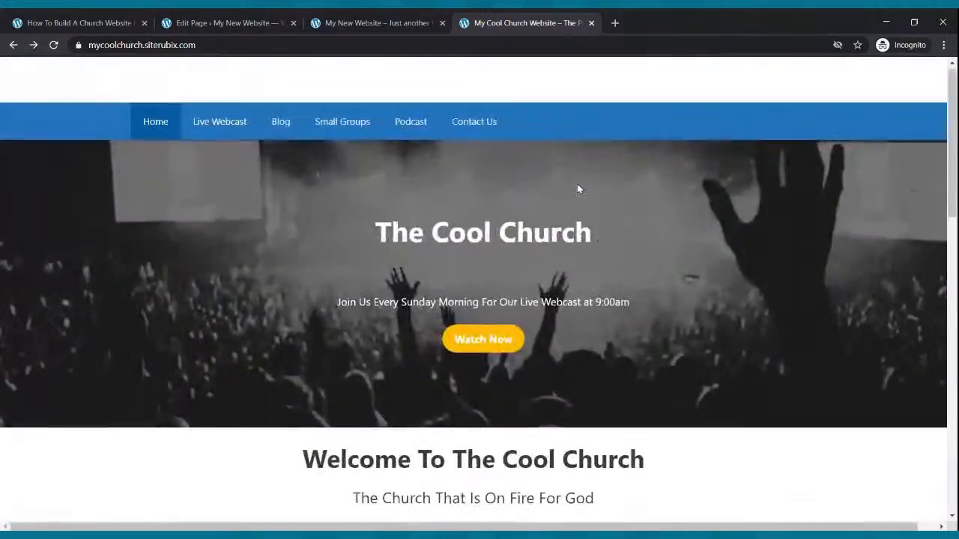
pyautogui.scroll(-4, 540, 150)
pyautogui.click(376, 21)
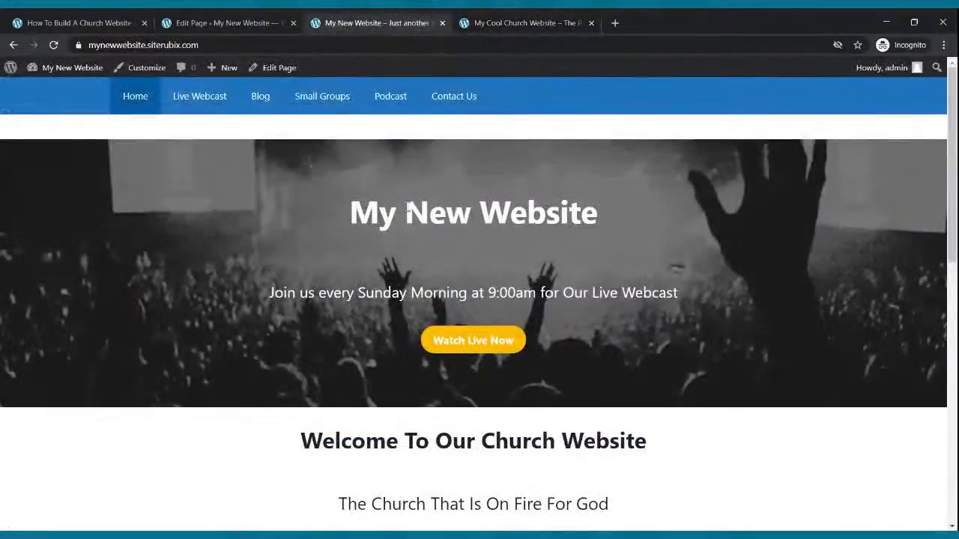
# Look over the new site's Home page and review the Live Webcast page from its heading to its footer.
pyautogui.scroll(-10, 409, 206)
pyautogui.scroll(10, 409, 205)
pyautogui.click(222, 105)
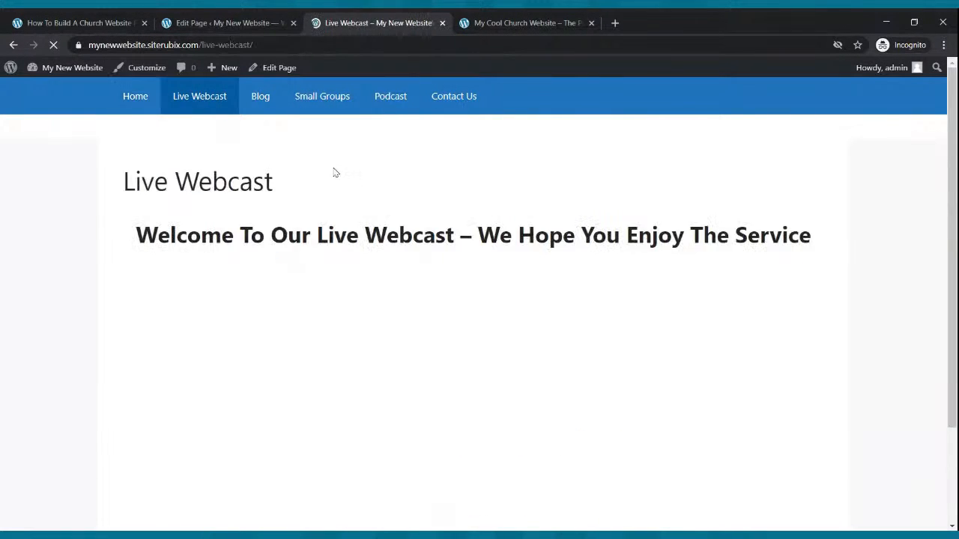
pyautogui.scroll(-2, 334, 171)
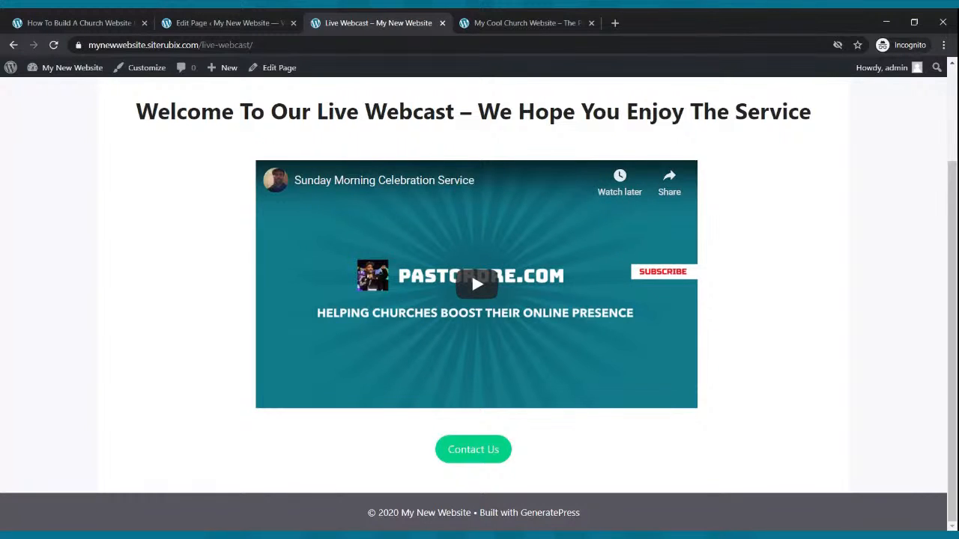
pyautogui.scroll(2, 494, 462)
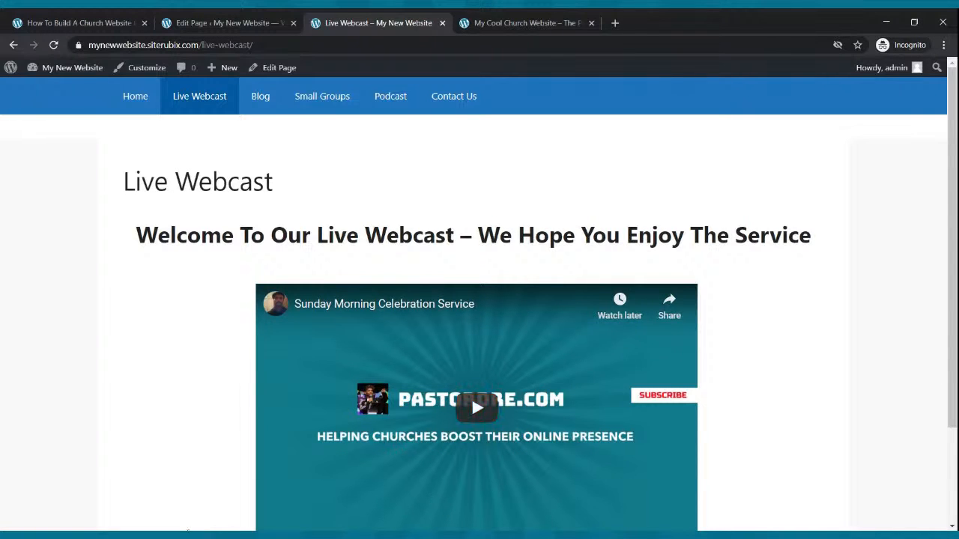
pyautogui.click(120, 505)
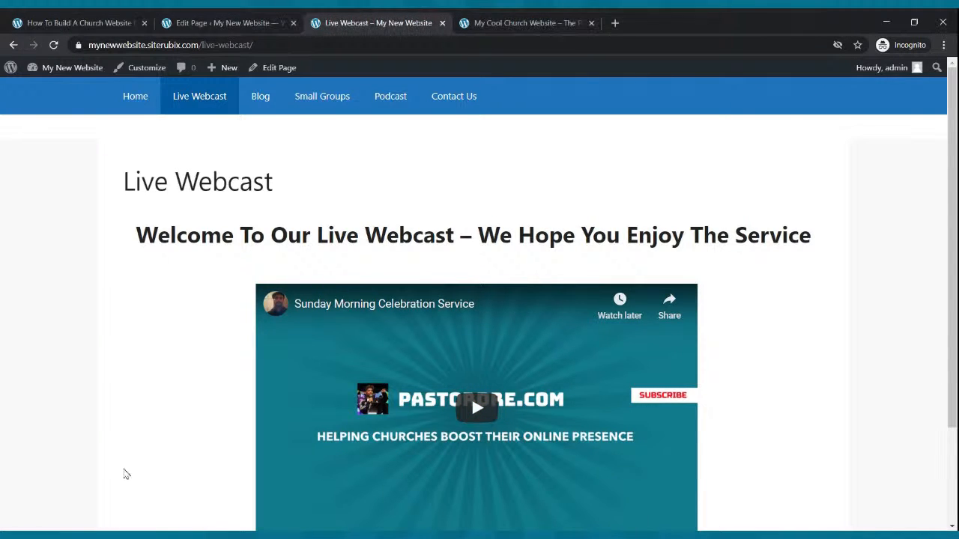